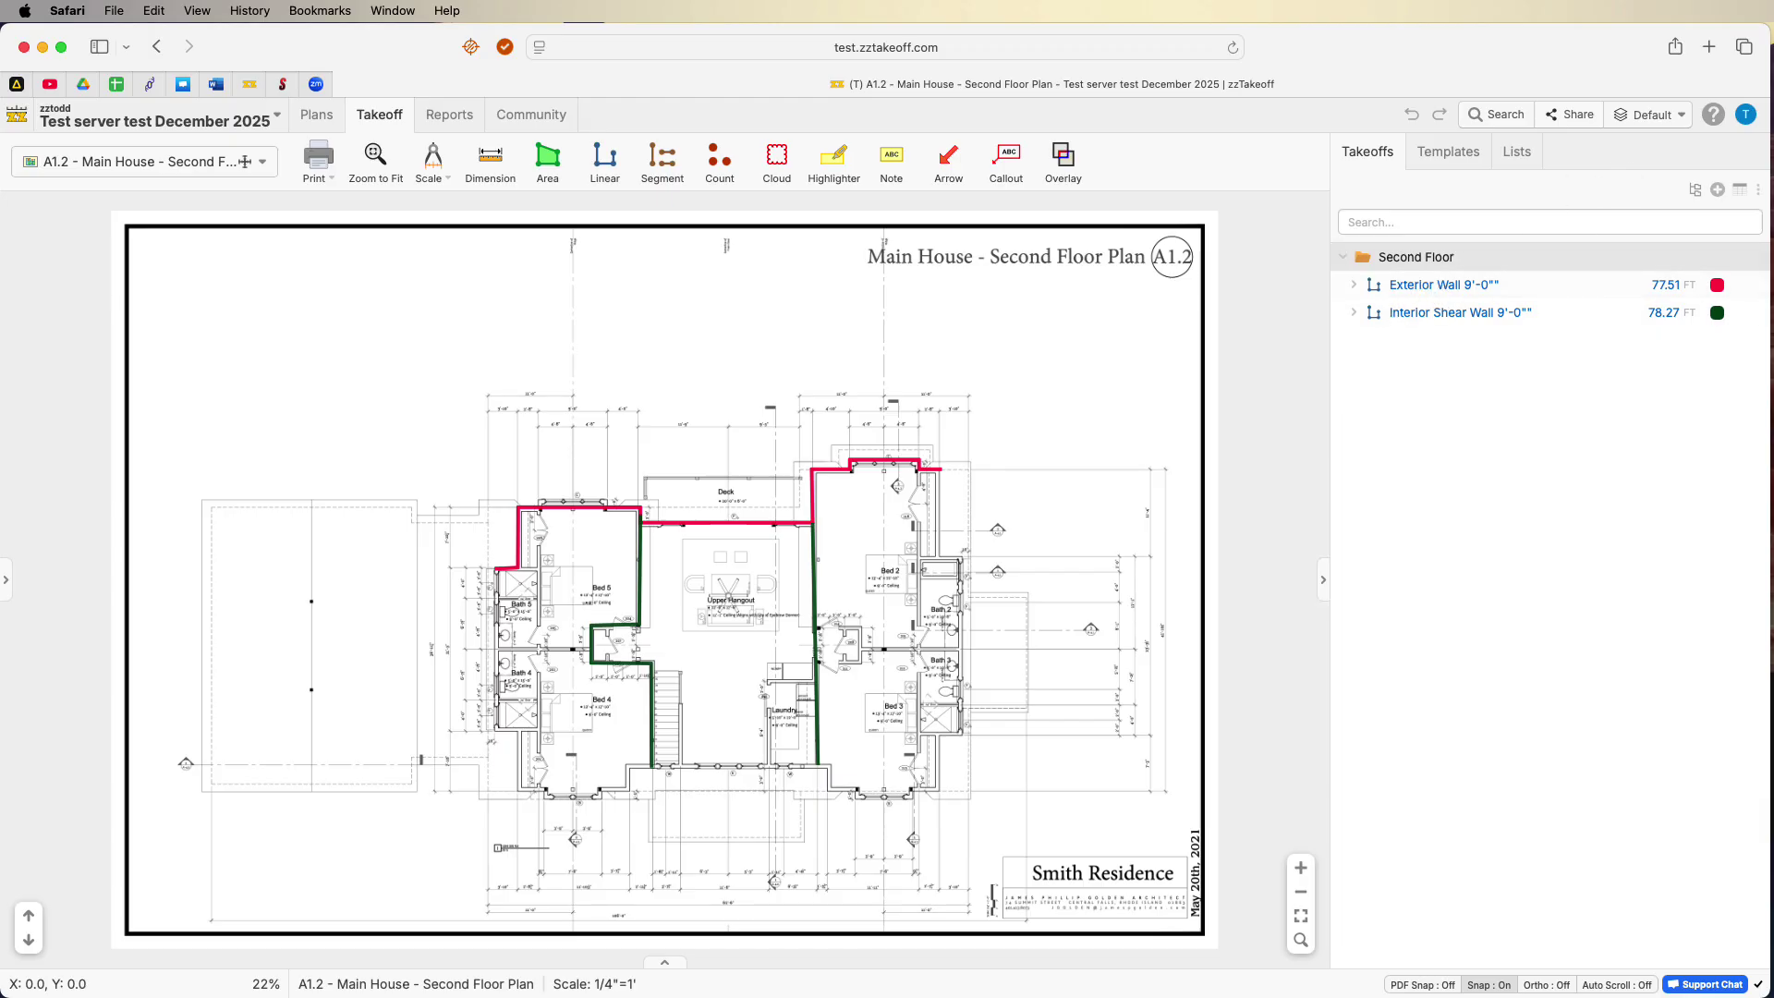
Open the Lumber Species custom property for editing in the workspace settings.
{"action": "left_click", "coordinate": [1746, 116]}
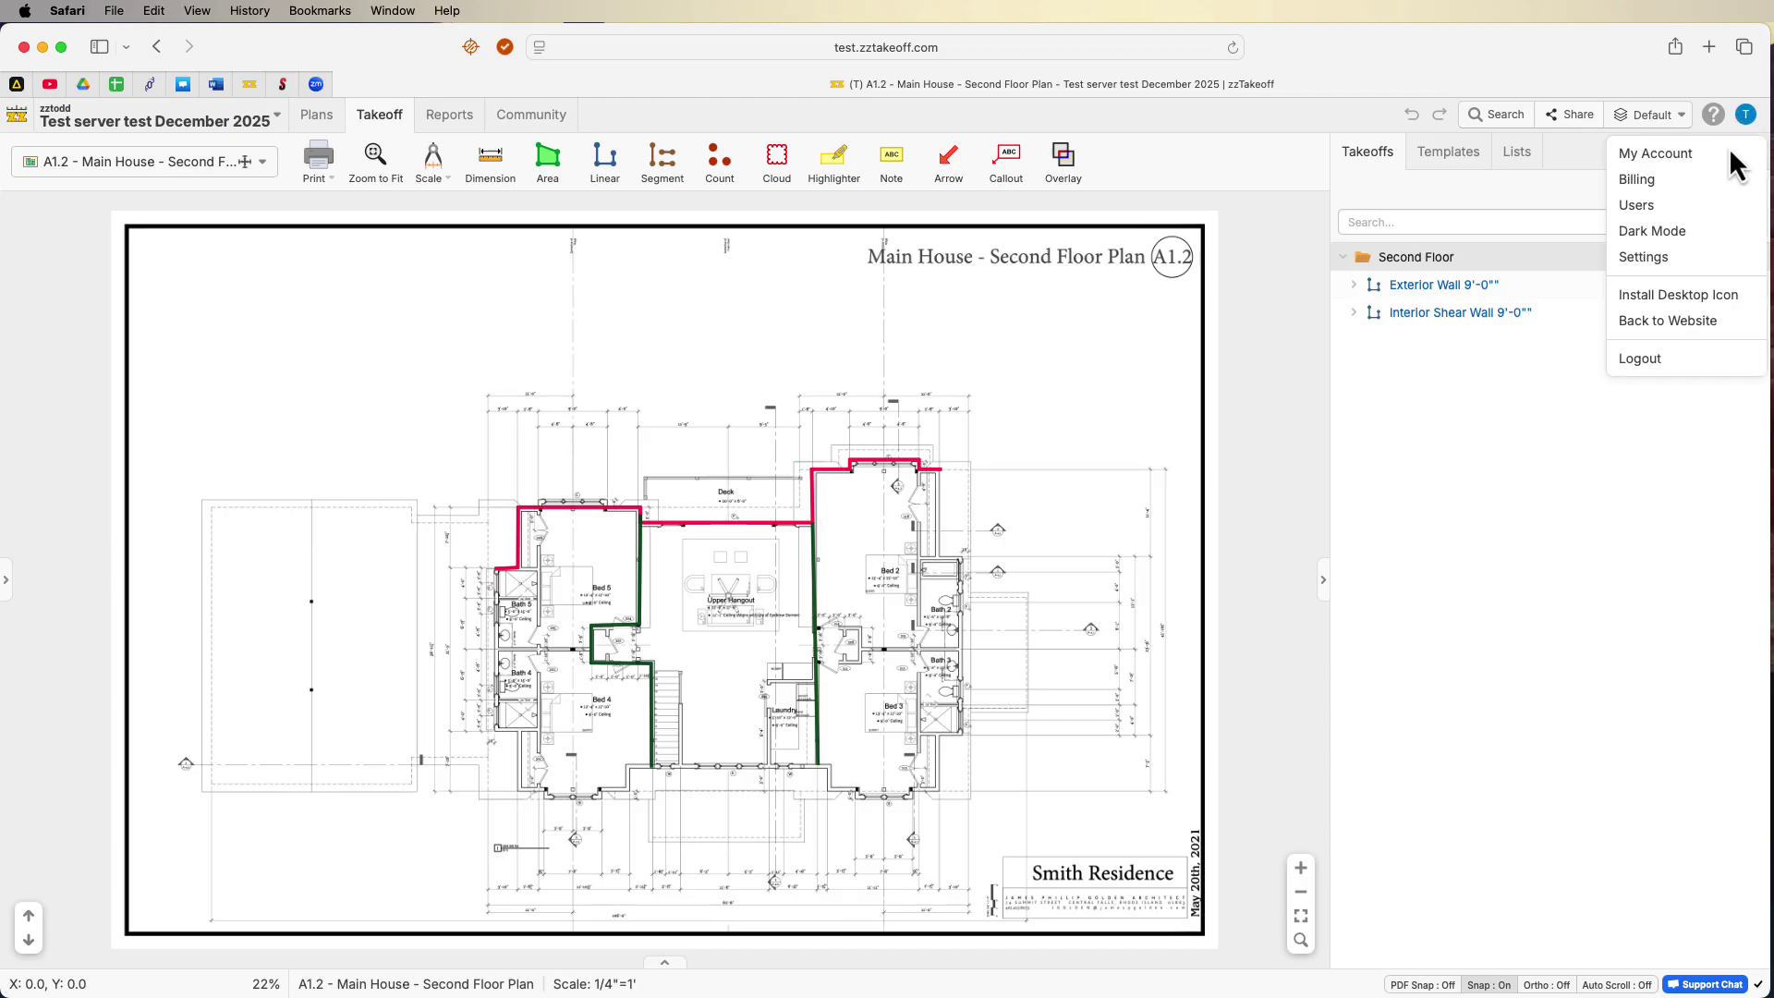
{"action": "left_click", "coordinate": [1677, 258]}
{"action": "left_click", "coordinate": [635, 434]}
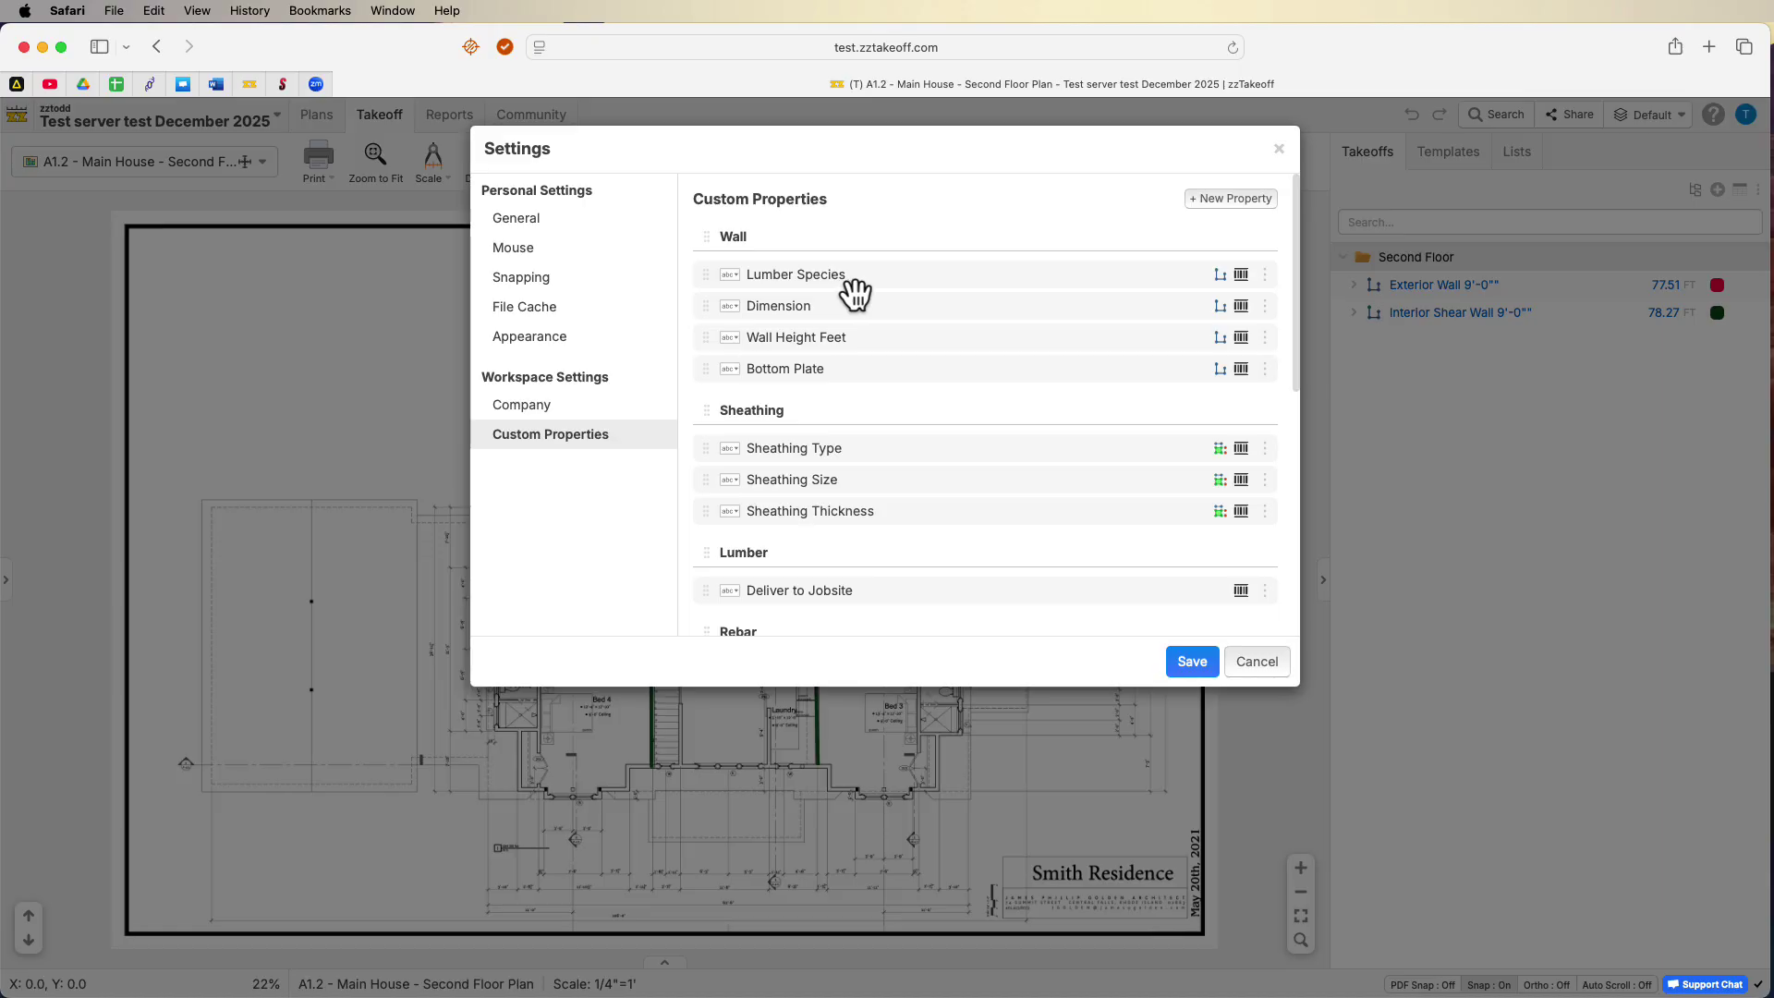
{"action": "left_click", "coordinate": [1265, 276]}
{"action": "left_click", "coordinate": [1183, 309]}
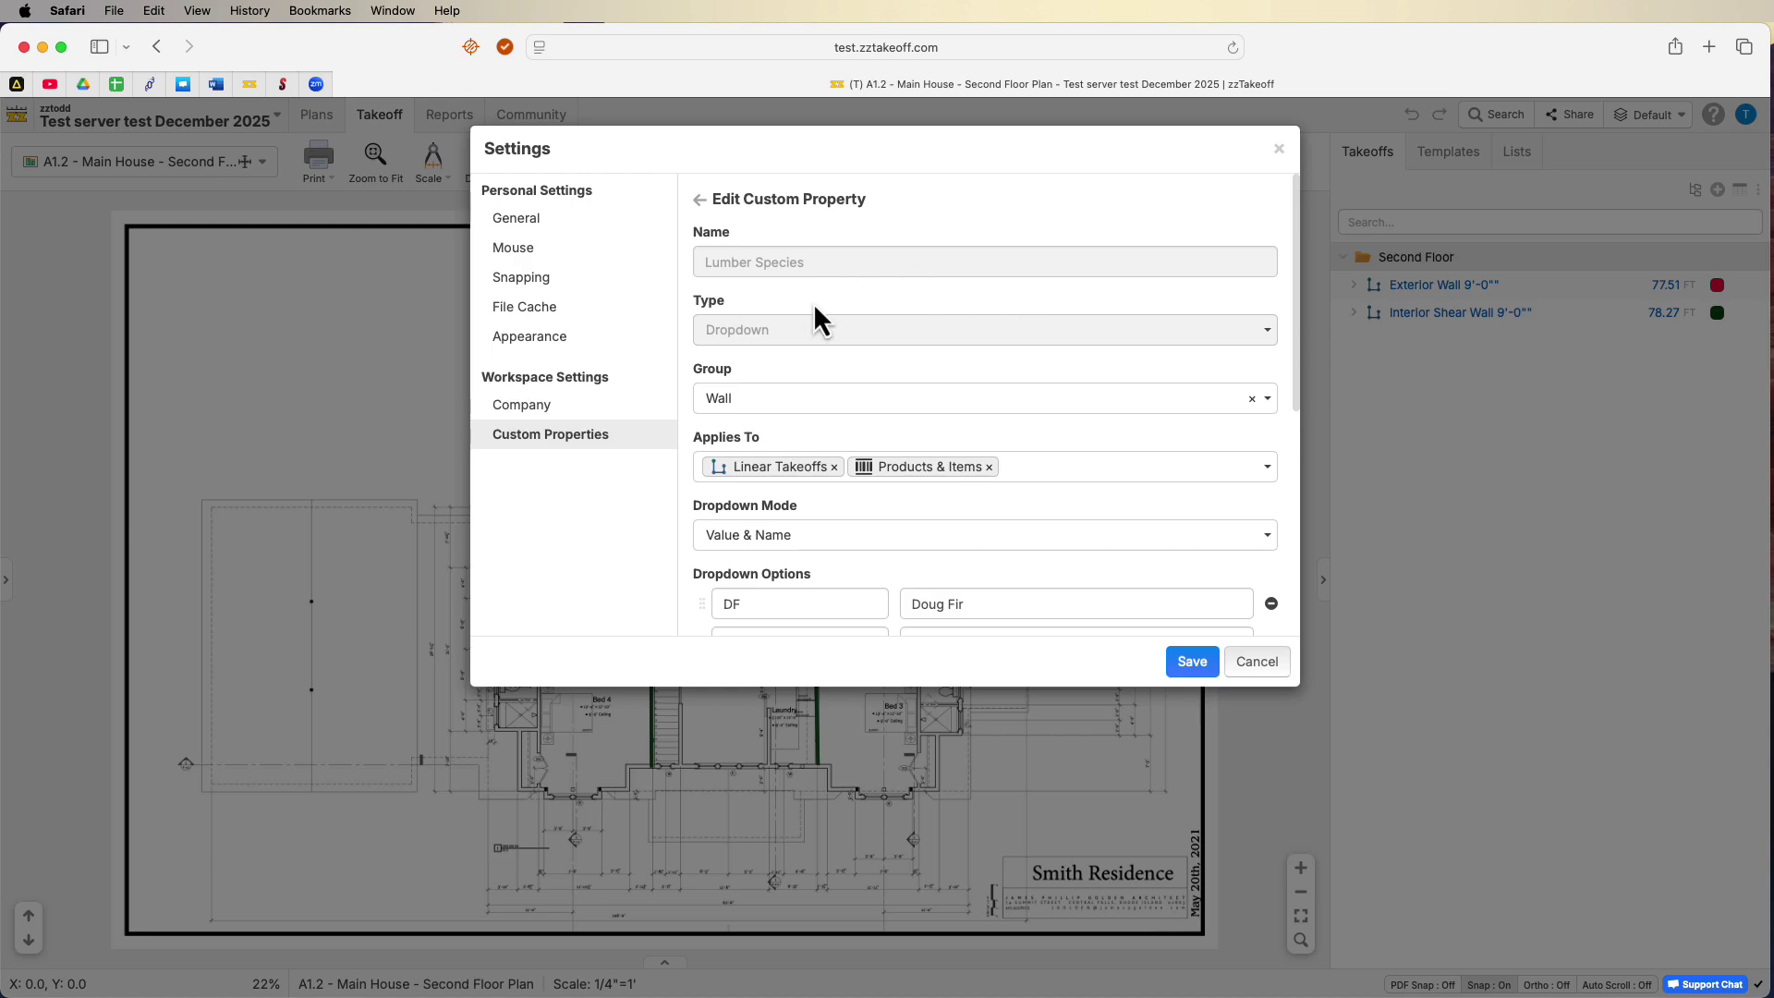
Review the Lumber Species dropdown options and the default mode choices for linears, then save the settings.
{"action": "scroll", "coordinate": [815, 308], "scroll_direction": "down", "scroll_amount": 1}
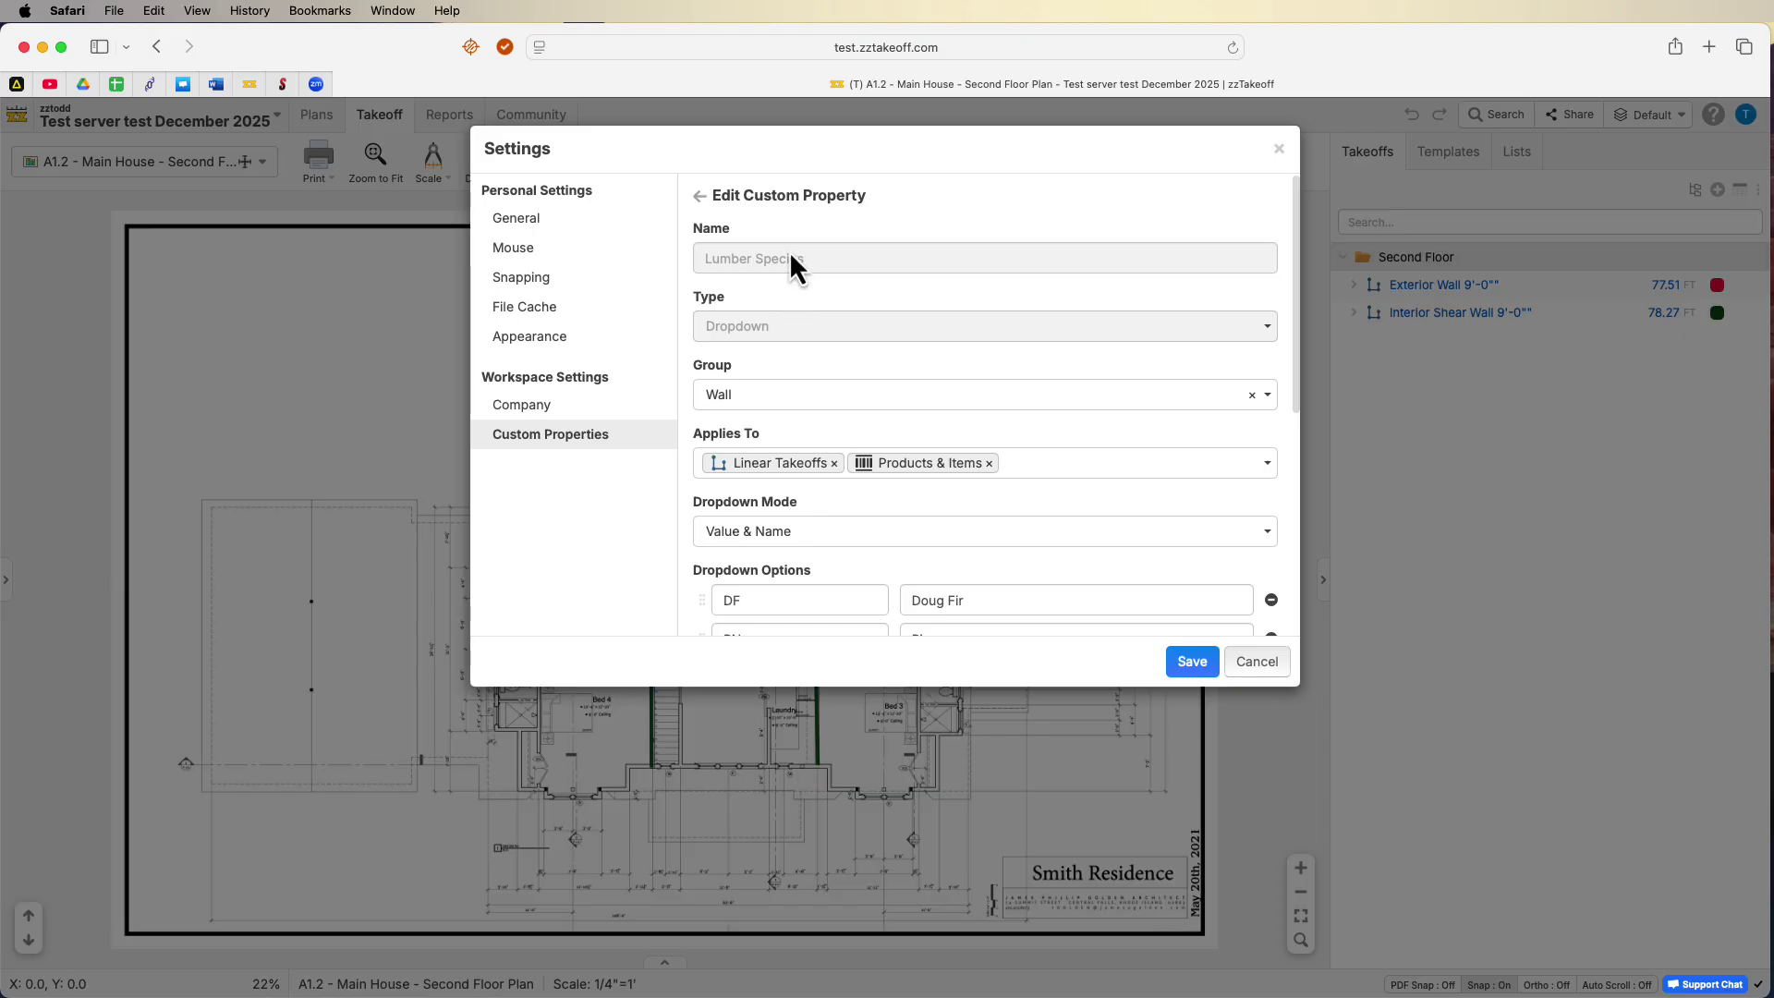
{"action": "scroll", "coordinate": [831, 388], "scroll_direction": "down", "scroll_amount": 1}
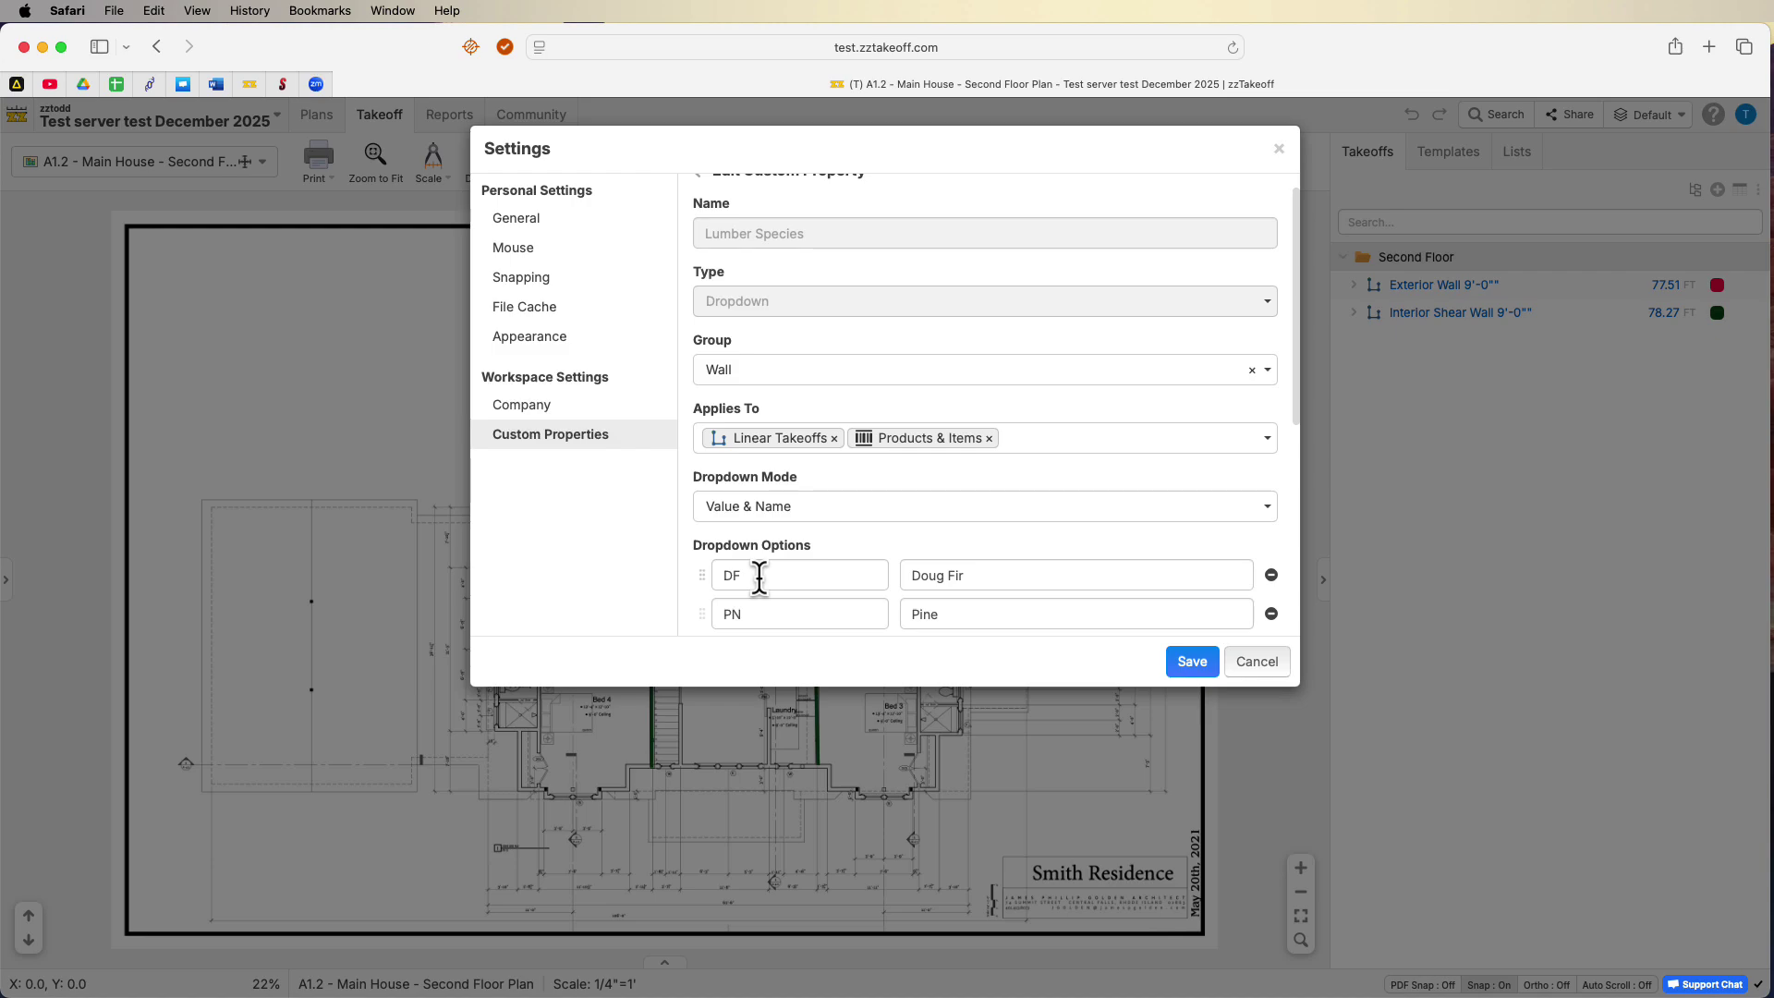
{"action": "scroll", "coordinate": [799, 541], "scroll_direction": "down", "scroll_amount": 8}
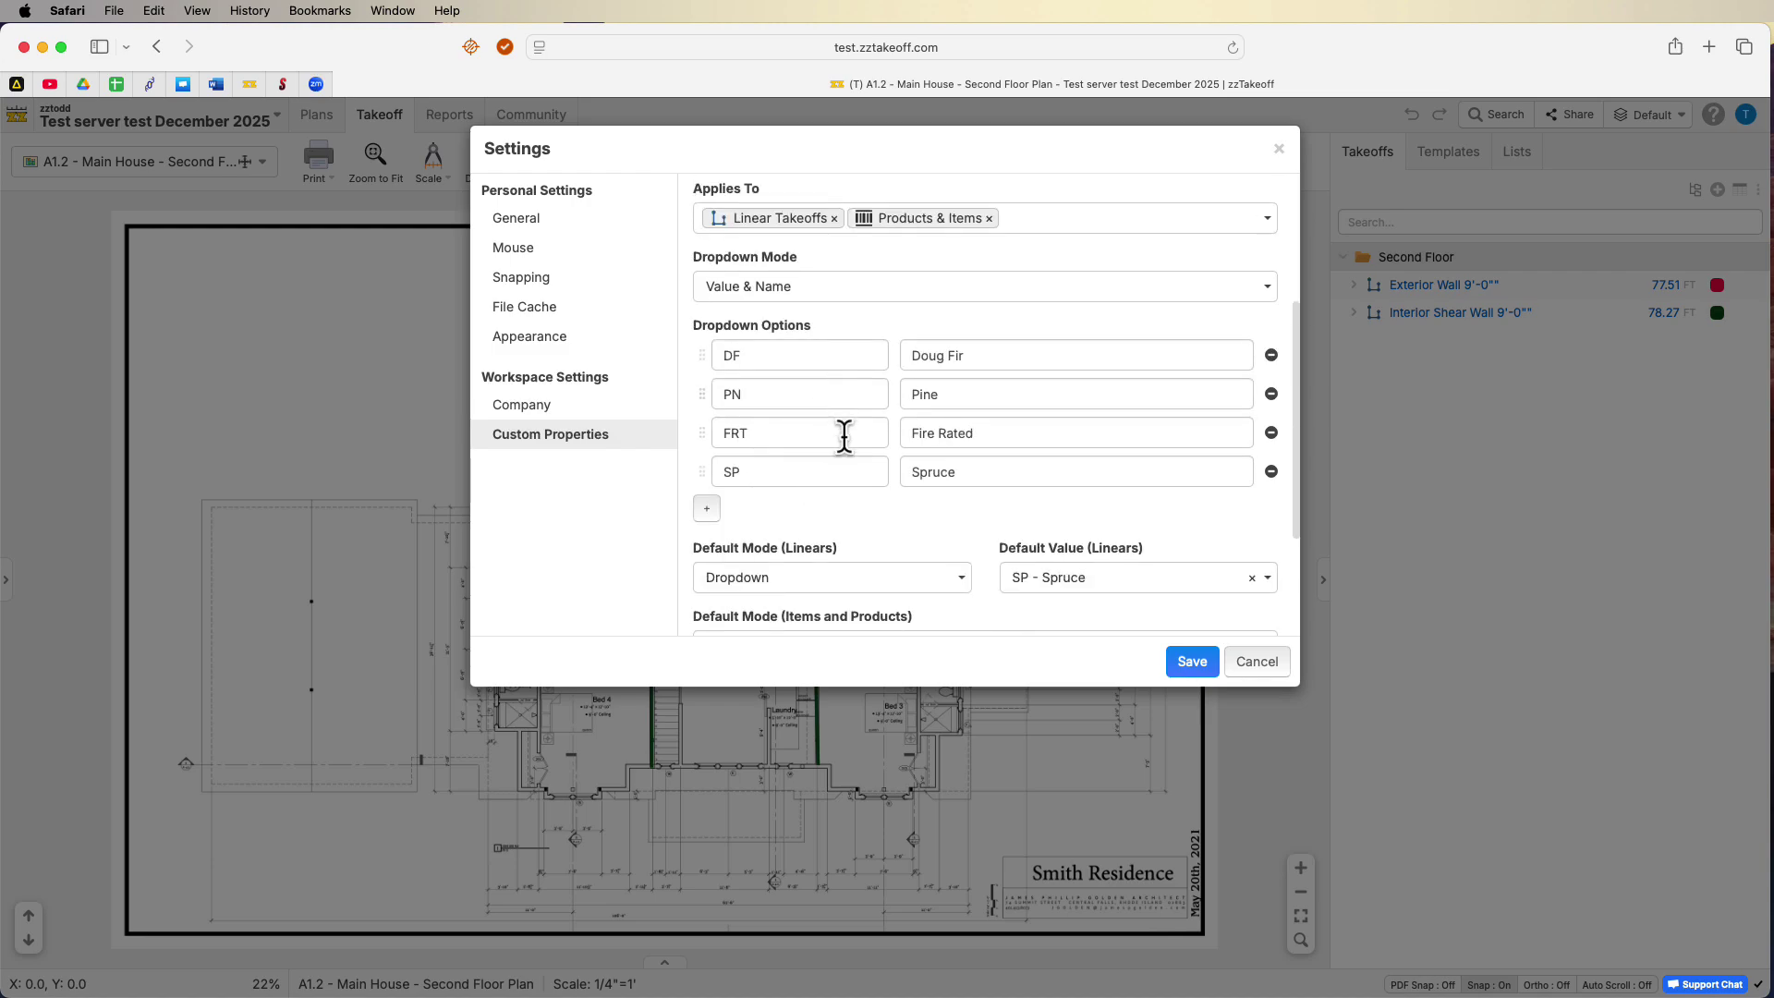
{"action": "scroll", "coordinate": [844, 434], "scroll_direction": "down", "scroll_amount": 5}
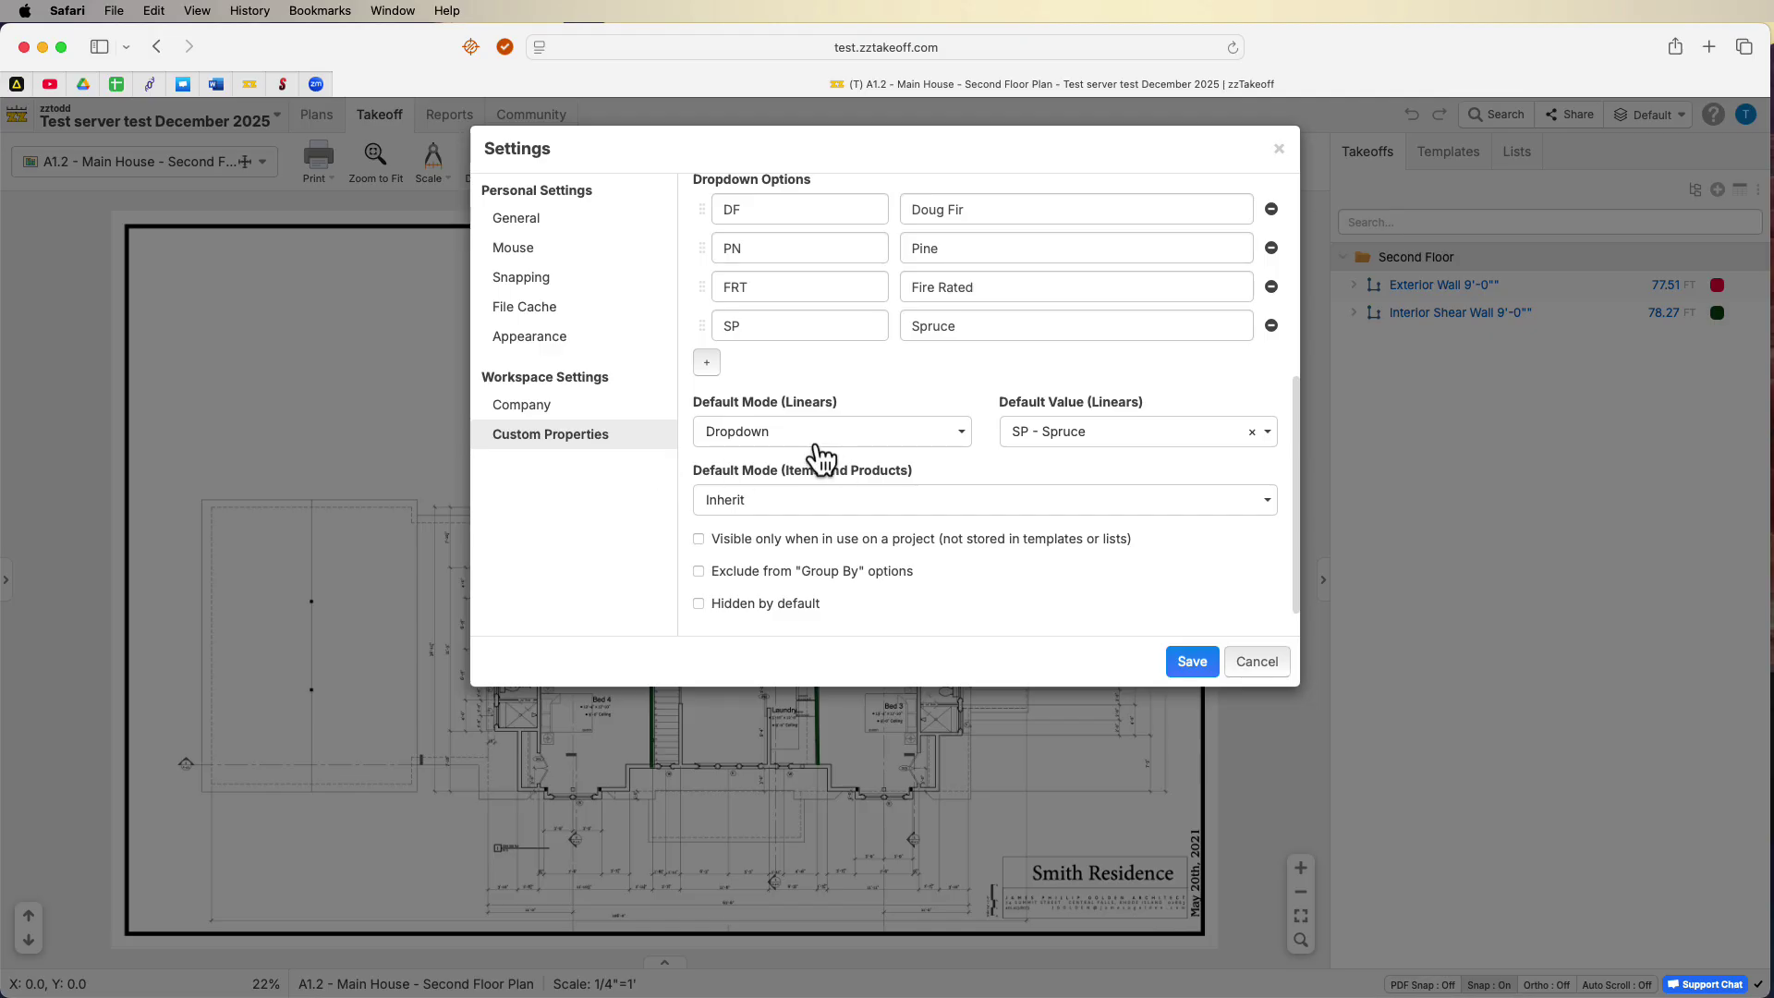
{"action": "left_click", "coordinate": [959, 431]}
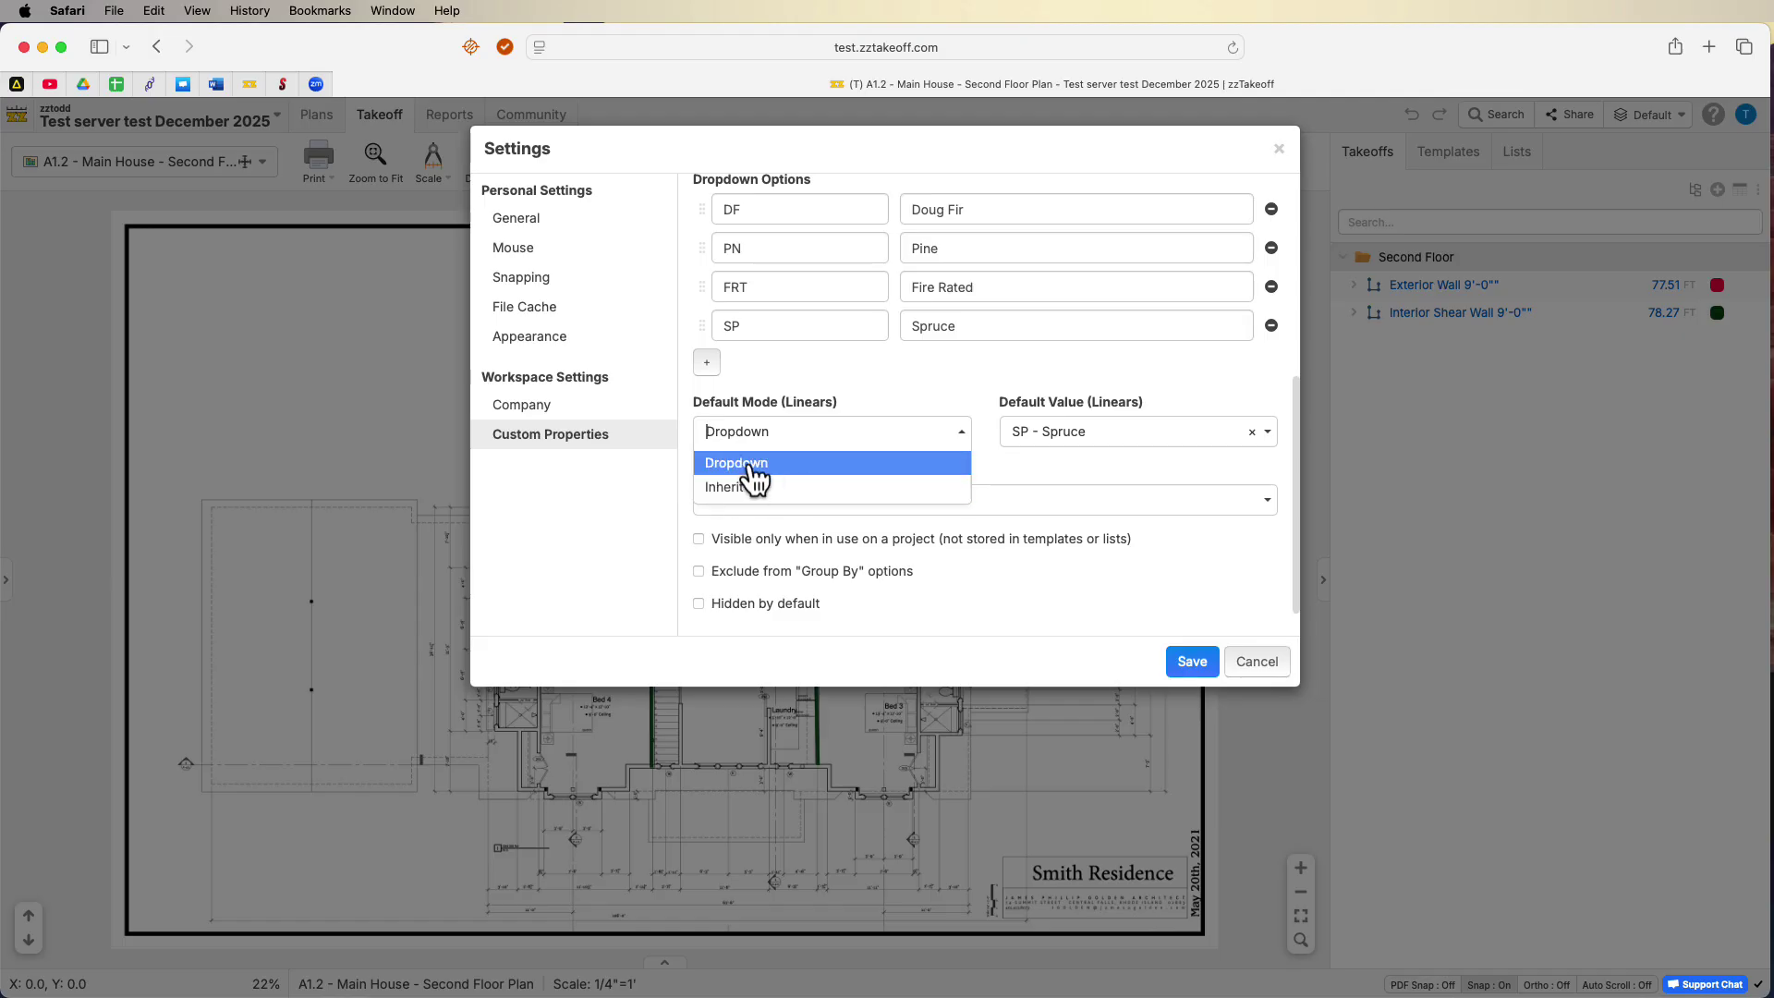
{"action": "left_click", "coordinate": [861, 366]}
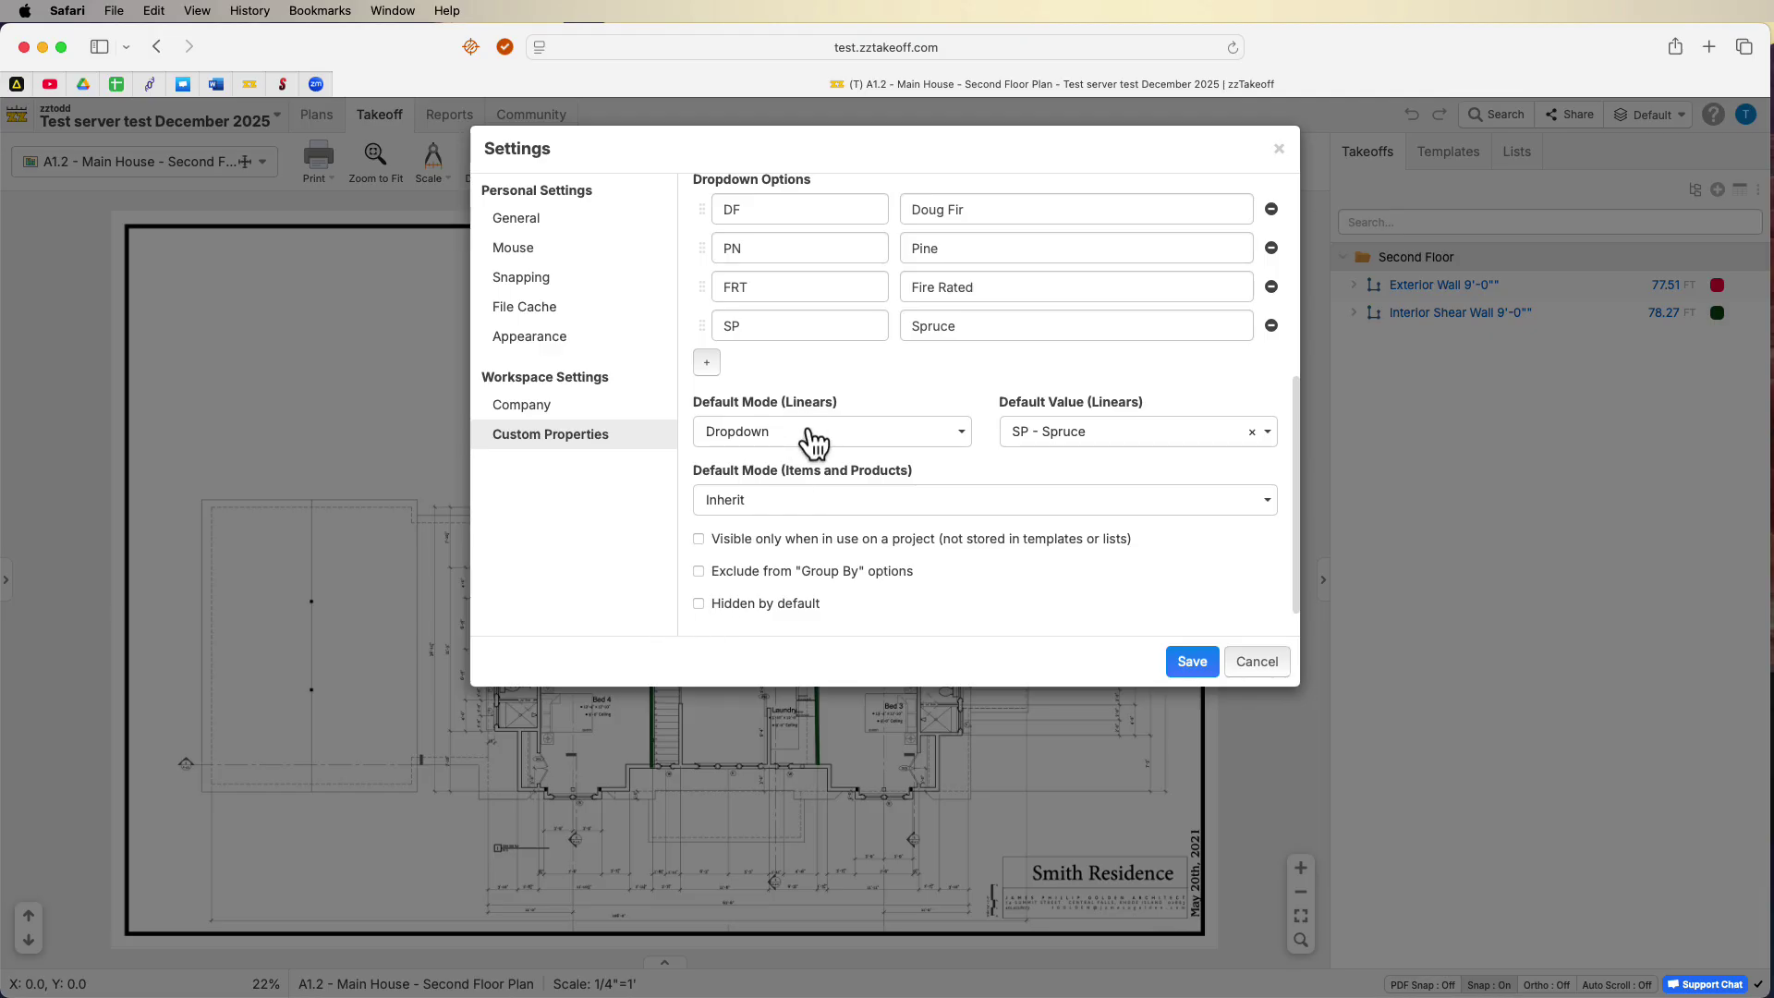
{"action": "left_click", "coordinate": [1199, 667]}
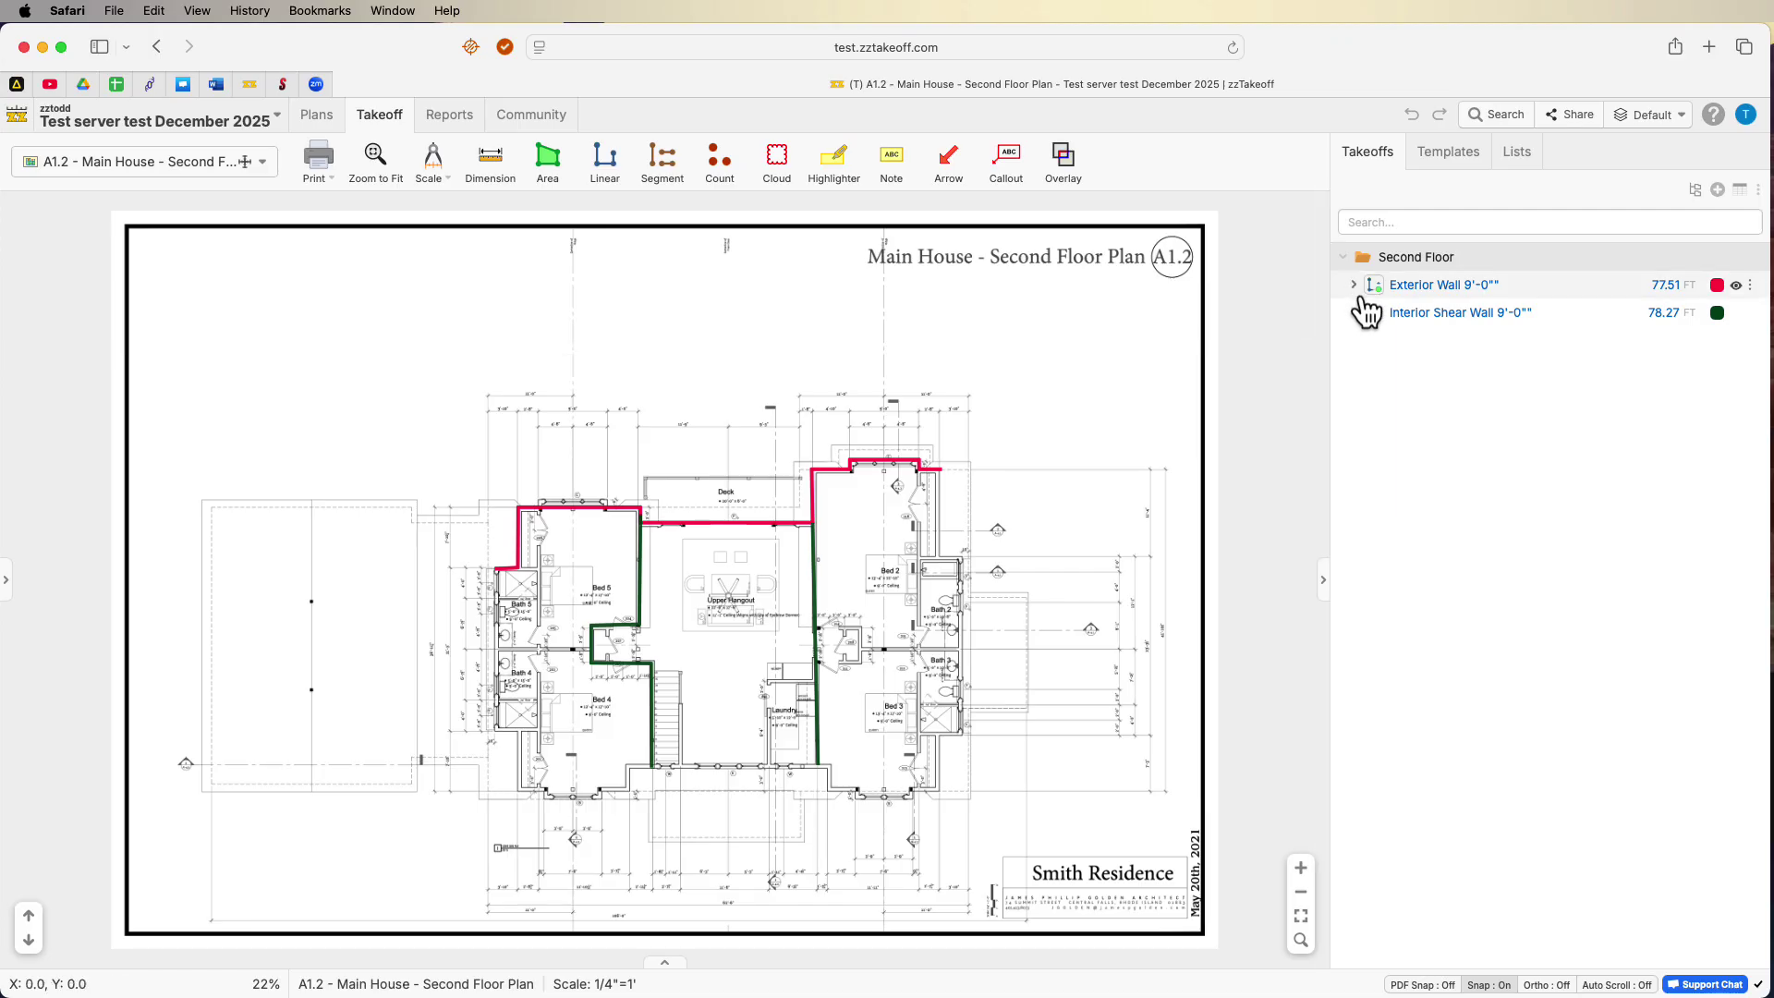
Set the second-floor Exterior Wall takeoff's Lumber Species to Fire Rated and its Bottom Plate to PT - Pressure Treated.
{"action": "left_click", "coordinate": [1354, 286]}
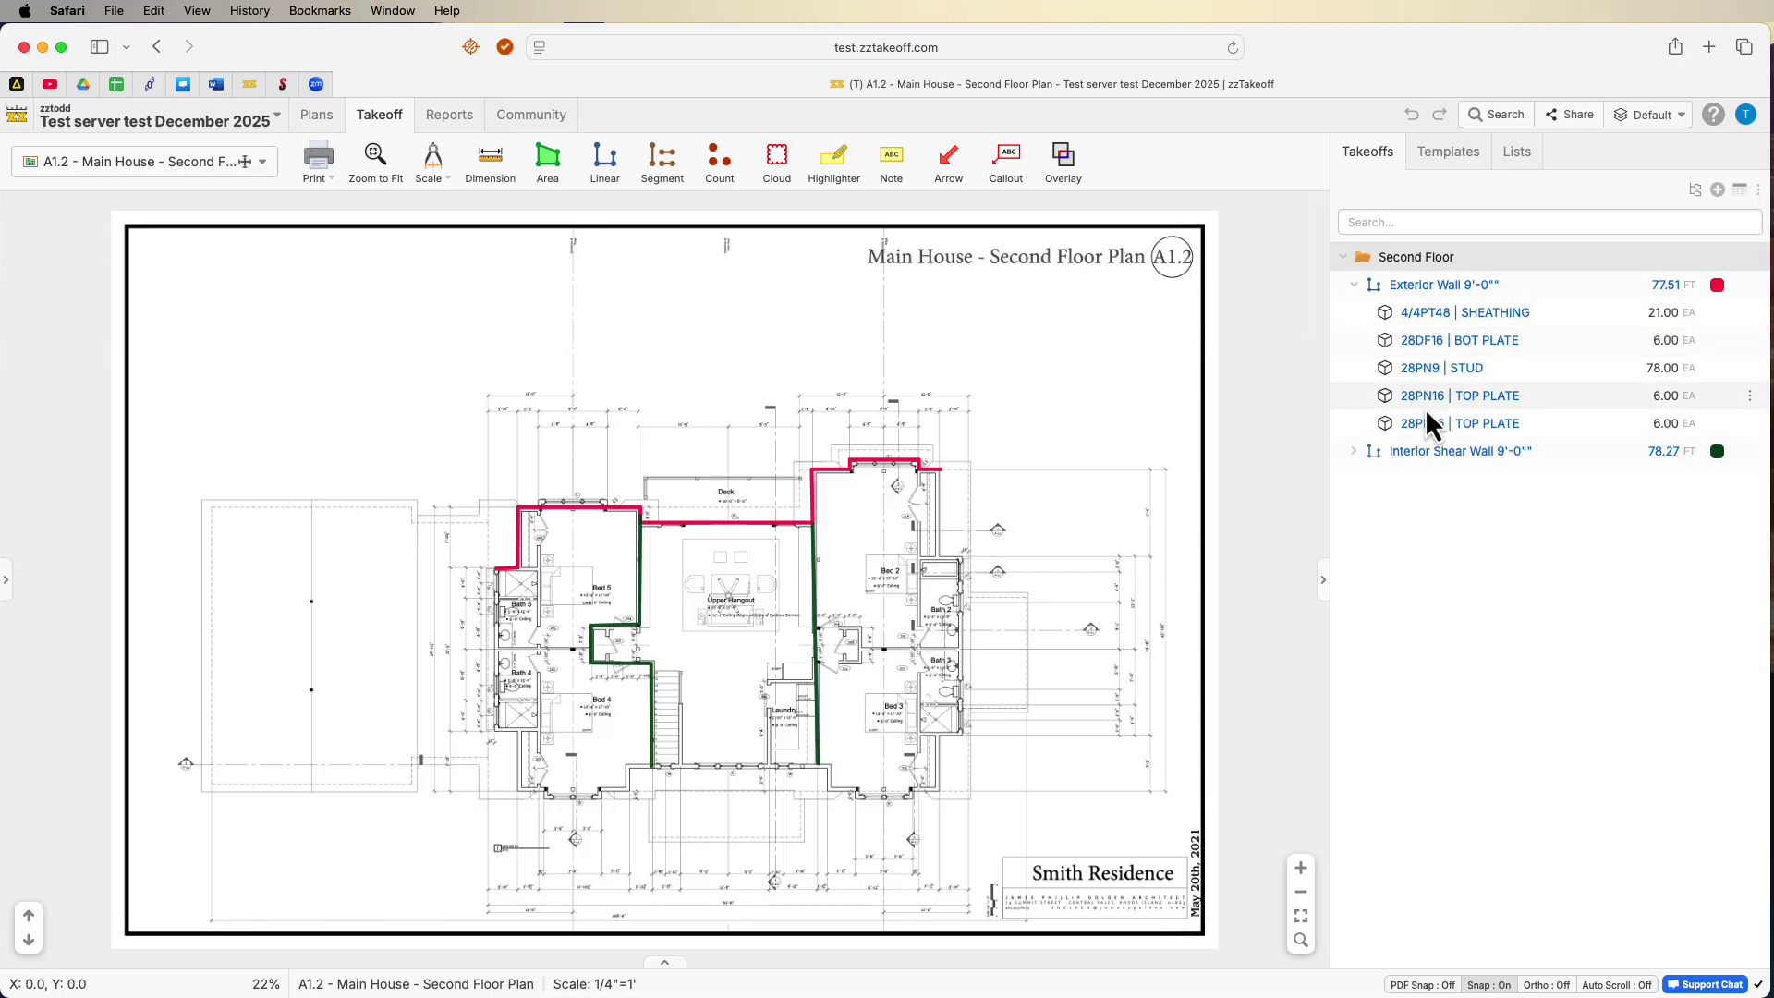
{"action": "double_click", "coordinate": [1416, 284]}
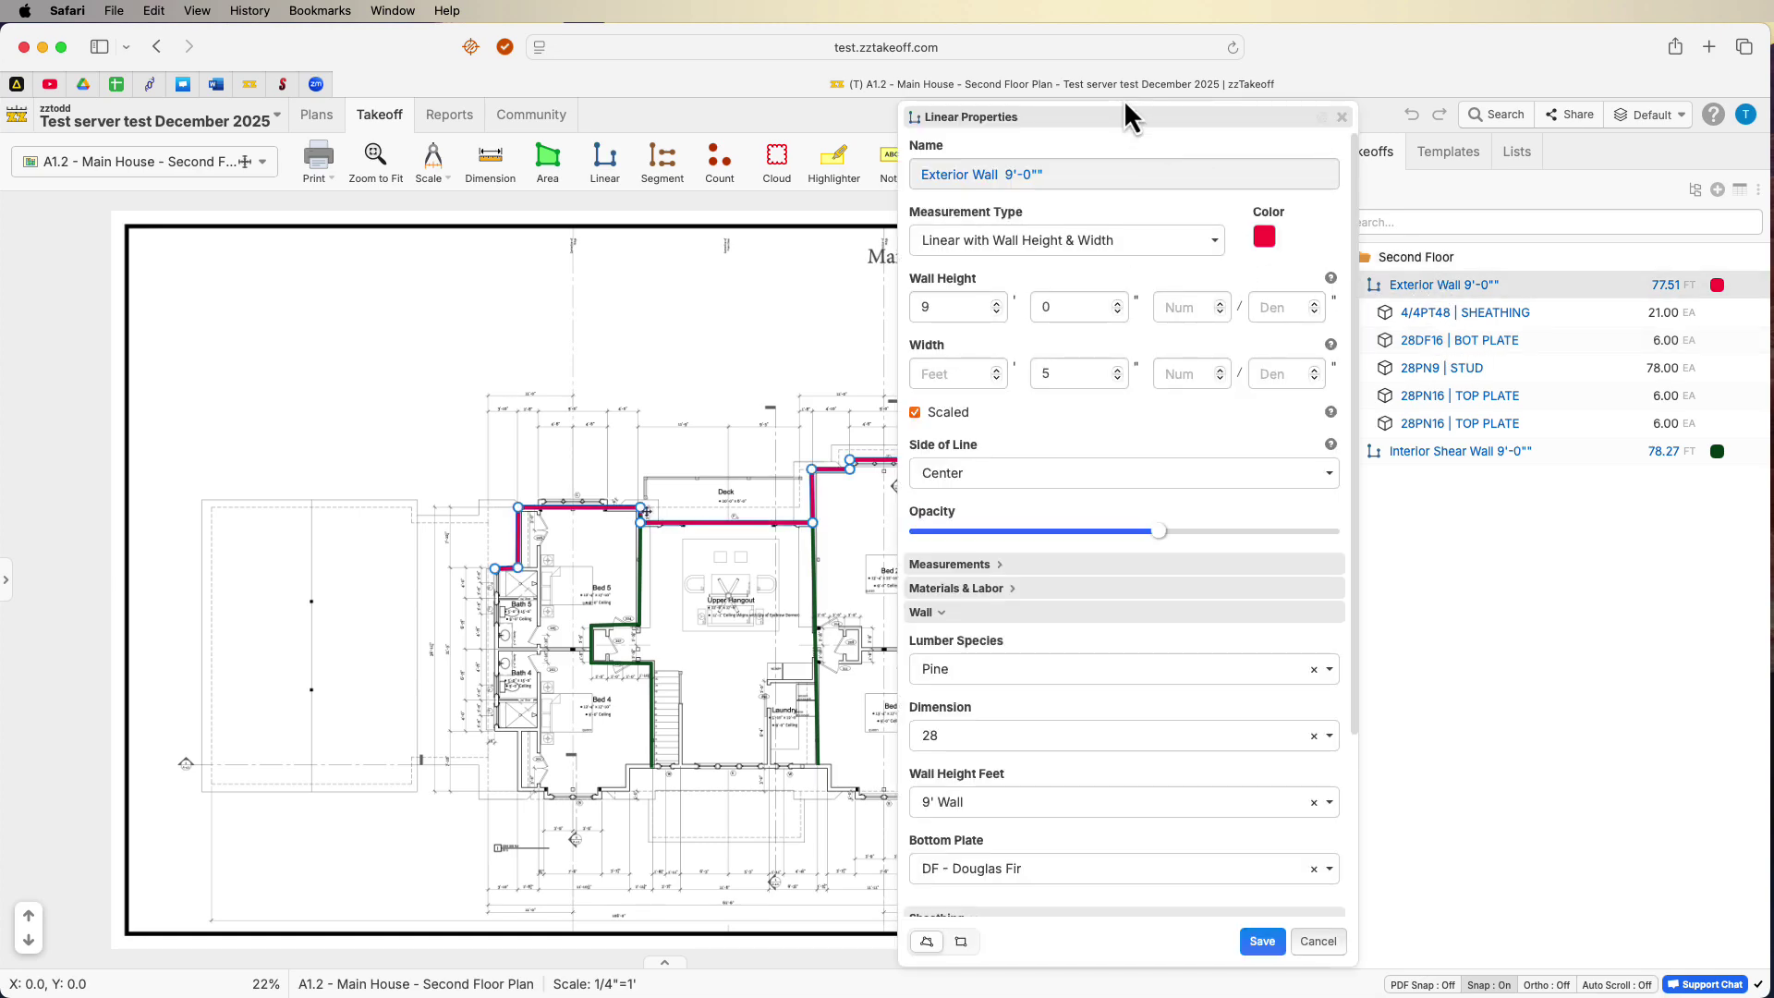
{"action": "left_click_drag", "start_coordinate": [1119, 113], "coordinate": [656, 67]}
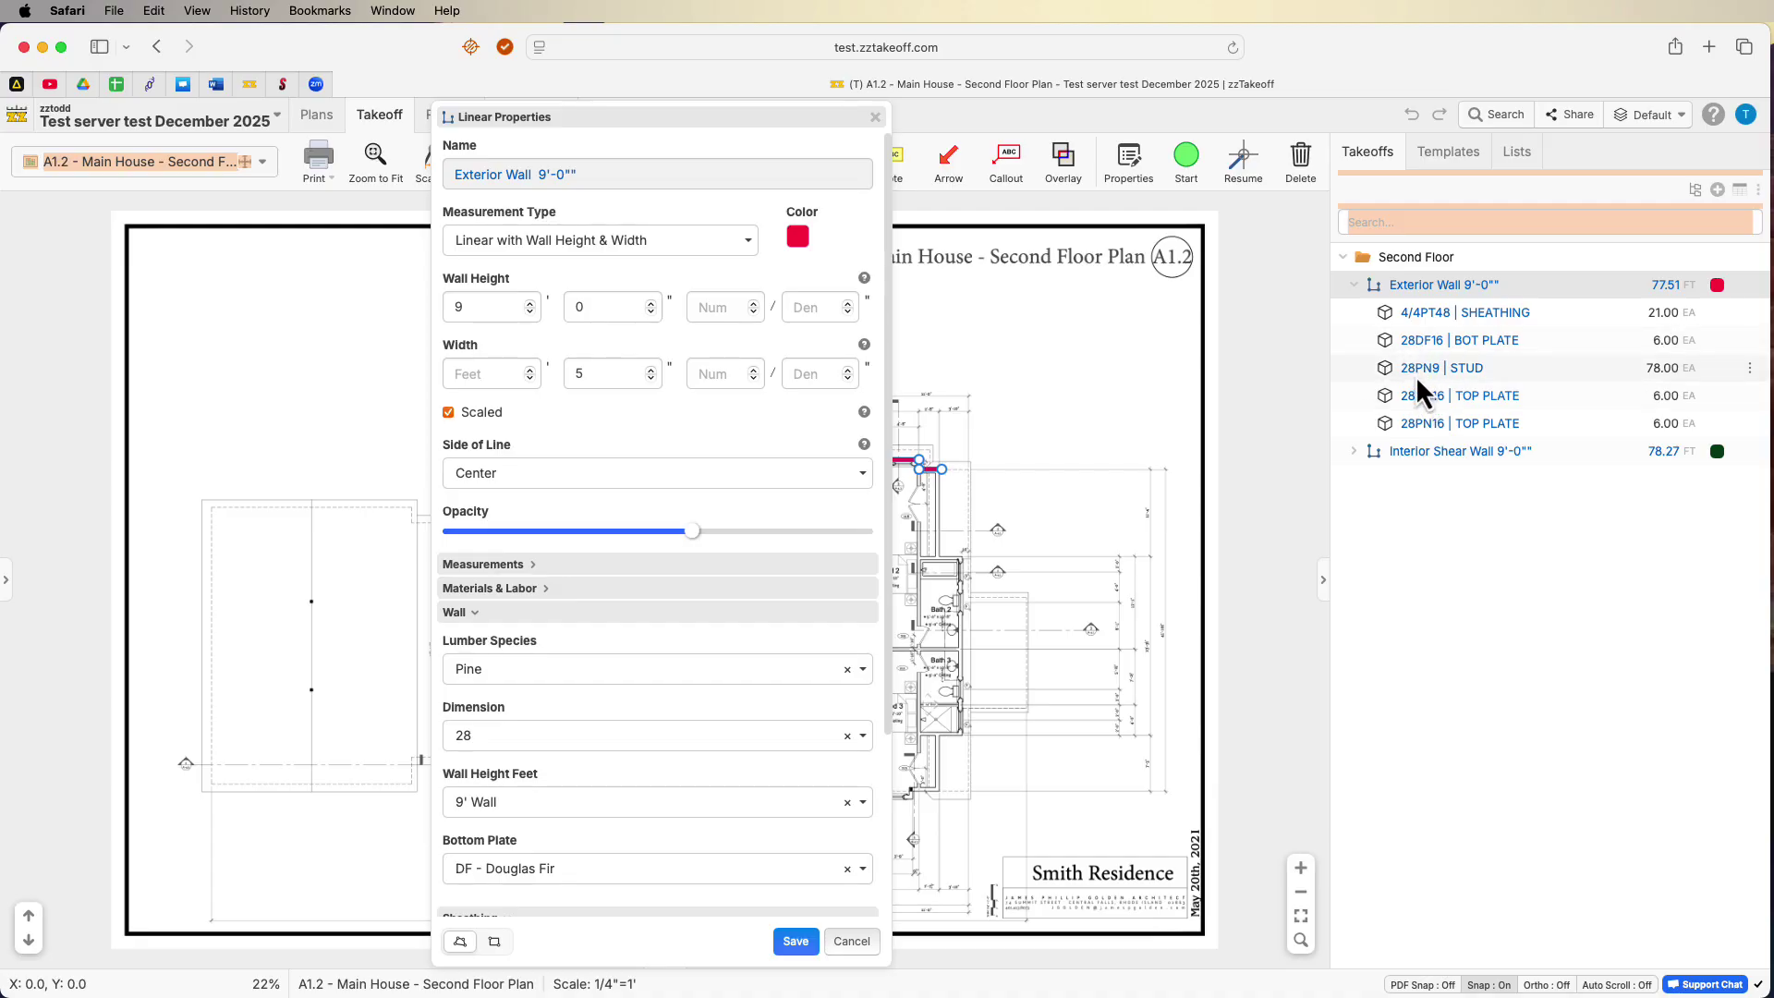
{"action": "left_click", "coordinate": [641, 671]}
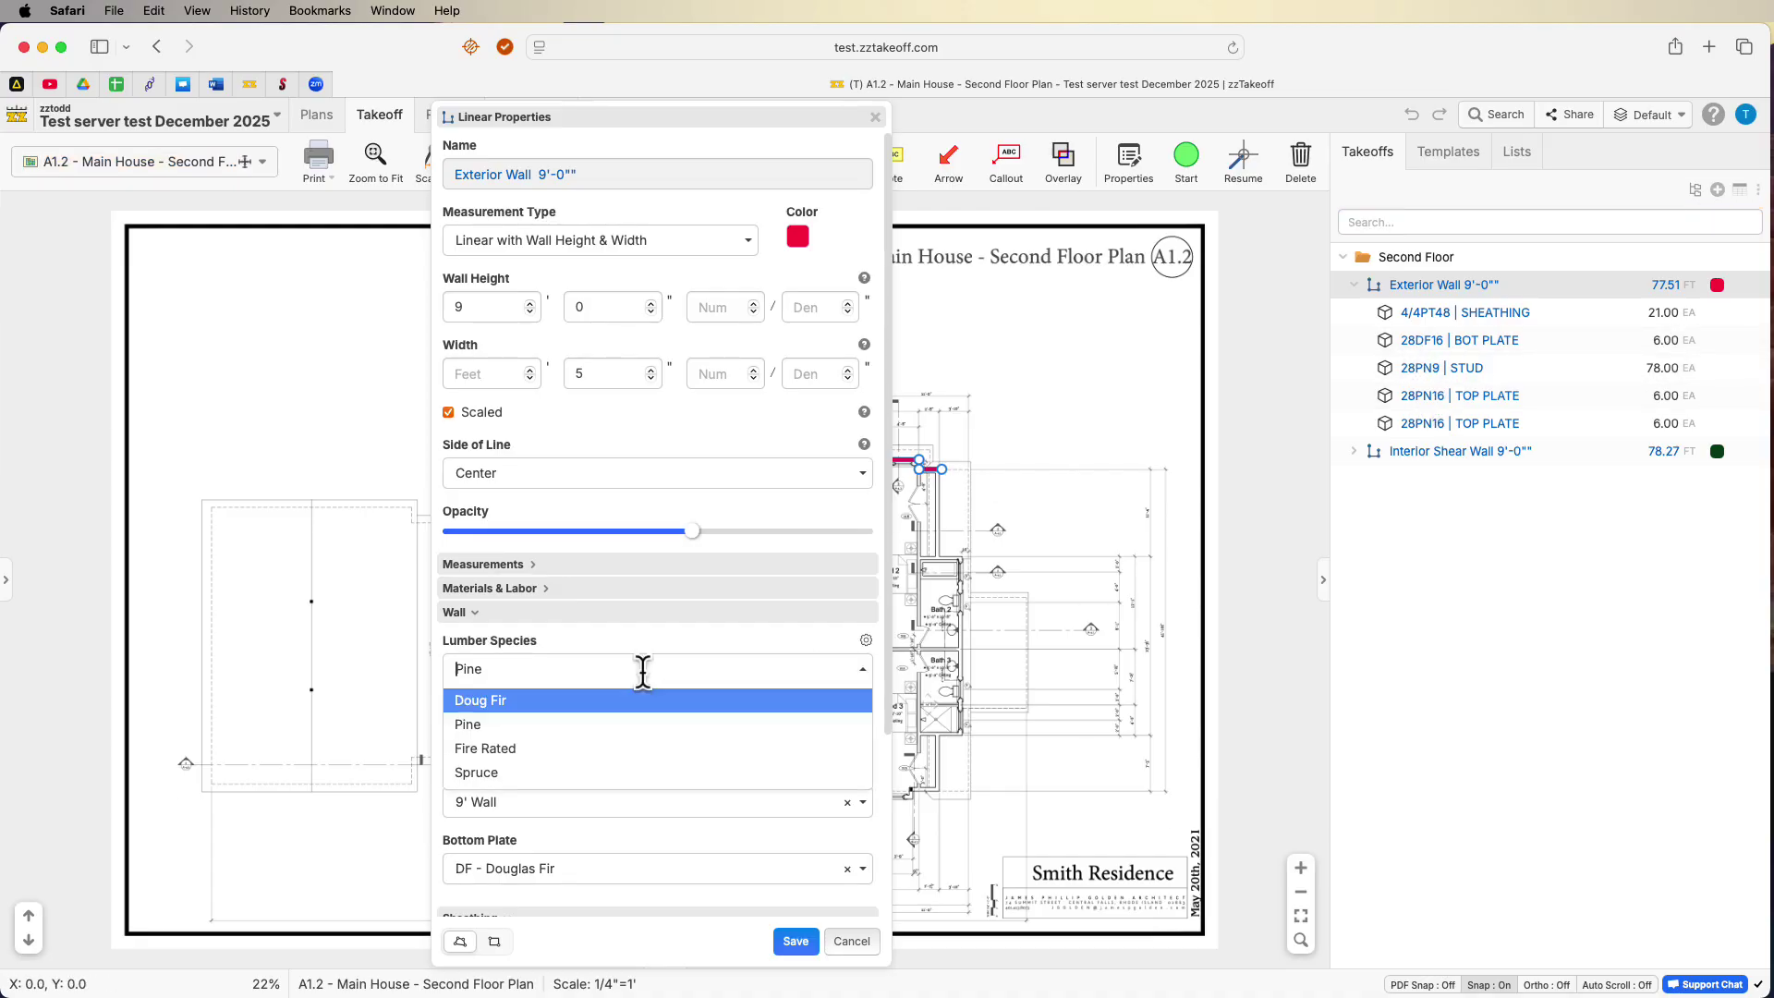
{"action": "left_click", "coordinate": [517, 750]}
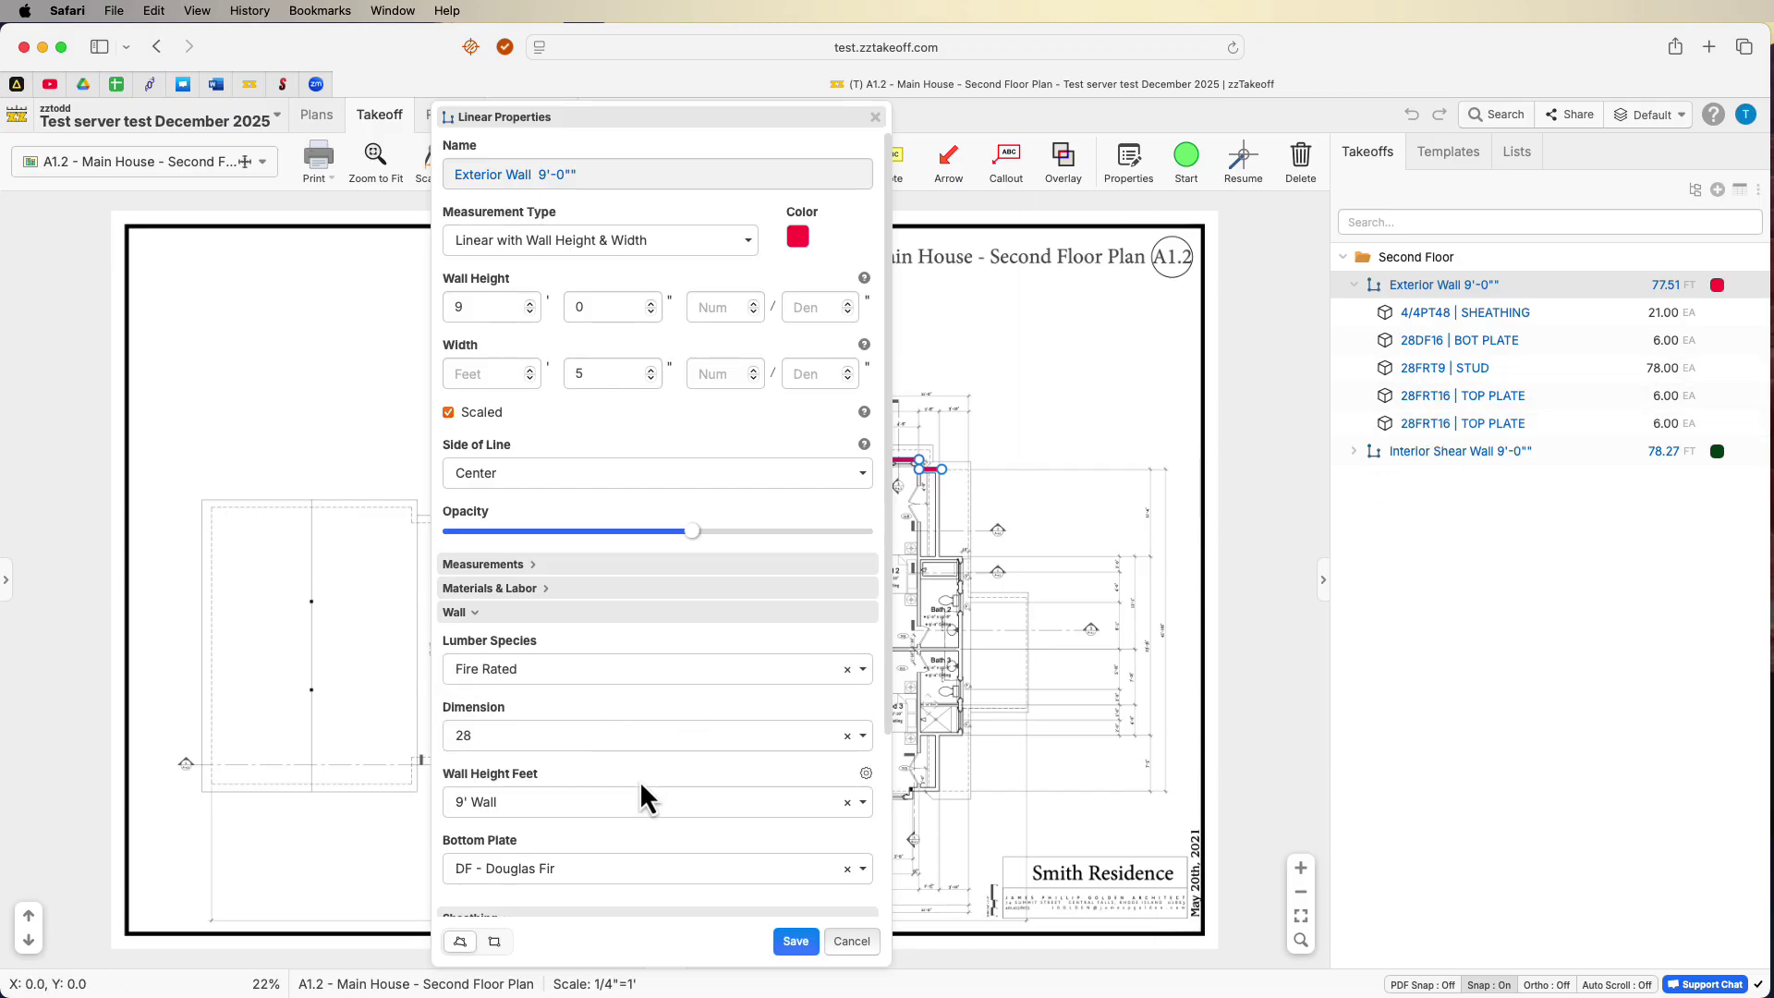
{"action": "scroll", "coordinate": [573, 834], "scroll_direction": "down", "scroll_amount": 1}
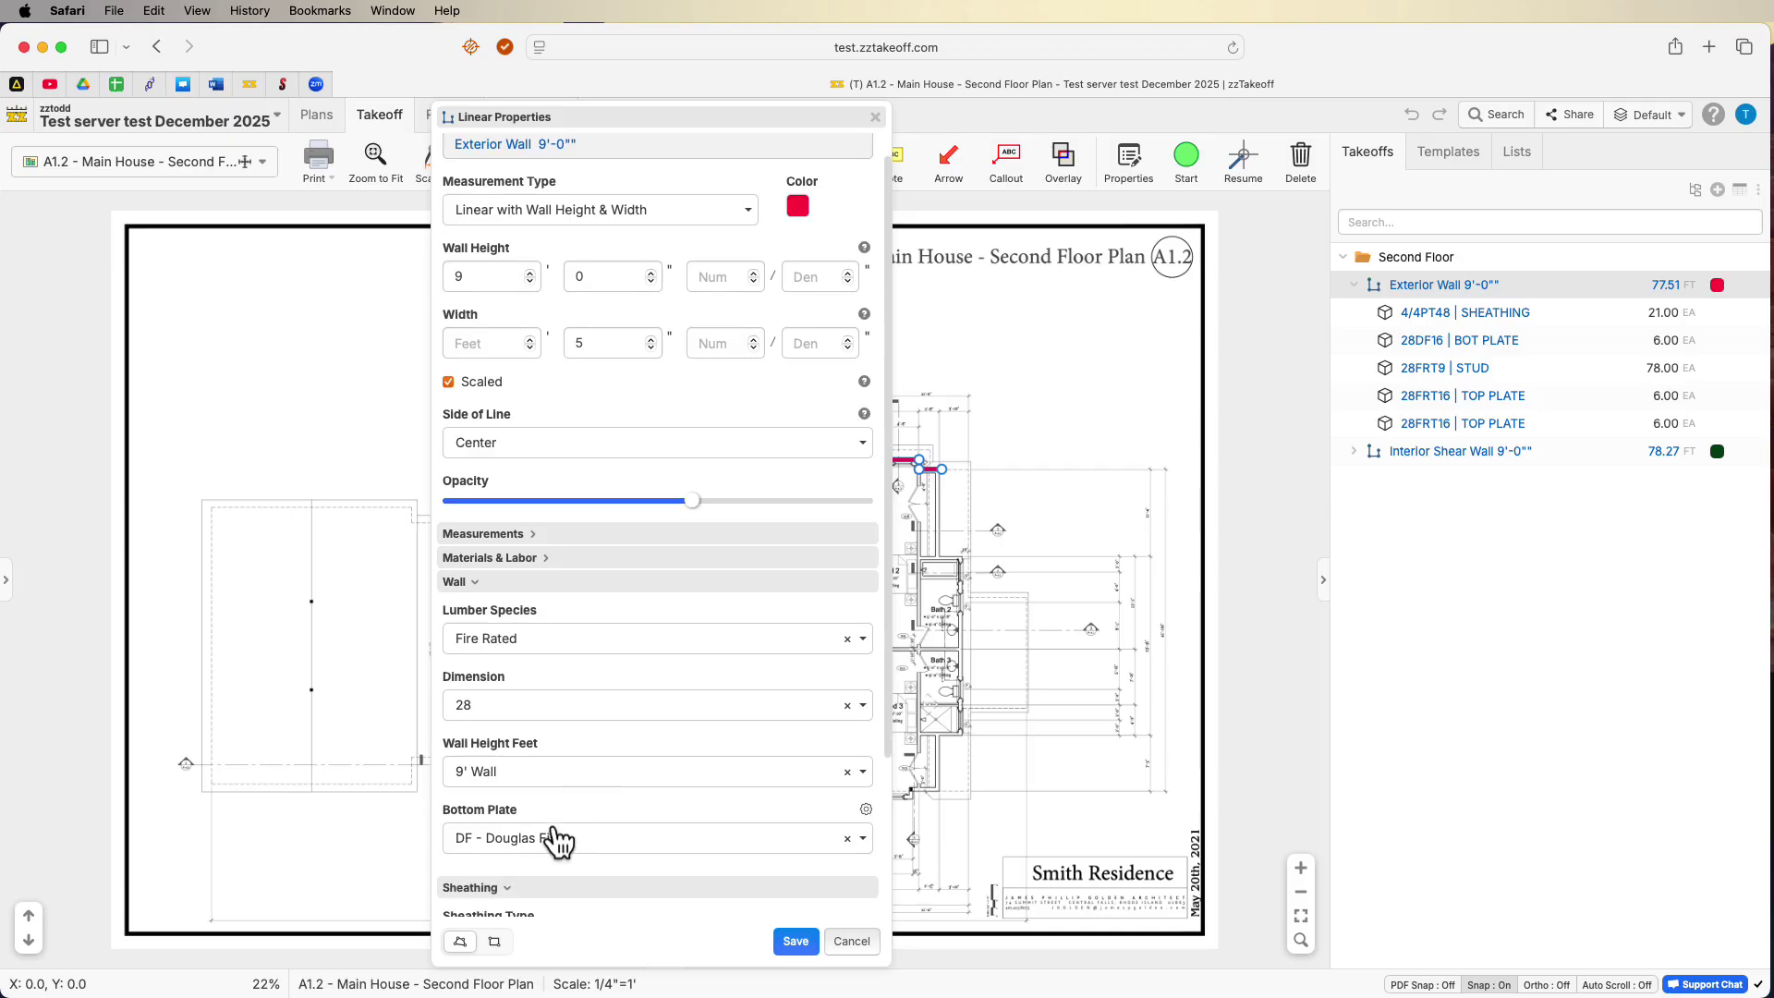
{"action": "left_click", "coordinate": [550, 838]}
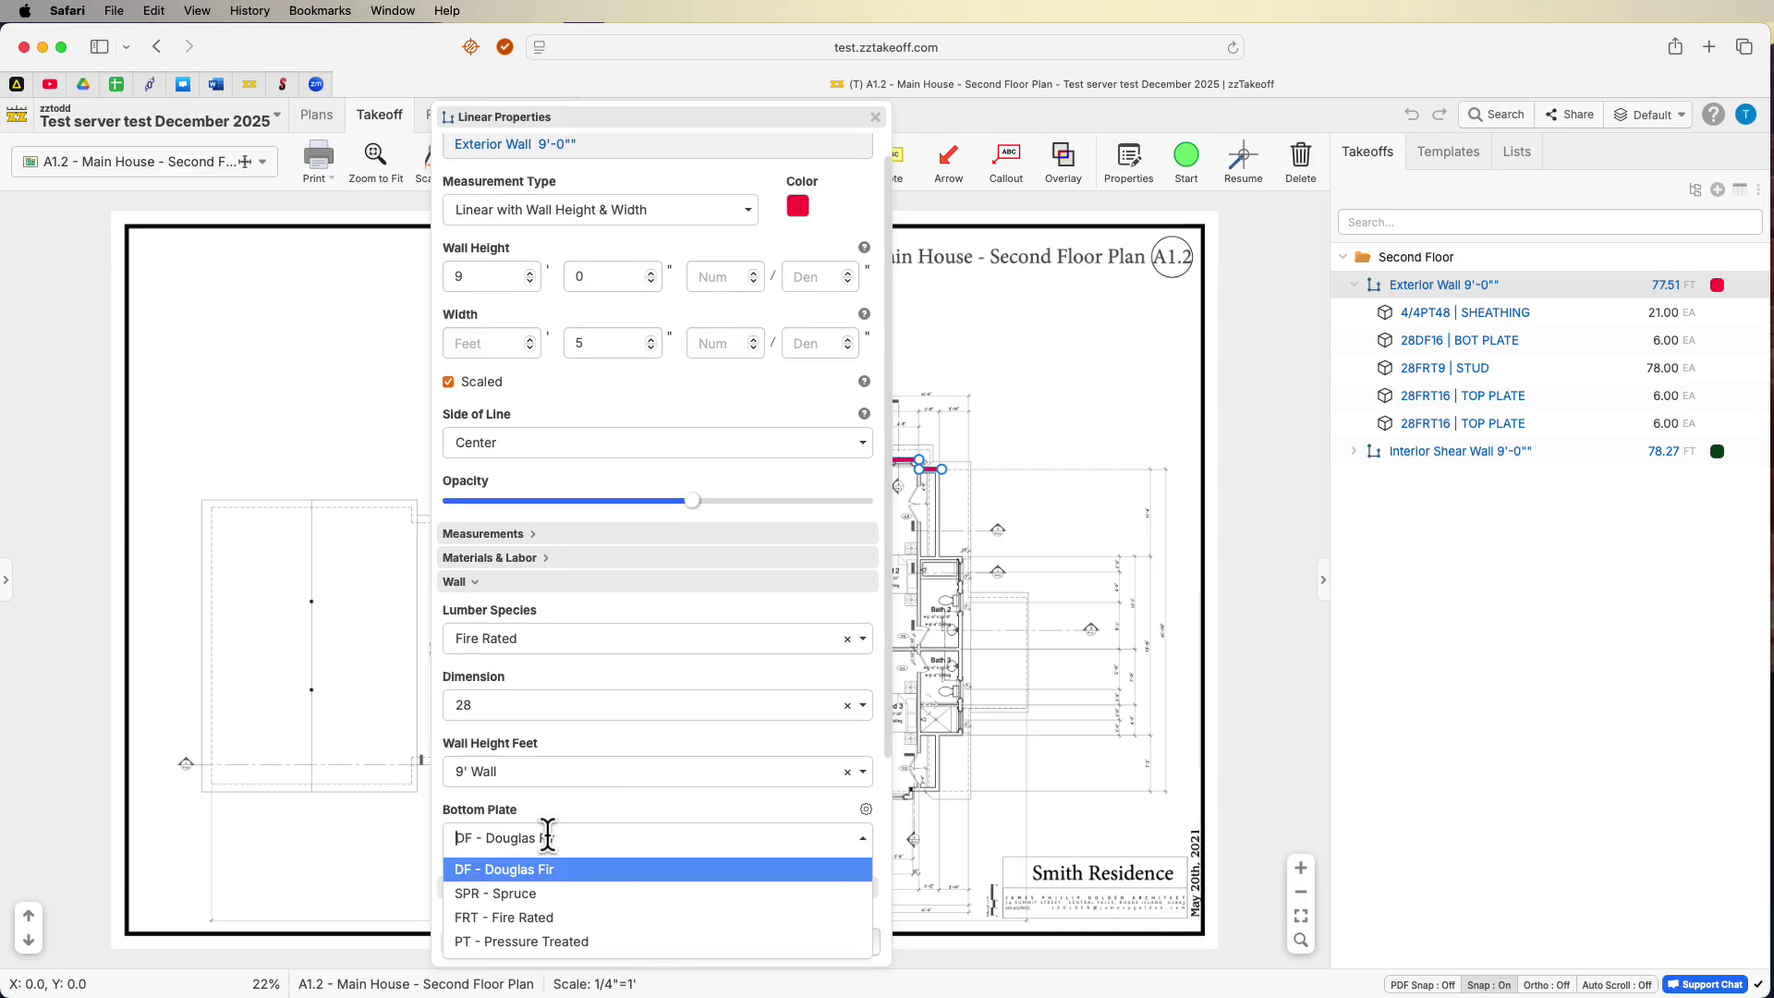
{"action": "left_click", "coordinate": [521, 940]}
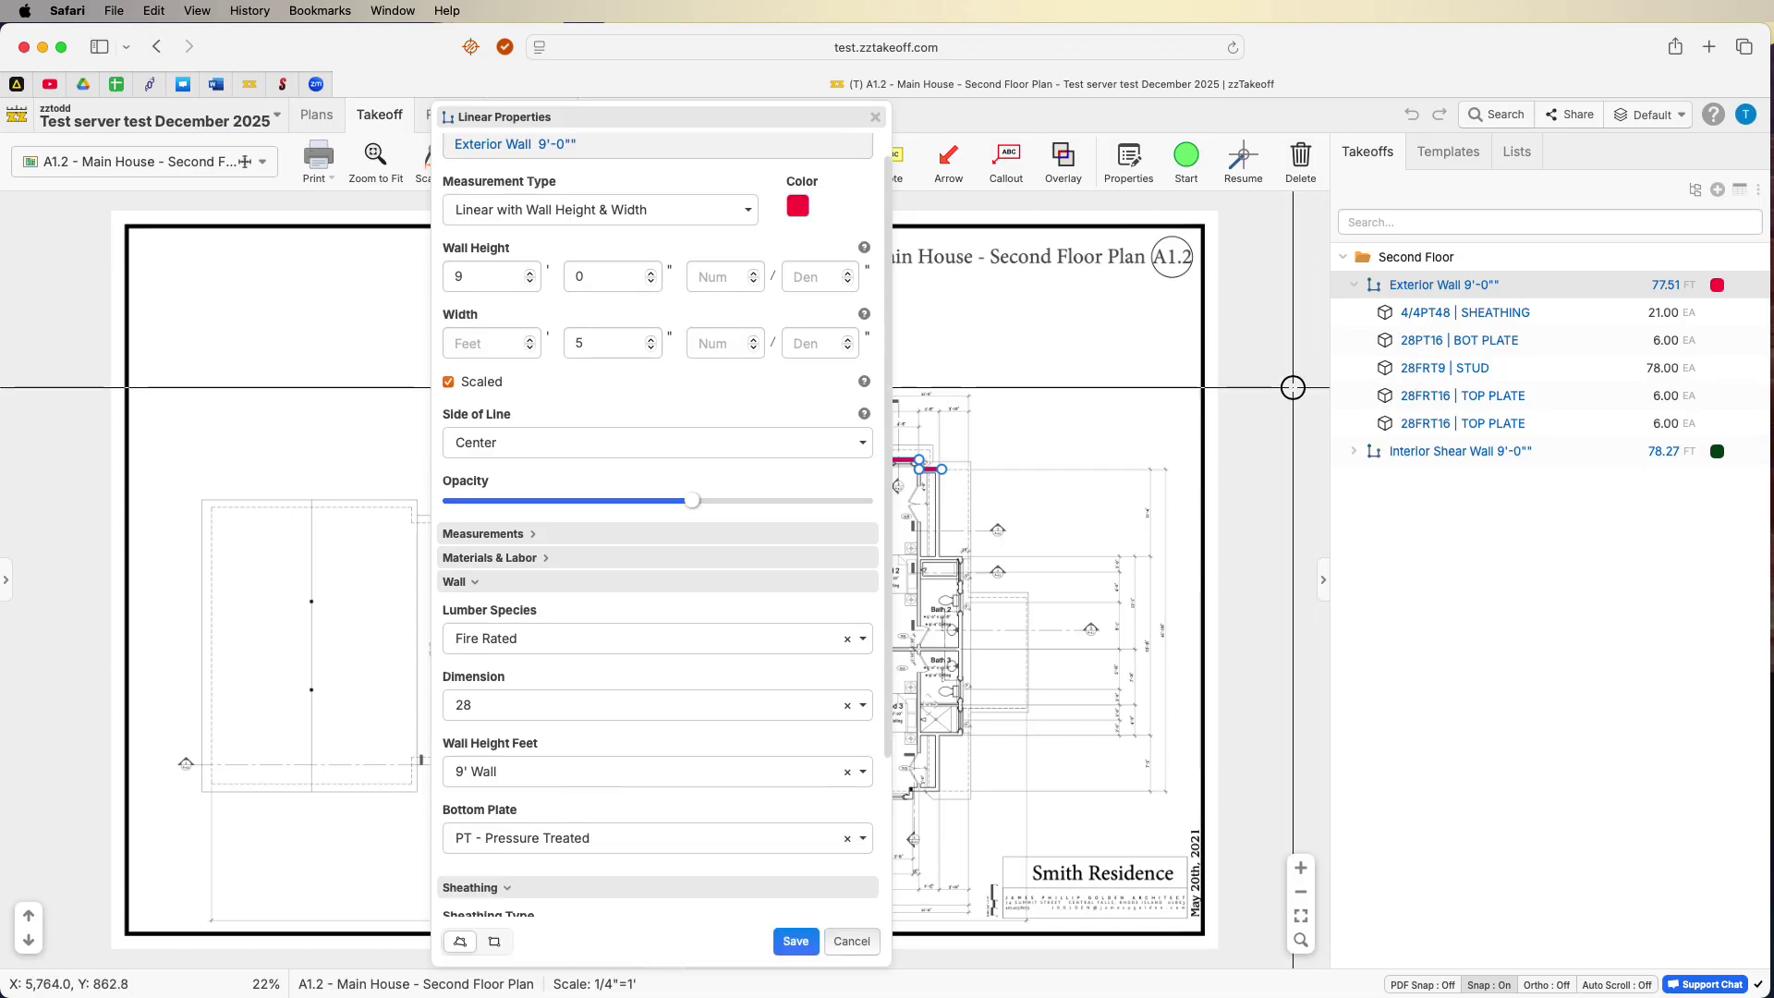
Set the exterior wall's sheathing to type OSB, size 410 - 4x10 and thickness 3/4 - 3/4", and save the properties.
{"action": "scroll", "coordinate": [672, 566], "scroll_direction": "down", "scroll_amount": 4}
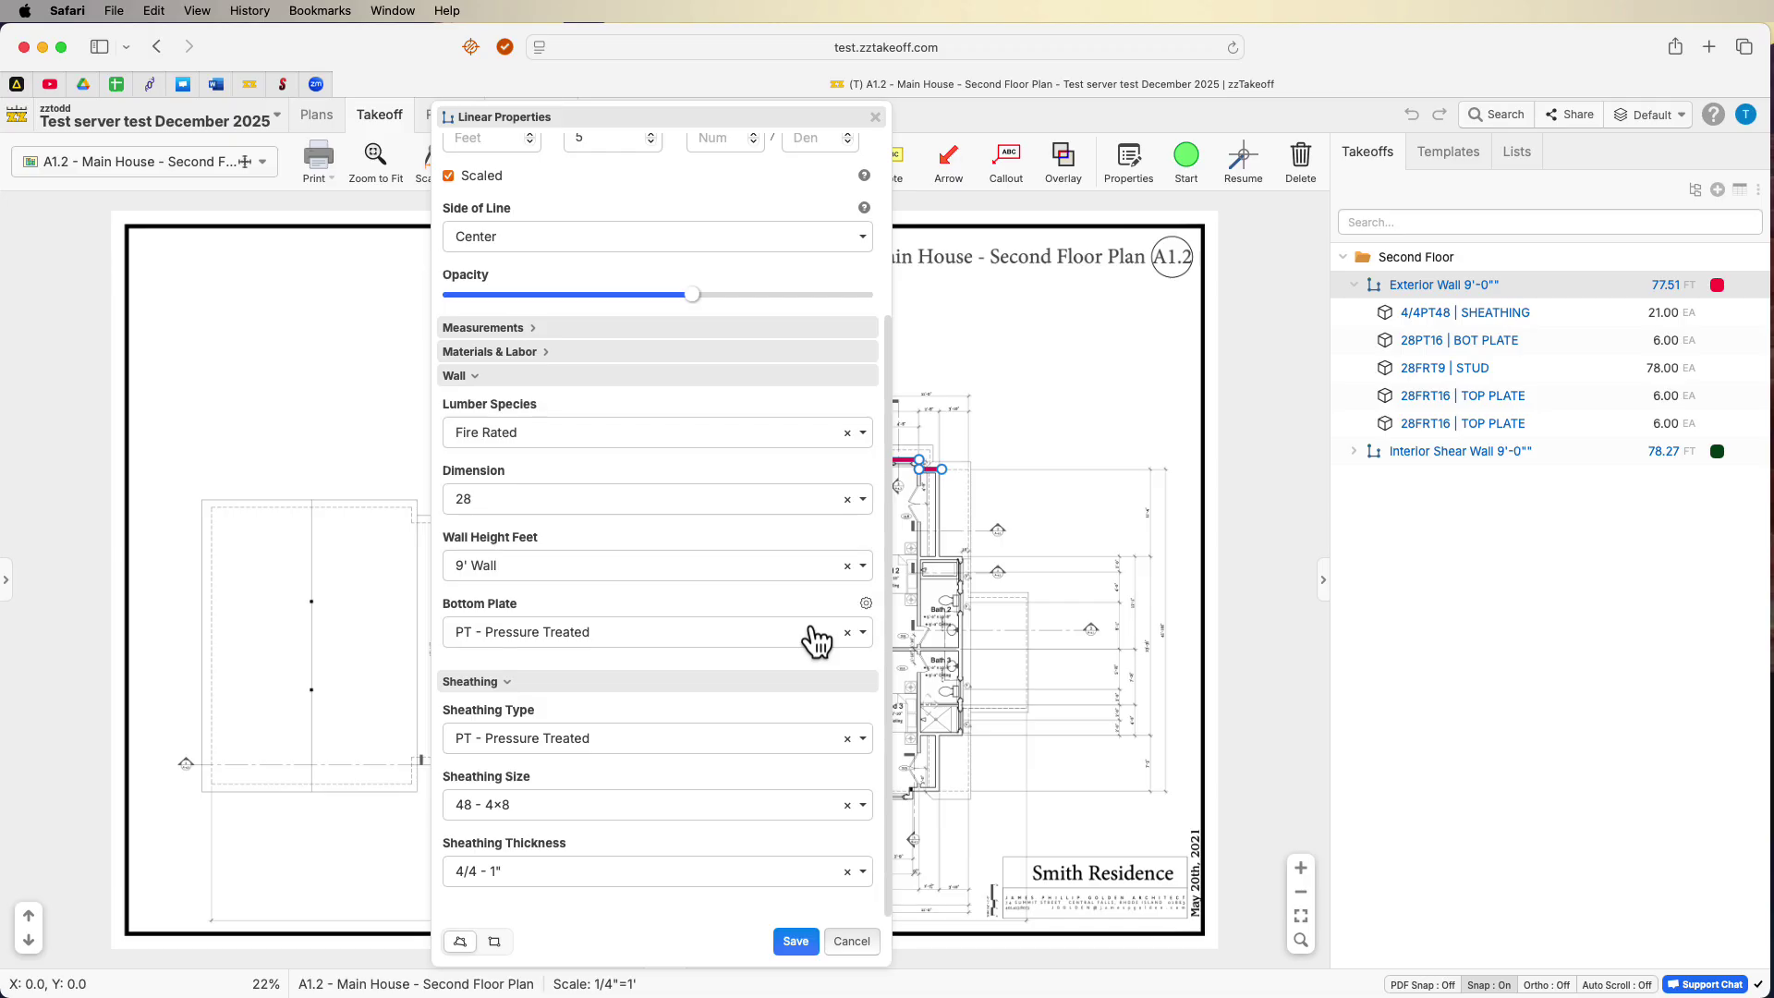
{"action": "left_click", "coordinate": [578, 737]}
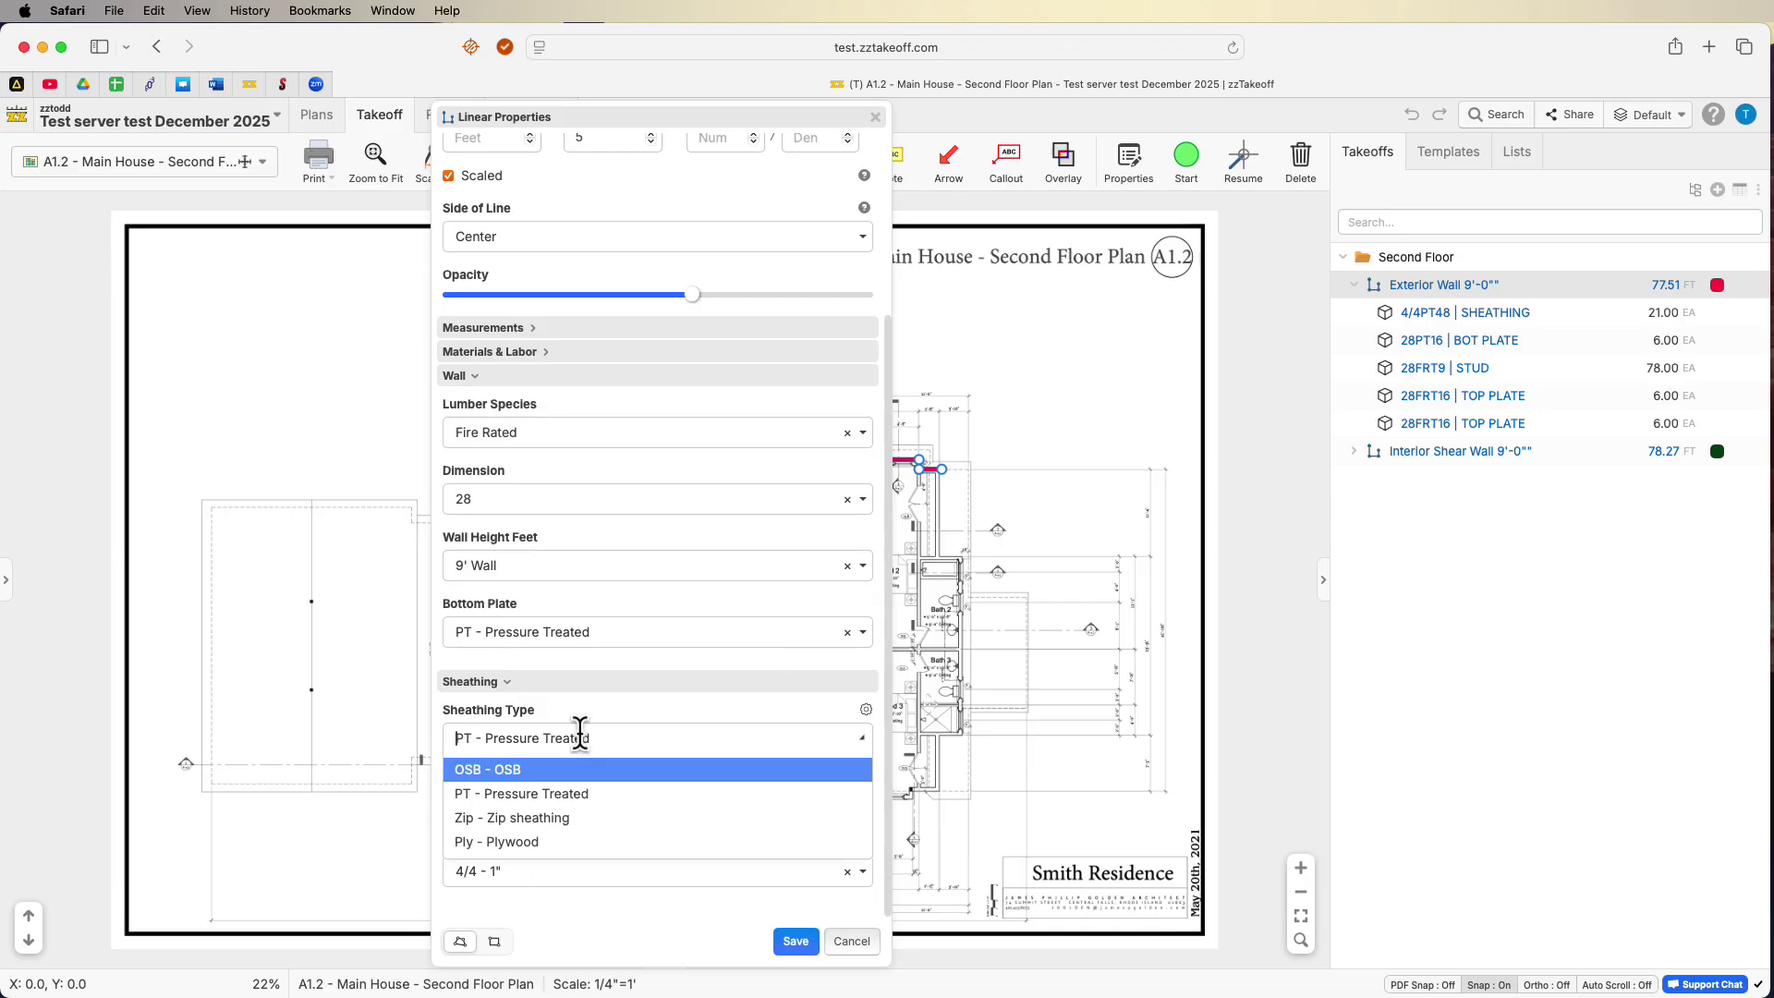
{"action": "left_click", "coordinate": [532, 774]}
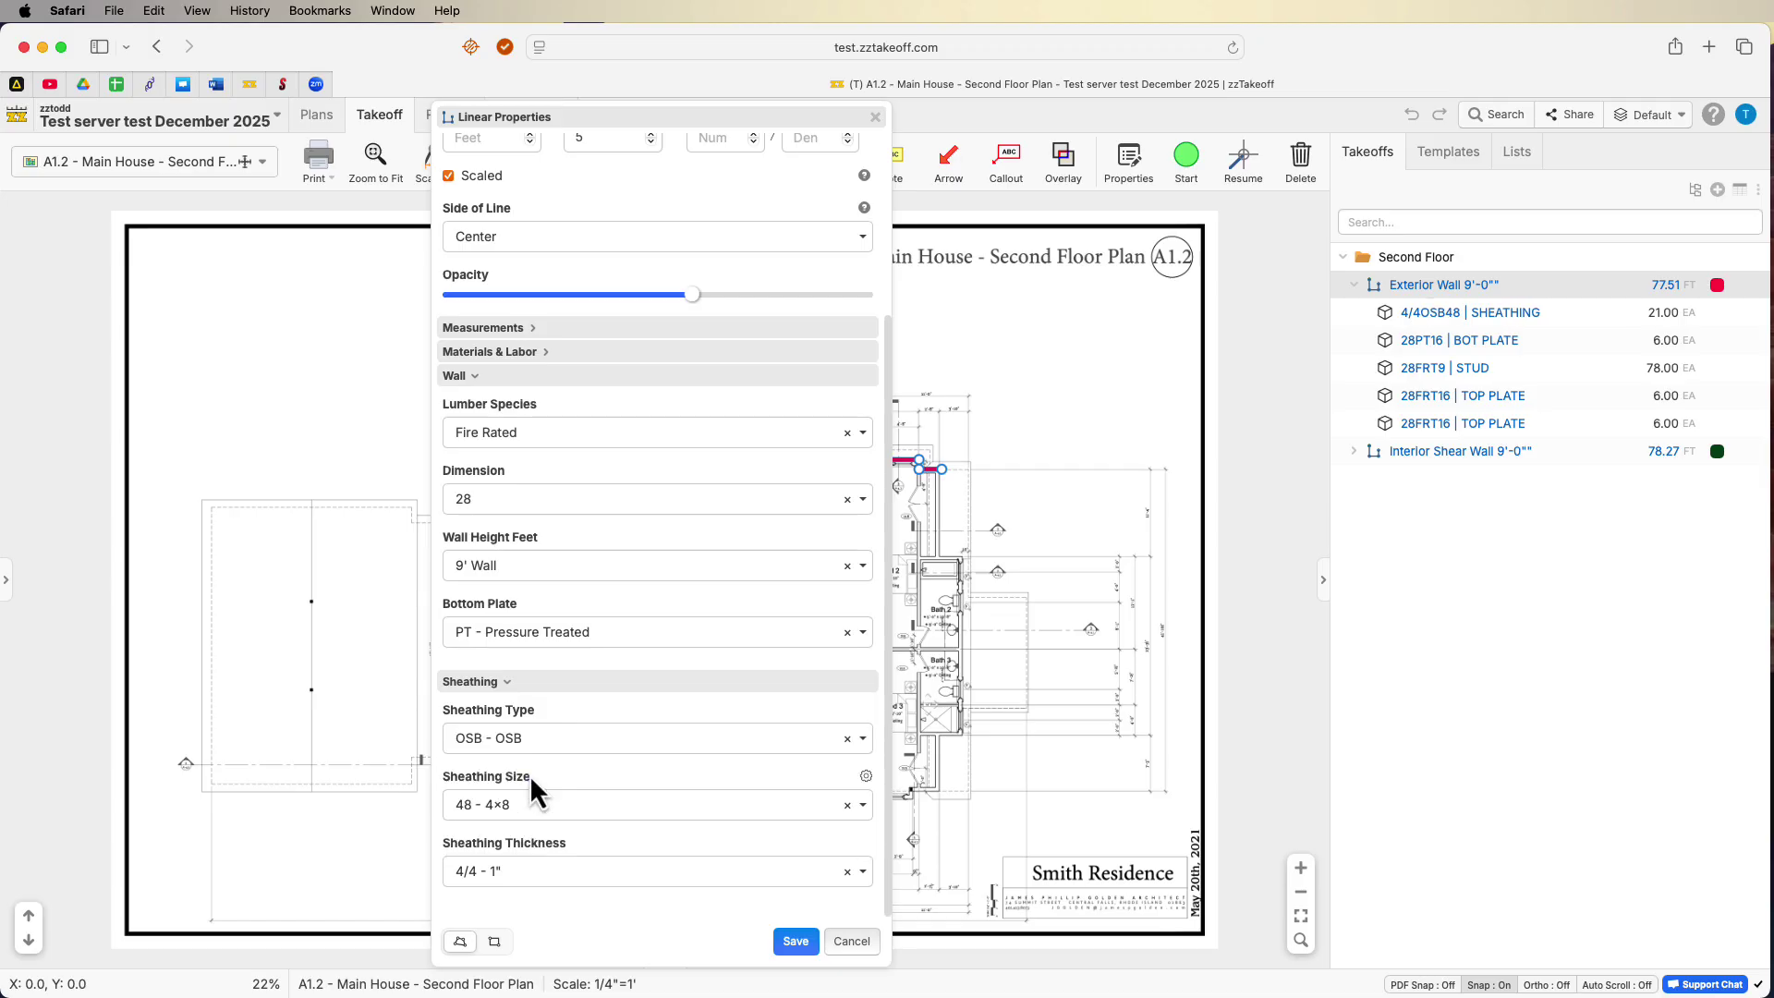
{"action": "left_click", "coordinate": [523, 803]}
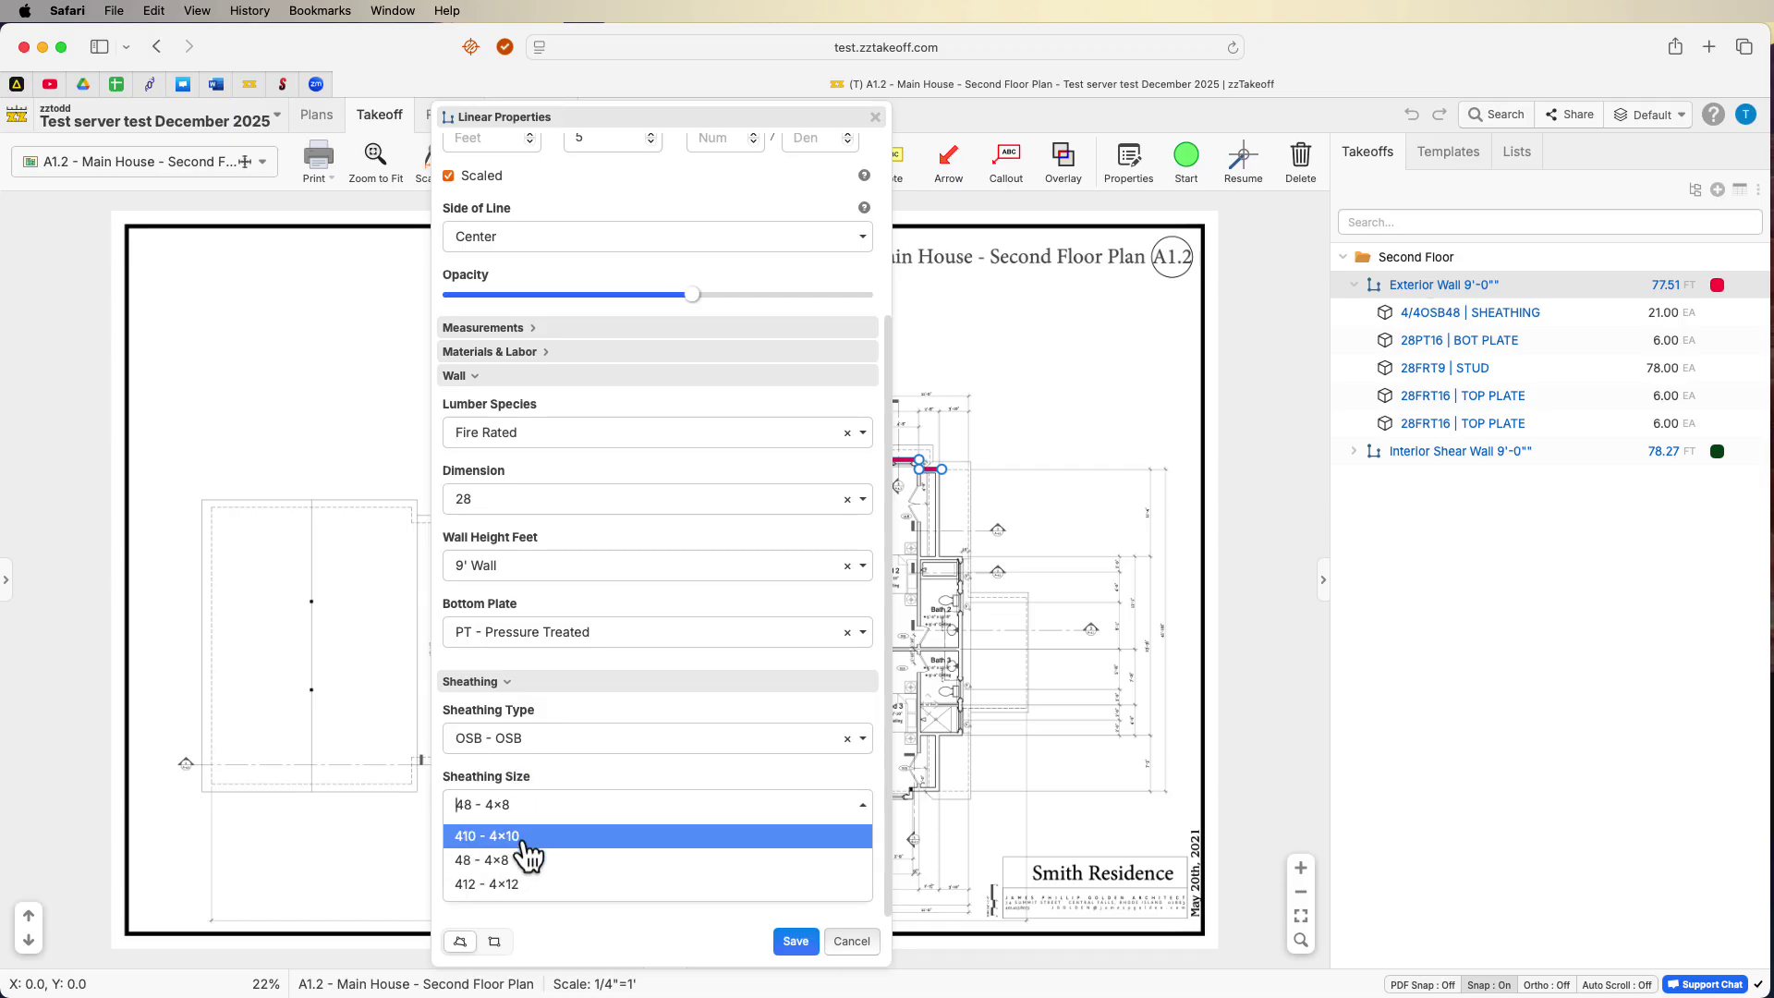
{"action": "left_click", "coordinate": [528, 837]}
{"action": "left_click", "coordinate": [505, 872]}
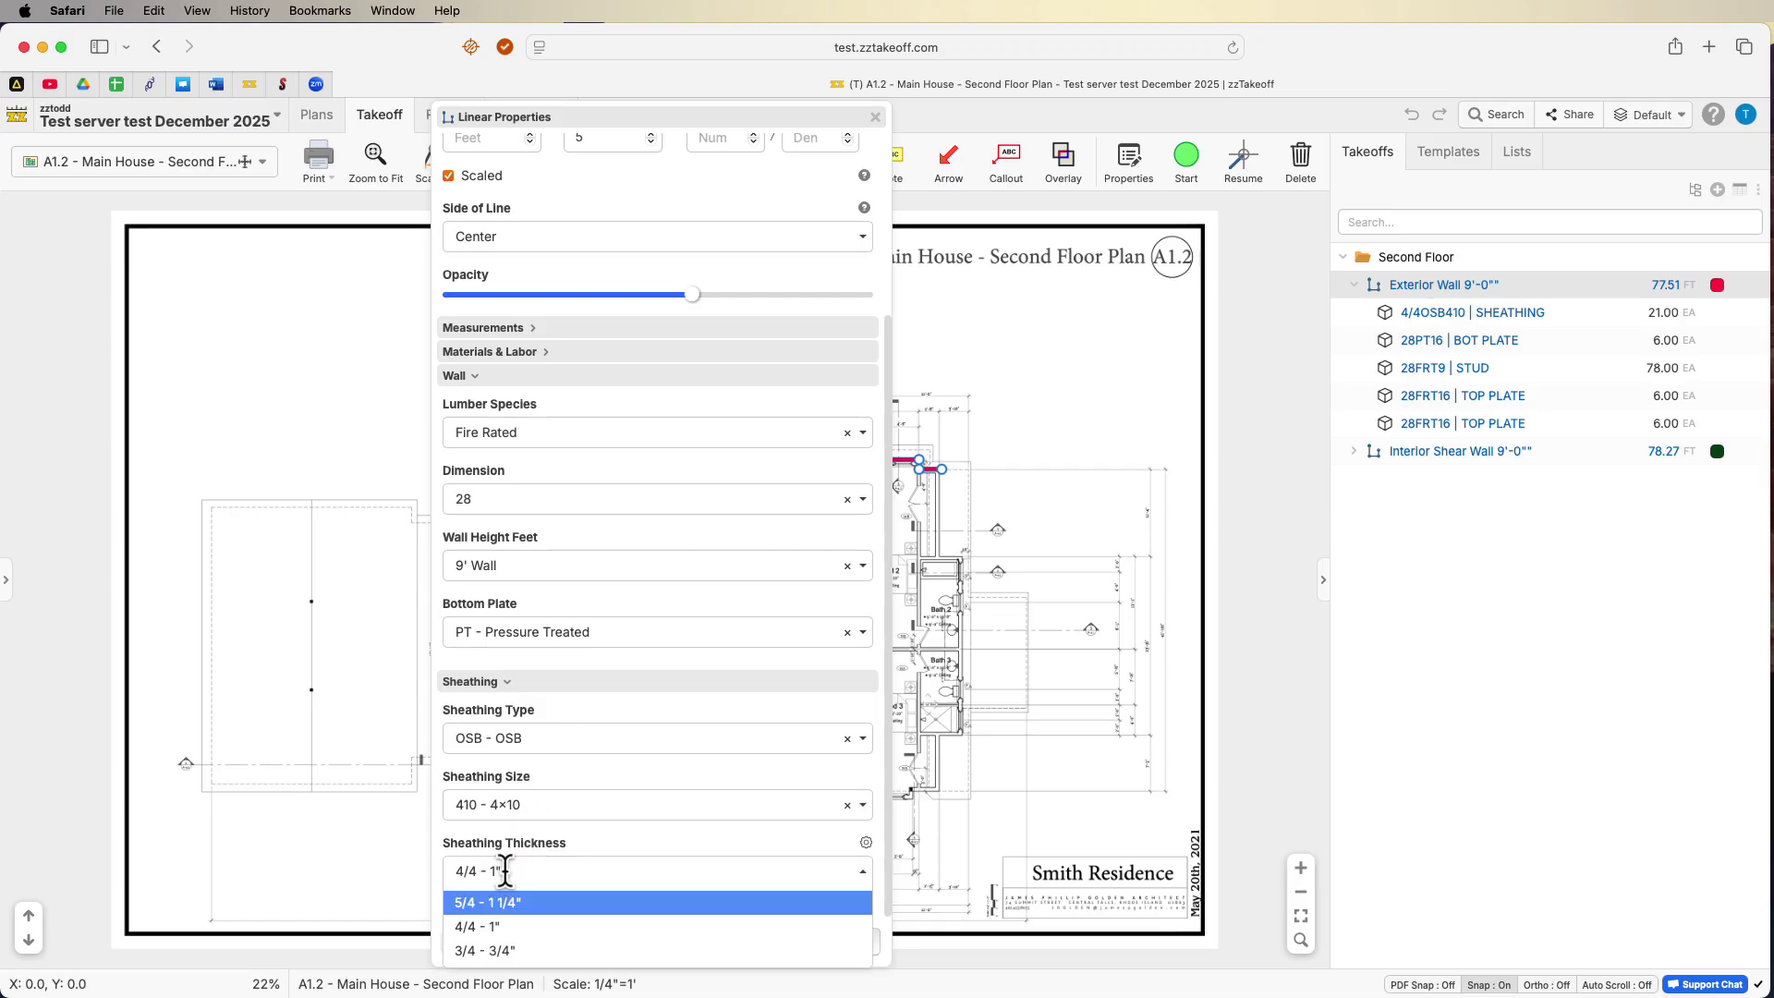
{"action": "left_click", "coordinate": [504, 952]}
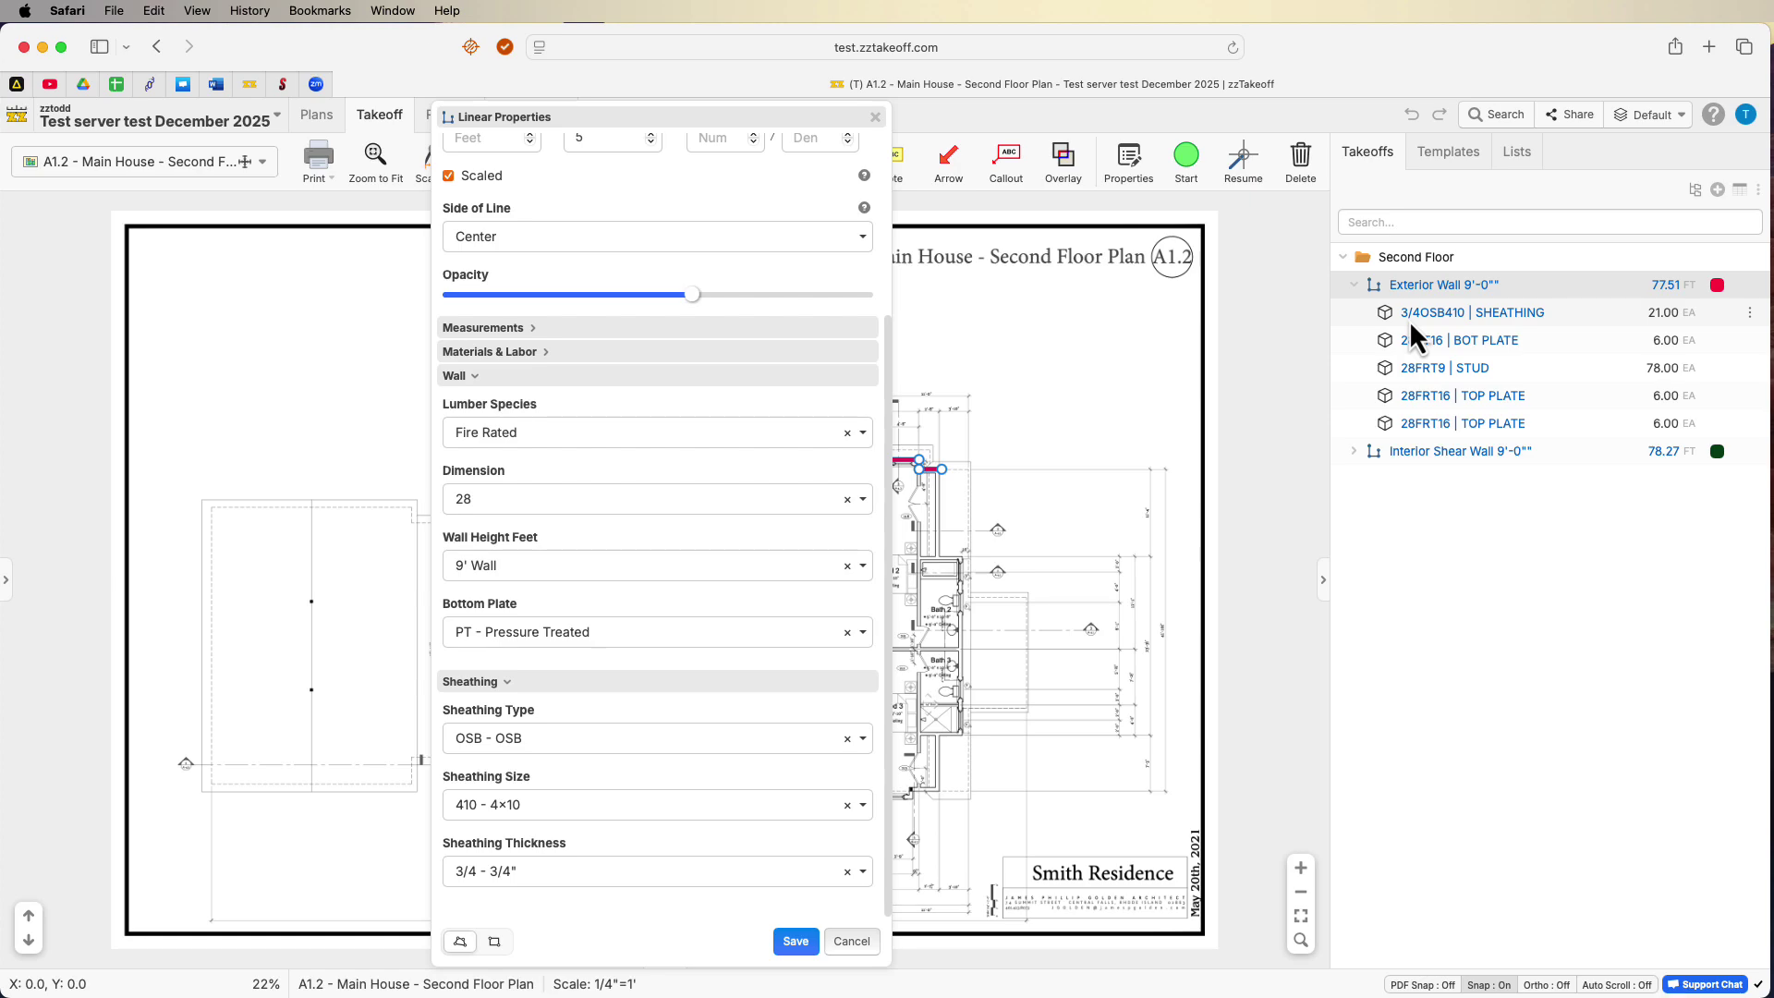
{"action": "left_click", "coordinate": [793, 942]}
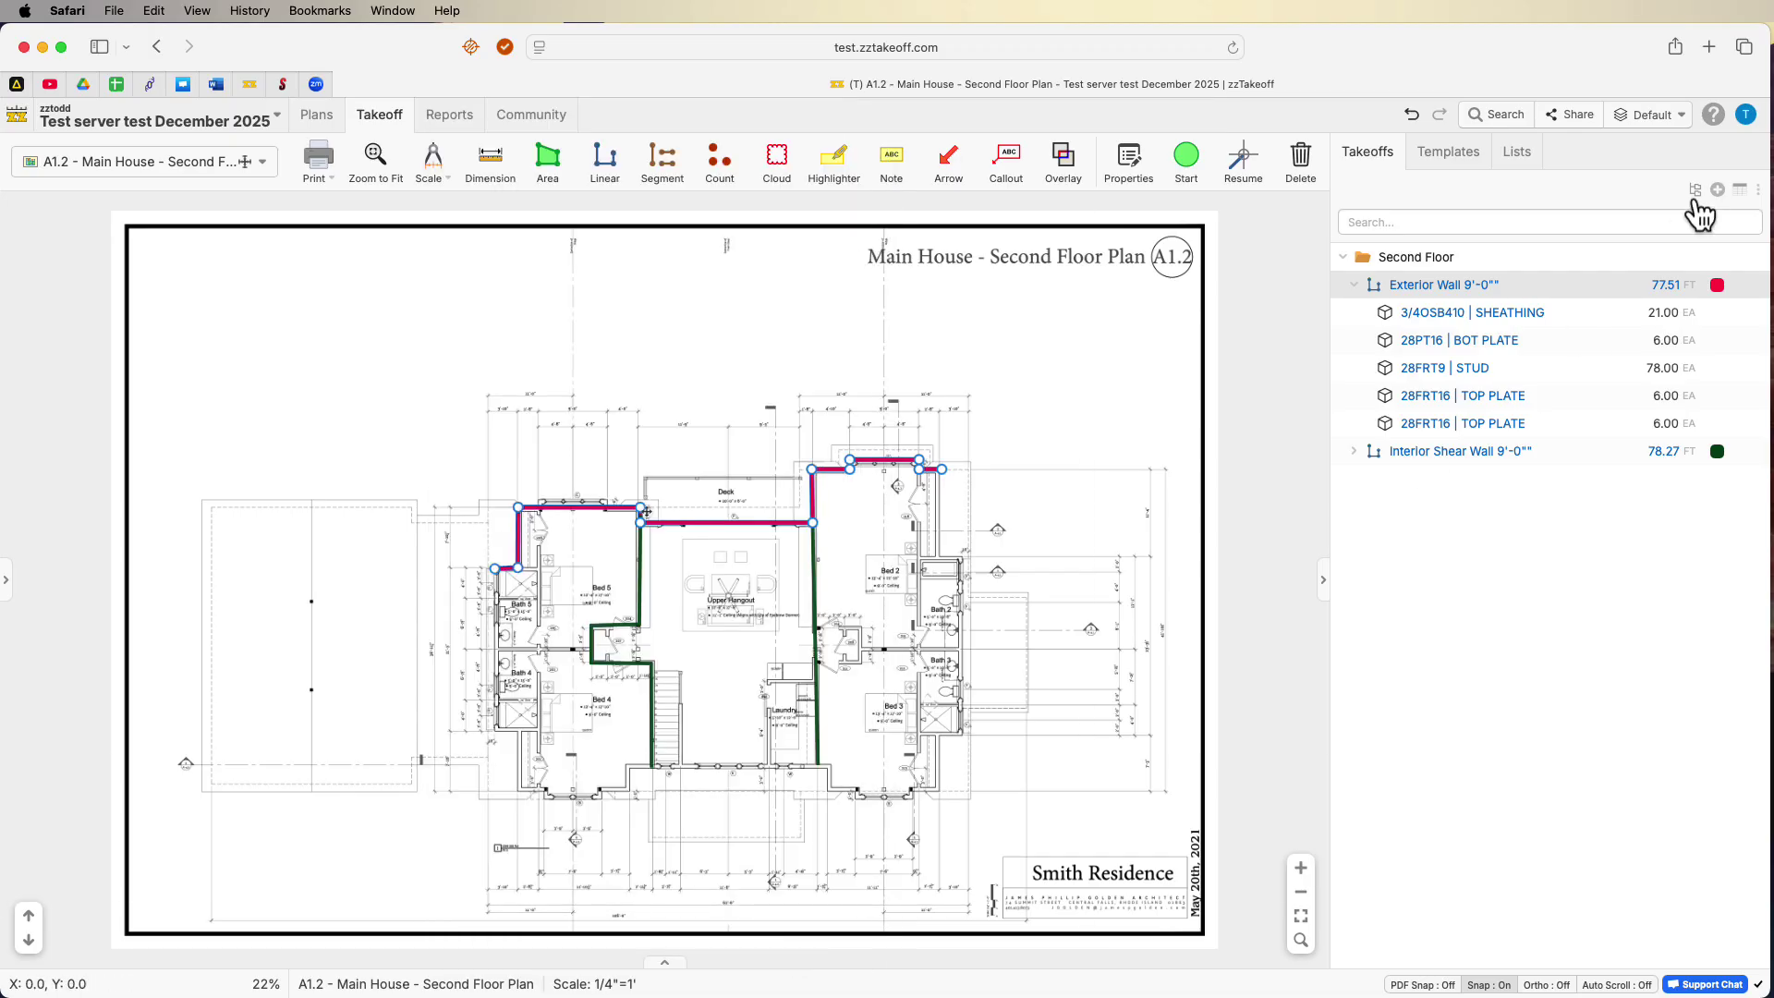
Inspect the exterior wall's Lumber Species options and mode setting, collapse the Wall and Sheathing groups, and close the properties.
{"action": "double_click", "coordinate": [1431, 282]}
{"action": "scroll", "coordinate": [1090, 552], "scroll_direction": "down", "scroll_amount": 2}
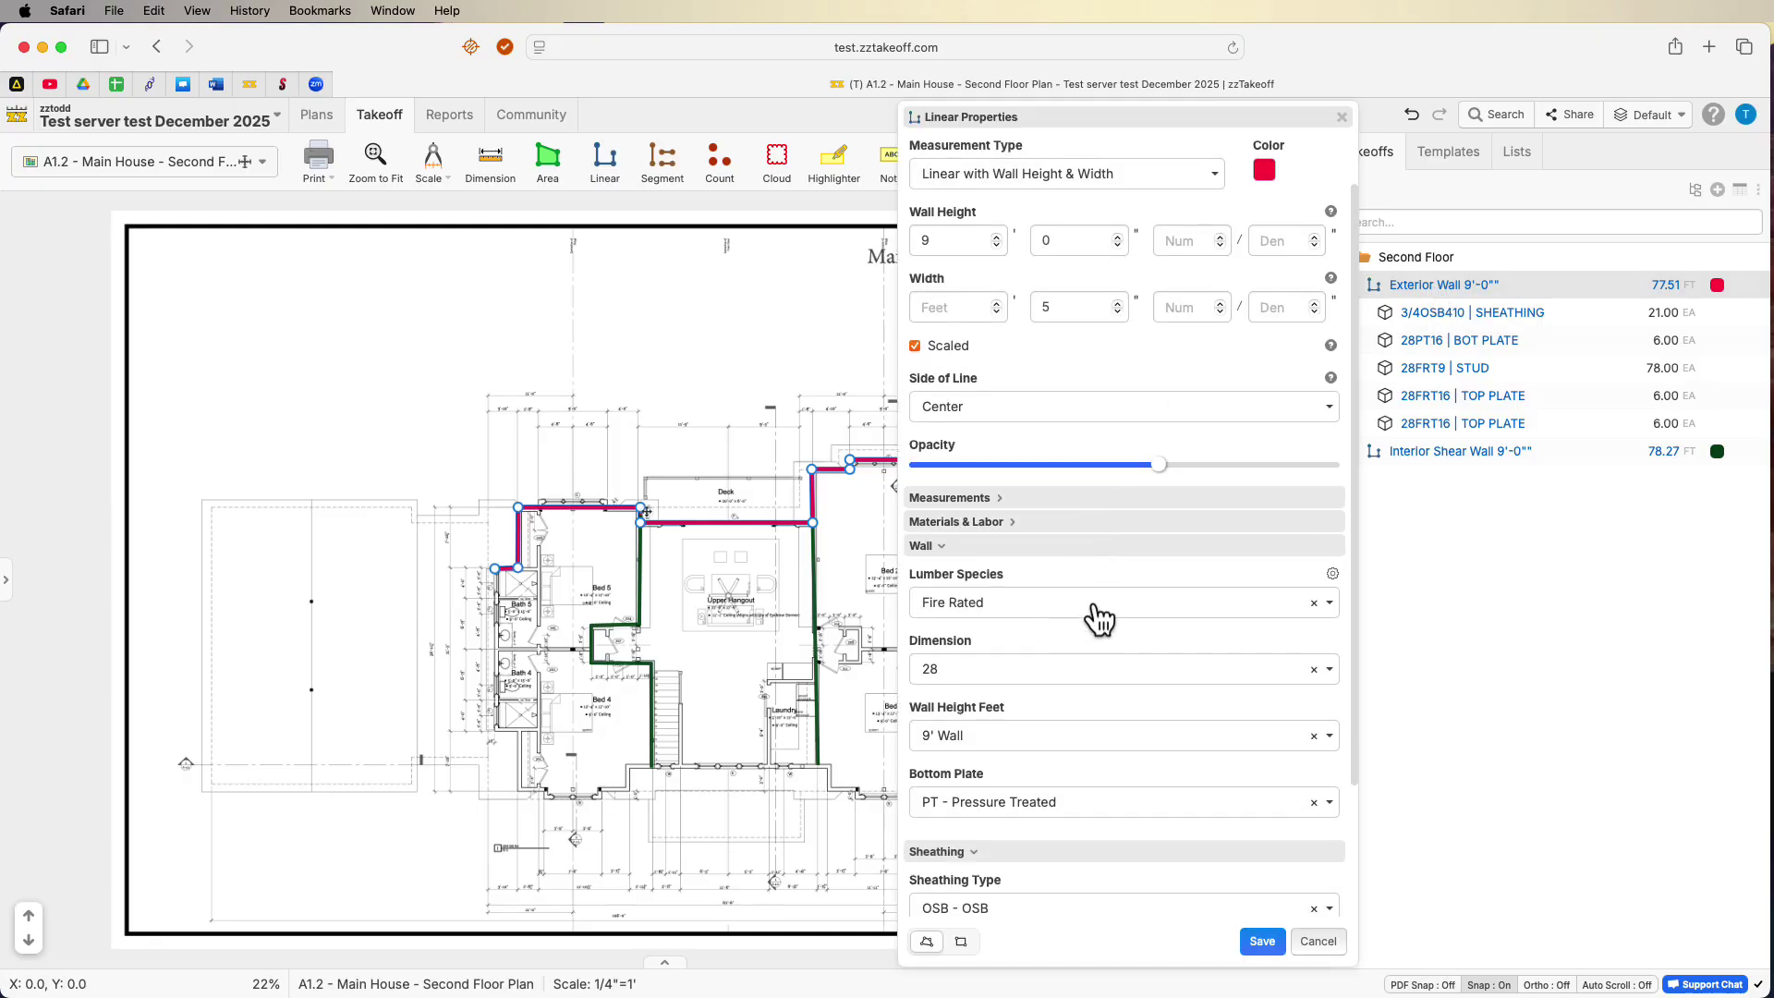
{"action": "left_click", "coordinate": [1193, 602]}
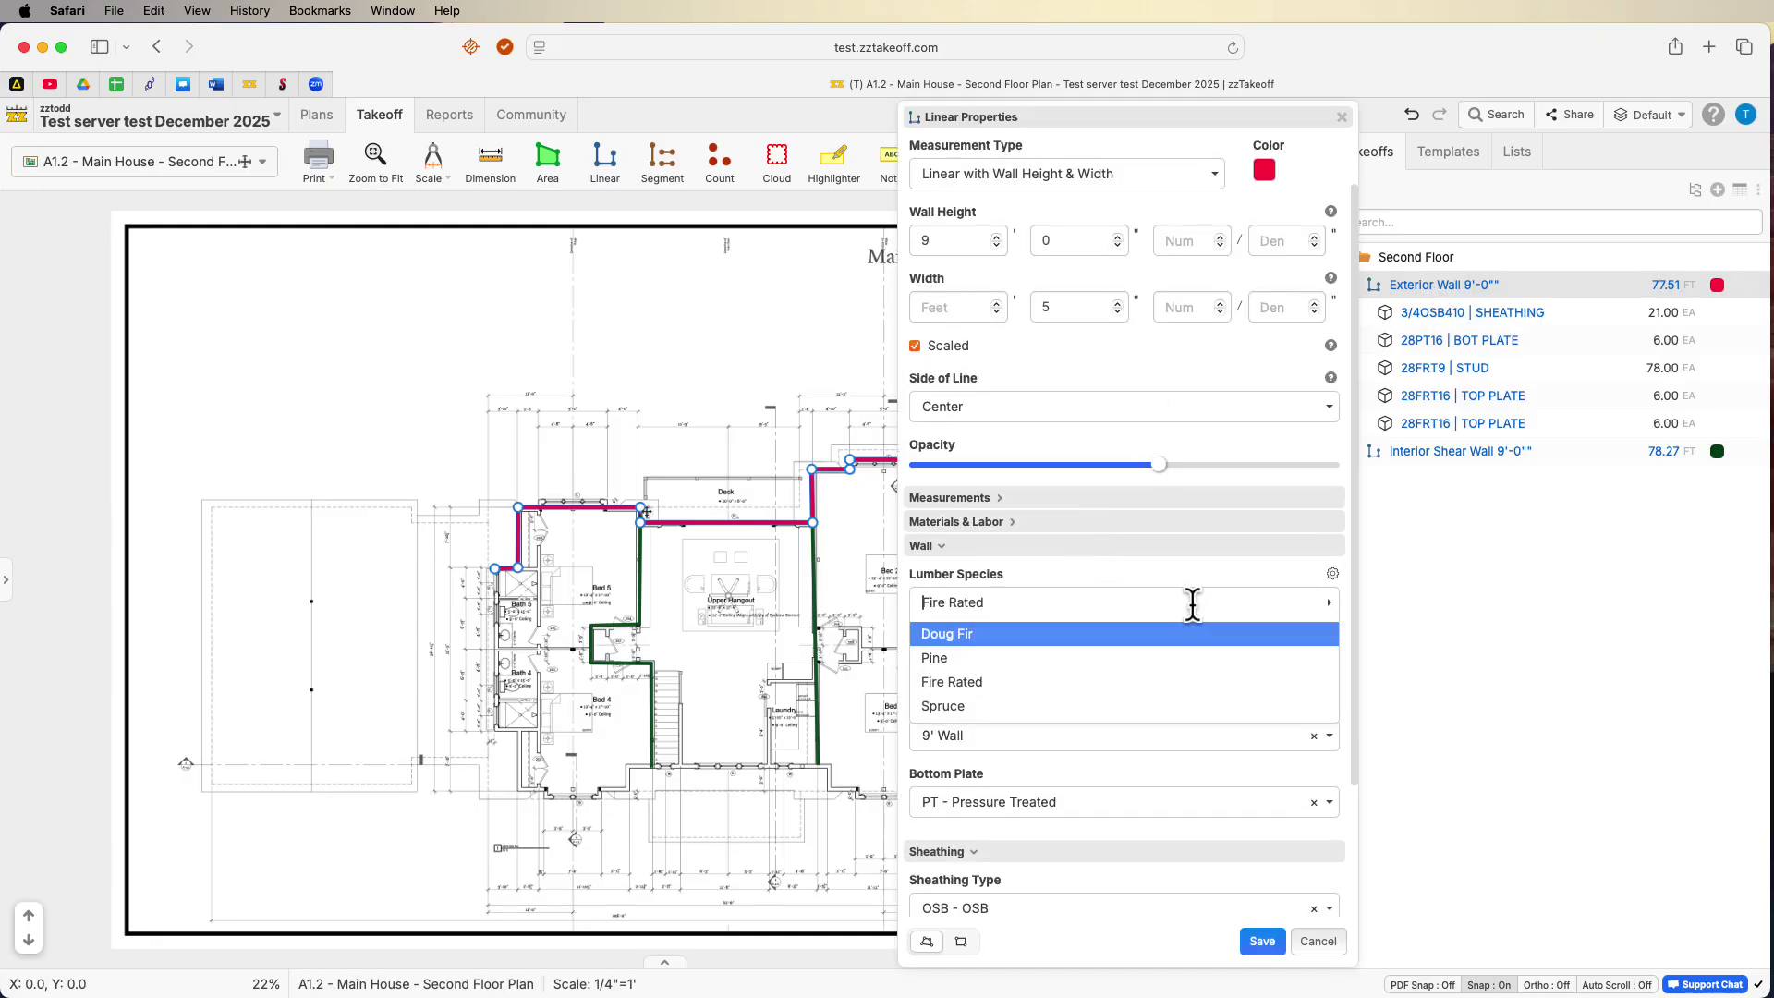
{"action": "left_click", "coordinate": [1332, 575]}
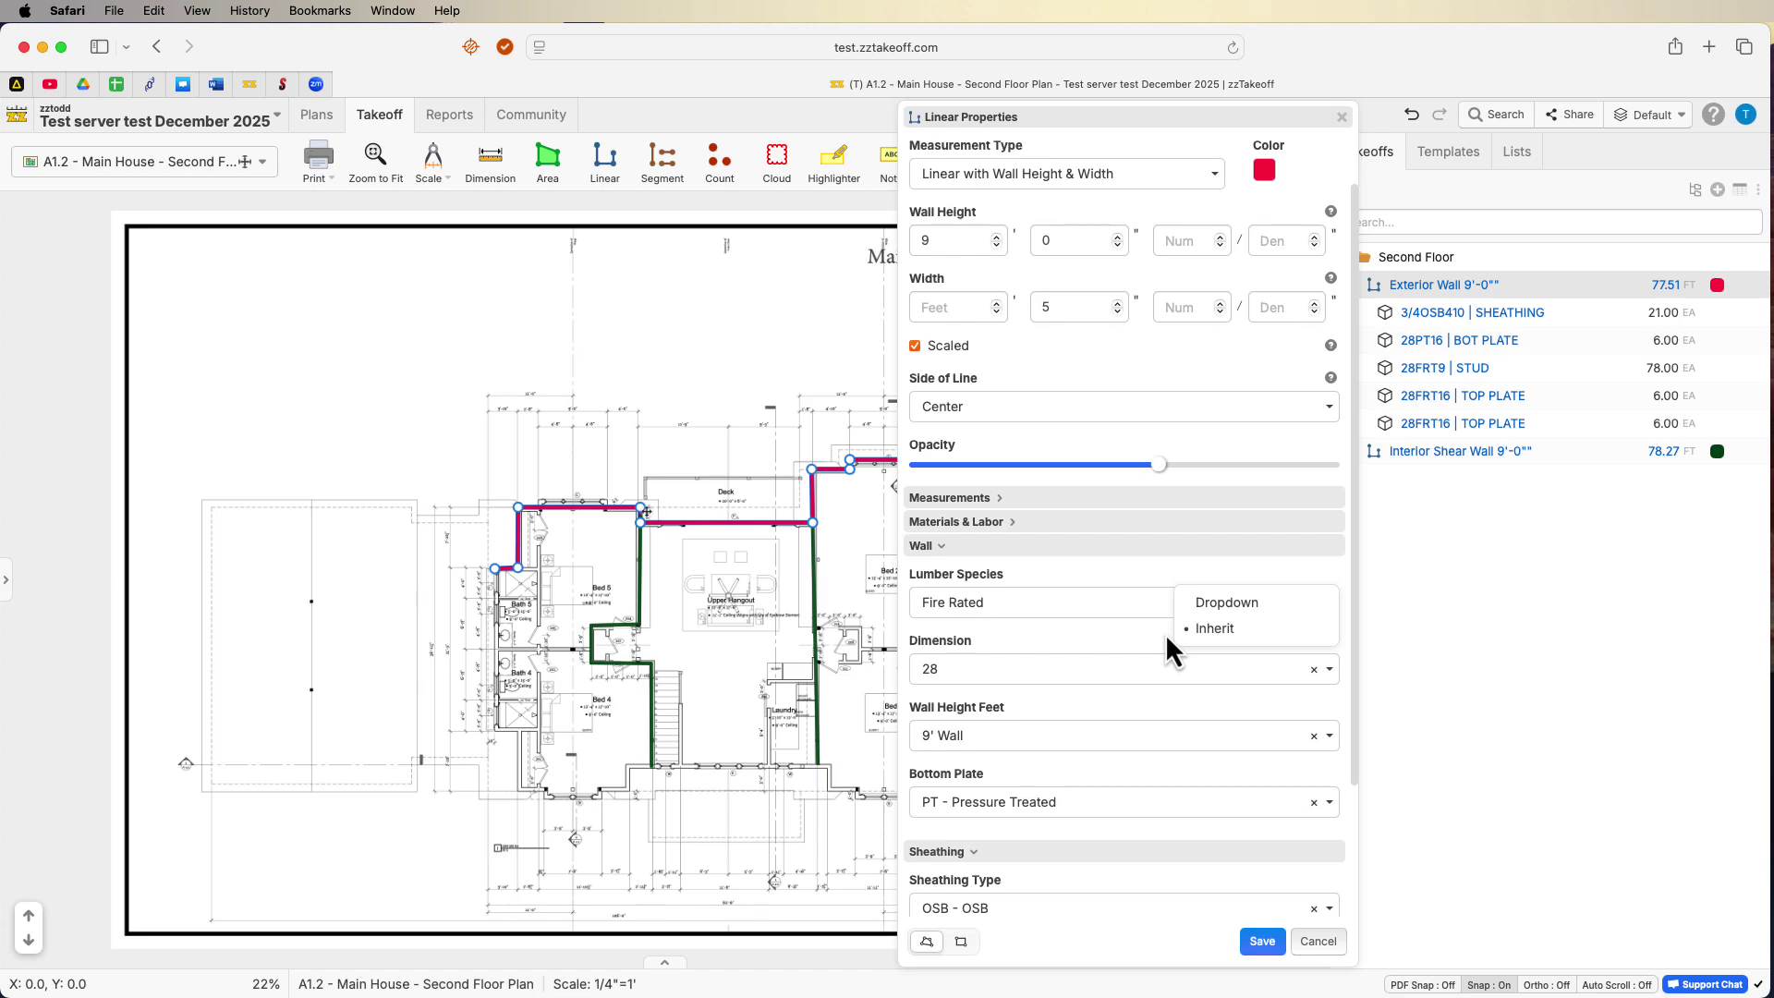
{"action": "left_click", "coordinate": [944, 549]}
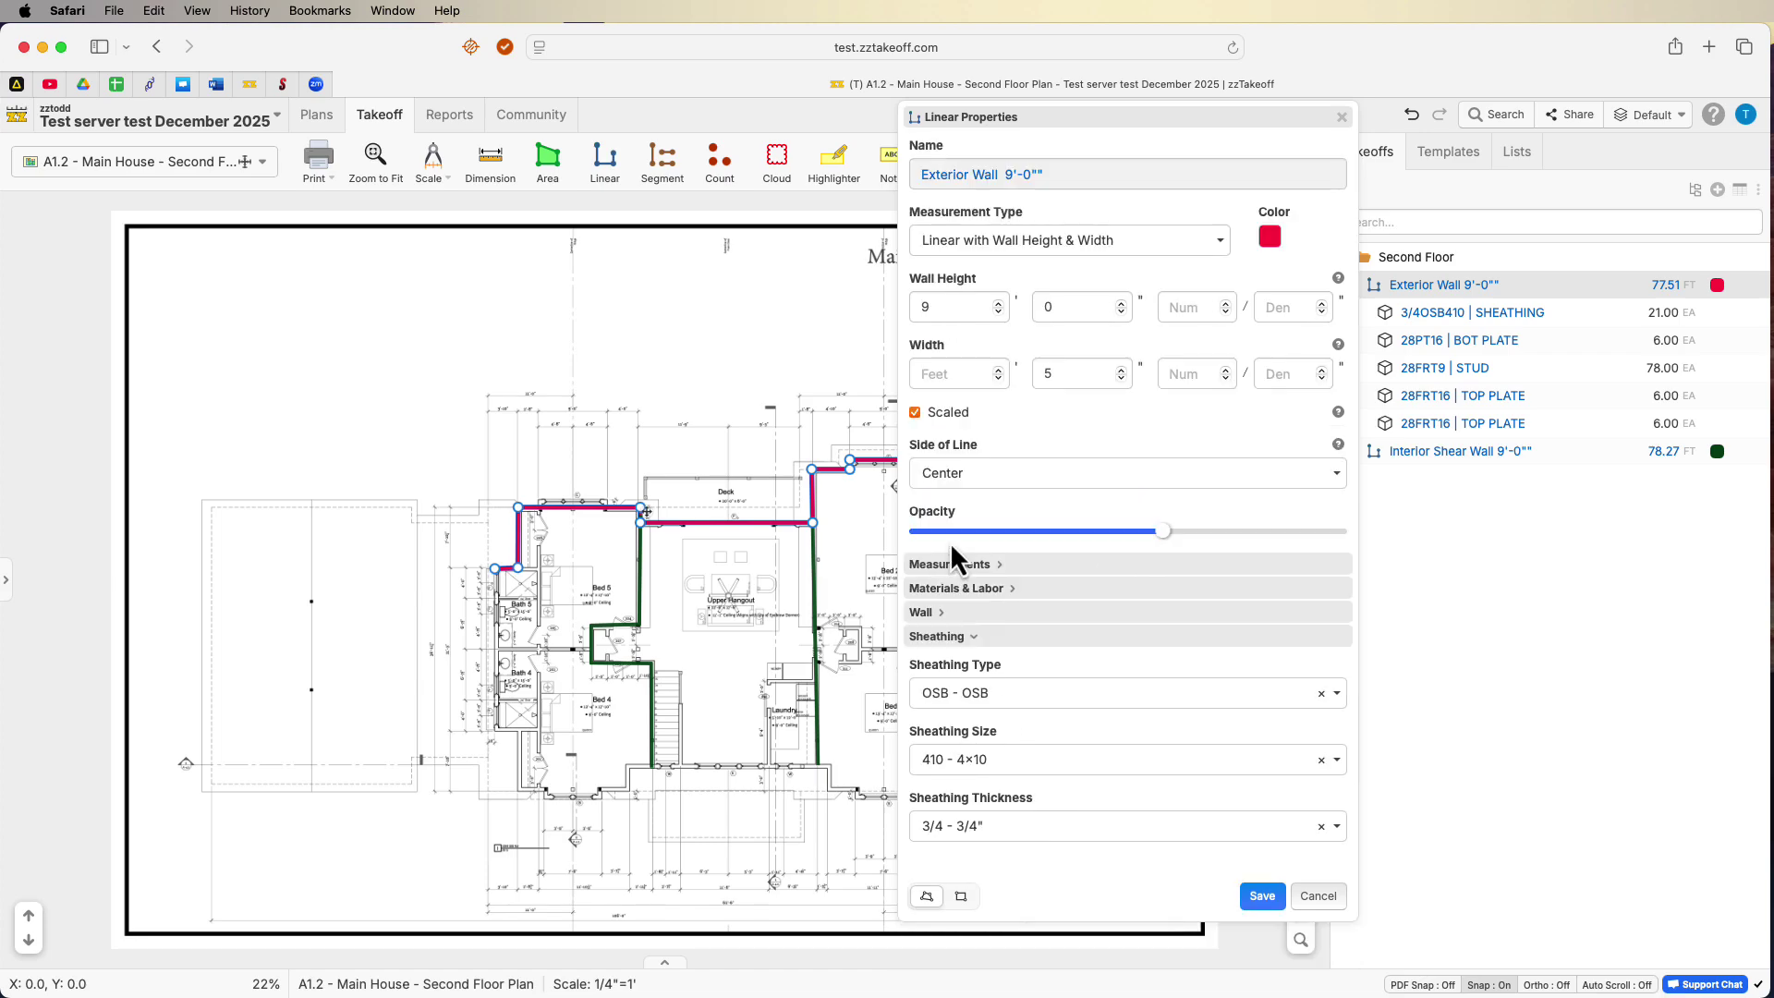
{"action": "left_click", "coordinate": [976, 639]}
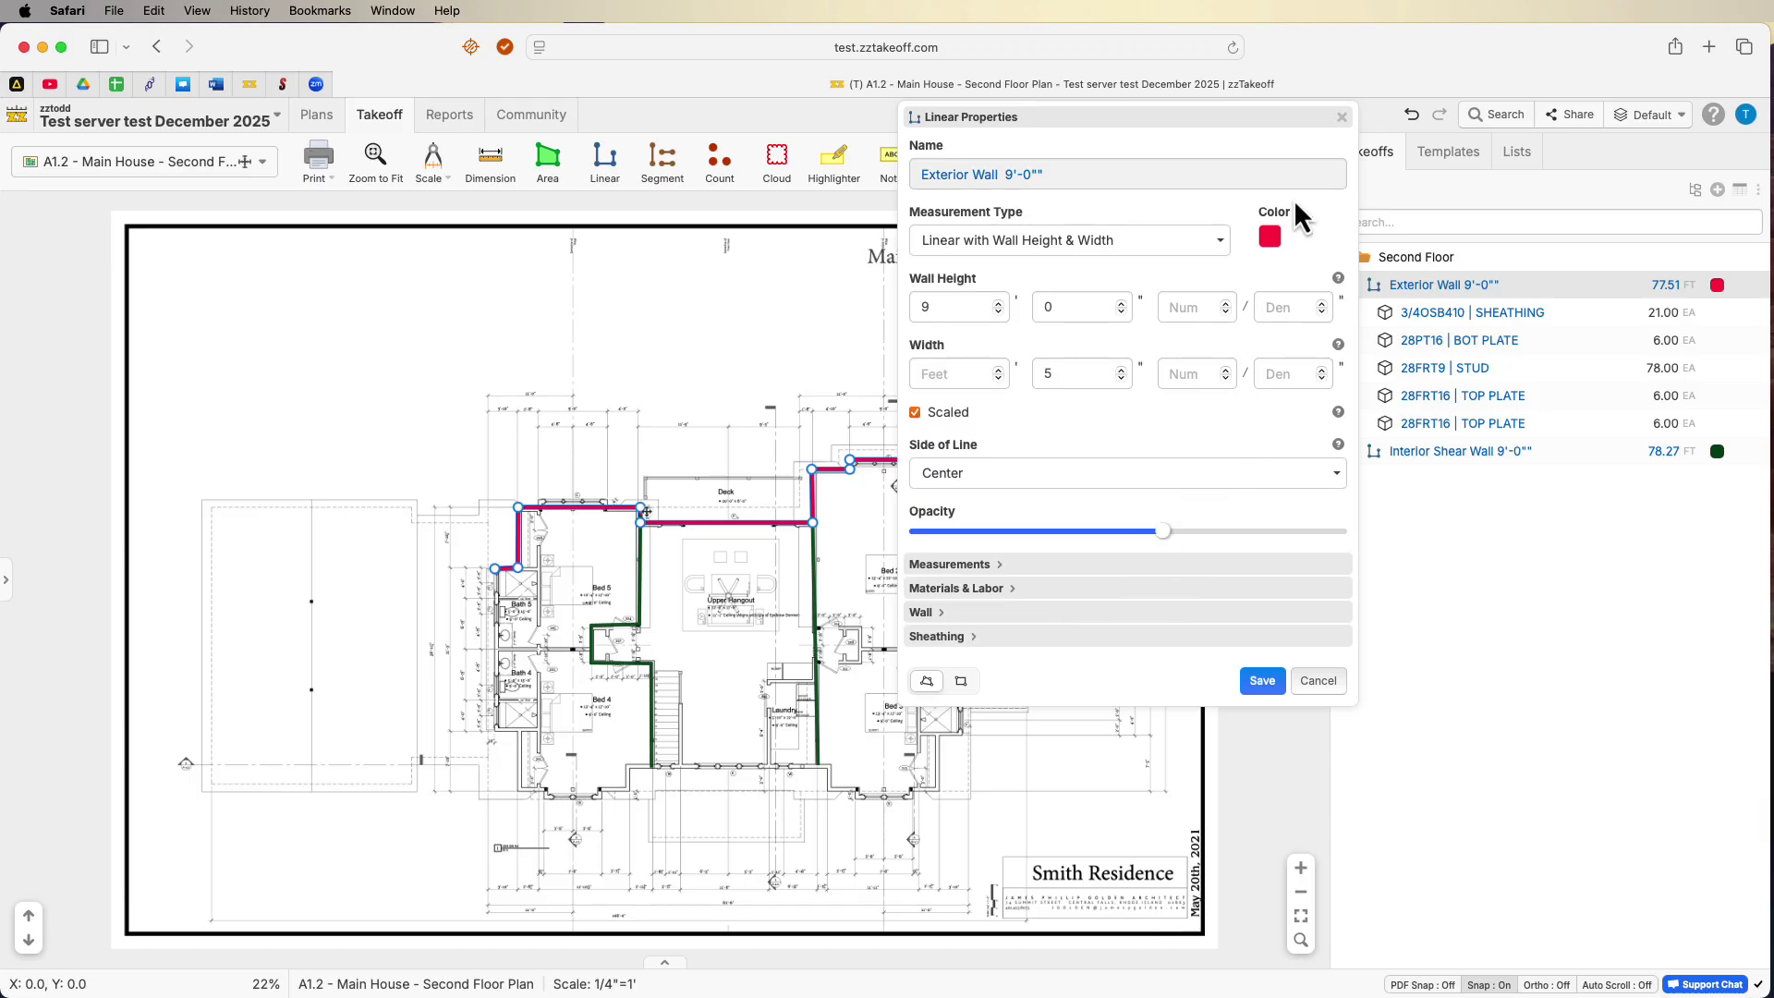
{"action": "left_click", "coordinate": [1342, 118]}
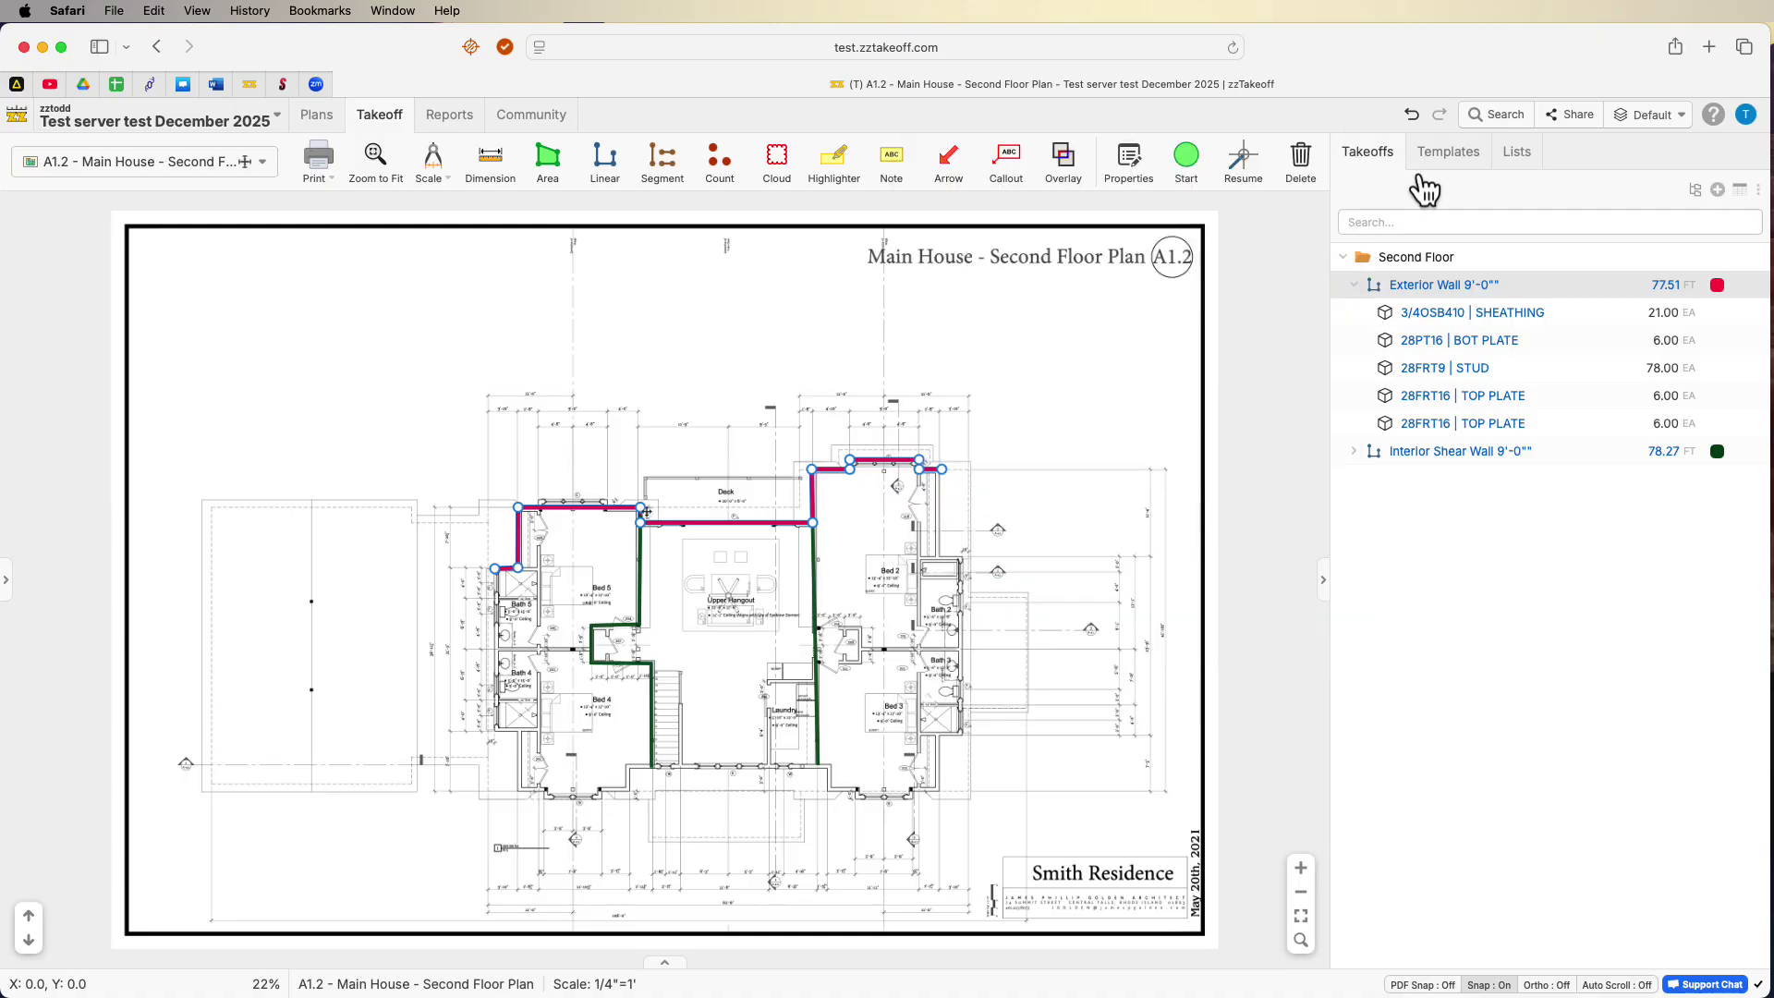
Set the Sheathing Type of the exterior wall's bottom plate item to inherit its value.
{"action": "double_click", "coordinate": [1432, 338]}
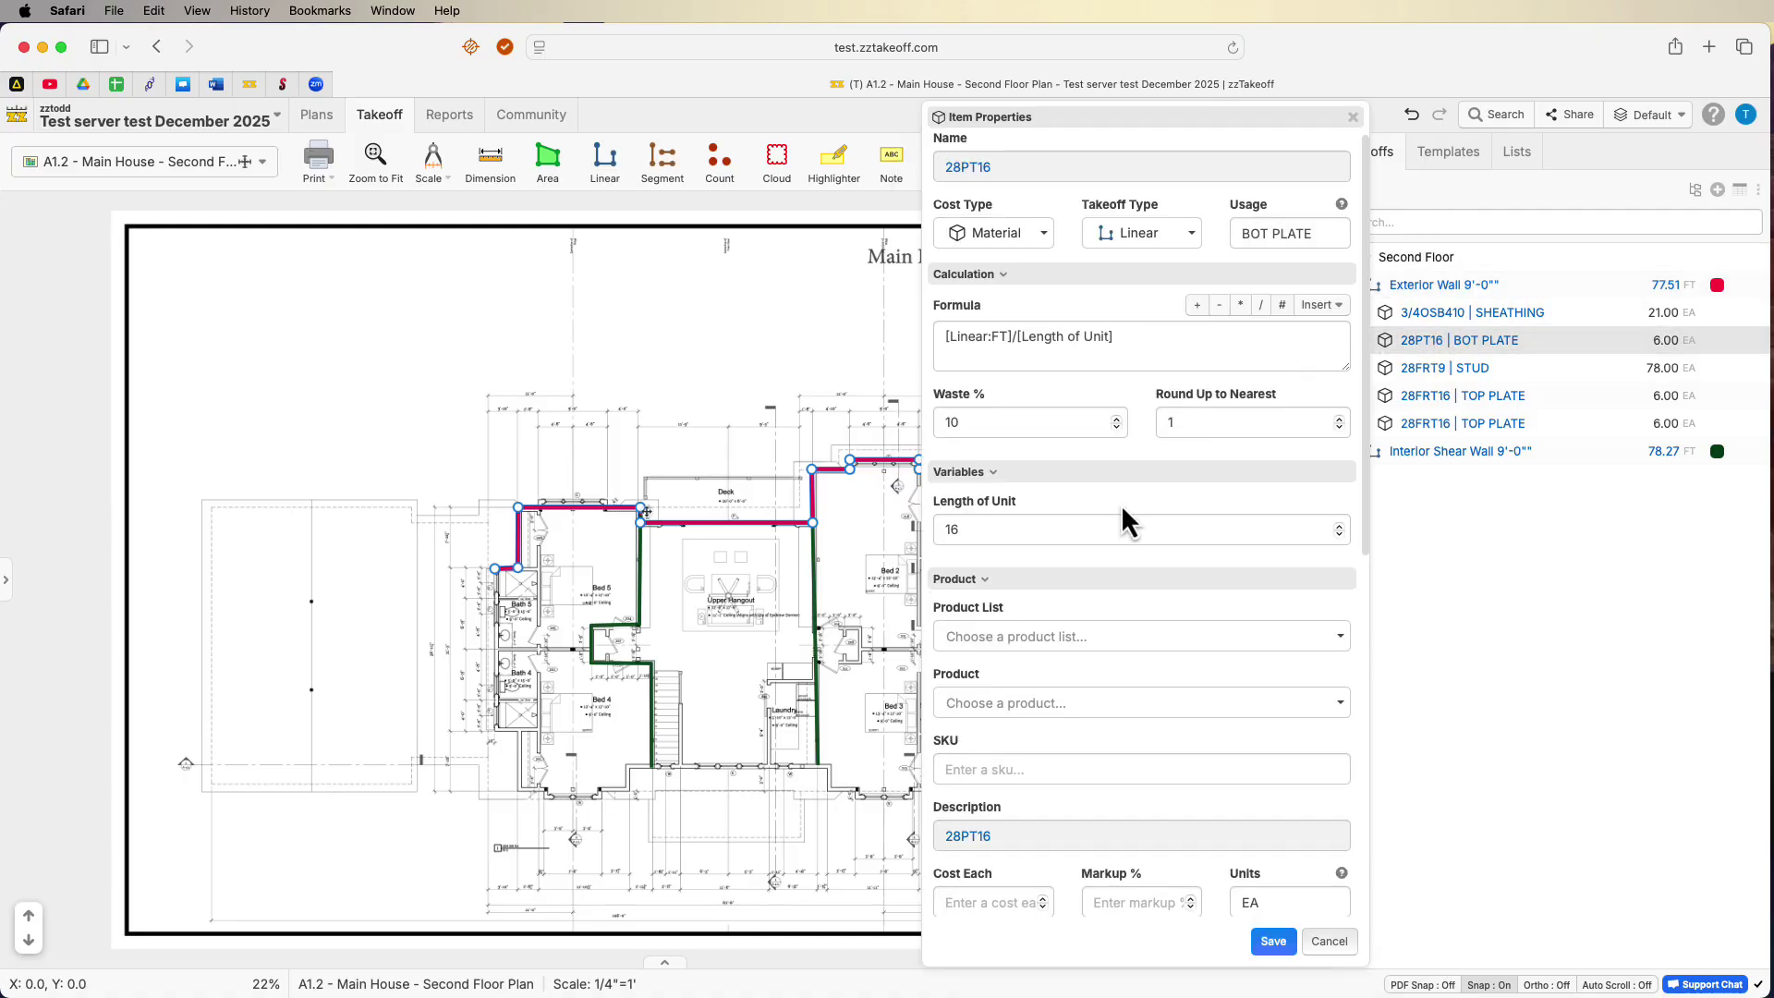
{"action": "scroll", "coordinate": [1002, 639], "scroll_direction": "down", "scroll_amount": 7}
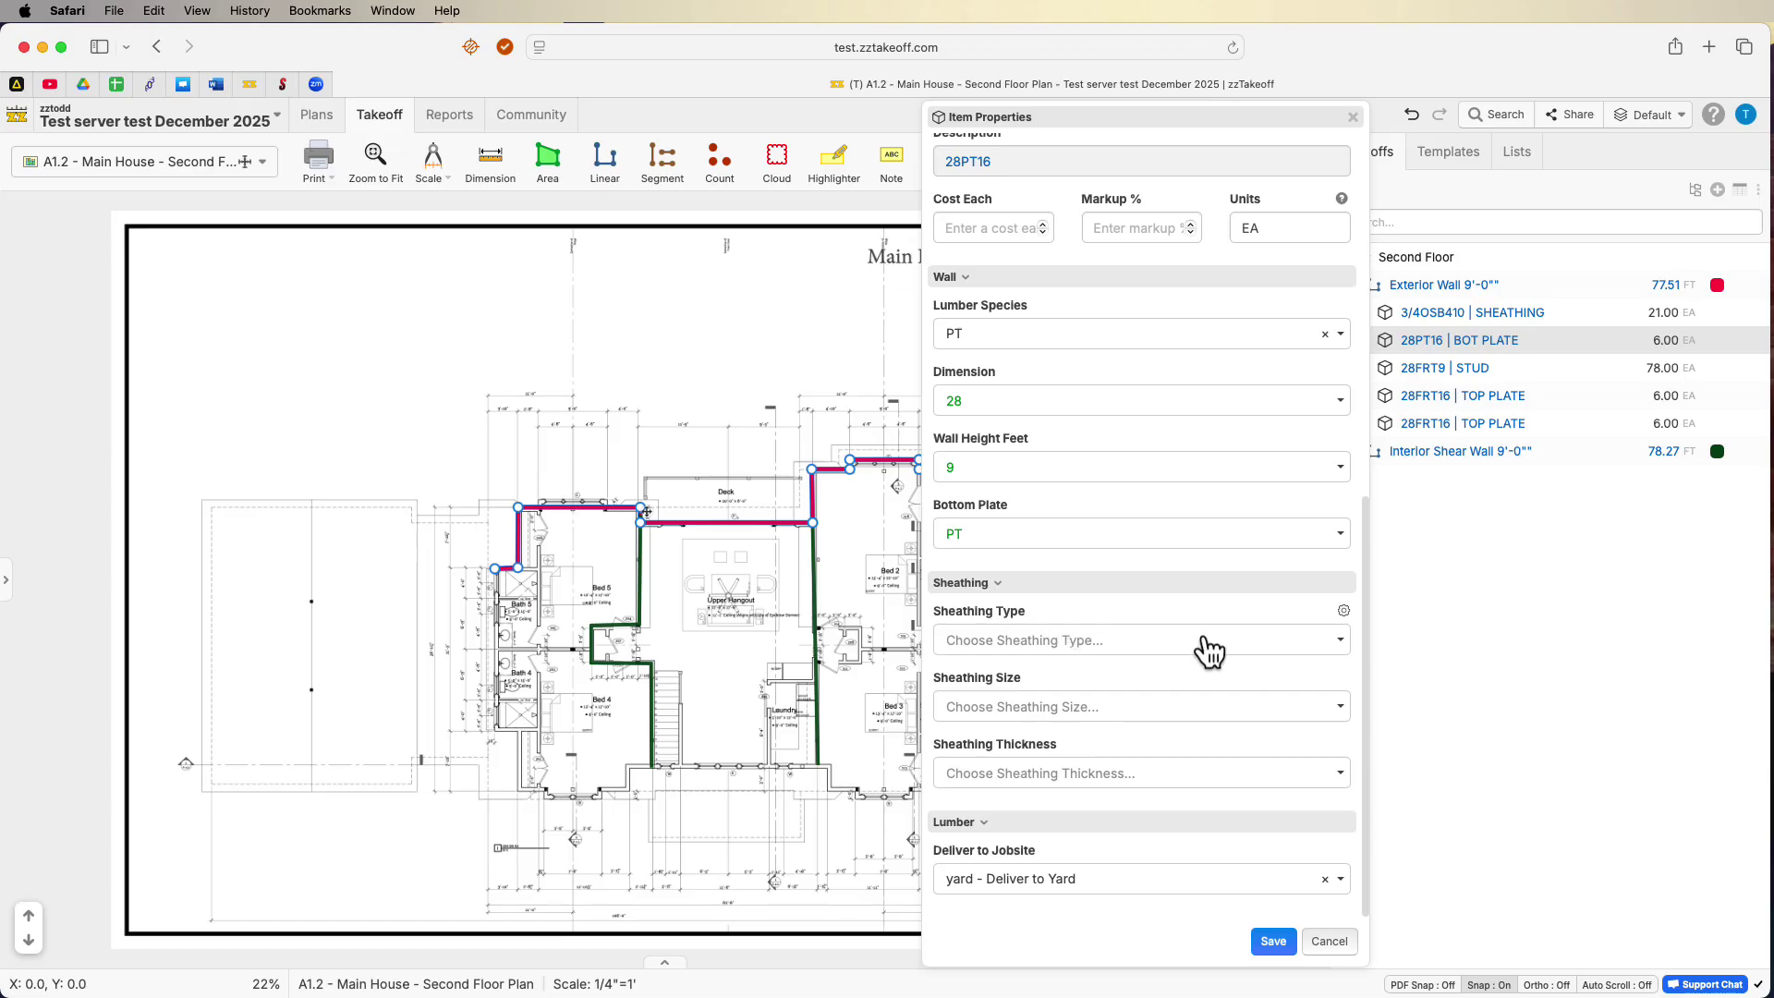
{"action": "left_click", "coordinate": [1261, 637]}
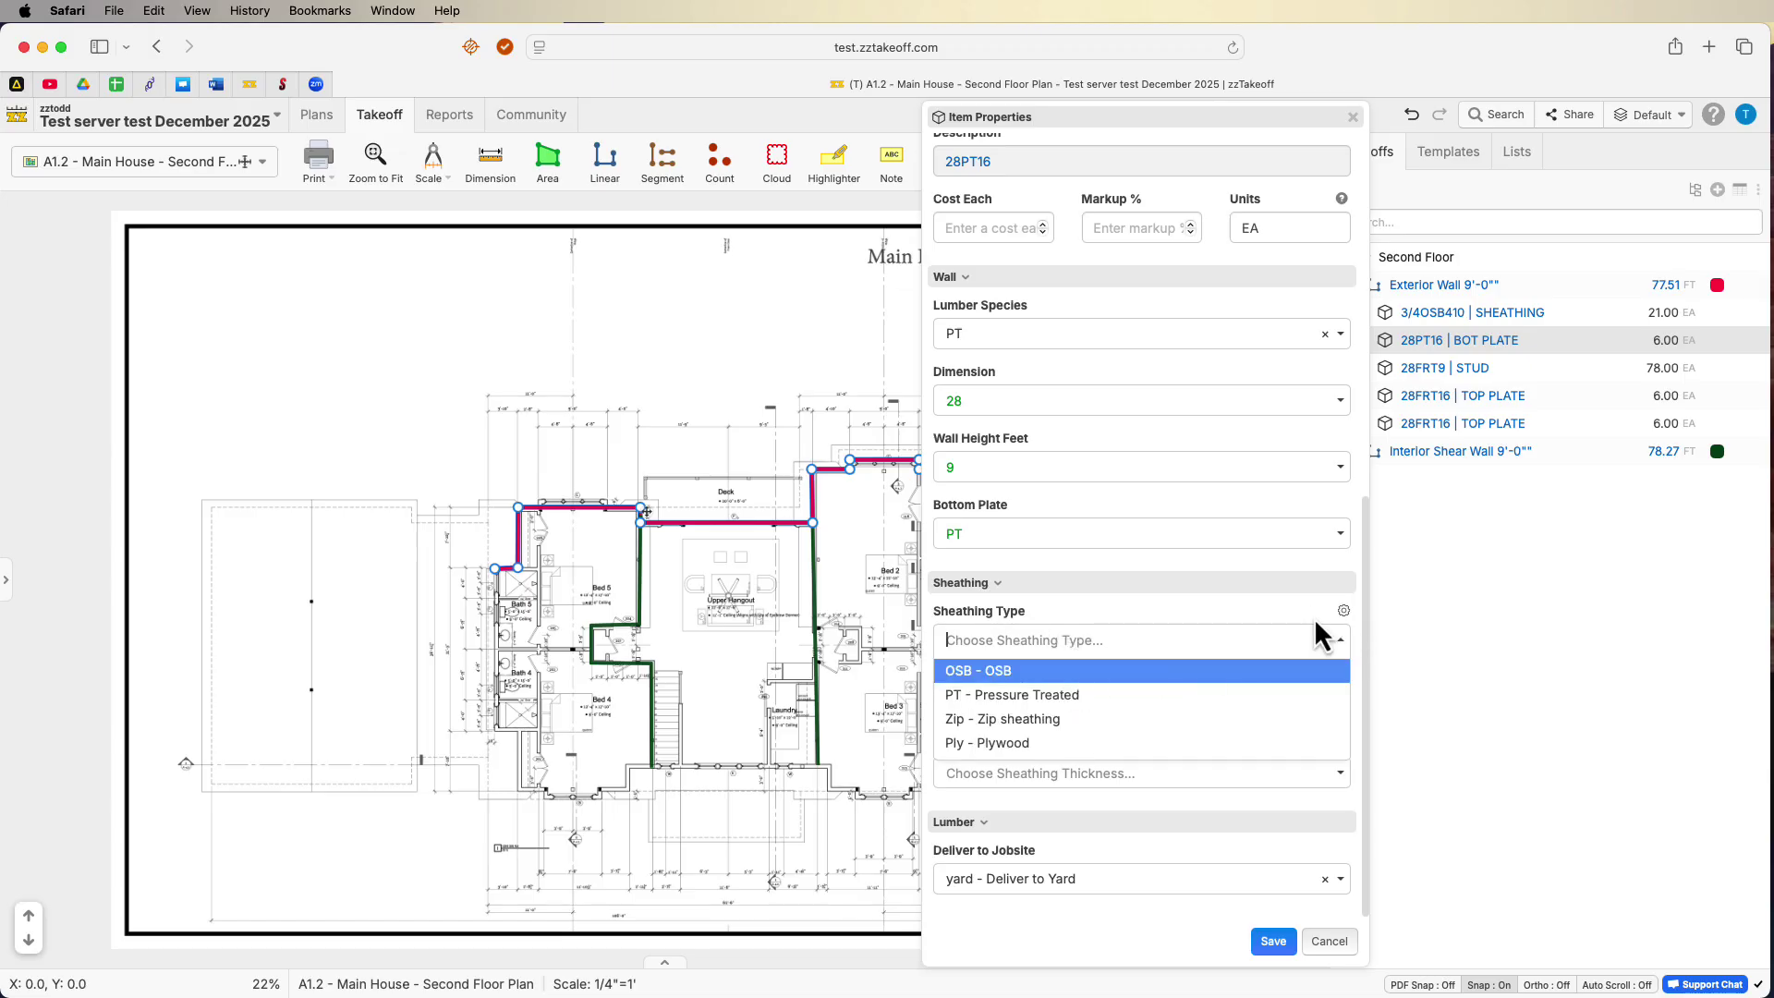
{"action": "left_click", "coordinate": [1343, 610]}
{"action": "left_click", "coordinate": [1242, 667]}
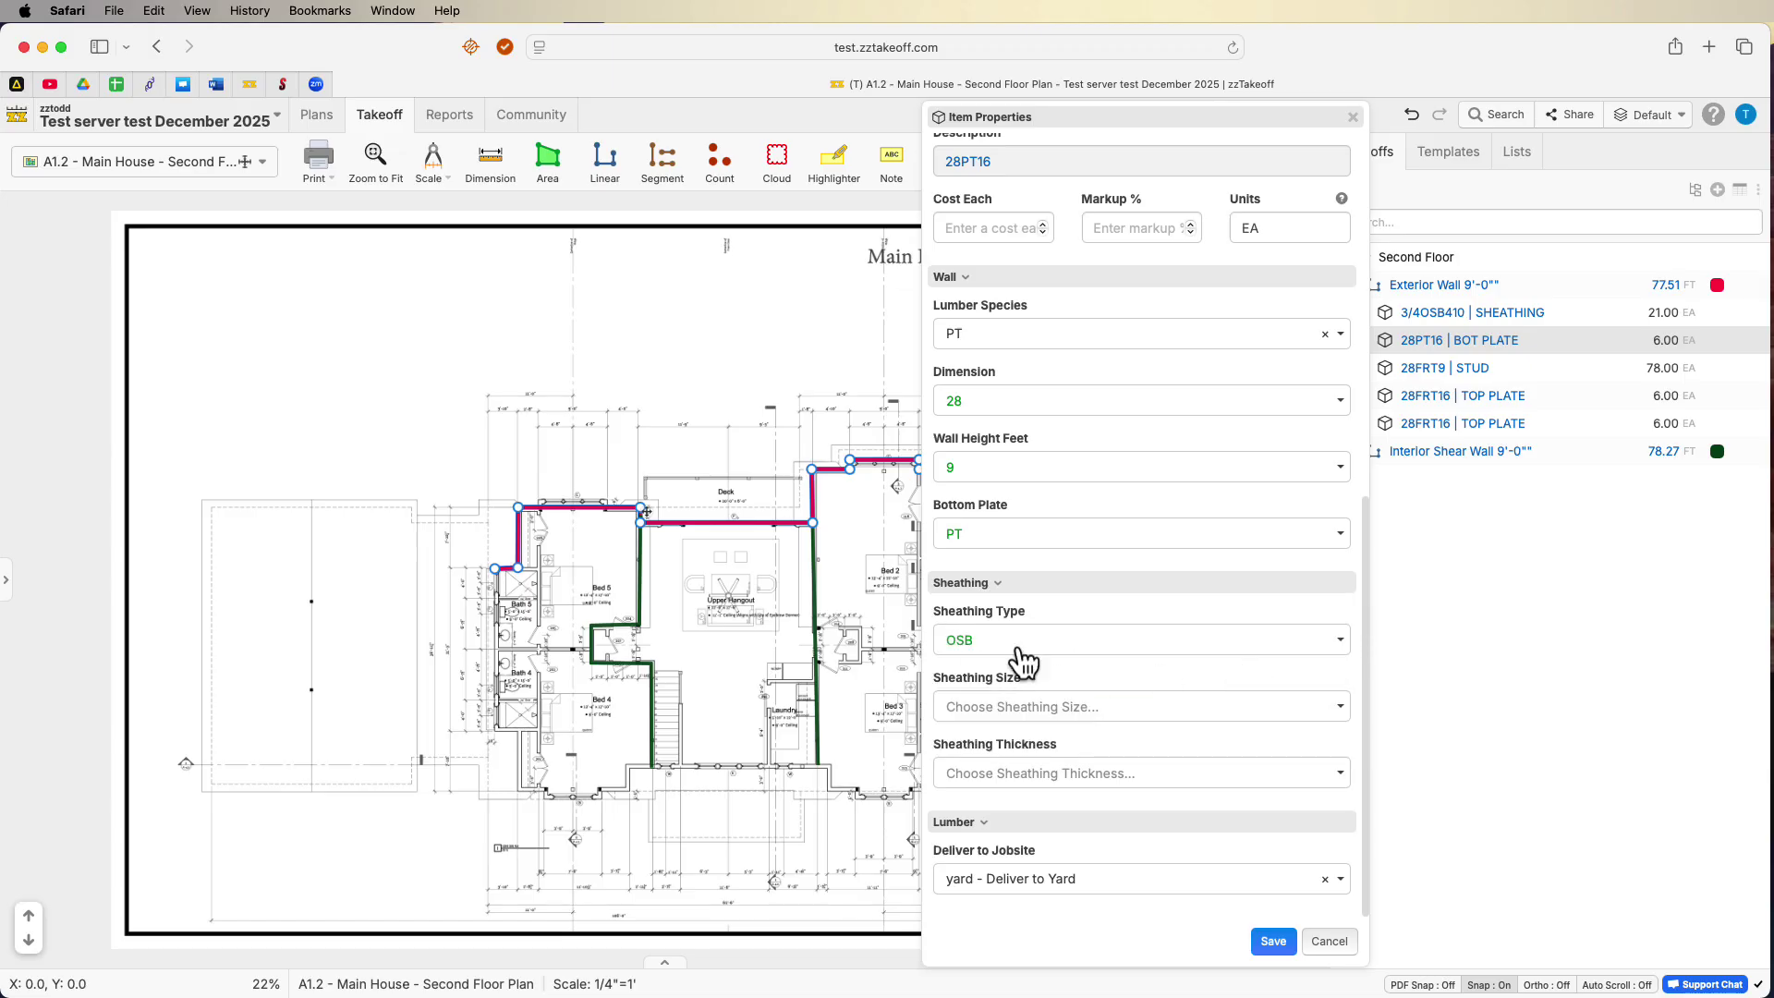
Set the bottom plate item's Sheathing Size and Sheathing Thickness to inherit their values, and save the item properties.
{"action": "left_click", "coordinate": [1309, 705]}
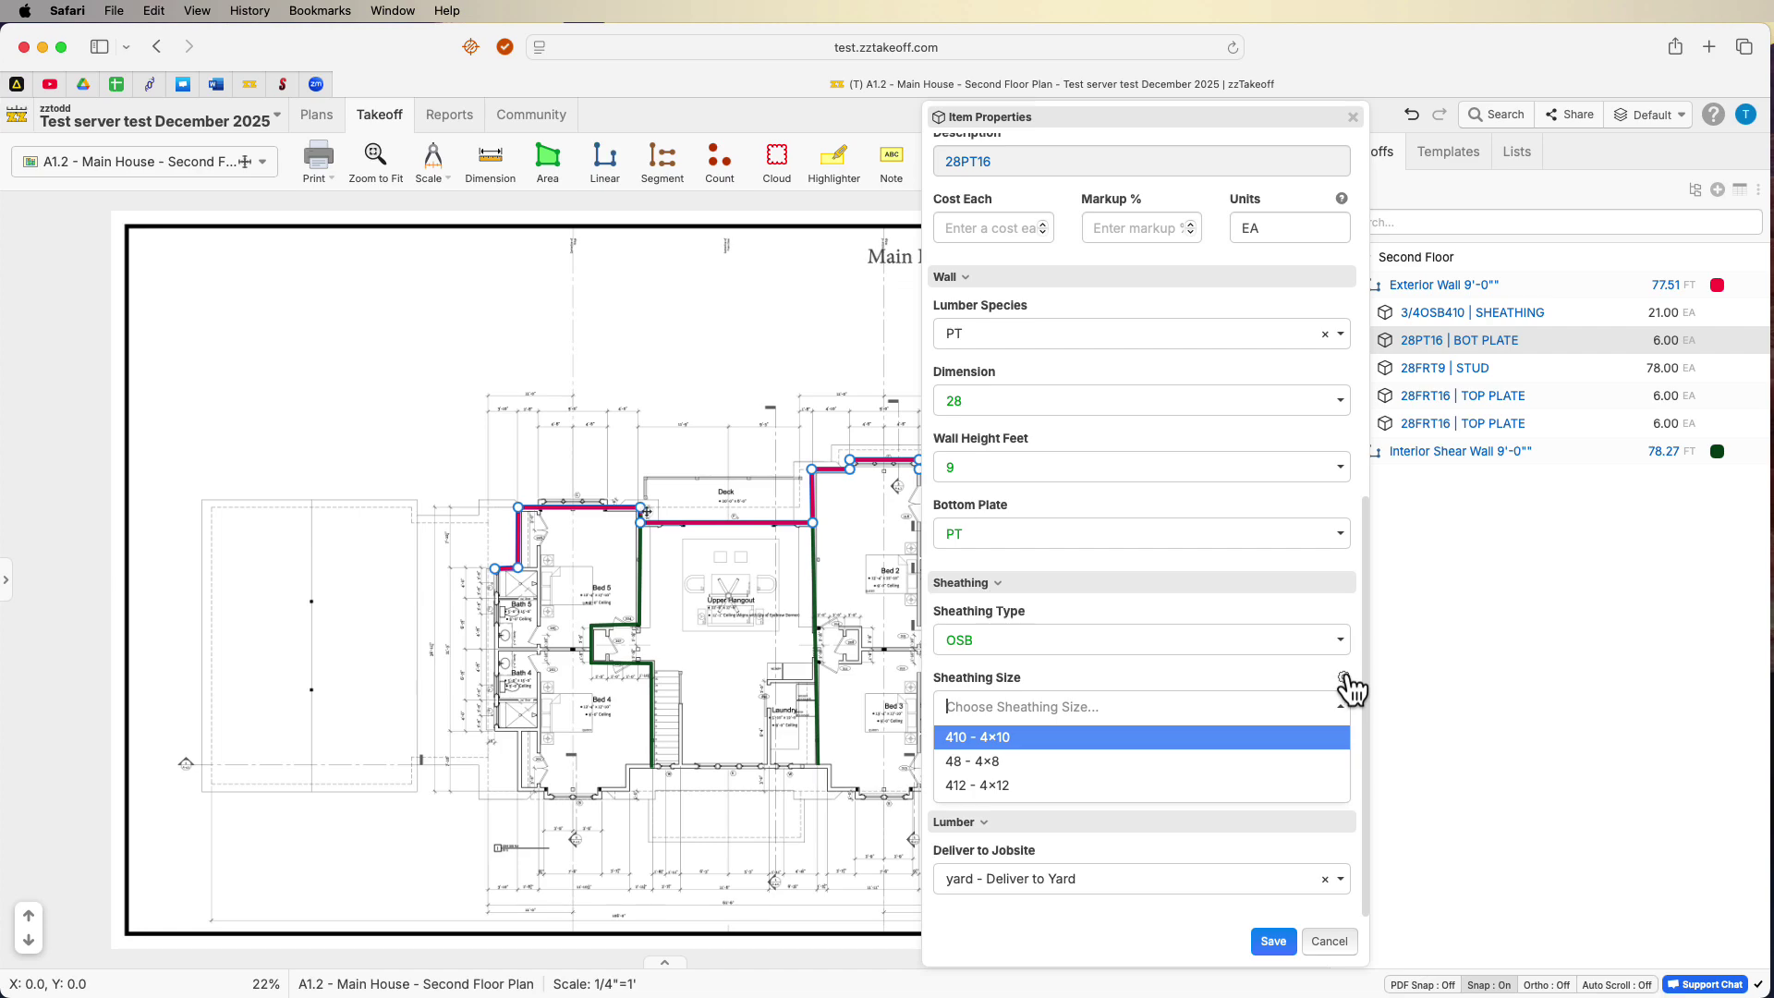
{"action": "left_click", "coordinate": [1343, 678]}
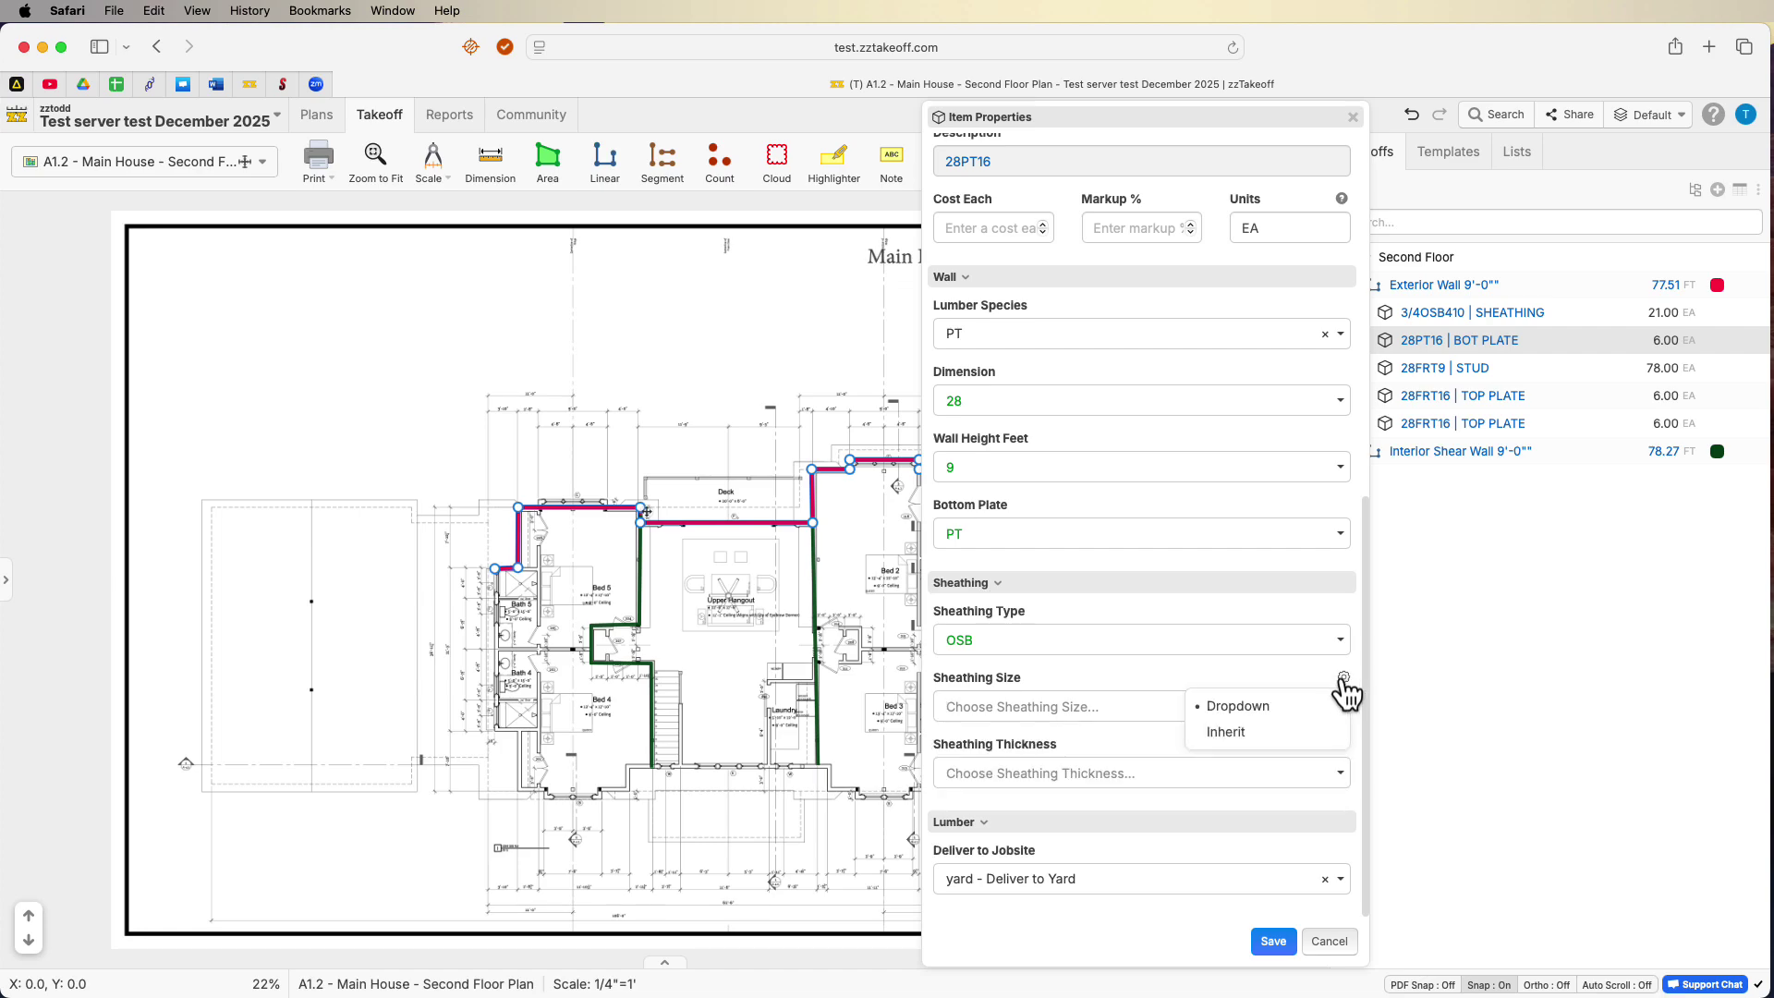
{"action": "left_click", "coordinate": [1221, 733]}
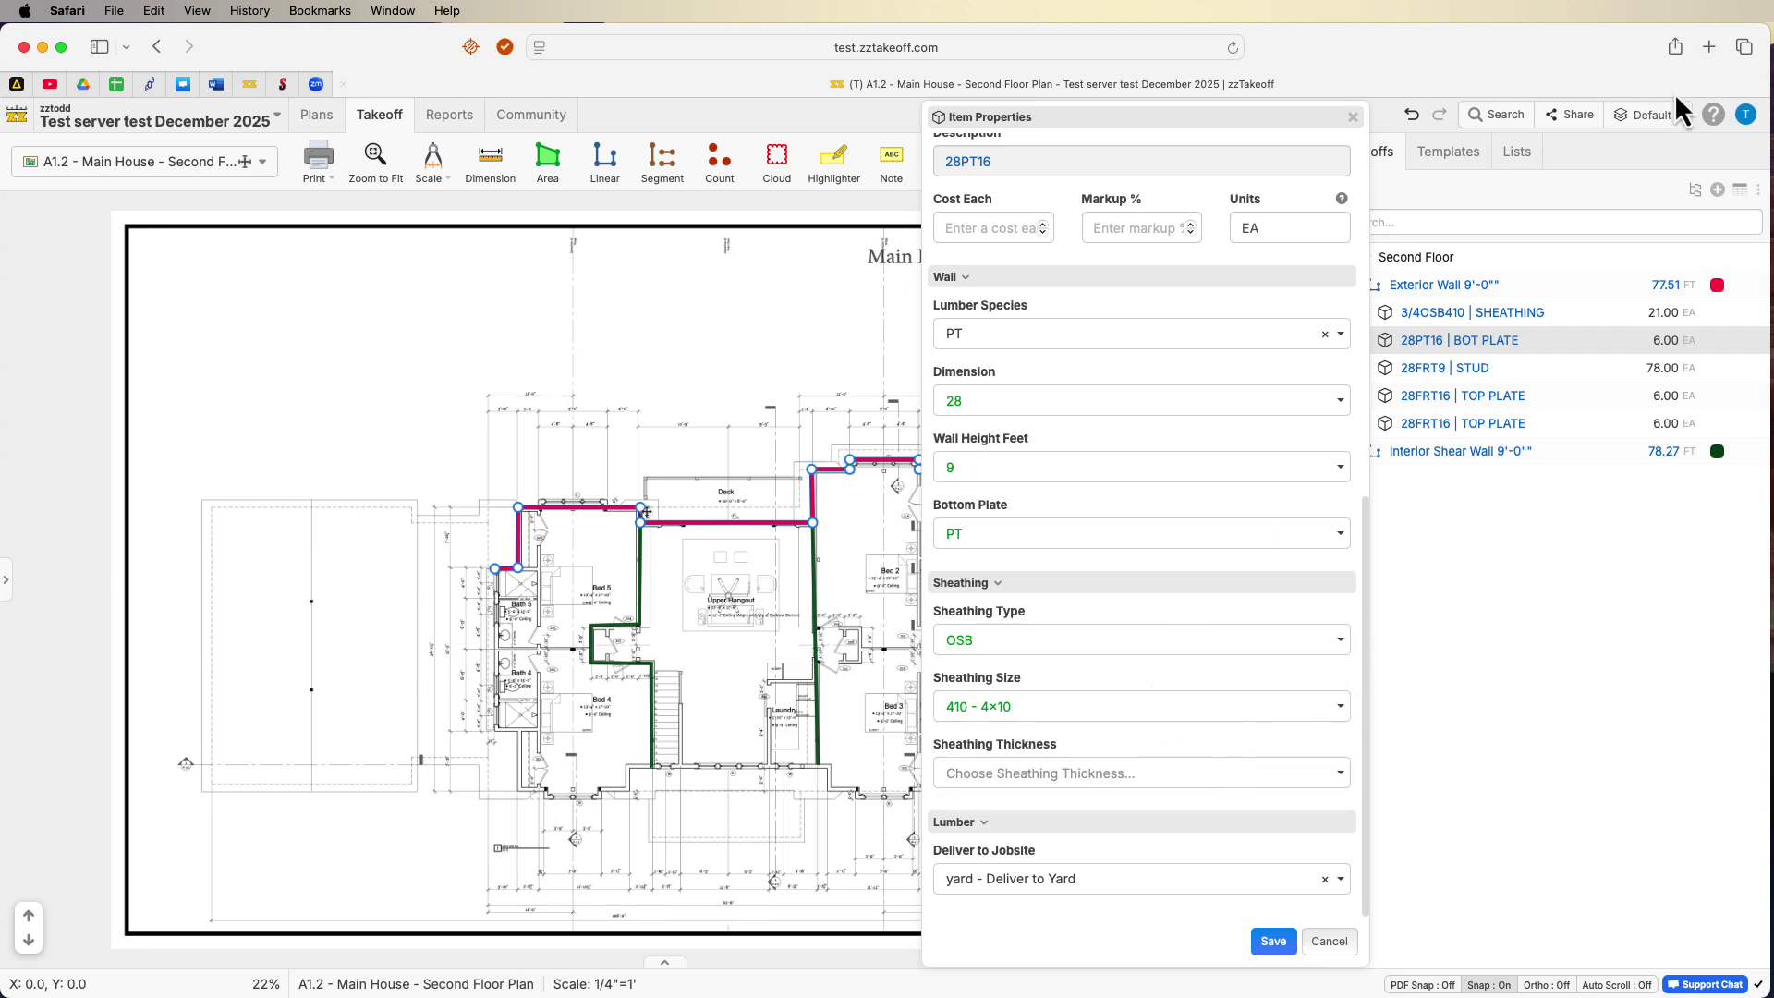
{"action": "left_click", "coordinate": [1319, 770]}
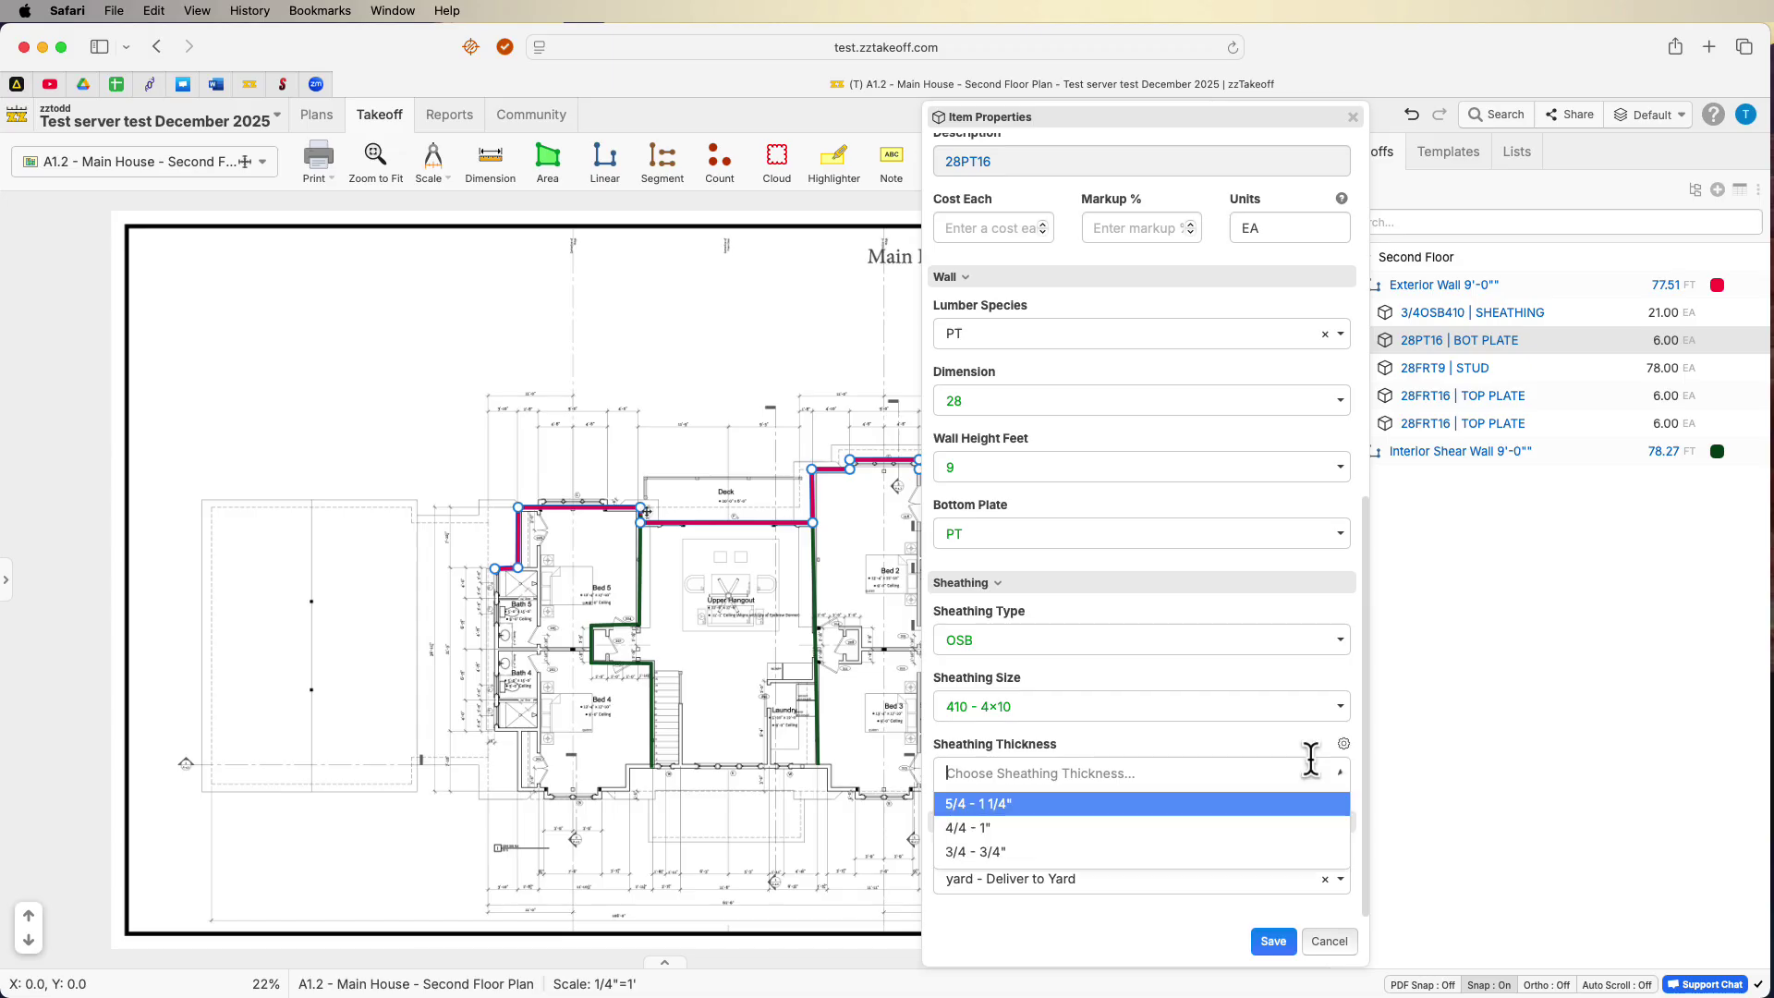
{"action": "left_click", "coordinate": [1345, 746]}
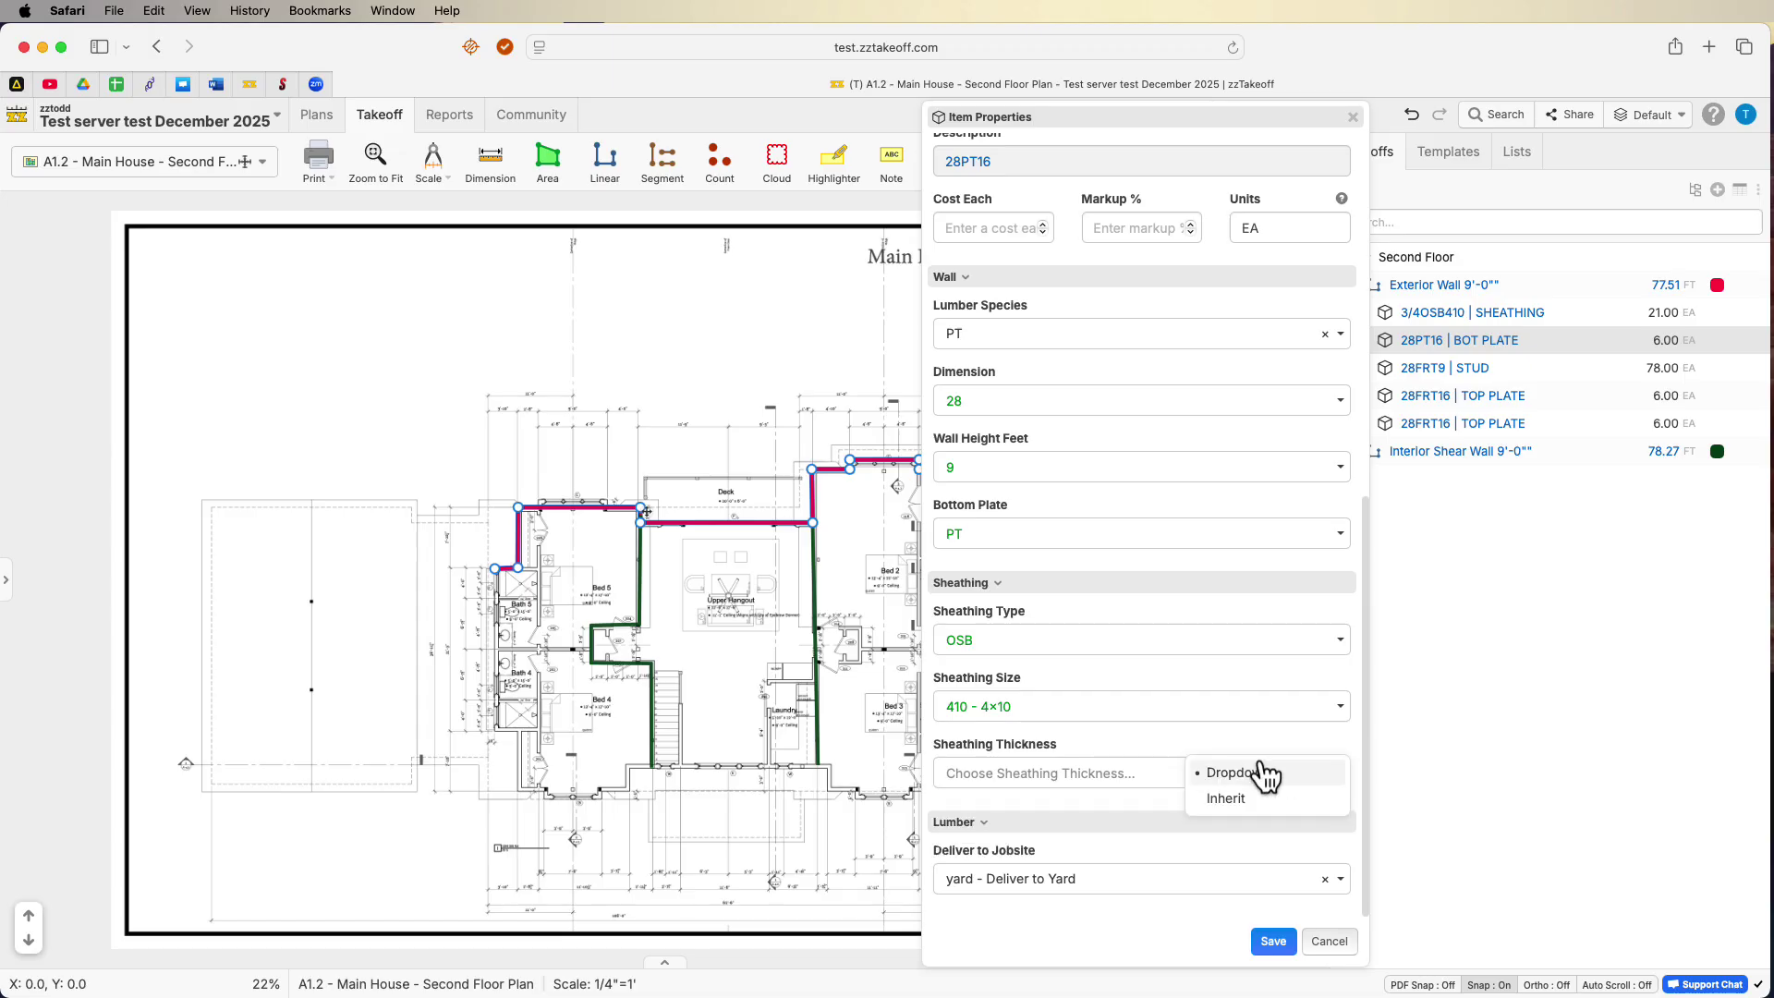
{"action": "left_click", "coordinate": [1233, 804]}
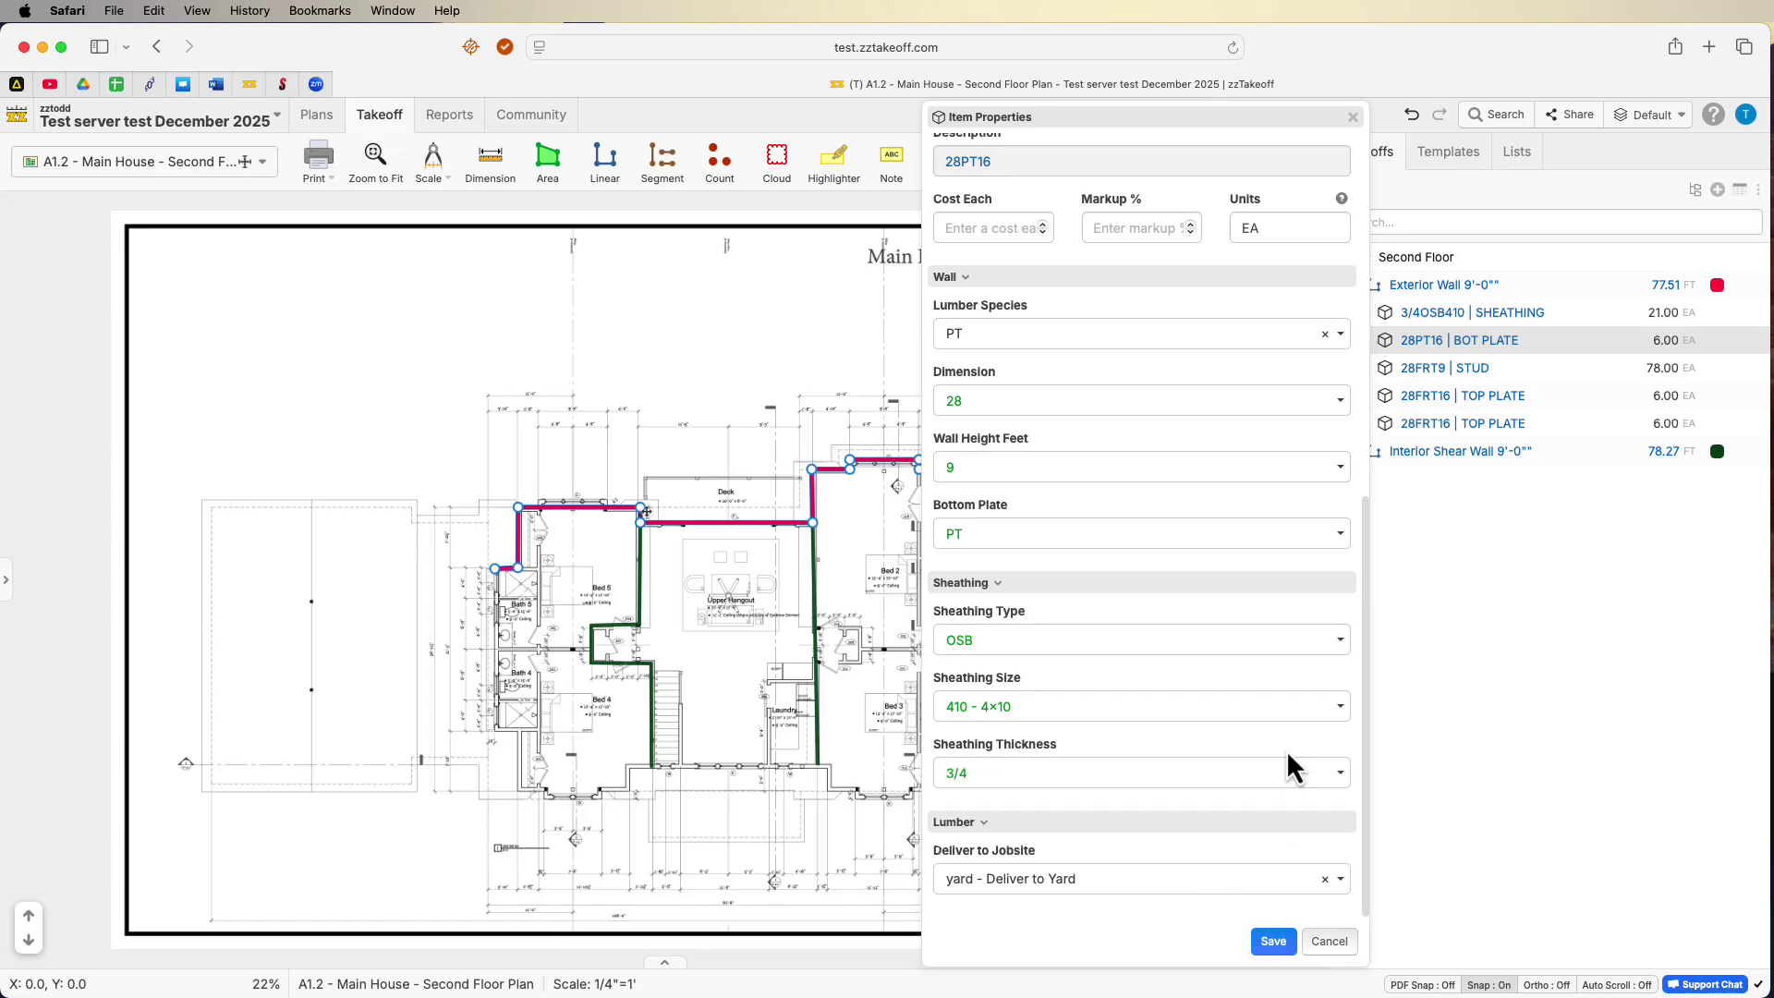
{"action": "scroll", "coordinate": [1170, 377], "scroll_direction": "up", "scroll_amount": 3}
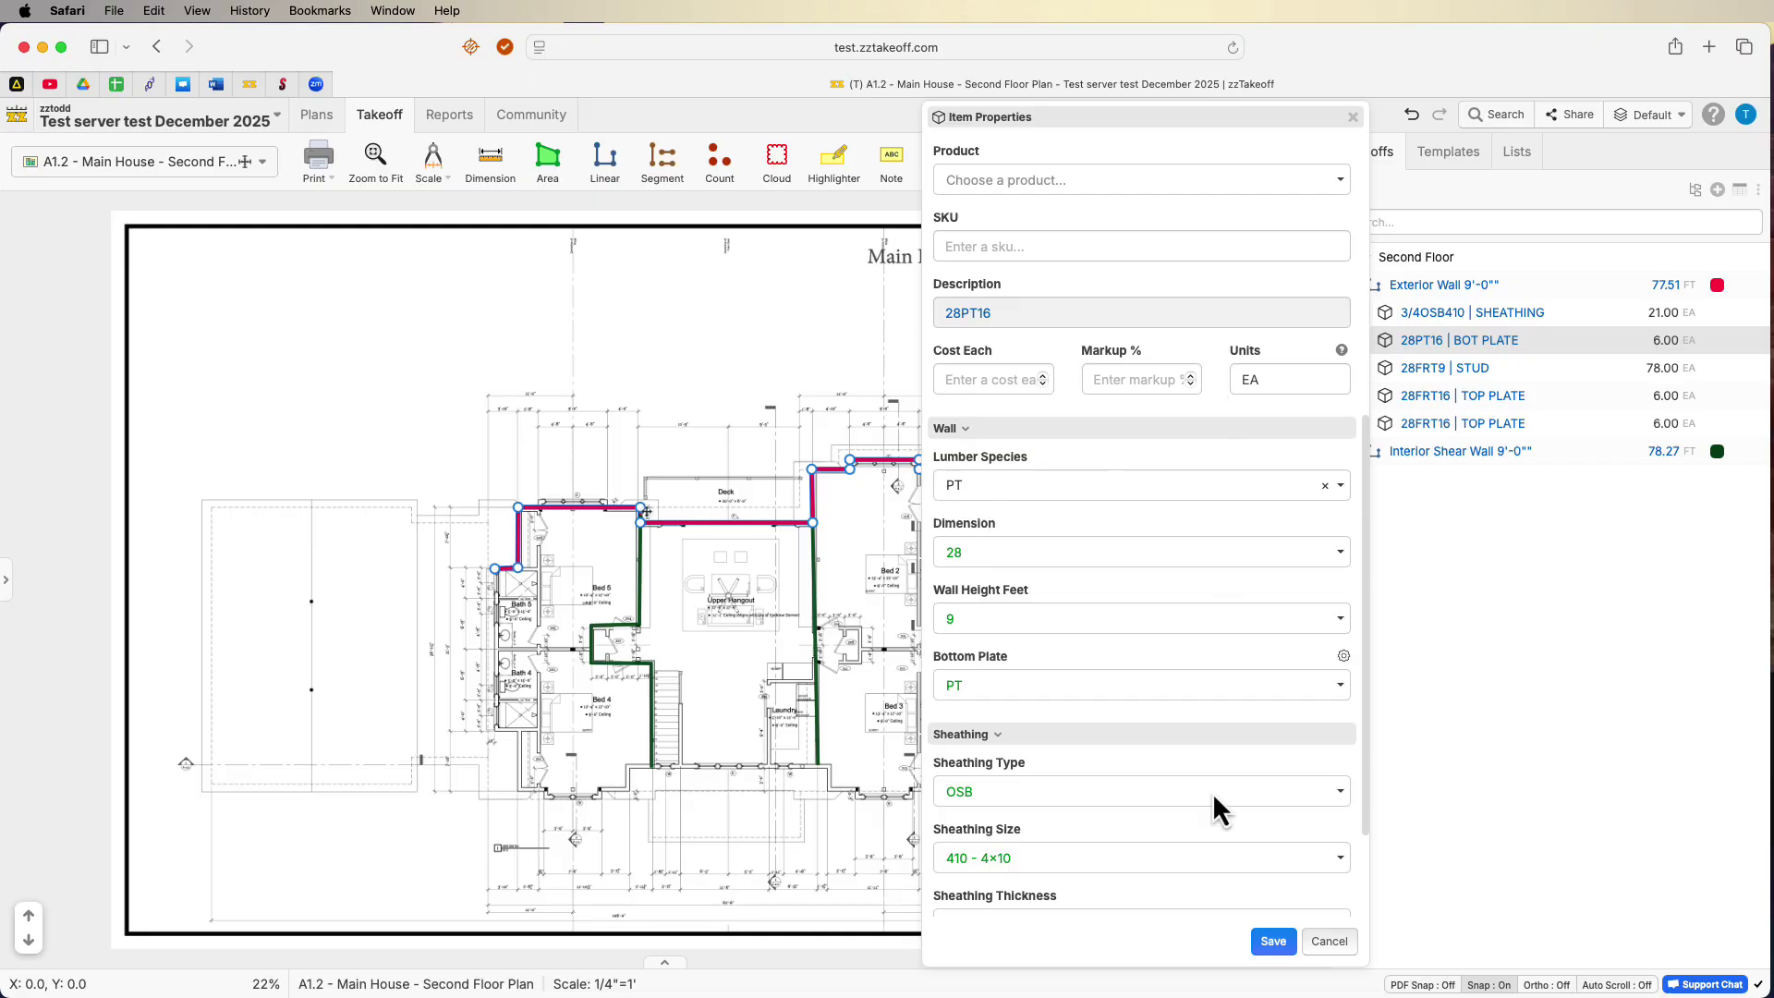
{"action": "left_click", "coordinate": [1273, 940]}
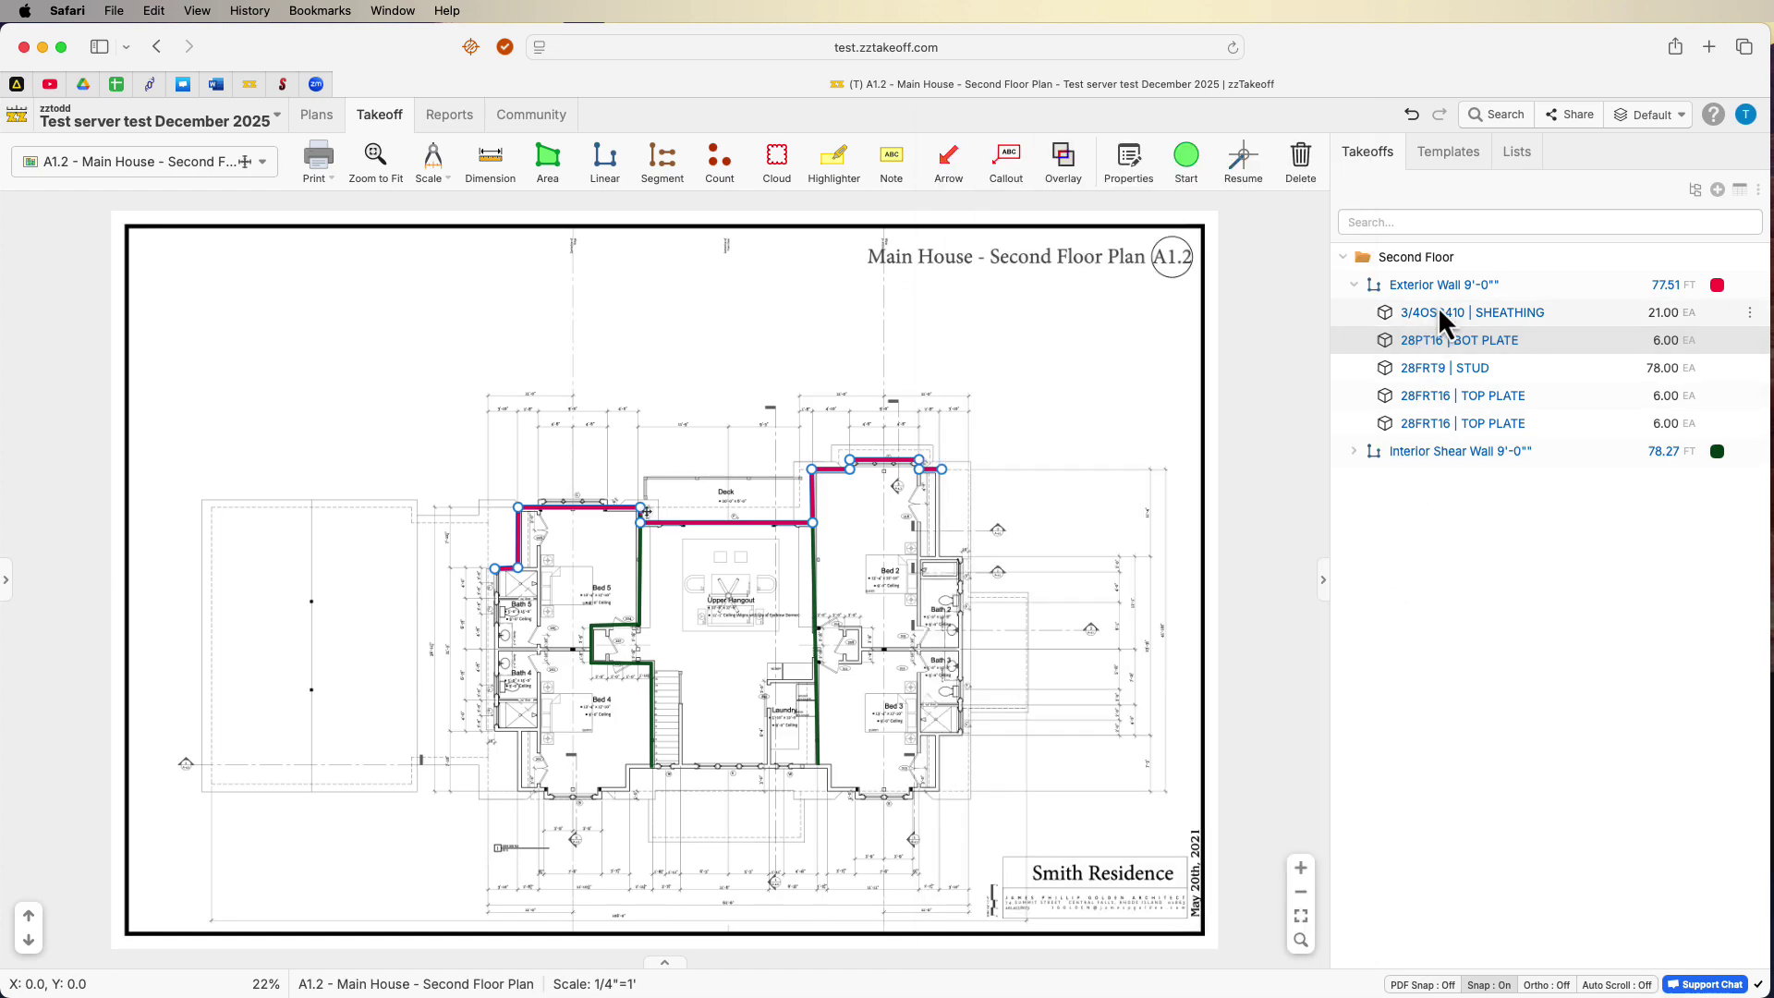
Examine which object types the Video Folder Stuff custom property can apply to in the workspace settings, and cancel the edit.
{"action": "left_click", "coordinate": [1417, 257]}
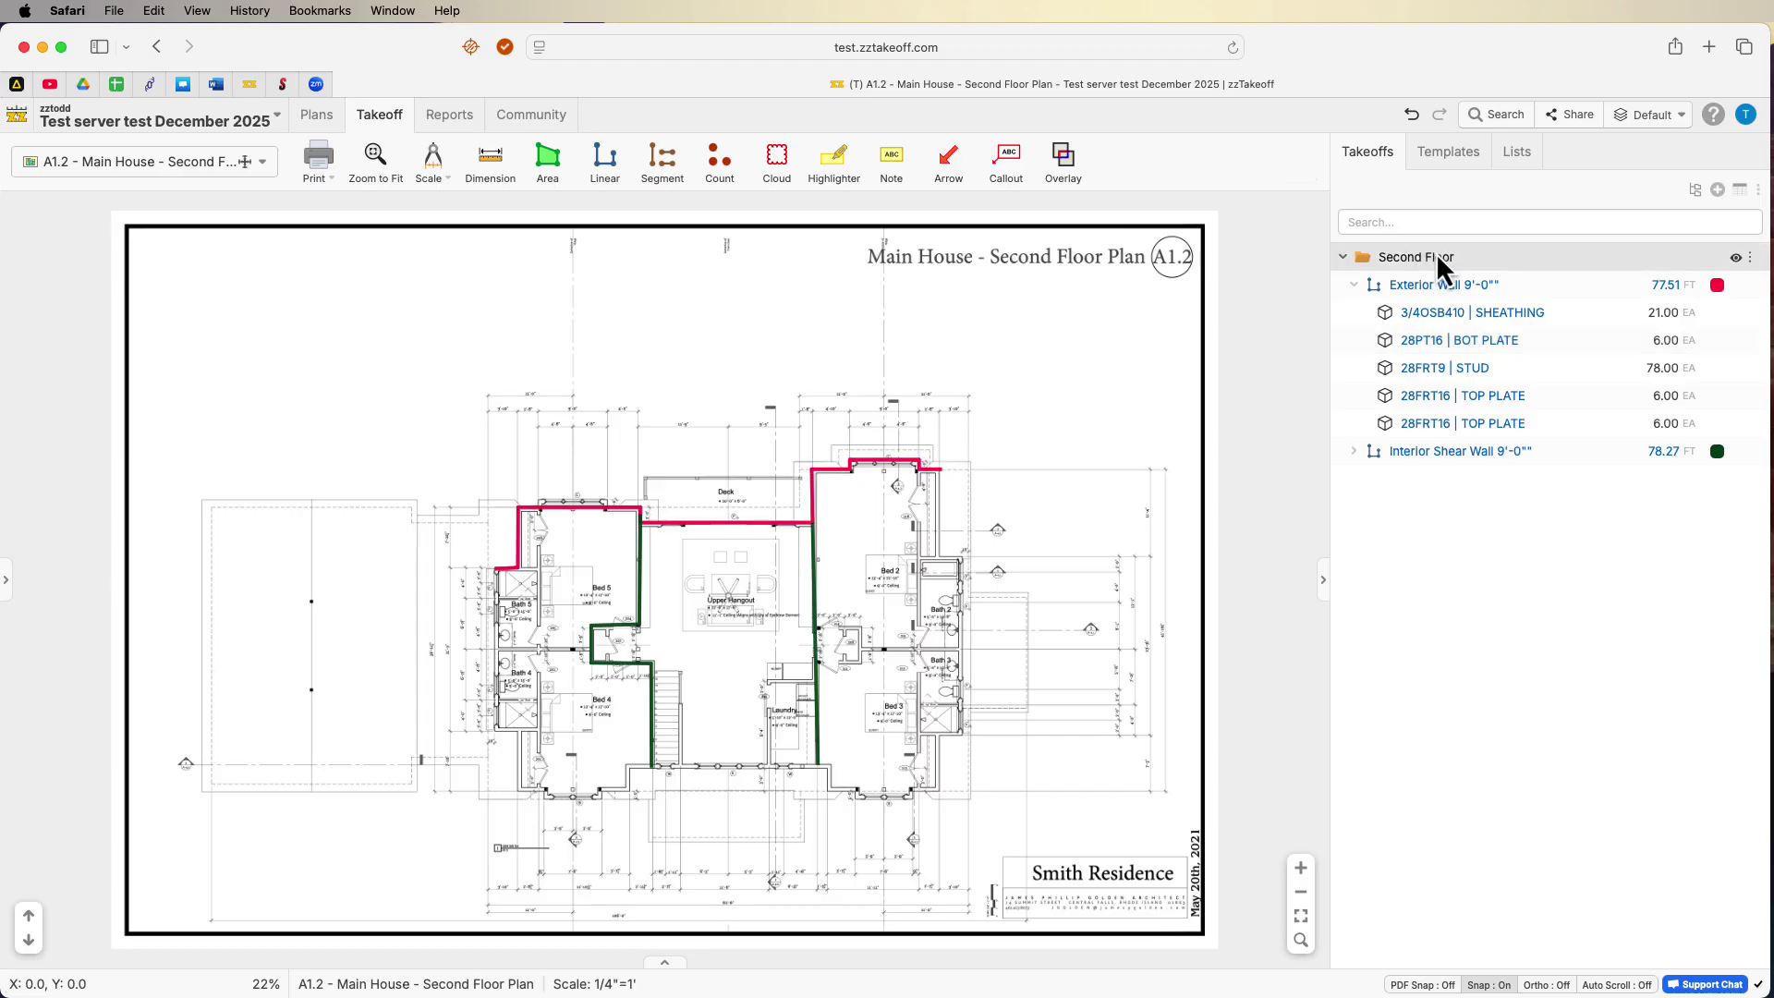
{"action": "left_click", "coordinate": [1759, 196]}
{"action": "left_click", "coordinate": [1745, 114]}
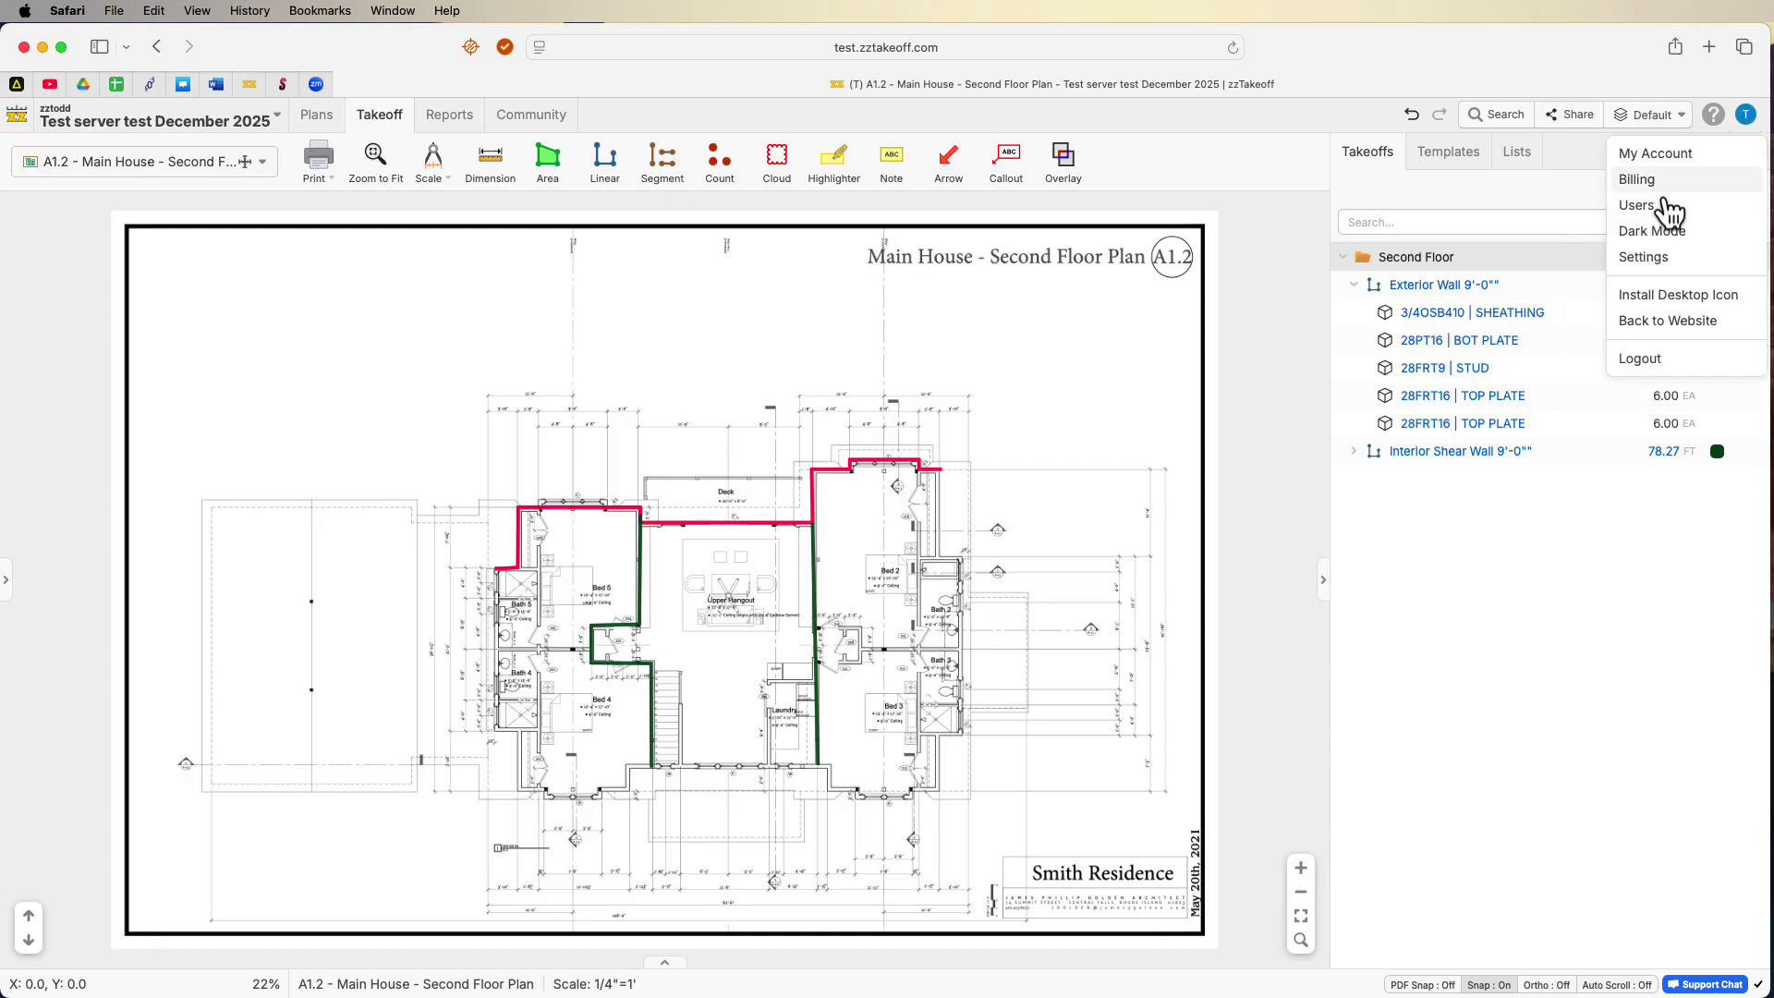
{"action": "left_click", "coordinate": [1653, 261]}
{"action": "left_click", "coordinate": [515, 443]}
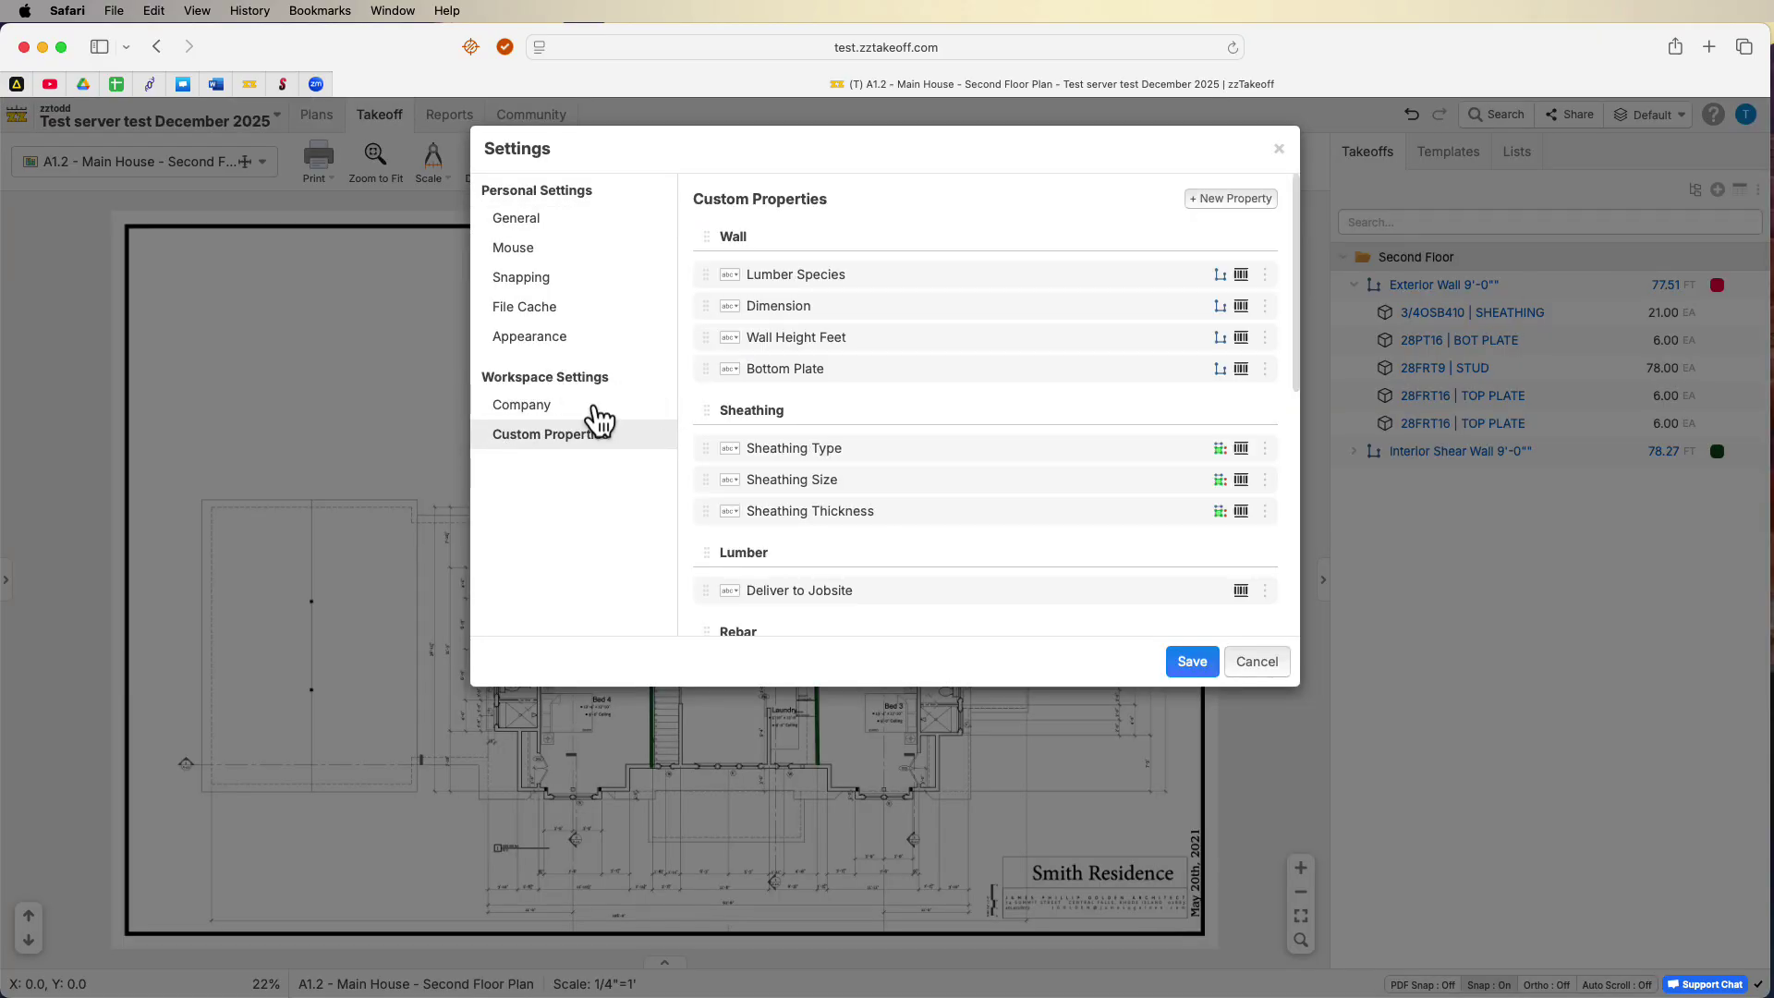
{"action": "scroll", "coordinate": [1009, 420], "scroll_direction": "down", "scroll_amount": 10}
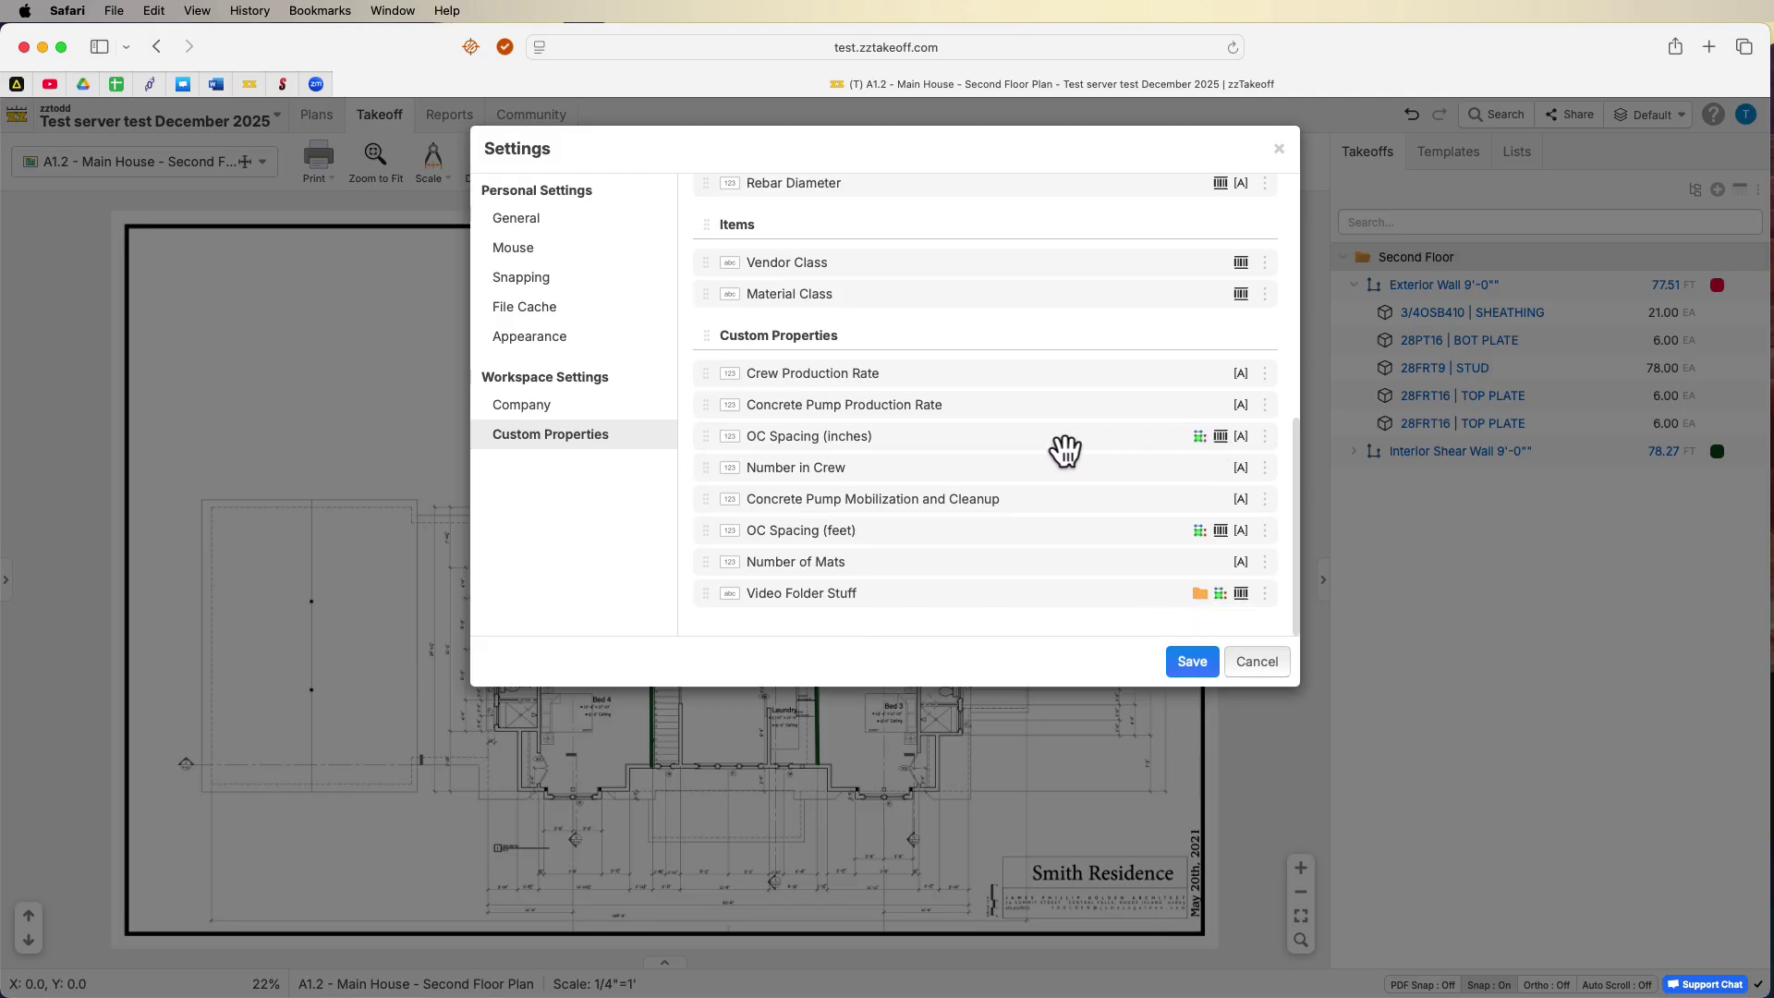
{"action": "left_click", "coordinate": [1266, 596]}
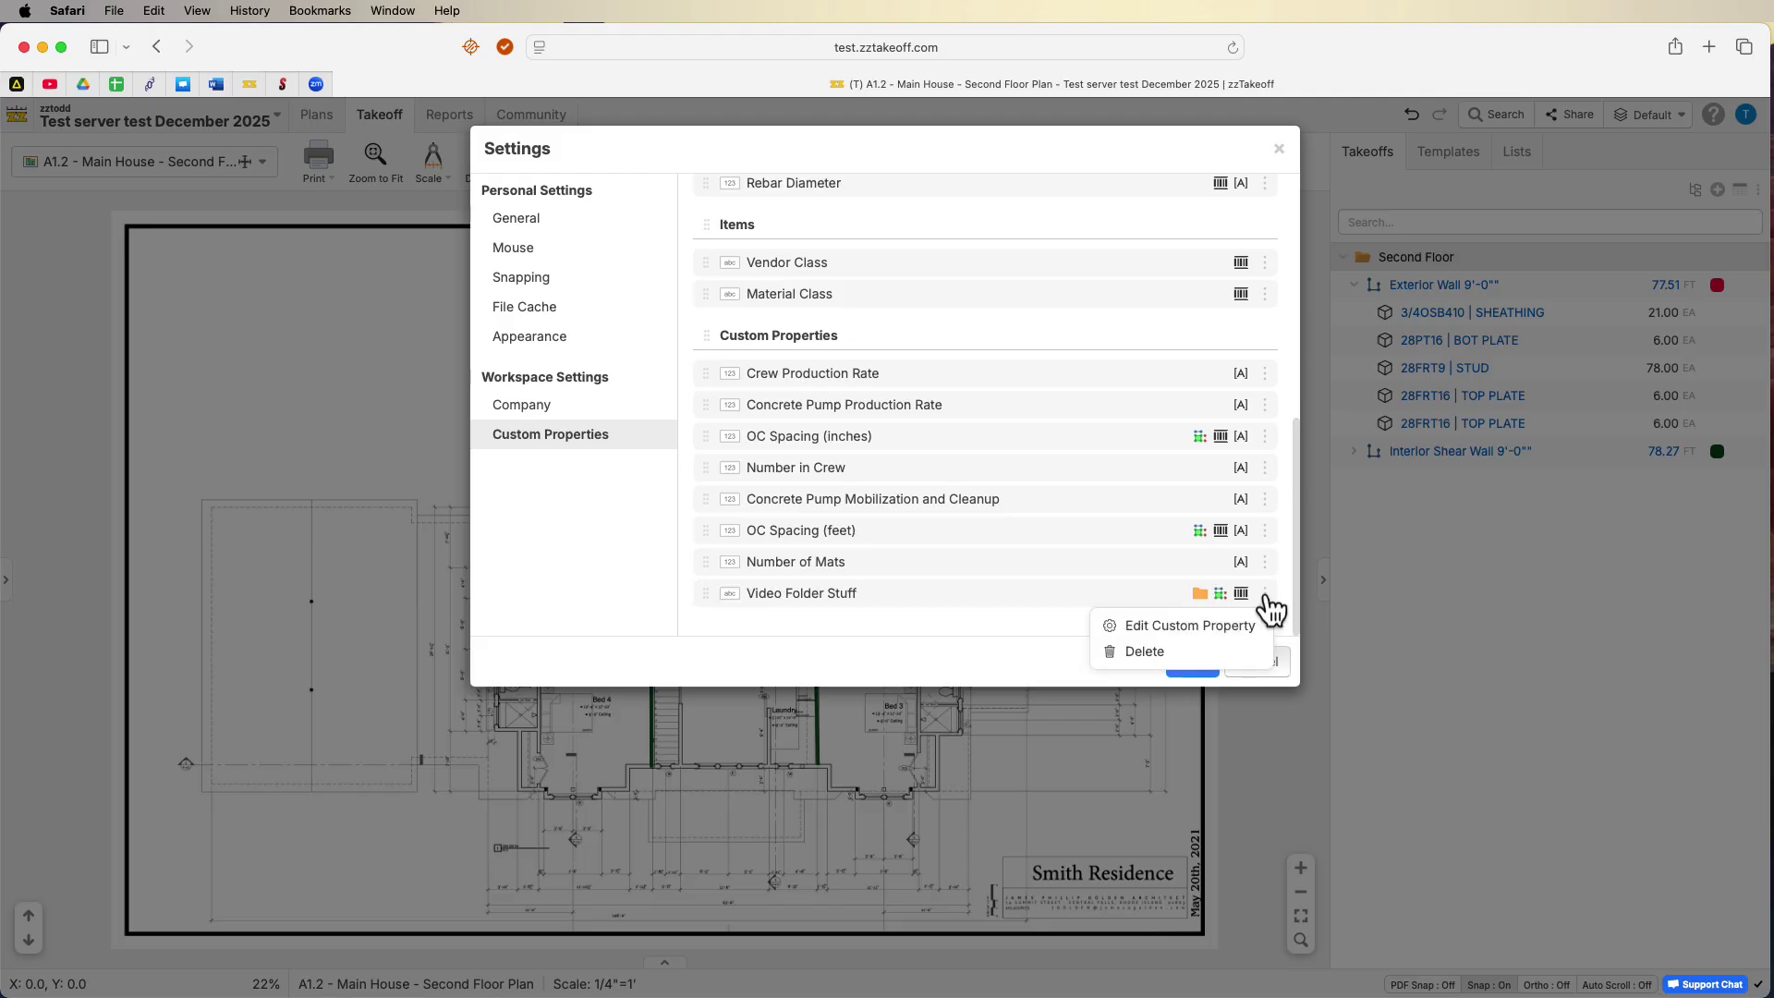
{"action": "left_click", "coordinate": [1224, 624]}
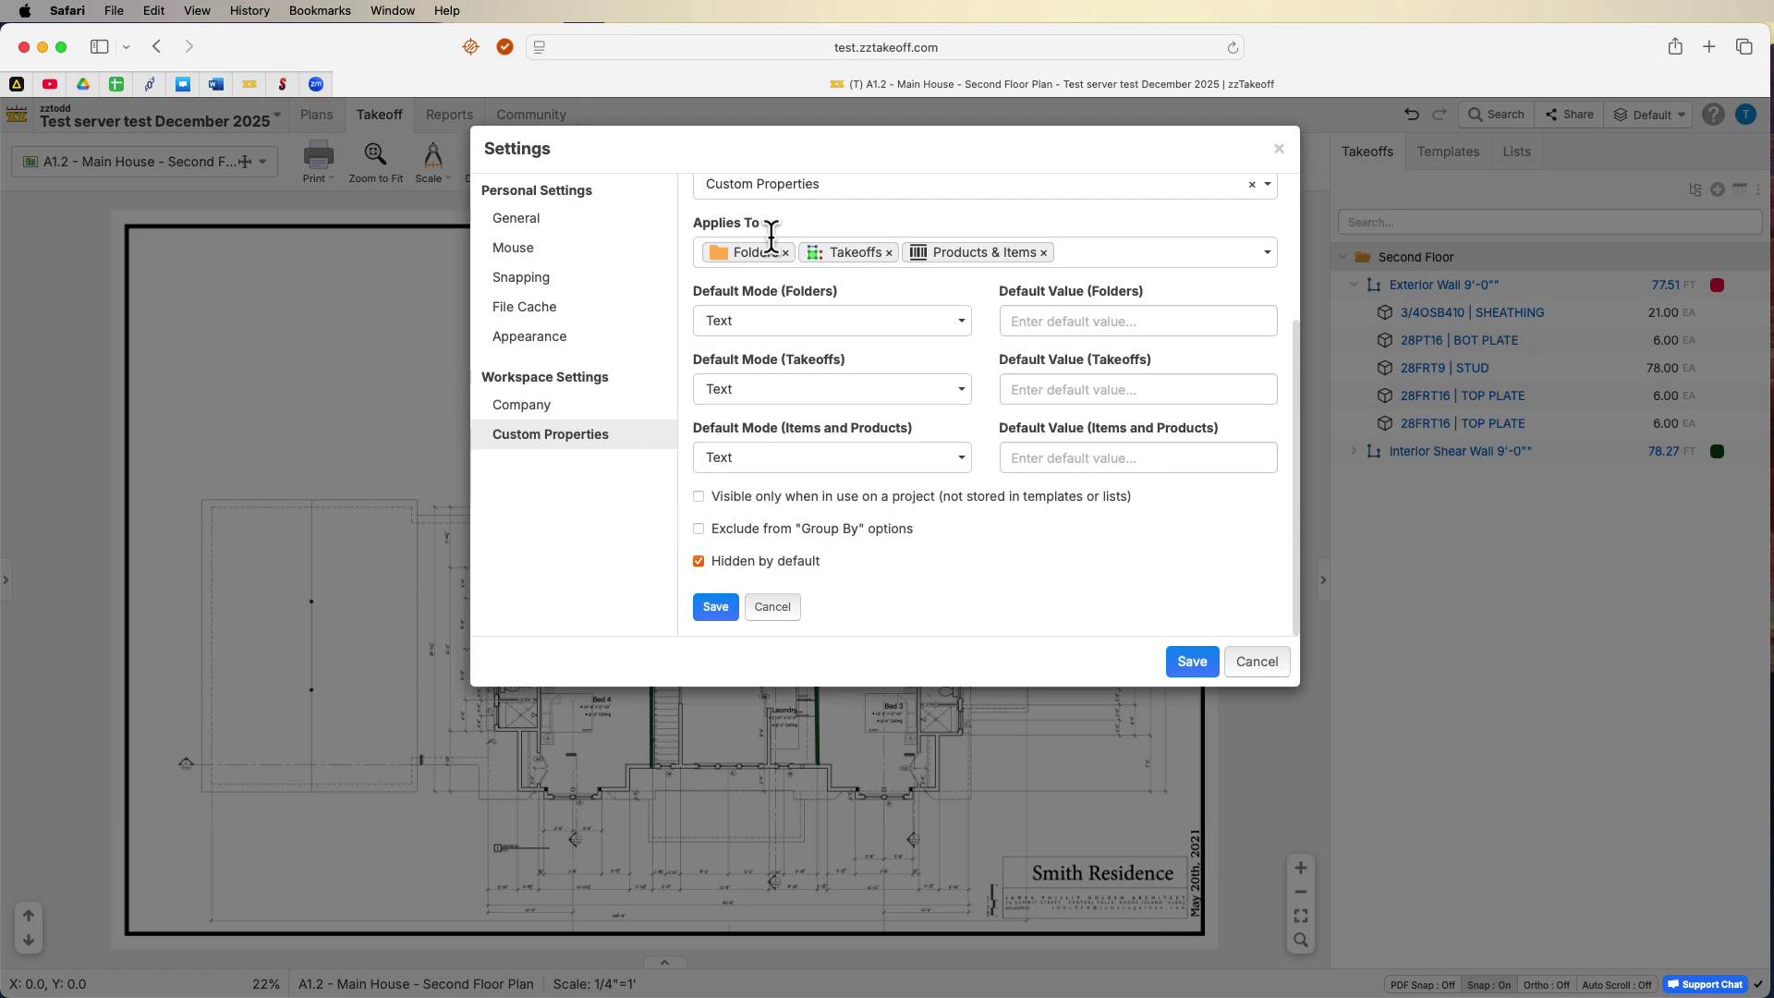
{"action": "left_click", "coordinate": [1270, 251]}
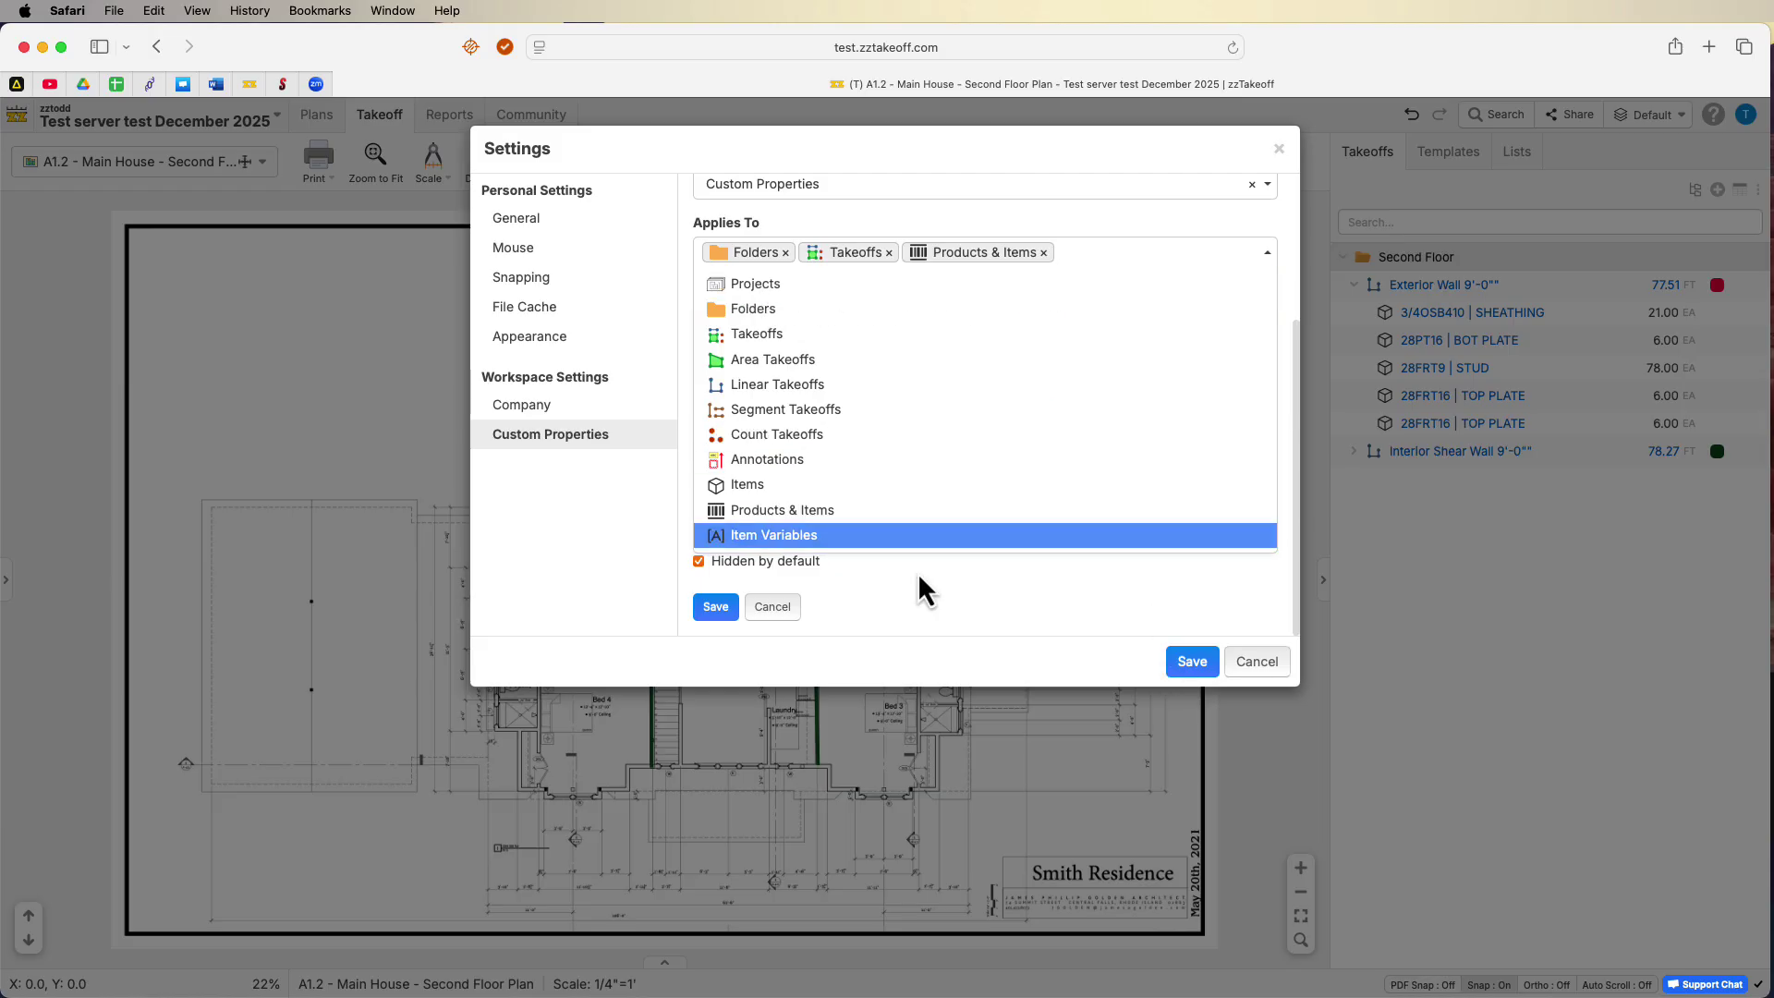
{"action": "left_click", "coordinate": [772, 607]}
Add Projects to the object types the Video Folder Stuff custom property applies to, and save the settings.
{"action": "scroll", "coordinate": [1062, 434], "scroll_direction": "up", "scroll_amount": 3}
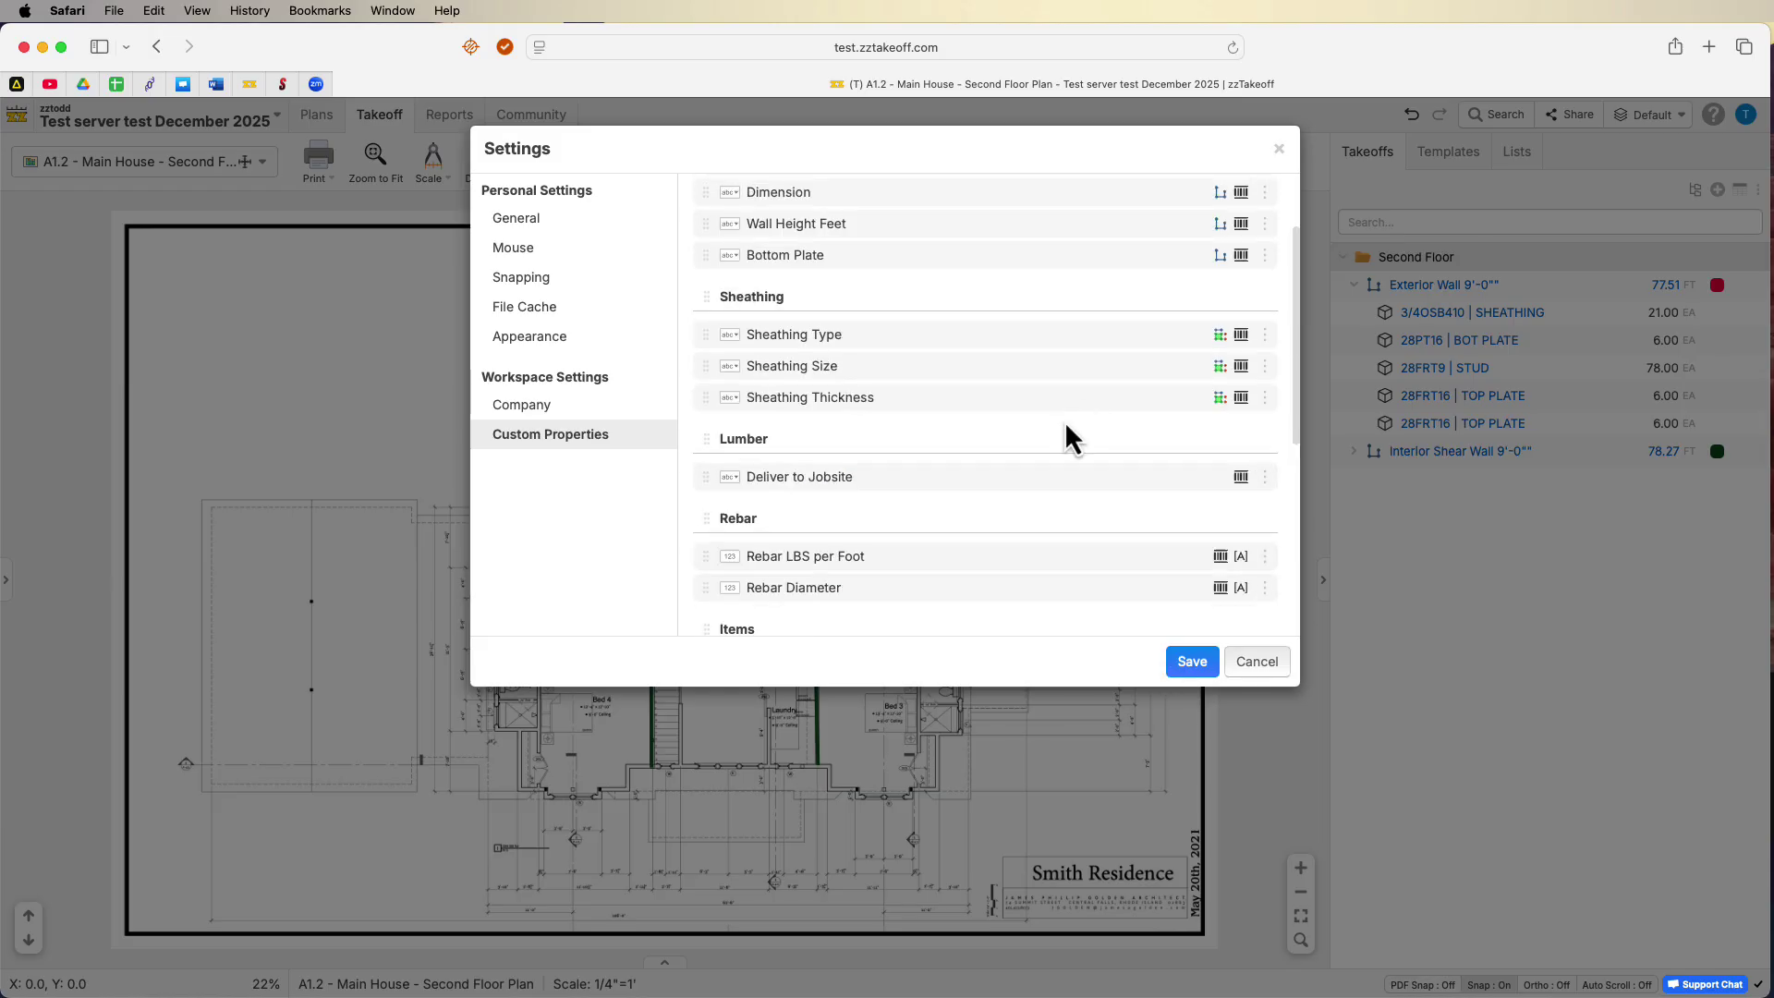
{"action": "scroll", "coordinate": [1108, 360], "scroll_direction": "down", "scroll_amount": 2}
{"action": "scroll", "coordinate": [1122, 332], "scroll_direction": "down", "scroll_amount": 5}
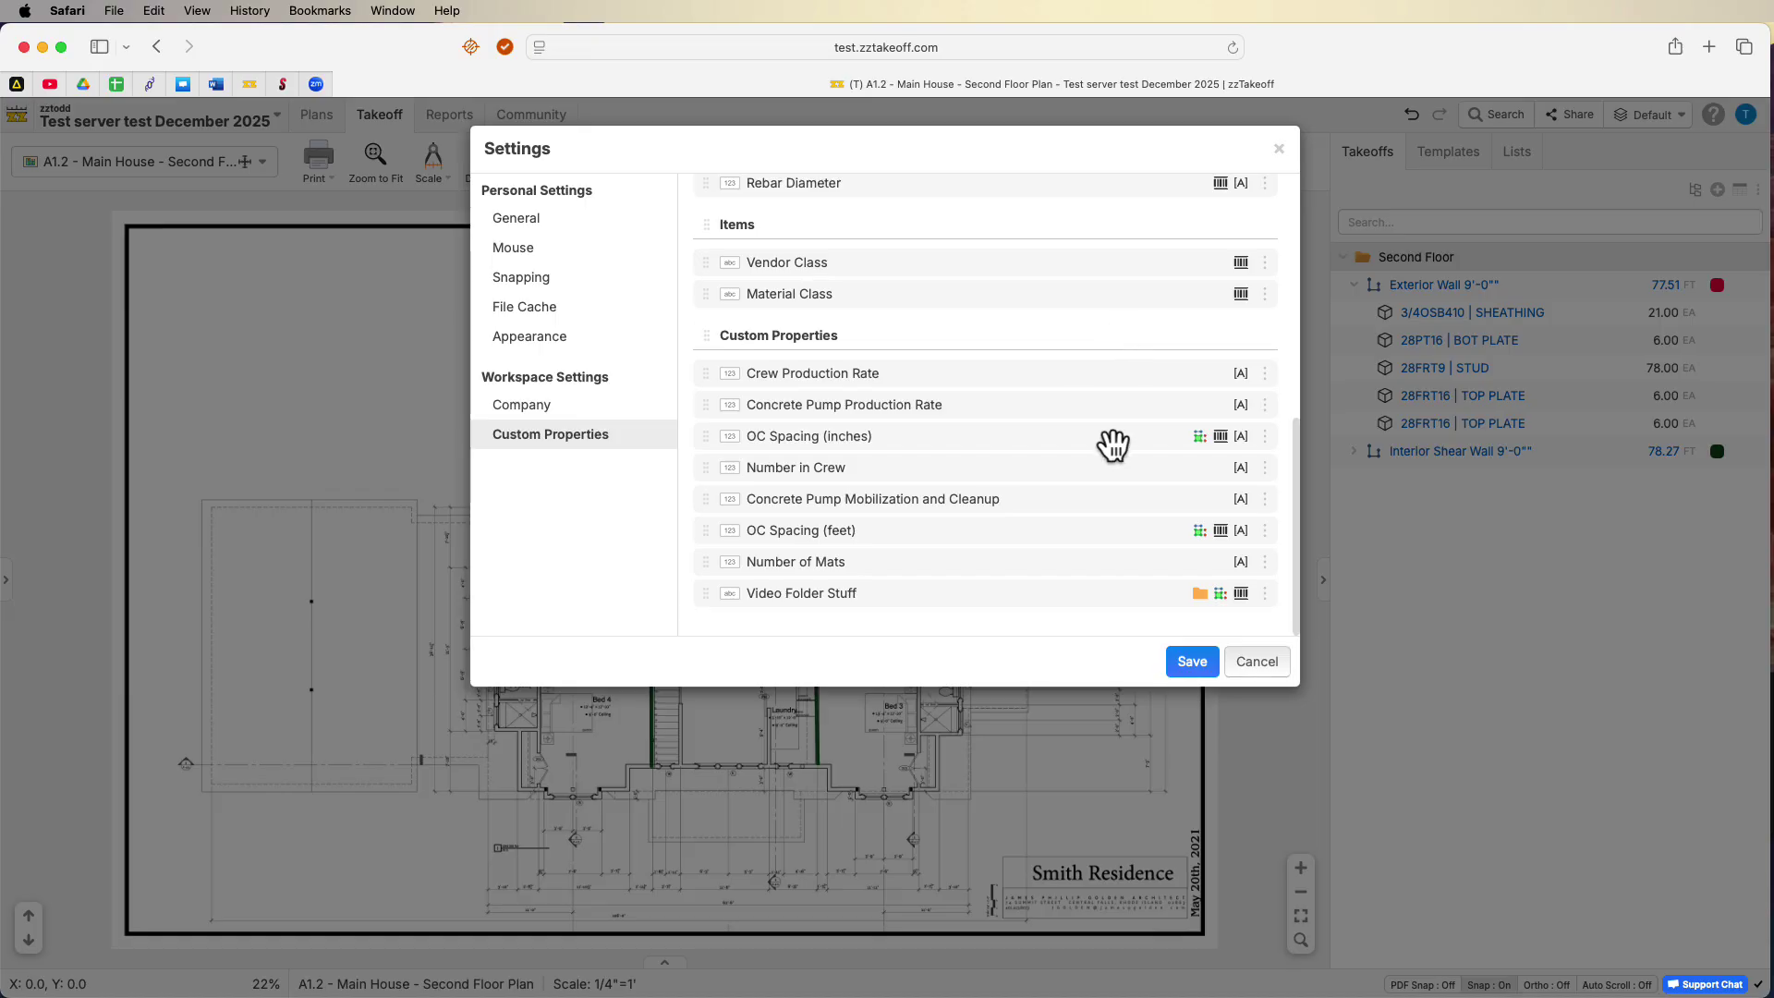
{"action": "left_click", "coordinate": [1265, 594]}
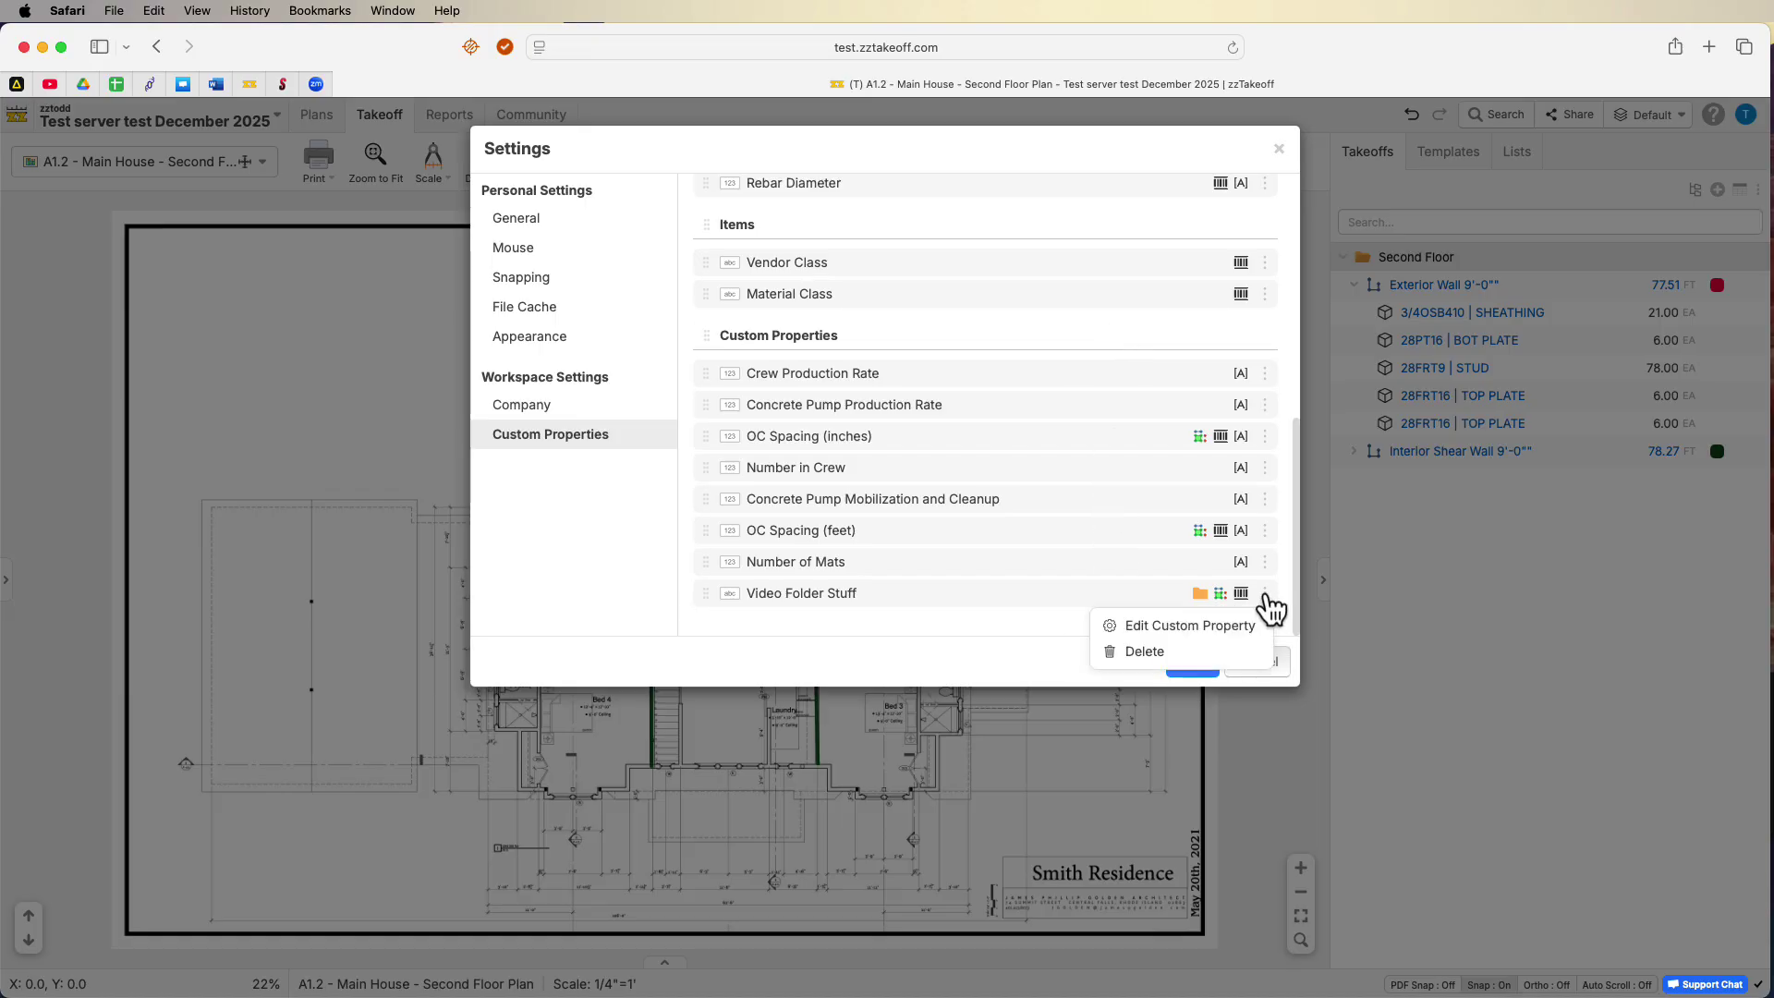
{"action": "left_click", "coordinate": [1187, 627]}
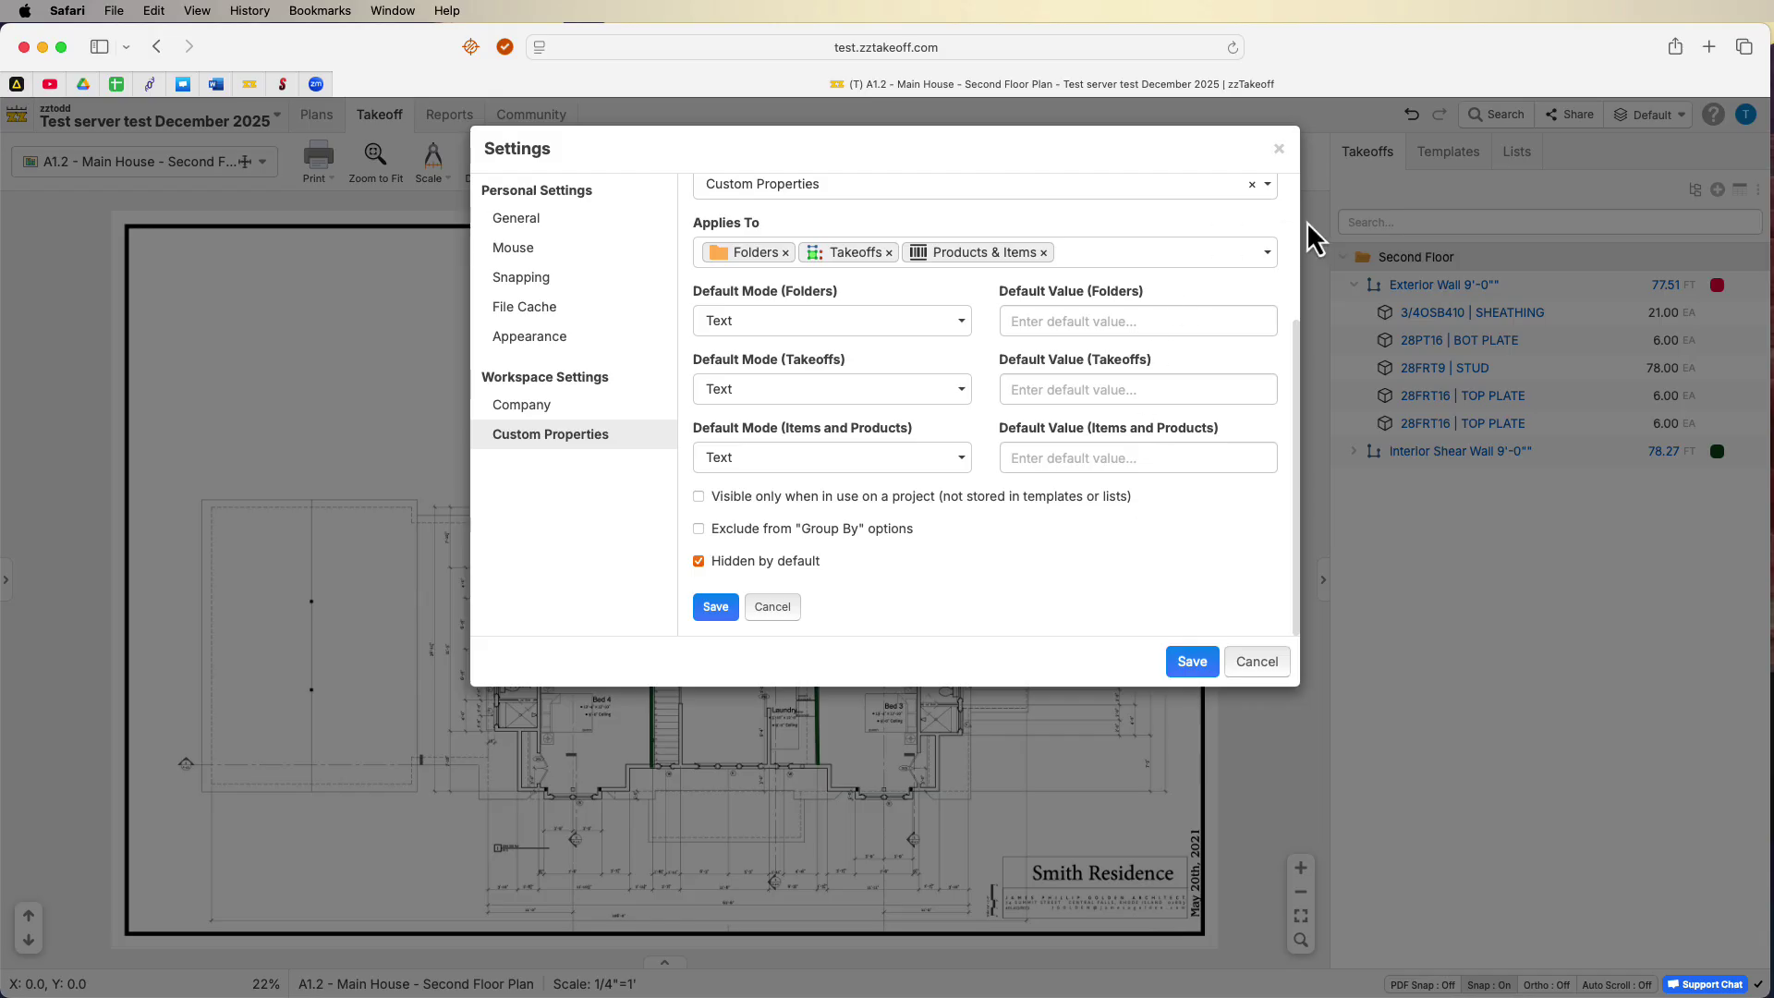
{"action": "left_click", "coordinate": [1262, 249]}
{"action": "left_click", "coordinate": [781, 285]}
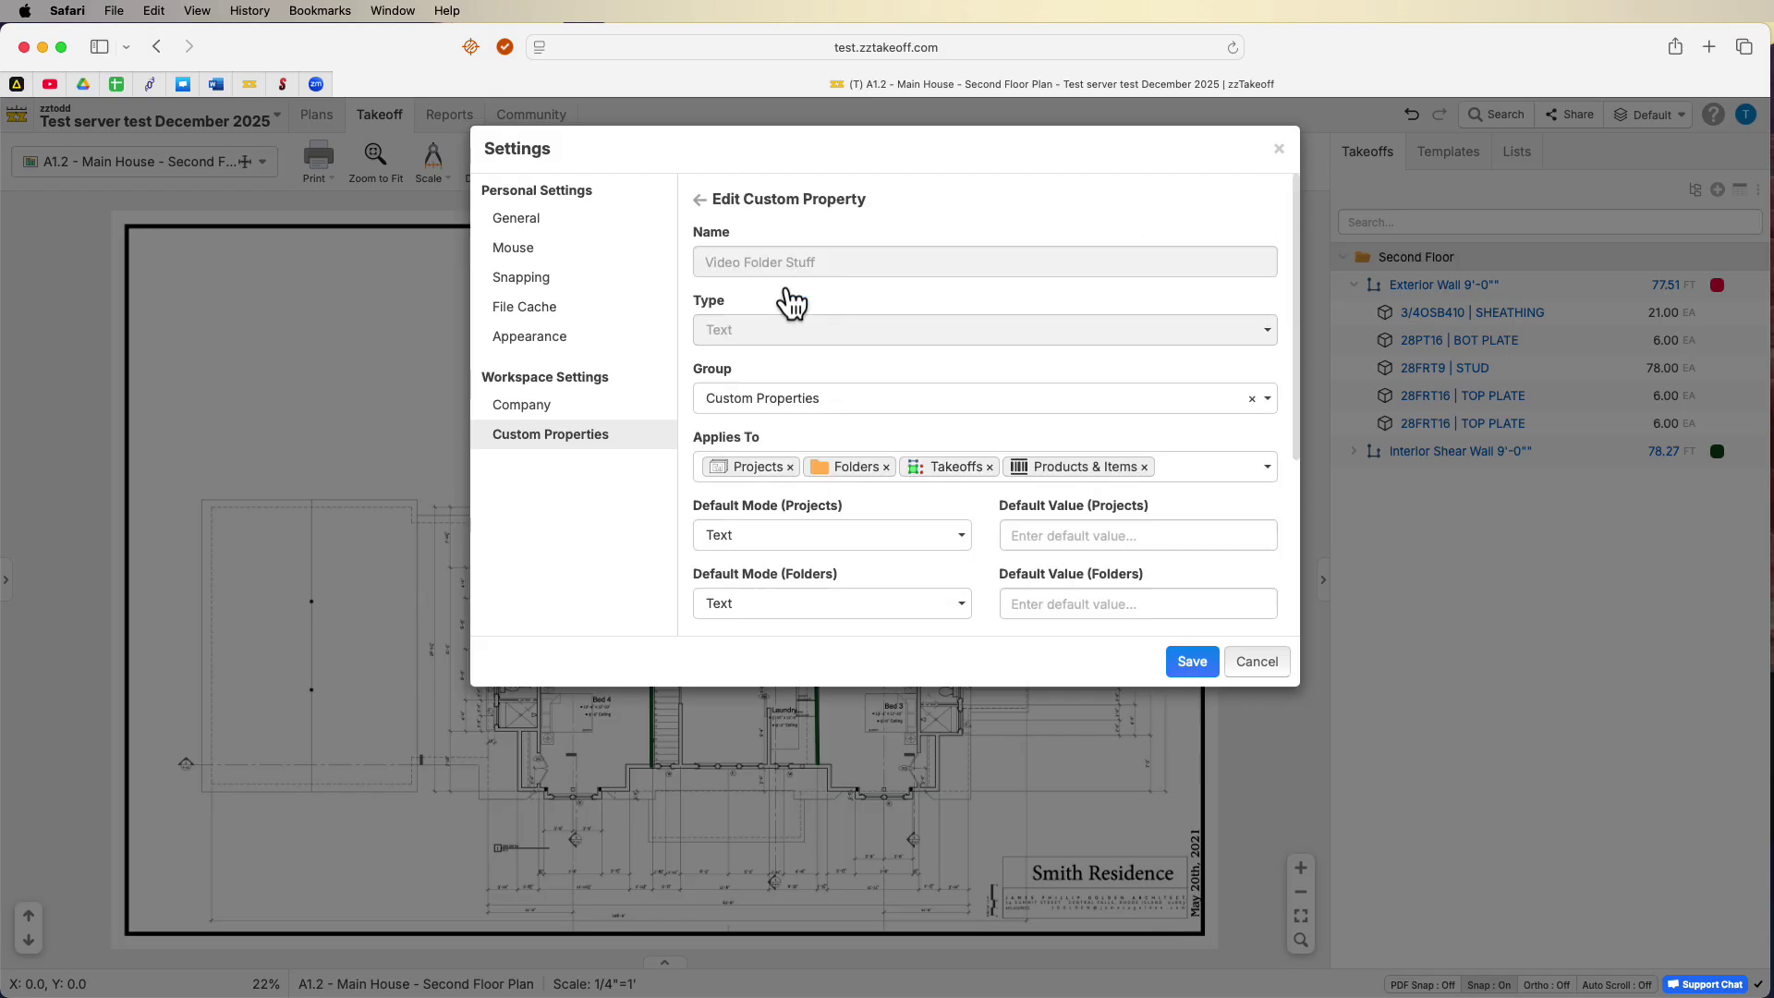
{"action": "left_click", "coordinate": [1191, 661]}
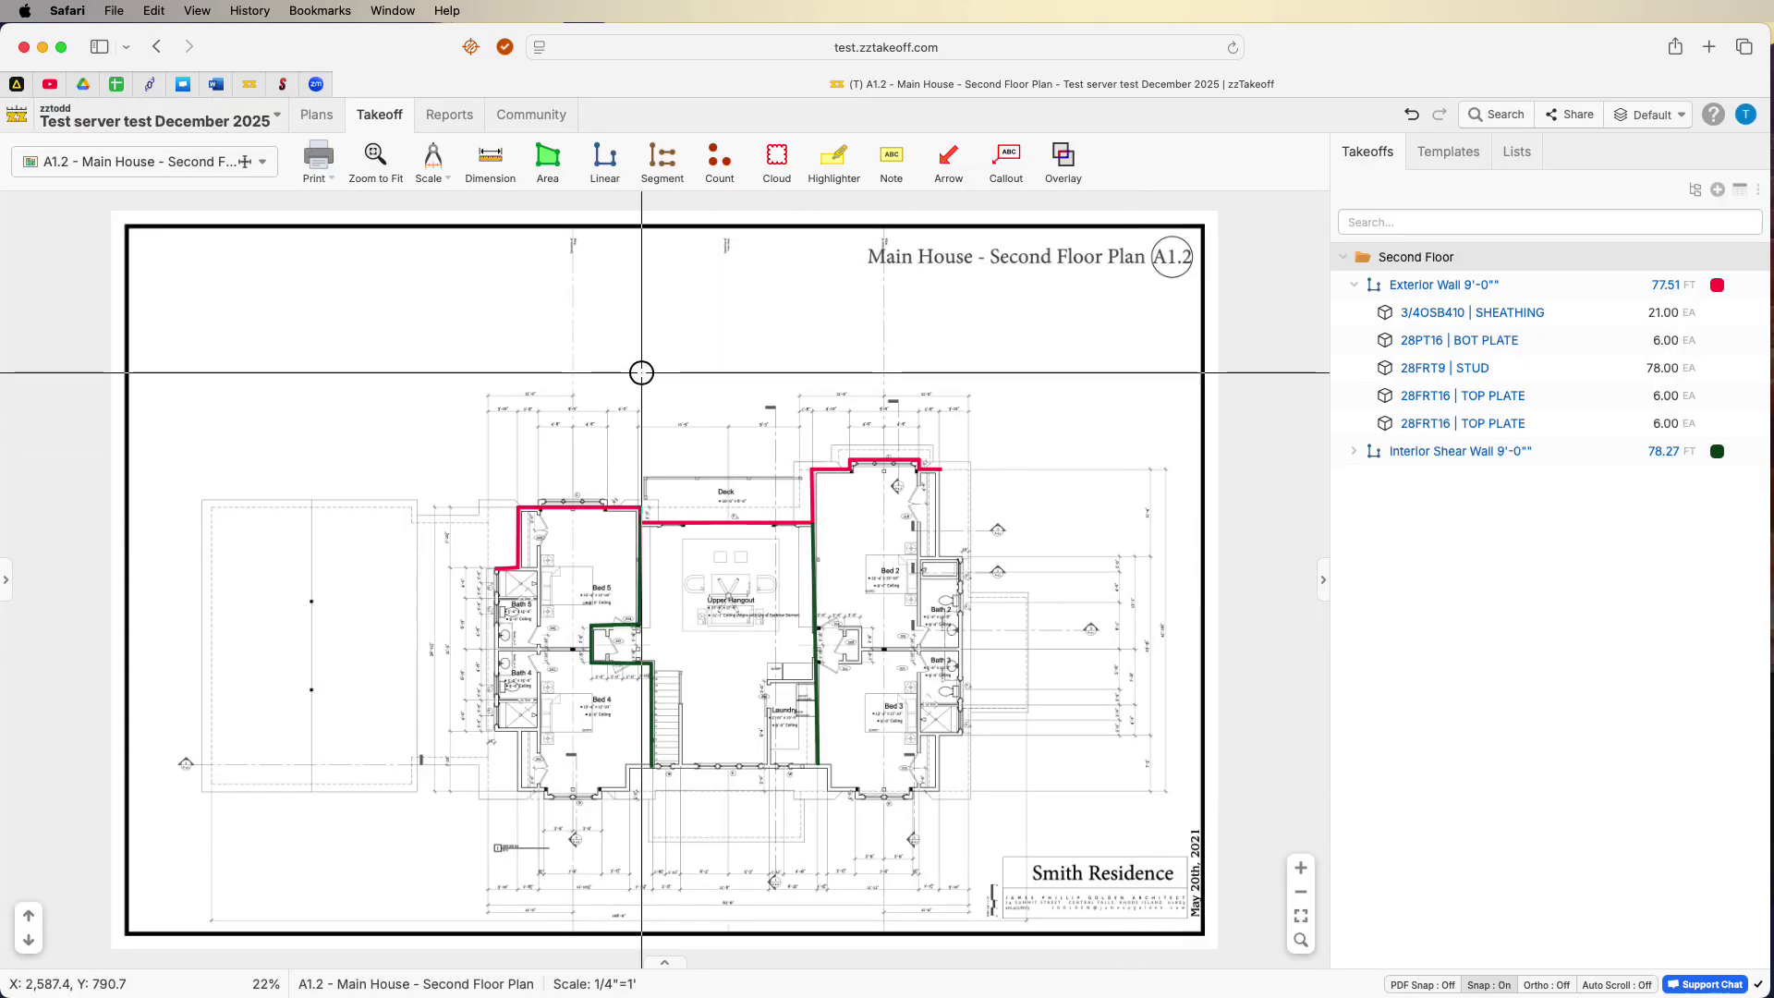
Check the current project's details for the Video Folder Stuff property, and close them without changes.
{"action": "left_click", "coordinate": [275, 121]}
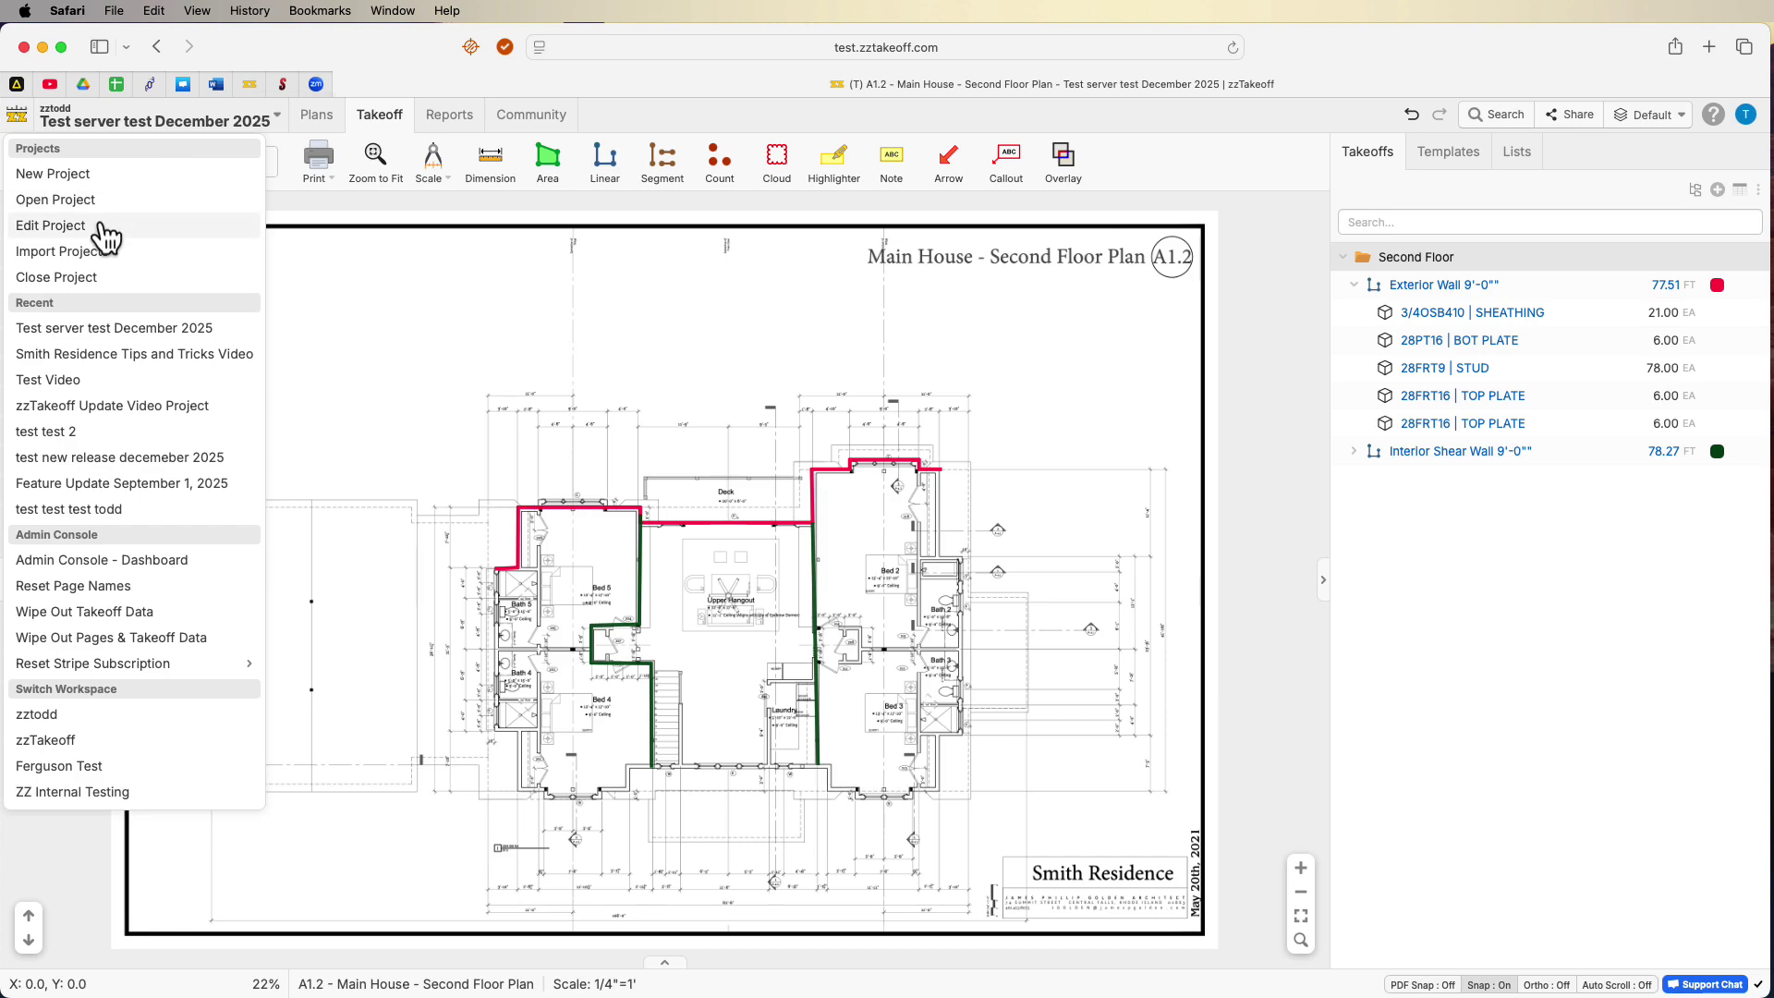
{"action": "left_click", "coordinate": [174, 226]}
{"action": "scroll", "coordinate": [684, 415], "scroll_direction": "down", "scroll_amount": 5}
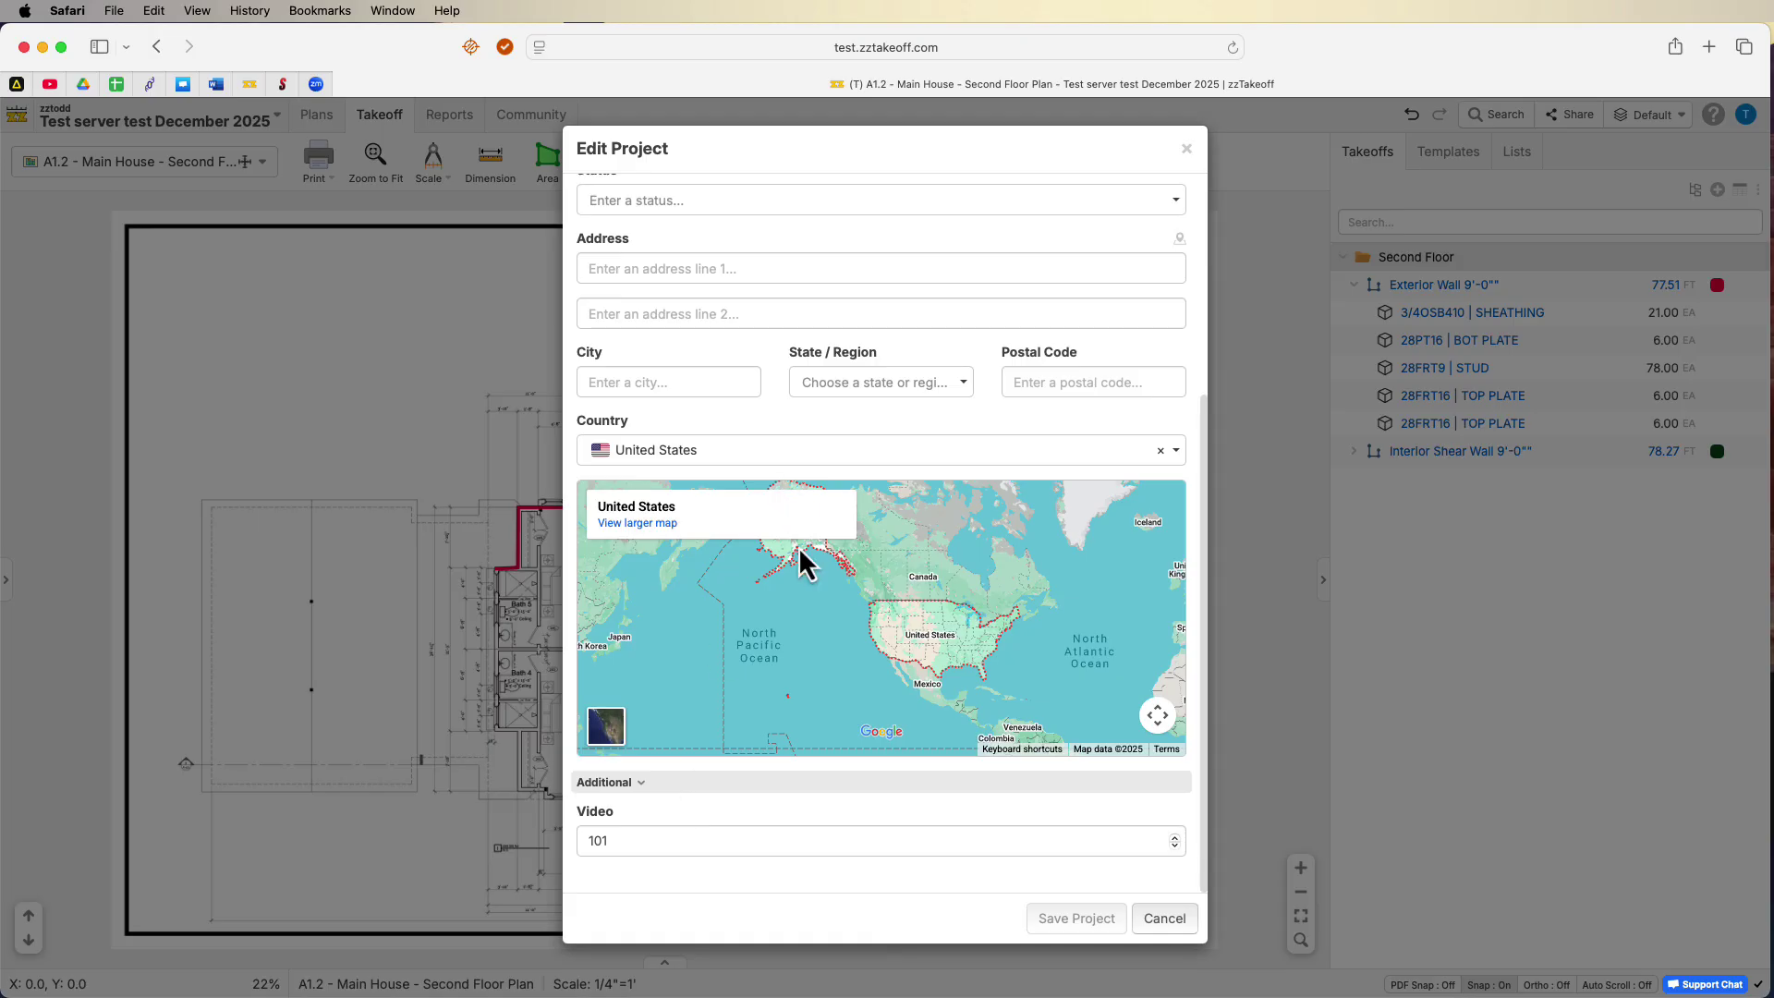
{"action": "scroll", "coordinate": [1136, 185], "scroll_direction": "up", "scroll_amount": 5}
{"action": "left_click", "coordinate": [1151, 148]}
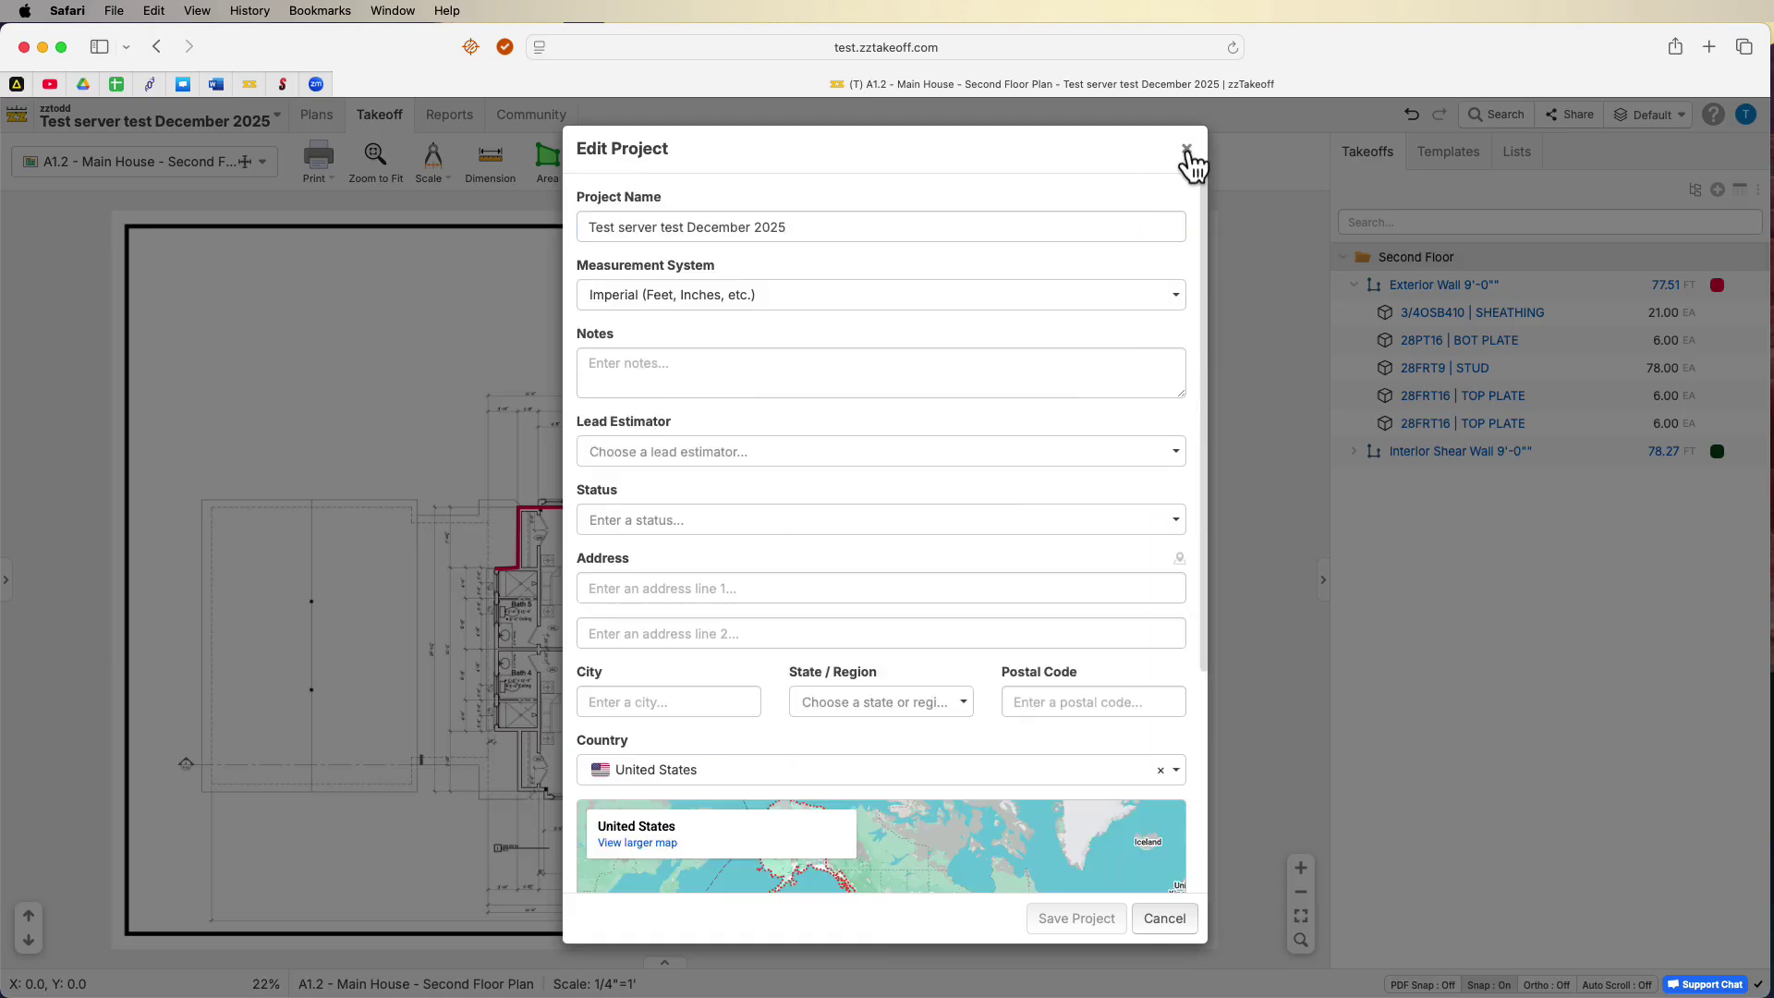
{"action": "left_click", "coordinate": [1185, 149]}
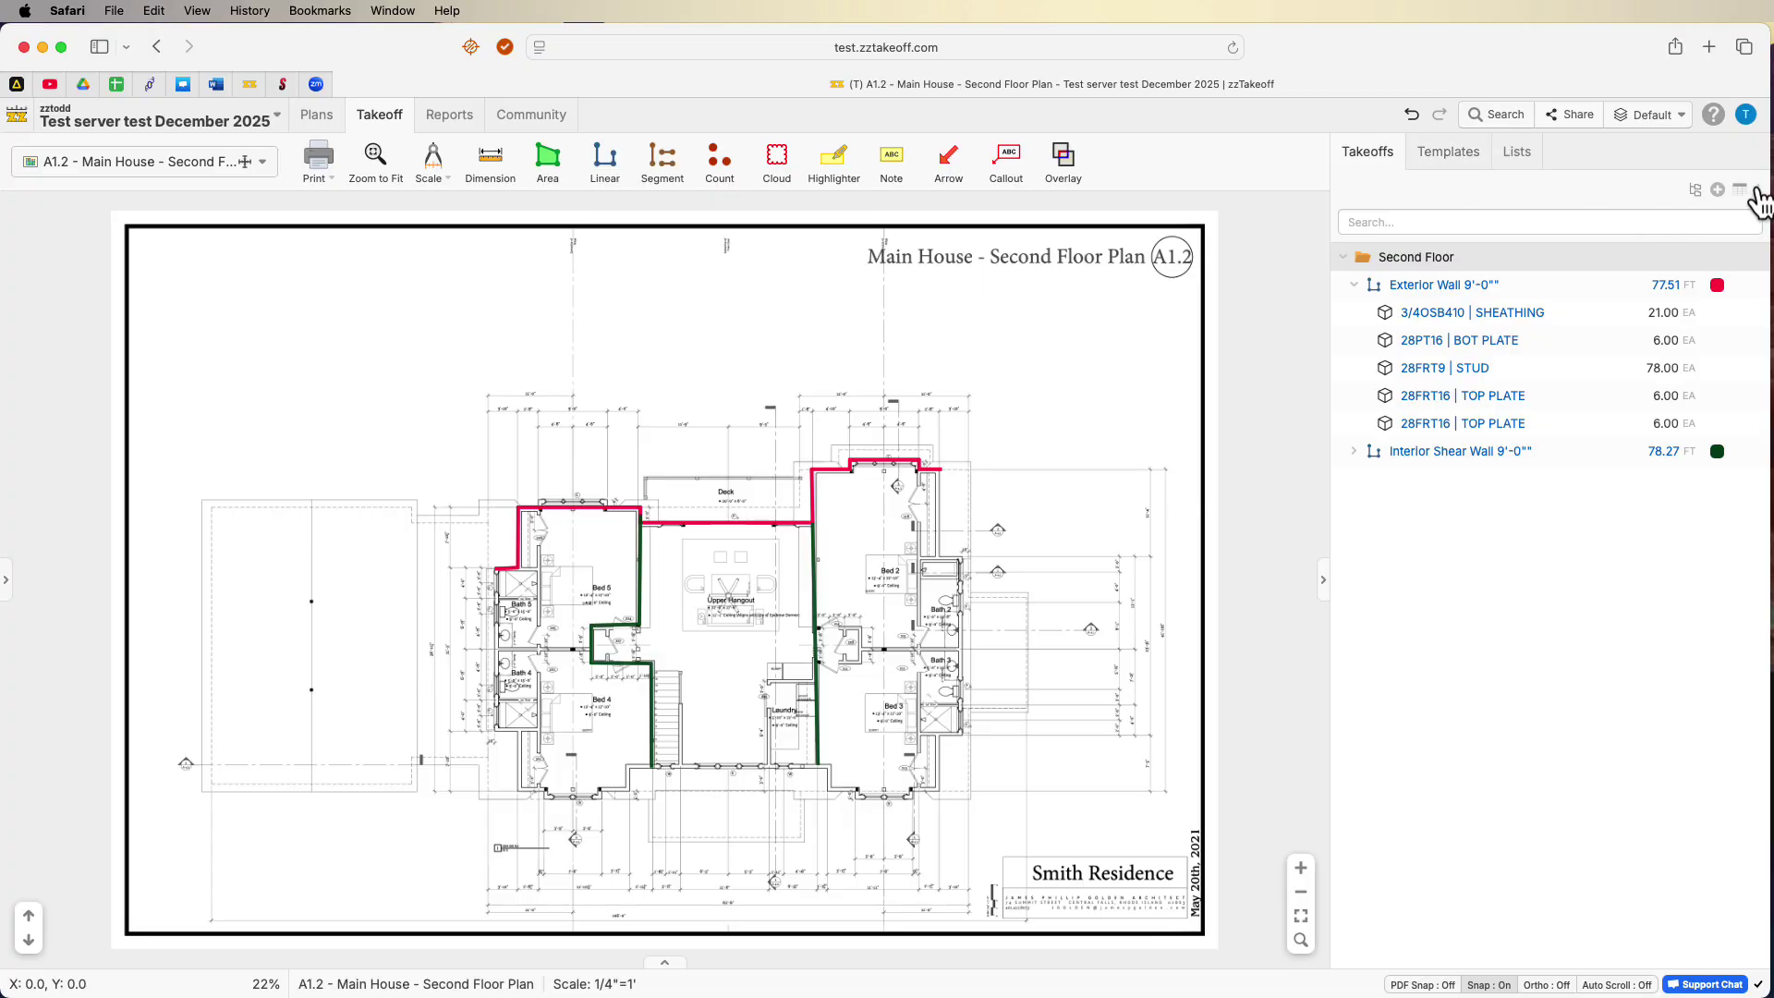
Turn off Hidden by default for the Video Folder Stuff custom property and save the settings.
{"action": "left_click", "coordinate": [1745, 113]}
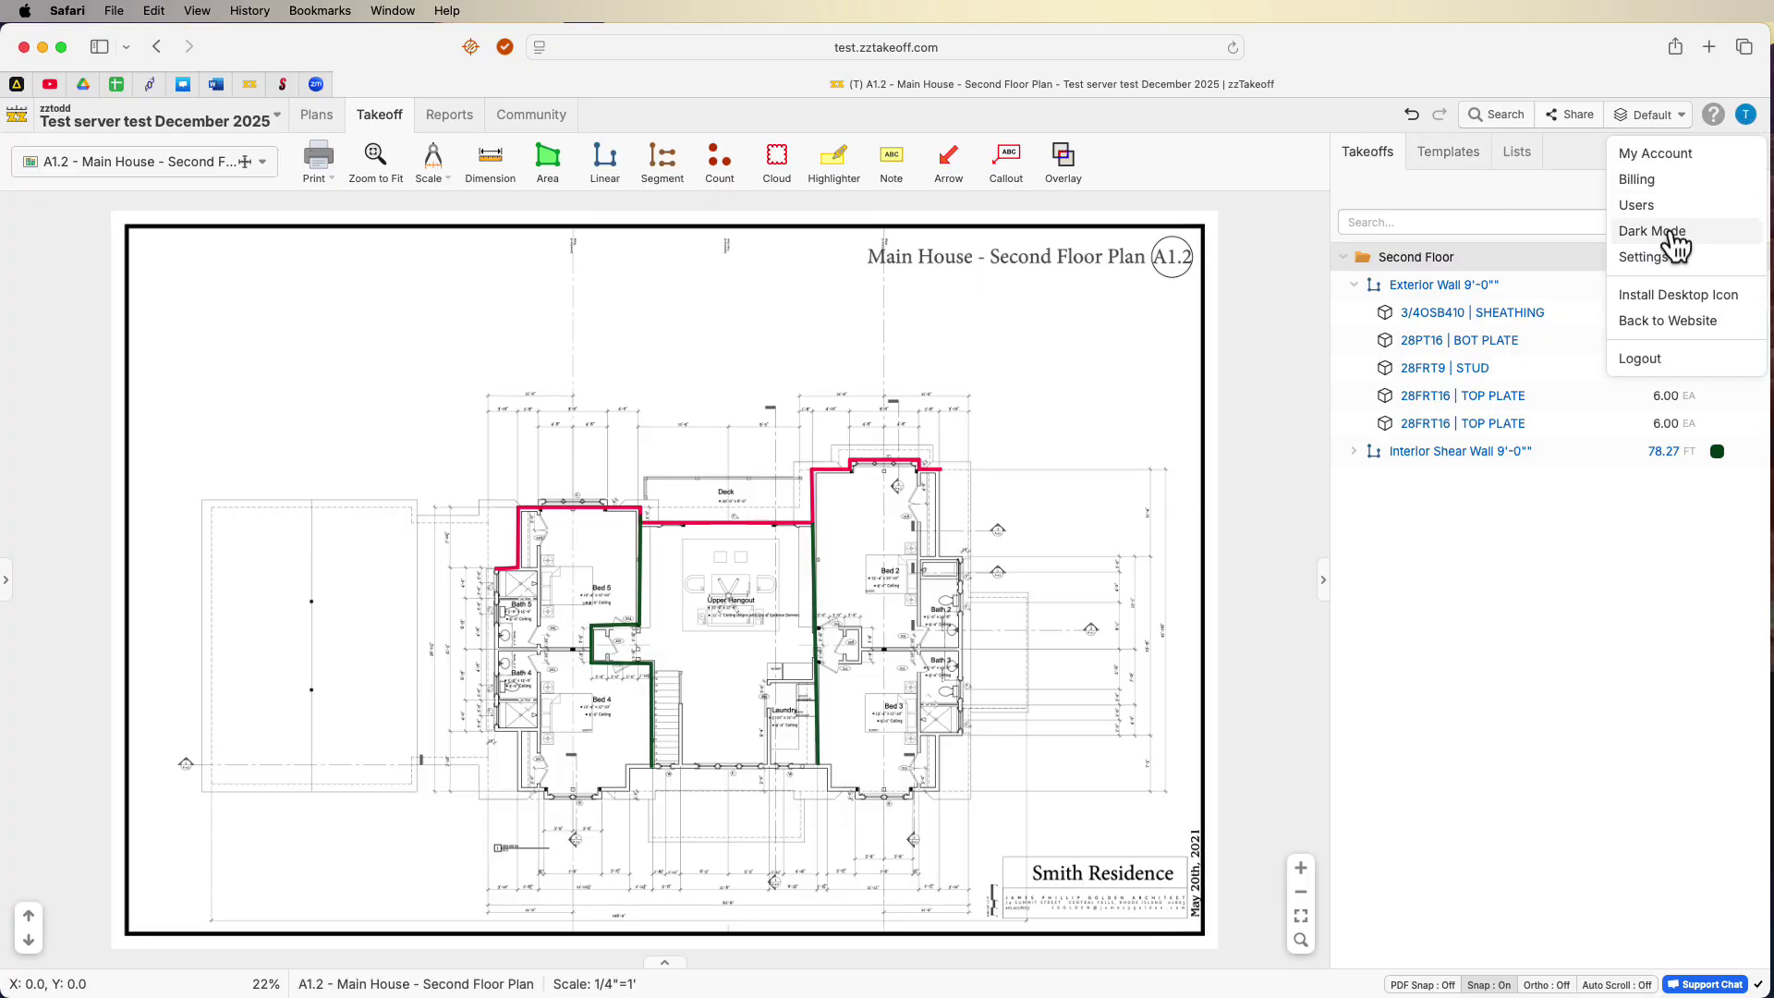
{"action": "left_click", "coordinate": [1630, 272]}
{"action": "left_click", "coordinate": [584, 434]}
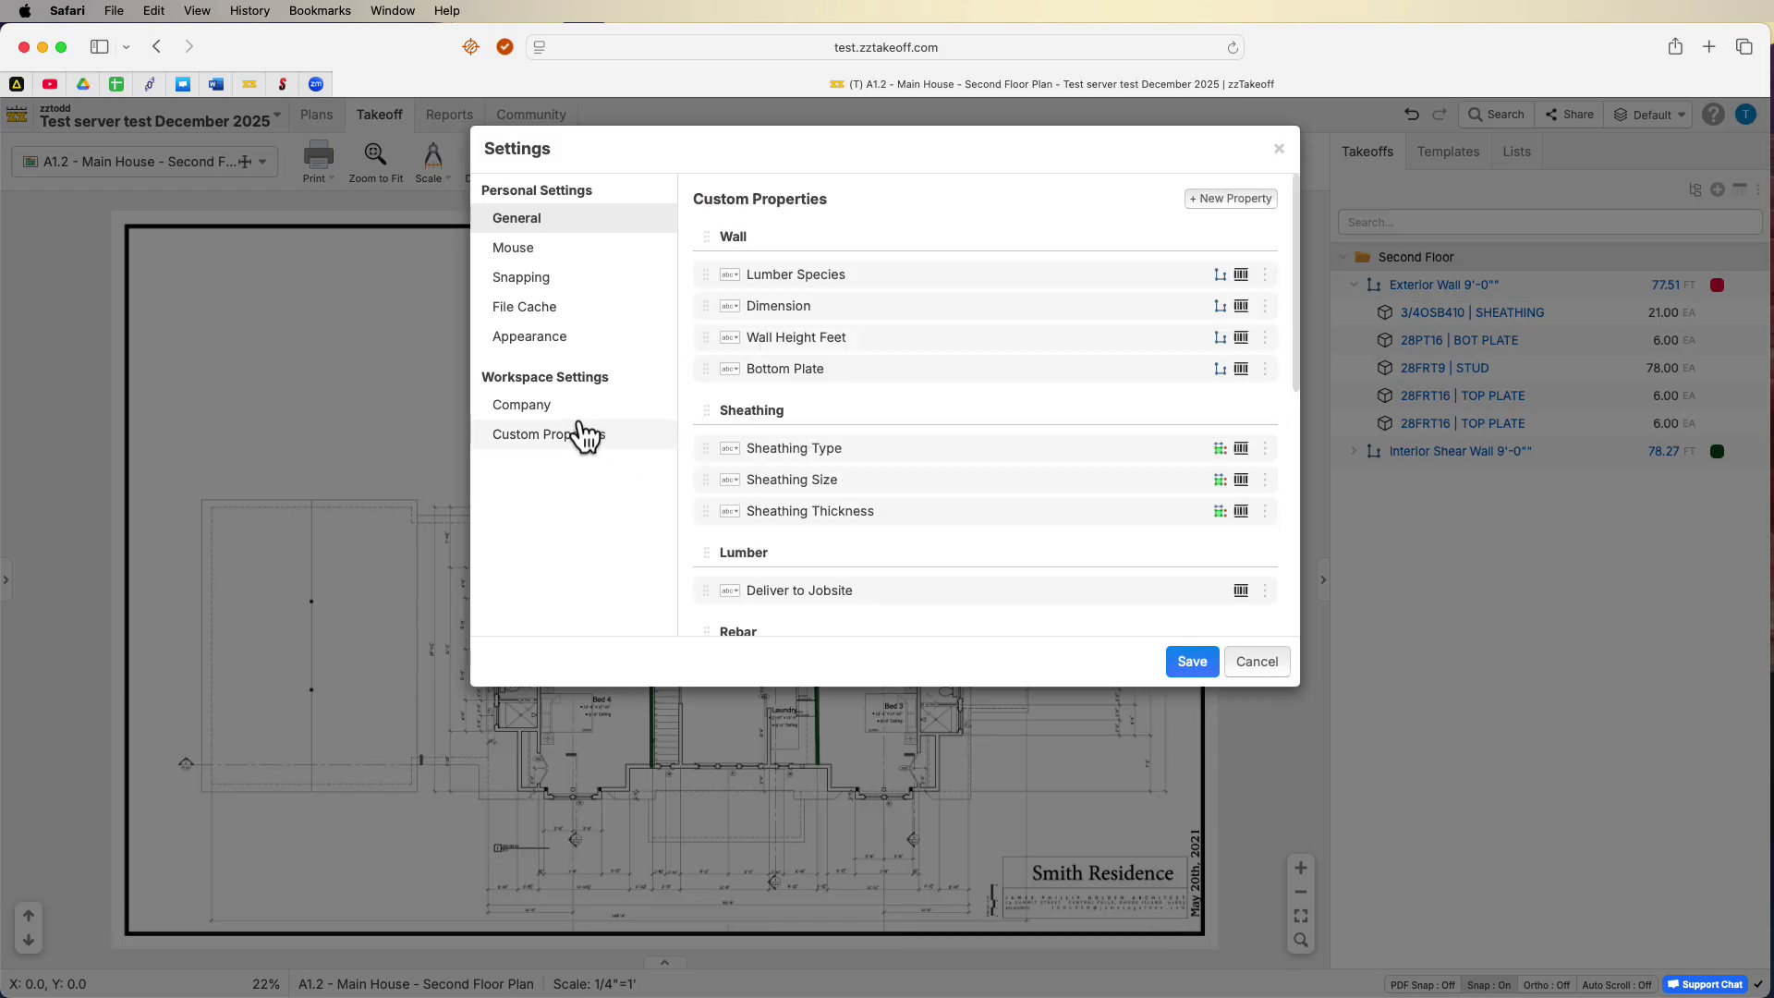
{"action": "scroll", "coordinate": [846, 412], "scroll_direction": "down", "scroll_amount": 10}
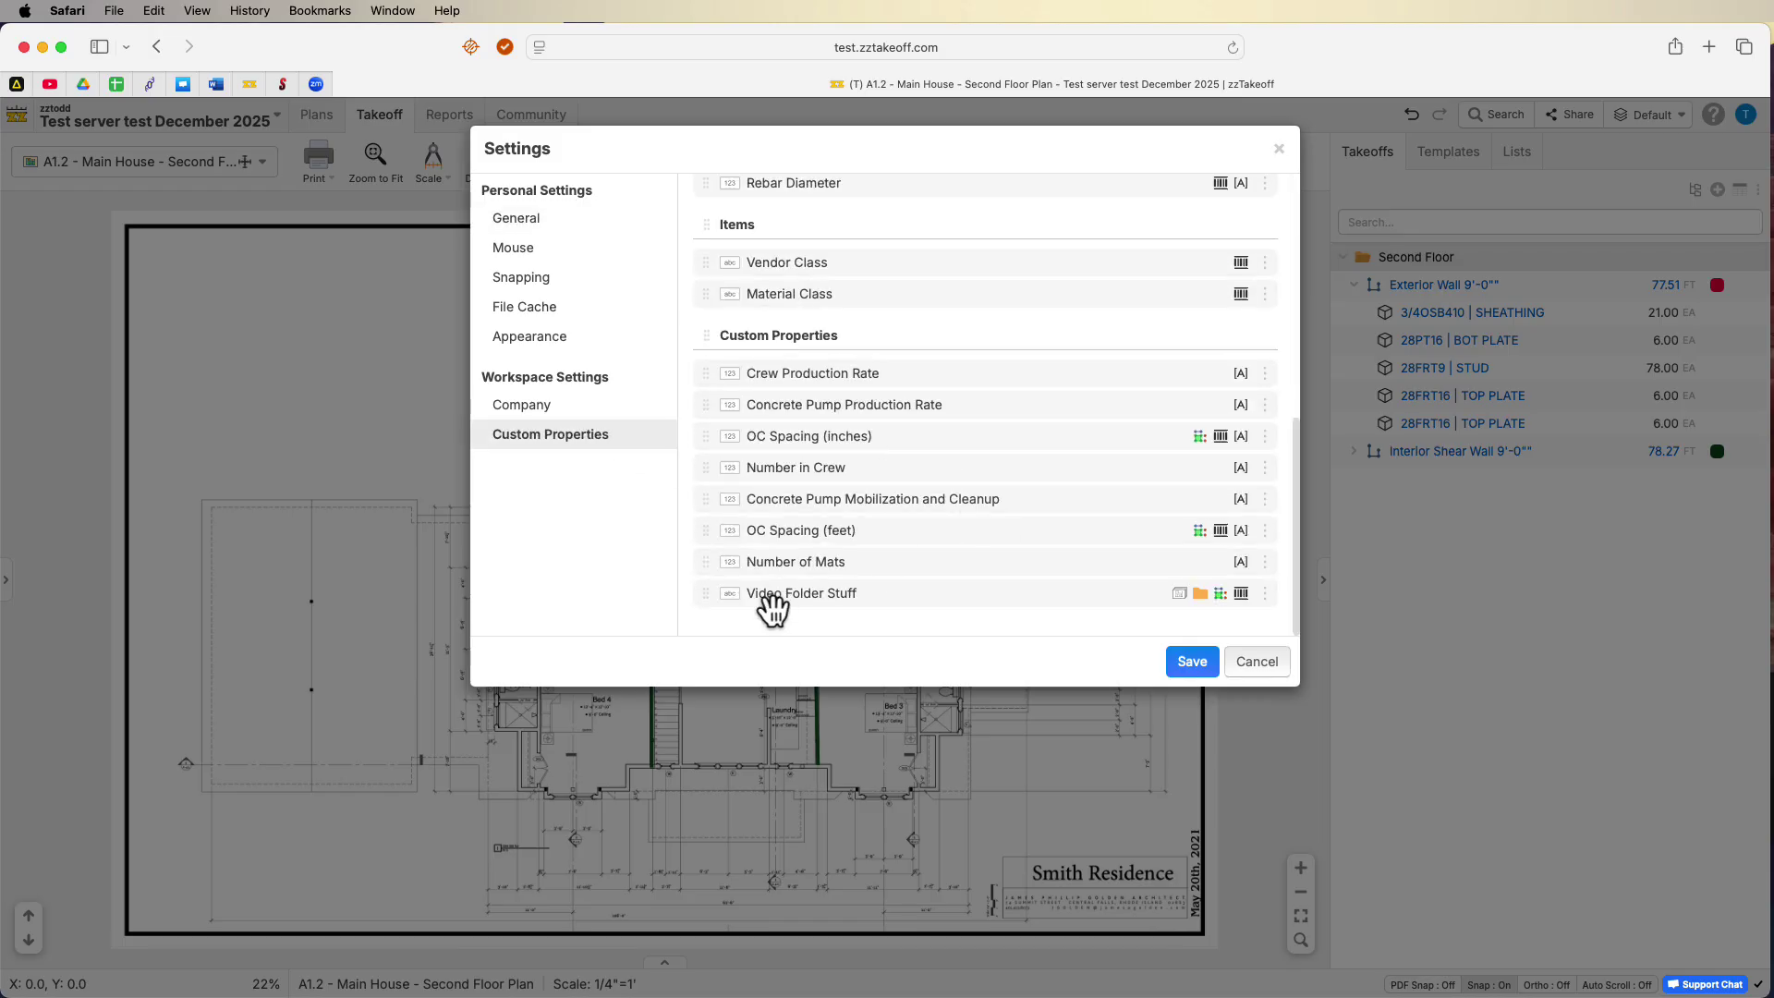
{"action": "left_click", "coordinate": [1264, 593]}
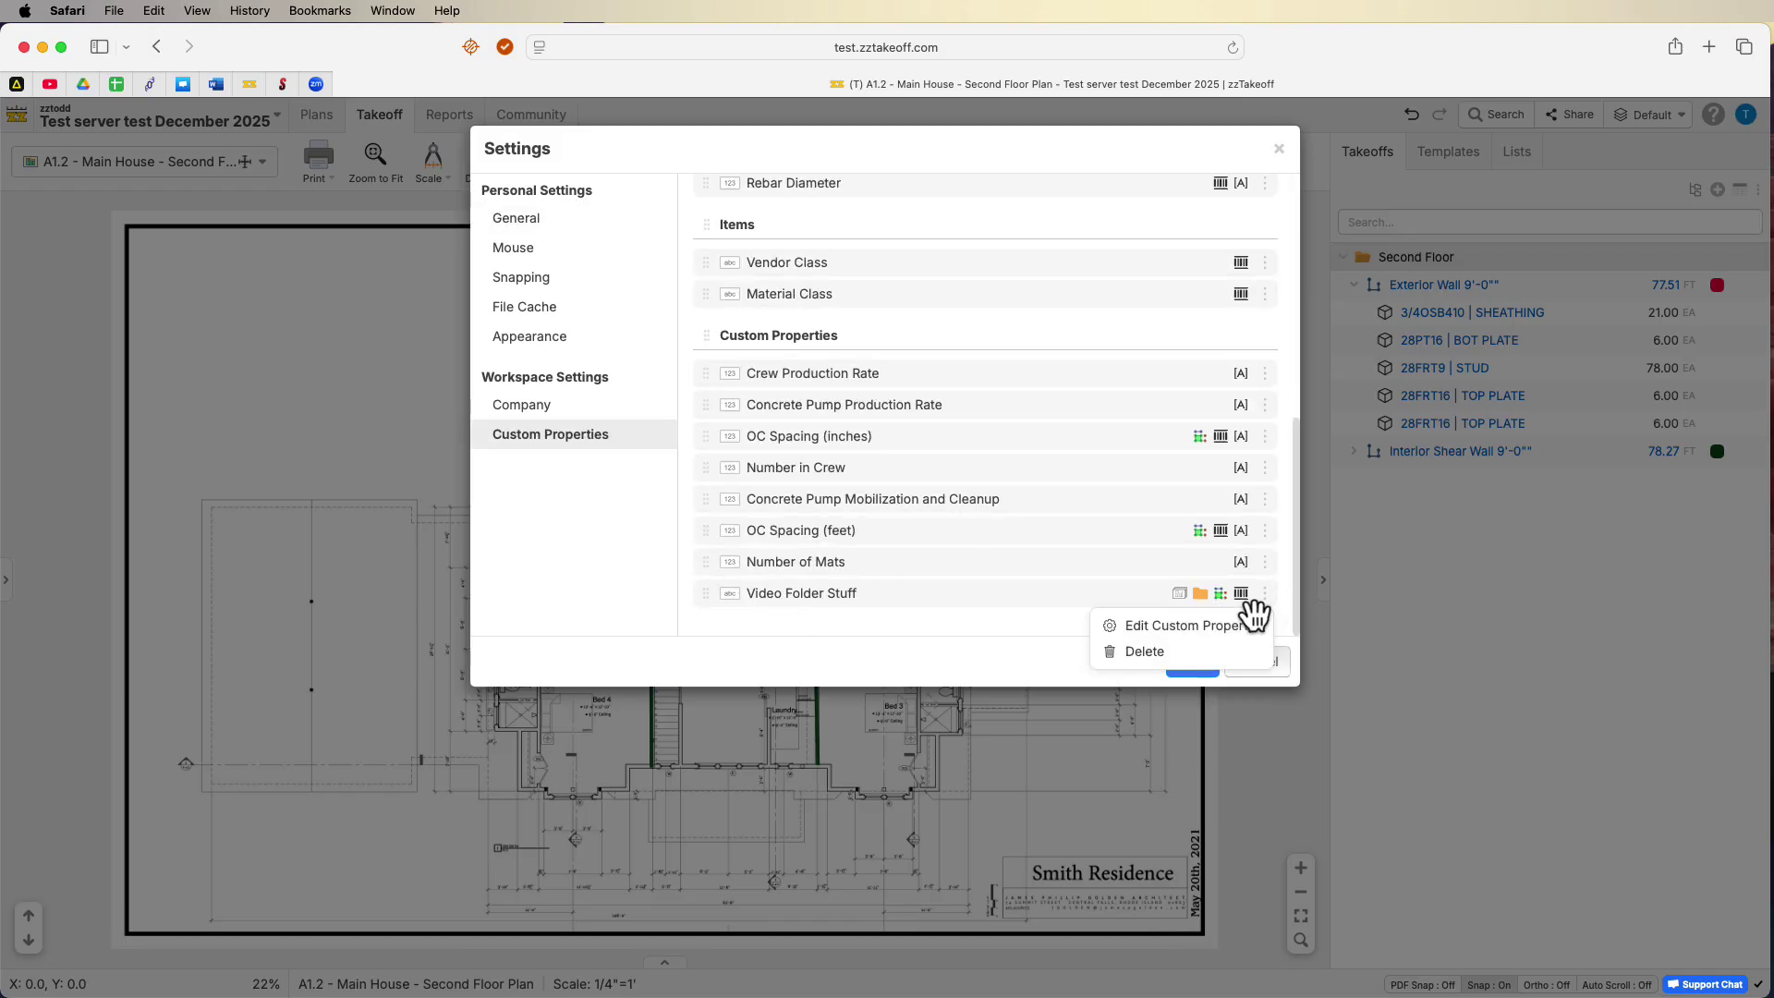
{"action": "left_click", "coordinate": [1218, 623]}
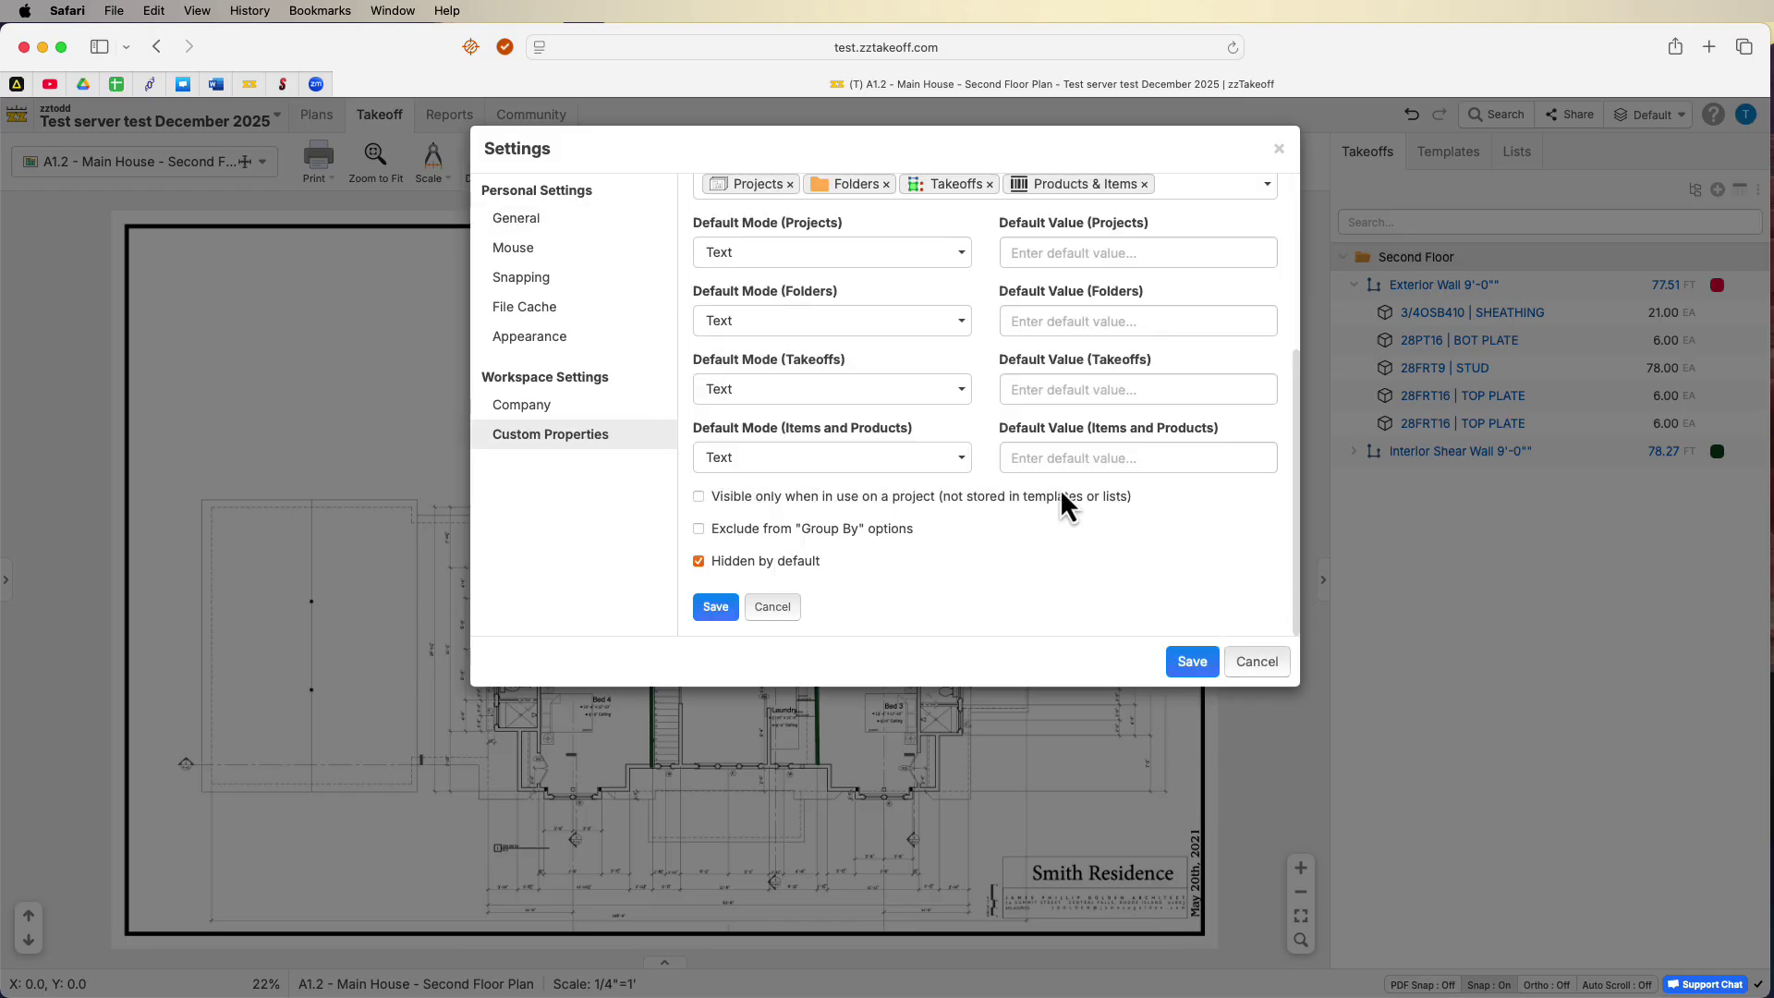
{"action": "left_click", "coordinate": [699, 561]}
{"action": "left_click", "coordinate": [716, 608]}
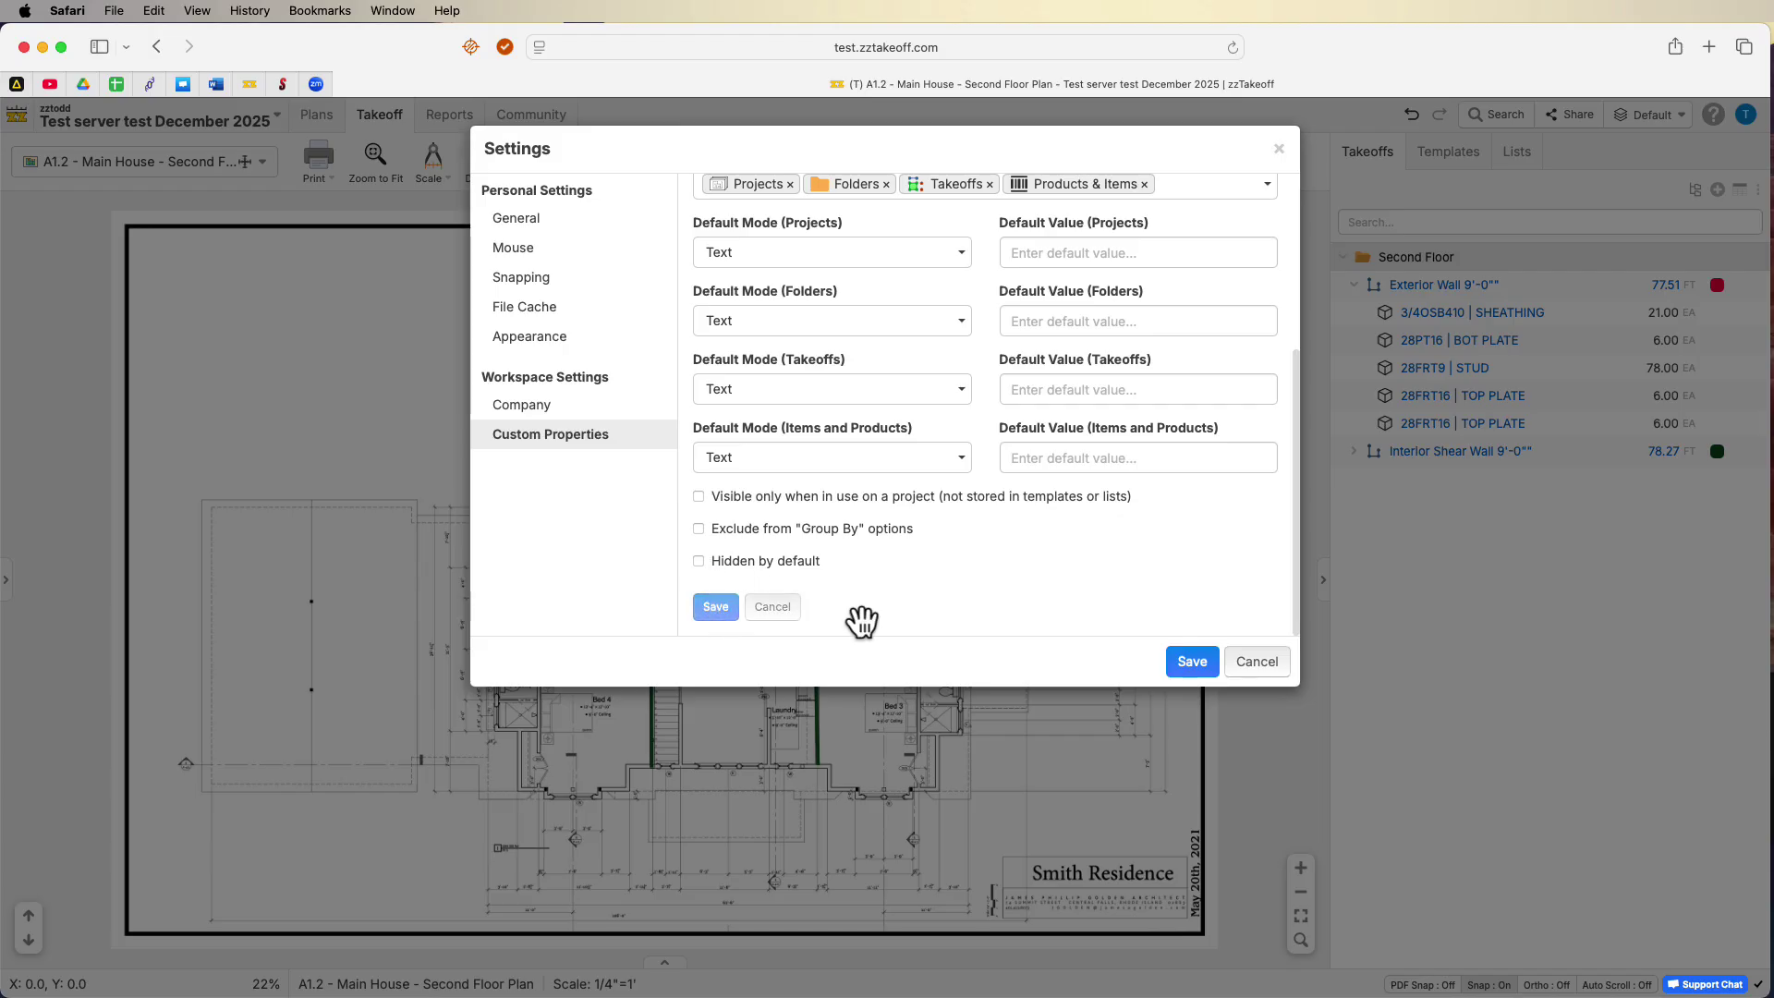
{"action": "left_click", "coordinate": [1191, 662]}
Set the current project's Video Folder Stuff property to 22222 and save the project.
{"action": "left_click", "coordinate": [276, 115]}
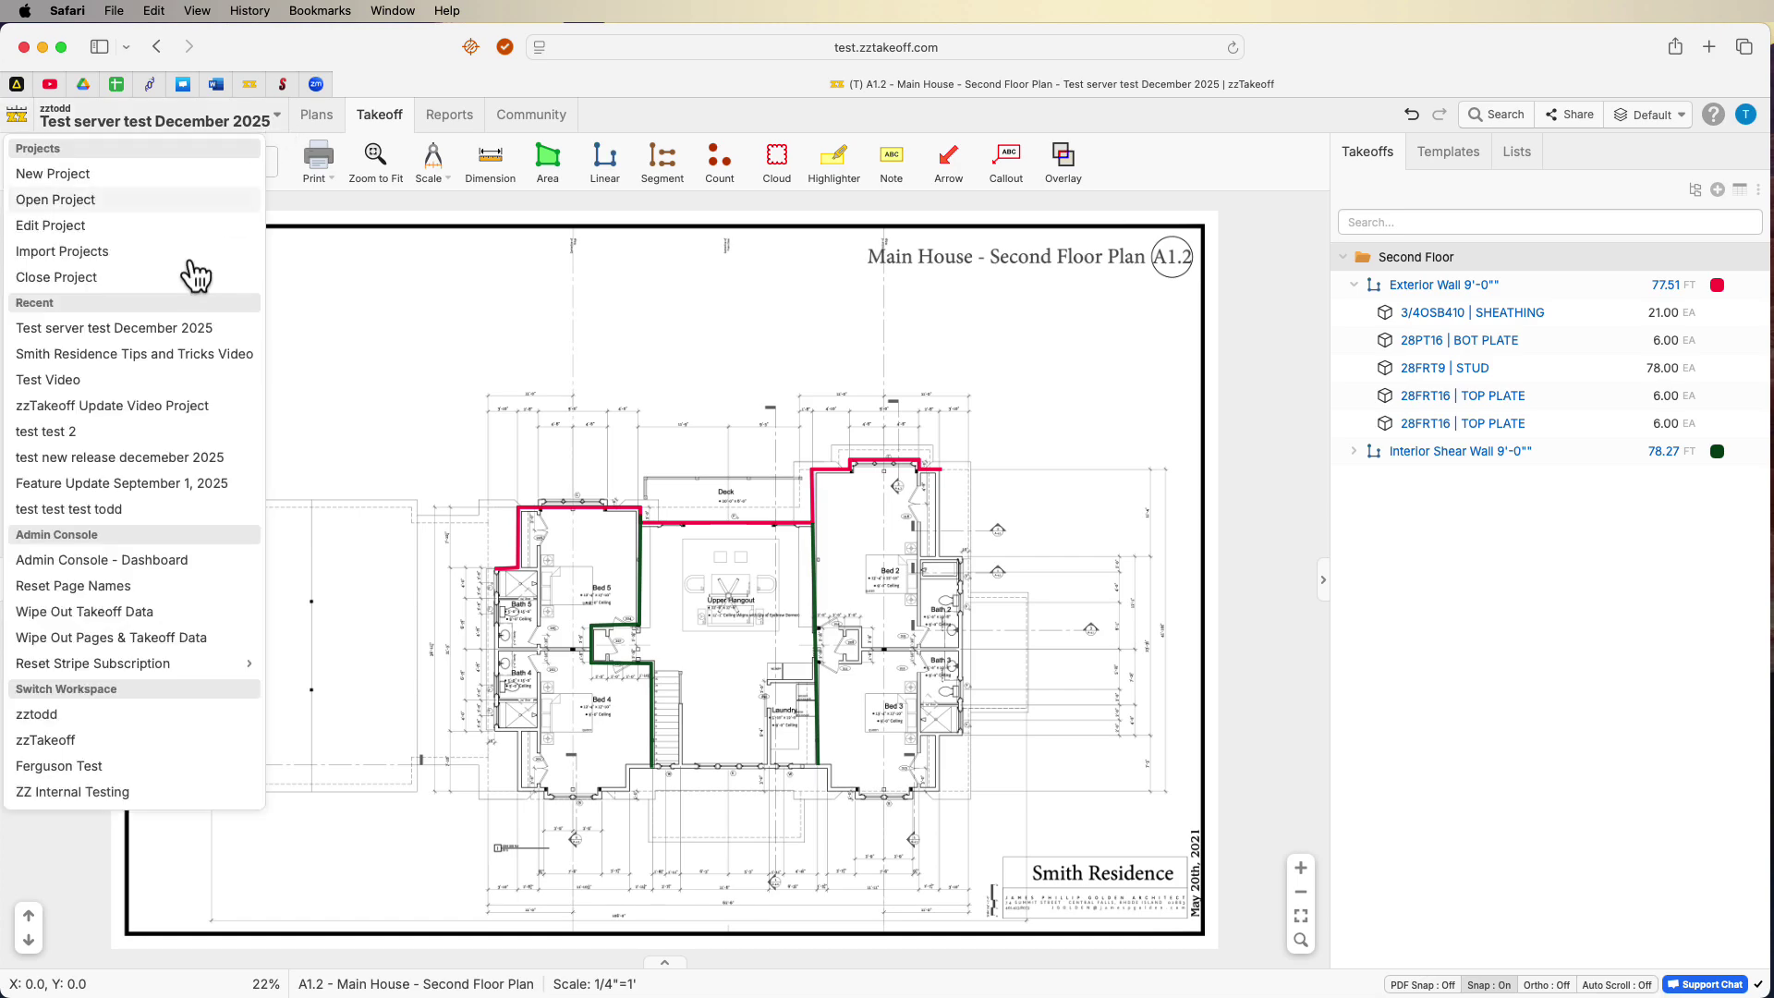
{"action": "left_click", "coordinate": [85, 231]}
{"action": "scroll", "coordinate": [661, 782], "scroll_direction": "down", "scroll_amount": 10}
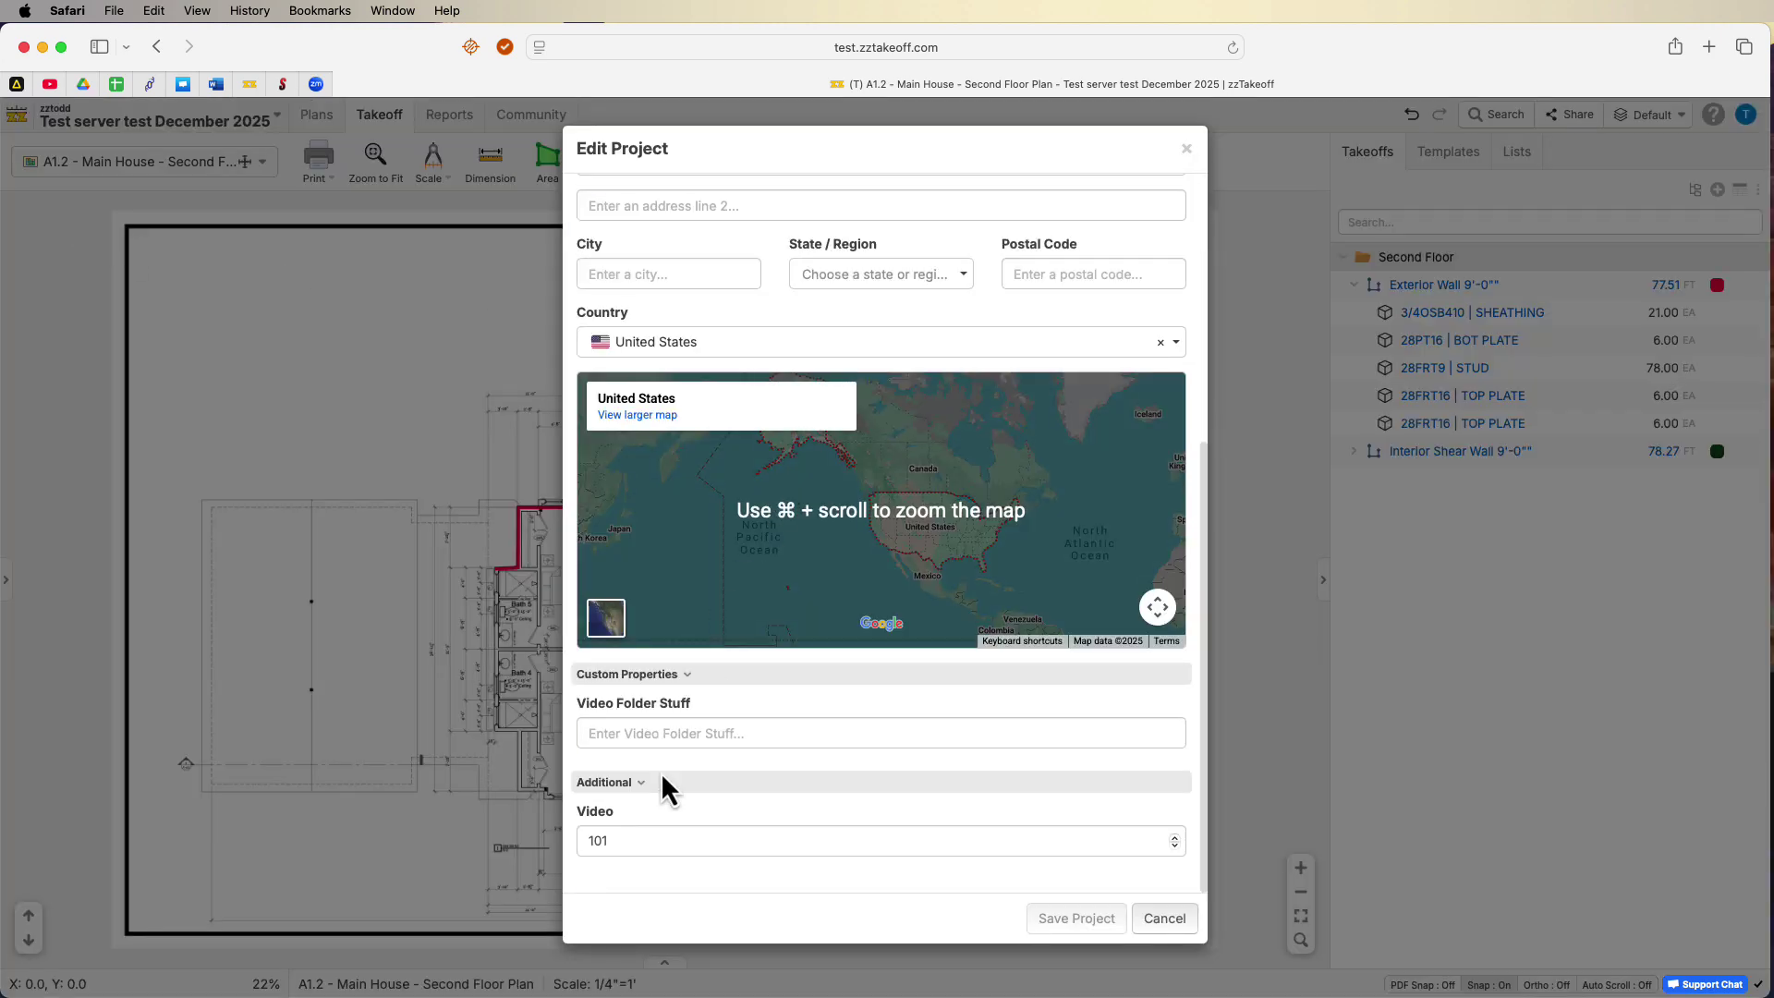
{"action": "left_click", "coordinate": [654, 732]}
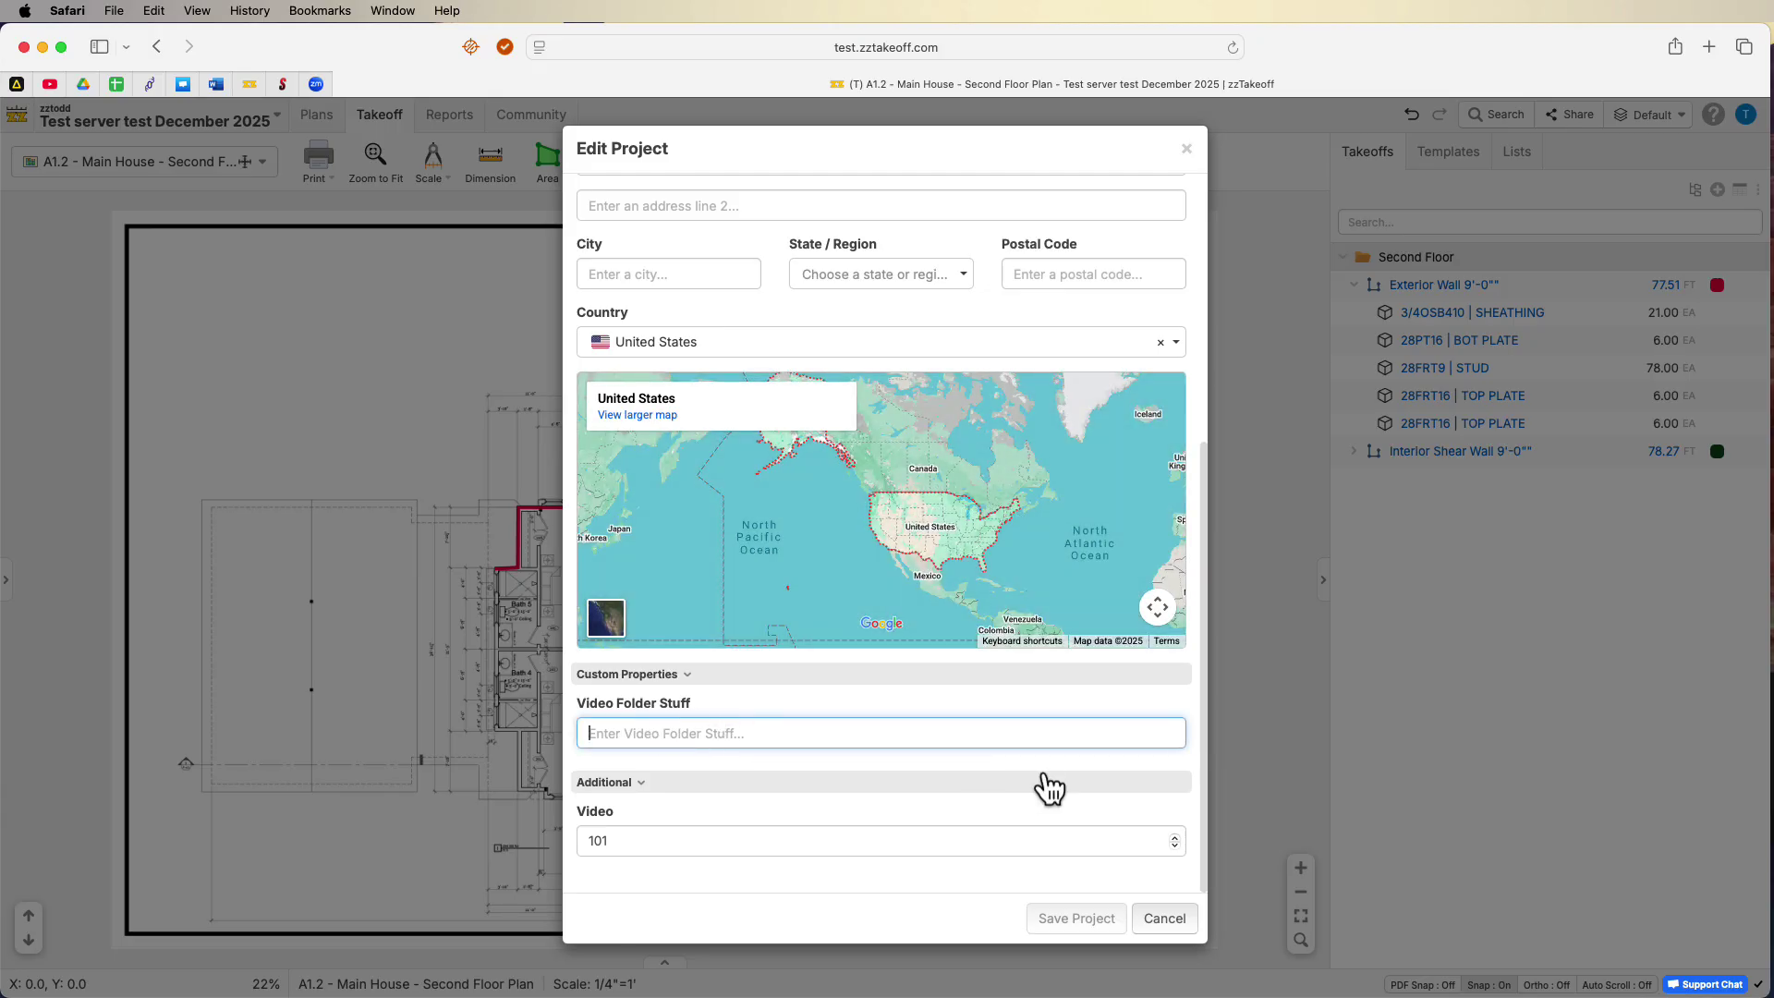
{"action": "type", "text": "222"}
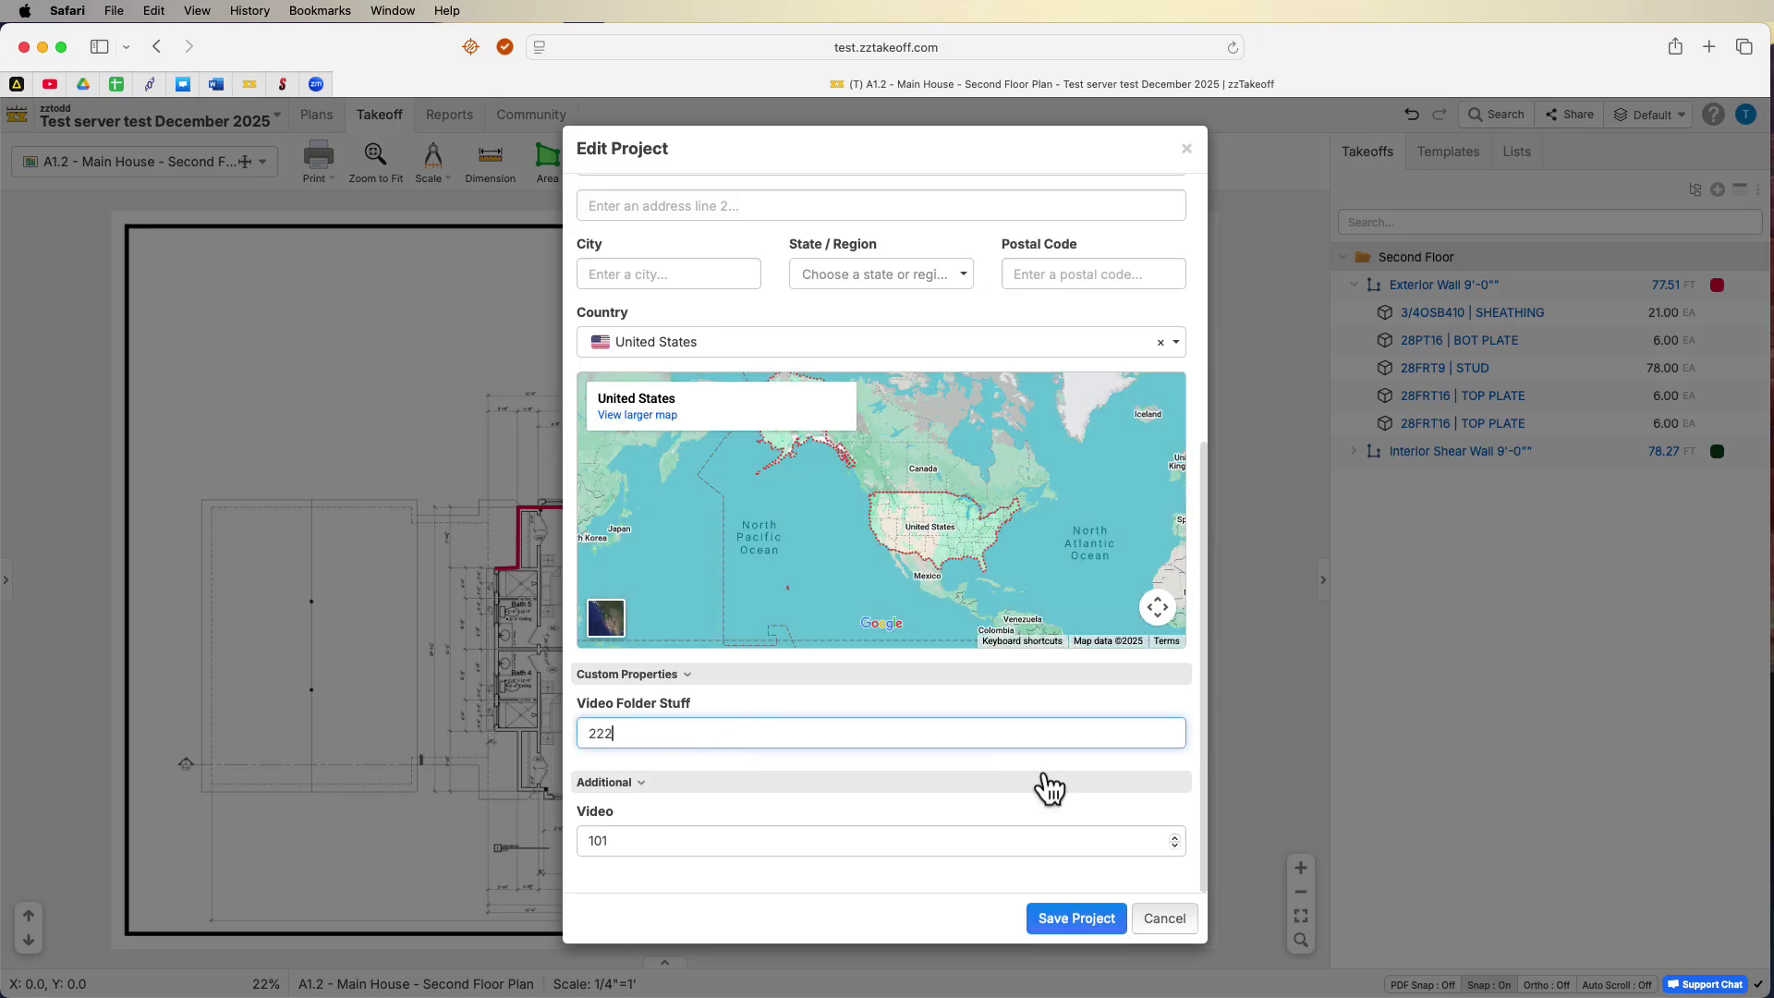
{"action": "type", "text": "22"}
{"action": "left_click", "coordinate": [635, 784]}
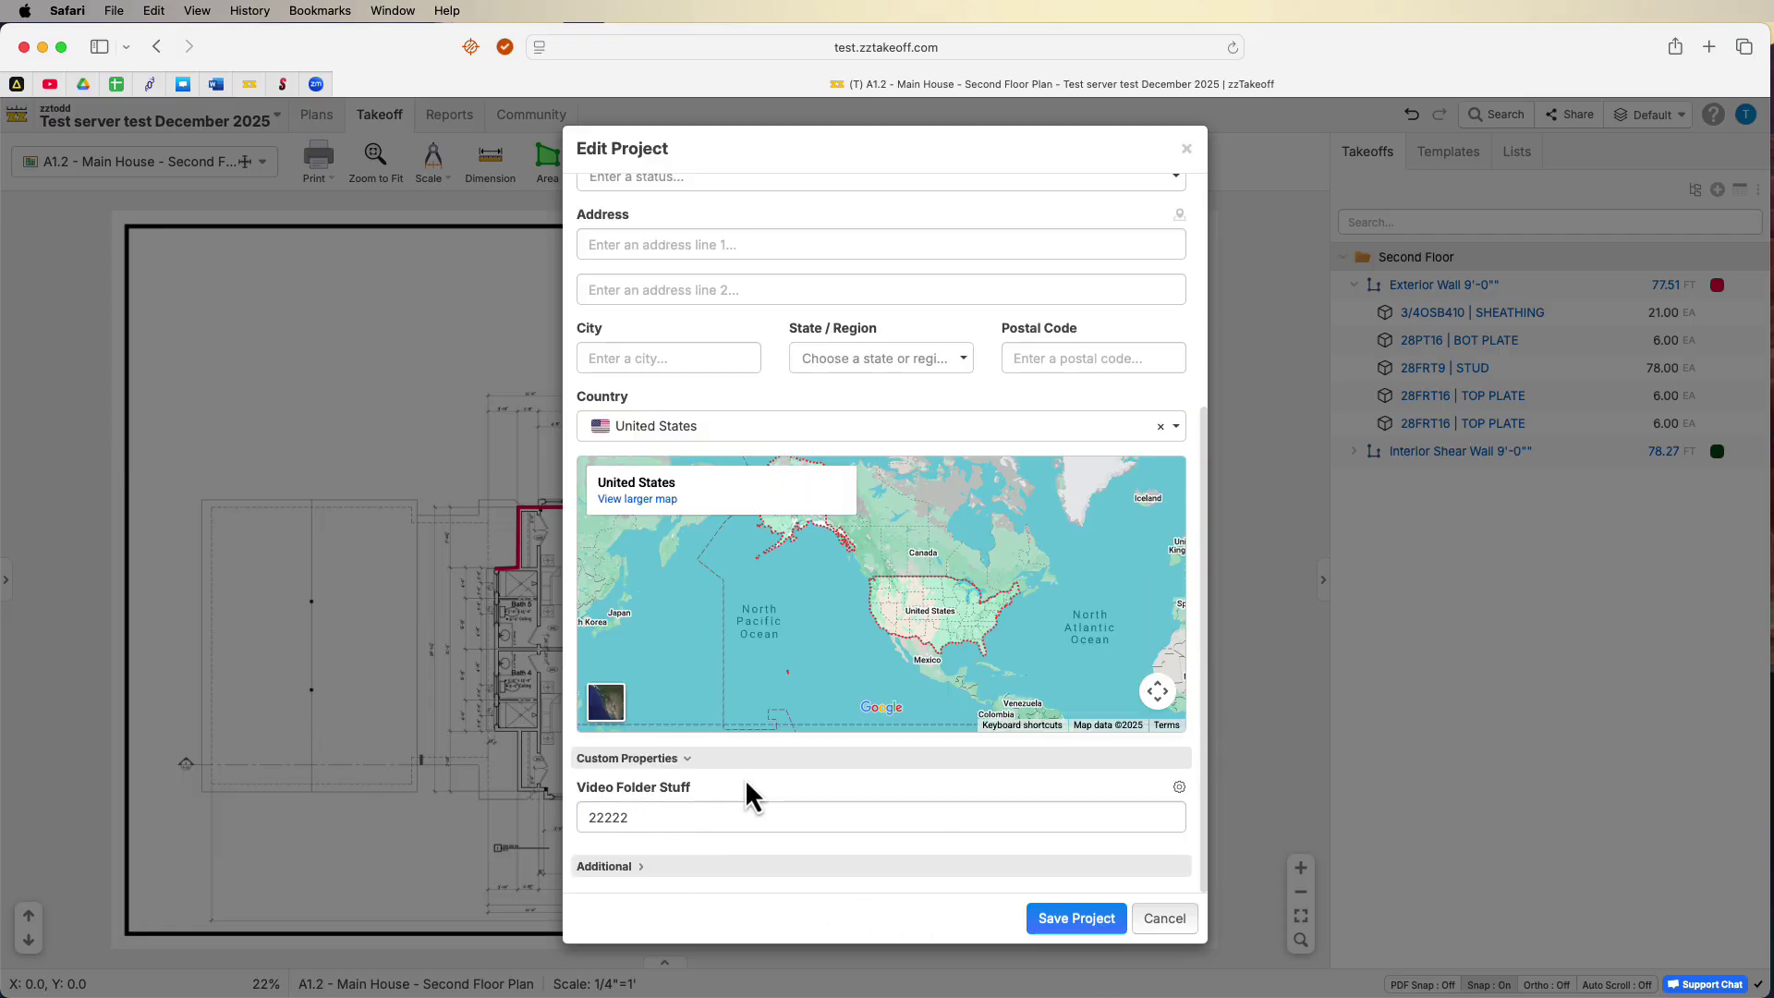
{"action": "left_click", "coordinate": [1071, 919]}
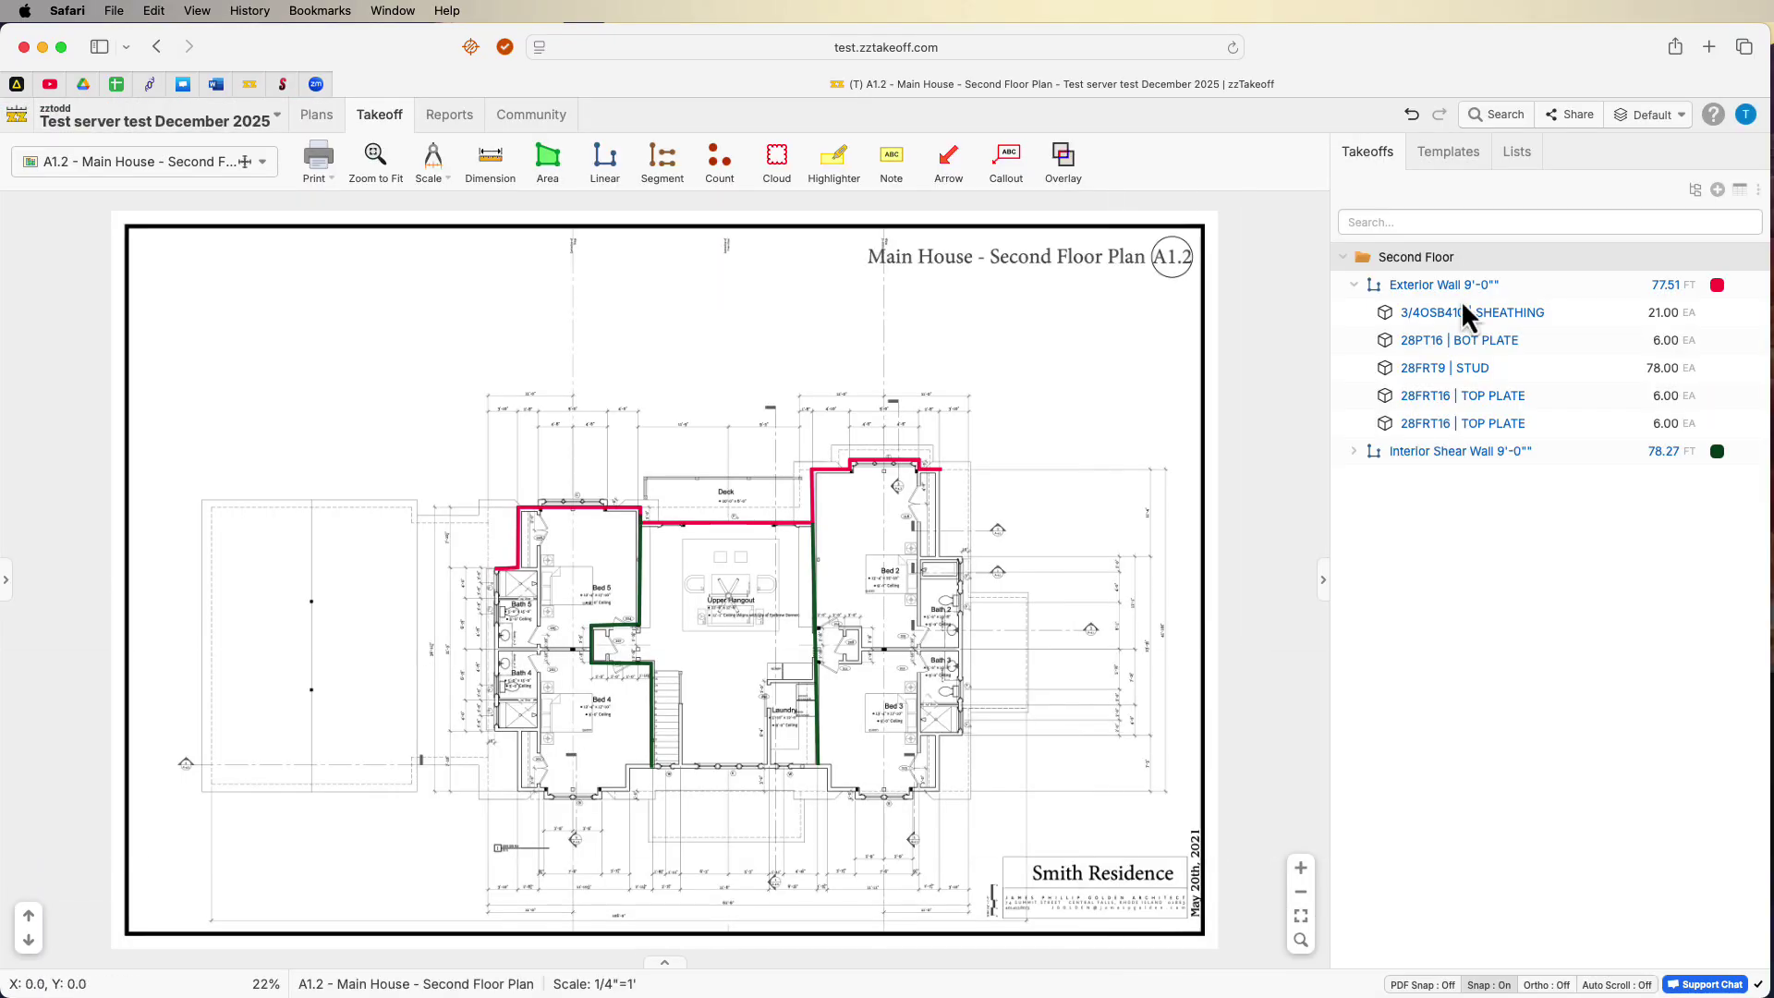
Set the Second Floor folder's Video Folder Stuff property to Inherit mode and save the folder.
{"action": "left_click", "coordinate": [1452, 255]}
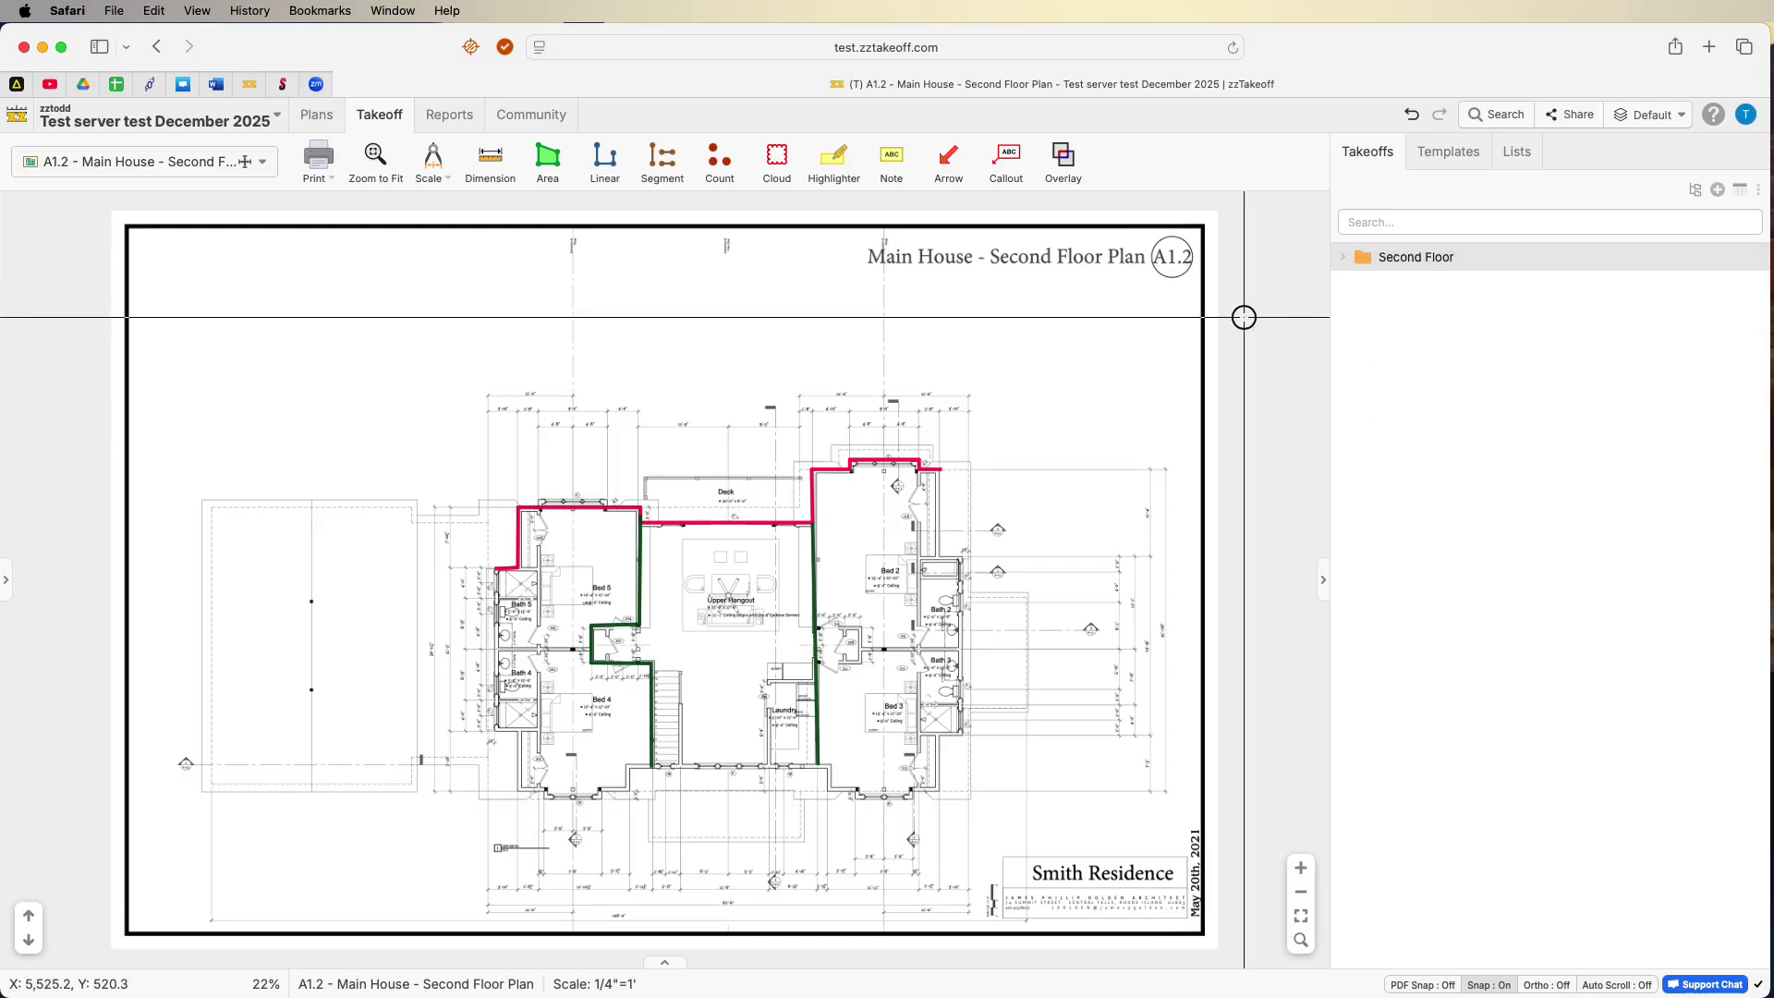
{"action": "right_click", "coordinate": [1446, 259]}
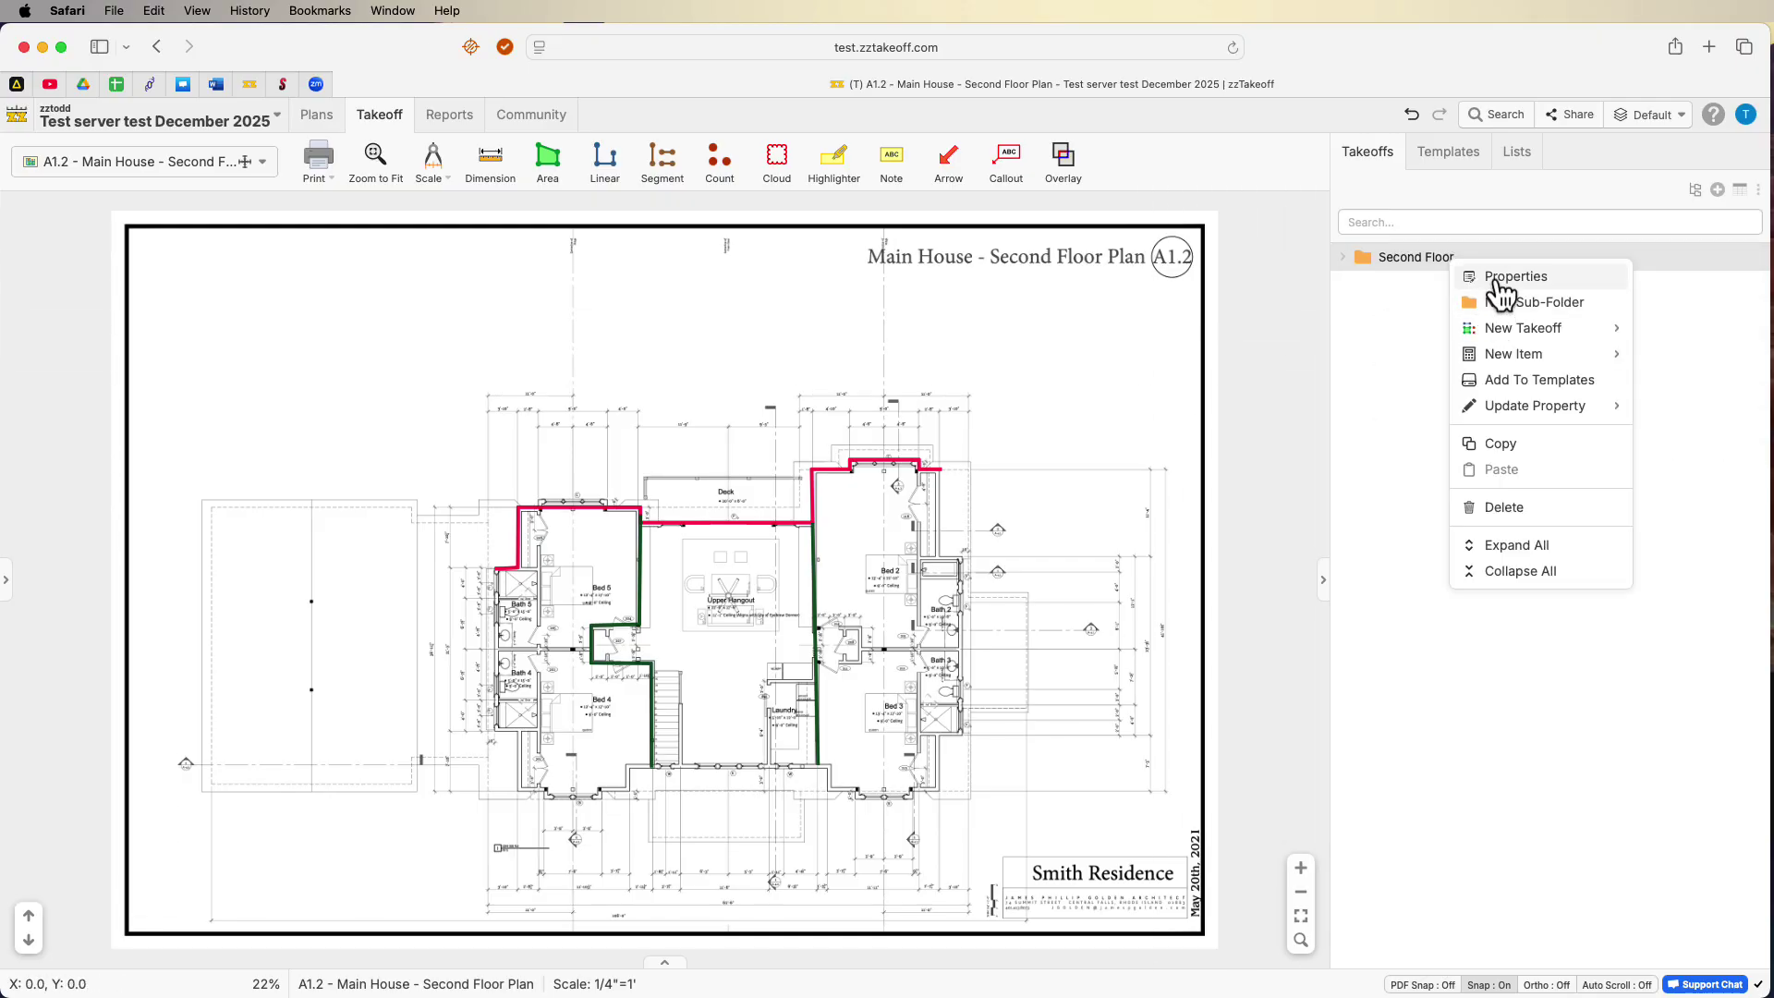
{"action": "left_click", "coordinate": [1506, 277]}
{"action": "left_click", "coordinate": [970, 416]}
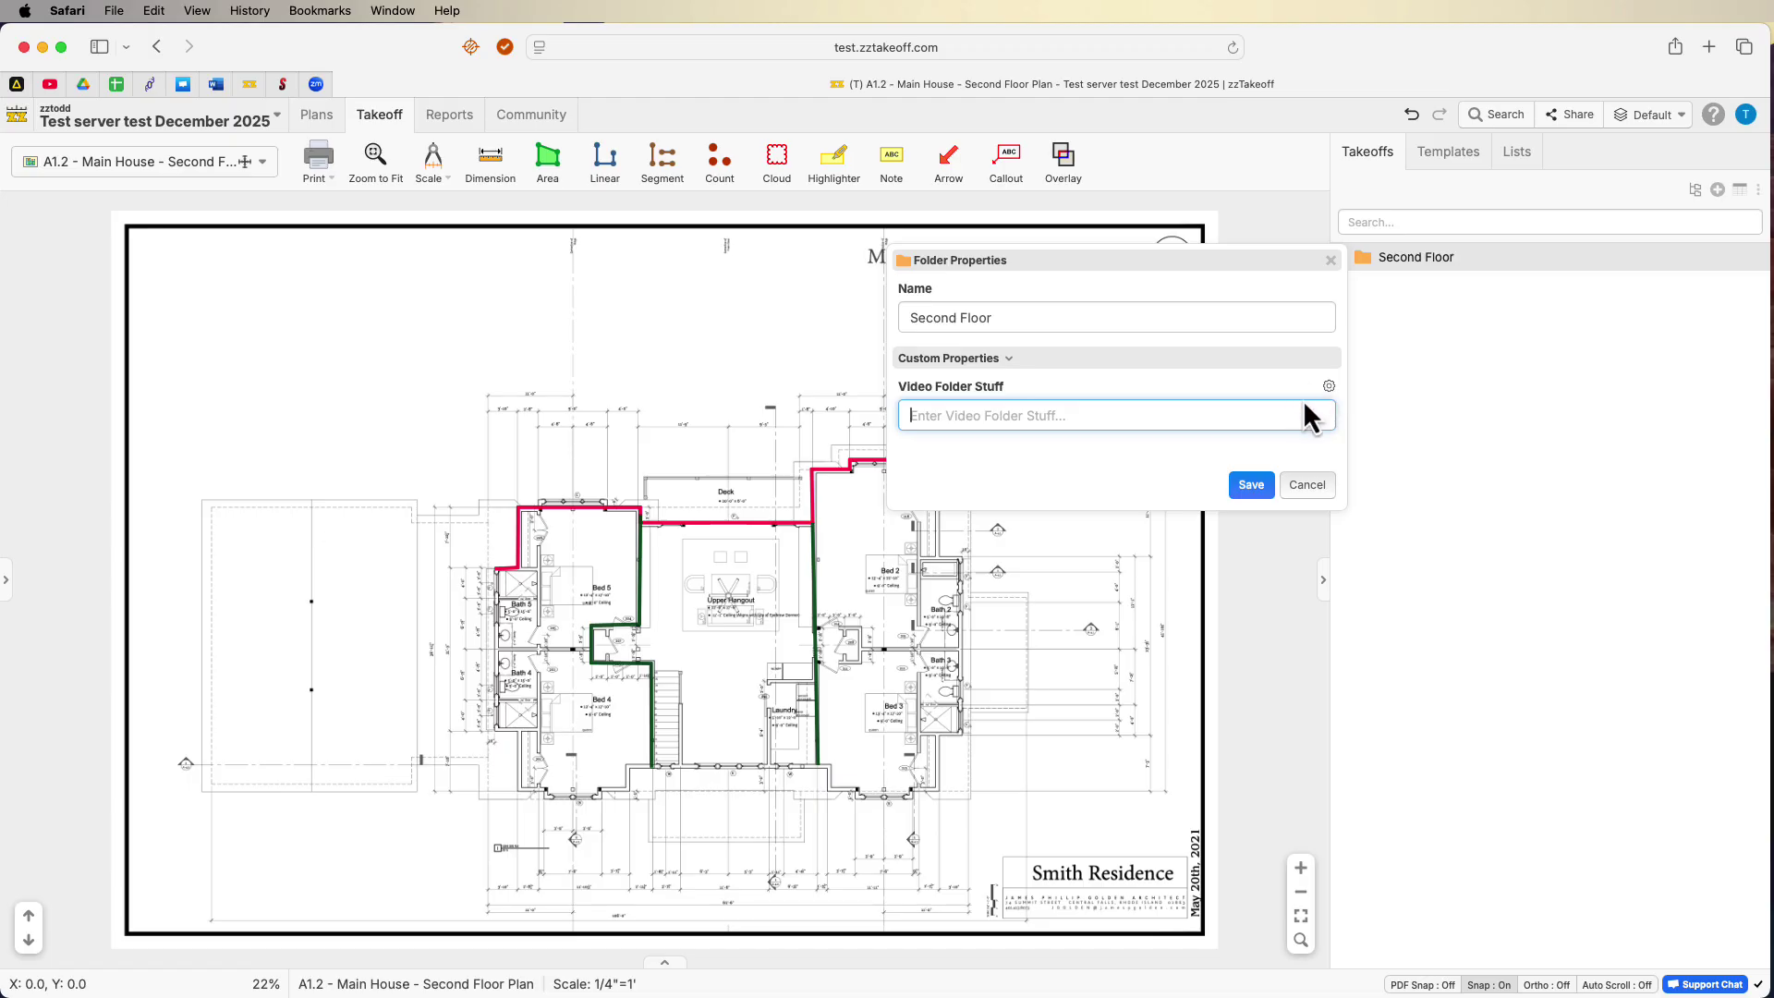
{"action": "left_click", "coordinate": [1328, 387]}
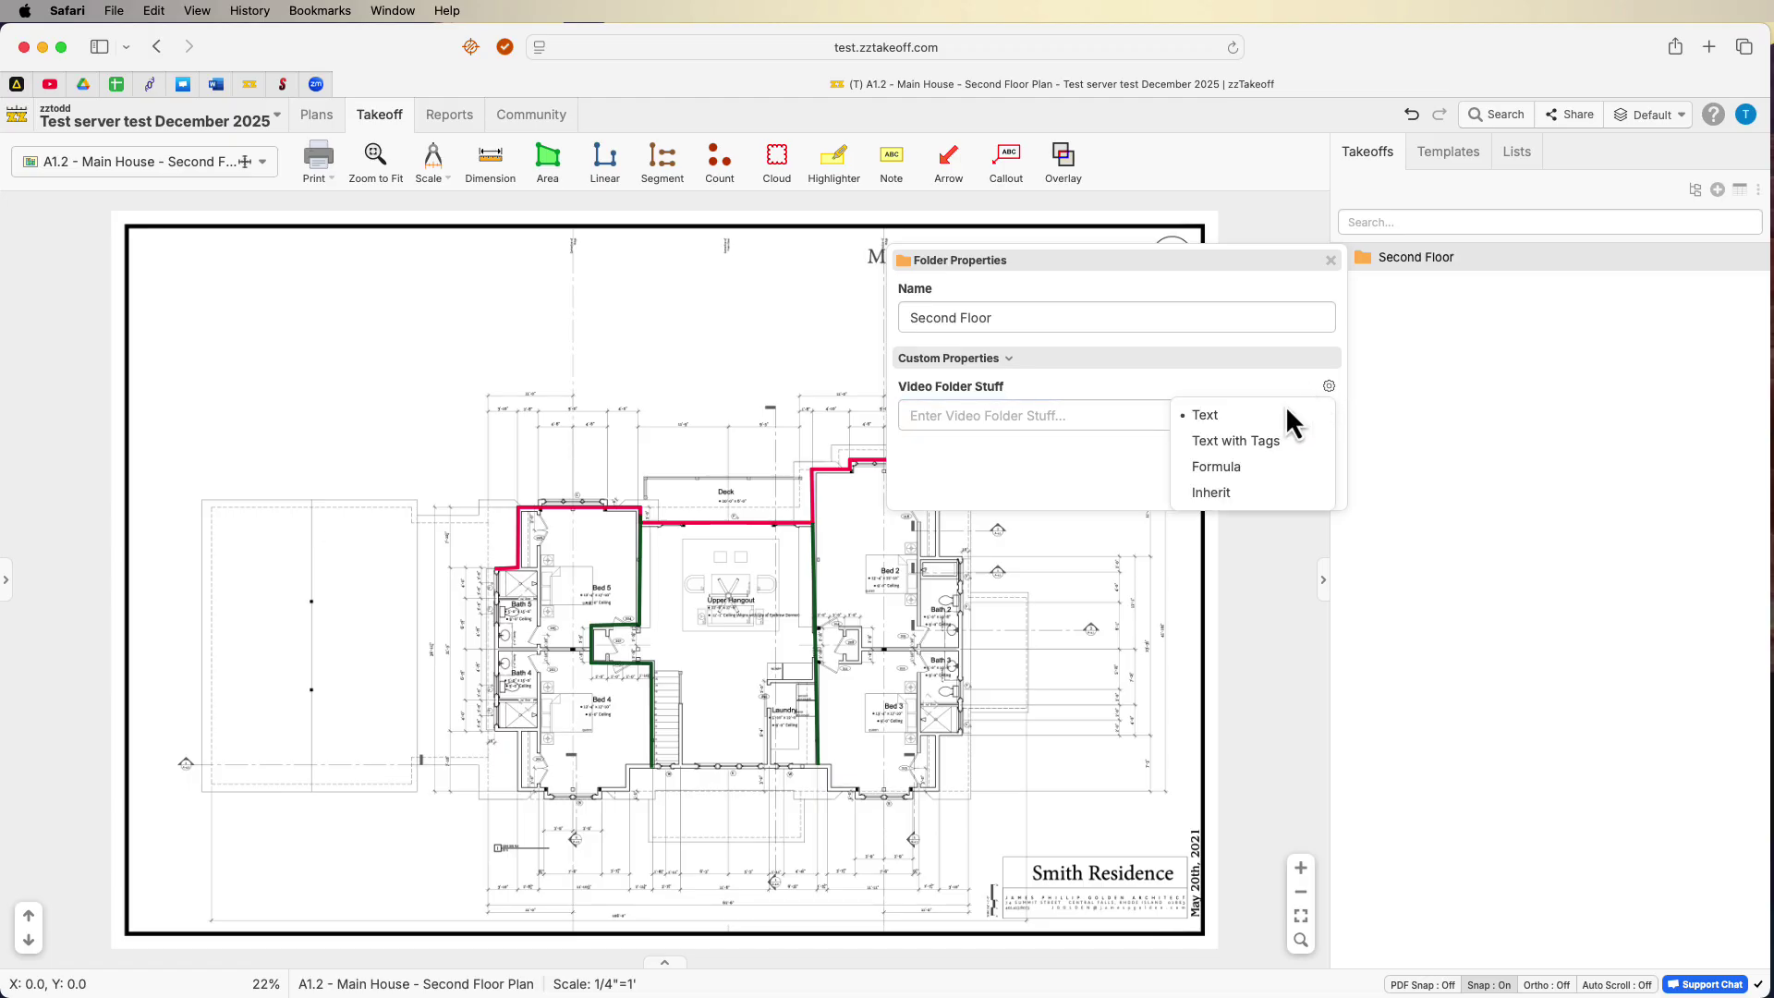
{"action": "left_click", "coordinate": [1211, 493]}
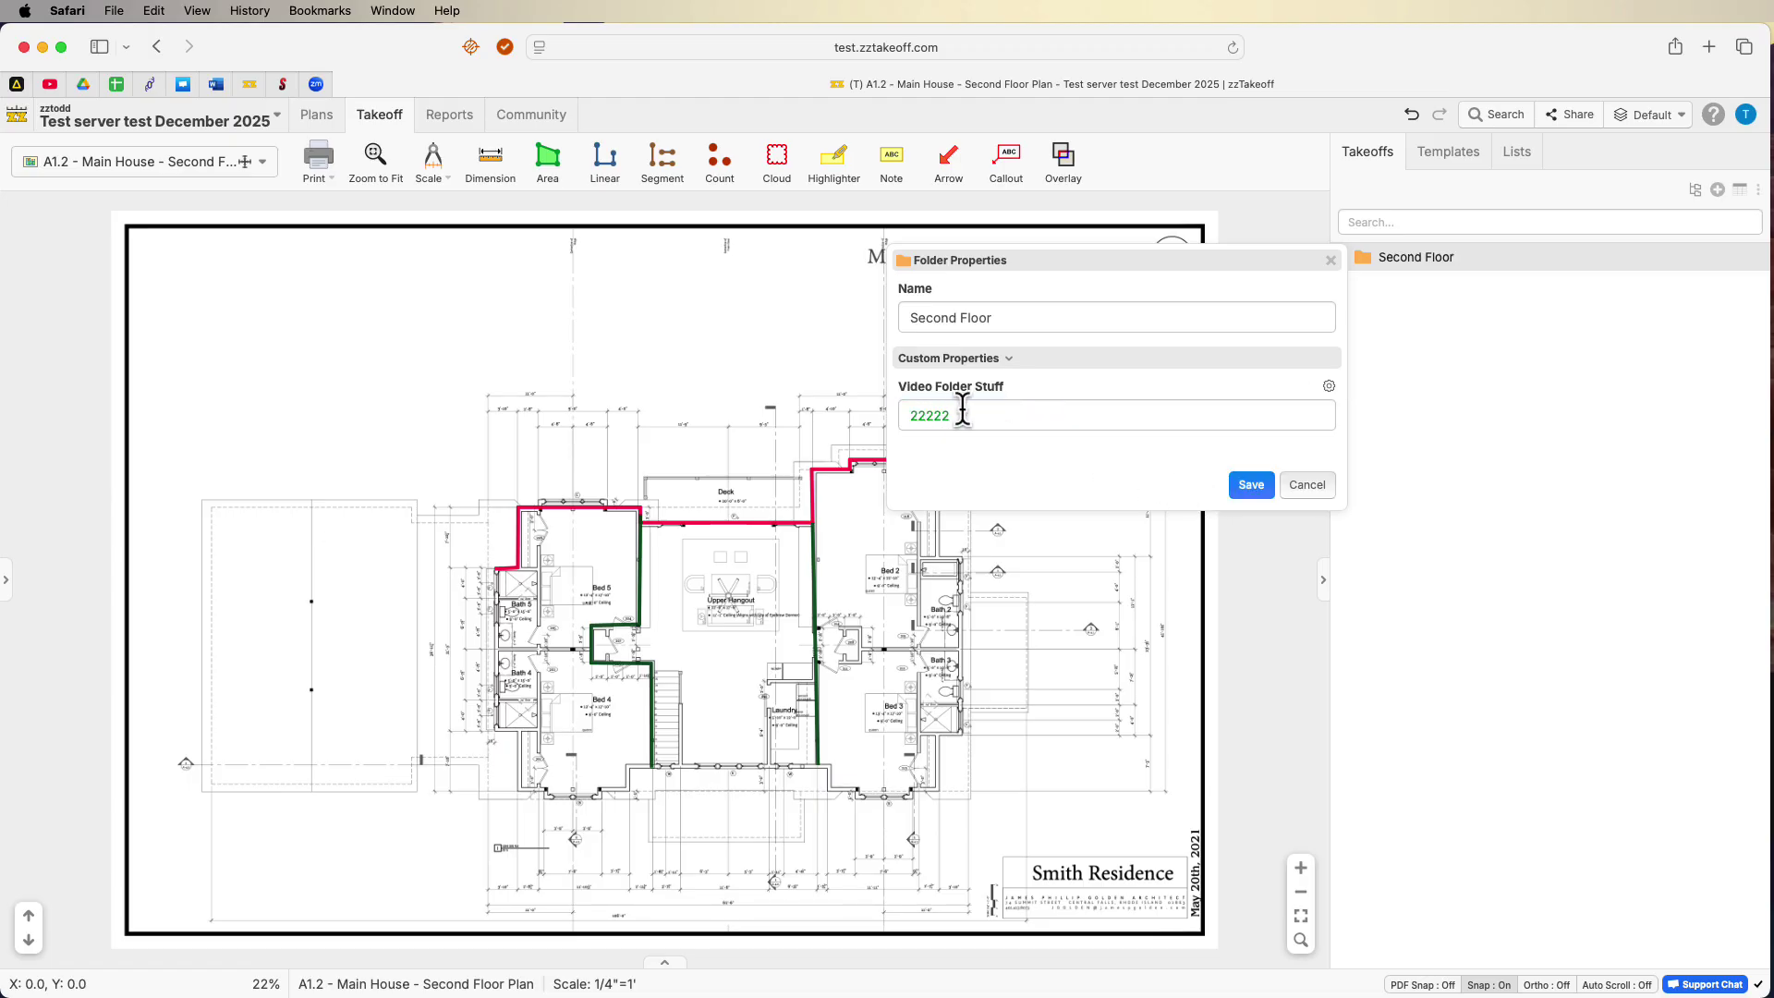
{"action": "left_click", "coordinate": [1263, 490]}
Set the Exterior Wall takeoff's Video Folder Stuff property to Inherit mode and save the takeoff.
{"action": "left_click", "coordinate": [1344, 258]}
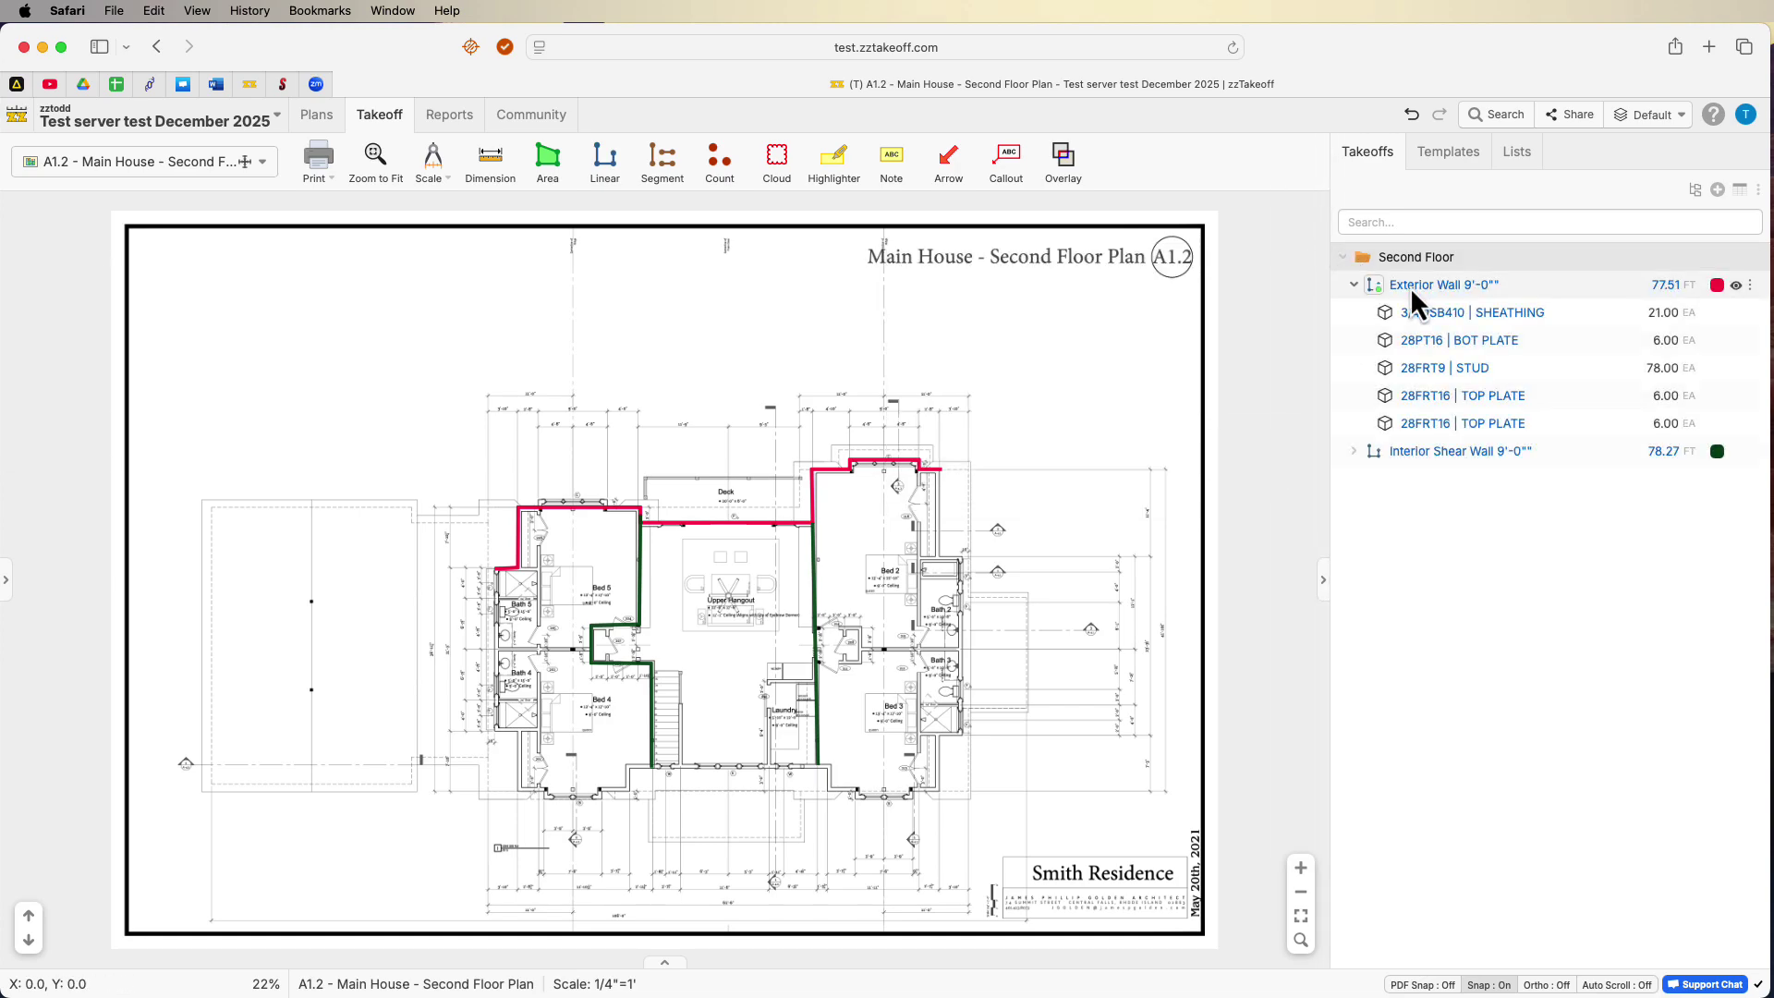
{"action": "double_click", "coordinate": [1441, 288]}
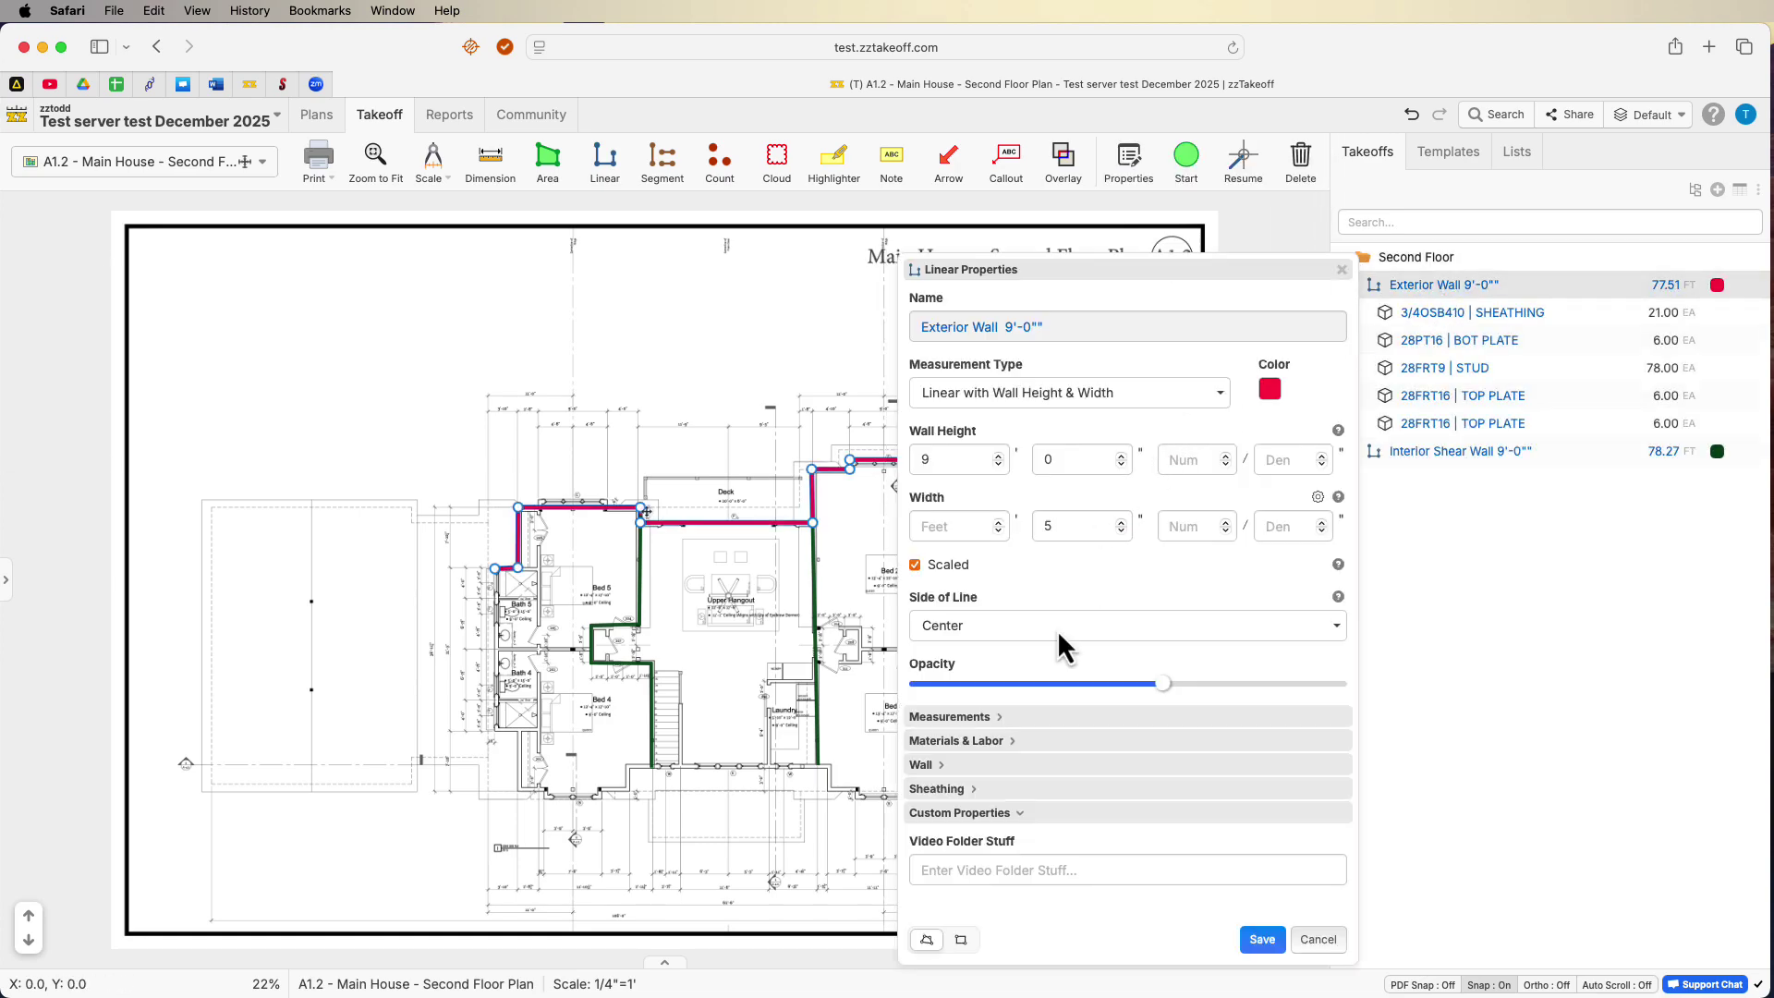
{"action": "left_click", "coordinate": [997, 870]}
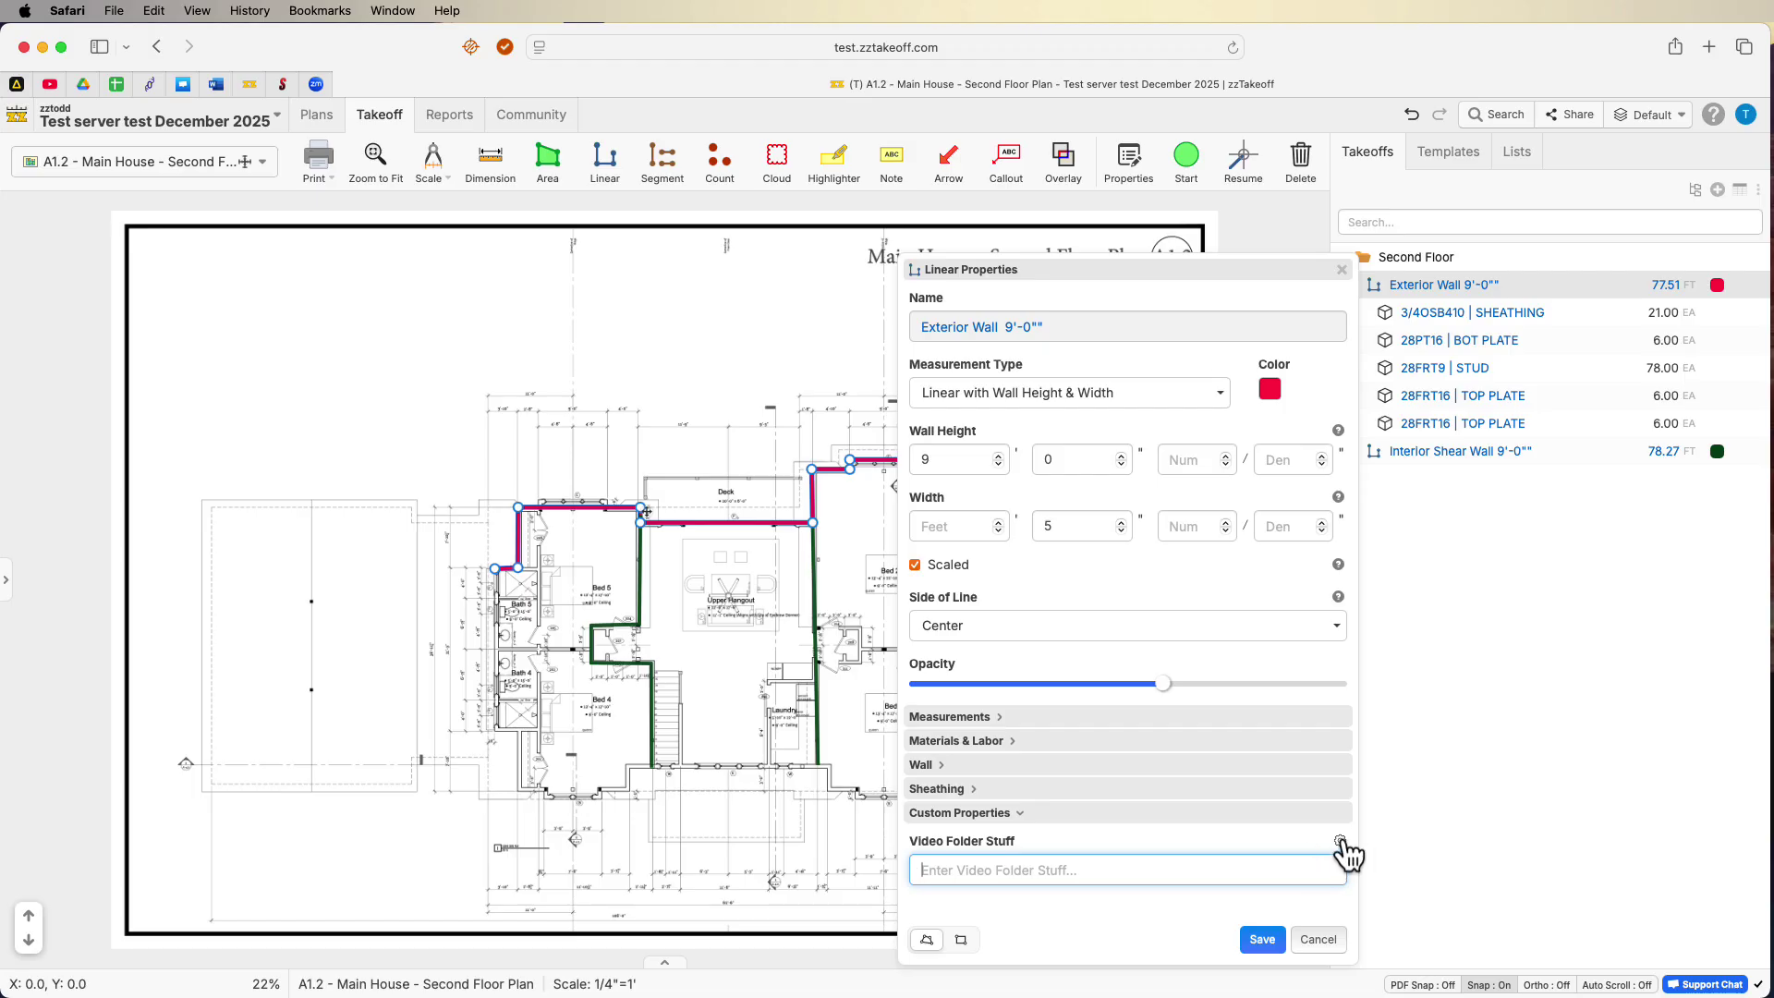
{"action": "left_click", "coordinate": [1340, 844]}
{"action": "left_click", "coordinate": [1225, 942]}
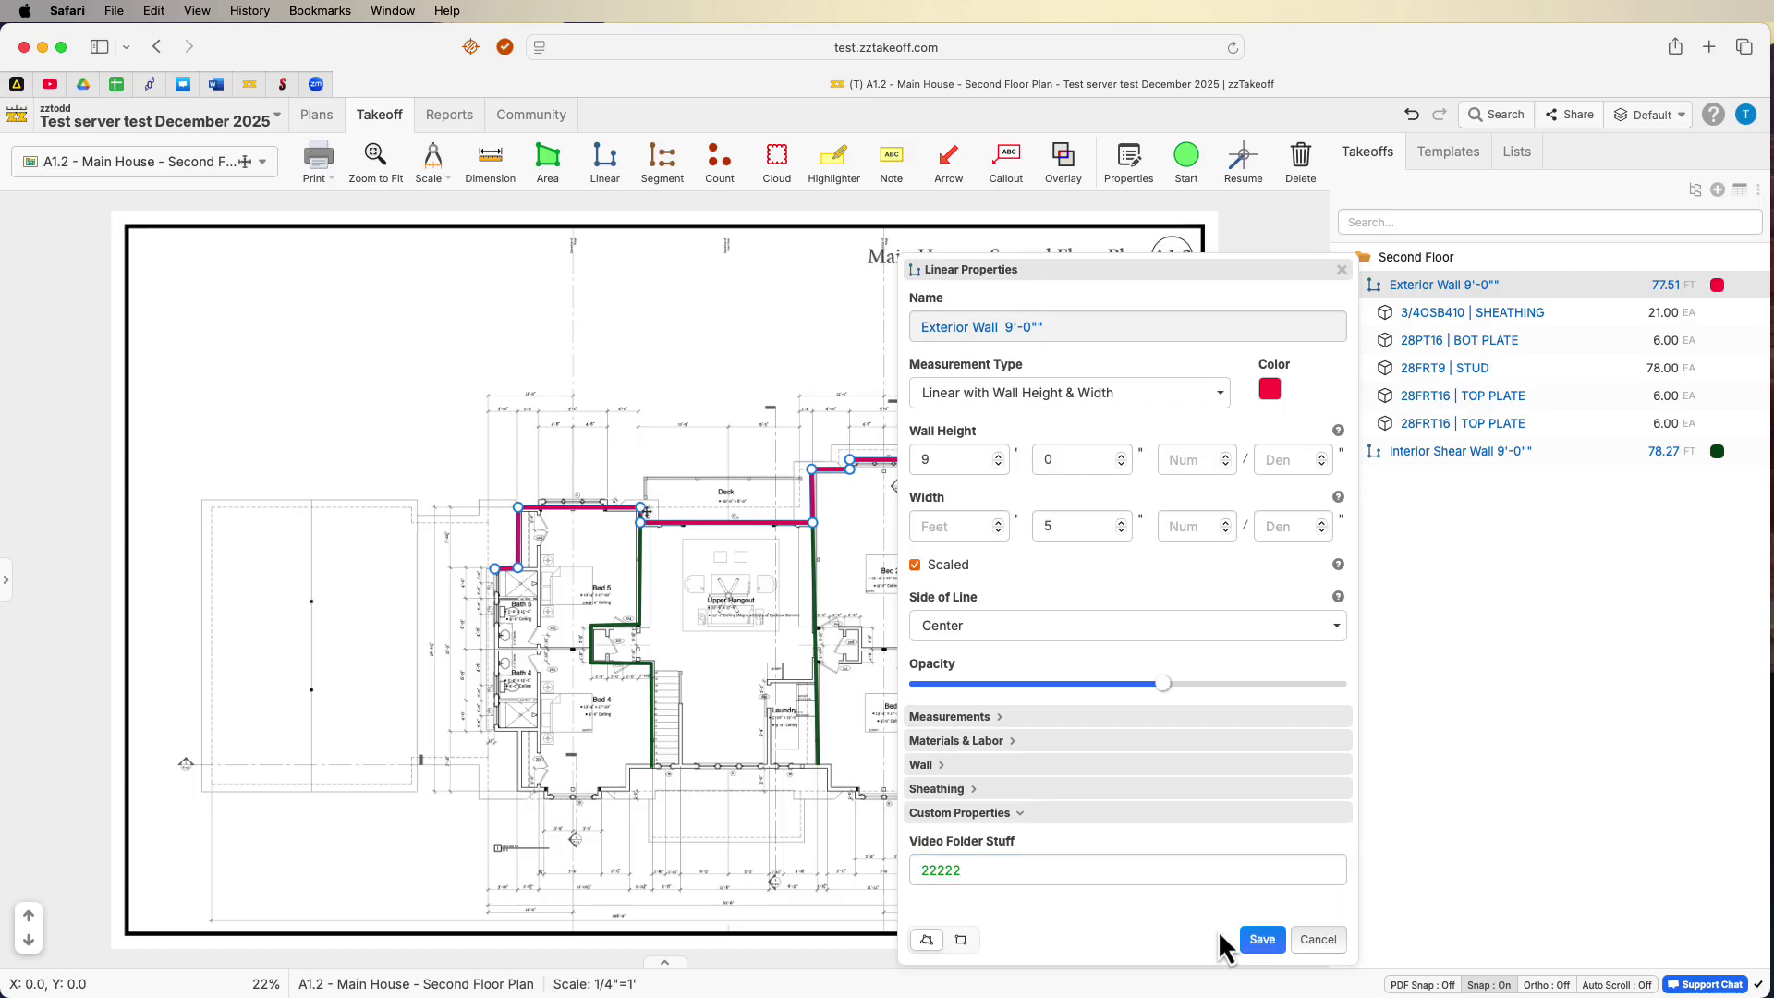
{"action": "left_click", "coordinate": [1264, 939]}
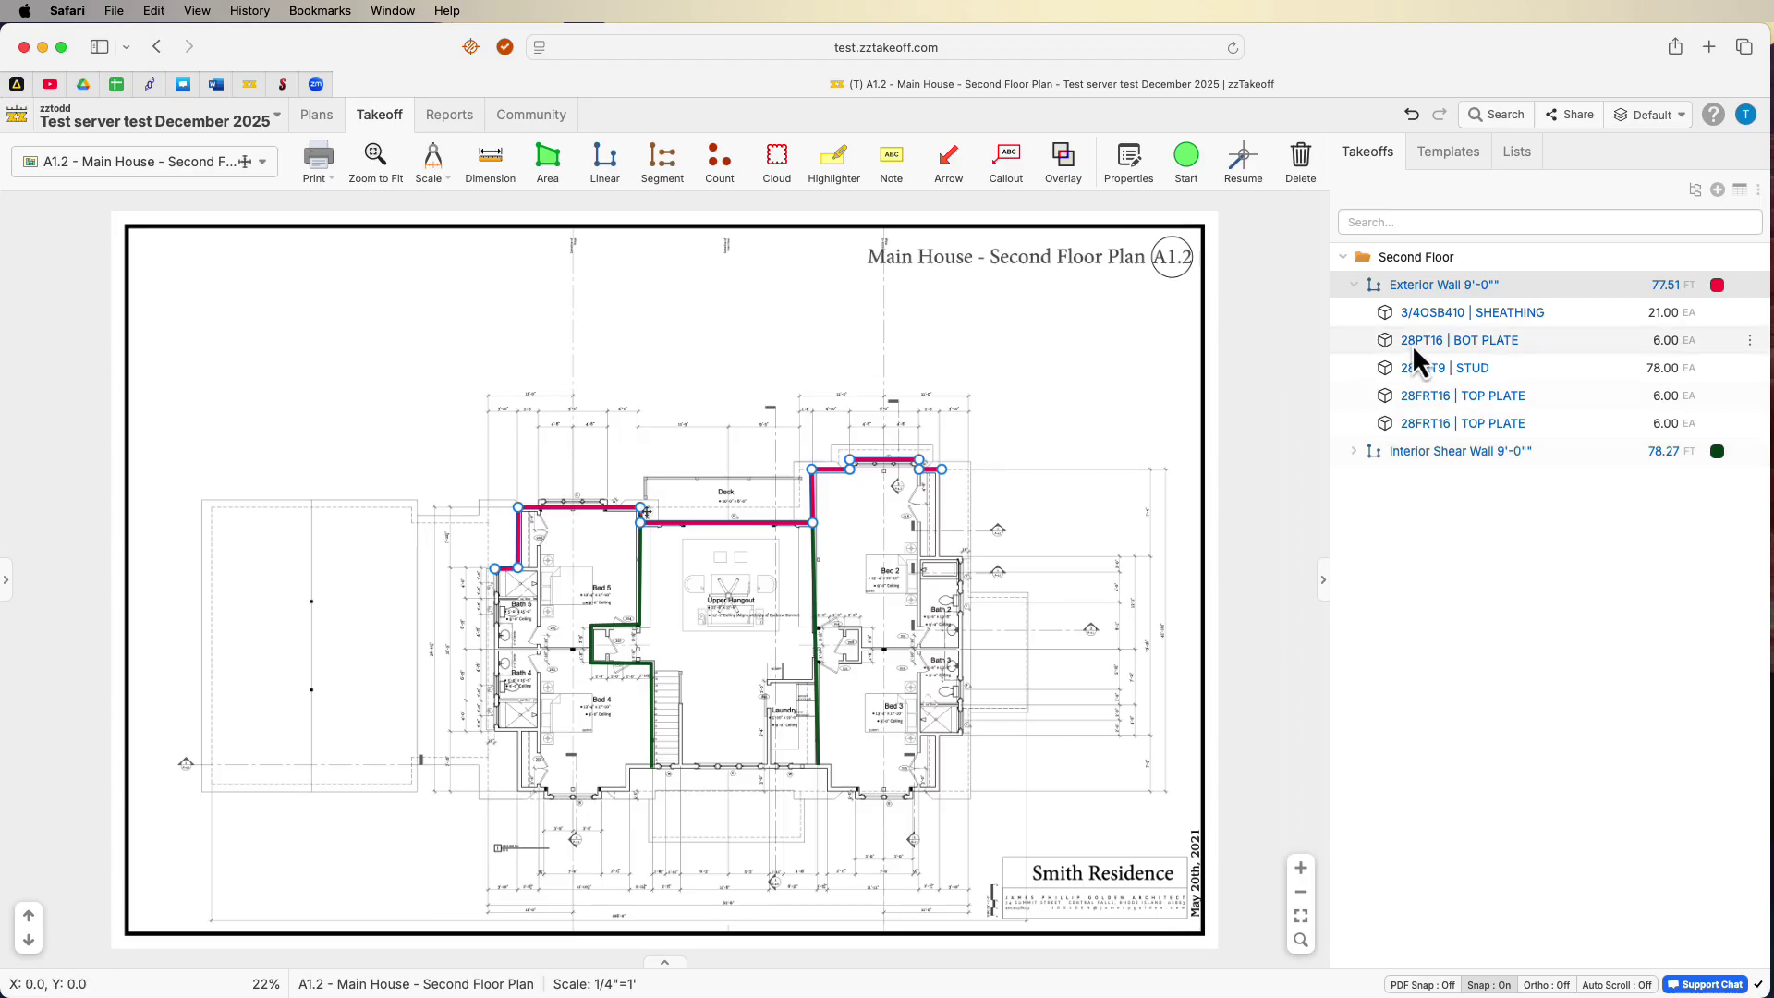
Set the current project's Video Folder Stuff property to 333333 and save the project.
{"action": "left_click", "coordinate": [275, 122]}
{"action": "left_click", "coordinate": [81, 226]}
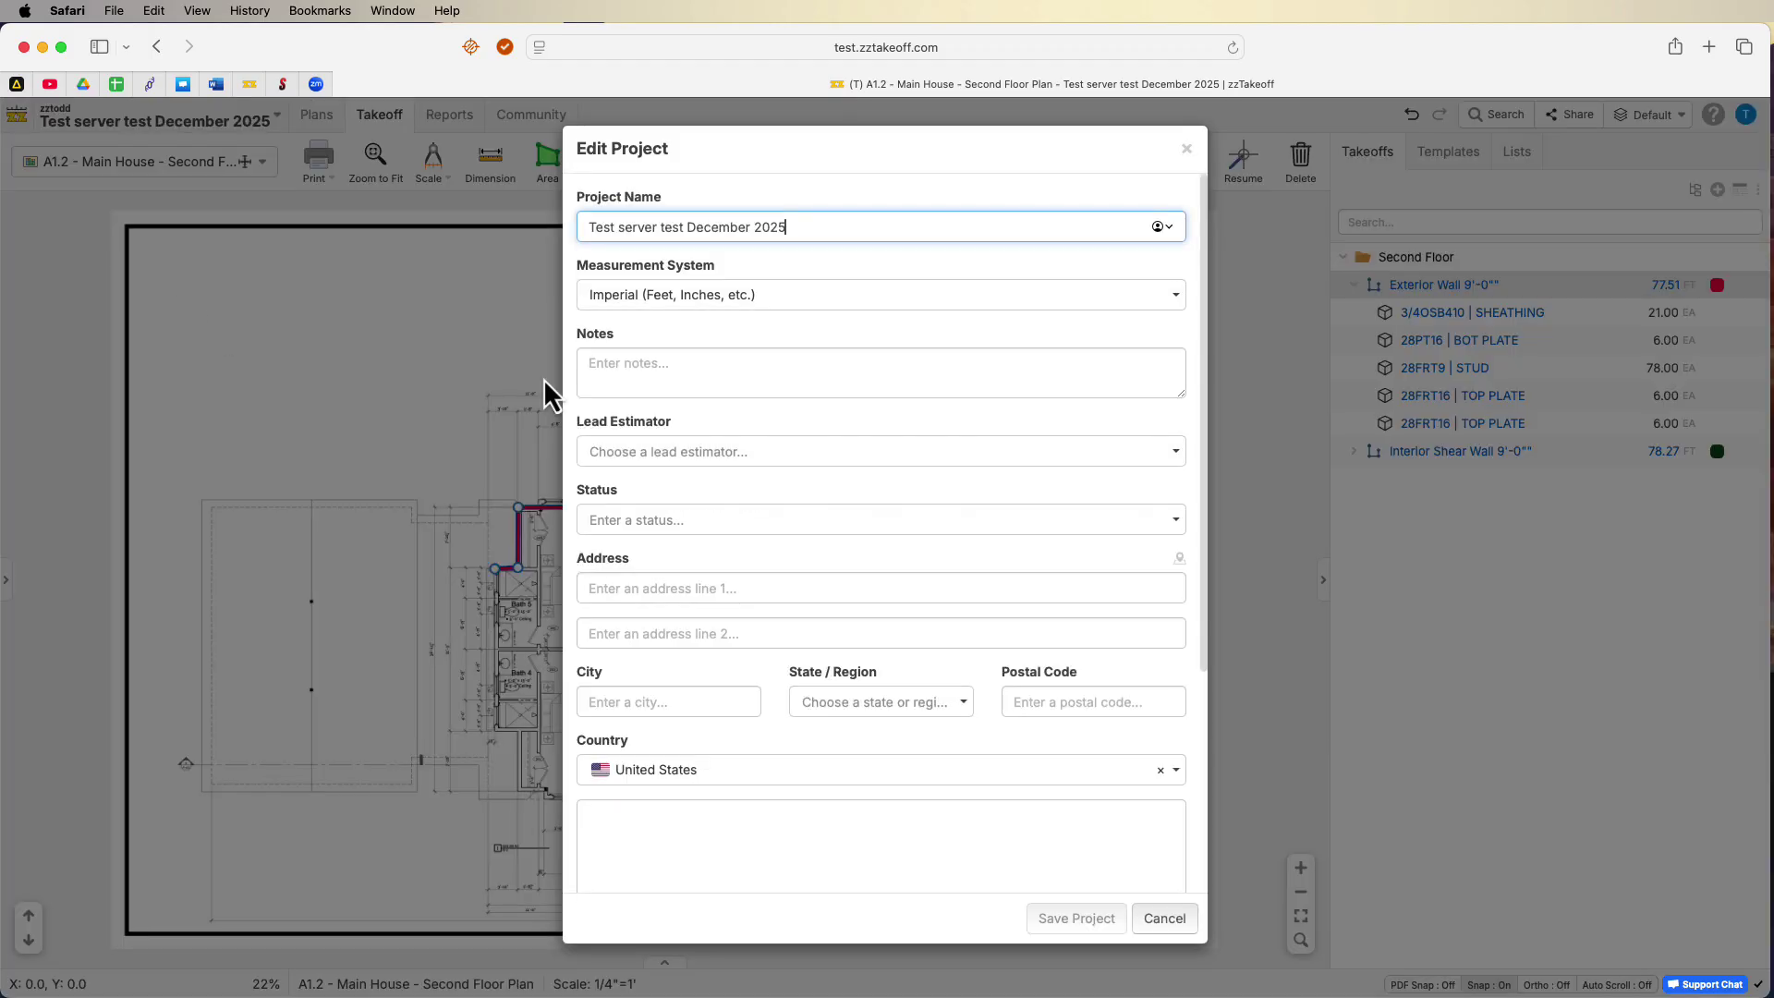
{"action": "scroll", "coordinate": [624, 580], "scroll_direction": "down", "scroll_amount": 5}
{"action": "left_click_drag", "start_coordinate": [630, 841], "coordinate": [561, 842]}
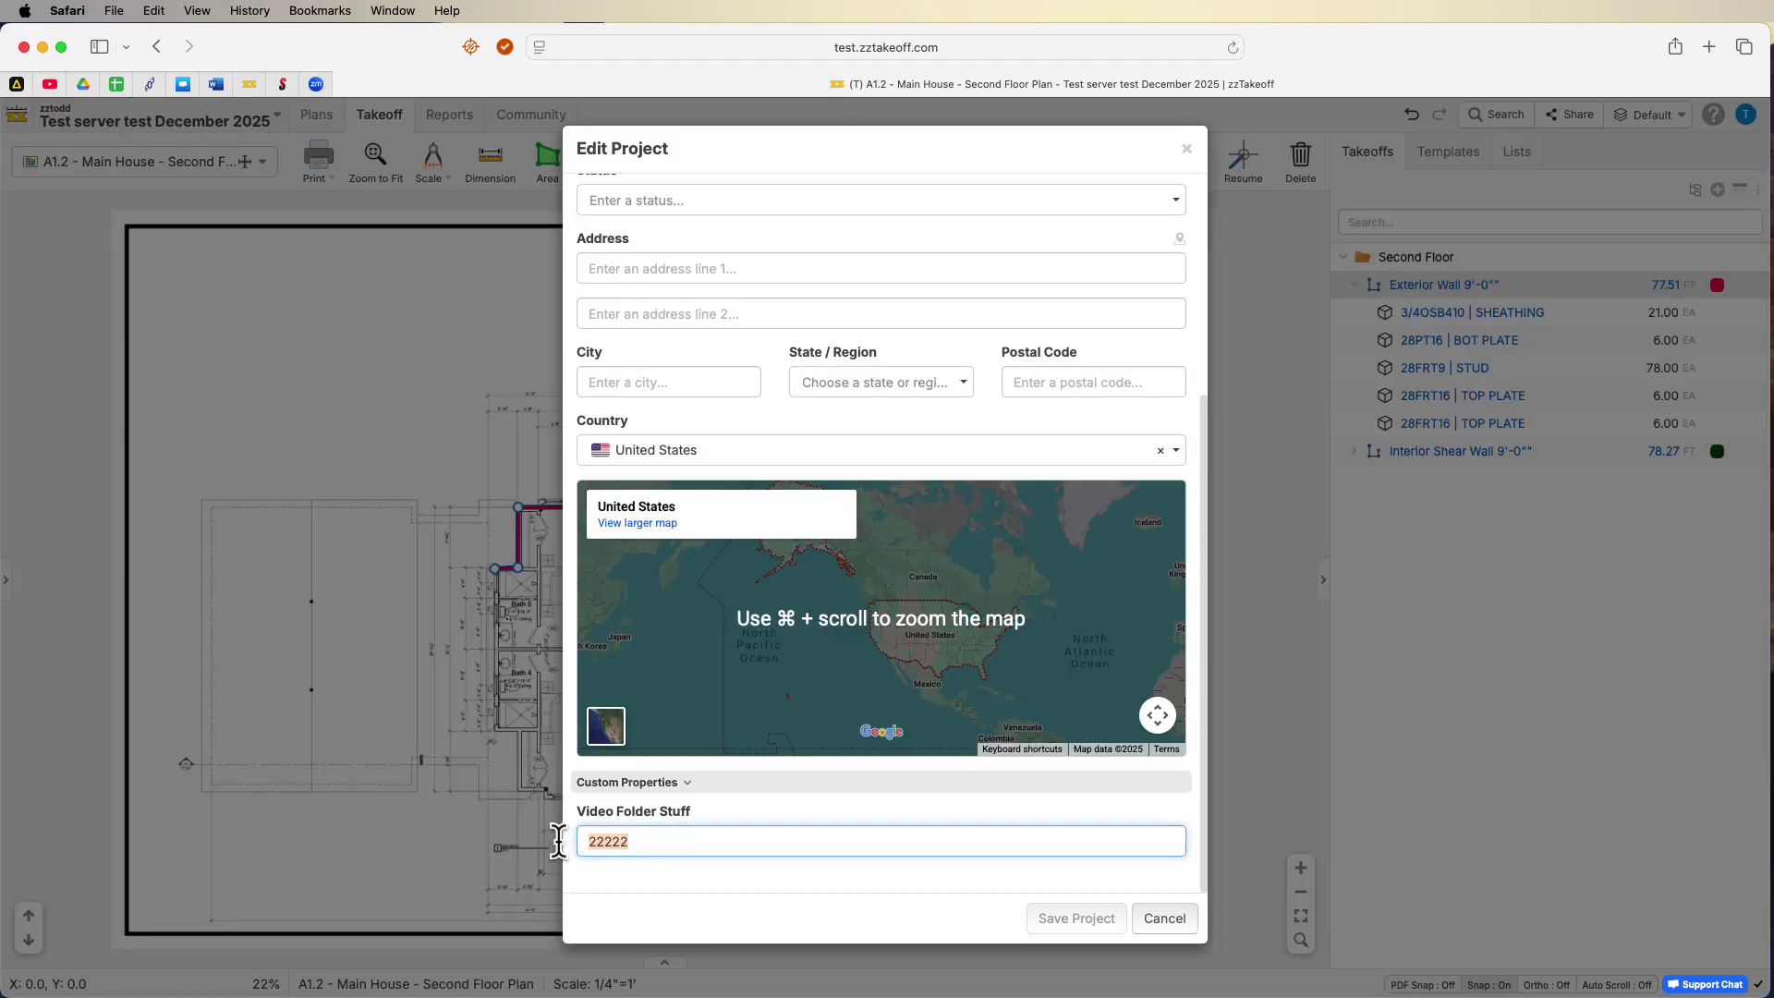
{"action": "type", "text": "33"}
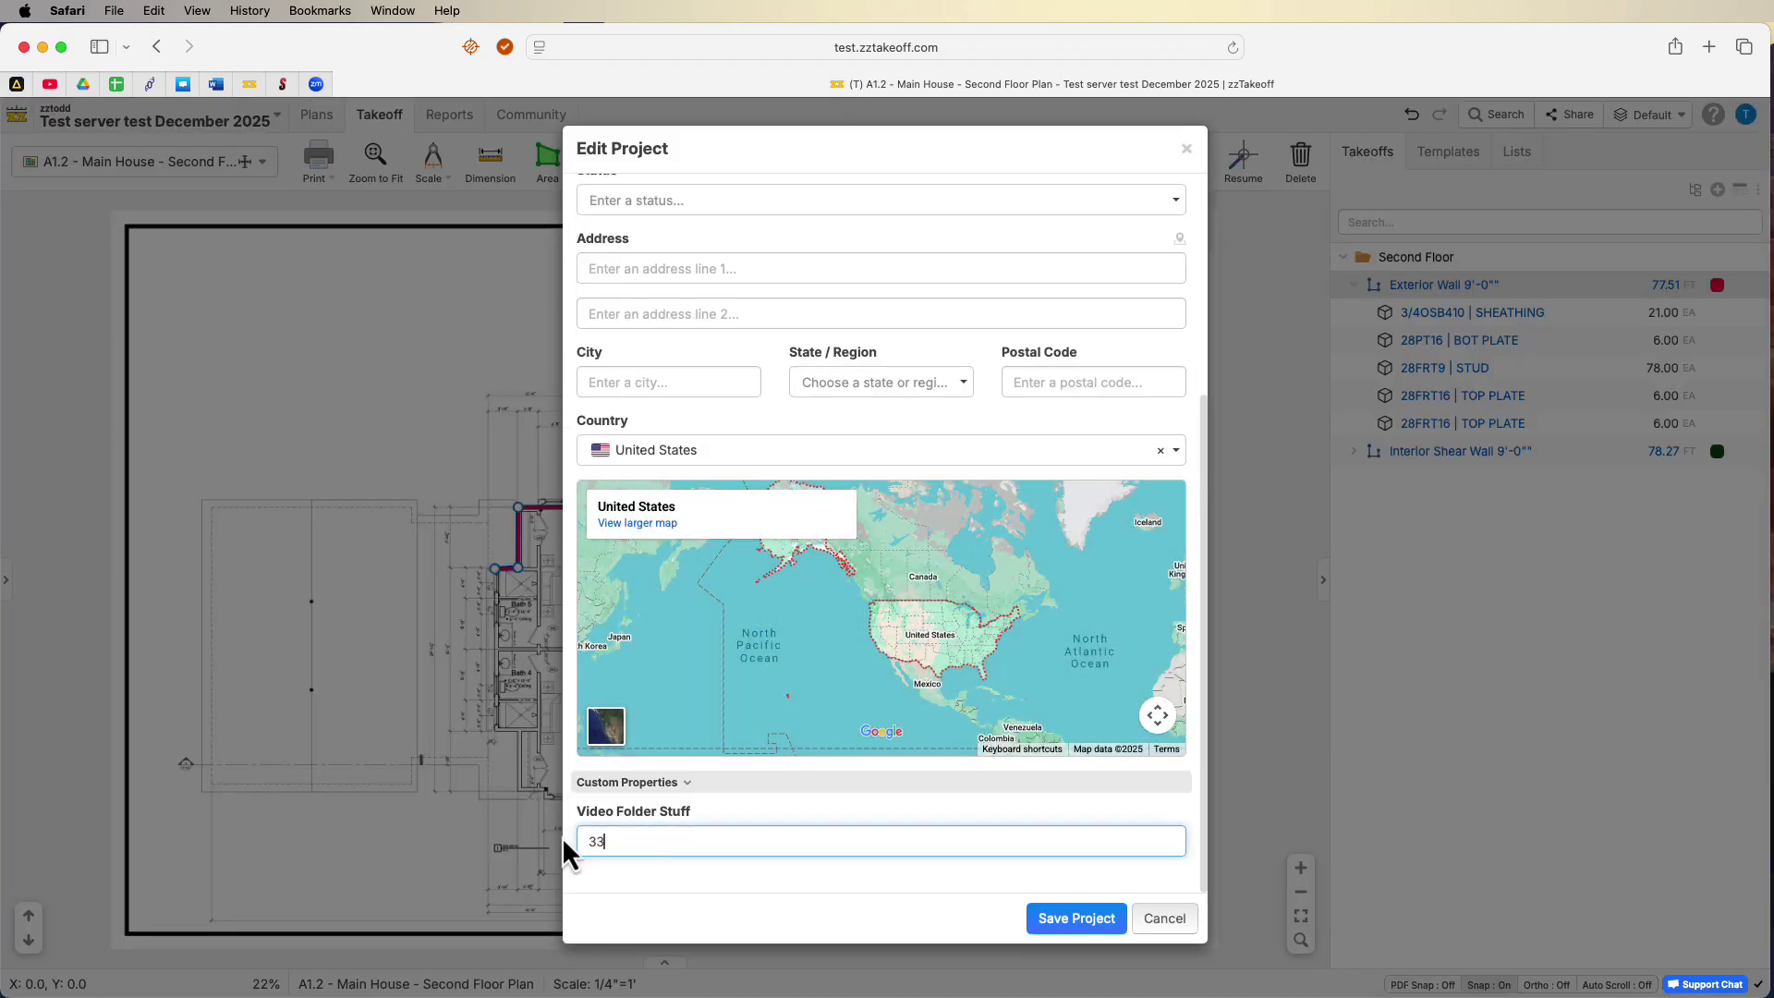
{"action": "type", "text": "3333"}
{"action": "left_click", "coordinate": [1054, 919]}
Check the inherited Video Folder Stuff value in the Second Floor folder's and the Exterior Wall takeoff's properties.
{"action": "right_click", "coordinate": [1439, 257]}
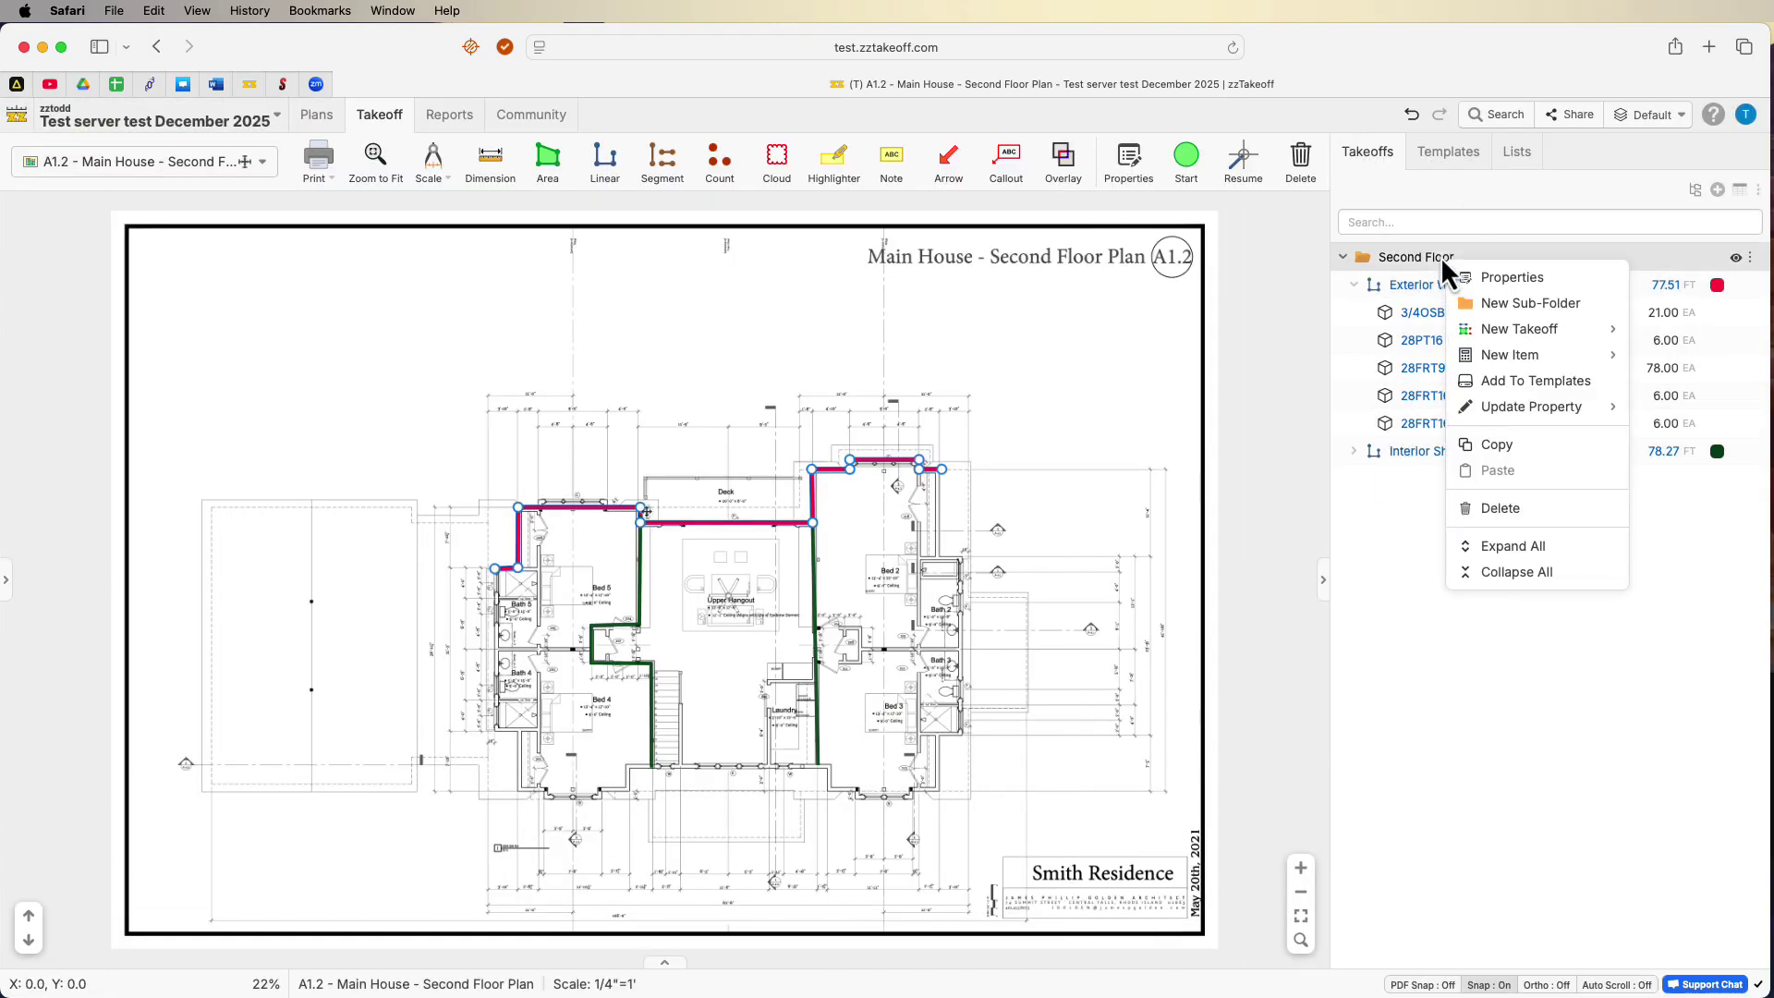
{"action": "left_click", "coordinate": [1496, 277]}
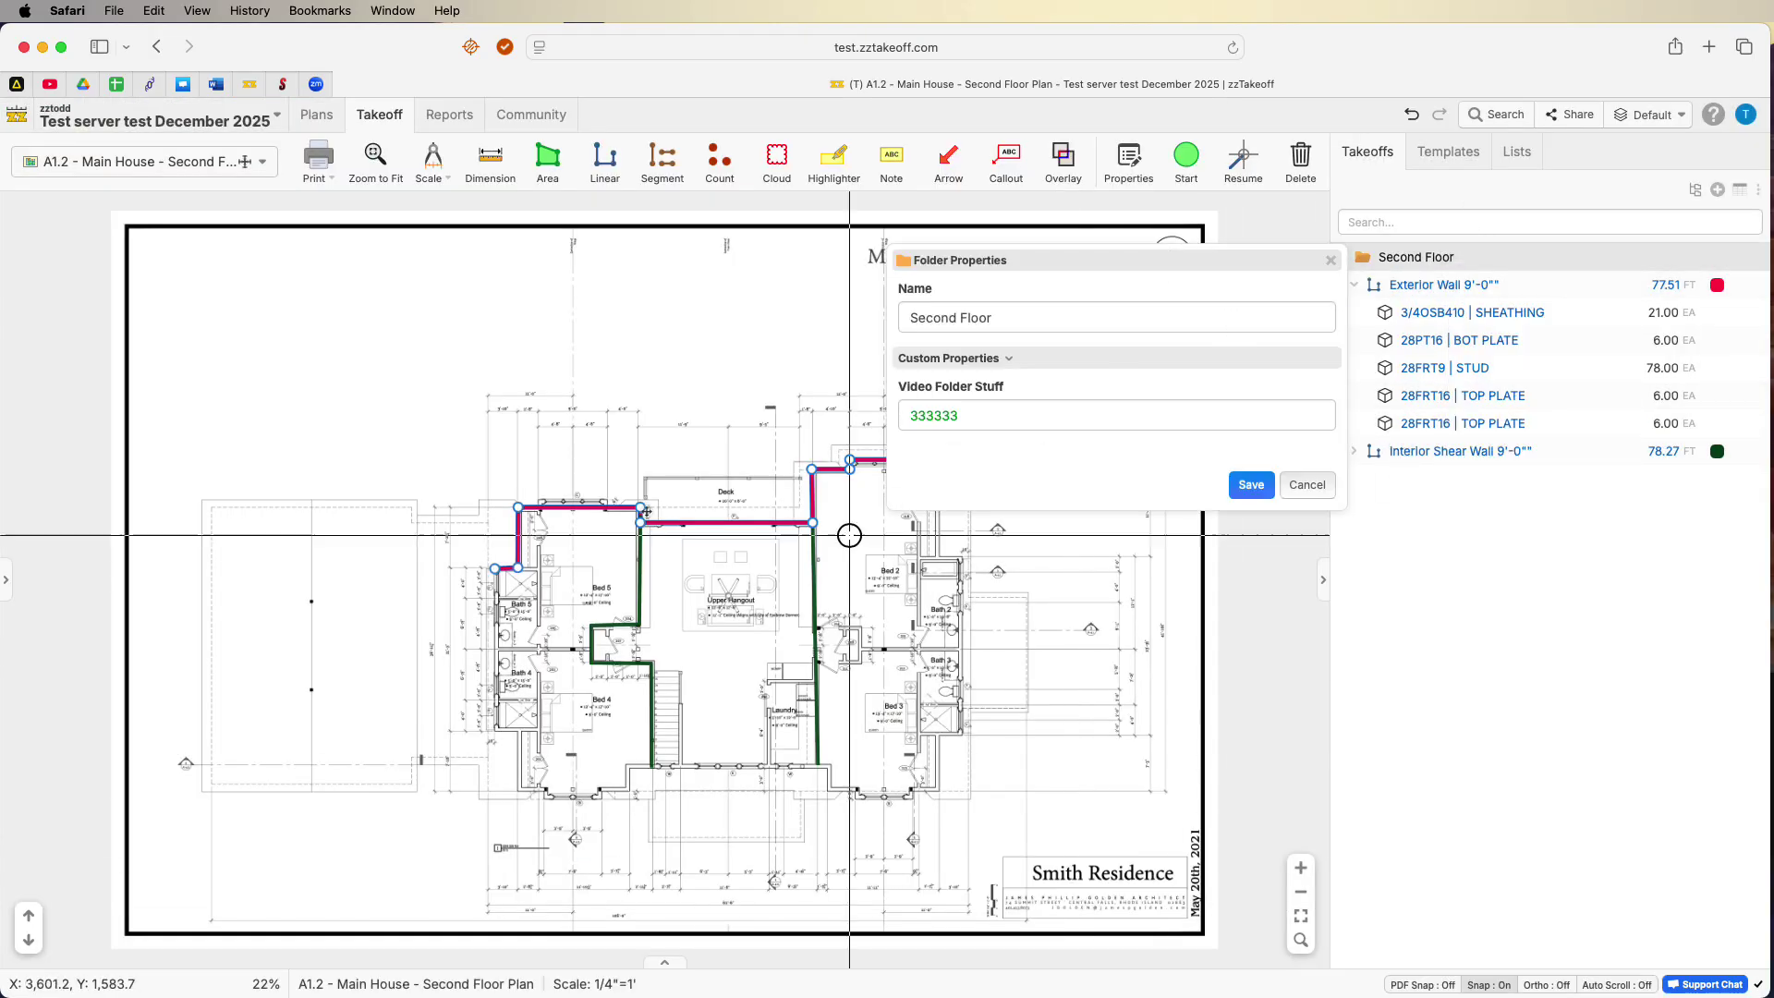
{"action": "left_click", "coordinate": [1249, 485]}
{"action": "right_click", "coordinate": [1454, 291]}
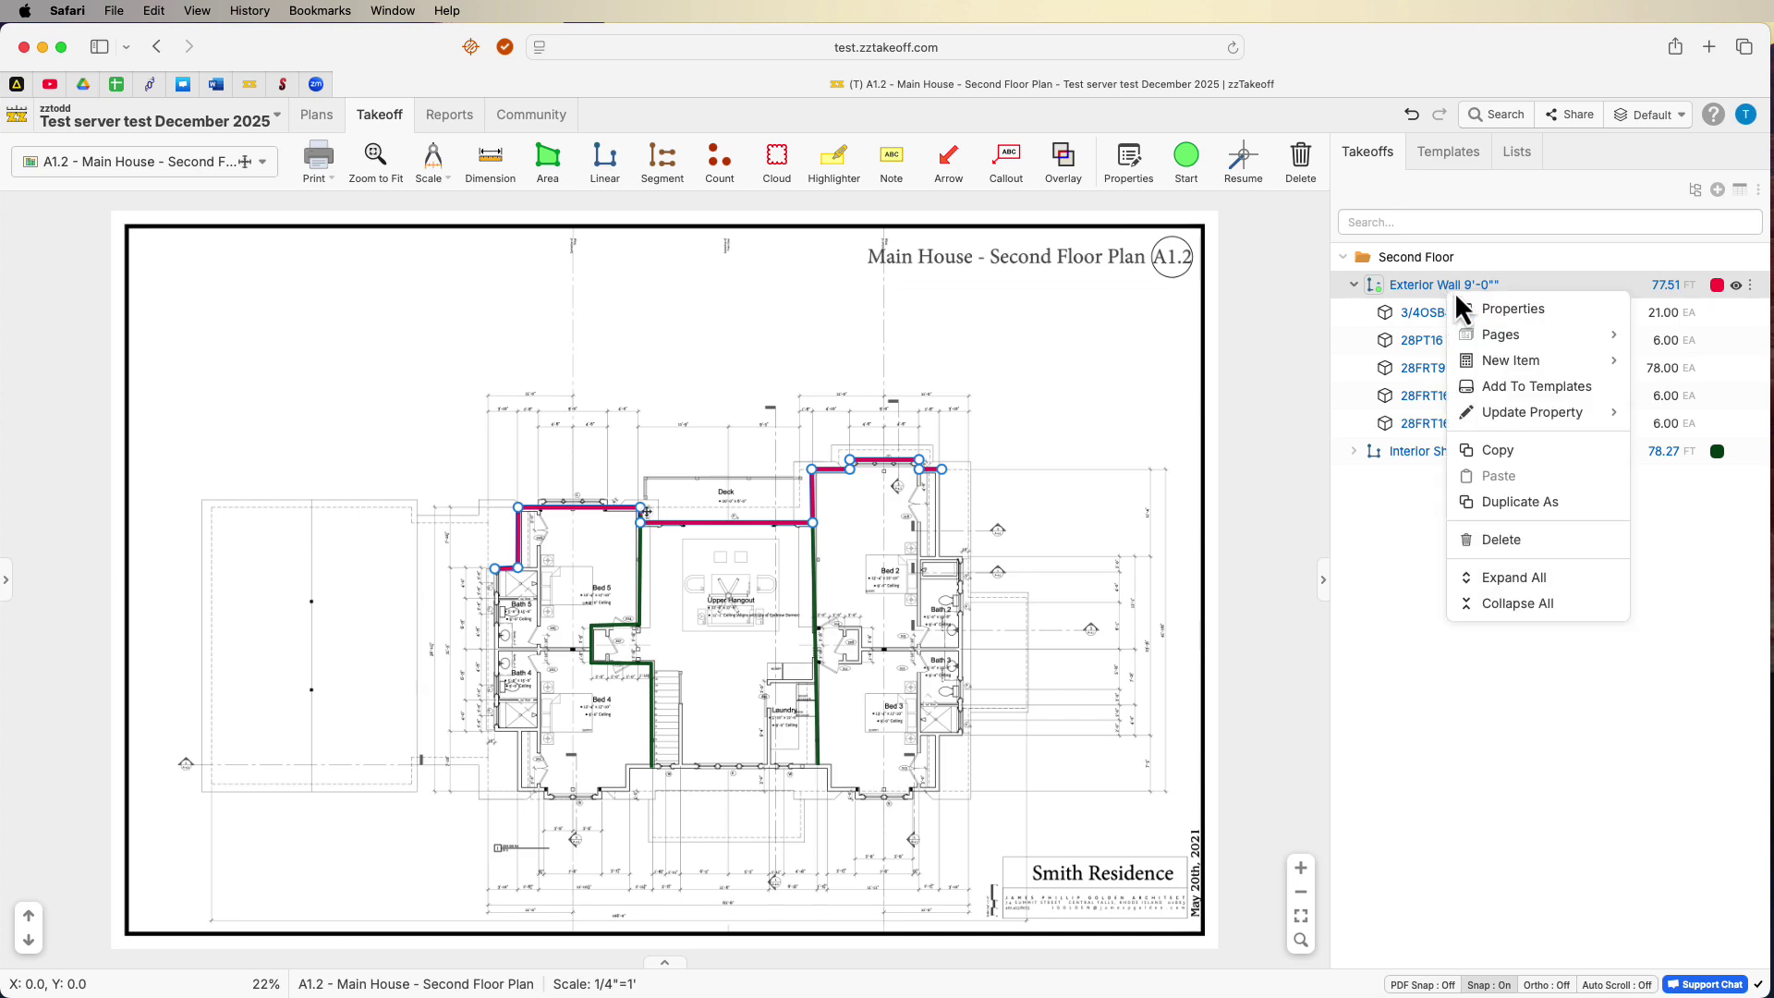
{"action": "left_click", "coordinate": [1519, 311]}
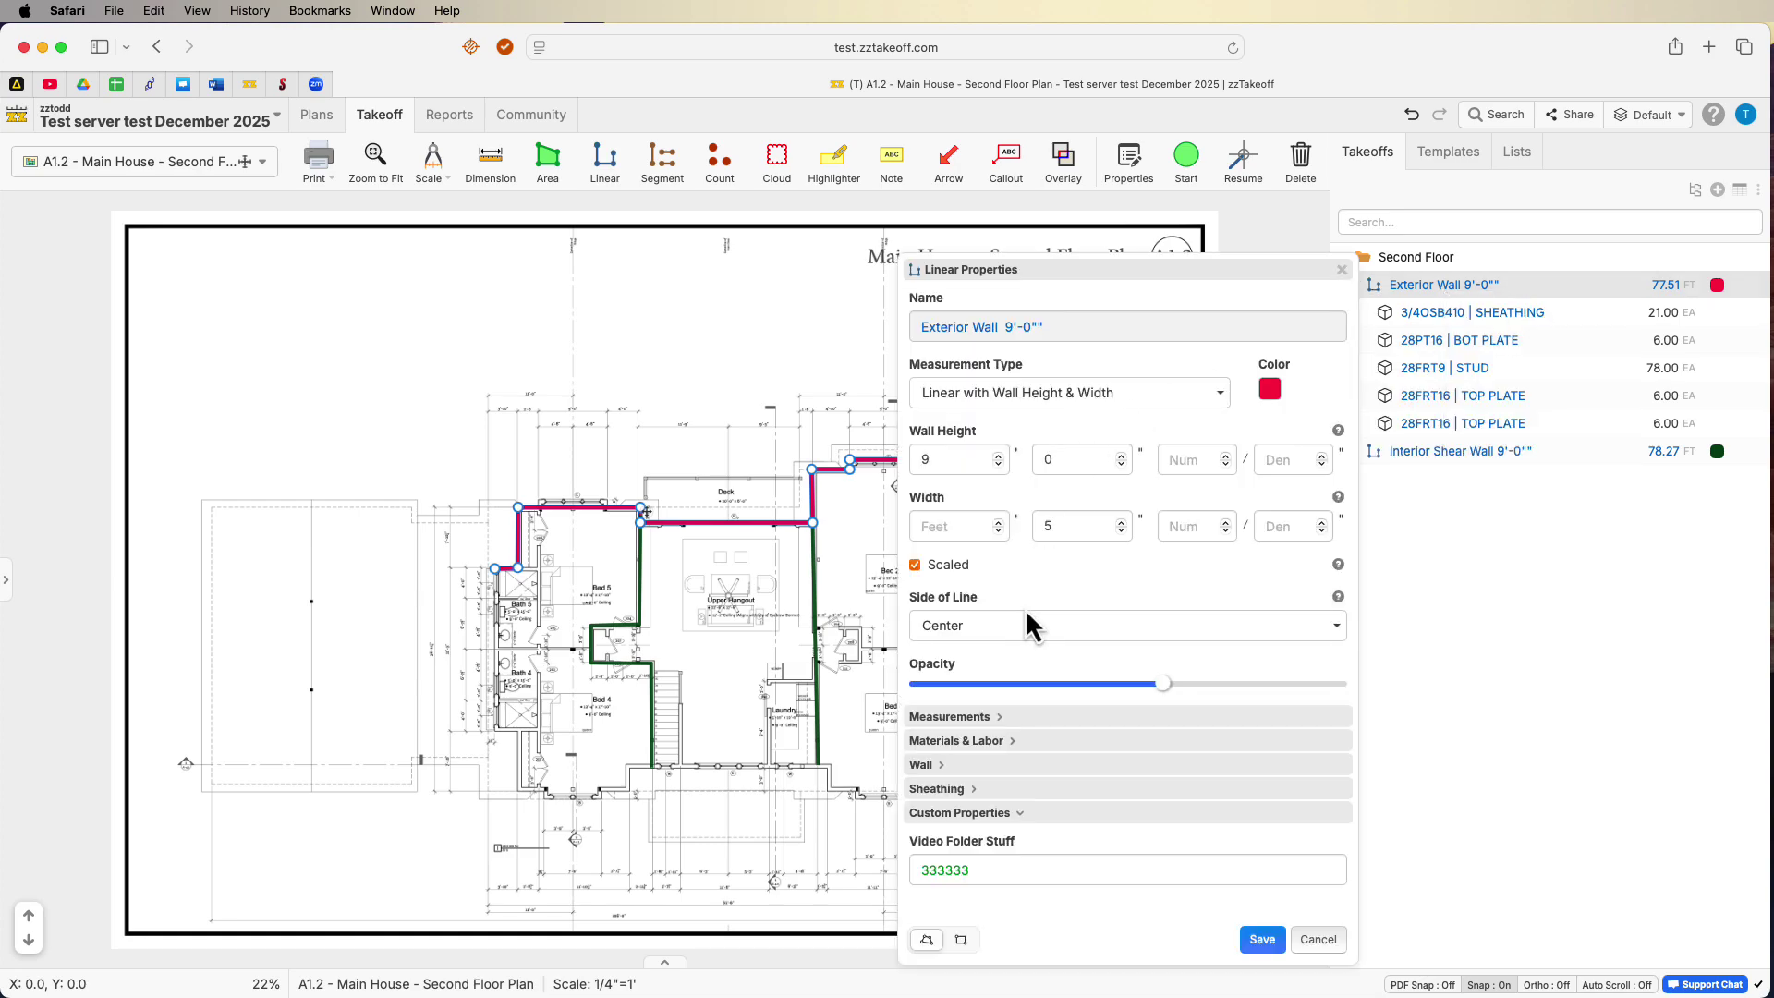
{"action": "left_click", "coordinate": [1262, 940]}
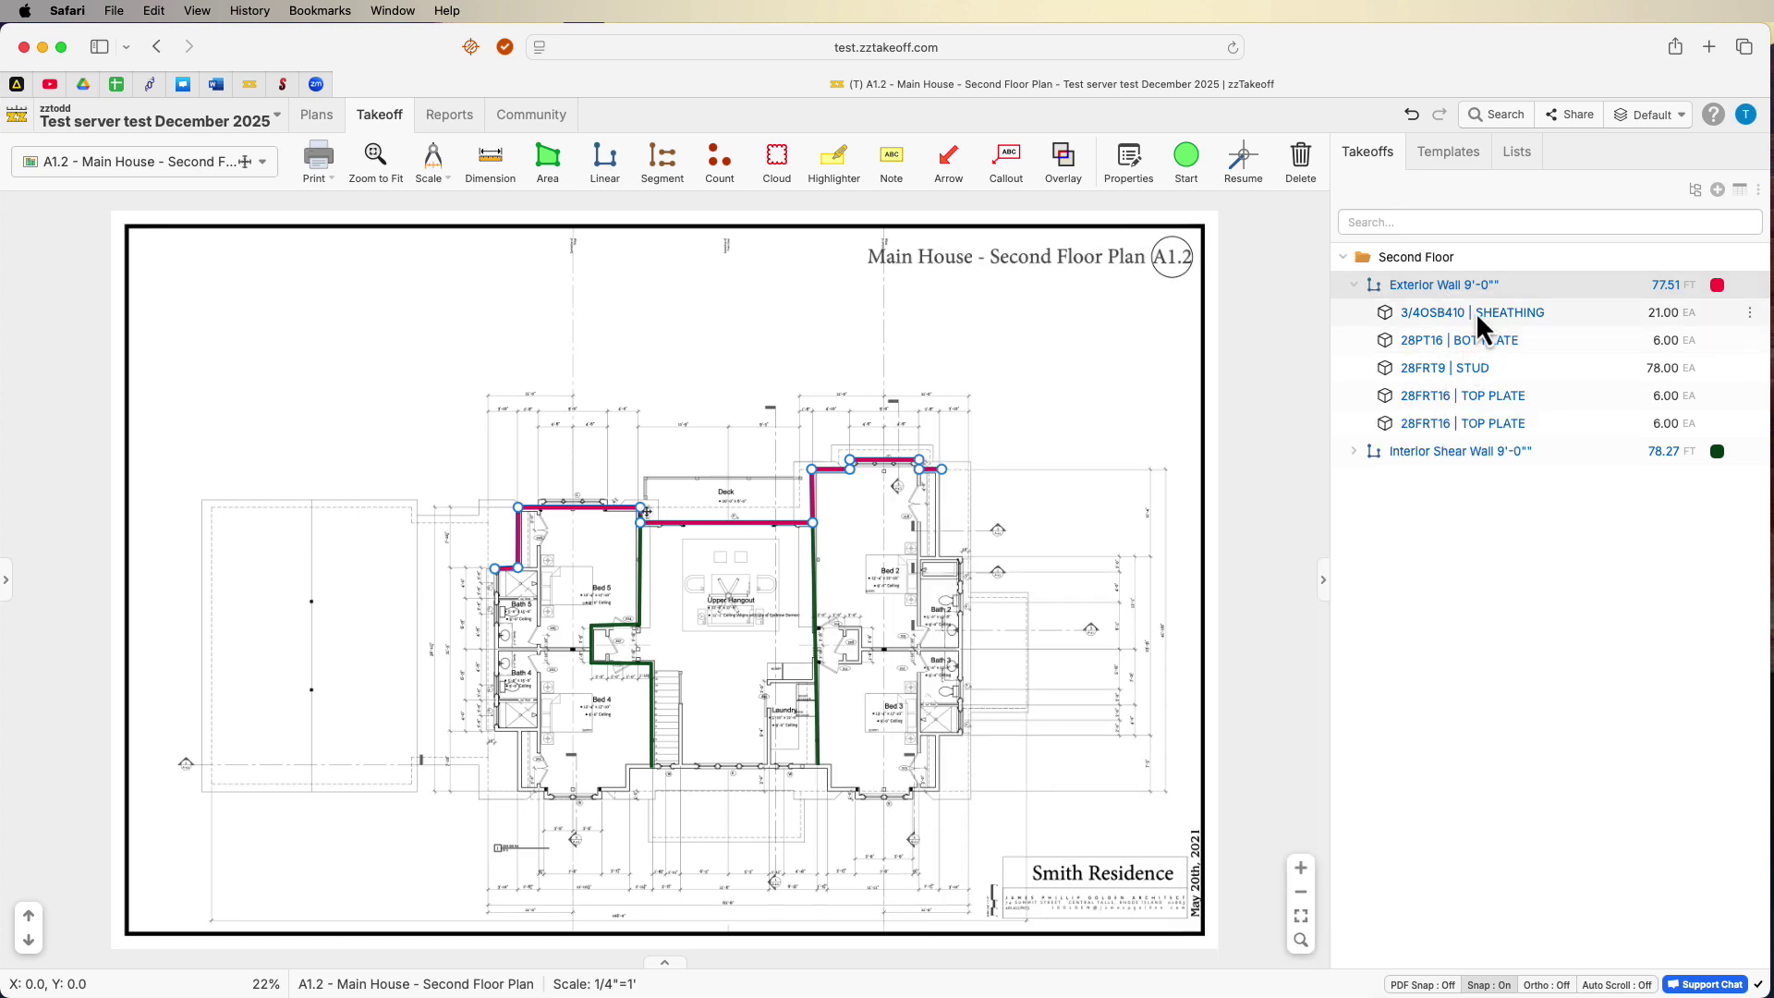
Switch the Video Folder Stuff property of the Exterior Wall's SHEATHING item to Inherit mode.
{"action": "double_click", "coordinate": [1476, 312]}
{"action": "scroll", "coordinate": [1192, 647], "scroll_direction": "down", "scroll_amount": 7}
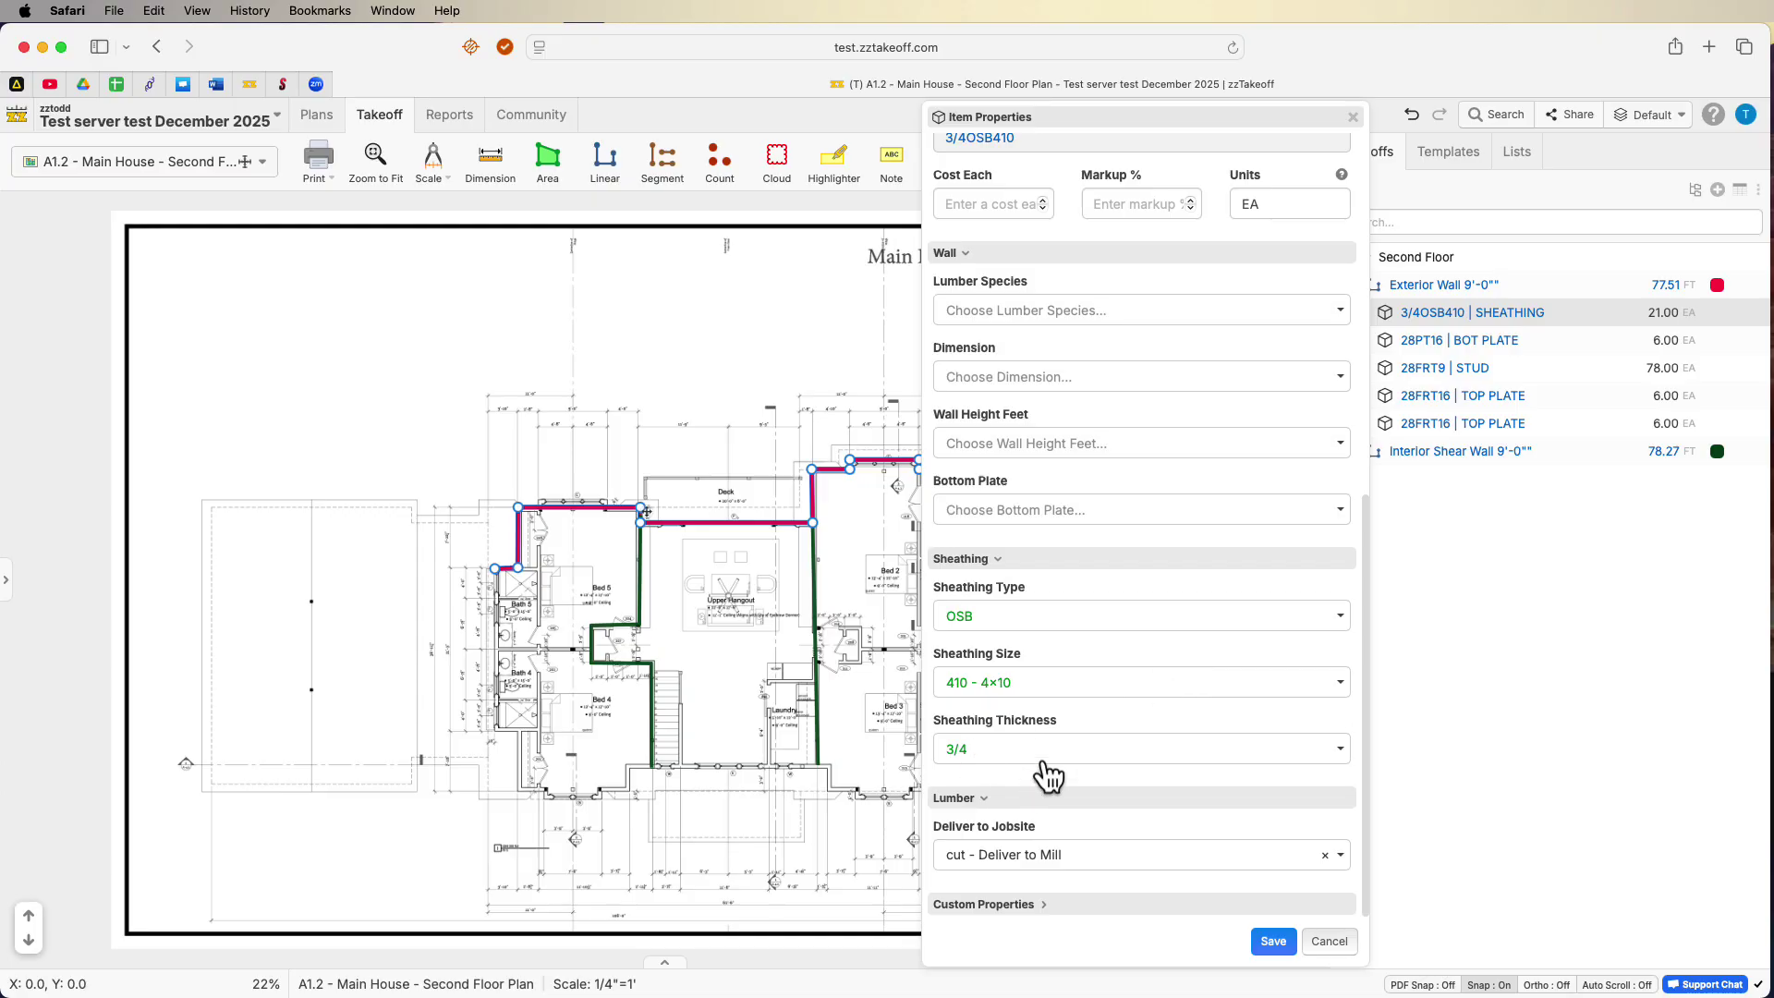
{"action": "left_click", "coordinate": [1050, 903]}
{"action": "scroll", "coordinate": [1054, 910], "scroll_direction": "down", "scroll_amount": 2}
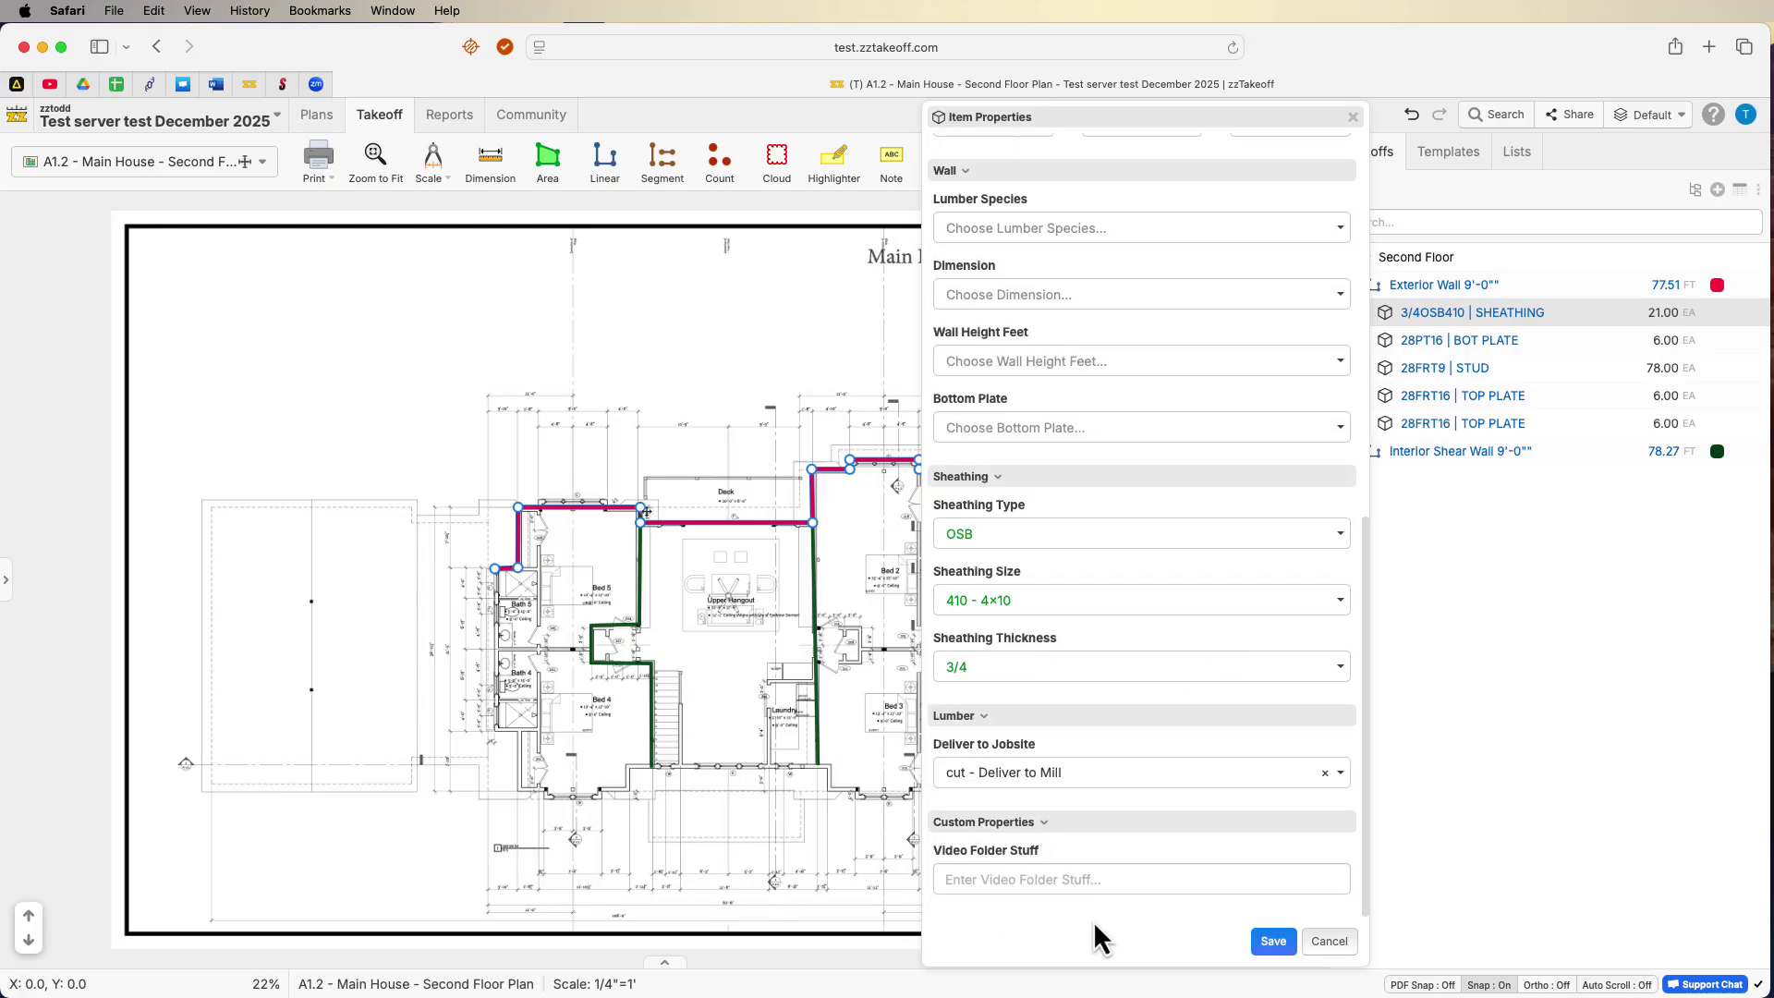
{"action": "left_click", "coordinate": [1343, 851]}
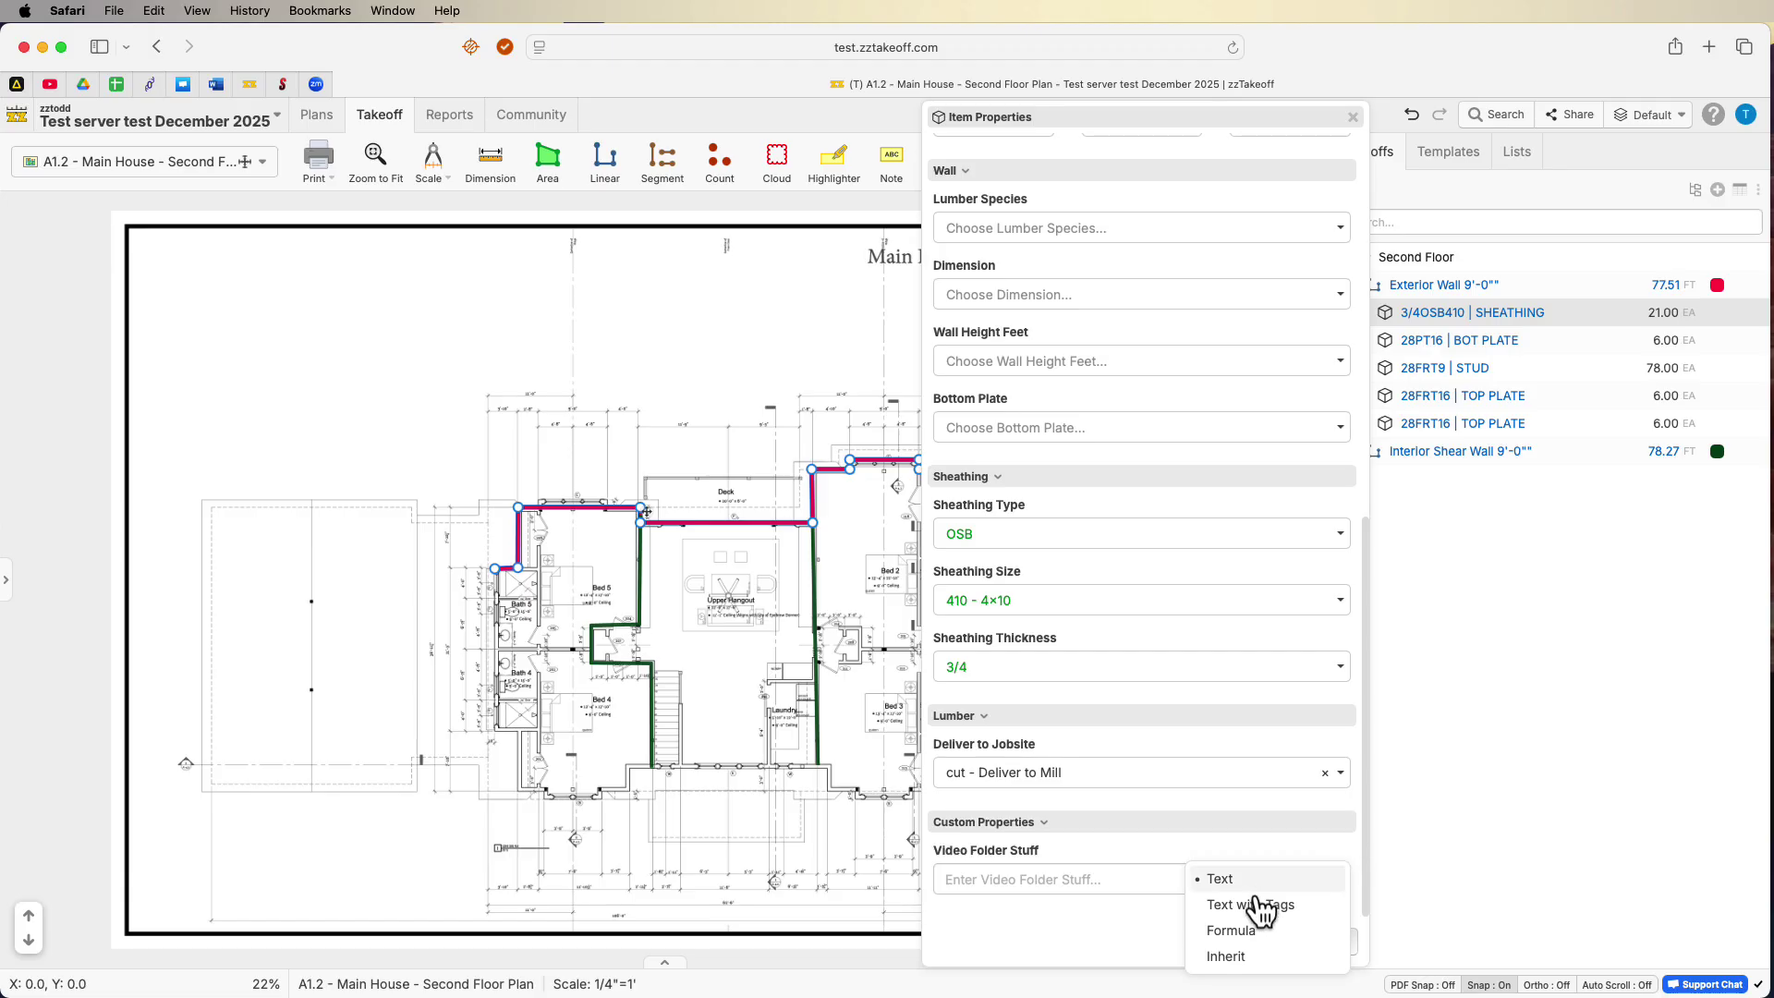
{"action": "left_click", "coordinate": [1236, 956]}
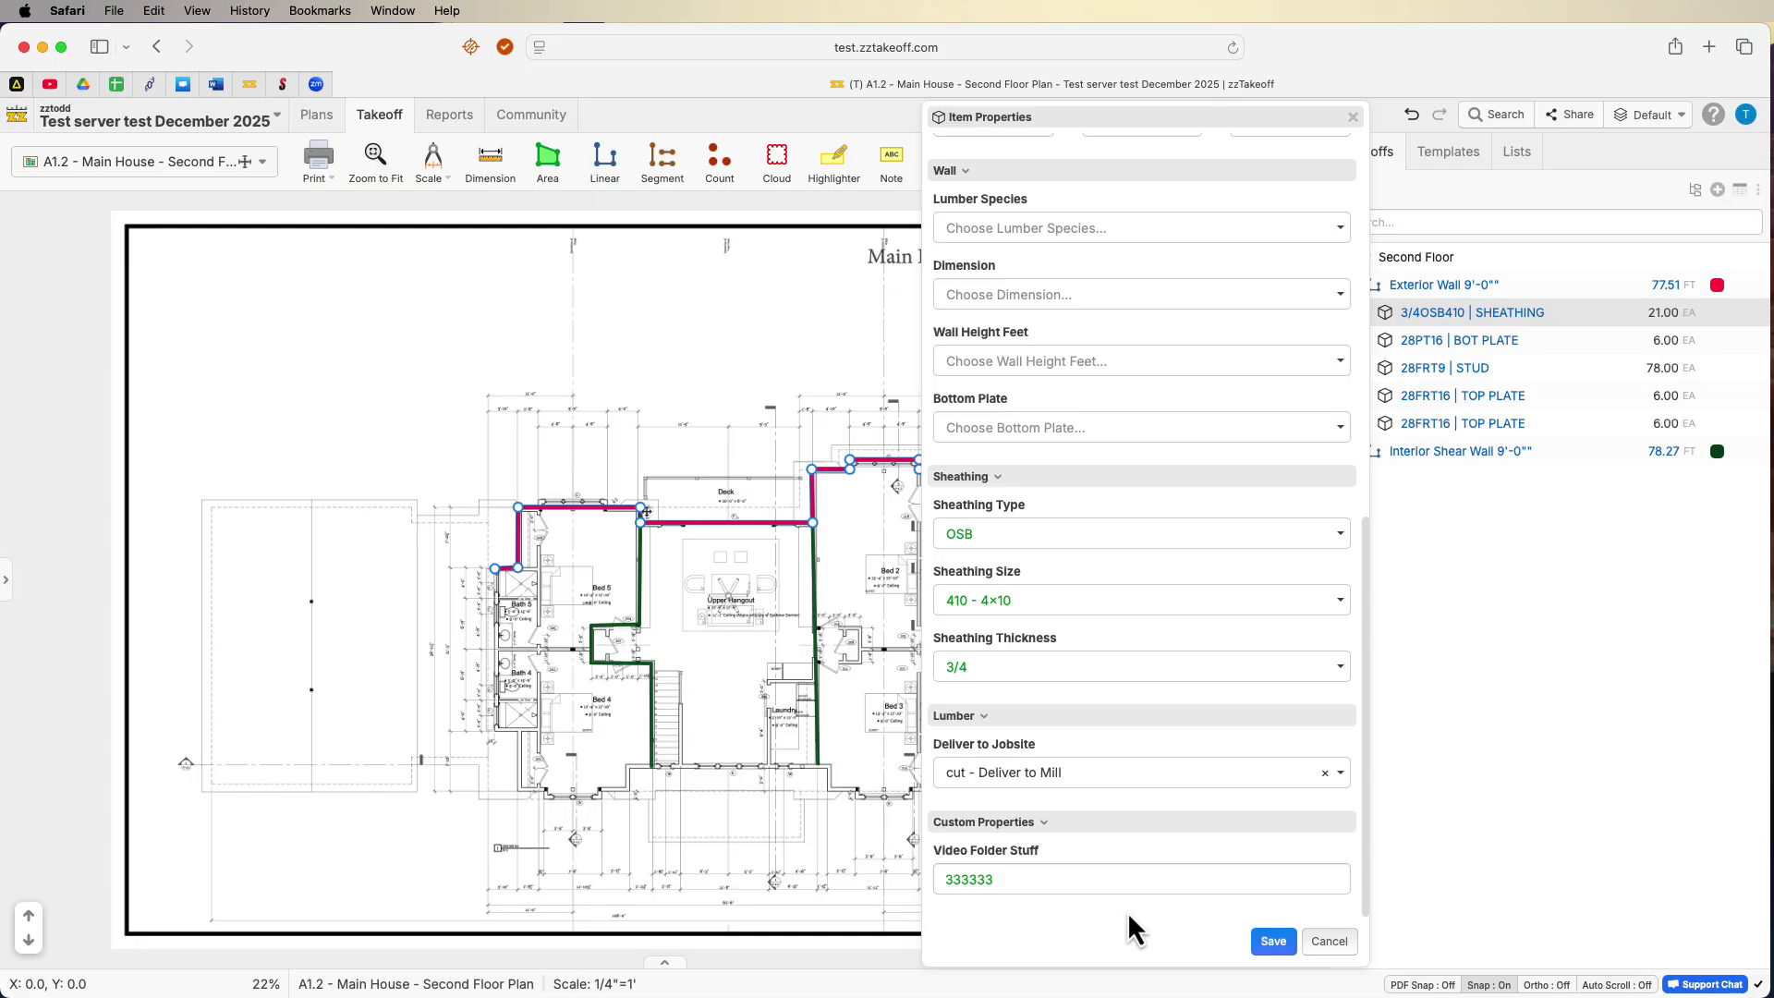
{"action": "left_click", "coordinate": [1037, 878]}
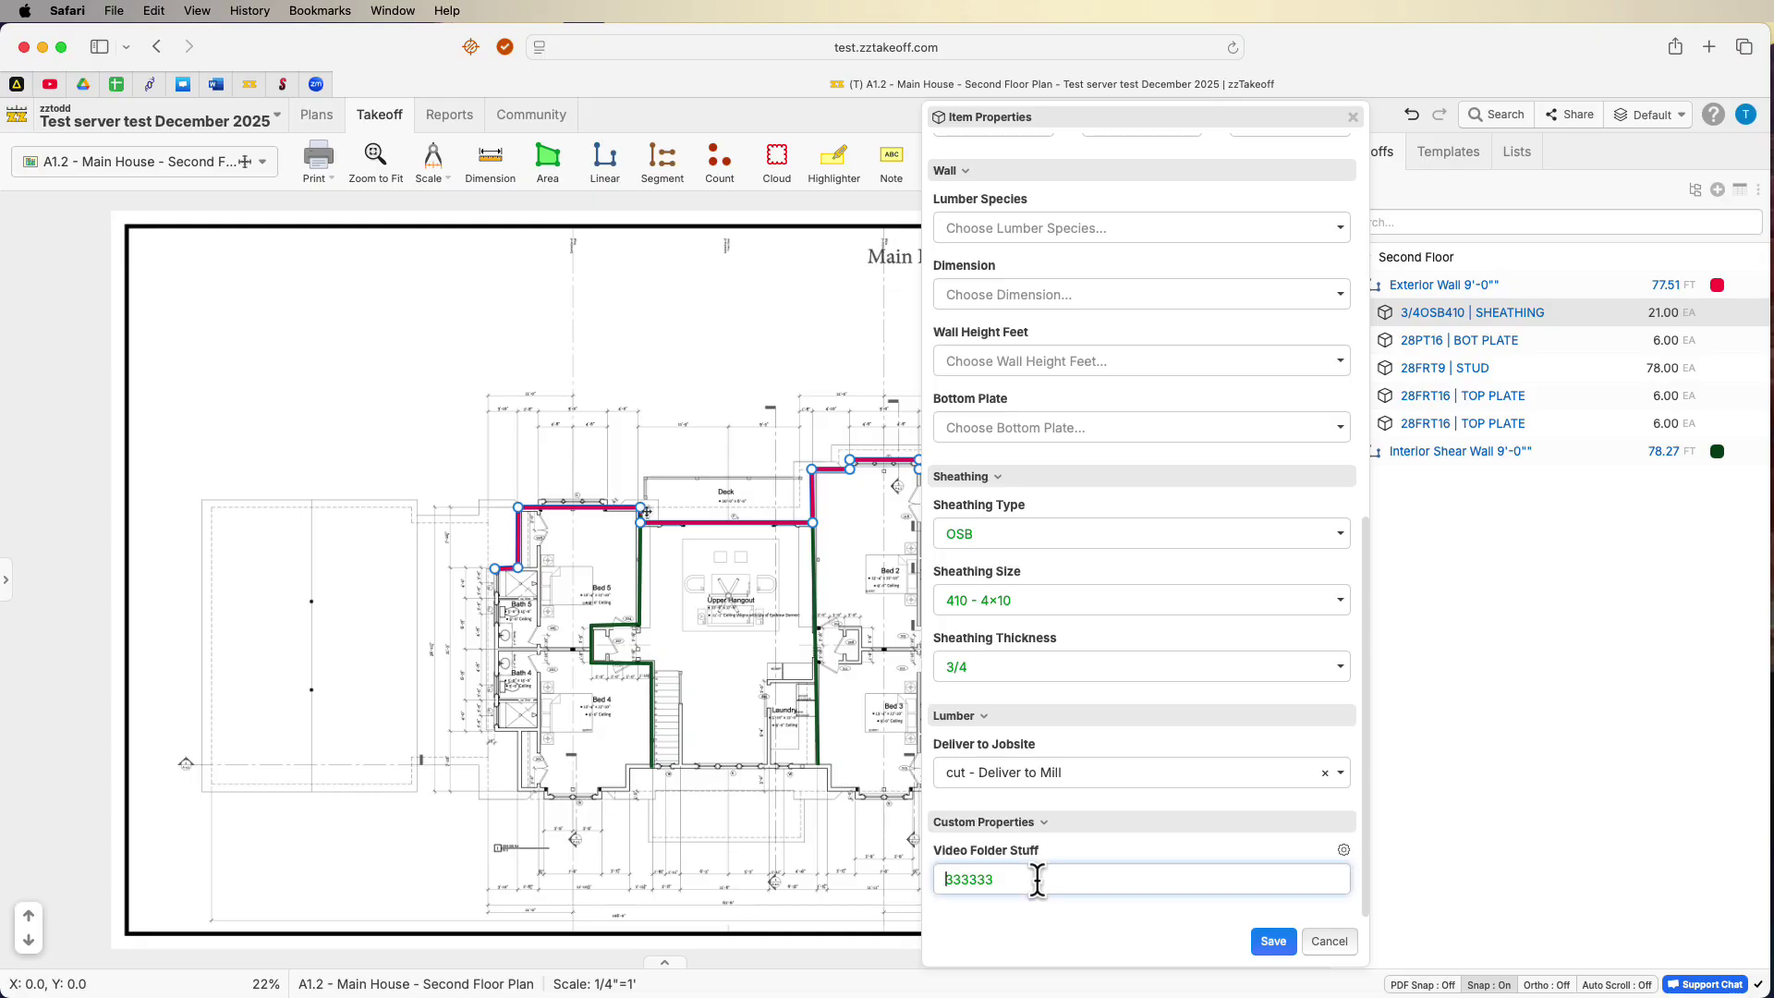
{"action": "left_click", "coordinate": [940, 878]}
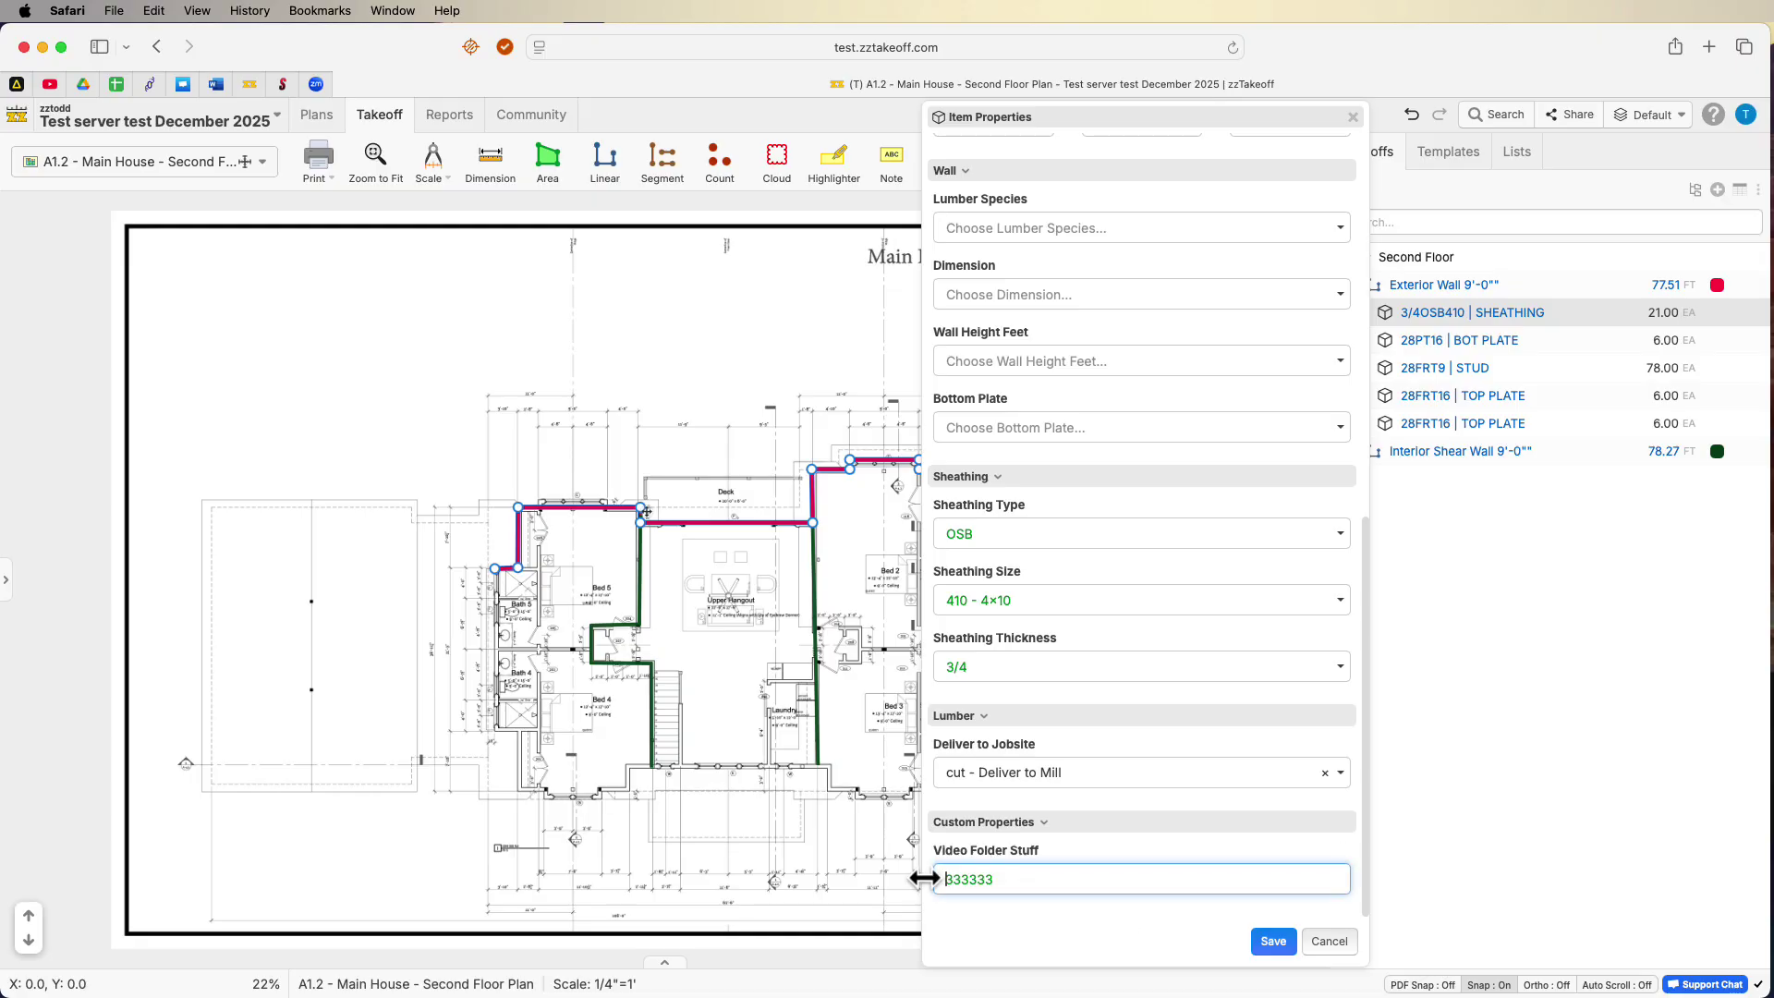
Switch the SHEATHING item's Video Folder Stuff property to Text with Tags and enter the Project/Video Folder Stuff tag.
{"action": "left_click", "coordinate": [1344, 852]}
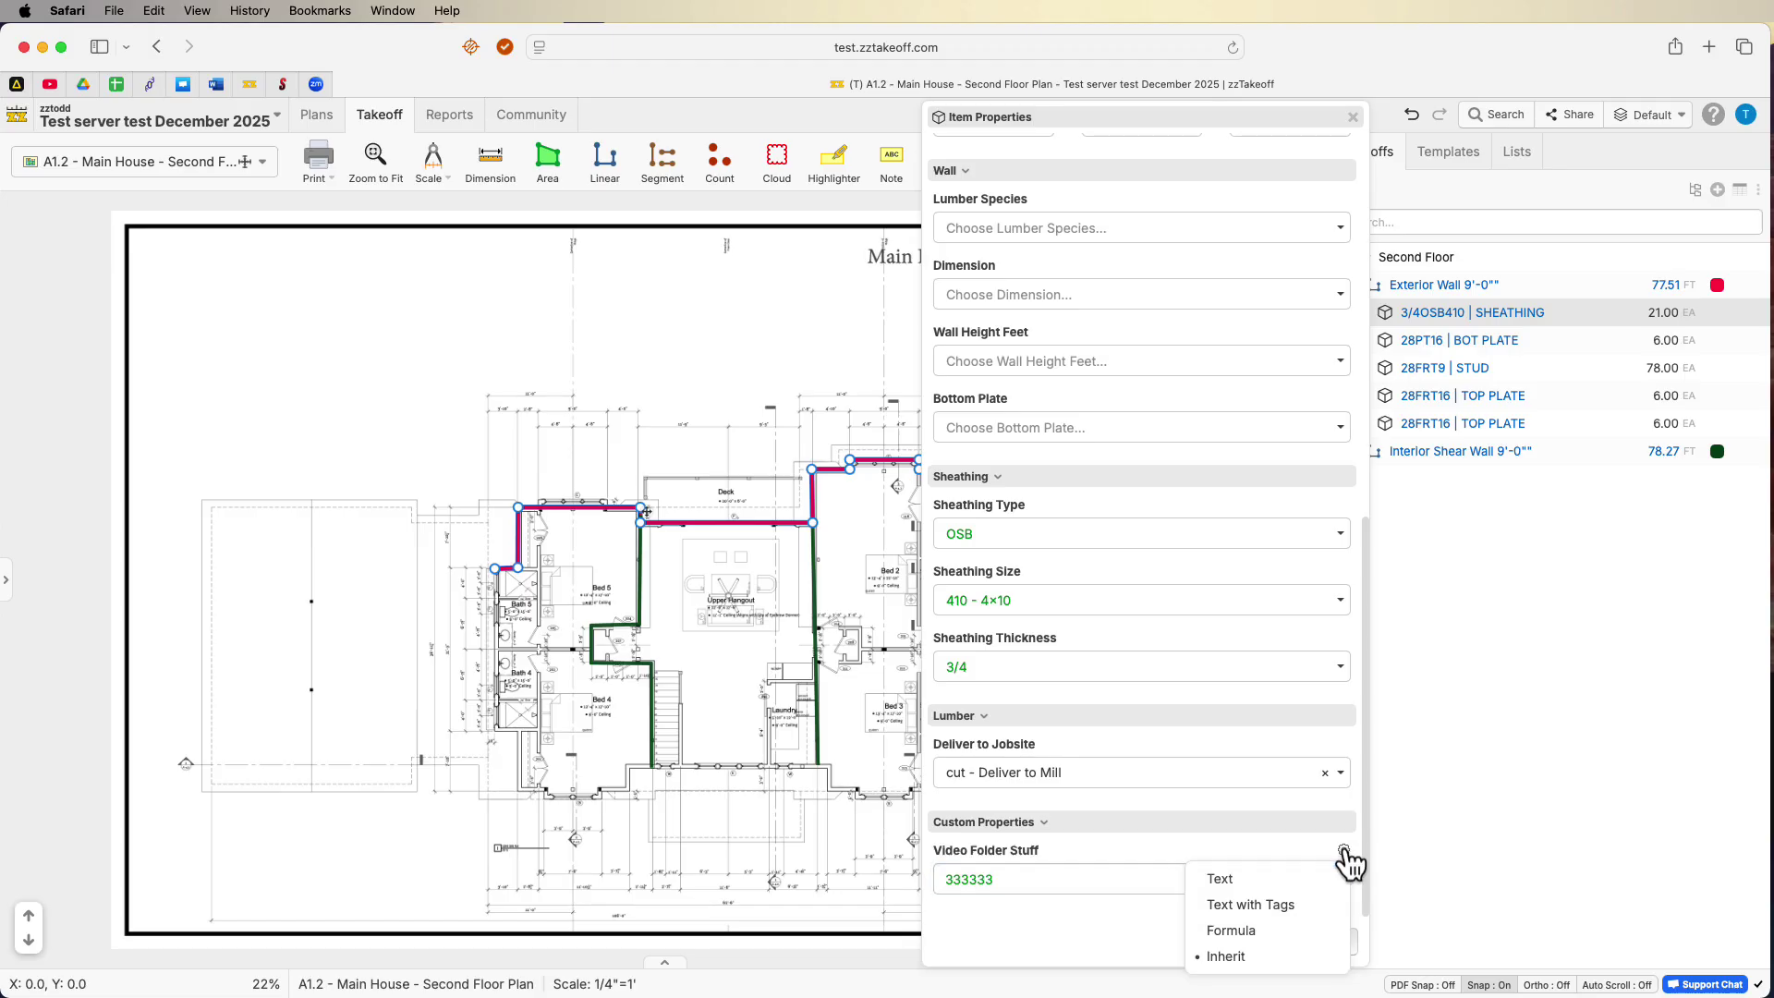
{"action": "left_click", "coordinate": [1269, 905]}
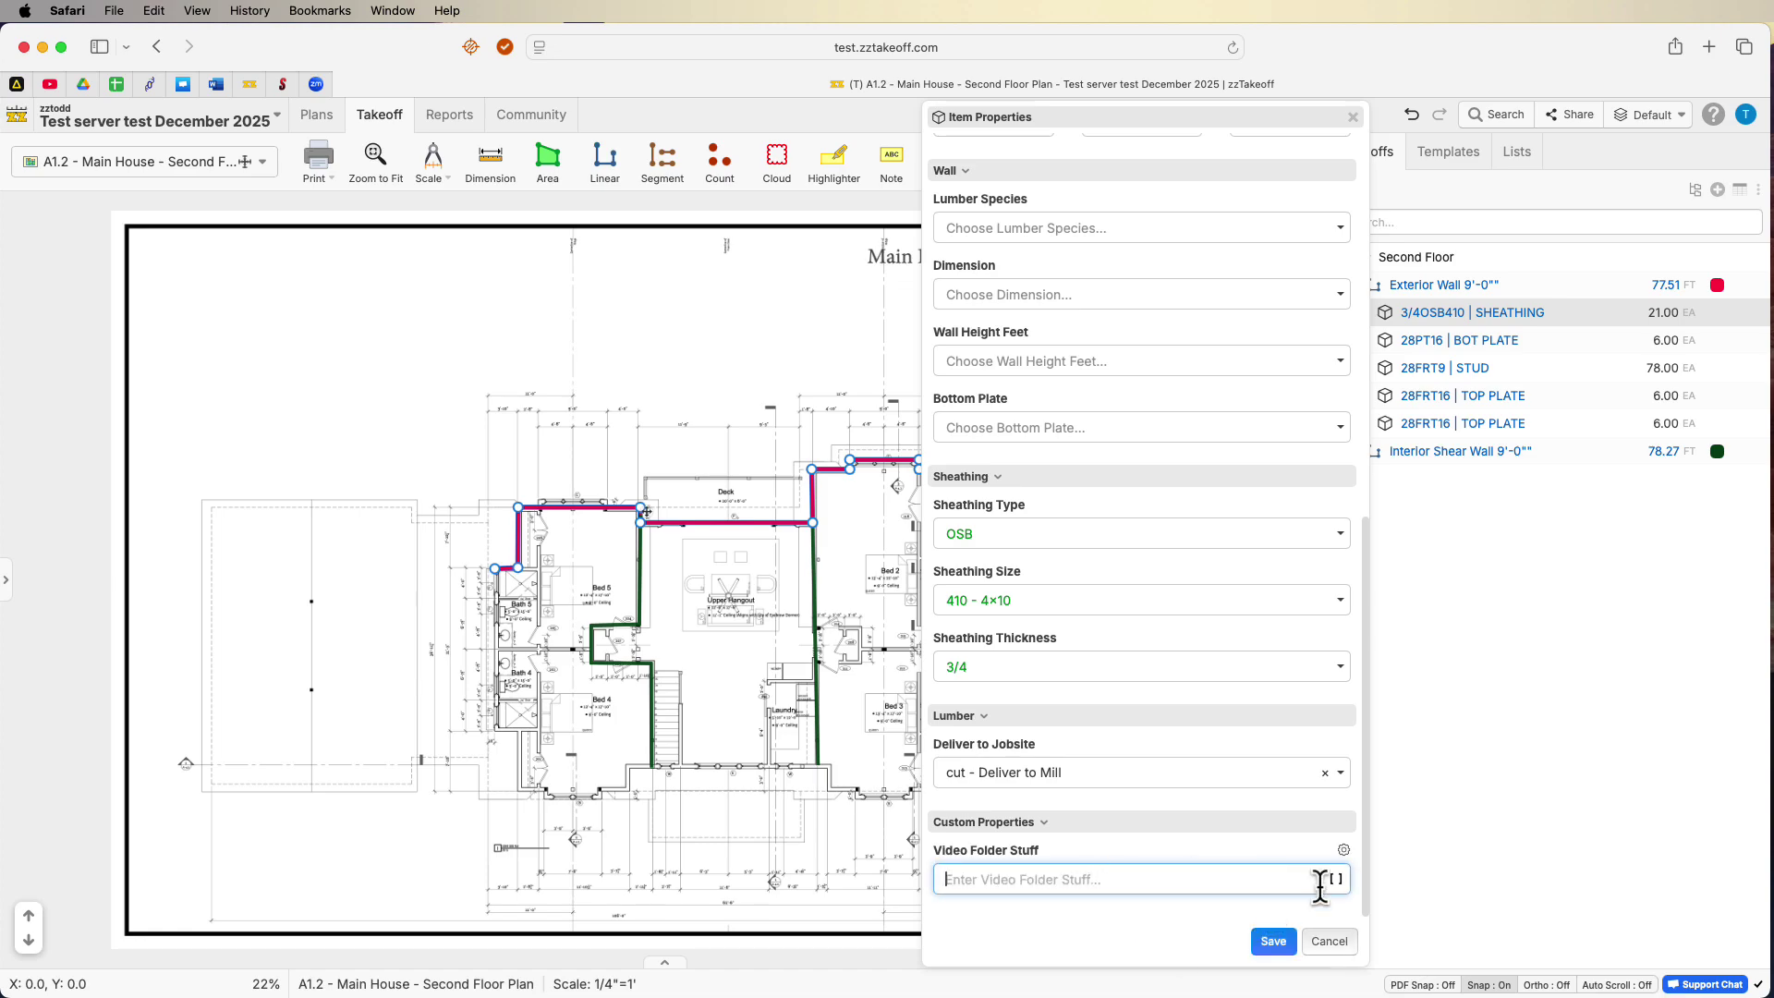
{"action": "type", "text": "[Project/"}
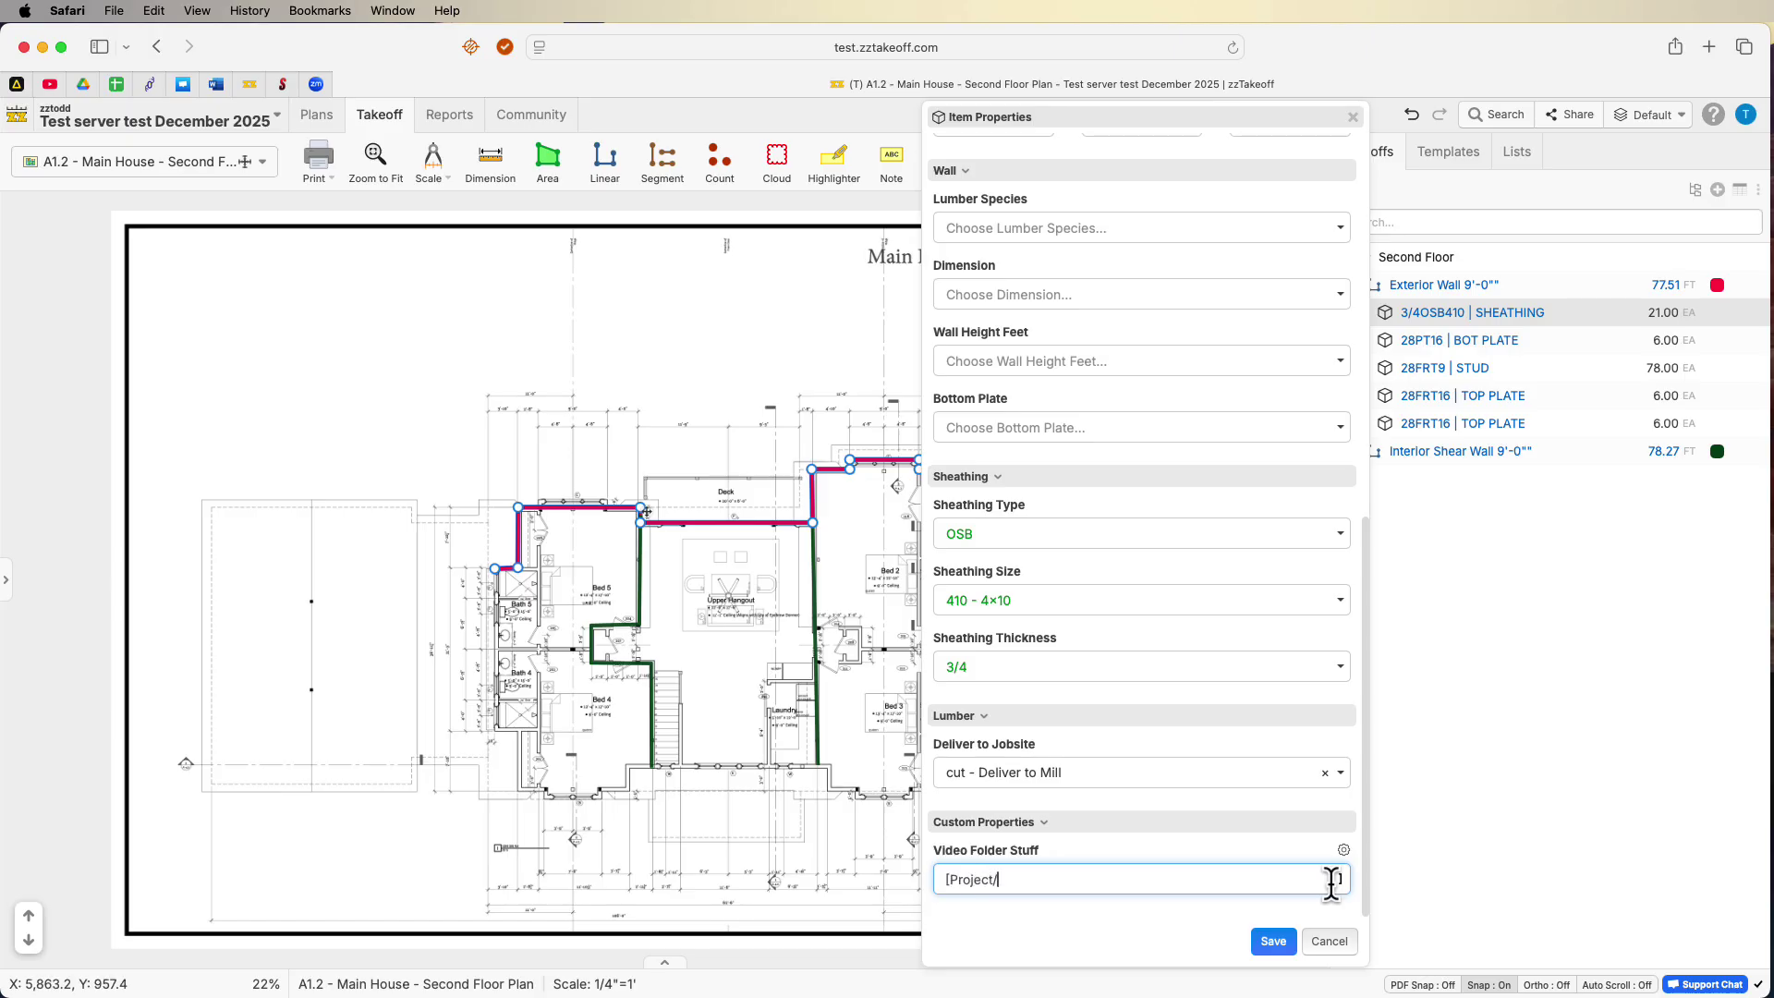
{"action": "type", "text": "Video Folder Stuff"}
{"action": "left_click", "coordinate": [1228, 770]}
{"action": "left_click", "coordinate": [1095, 694]}
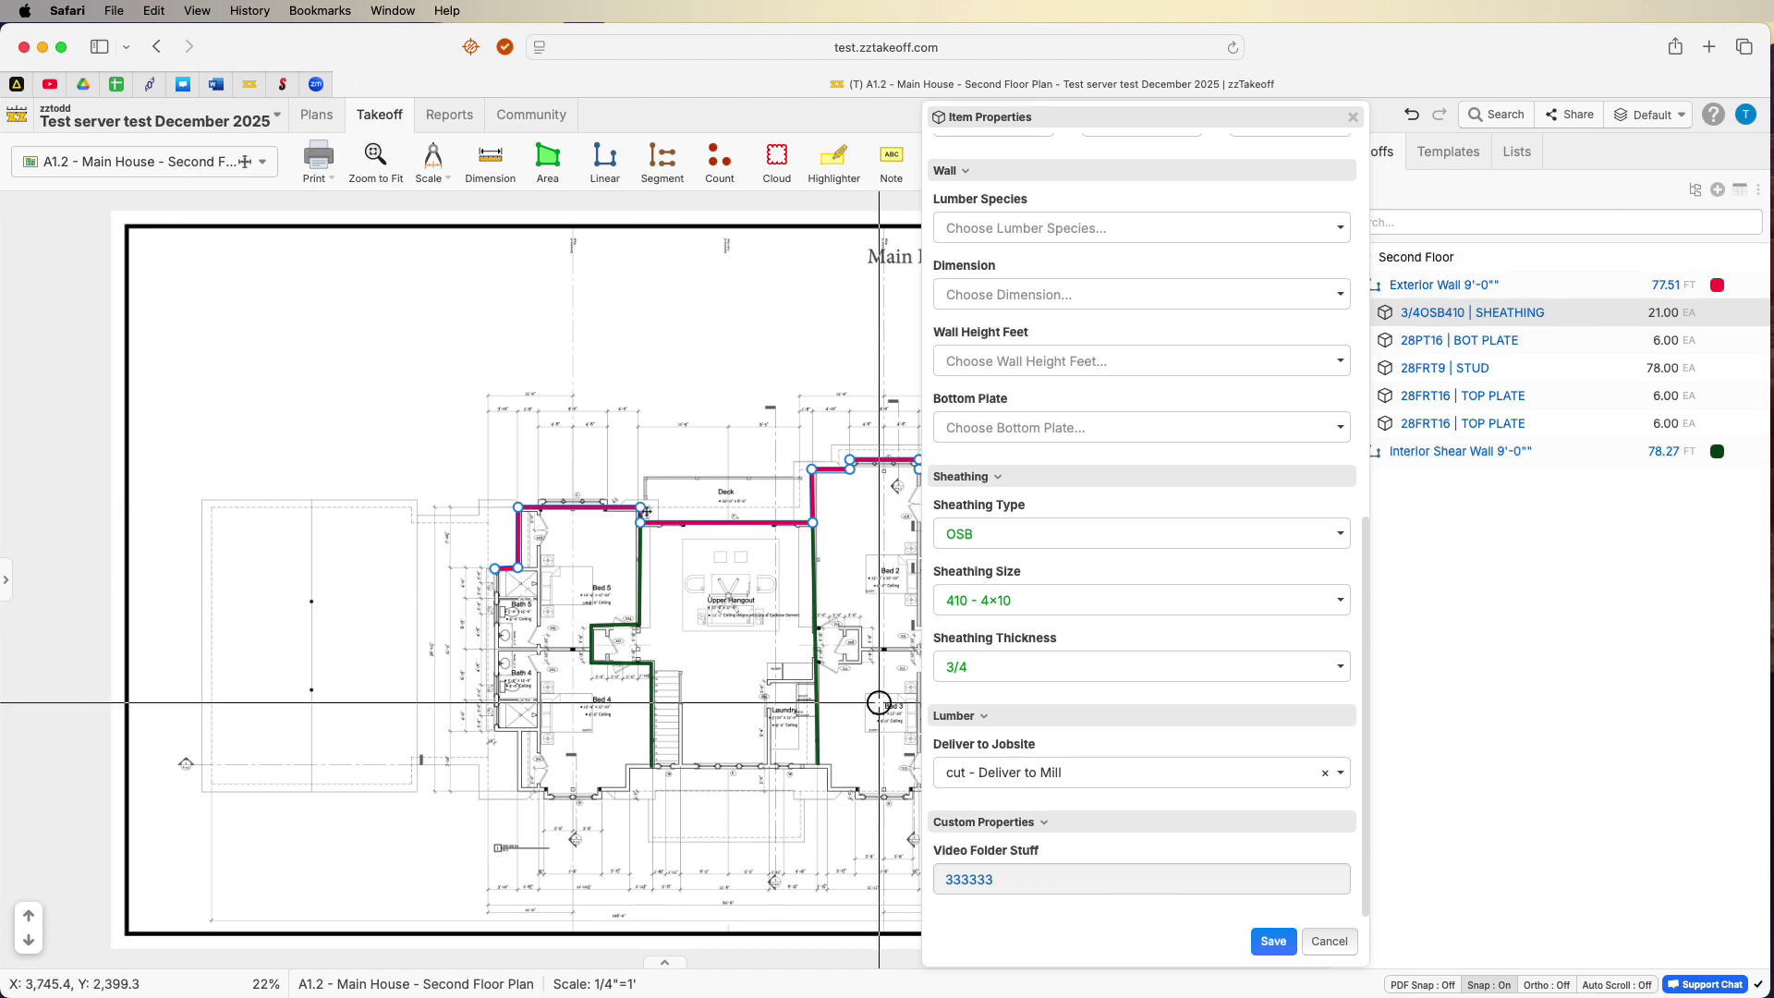
{"action": "left_click", "coordinate": [1344, 855]}
{"action": "left_click", "coordinate": [1249, 929]}
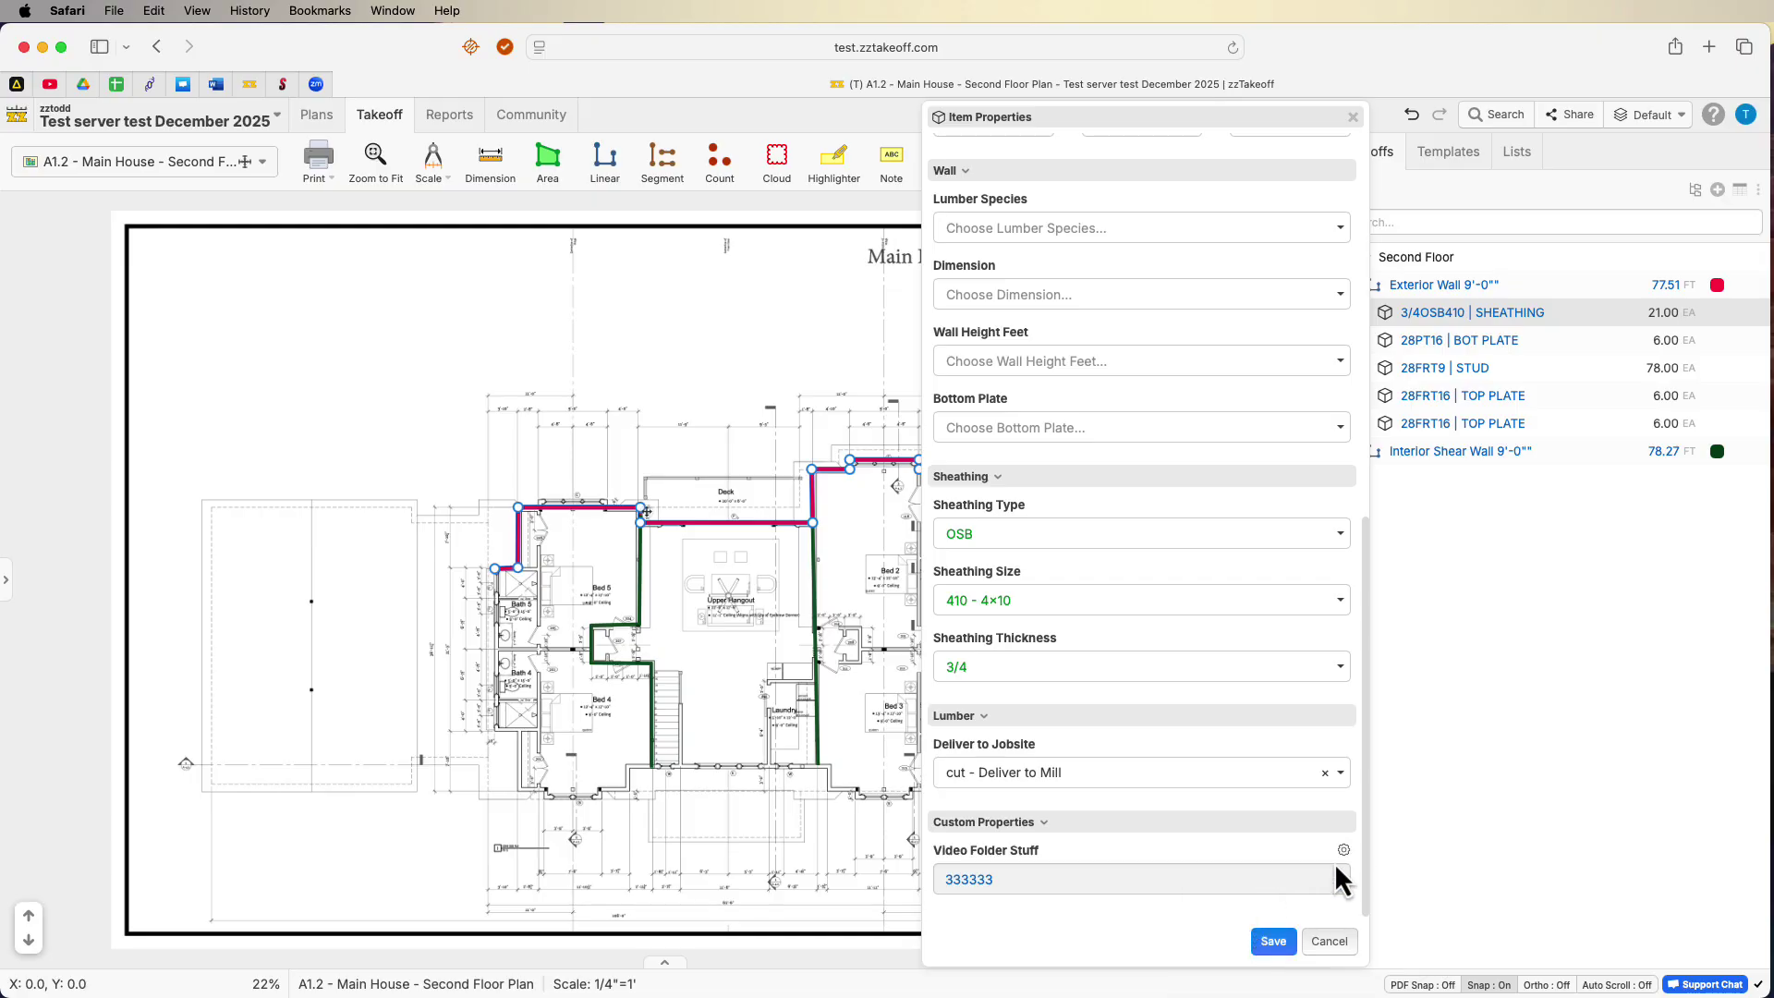
Copy the Project/Video Folder Stuff tag from the SHEATHING item's Video Folder Stuff property.
{"action": "left_click", "coordinate": [1343, 852]}
{"action": "left_click", "coordinate": [1261, 873]}
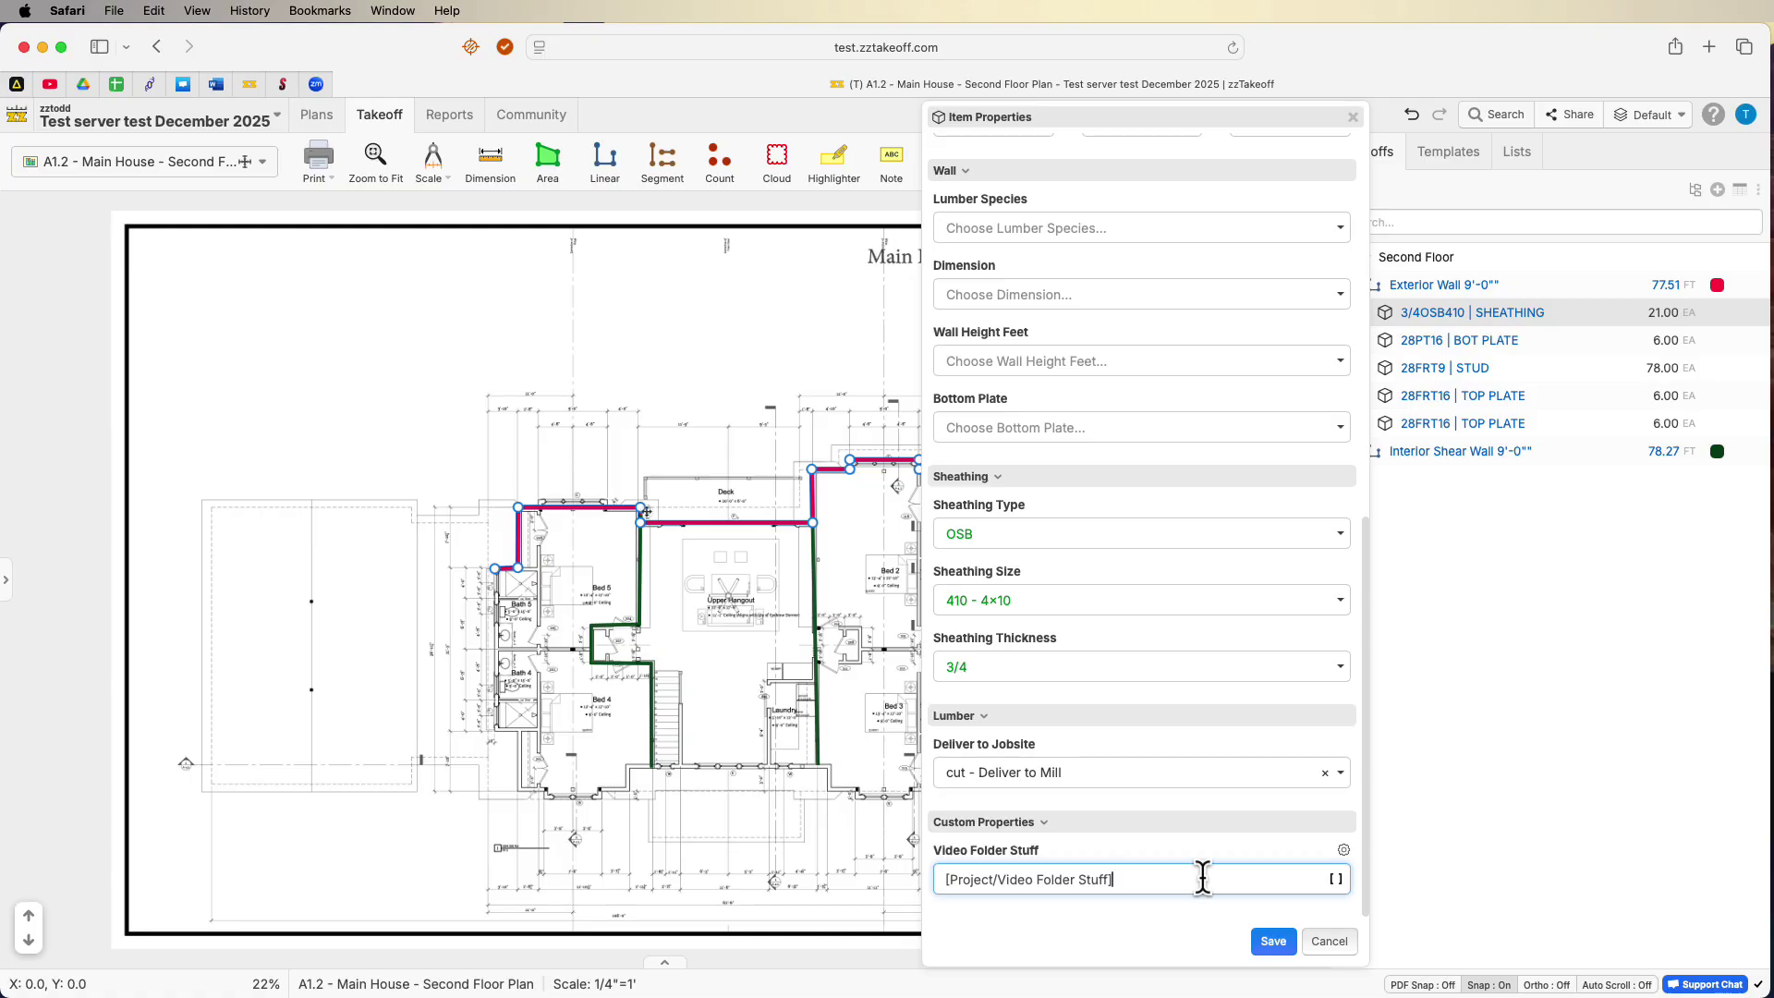
{"action": "left_click_drag", "start_coordinate": [1113, 879], "coordinate": [915, 869]}
{"action": "key", "text": "super+c"}
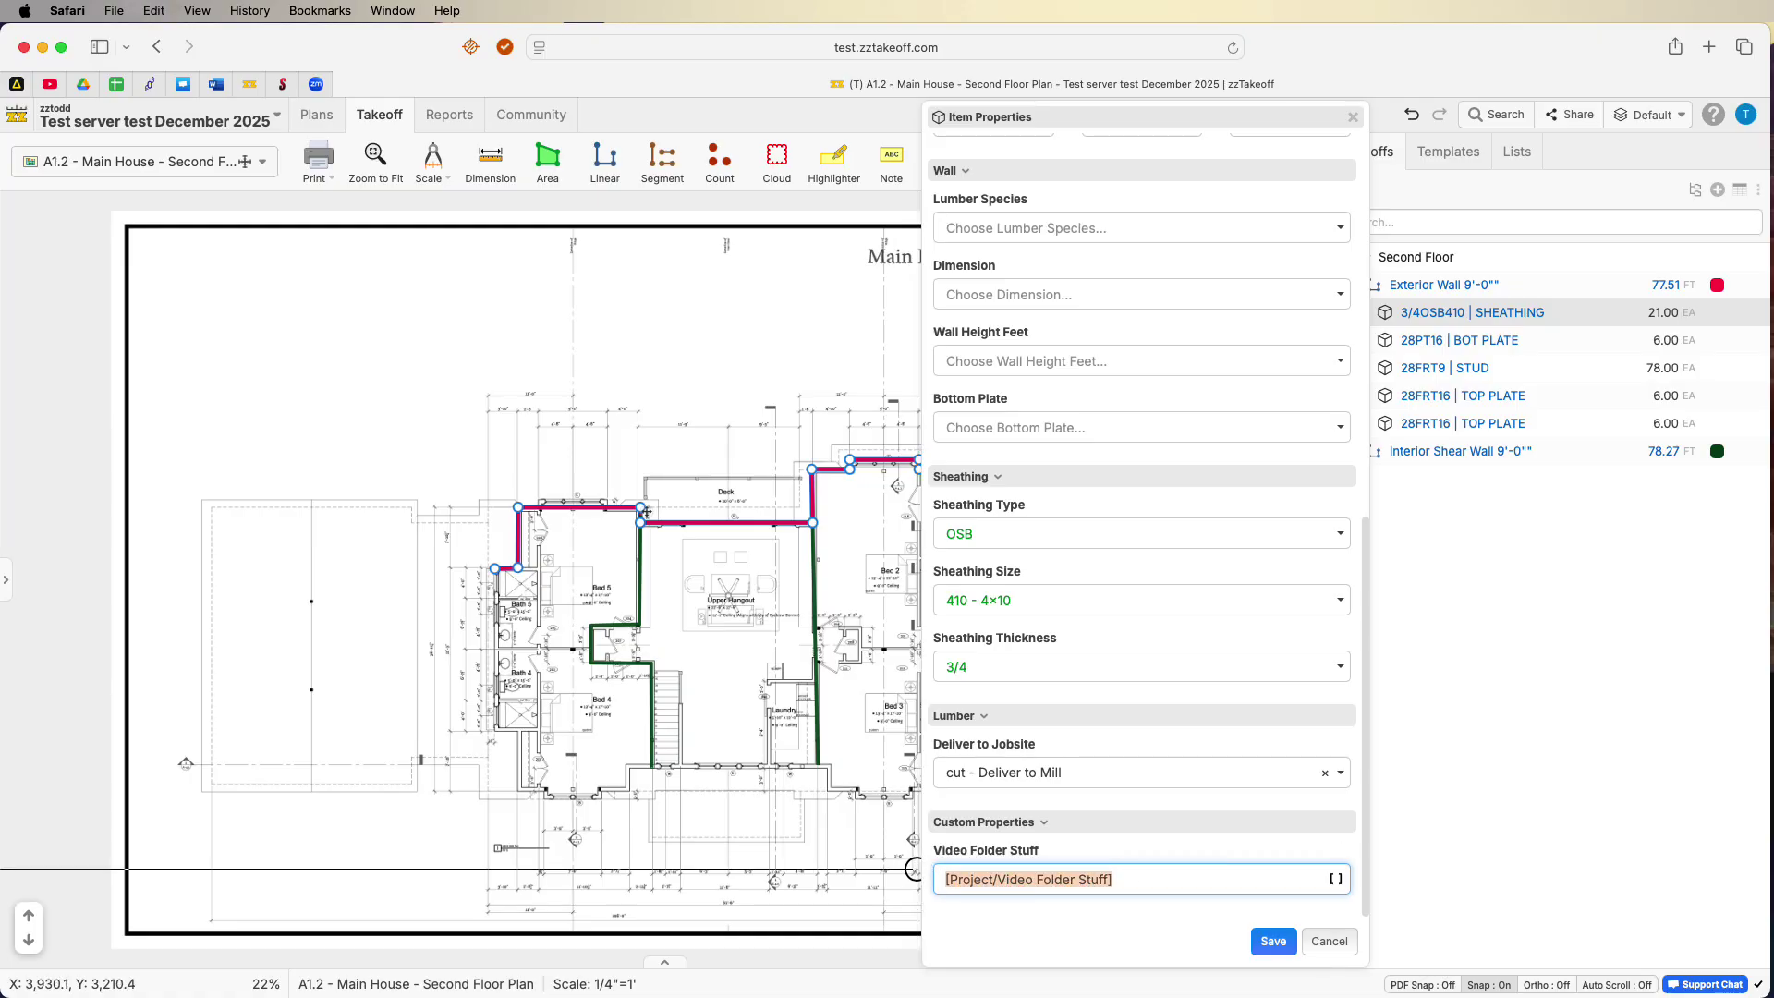
Examine which value modes are available for the SHEATHING item's dropdown properties, such as Deliver to Jobsite and Bottom Plate.
{"action": "left_click", "coordinate": [1075, 776]}
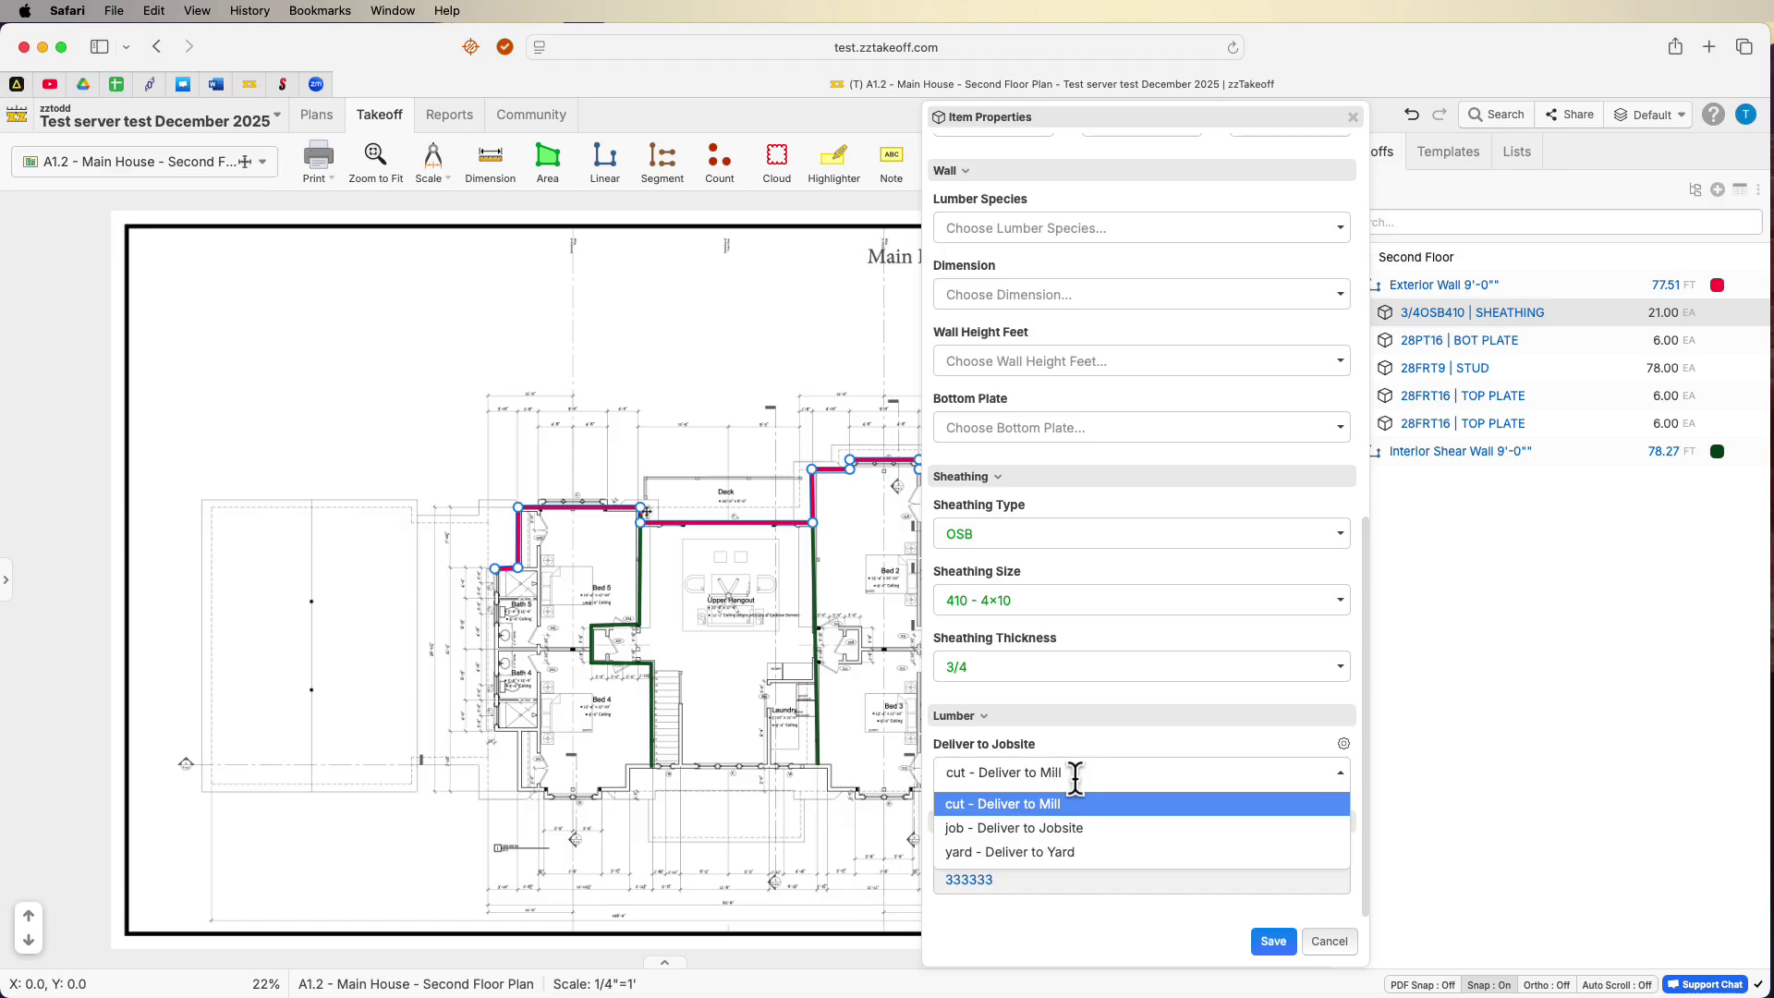
{"action": "left_click", "coordinate": [1343, 744]}
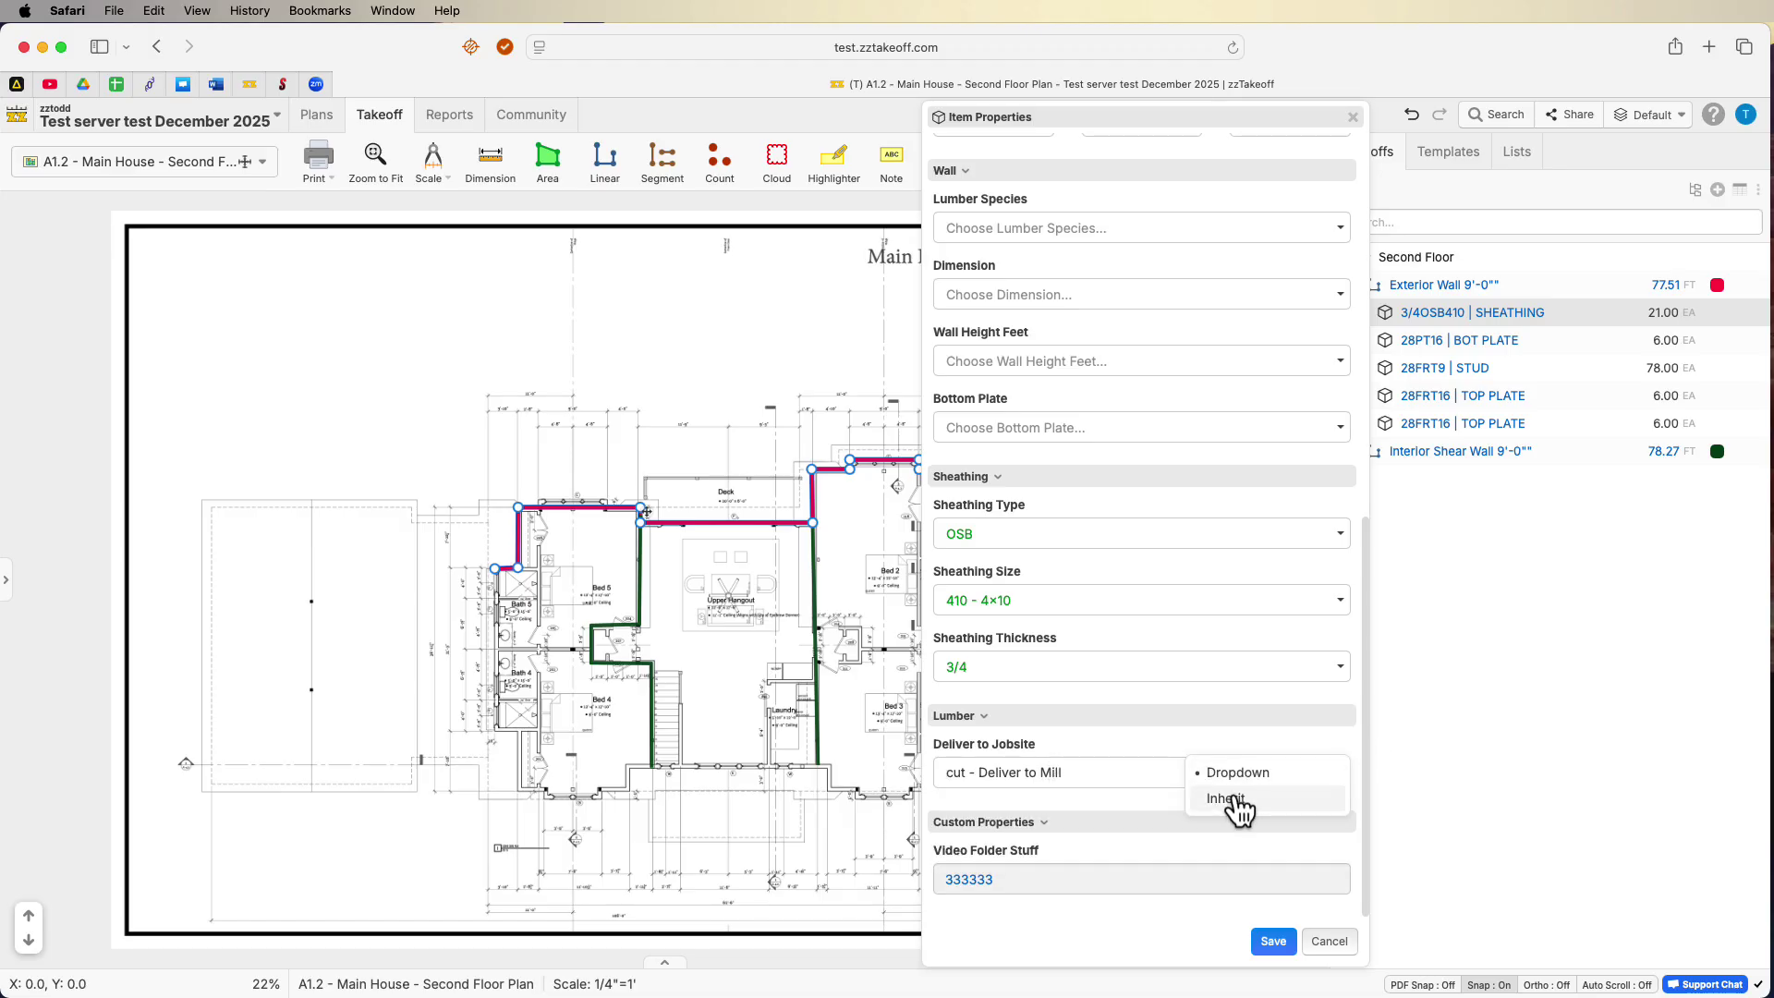
{"action": "left_click", "coordinate": [1143, 776]}
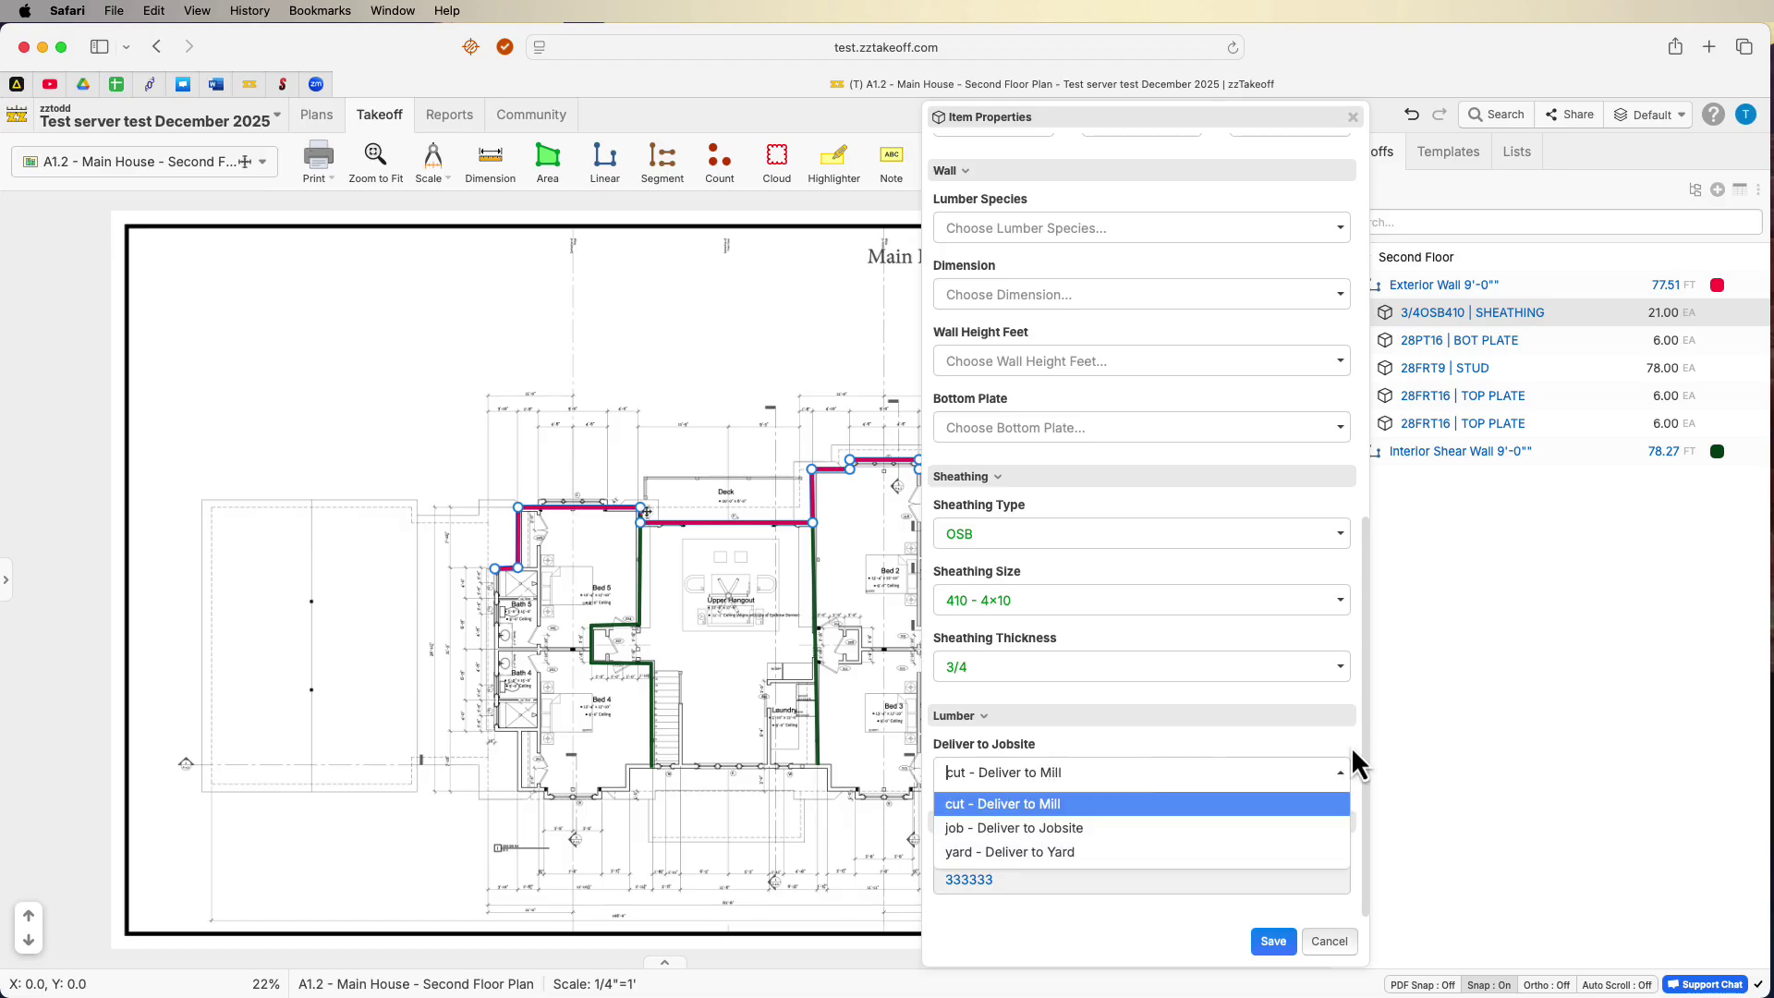
{"action": "left_click", "coordinate": [1308, 743]}
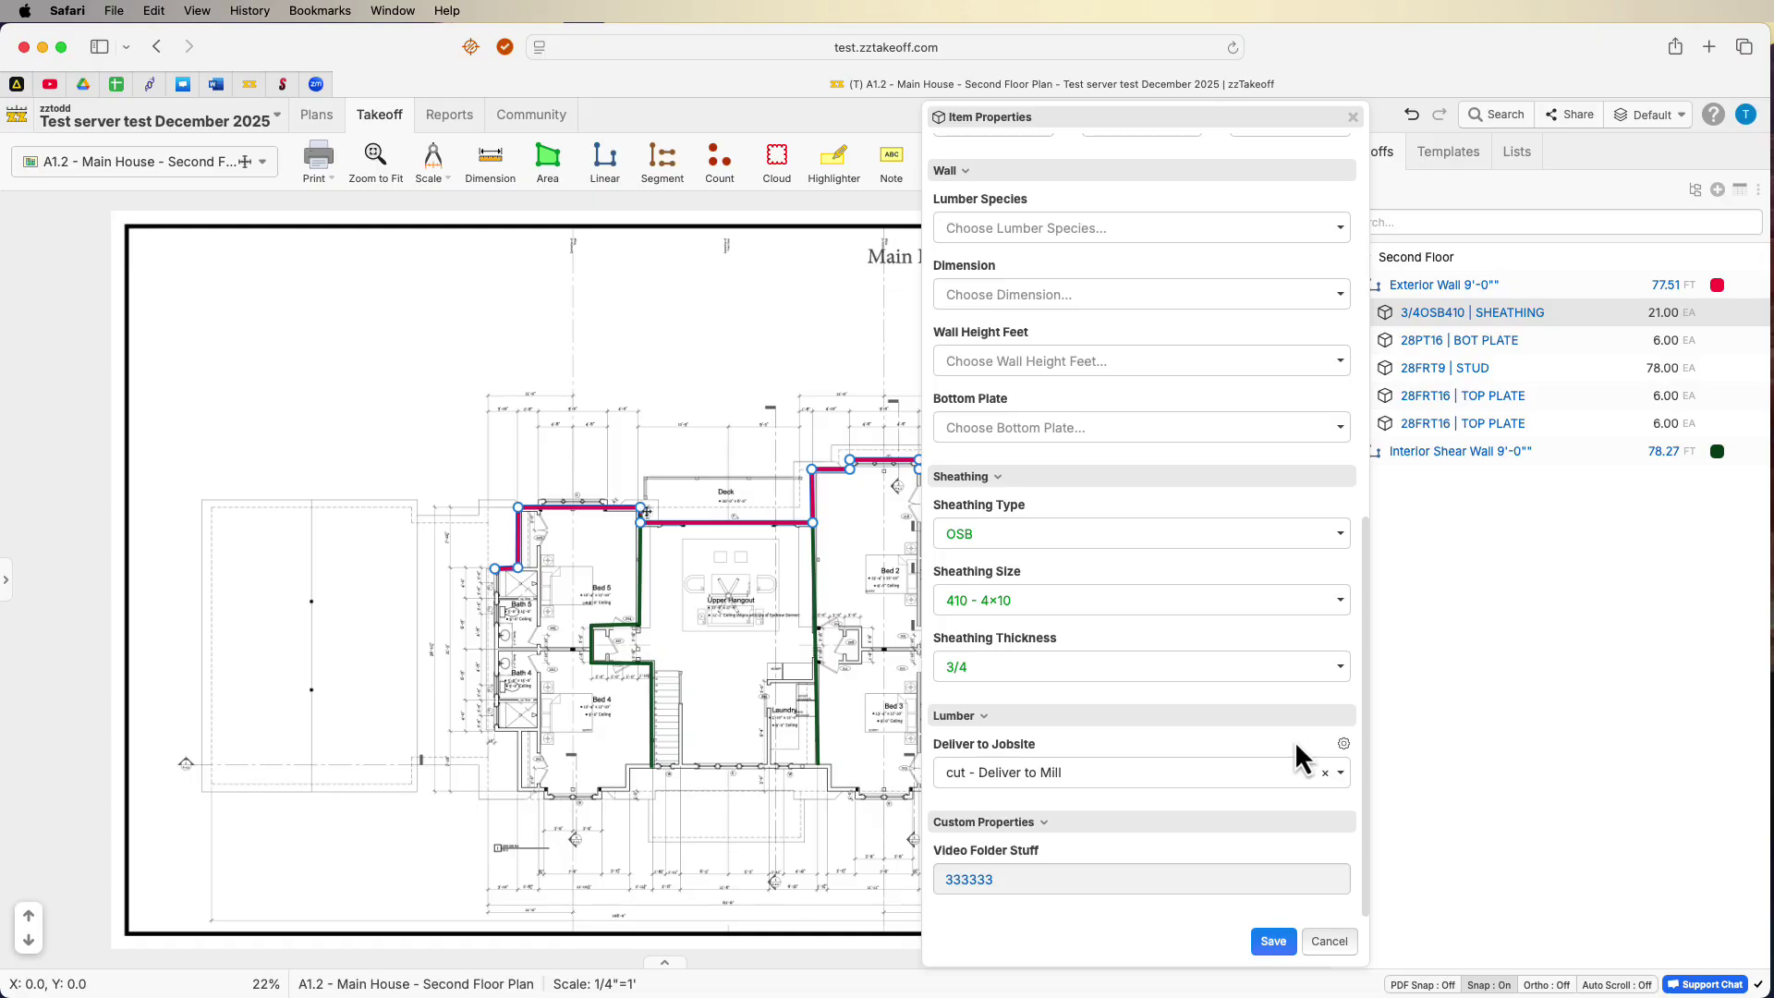
{"action": "left_click", "coordinate": [1105, 659]}
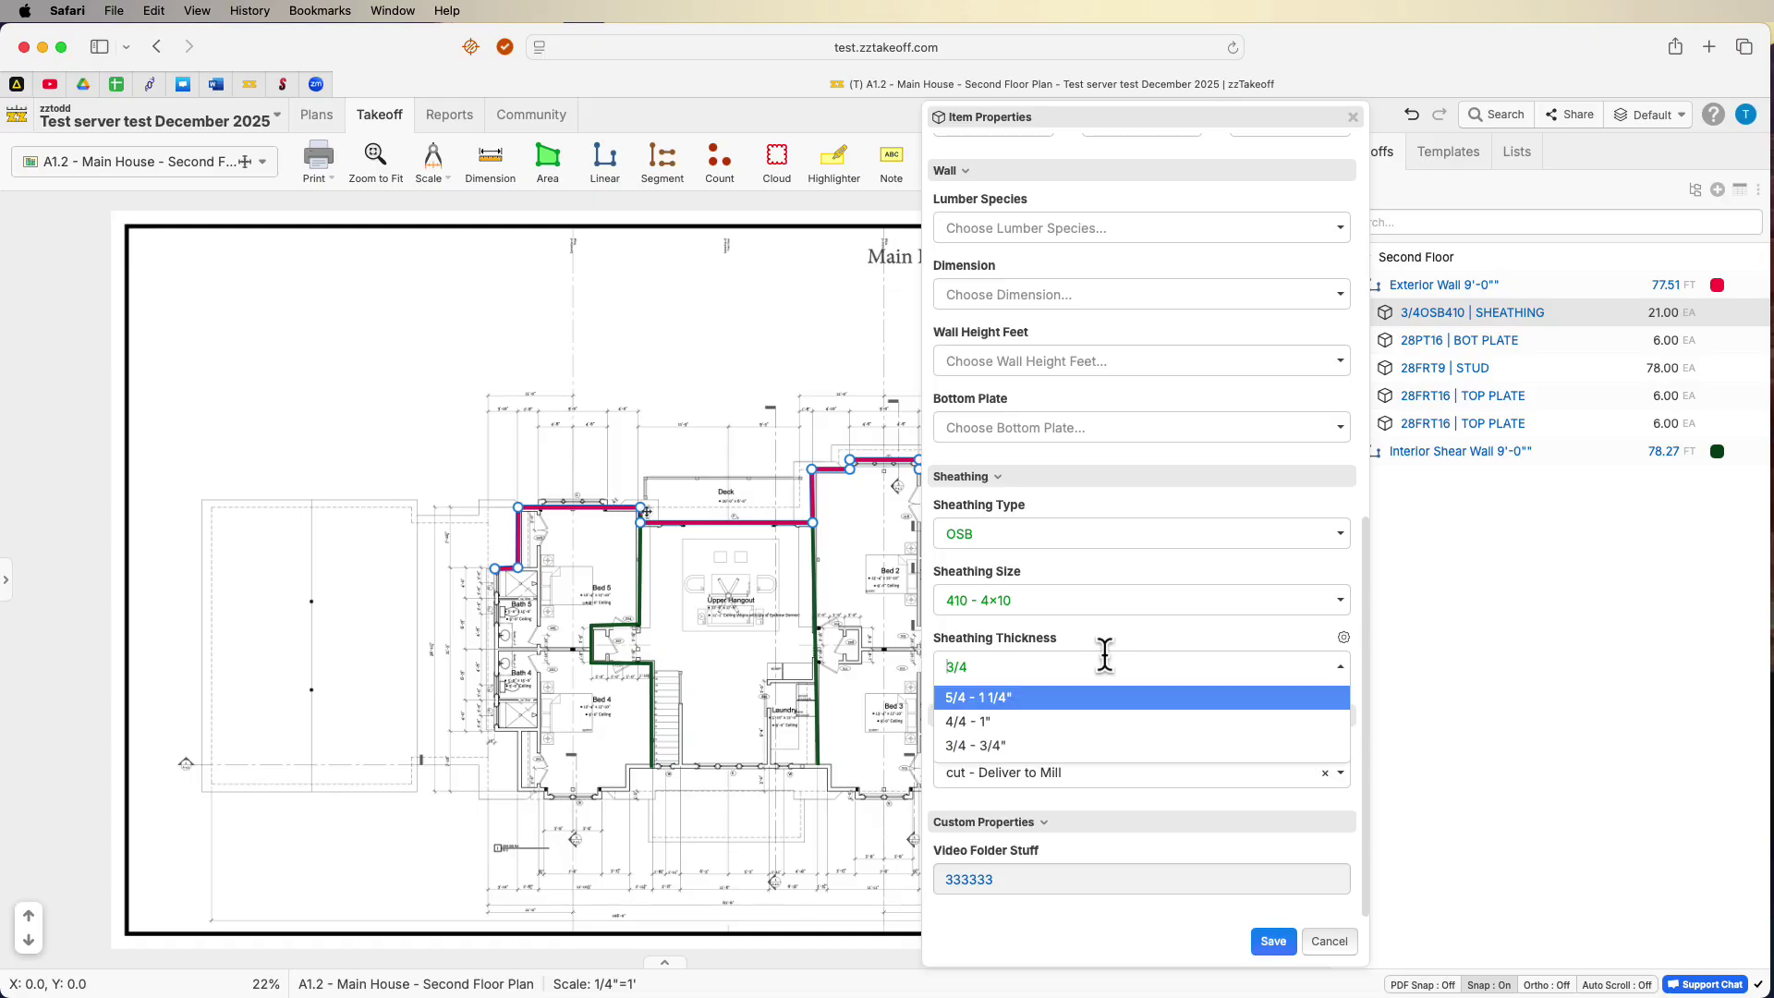
{"action": "left_click", "coordinate": [990, 430]}
{"action": "left_click", "coordinate": [1343, 398]}
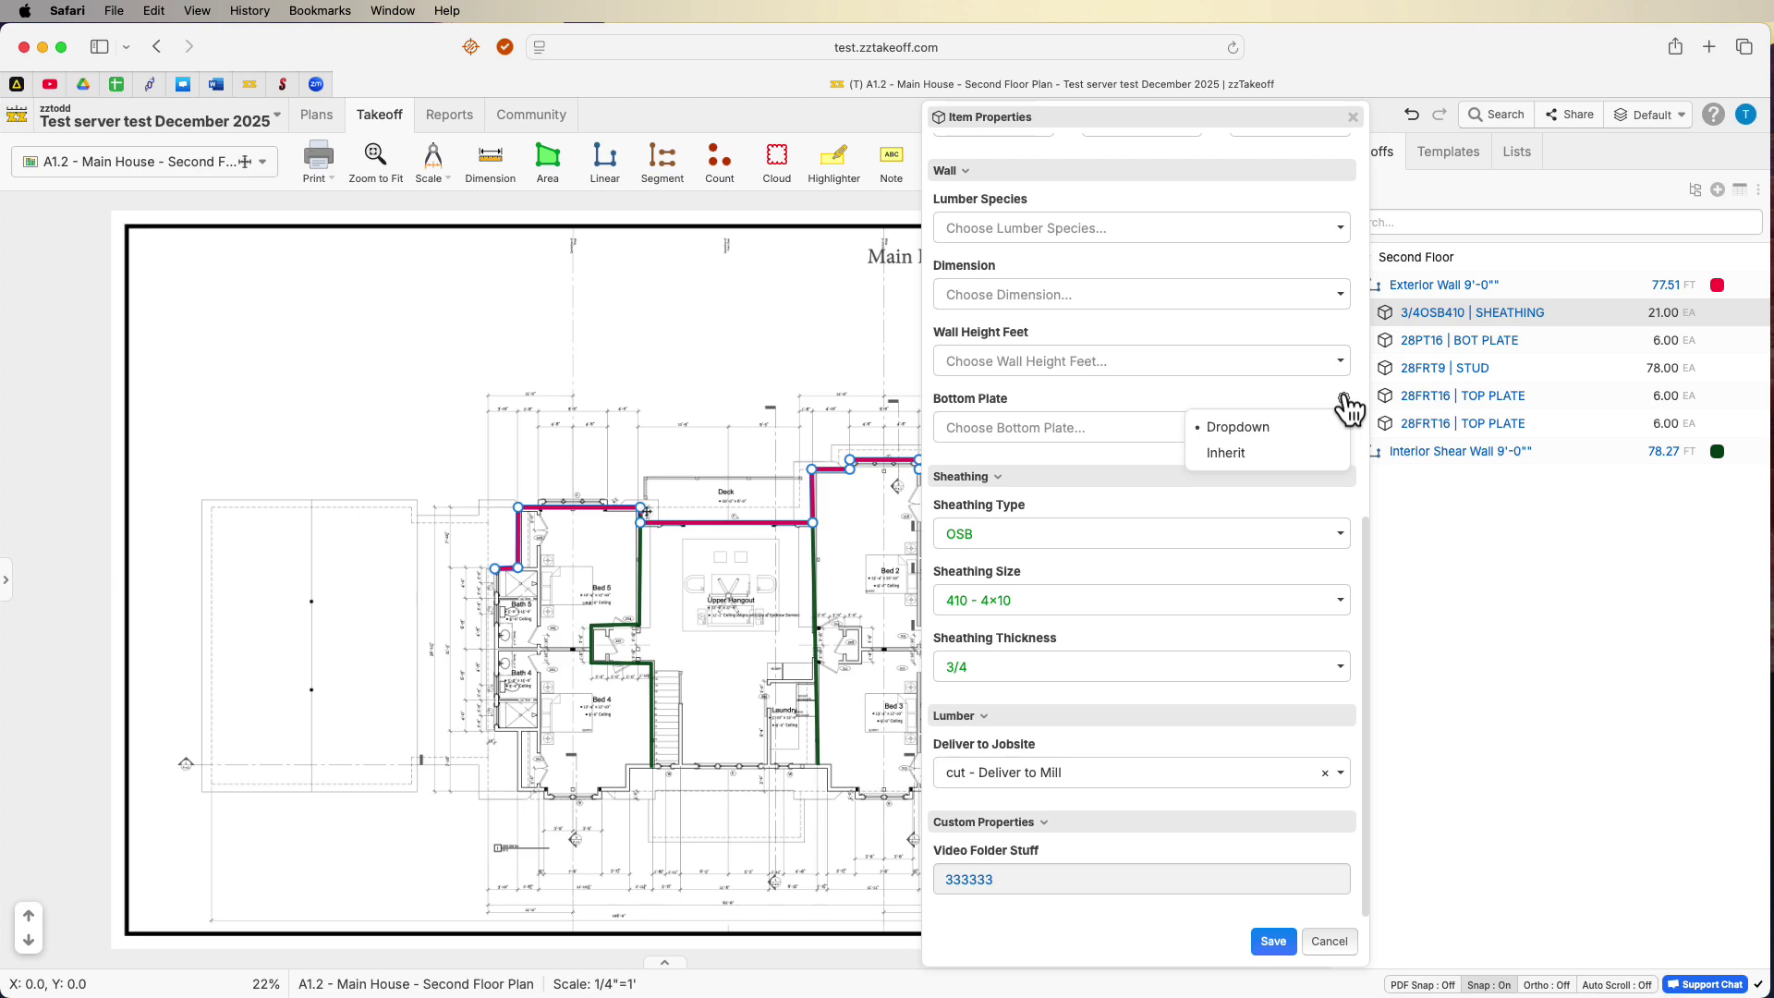
{"action": "left_click", "coordinate": [1153, 412]}
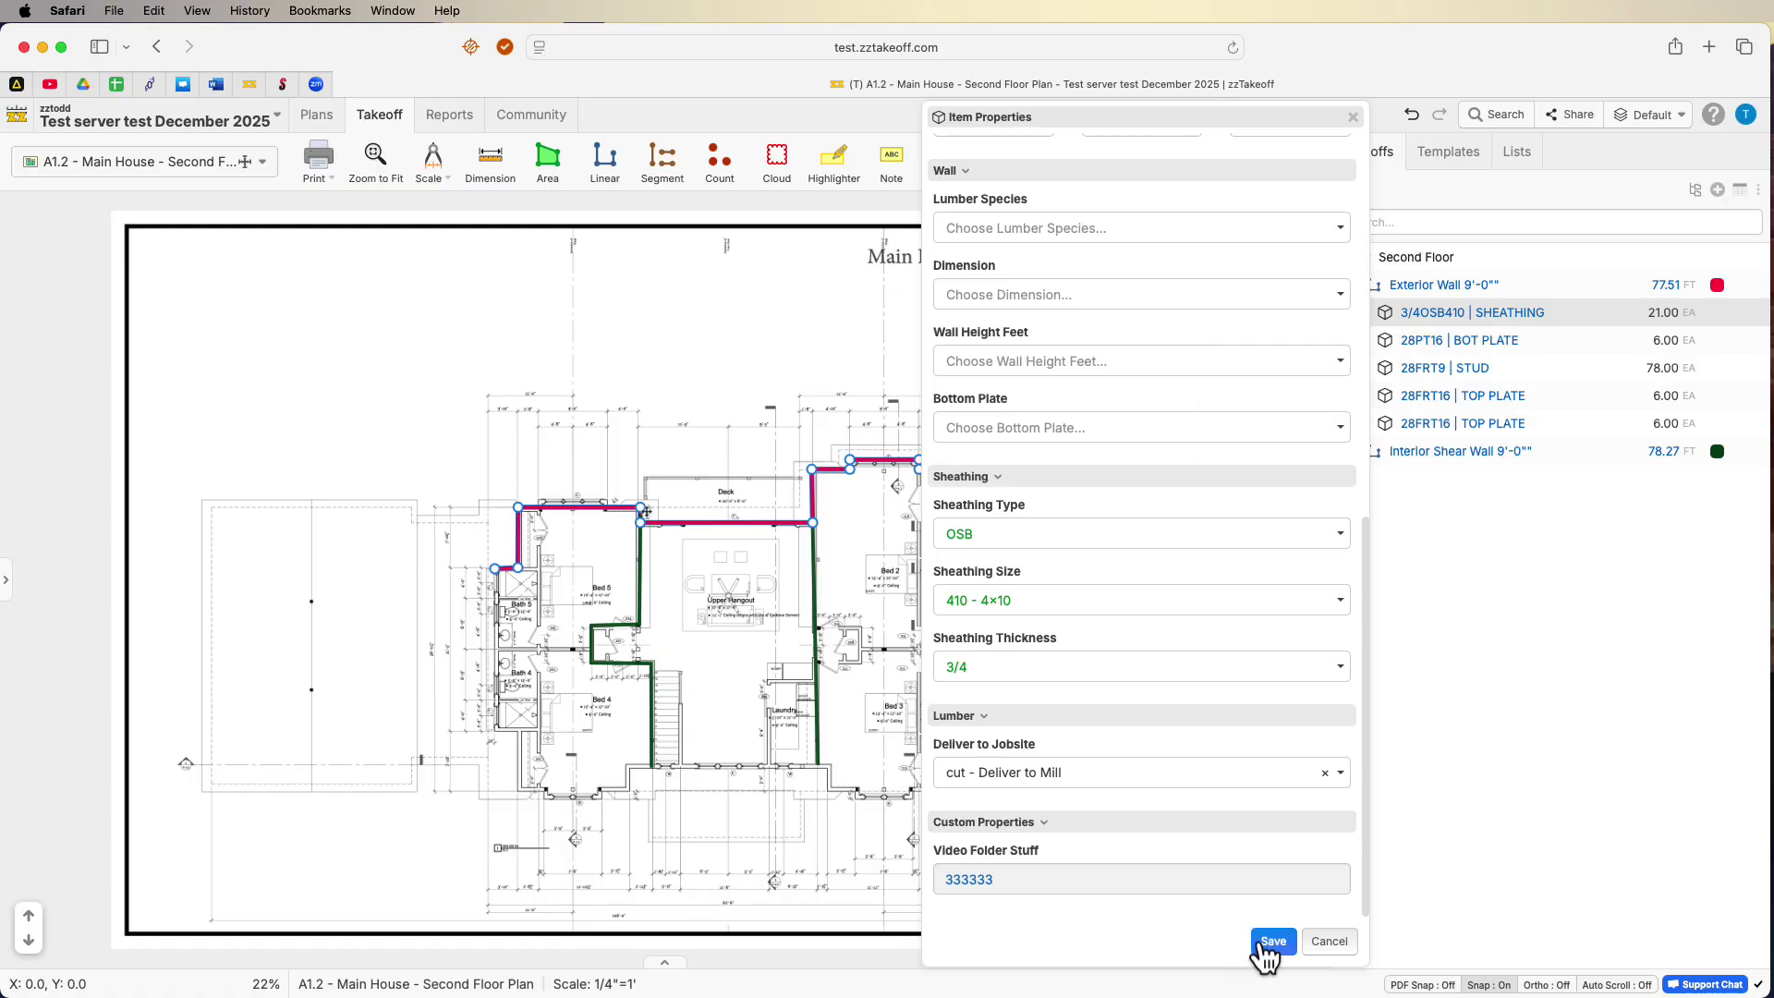
Switch the SHEATHING item's Waste % to Formula mode and fill it with the copied [Project/Video Folder Stuff] tag.
{"action": "scroll", "coordinate": [1210, 767], "scroll_direction": "up", "scroll_amount": 10}
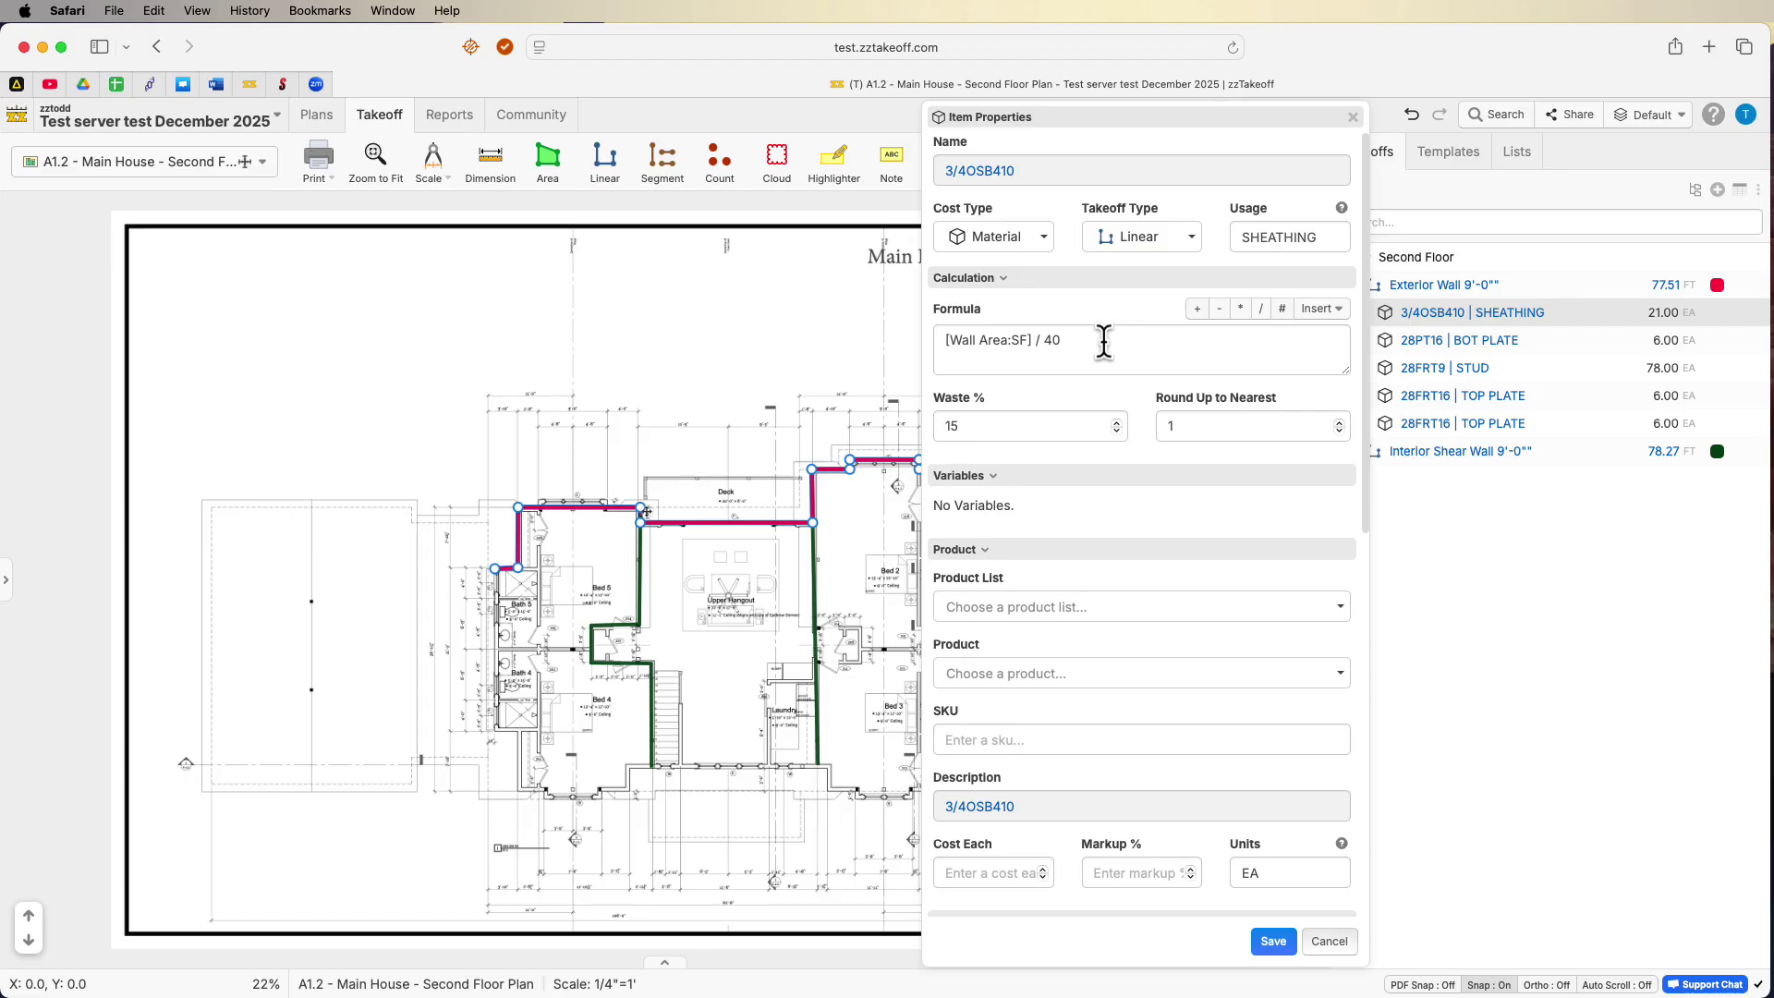
{"action": "left_click_drag", "start_coordinate": [980, 425], "coordinate": [947, 426]}
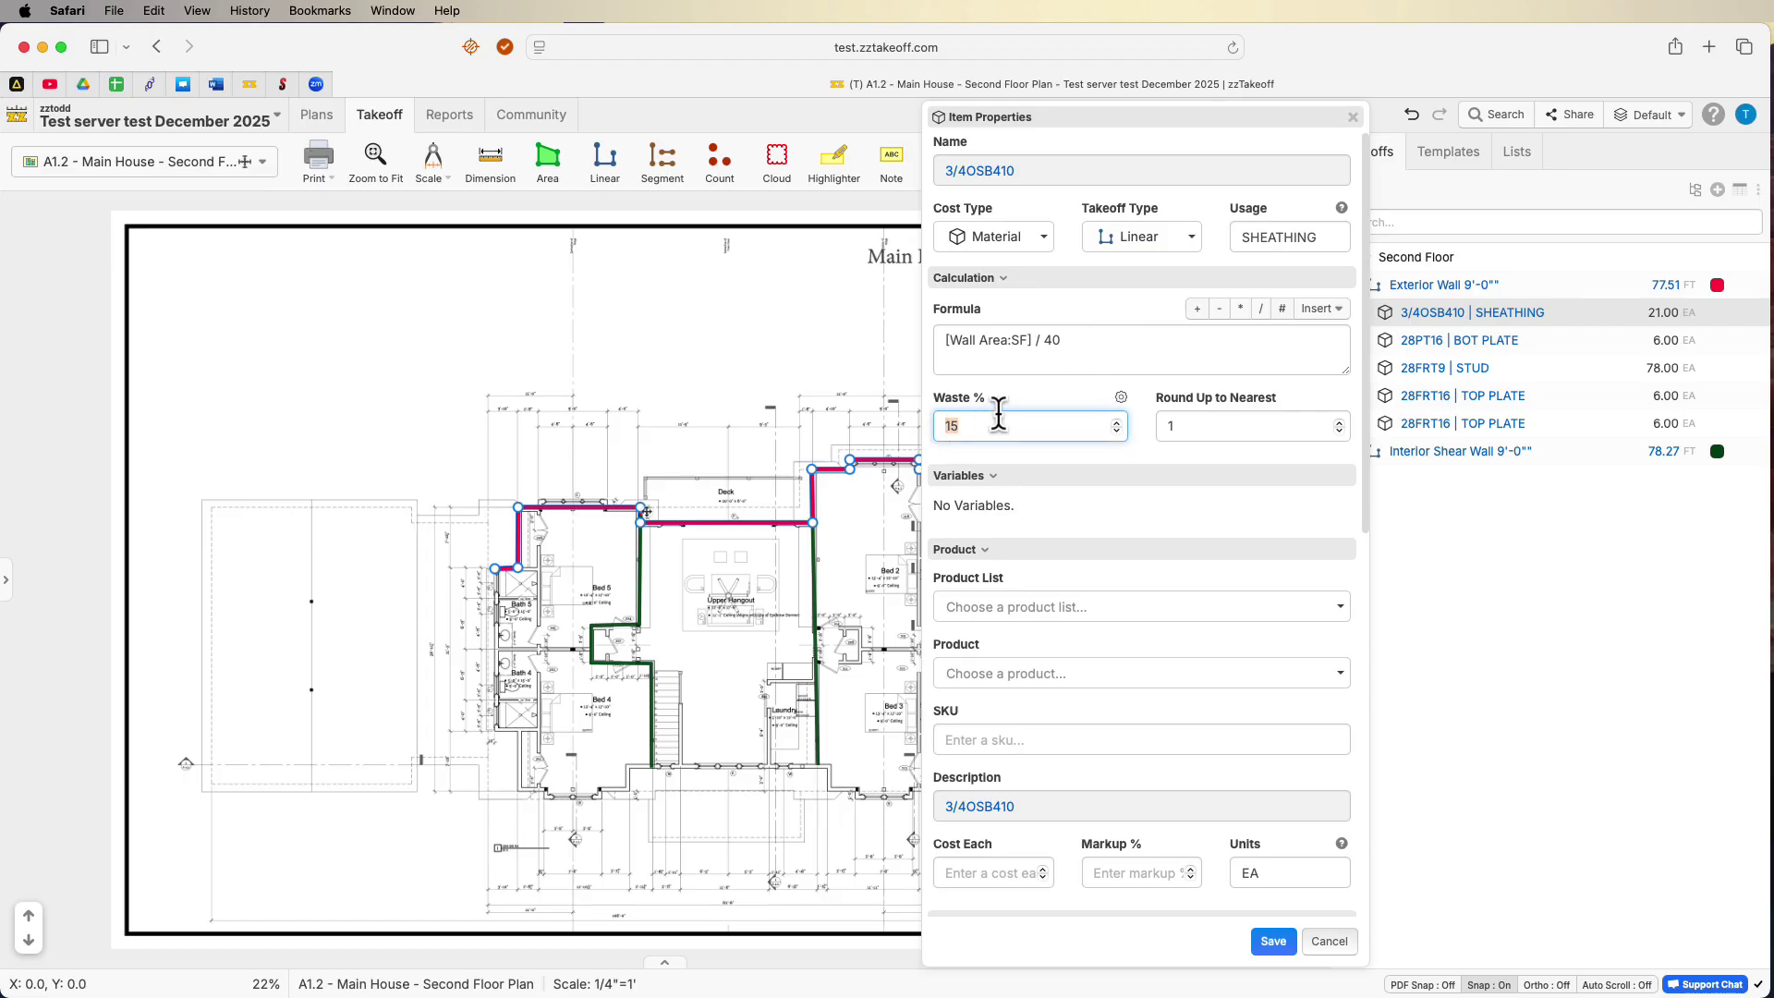
{"action": "key", "text": "super+v"}
{"action": "left_click", "coordinate": [1120, 399]}
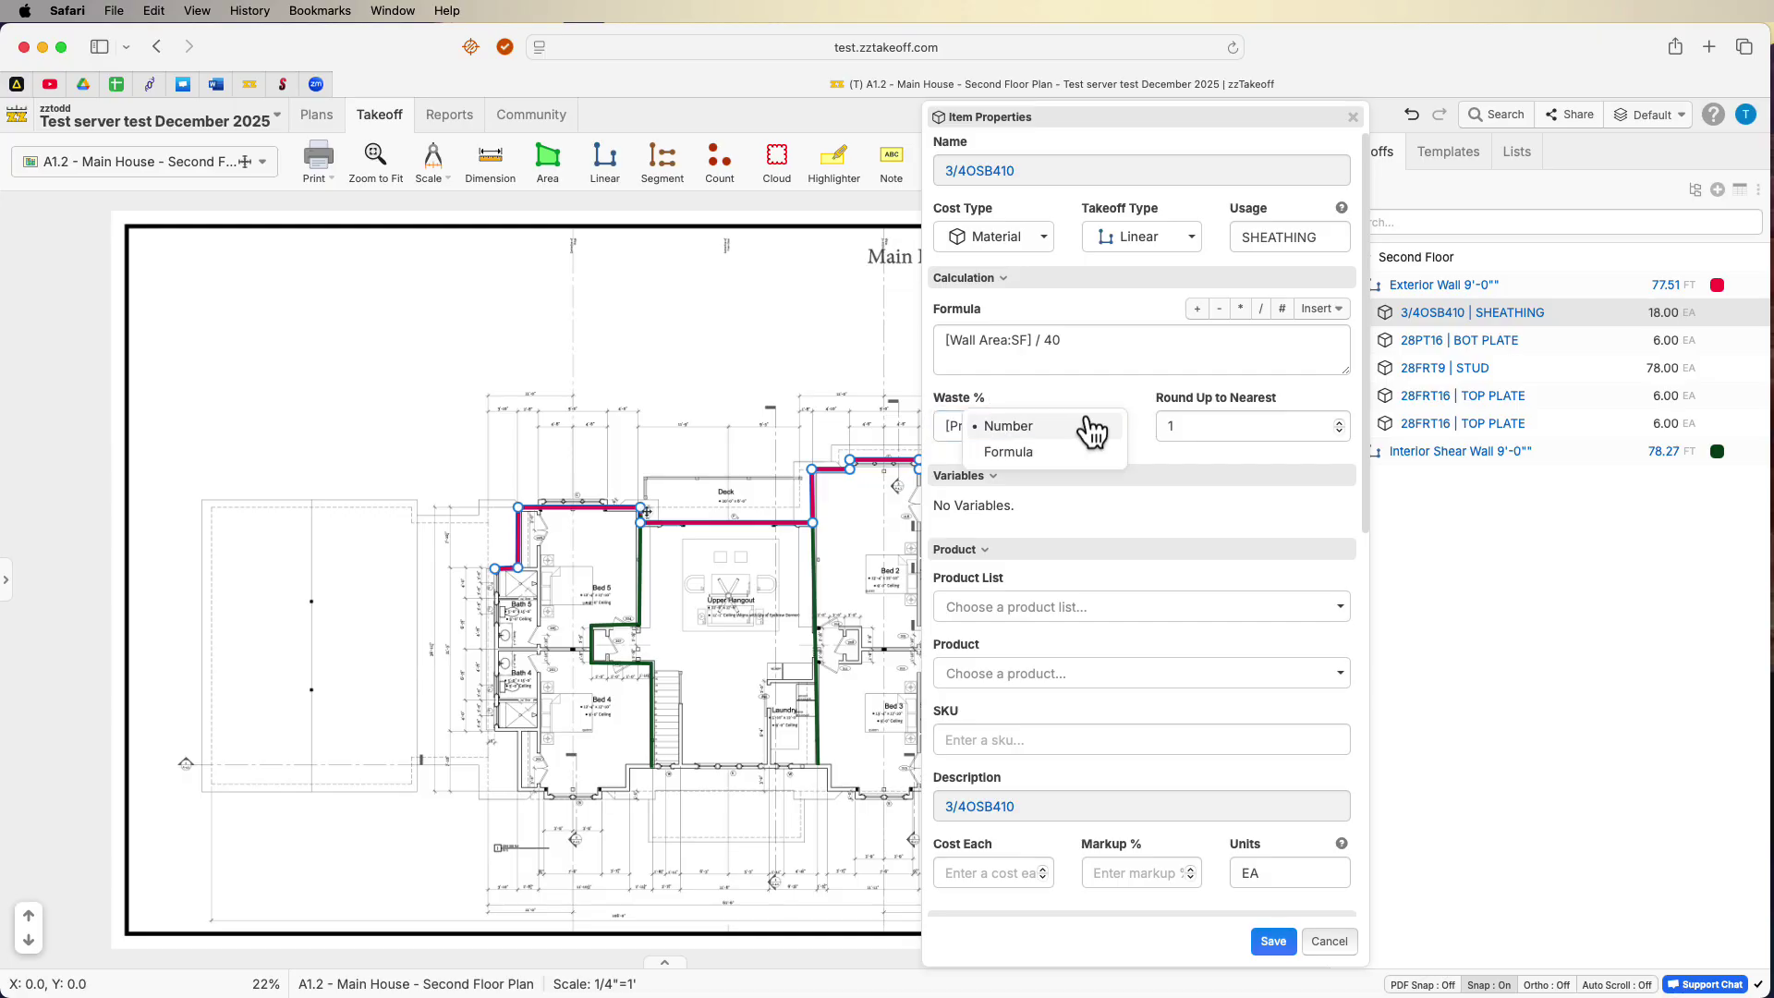
{"action": "left_click", "coordinate": [1032, 453]}
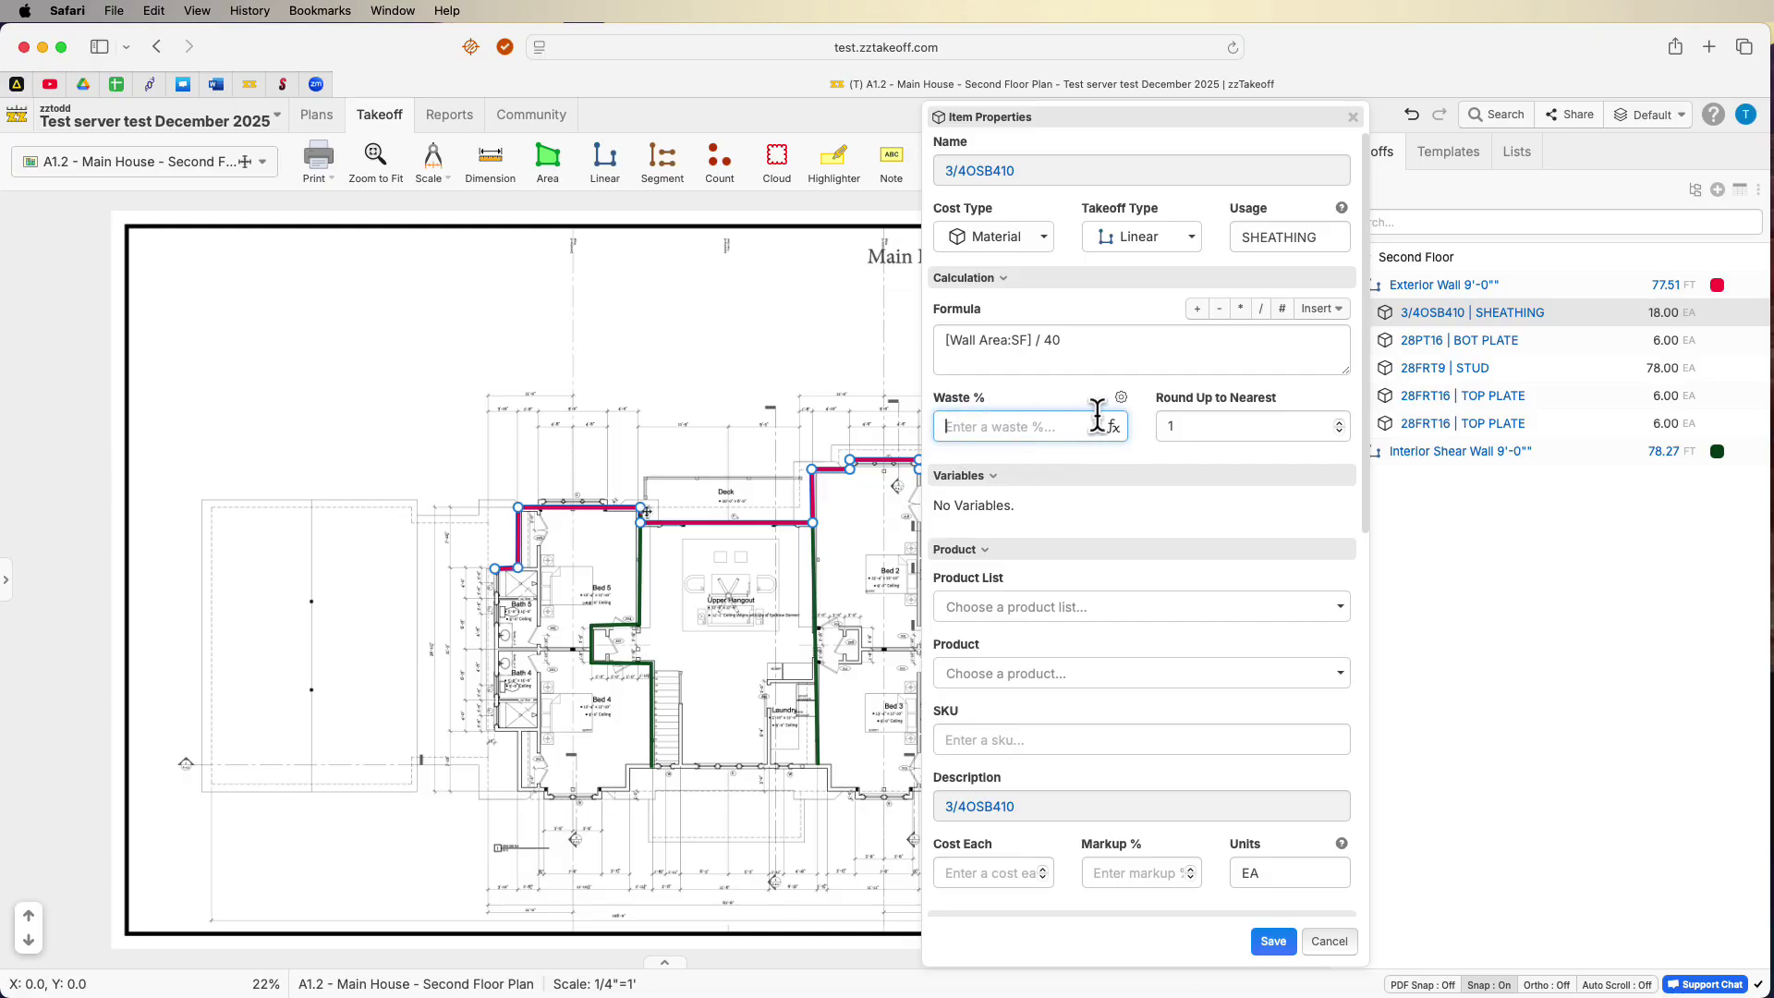
{"action": "type", "text": "[Project/Video Folder Stuff]"}
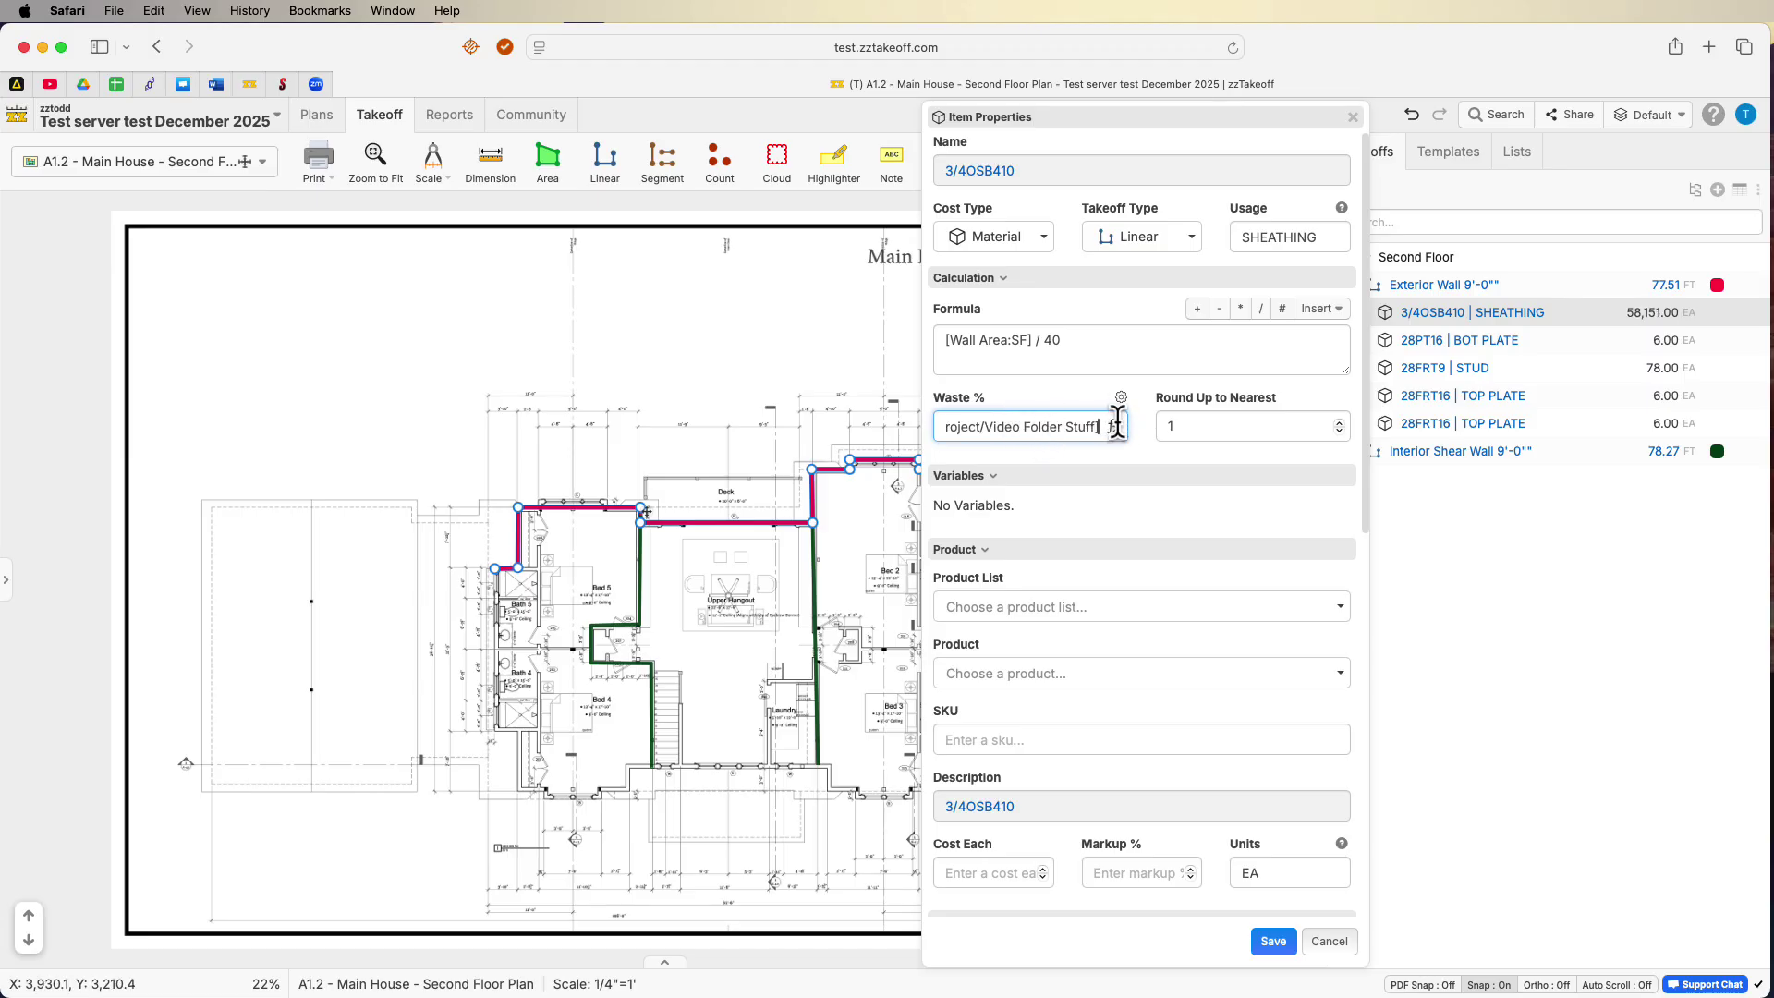
{"action": "left_click", "coordinate": [1235, 422]}
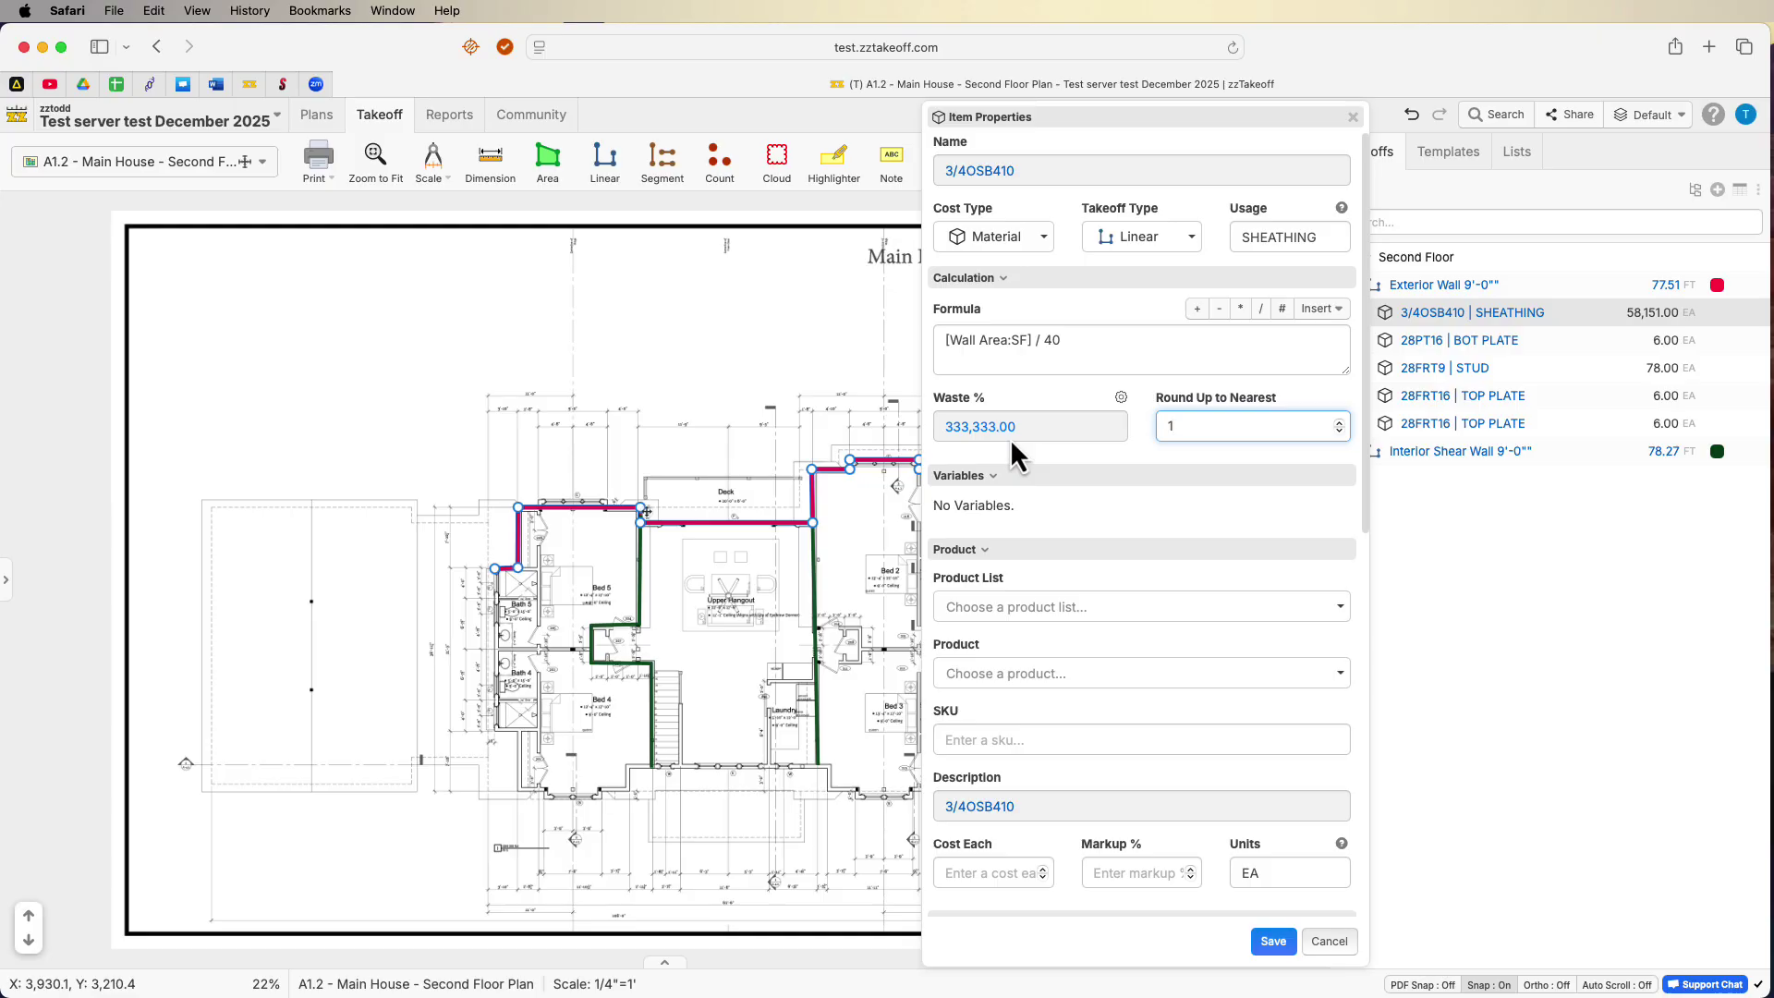
Switch the SHEATHING item's Markup % to Formula mode and fill it with the copied [Project/Video Folder Stuff] tag.
{"action": "scroll", "coordinate": [1088, 514], "scroll_direction": "down", "scroll_amount": 10}
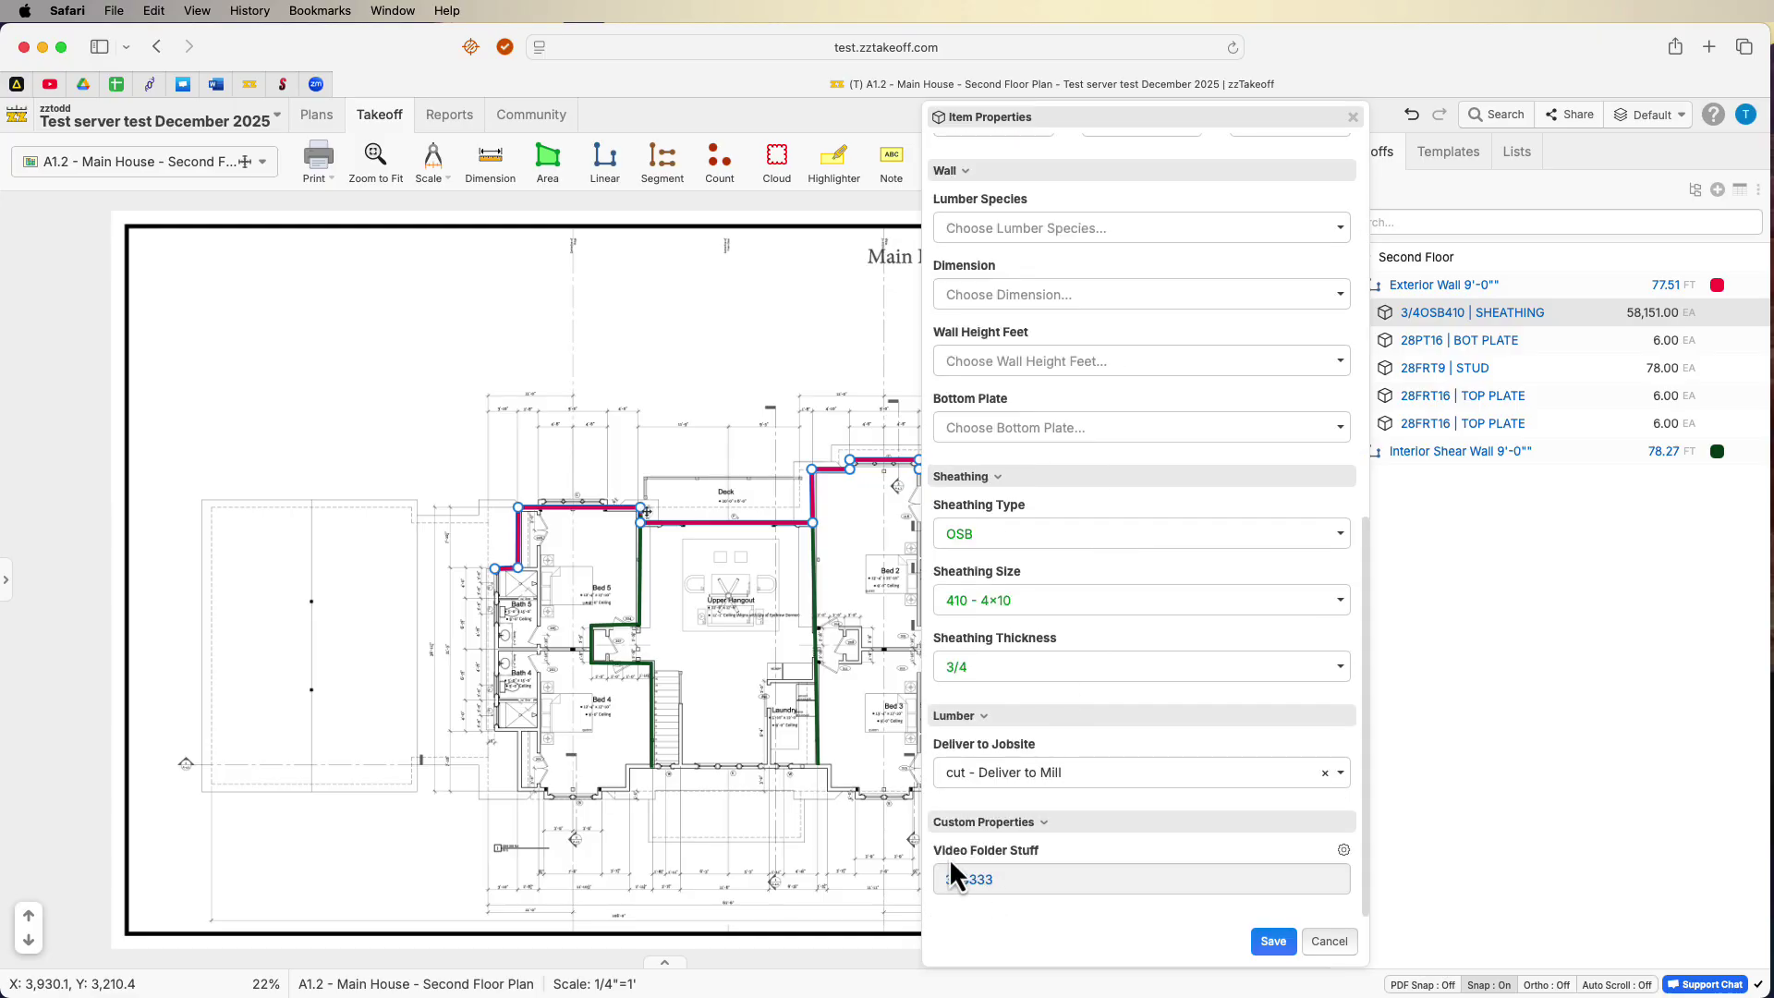
{"action": "scroll", "coordinate": [1060, 604], "scroll_direction": "up", "scroll_amount": 4}
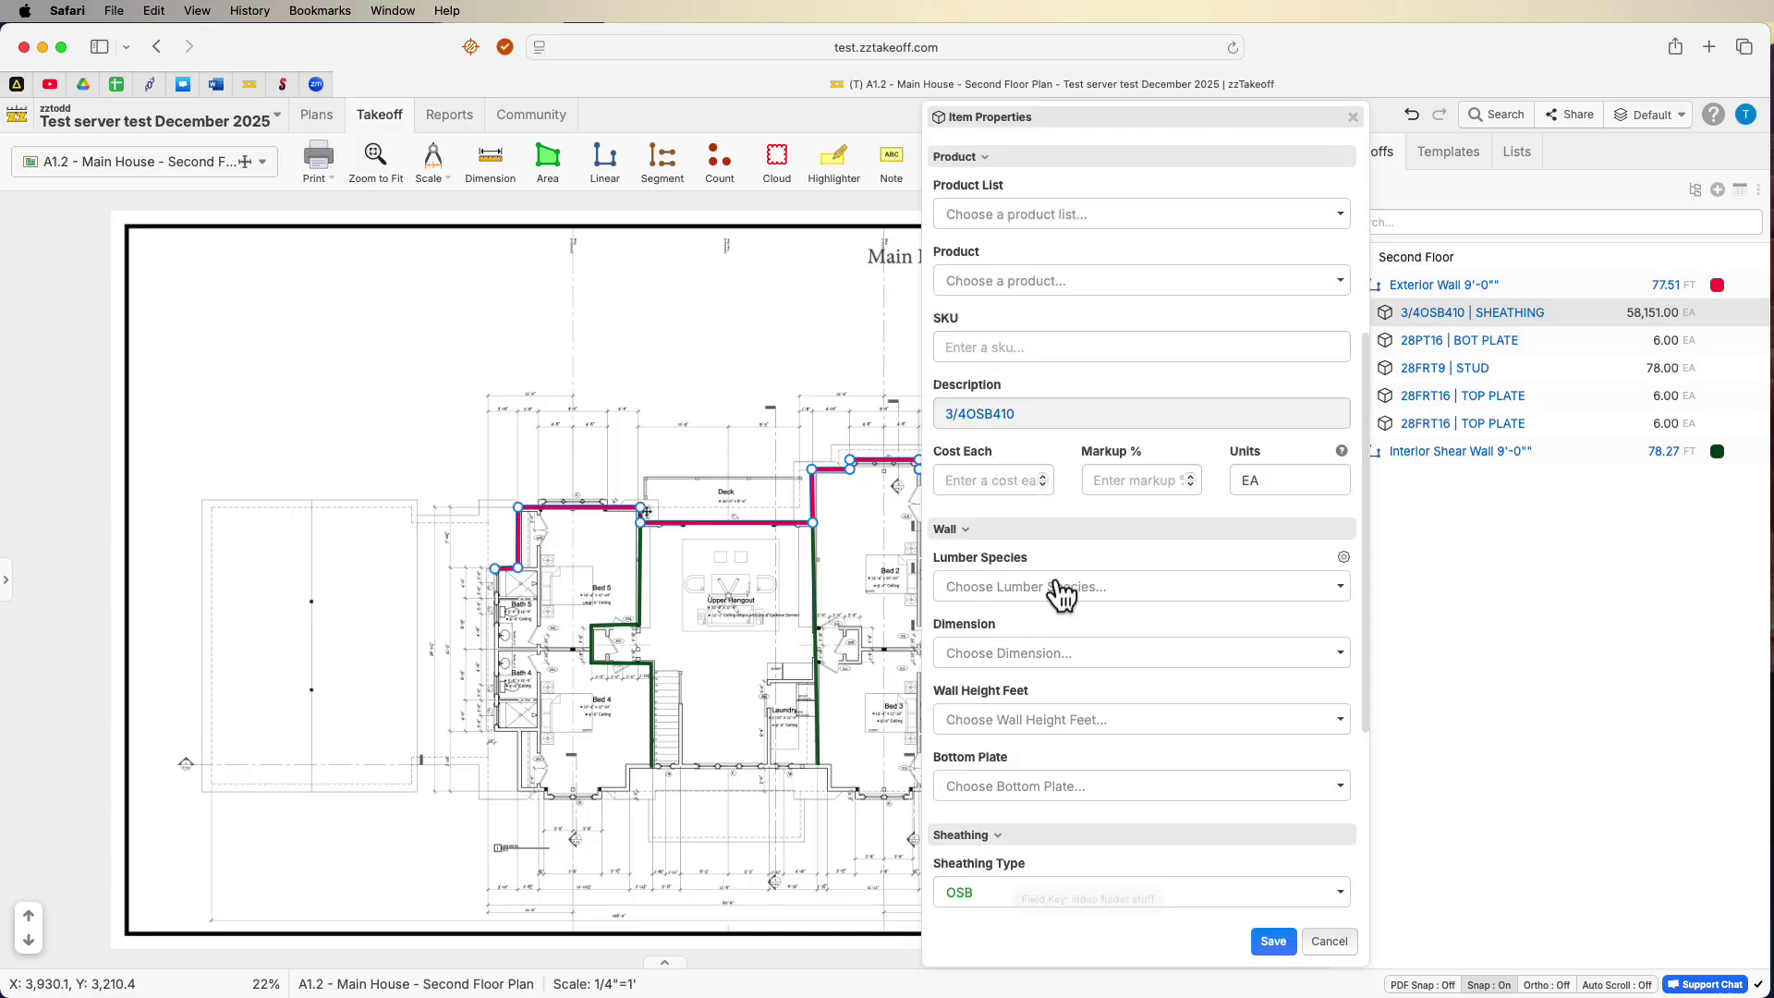
{"action": "scroll", "coordinate": [1055, 591], "scroll_direction": "down", "scroll_amount": 2}
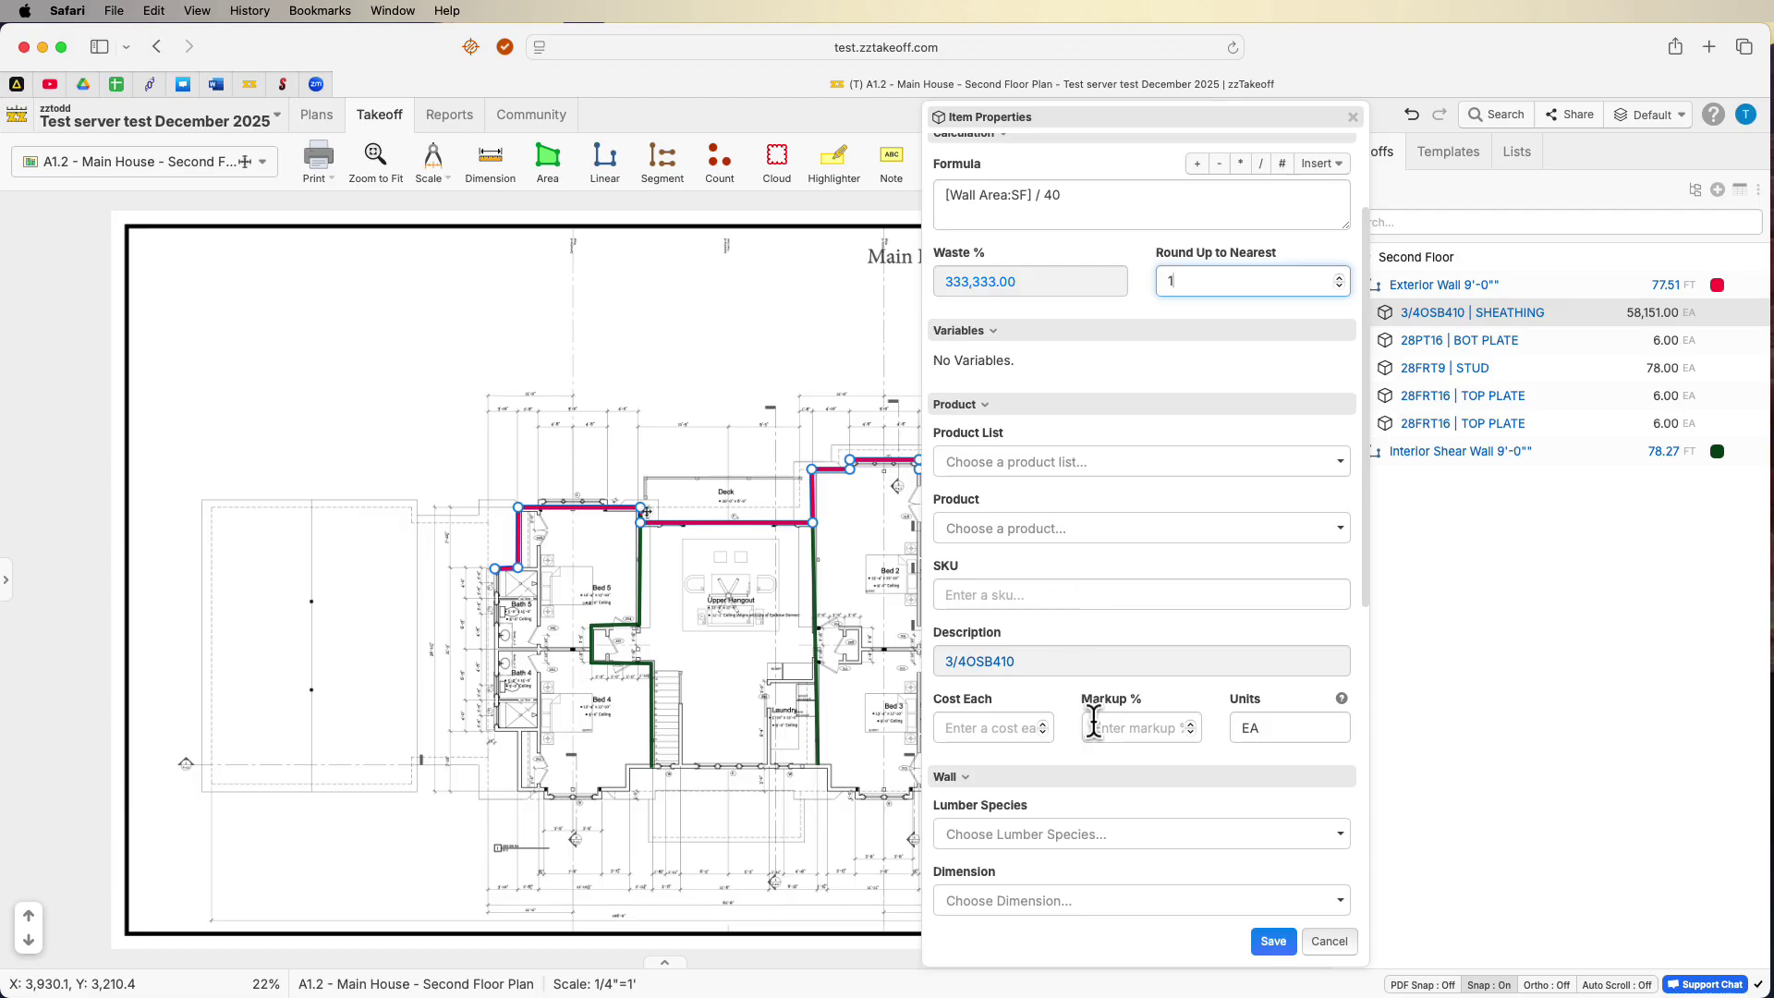
{"action": "left_click", "coordinate": [1124, 727]}
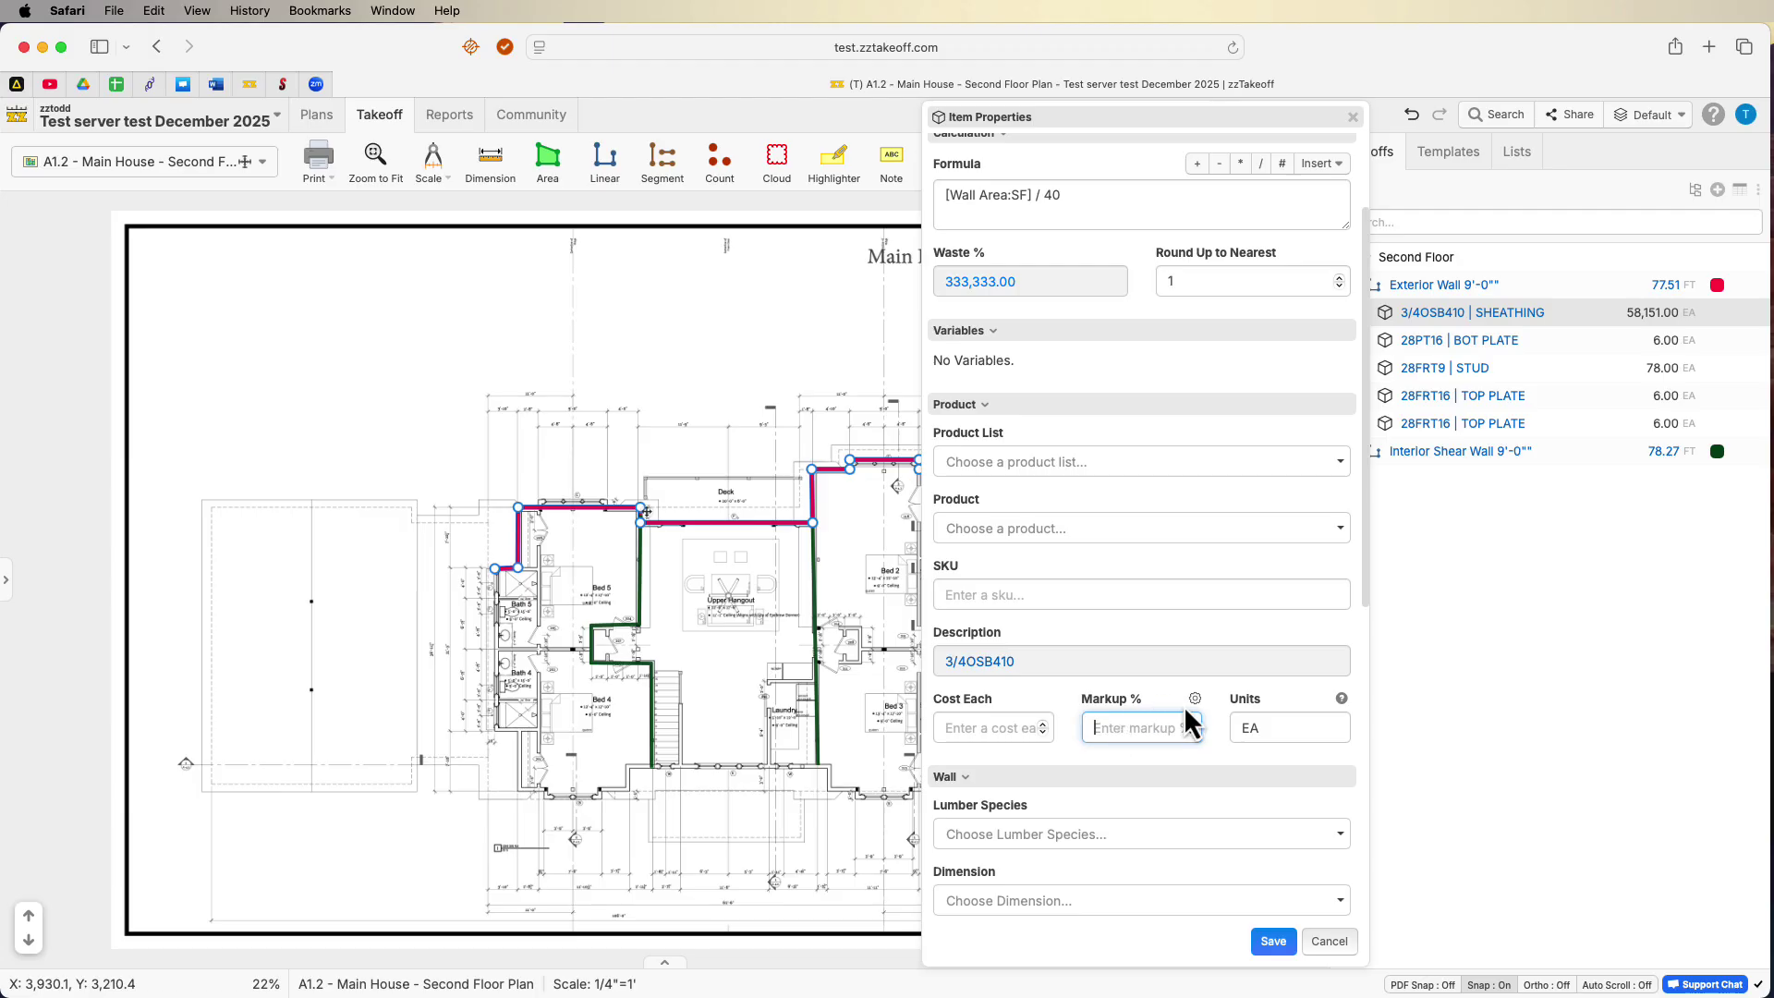
{"action": "left_click", "coordinate": [1194, 699]}
{"action": "left_click", "coordinate": [1108, 750]}
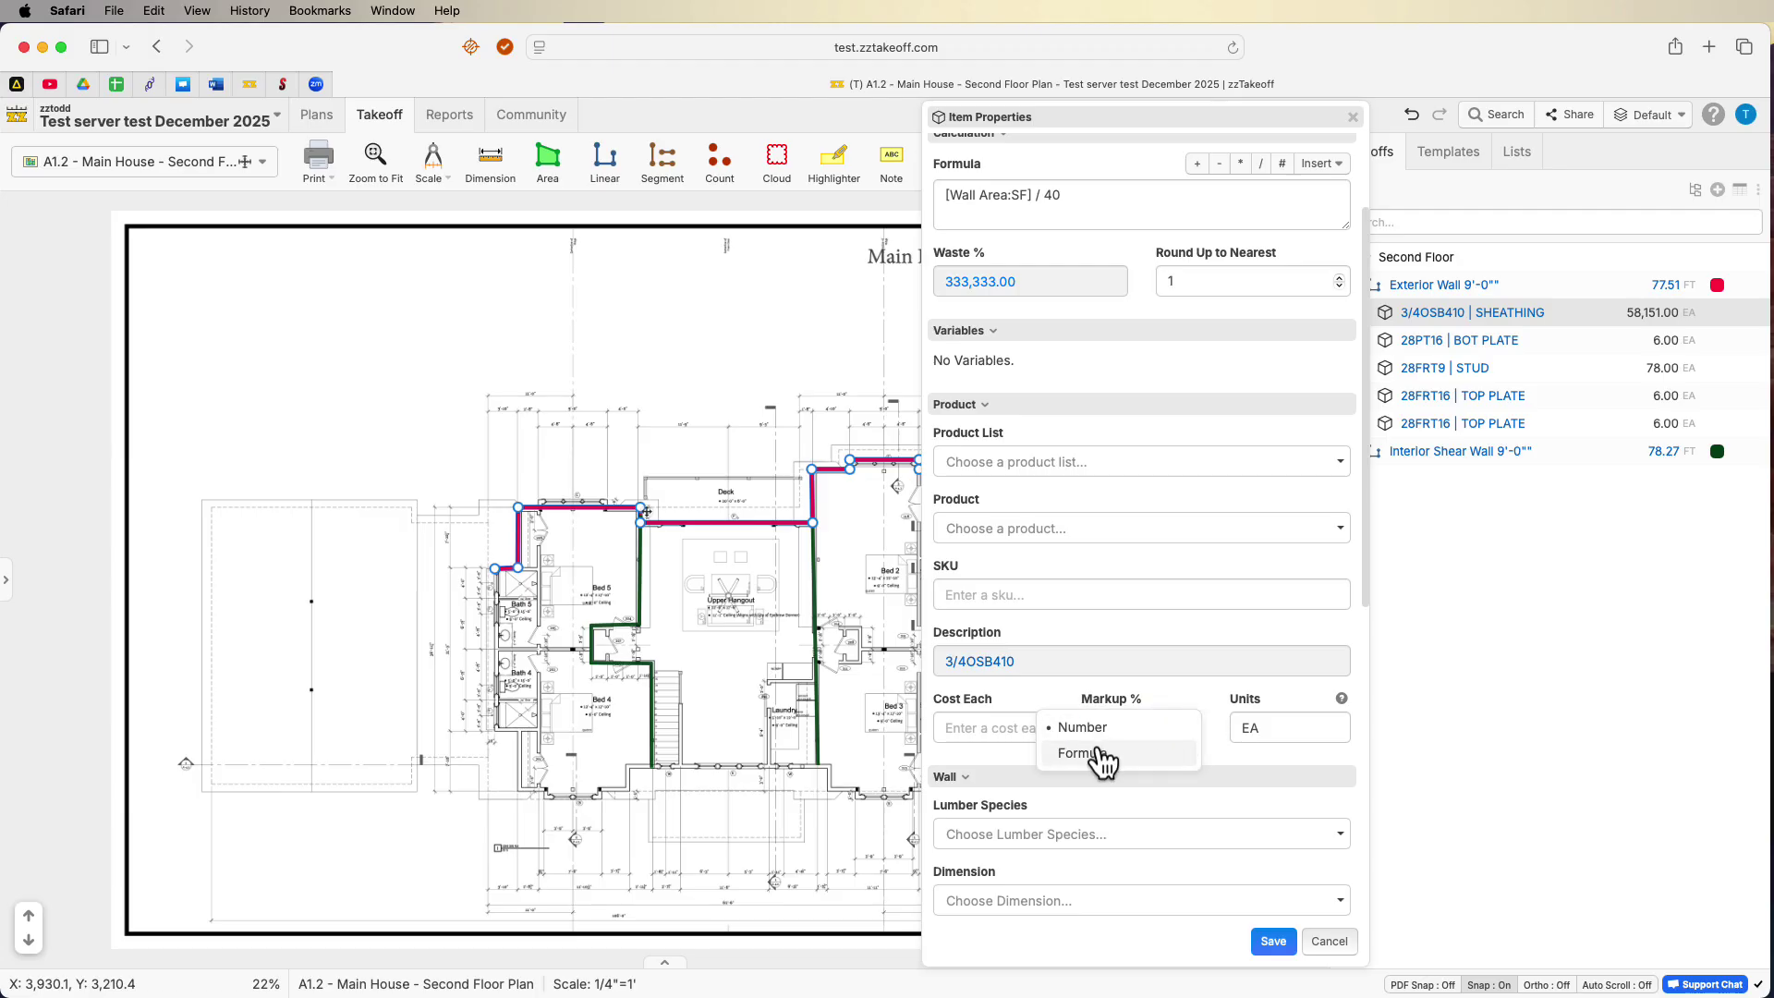
{"action": "key", "text": "super+v"}
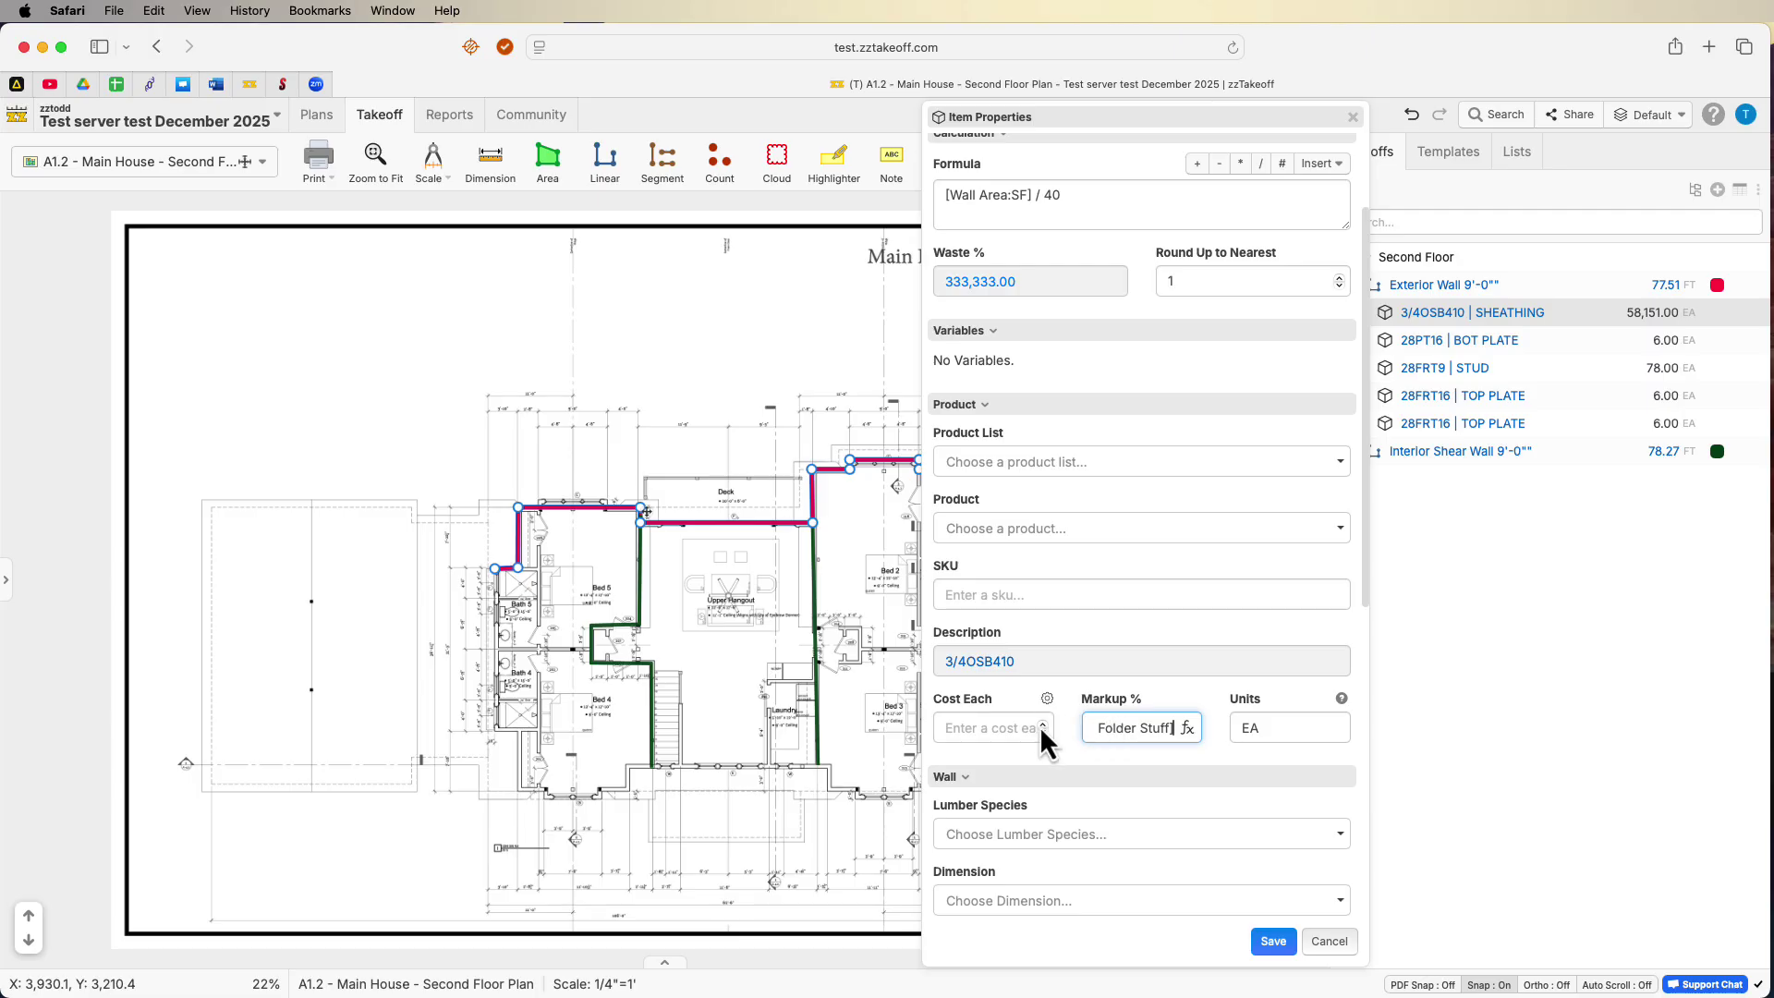
{"action": "left_click", "coordinate": [999, 728]}
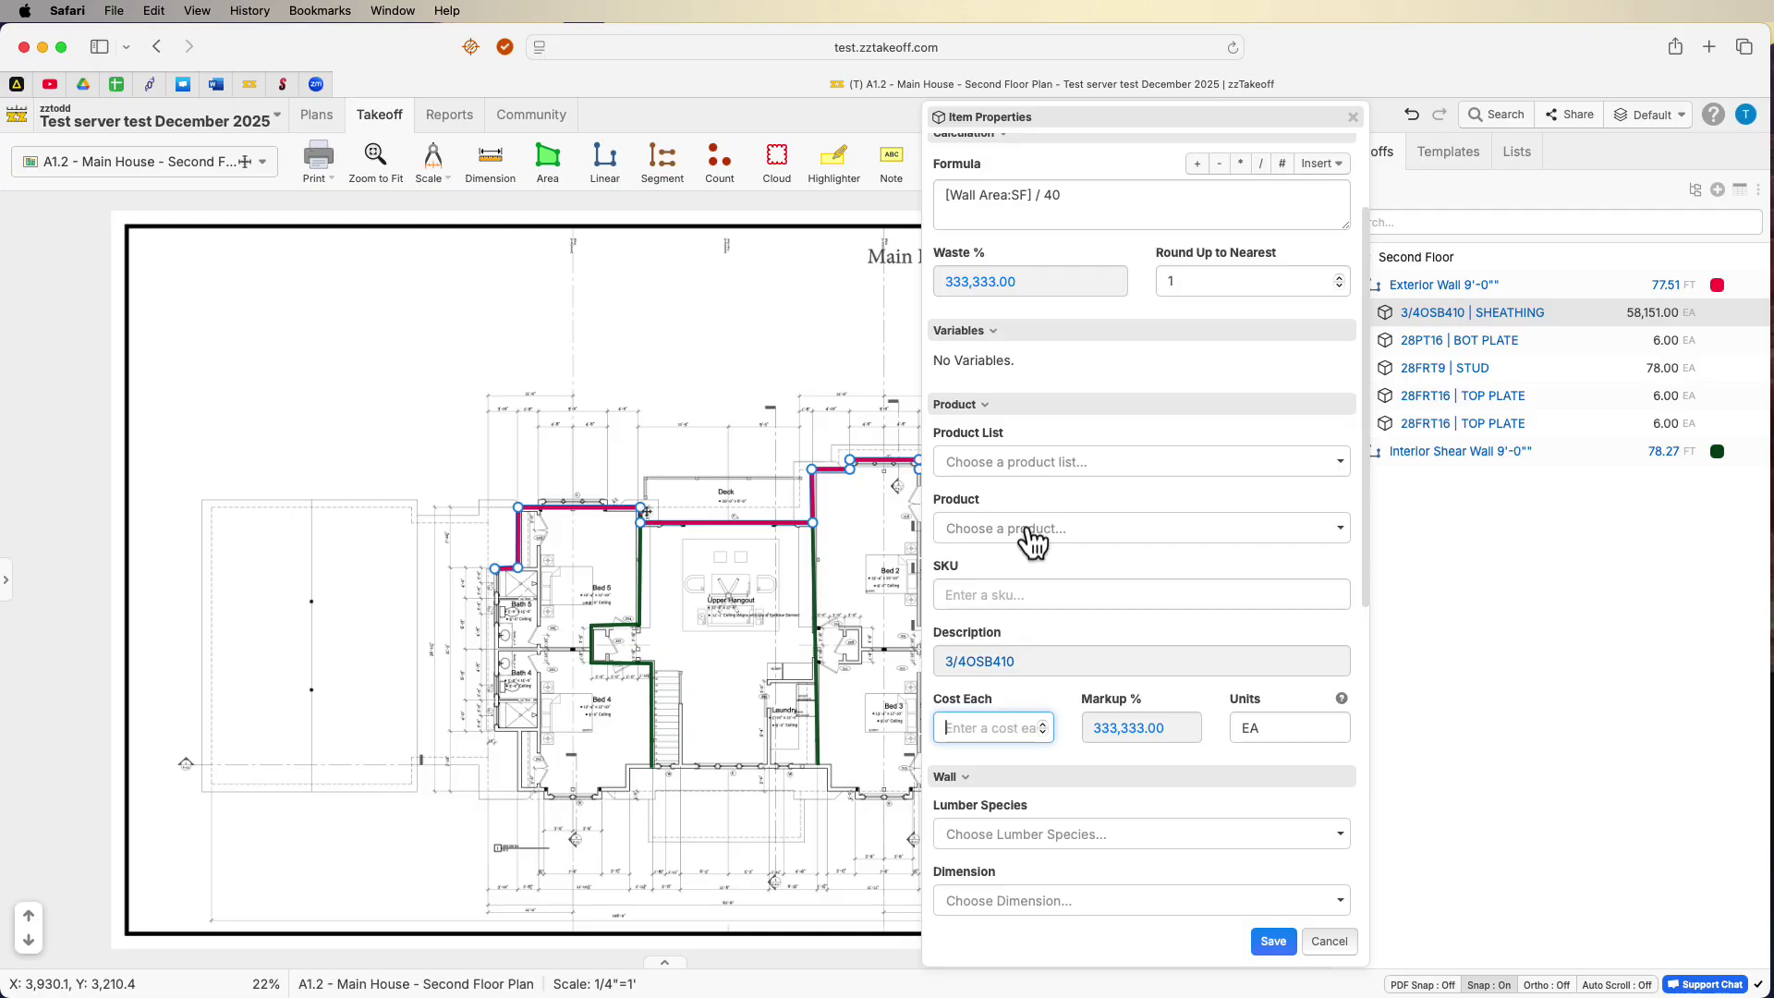
Assign the Labor product list to the SHEATHING item and save the item's properties.
{"action": "left_click", "coordinate": [1044, 463]}
{"action": "left_click", "coordinate": [1002, 596]}
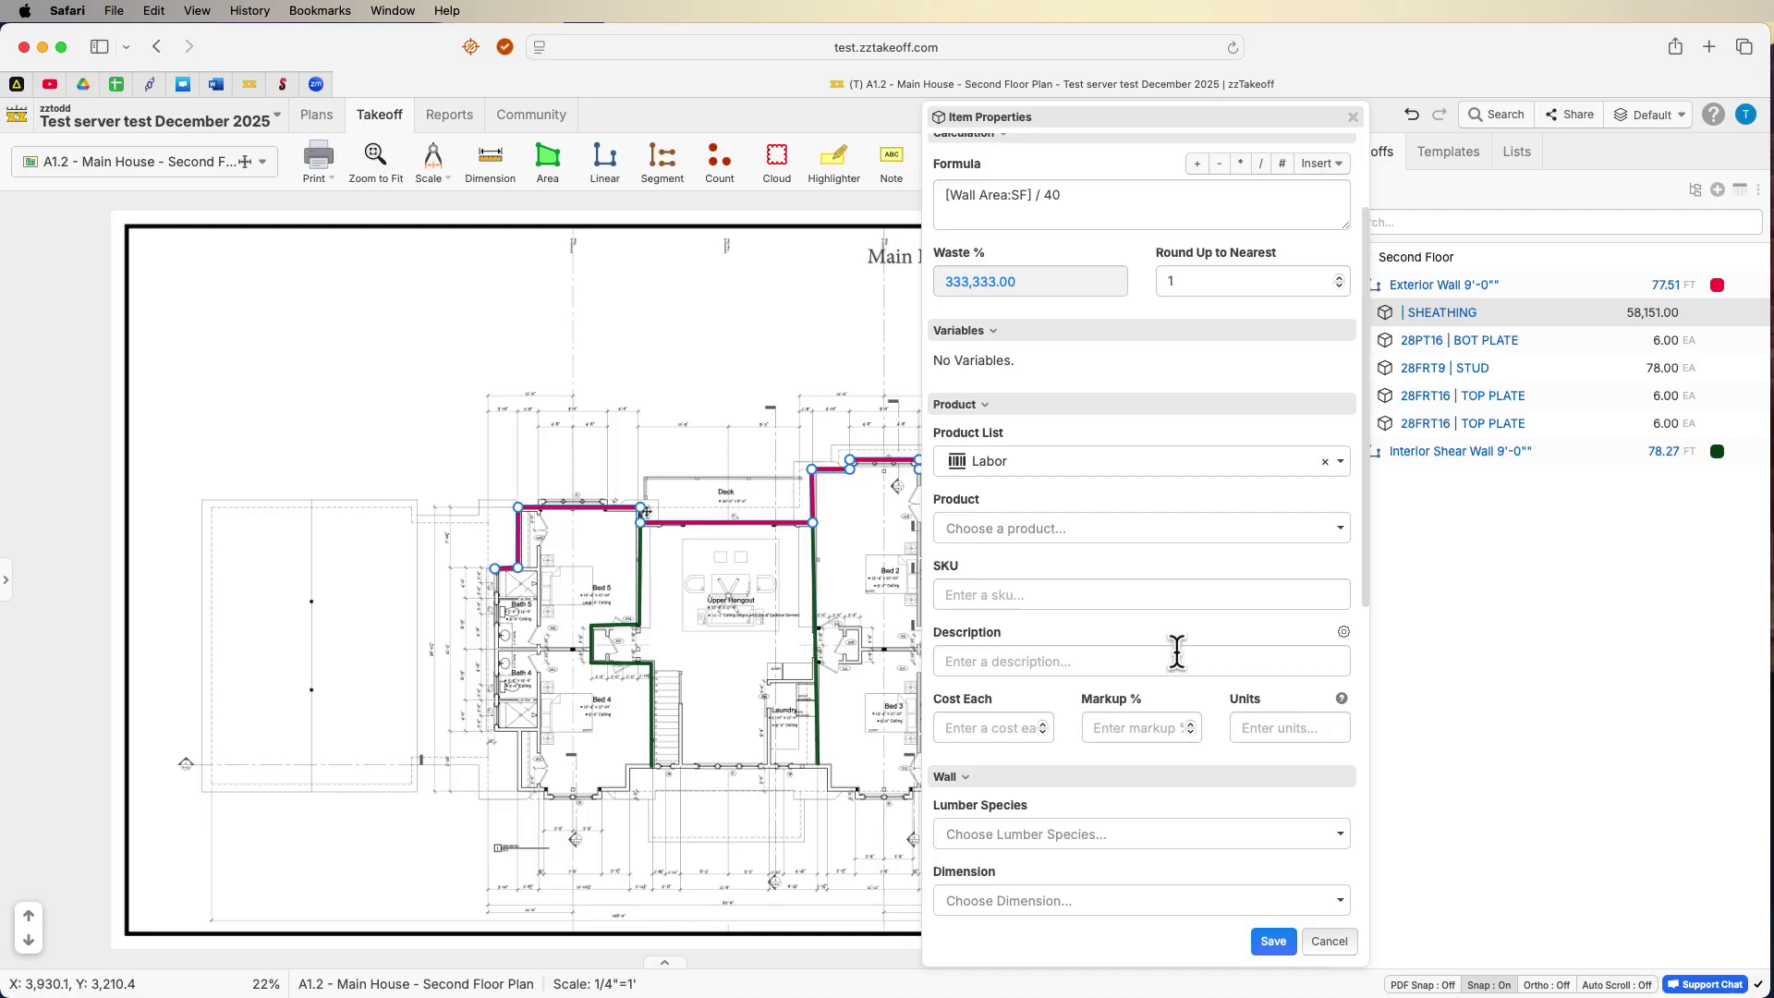
{"action": "left_click", "coordinate": [1272, 941]}
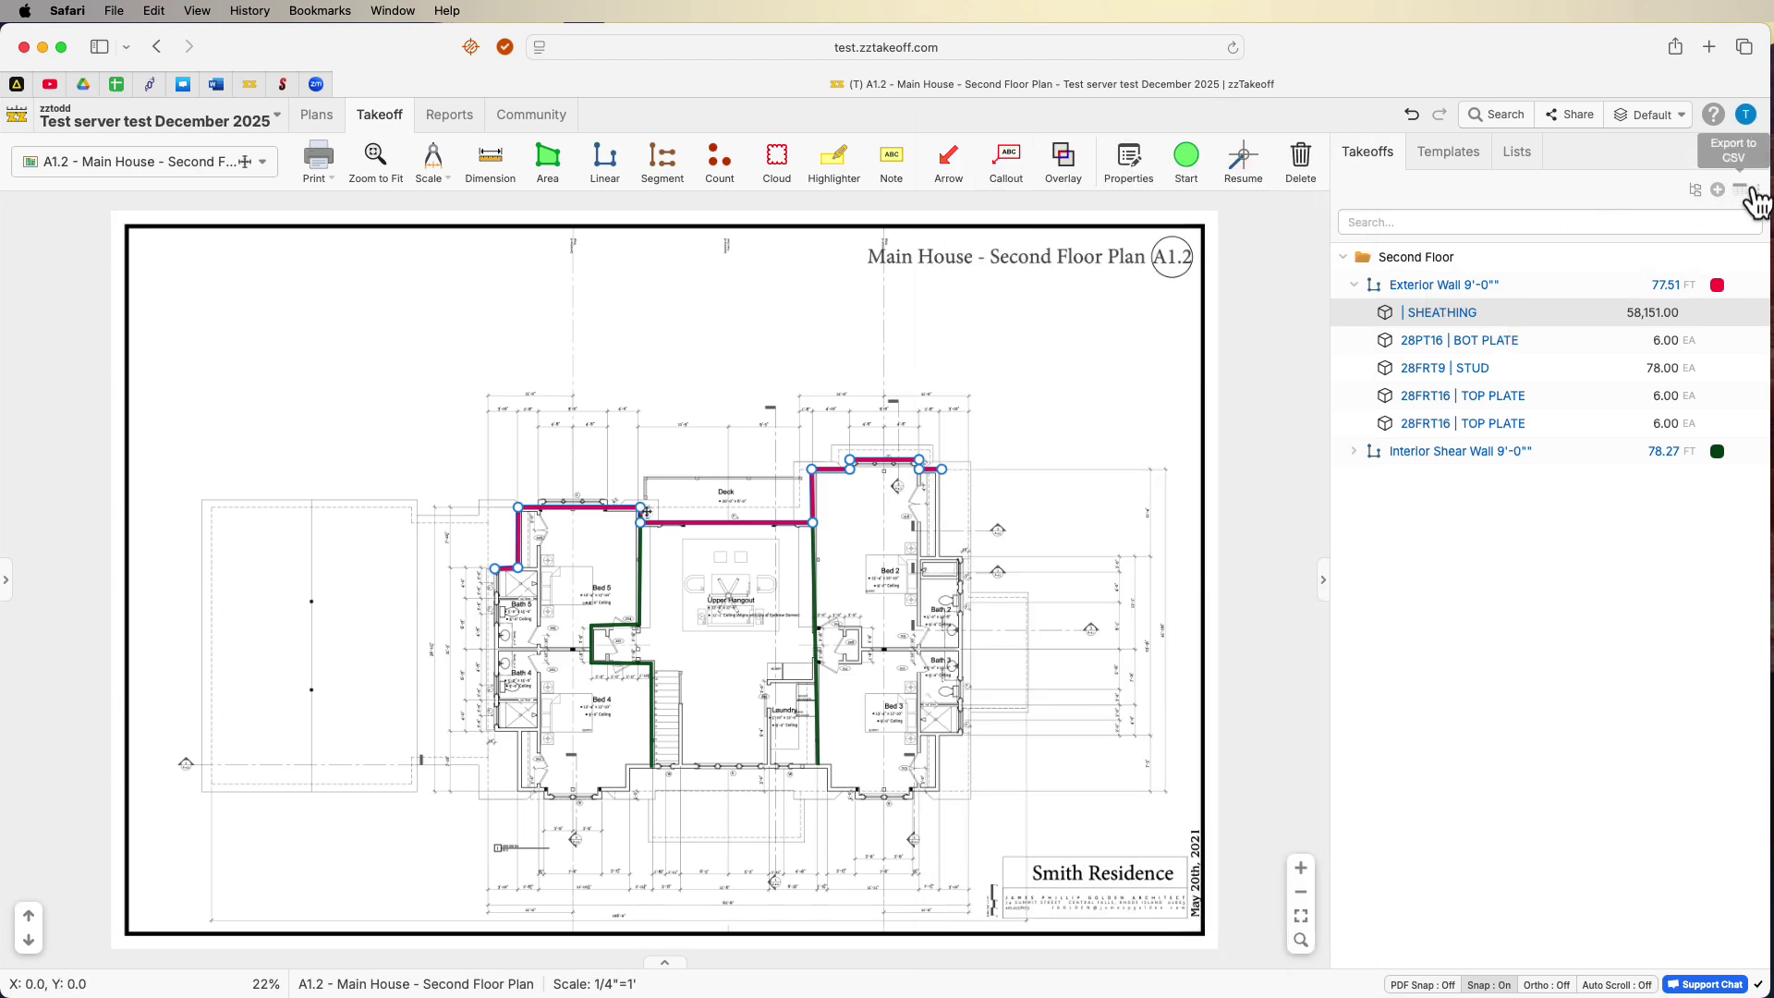
Start a new custom property in the workspace settings and name it Test Test.
{"action": "left_click", "coordinate": [1744, 114]}
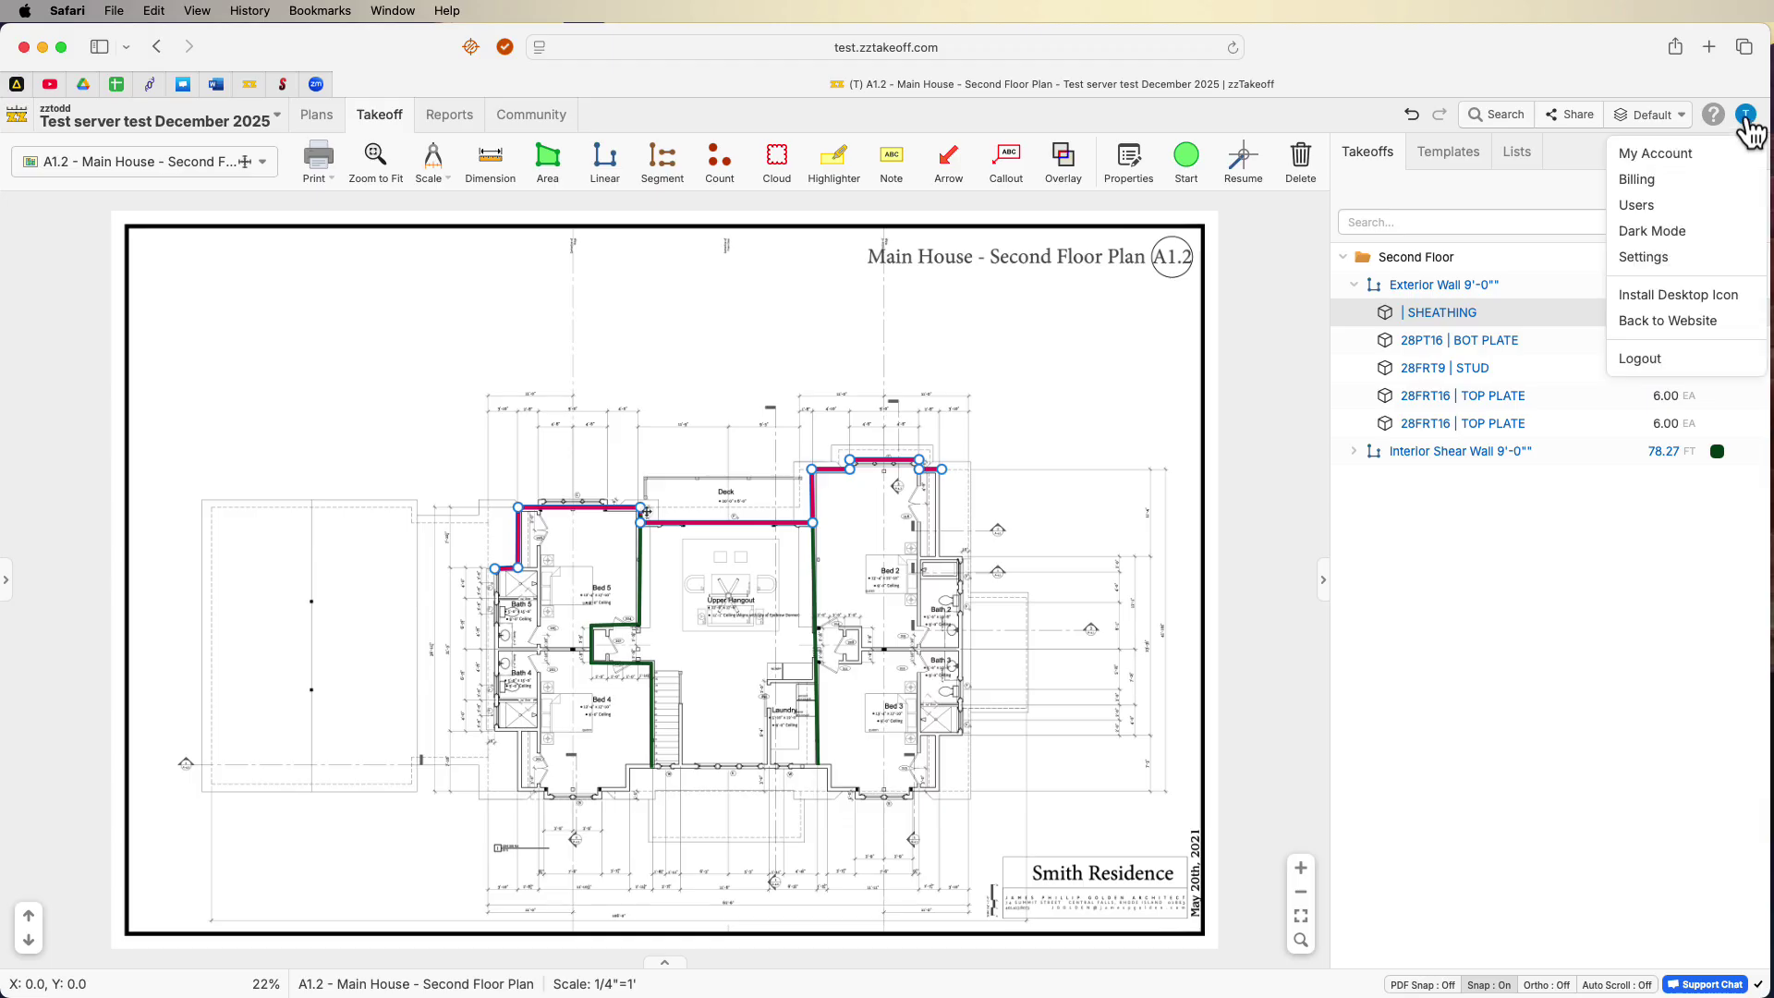
{"action": "left_click", "coordinate": [1636, 268]}
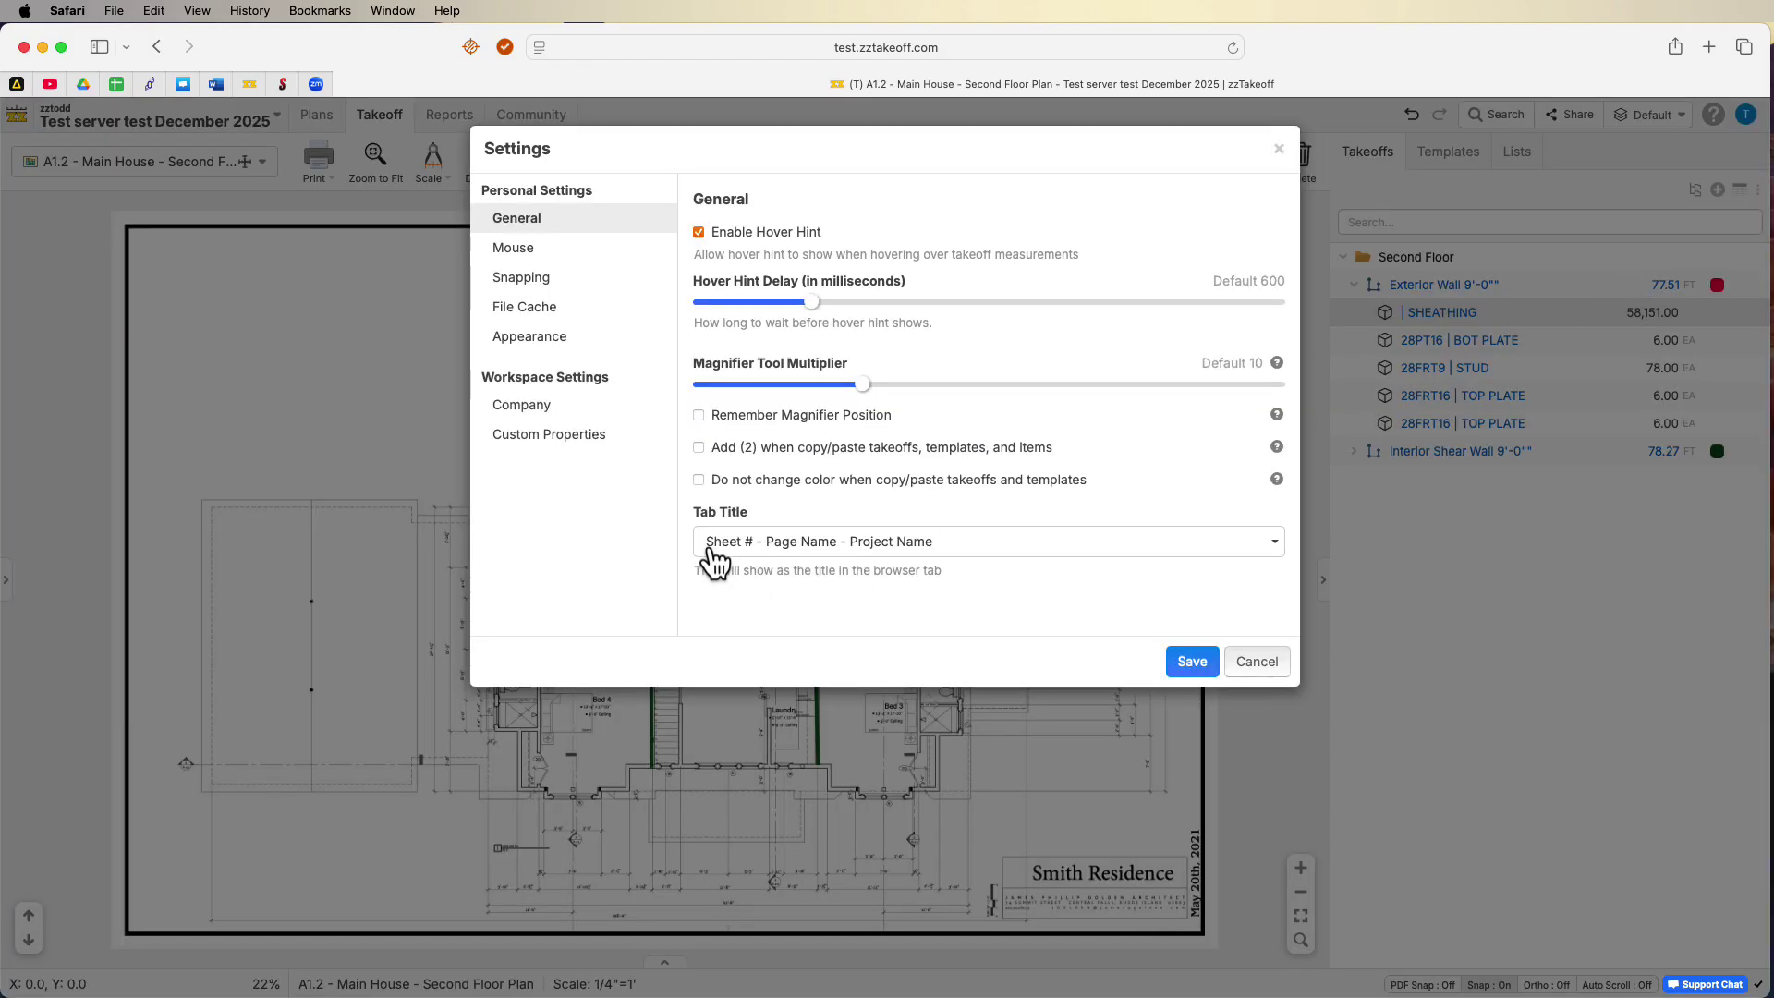
{"action": "left_click", "coordinate": [575, 441]}
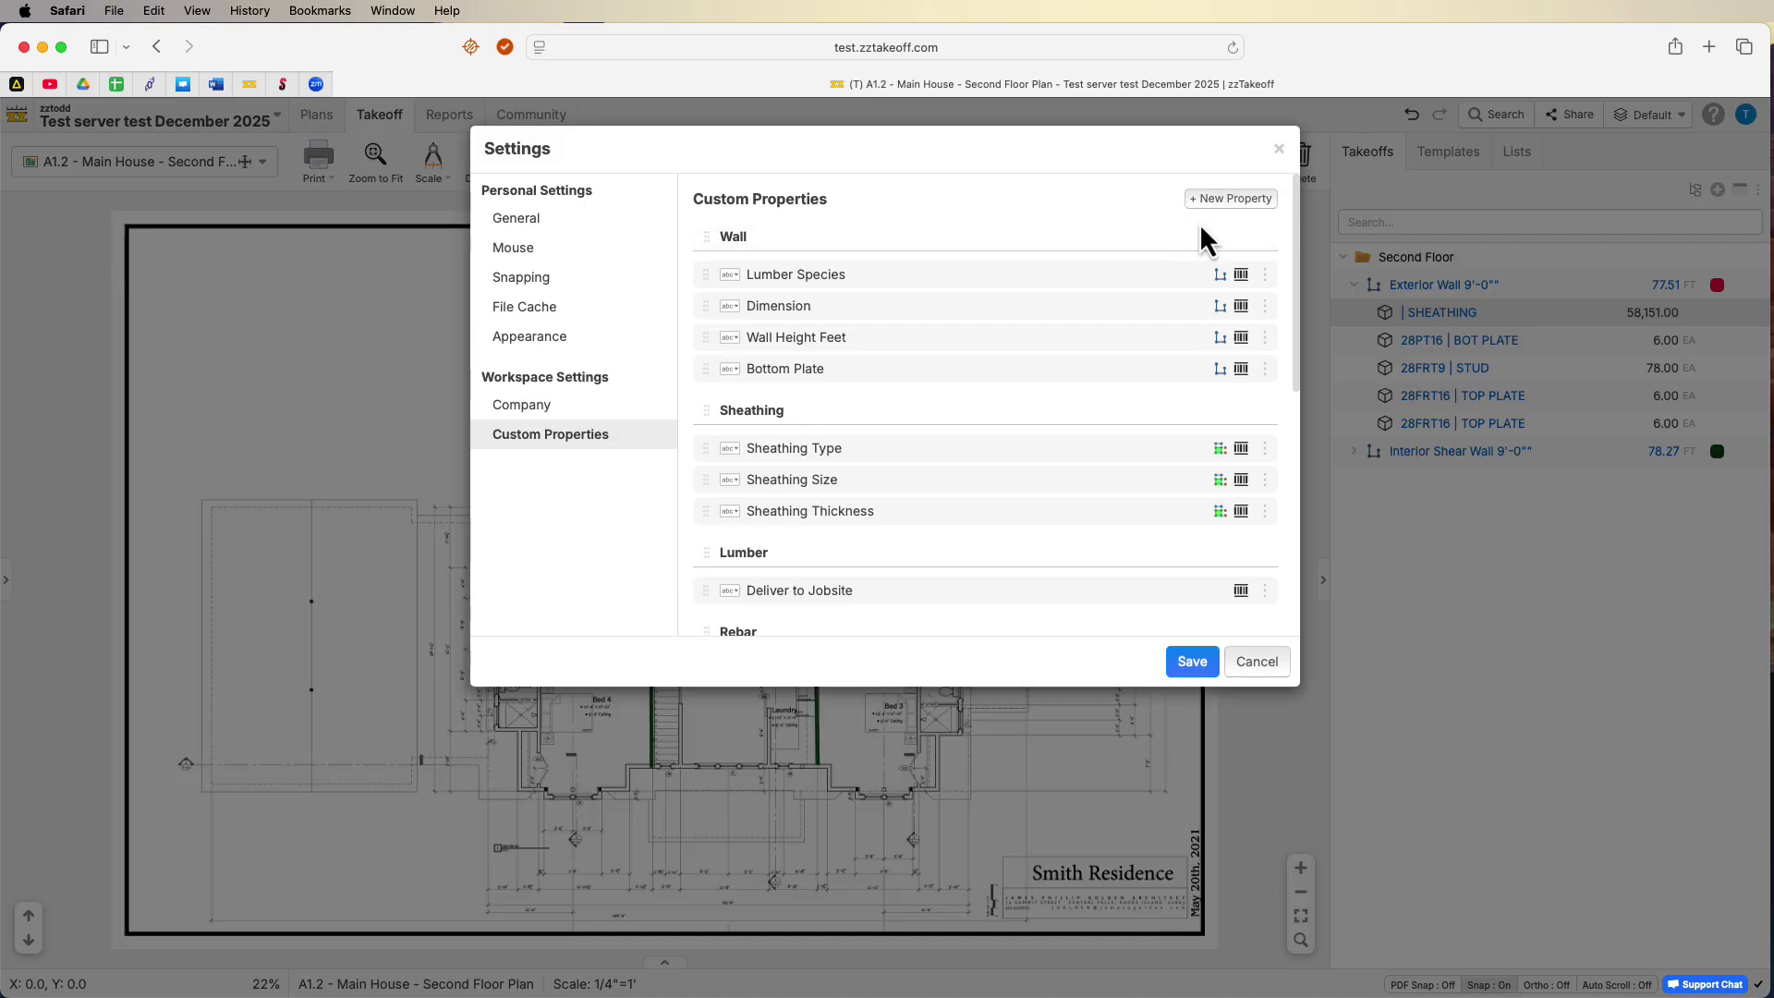
{"action": "left_click", "coordinate": [1221, 201]}
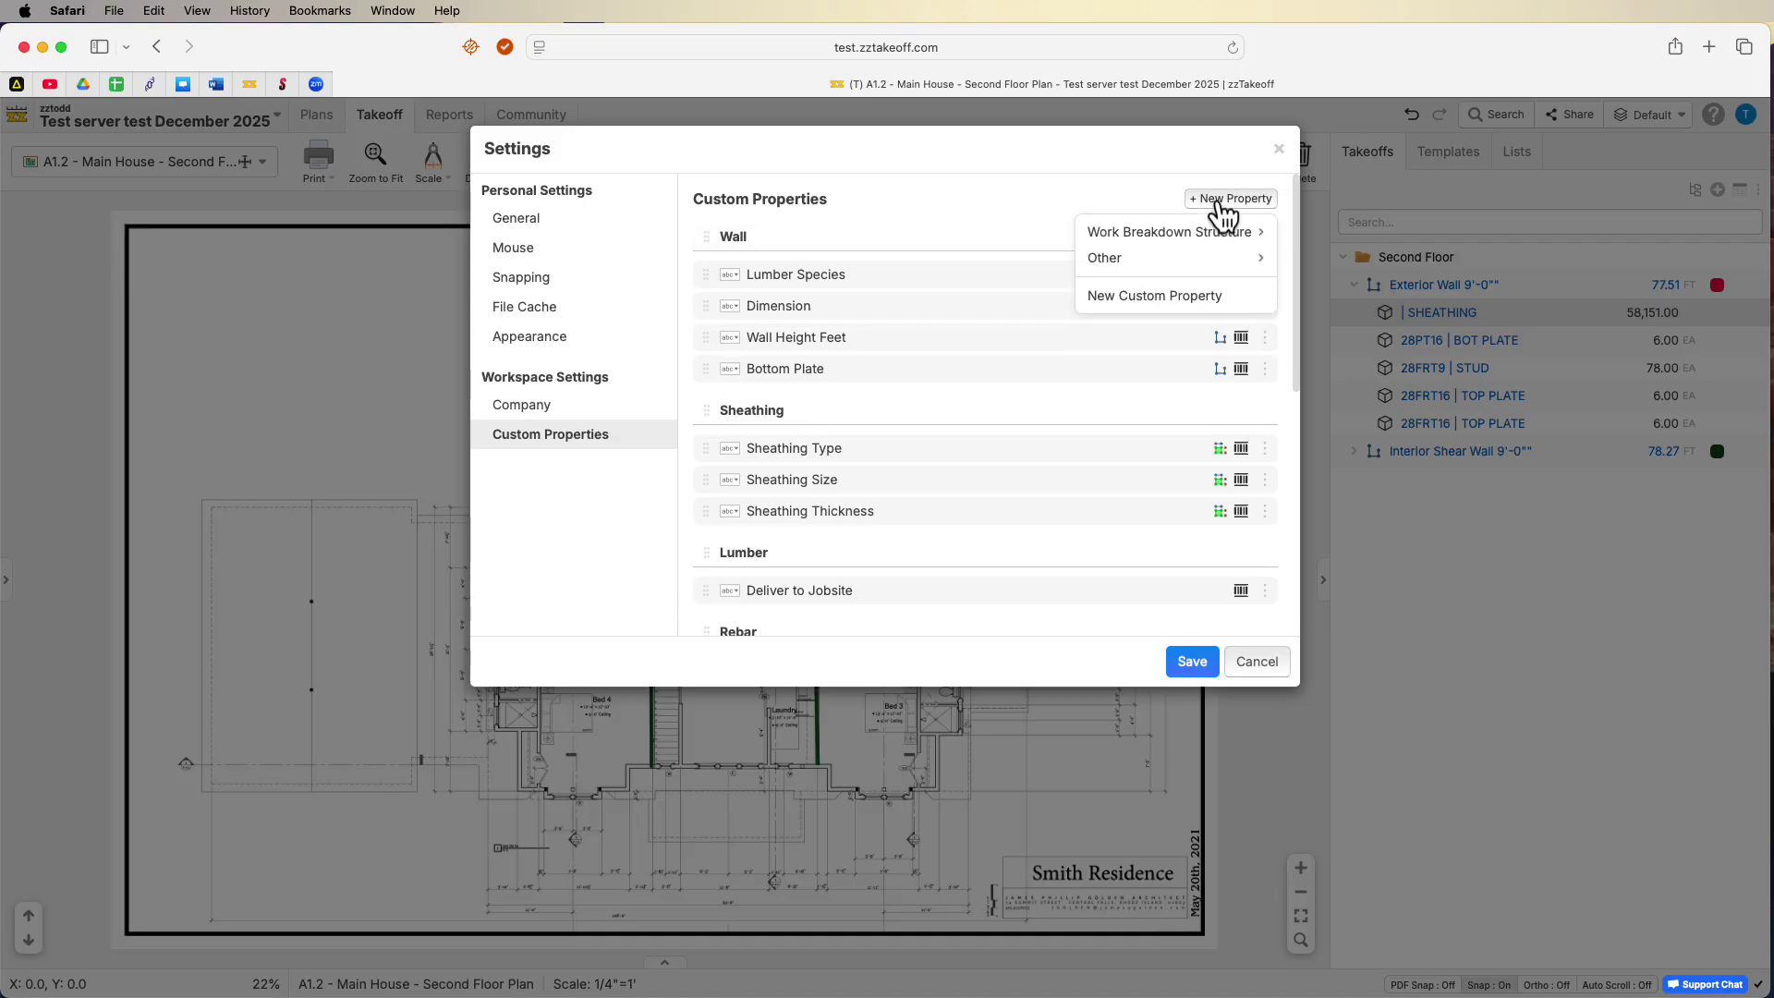
{"action": "left_click", "coordinate": [1176, 295]}
{"action": "left_click_drag", "start_coordinate": [809, 260], "coordinate": [701, 265]}
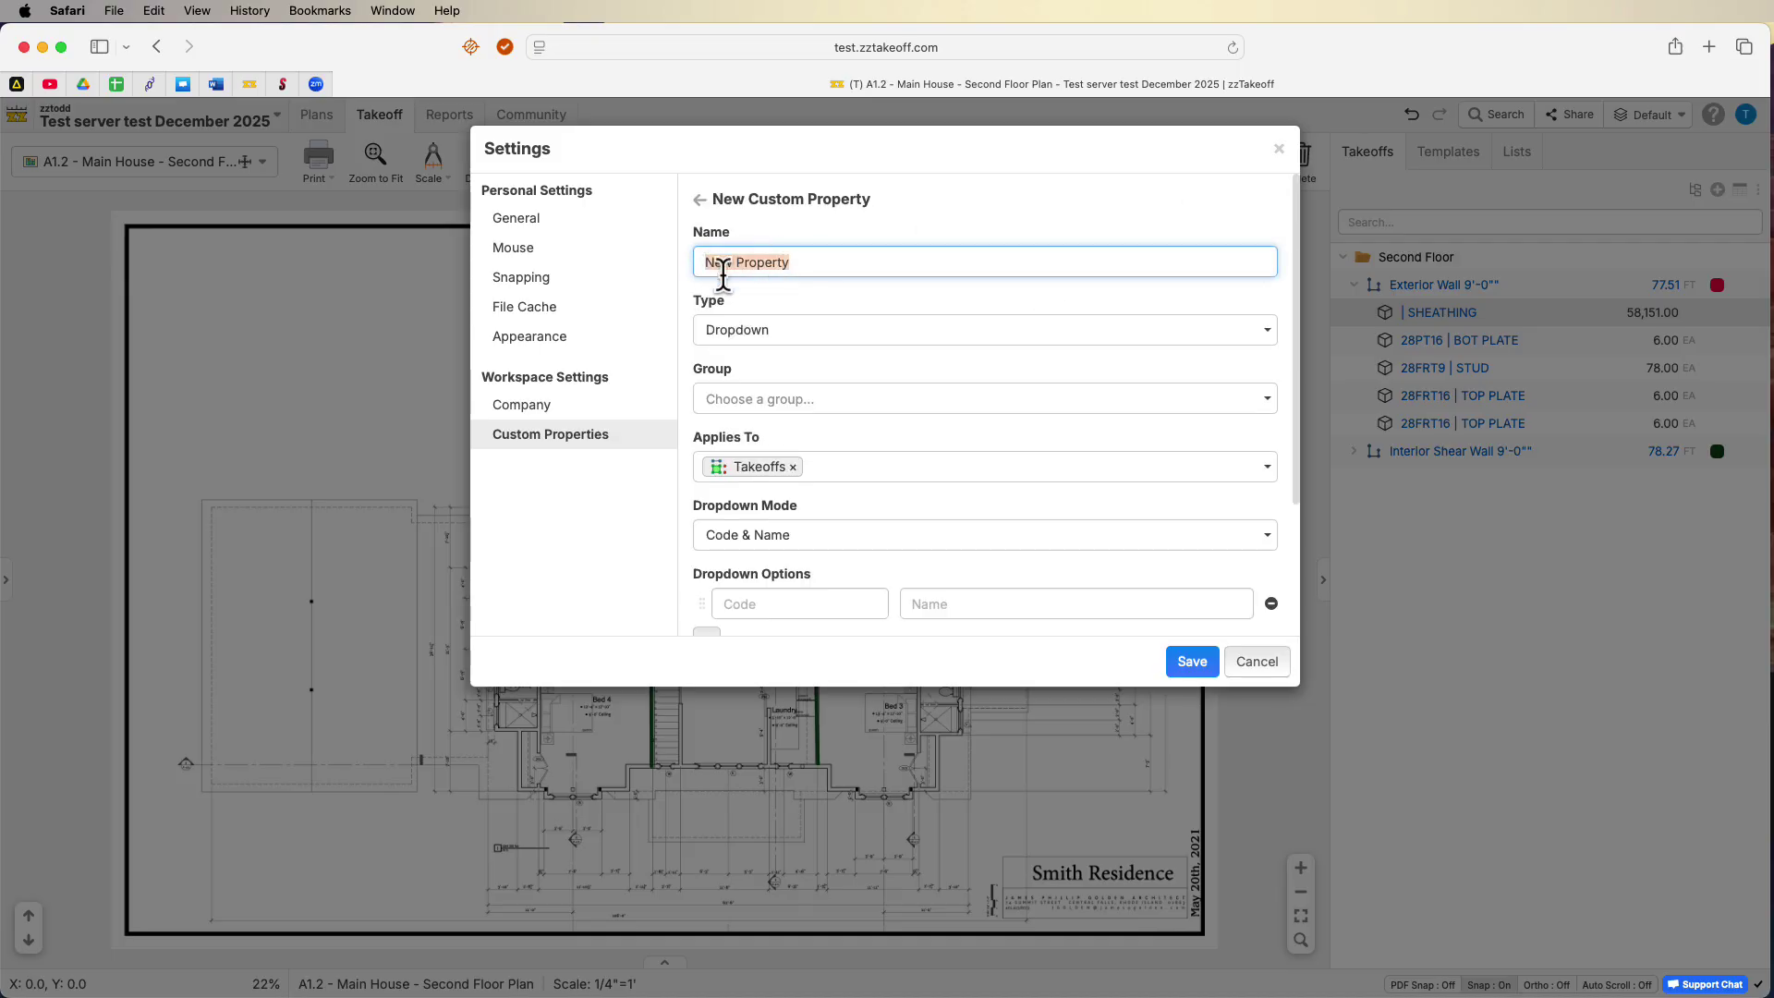
{"action": "type", "text": "Test Test"}
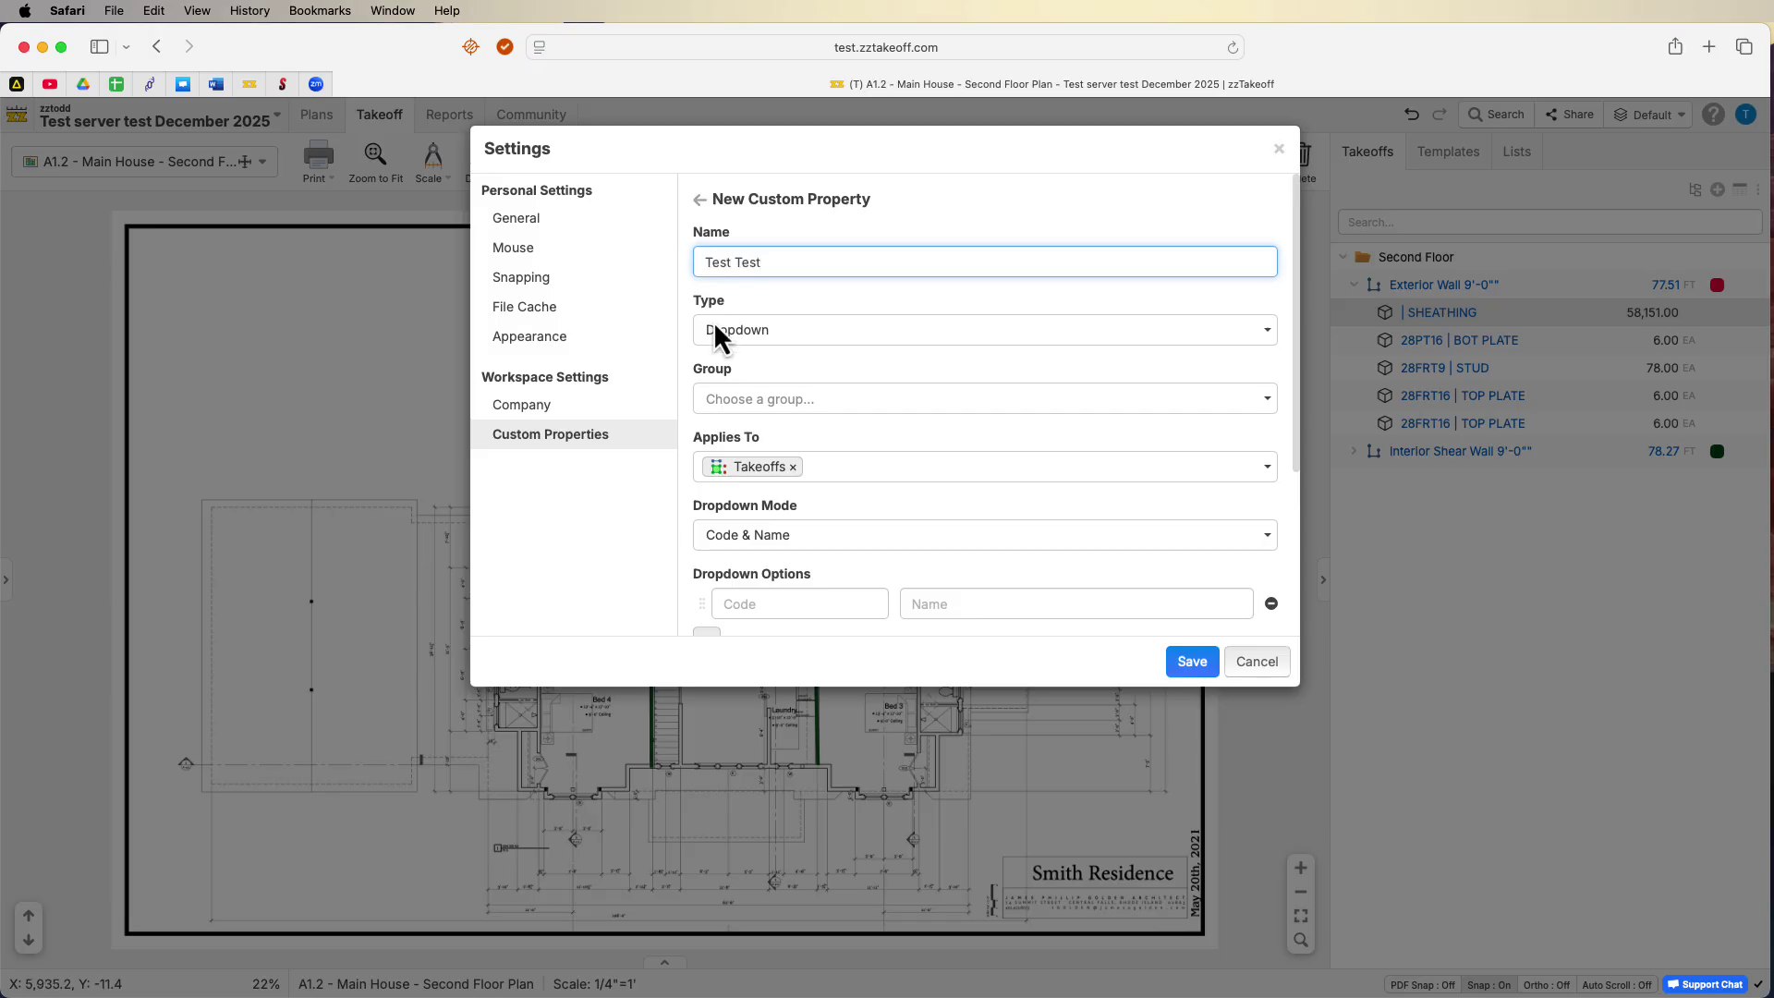
Set the new custom property's type to Number and its group to Wall.
{"action": "left_click", "coordinate": [772, 327]}
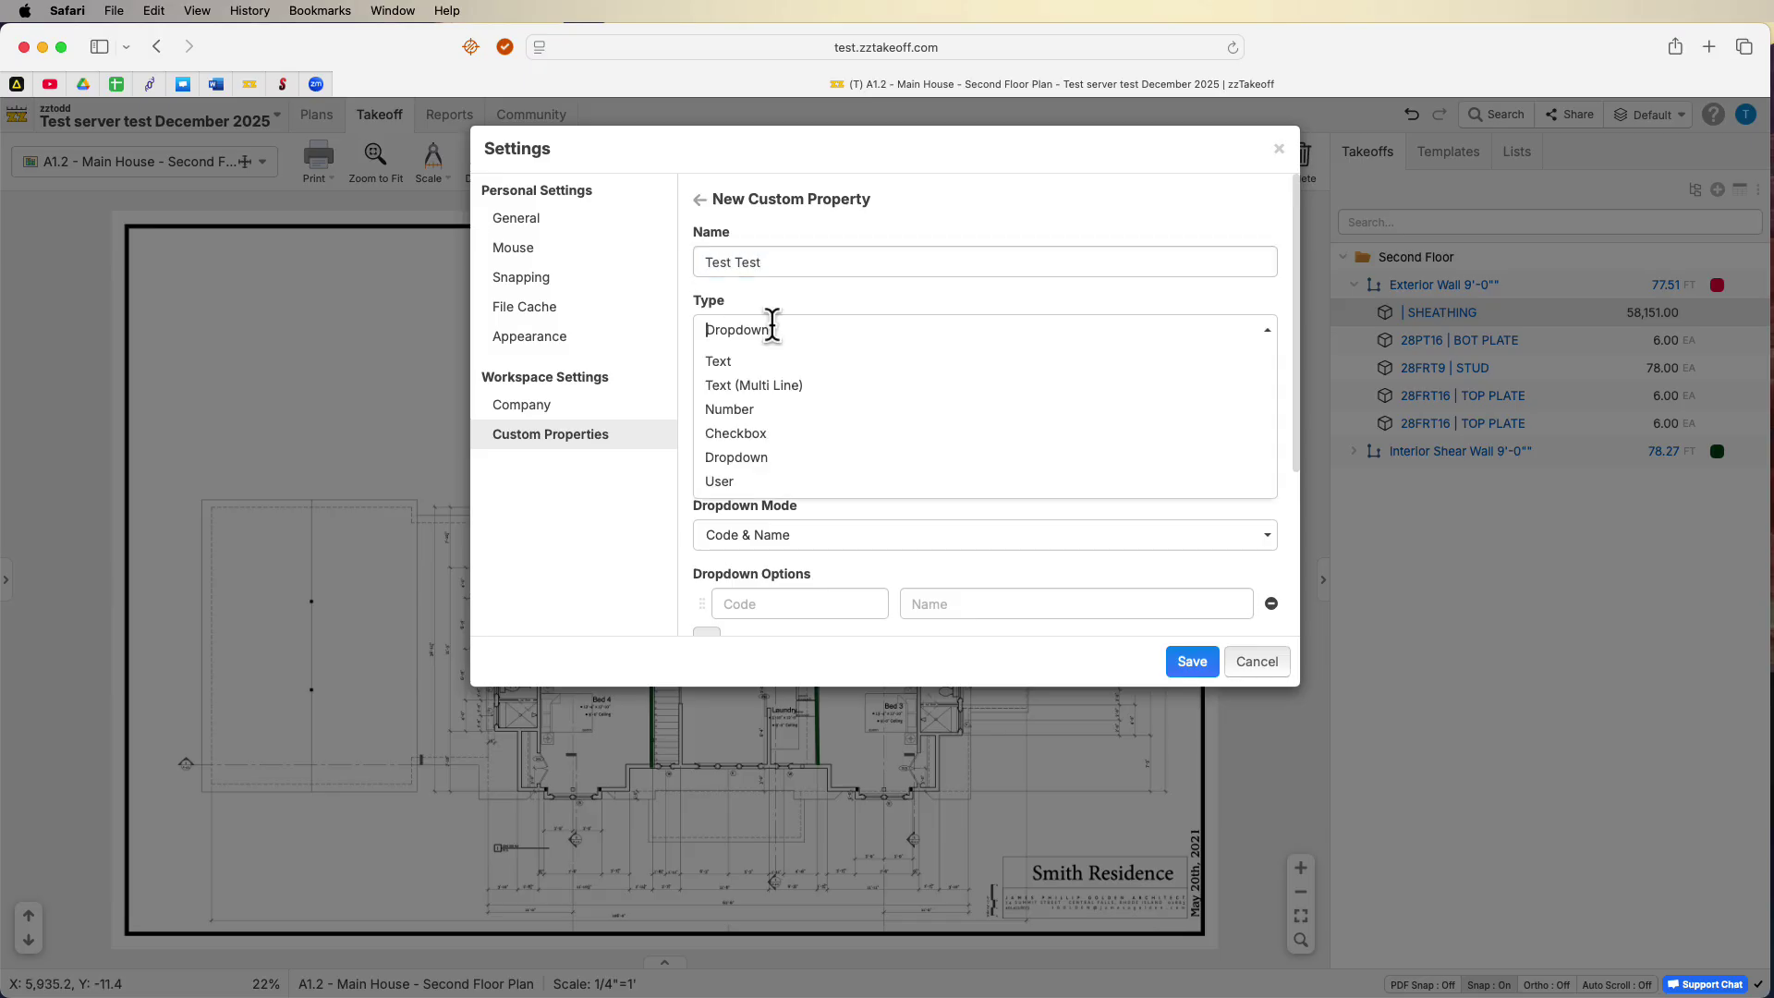
{"action": "left_click", "coordinate": [765, 412]}
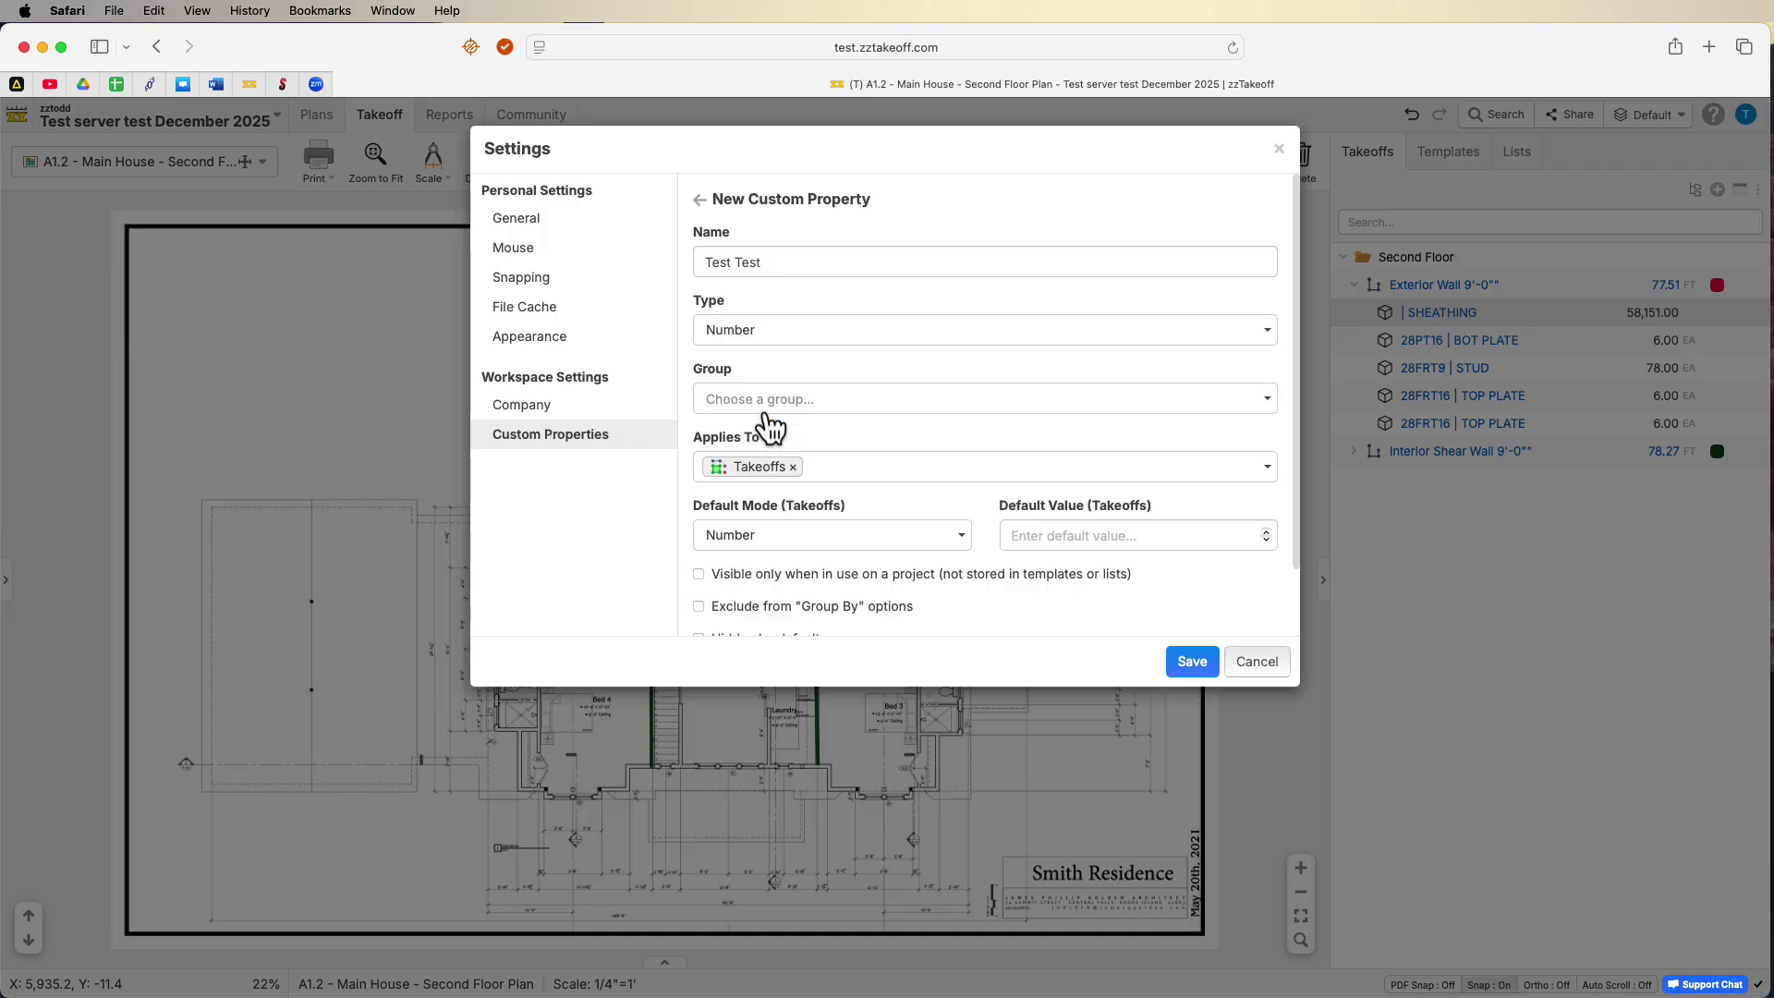
{"action": "left_click", "coordinate": [780, 406]}
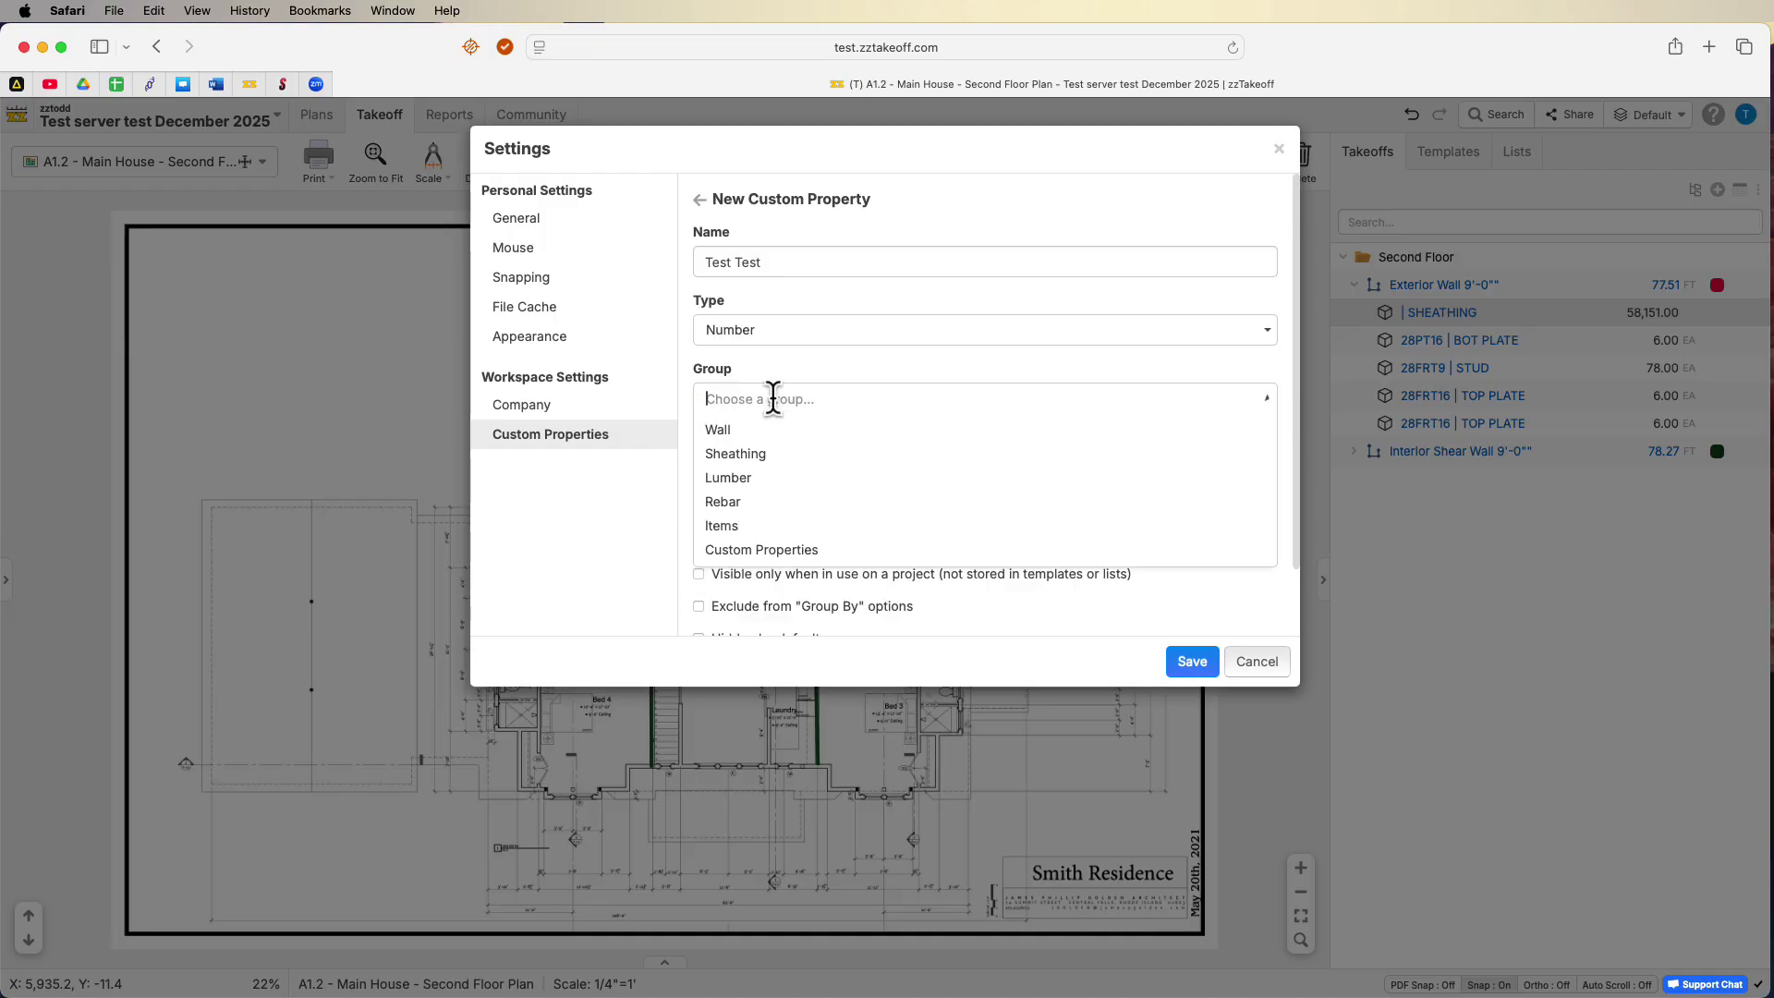
{"action": "left_click", "coordinate": [737, 433]}
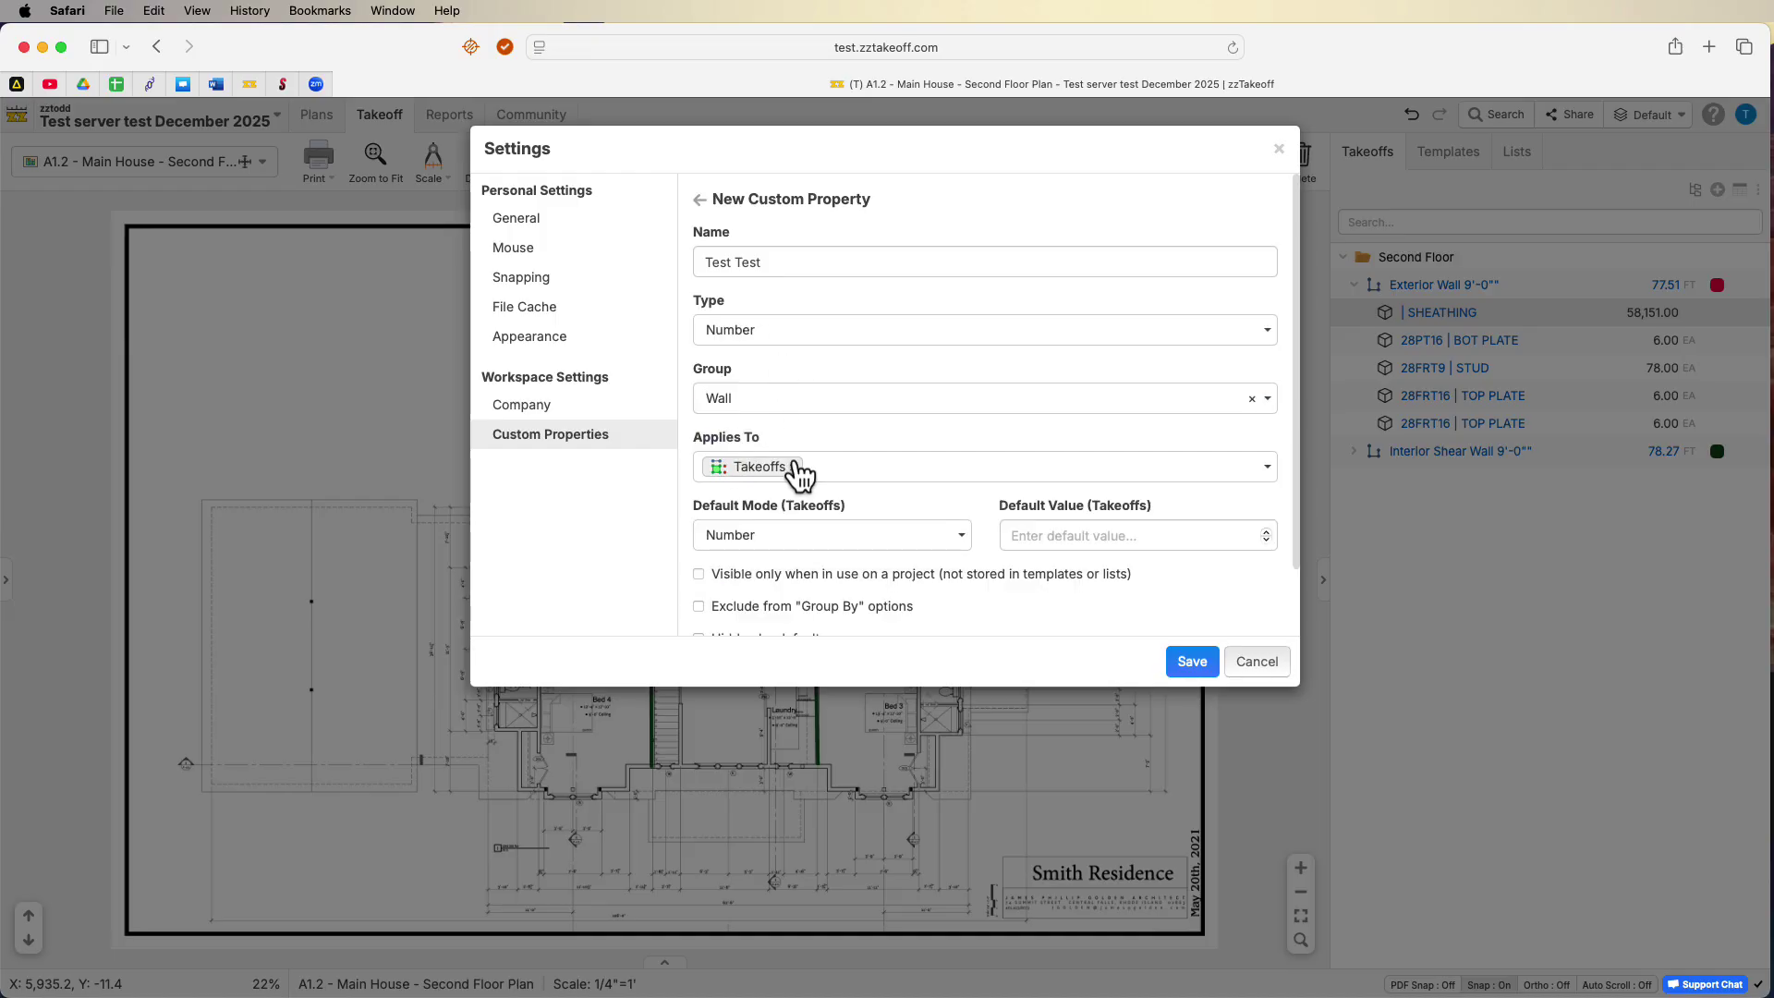
Make the property also apply to Folders and Products & Items, and save it.
{"action": "left_click", "coordinate": [1255, 465]}
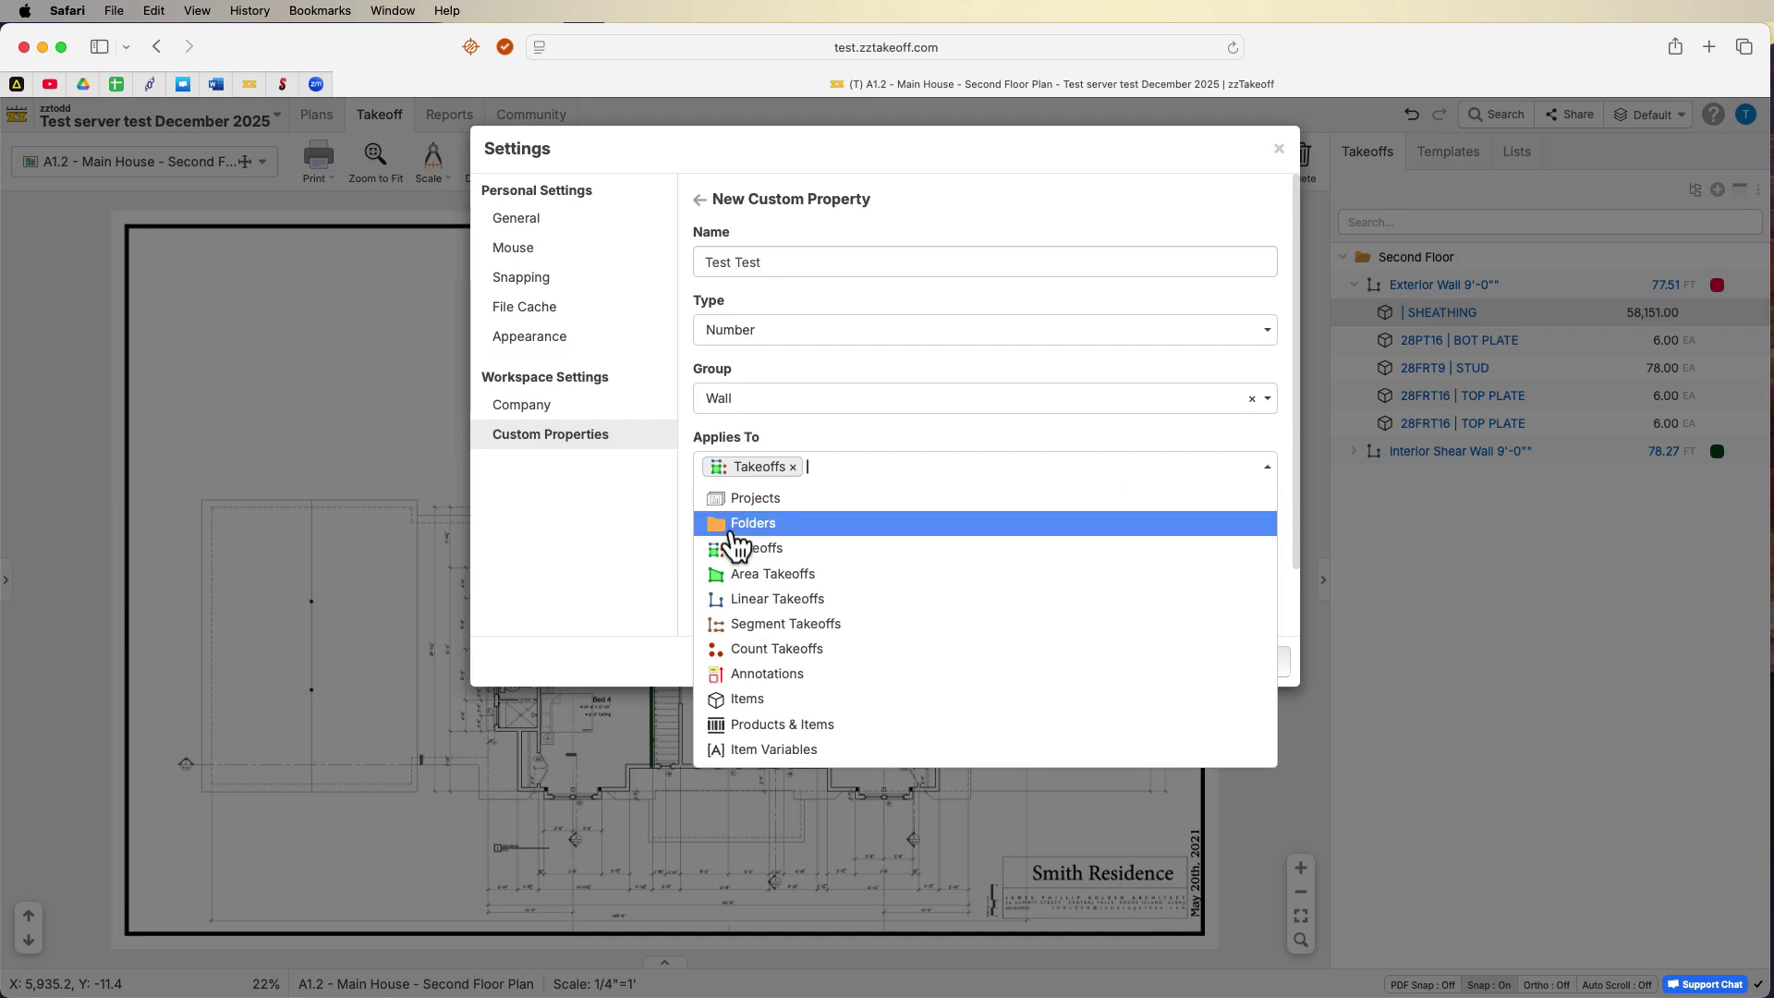
{"action": "left_click", "coordinate": [736, 525]}
{"action": "left_click", "coordinate": [934, 467]}
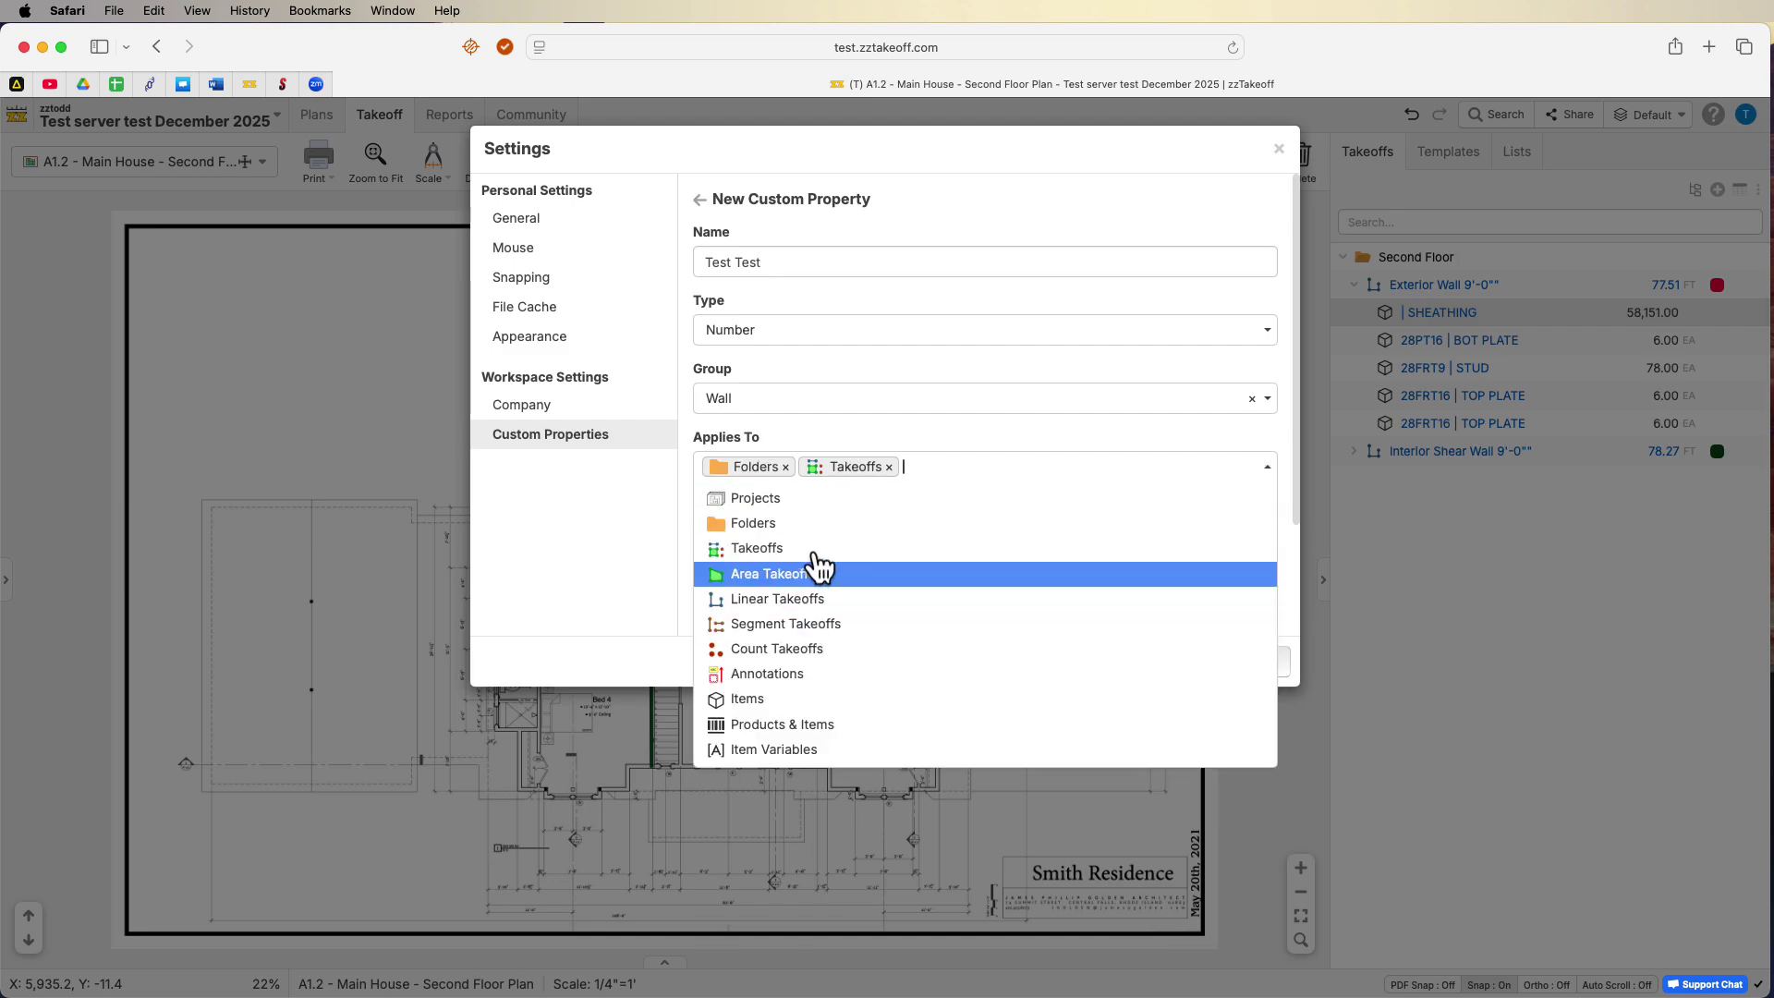
{"action": "left_click", "coordinate": [806, 730]}
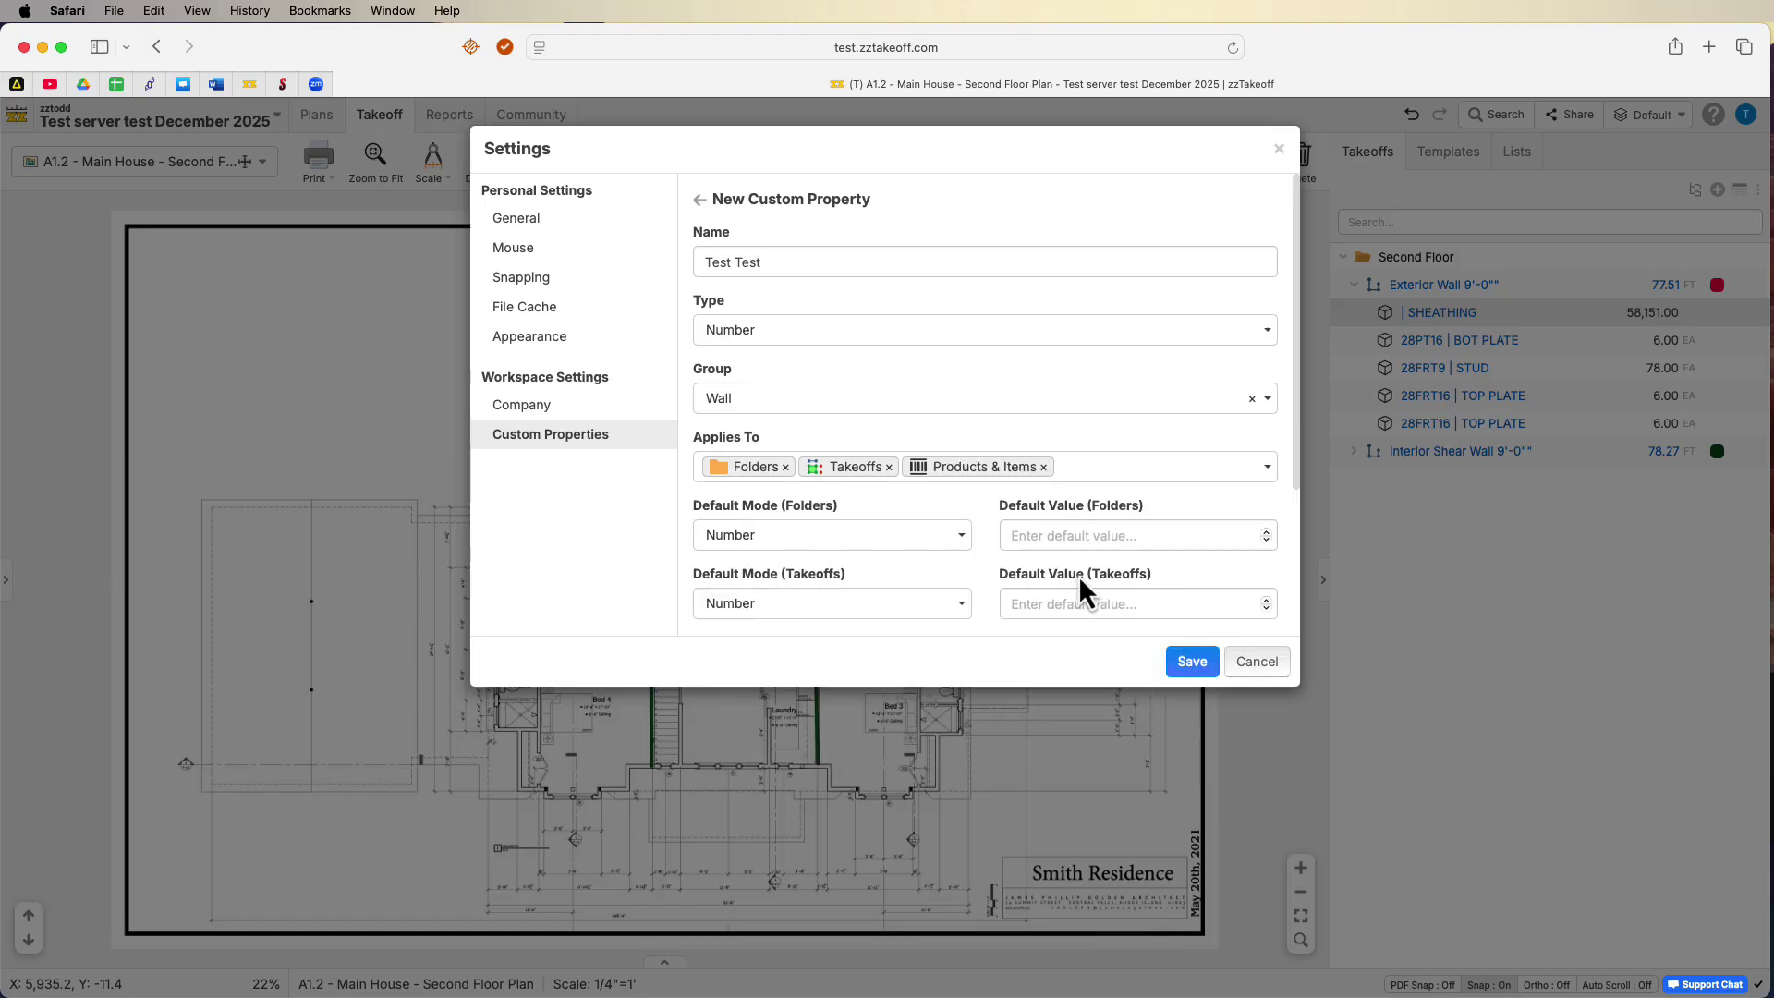
{"action": "left_click", "coordinate": [1191, 662]}
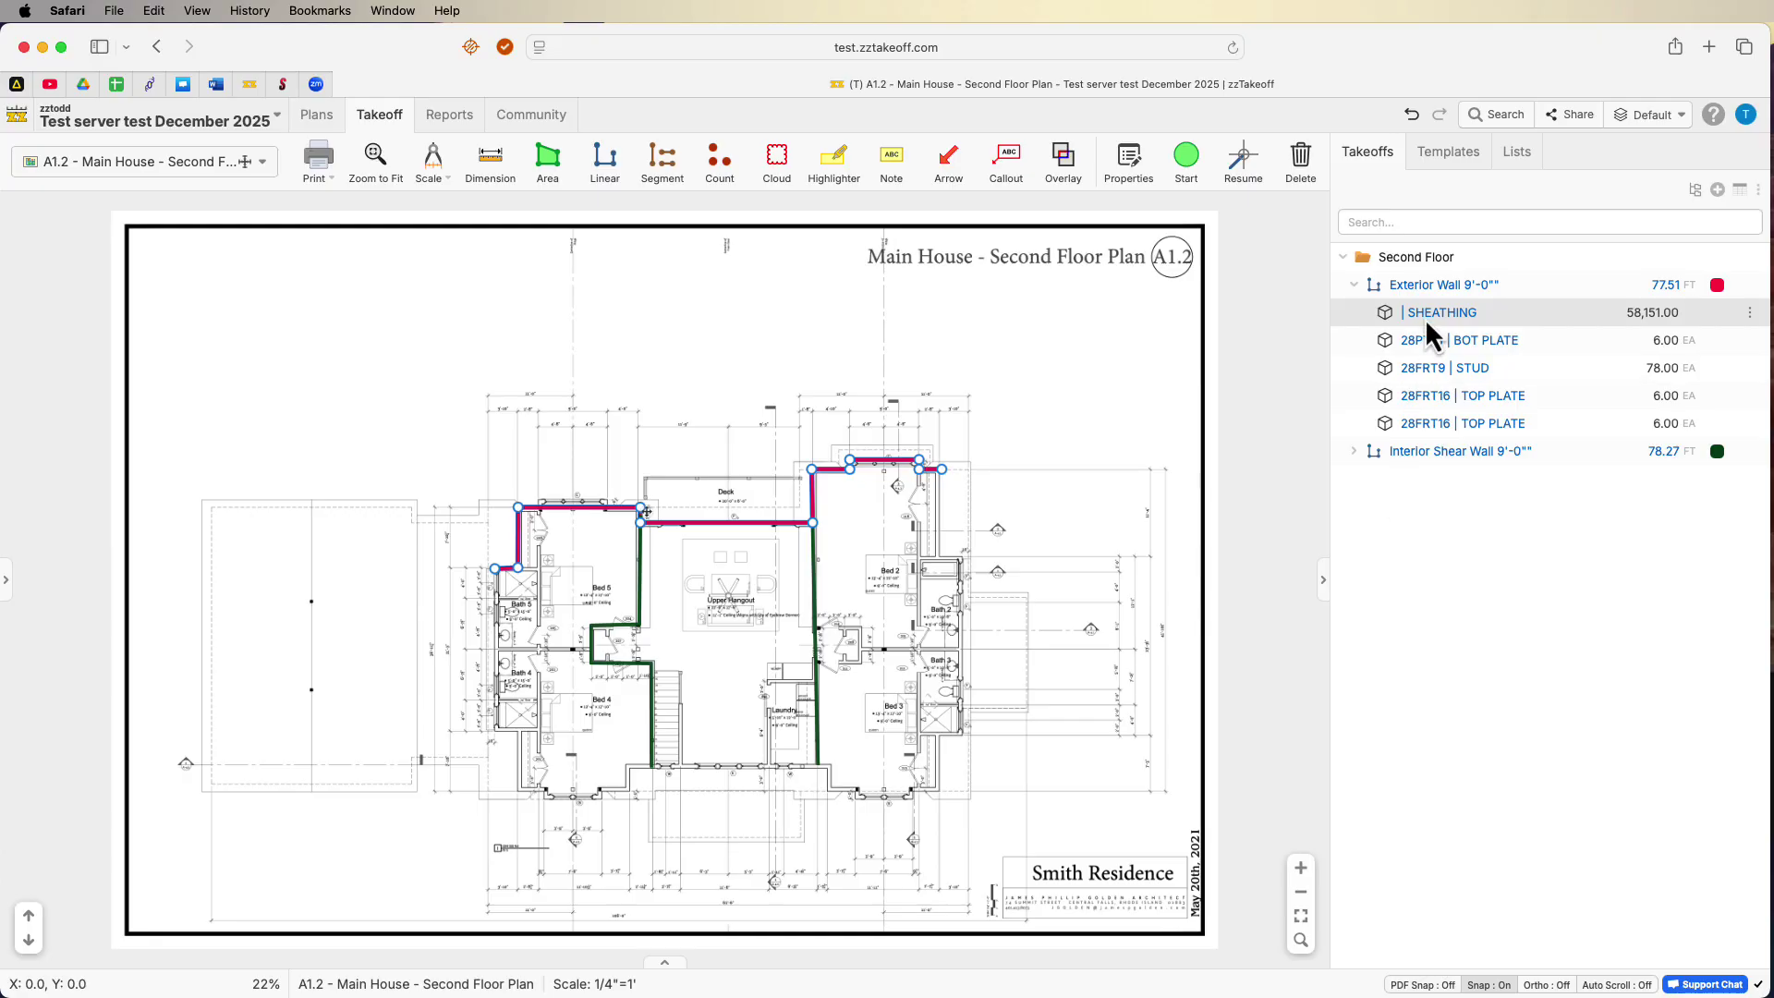
Set the Second Floor folder's Test Test property to 123 and save the folder's properties.
{"action": "right_click", "coordinate": [1428, 257]}
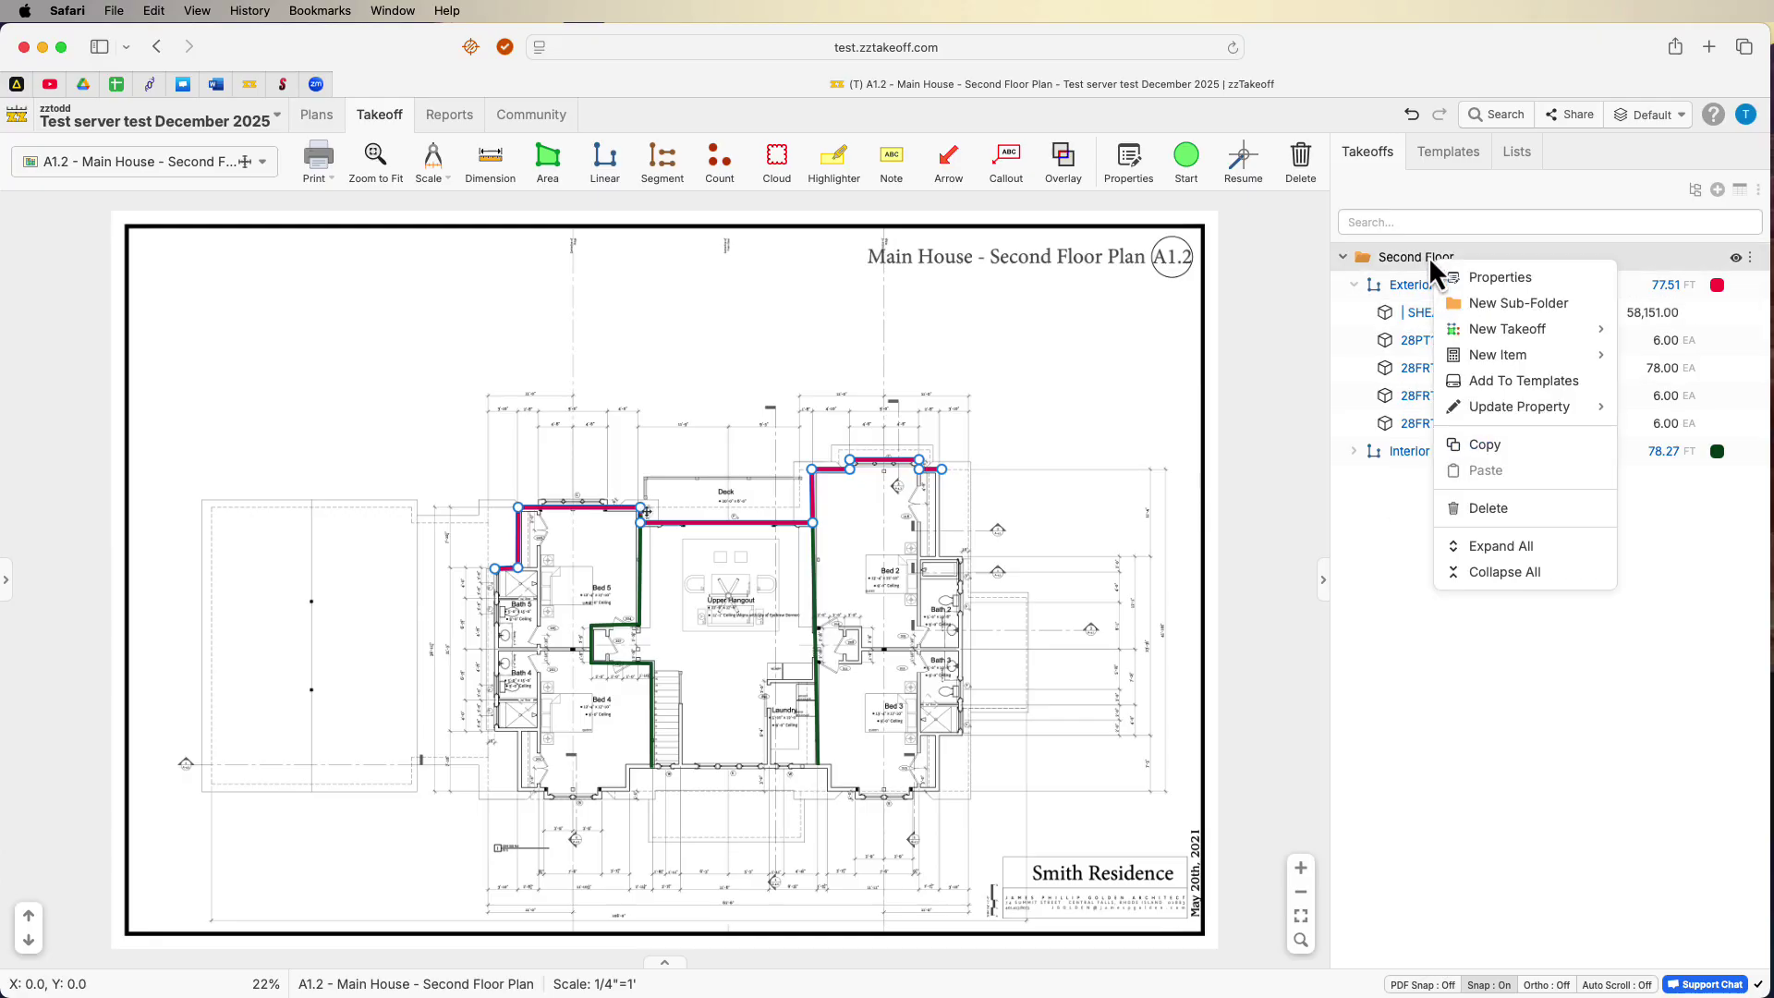
{"action": "left_click", "coordinate": [1495, 282]}
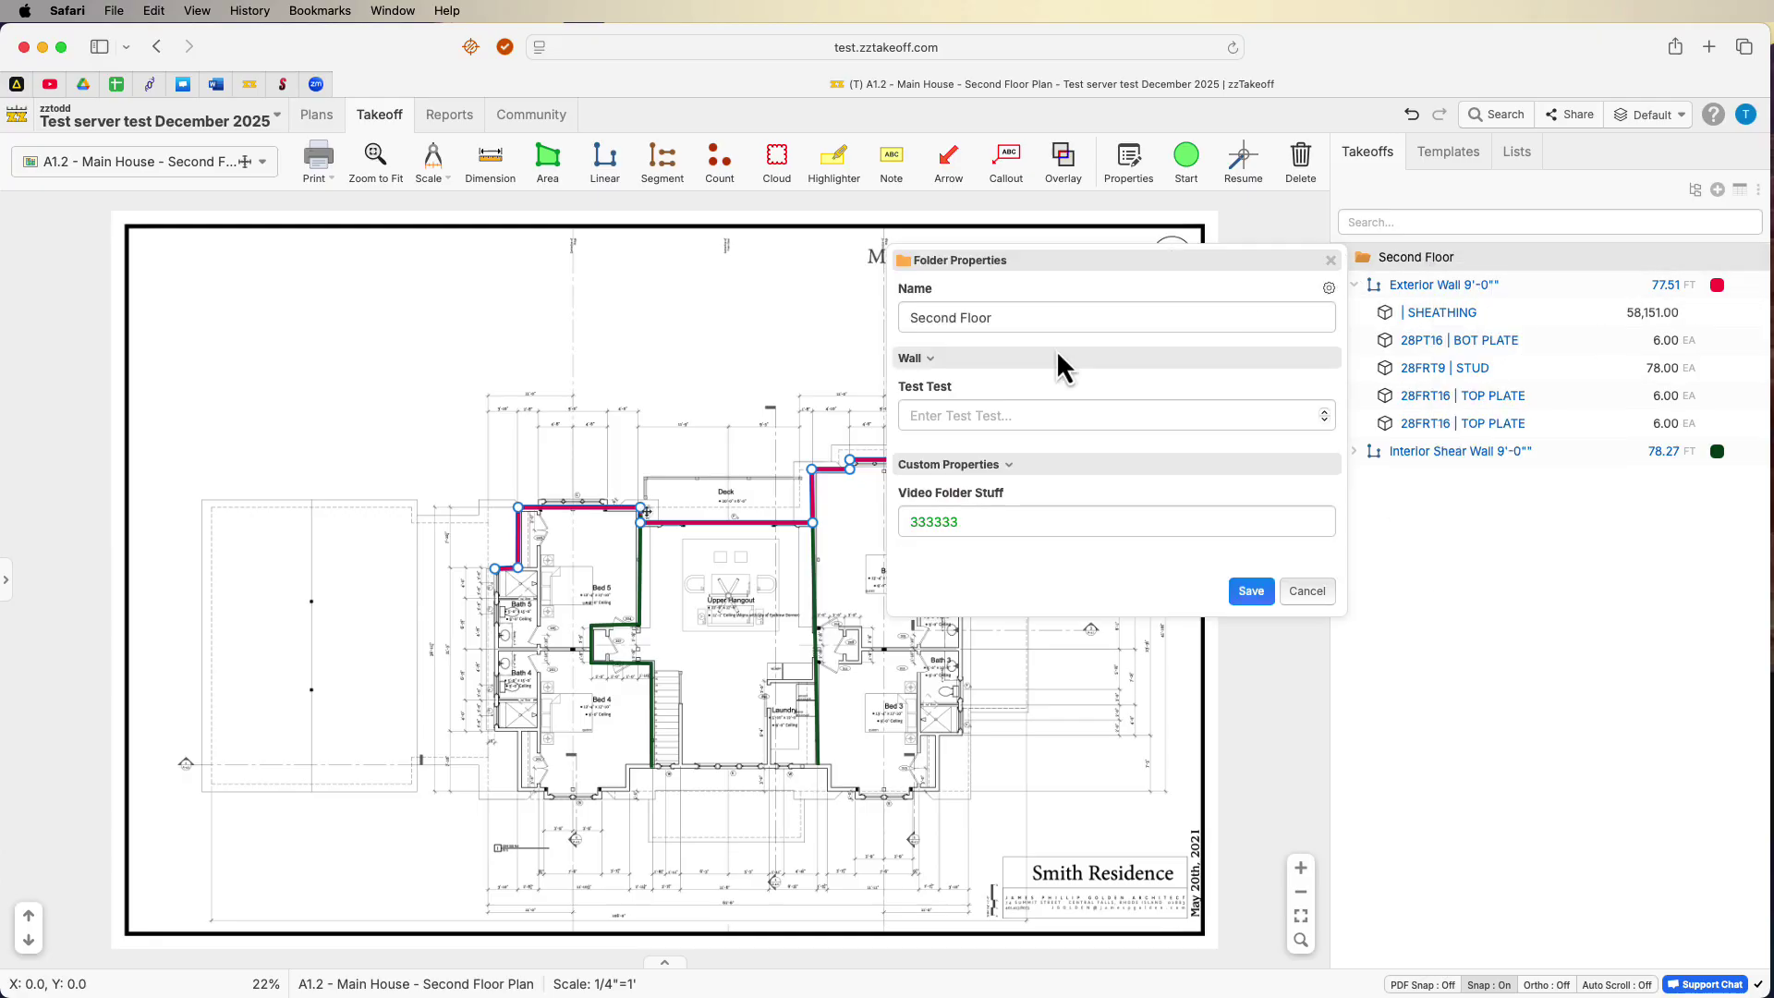
{"action": "left_click", "coordinate": [964, 417]}
{"action": "type", "text": "123"}
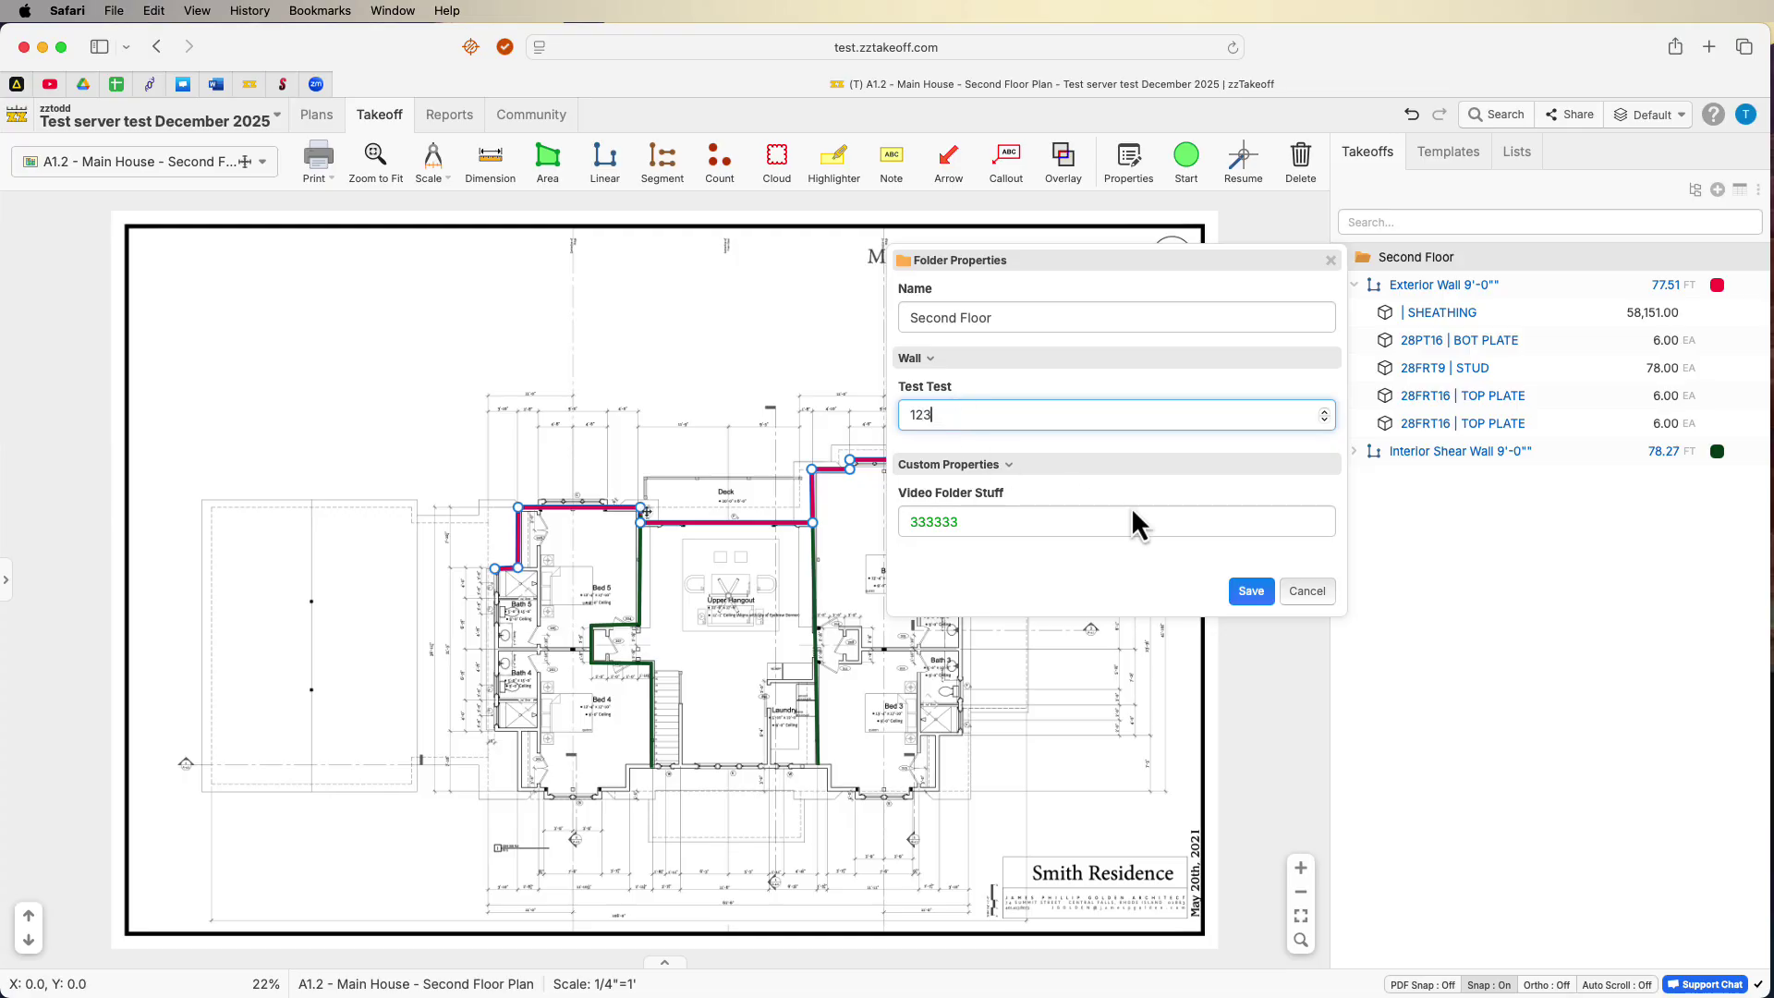
{"action": "left_click", "coordinate": [1258, 598]}
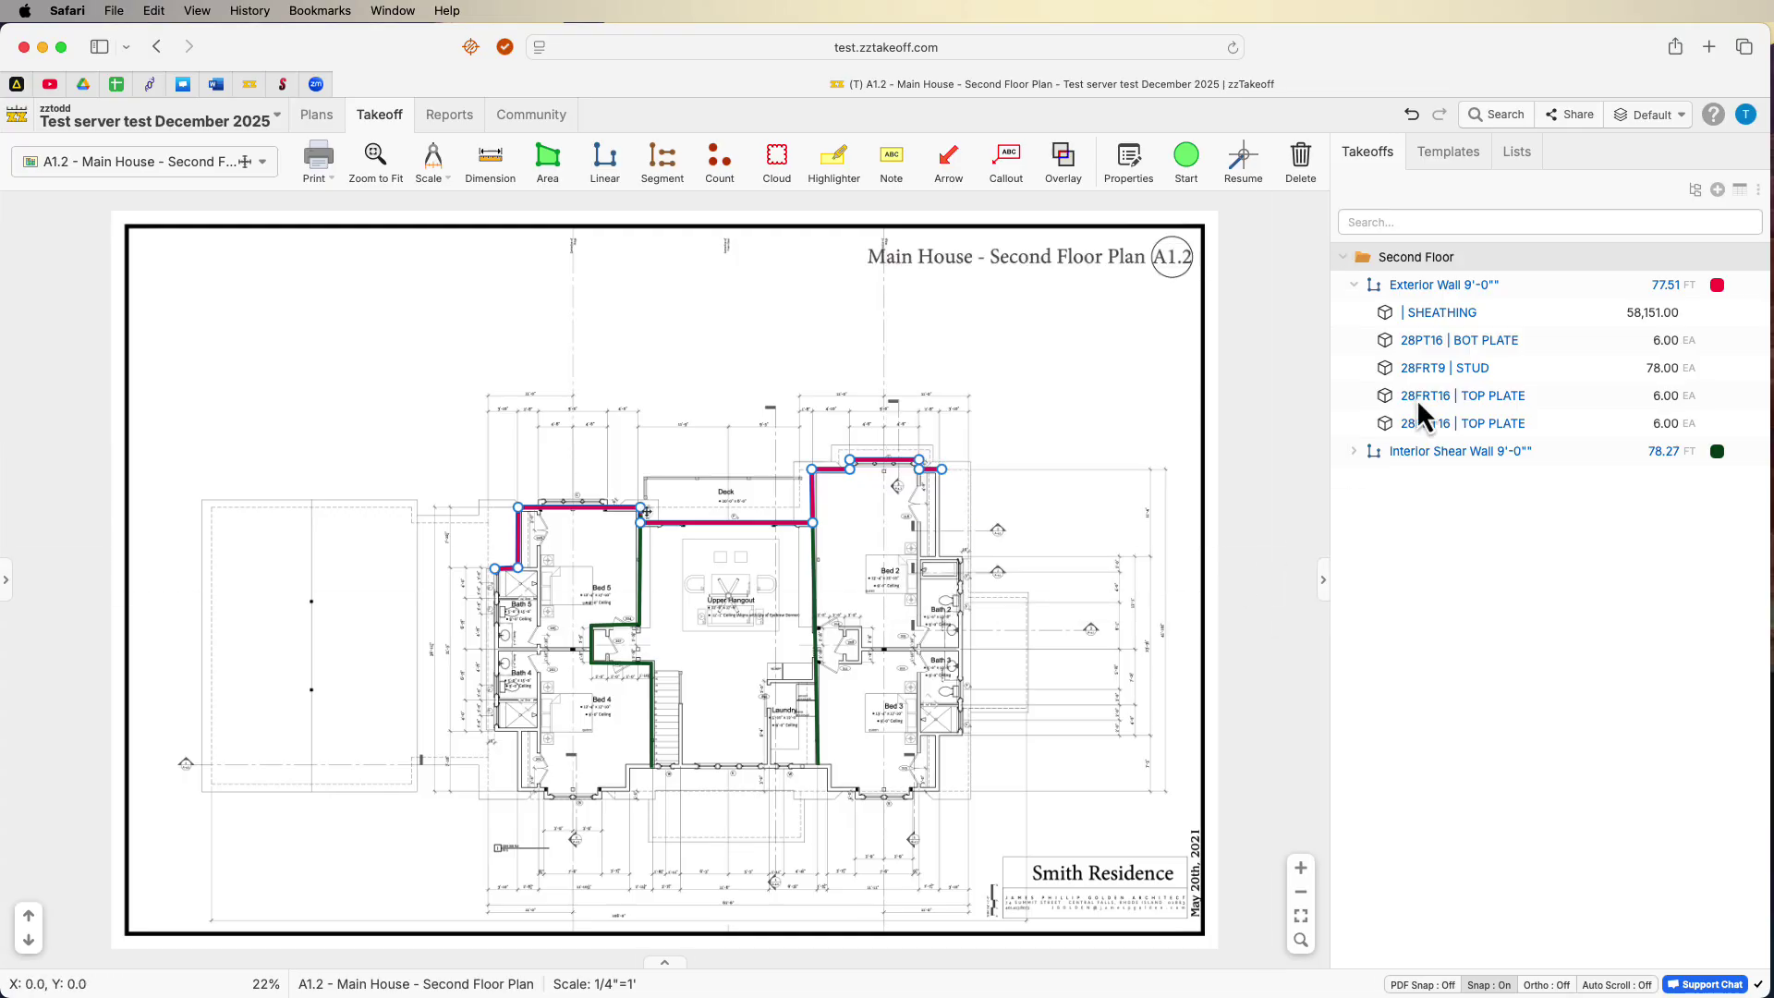
Open the Exterior Wall takeoff's properties and expand its Wall property group.
{"action": "double_click", "coordinate": [1443, 285]}
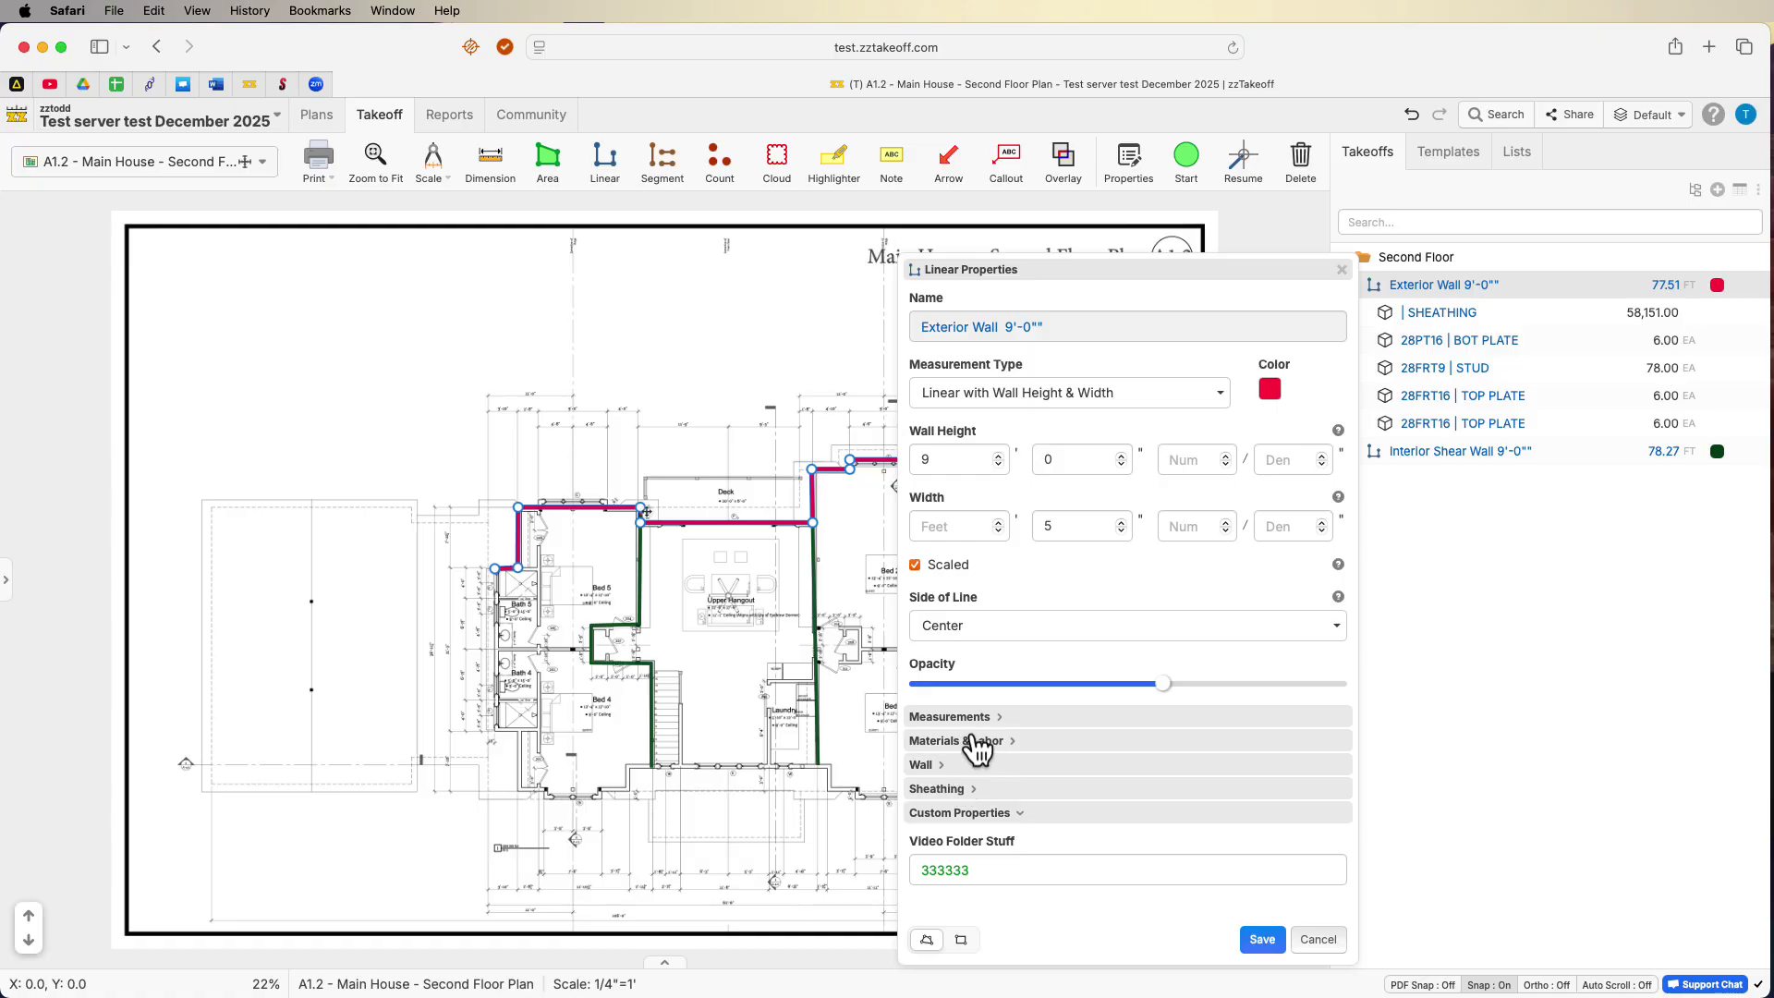
{"action": "left_click", "coordinate": [939, 764]}
{"action": "scroll", "coordinate": [1113, 736], "scroll_direction": "down", "scroll_amount": 2}
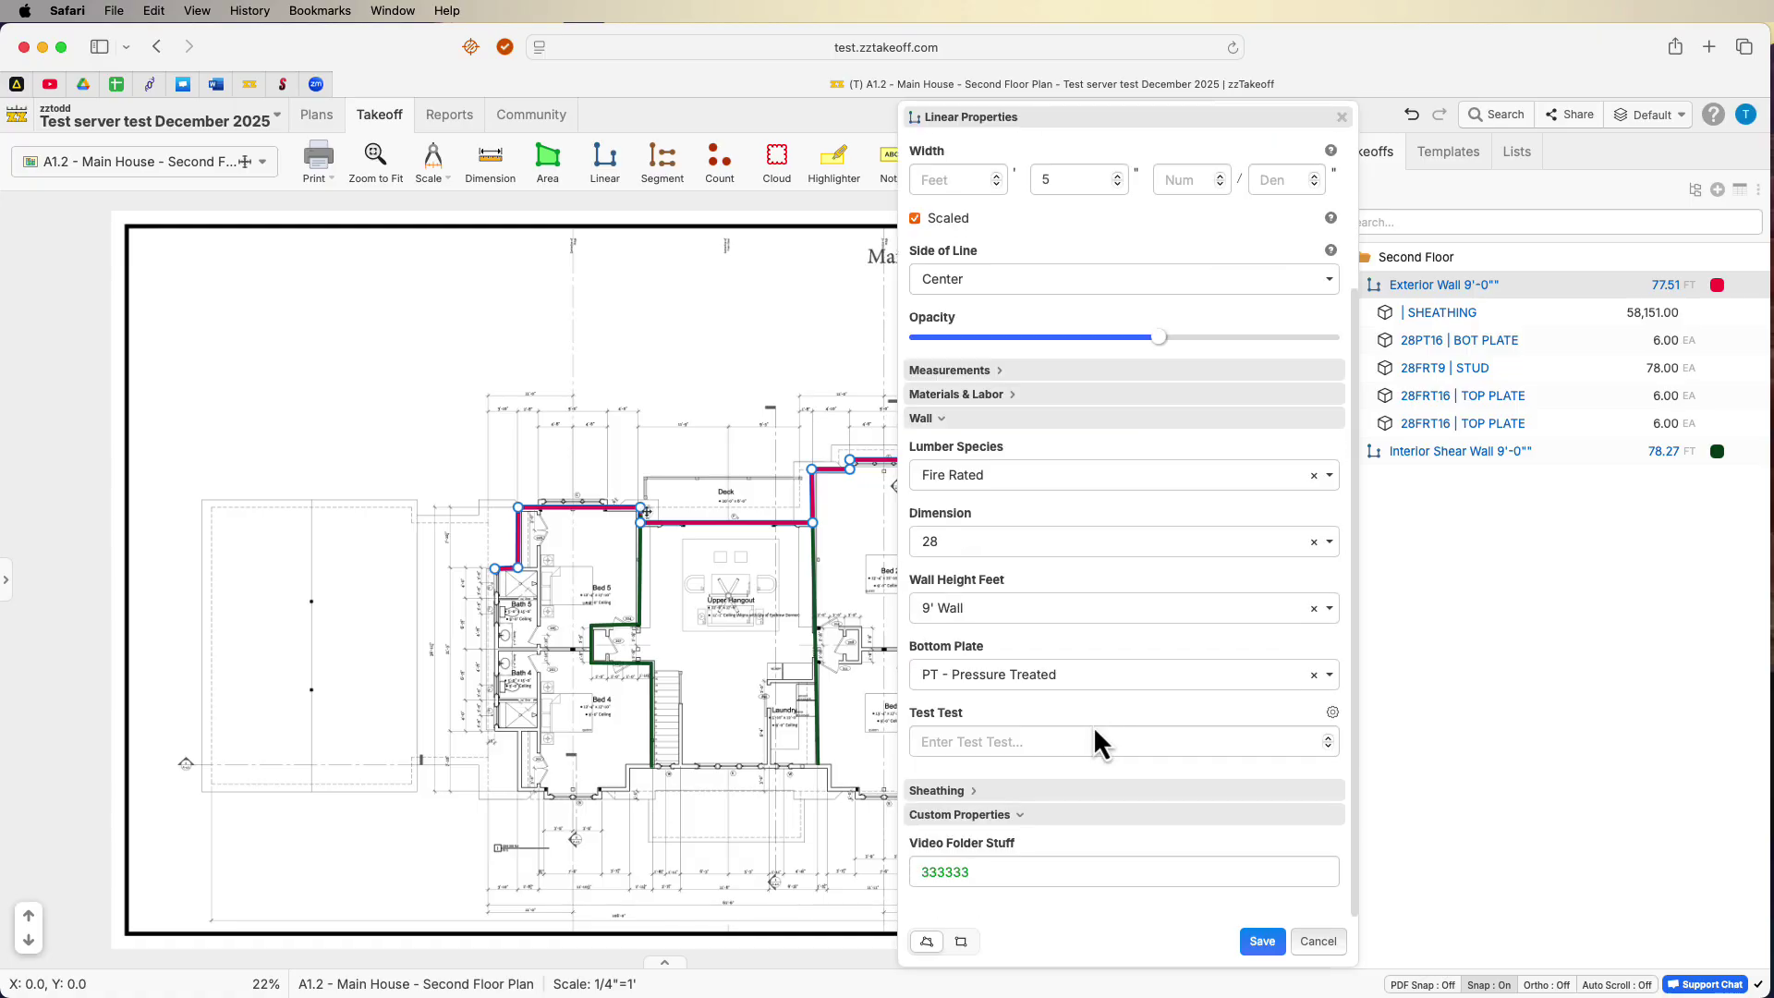
Try to enter the tag [../Tst Tst] in the Exterior Wall's Test Test property while it is in Number mode.
{"action": "left_click", "coordinate": [979, 741]}
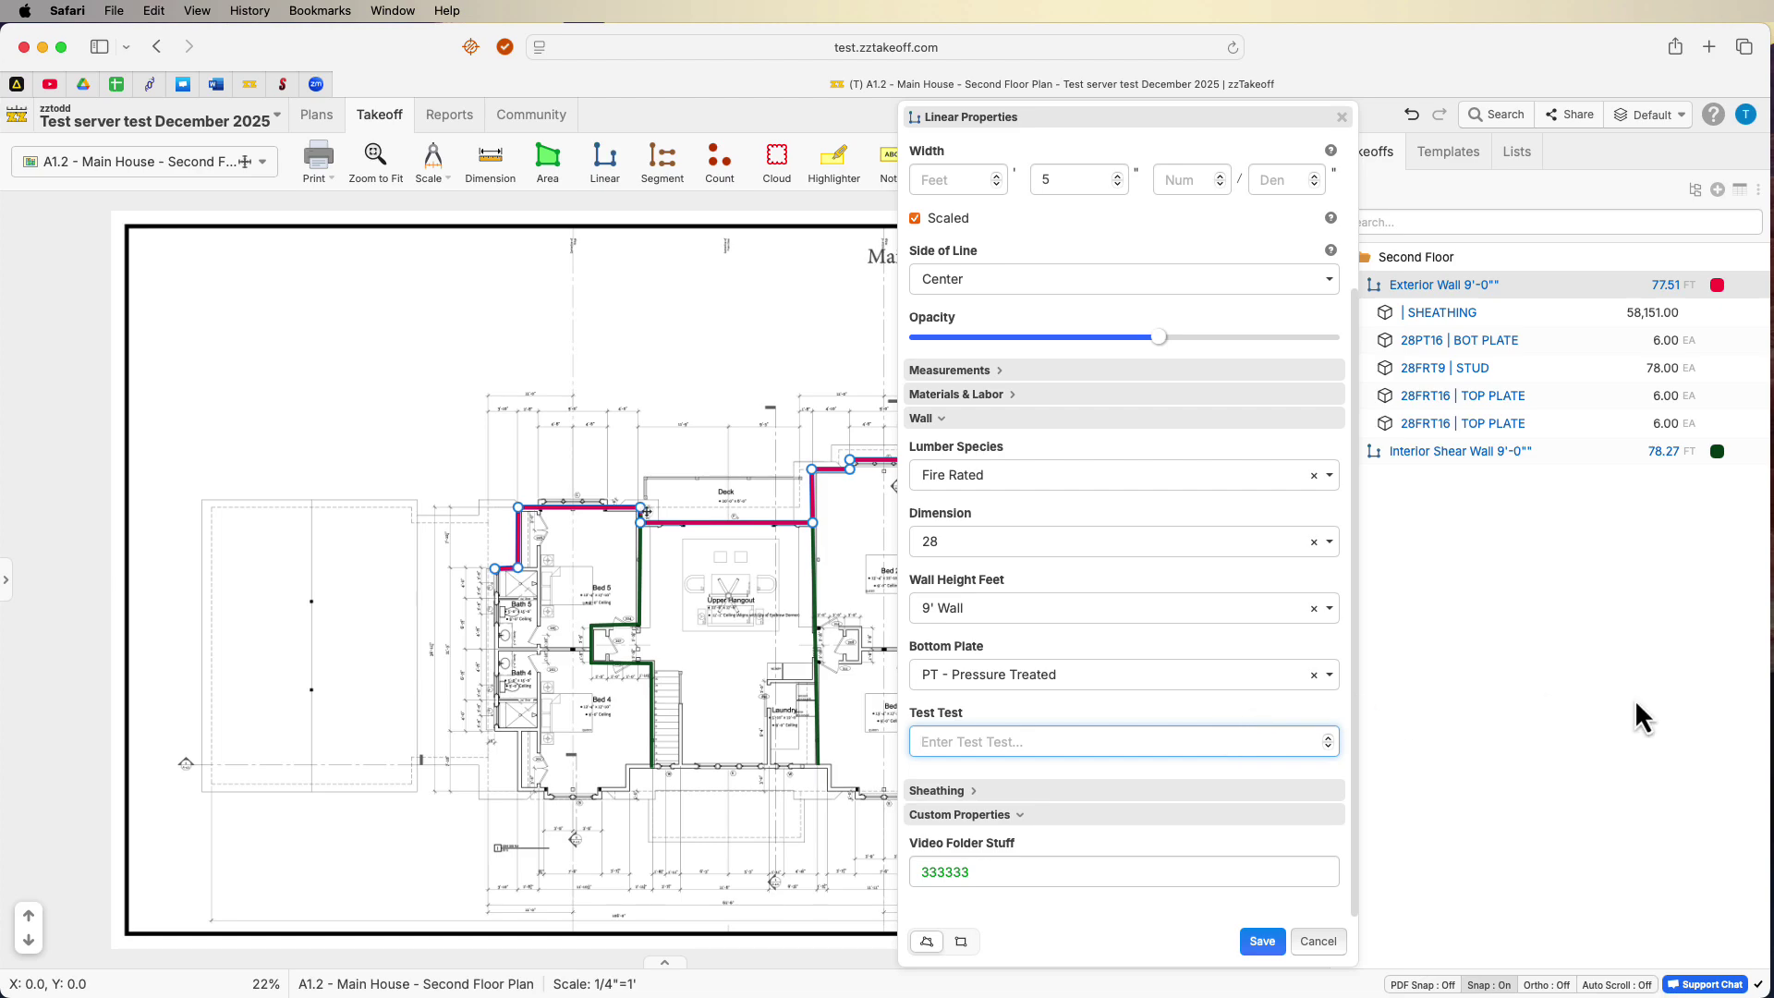
{"action": "type", "text": "1"}
{"action": "type", "text": "."}
{"action": "type", "text": "./"}
{"action": "type", "text": "Tst Ts"}
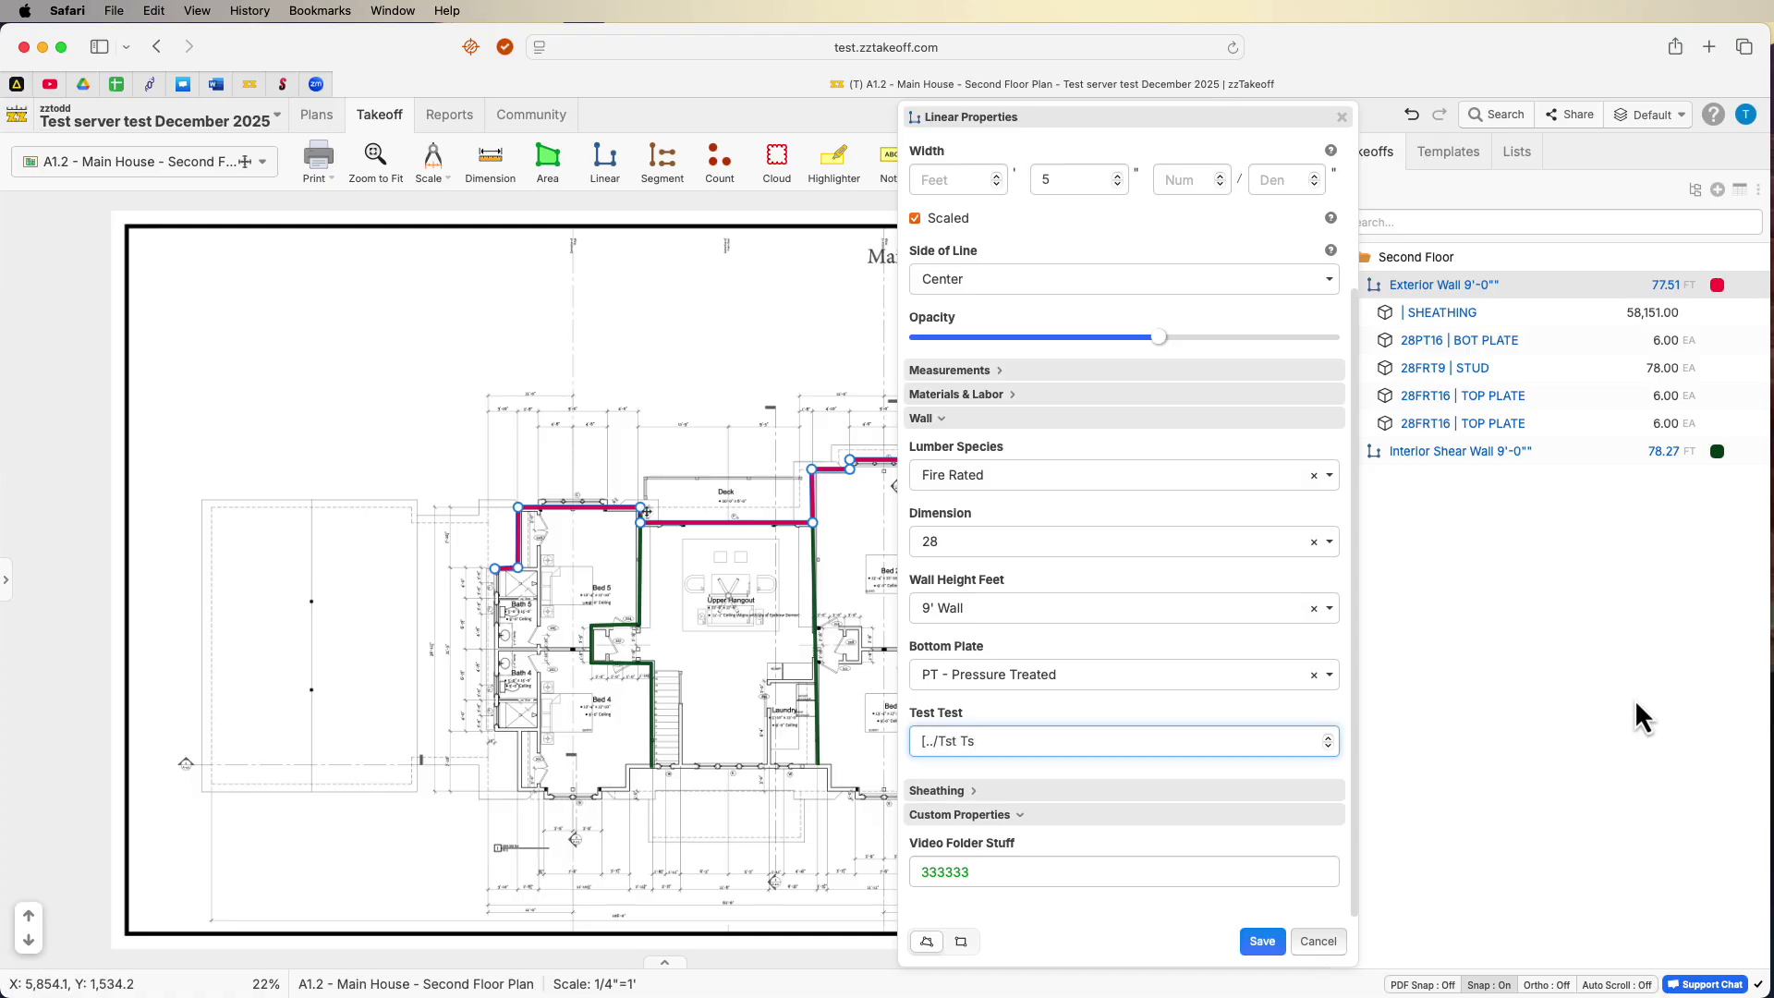
{"action": "type", "text": "t"}
{"action": "key", "text": "BackSpace"}
{"action": "key", "text": "BackSpace"}
{"action": "key", "text": "BackSpace"}
{"action": "key", "text": "BackSpace"}
{"action": "key", "text": "BackSpace"}
{"action": "key", "text": "BackSpace"}
{"action": "key", "text": "BackSpace"}
{"action": "type", "text": "Tst Tst]"}
Switch the Exterior Wall's Test Test property to Formula mode, enter [../Test Test] and save the takeoff's properties.
{"action": "left_click", "coordinate": [1333, 713]}
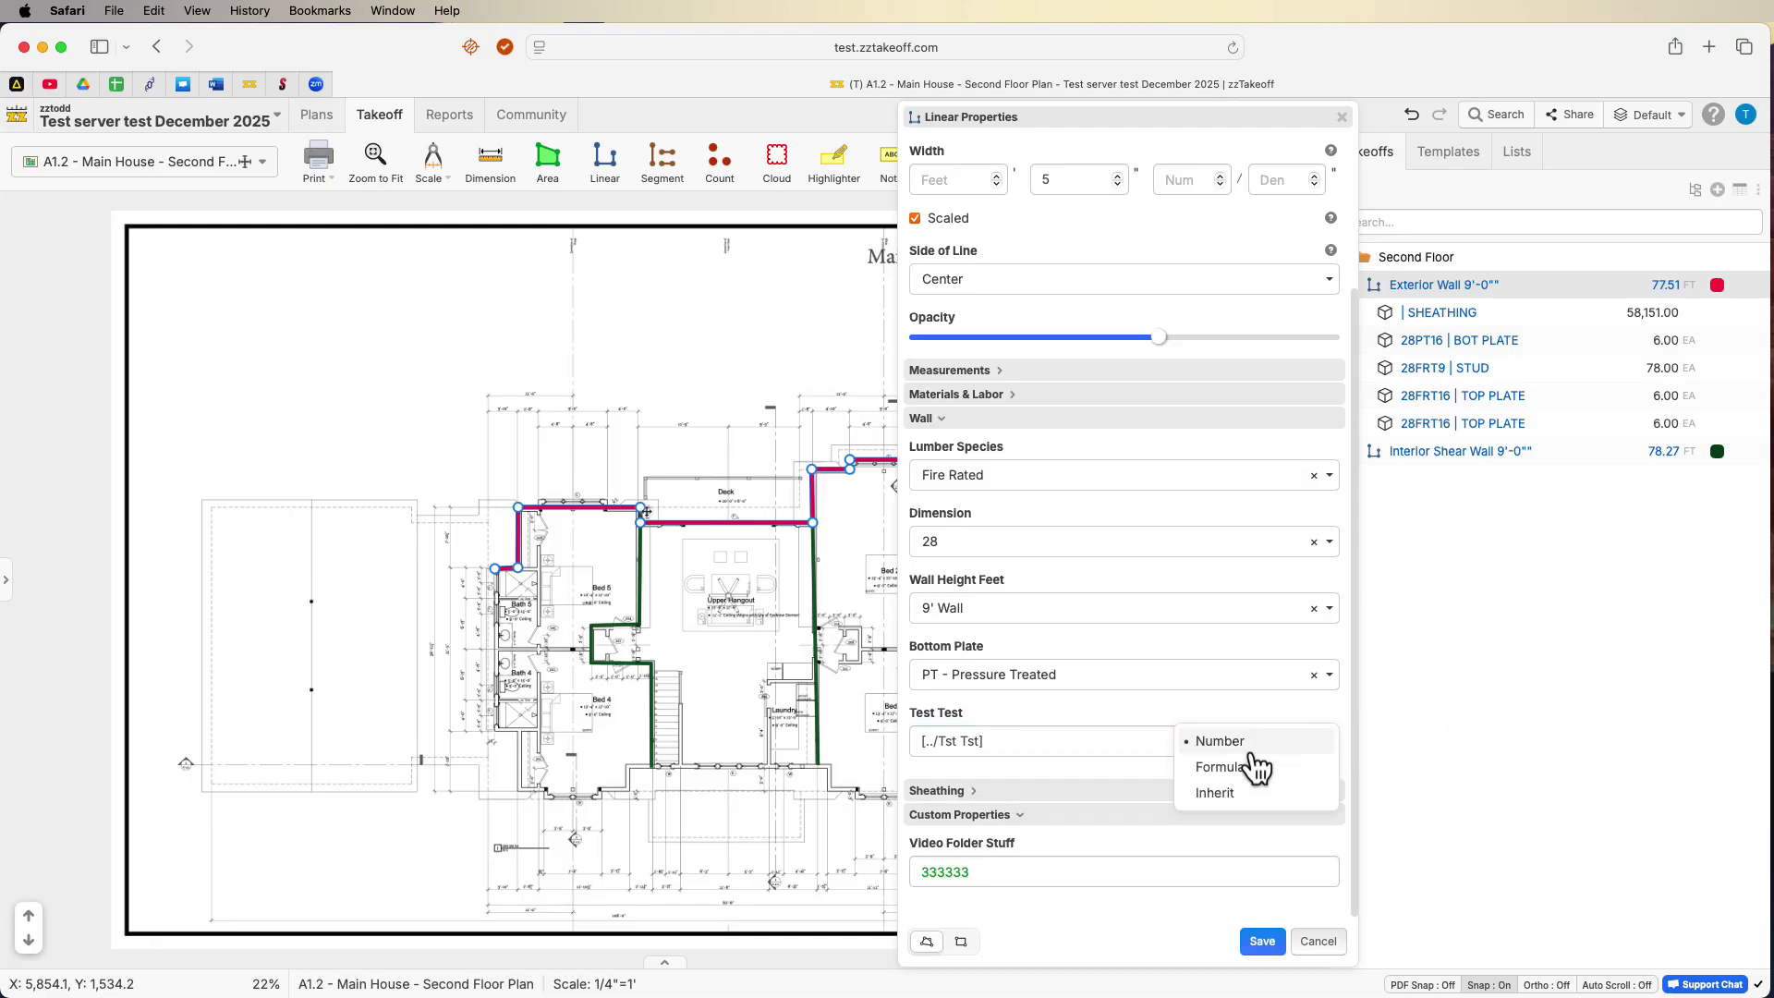
{"action": "left_click", "coordinate": [1243, 766]}
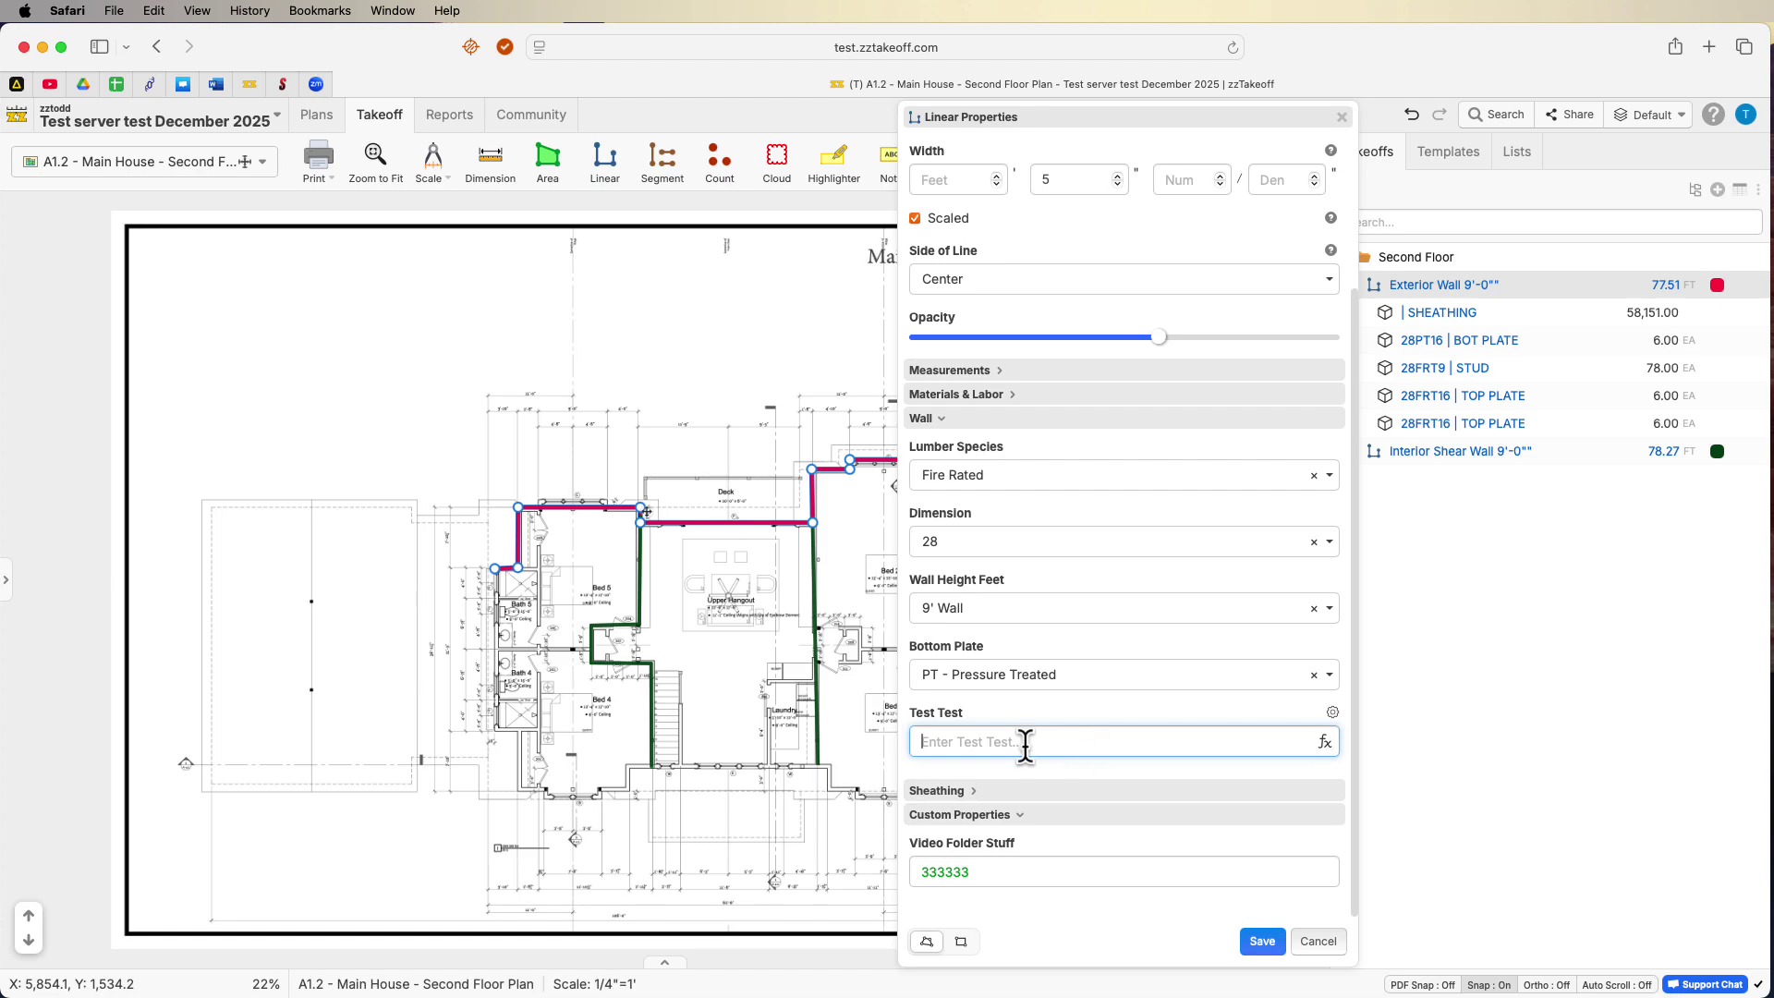
{"action": "type", "text": "[../Test Test]"}
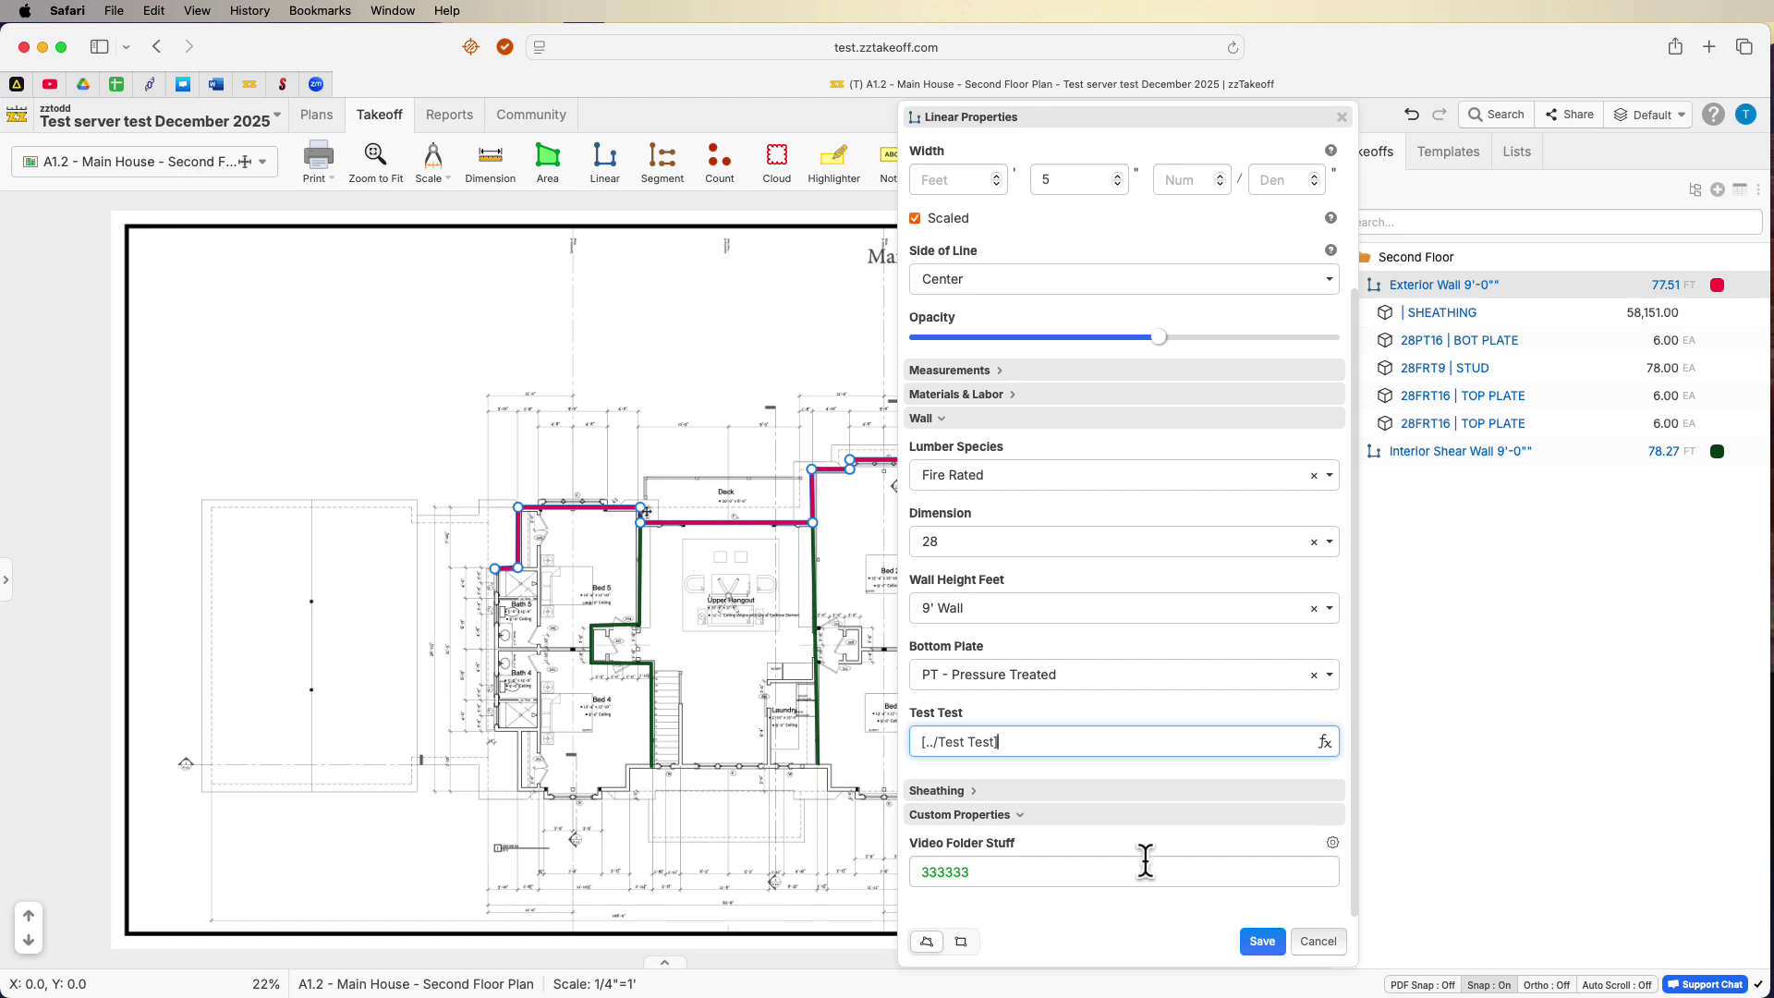
{"action": "left_click", "coordinate": [1090, 674]}
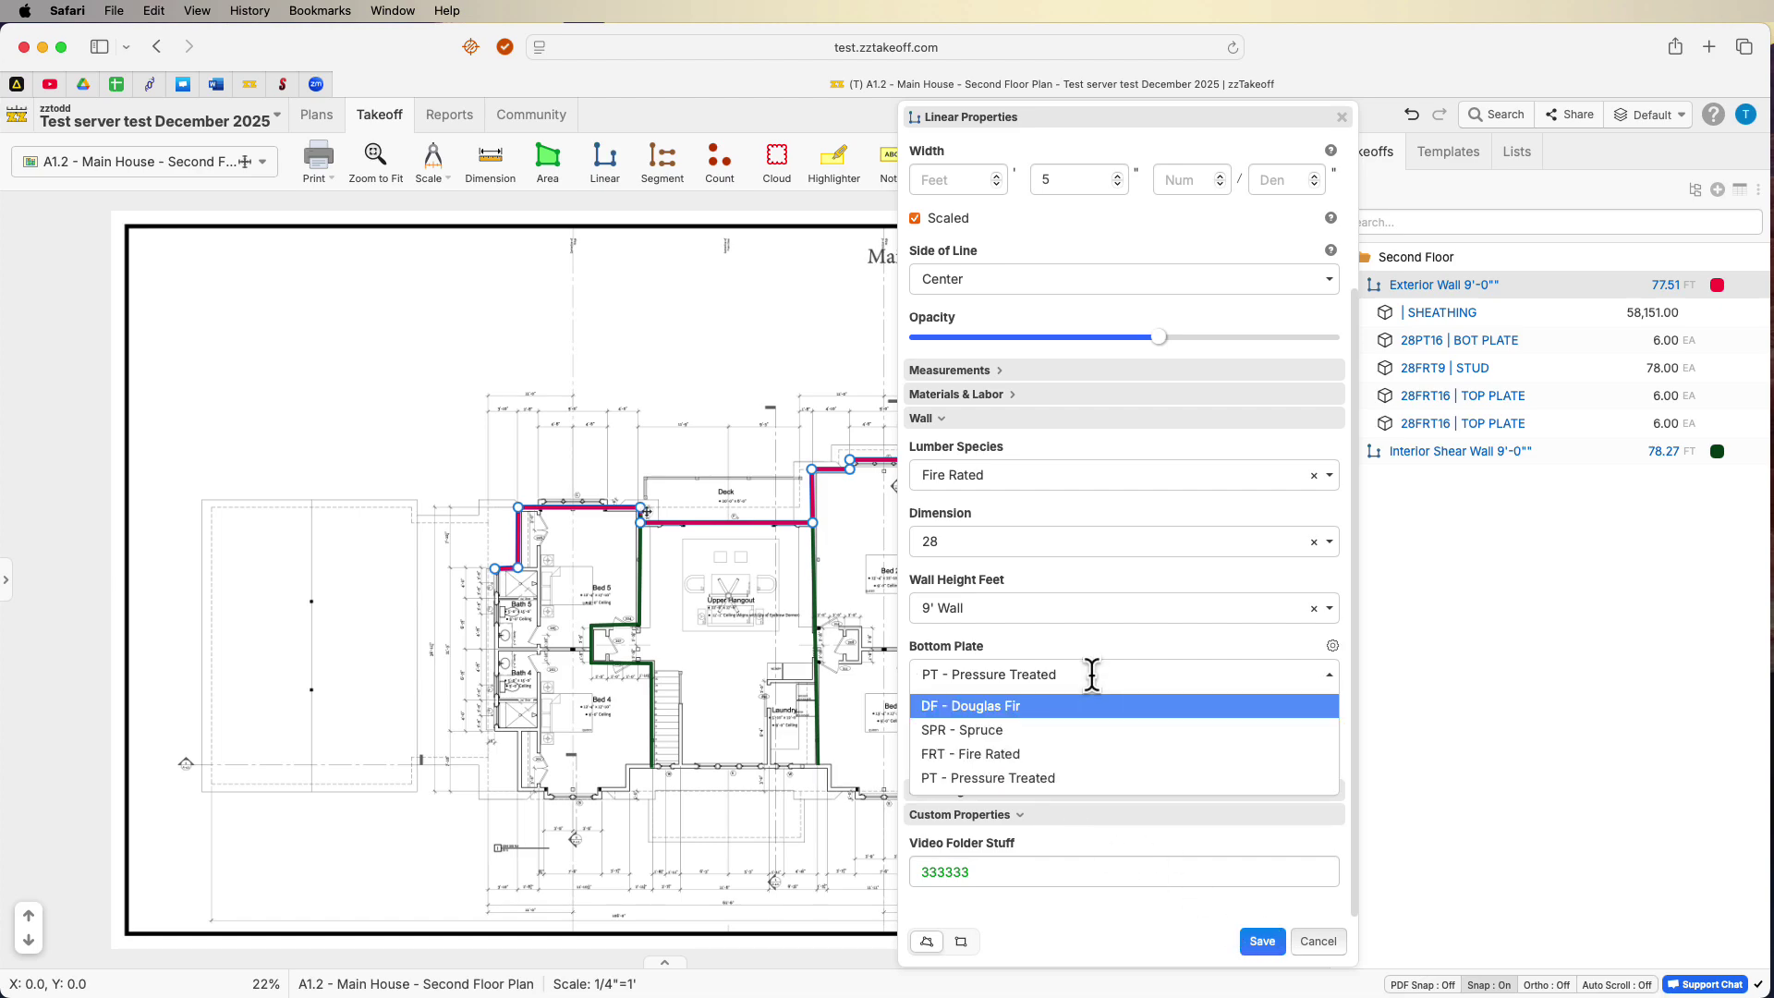
{"action": "left_click", "coordinate": [1097, 648]}
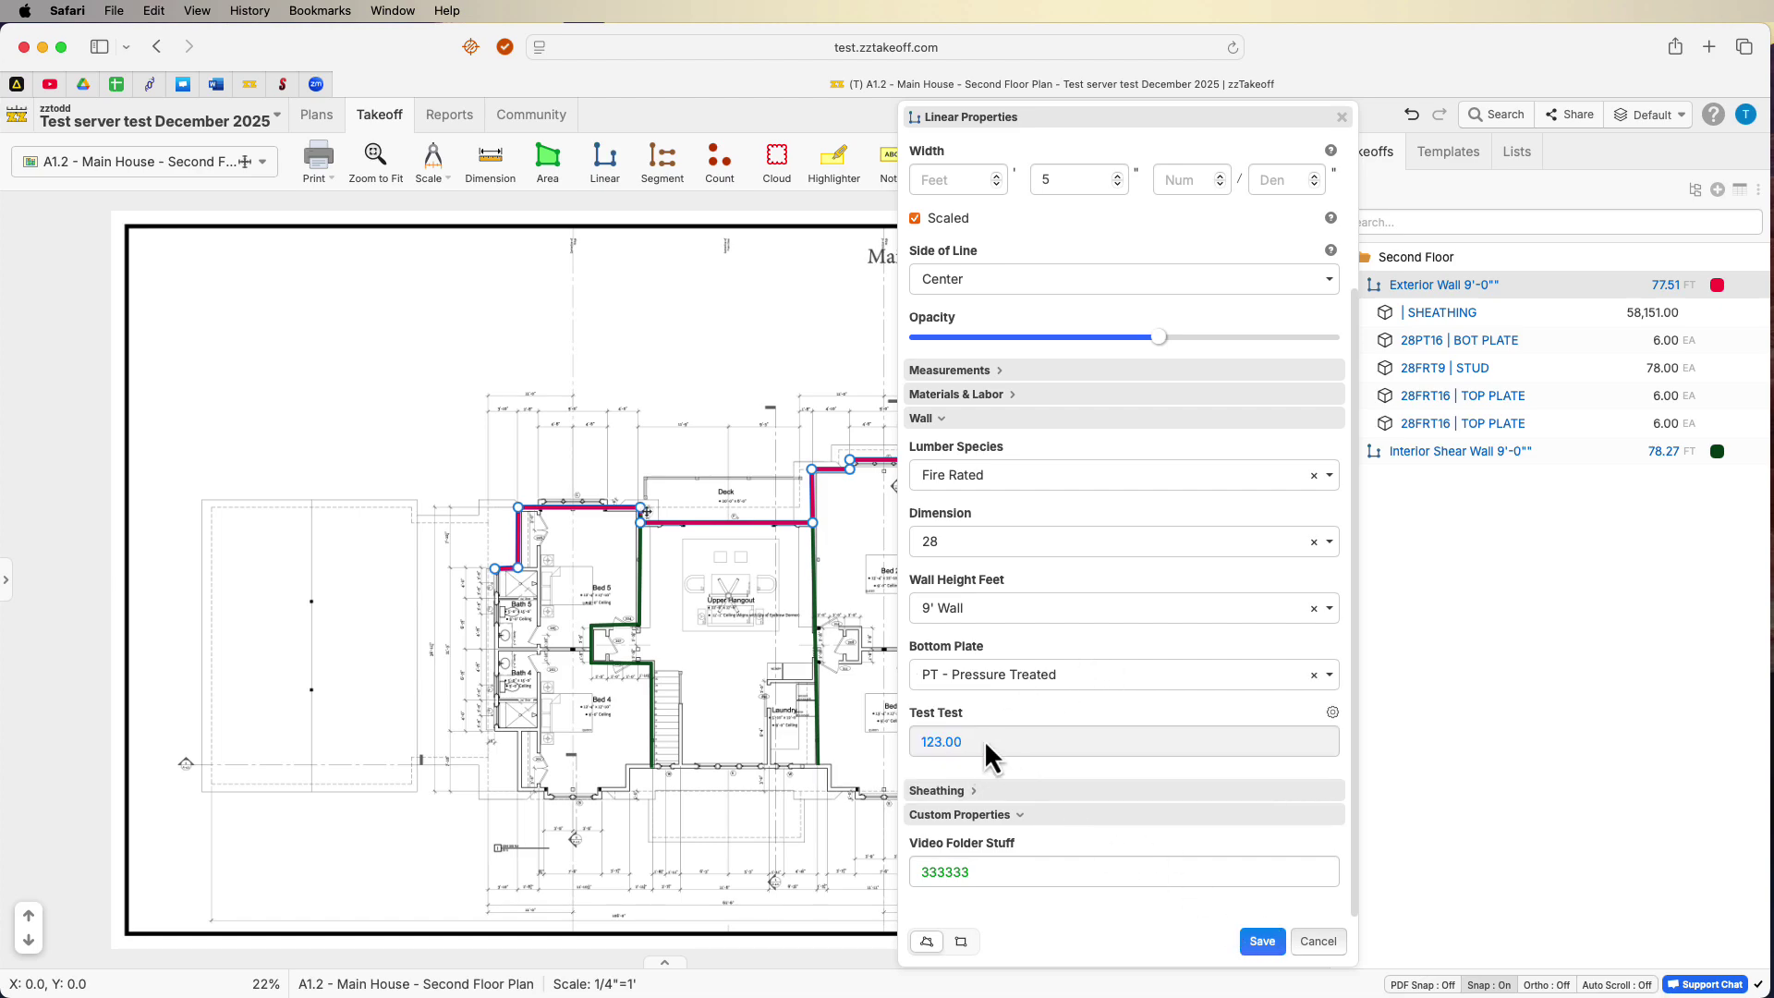
{"action": "left_click", "coordinate": [1261, 941]}
Change the Second Floor folder's Test Test property to 234 and save the folder's properties.
{"action": "left_click", "coordinate": [1433, 264]}
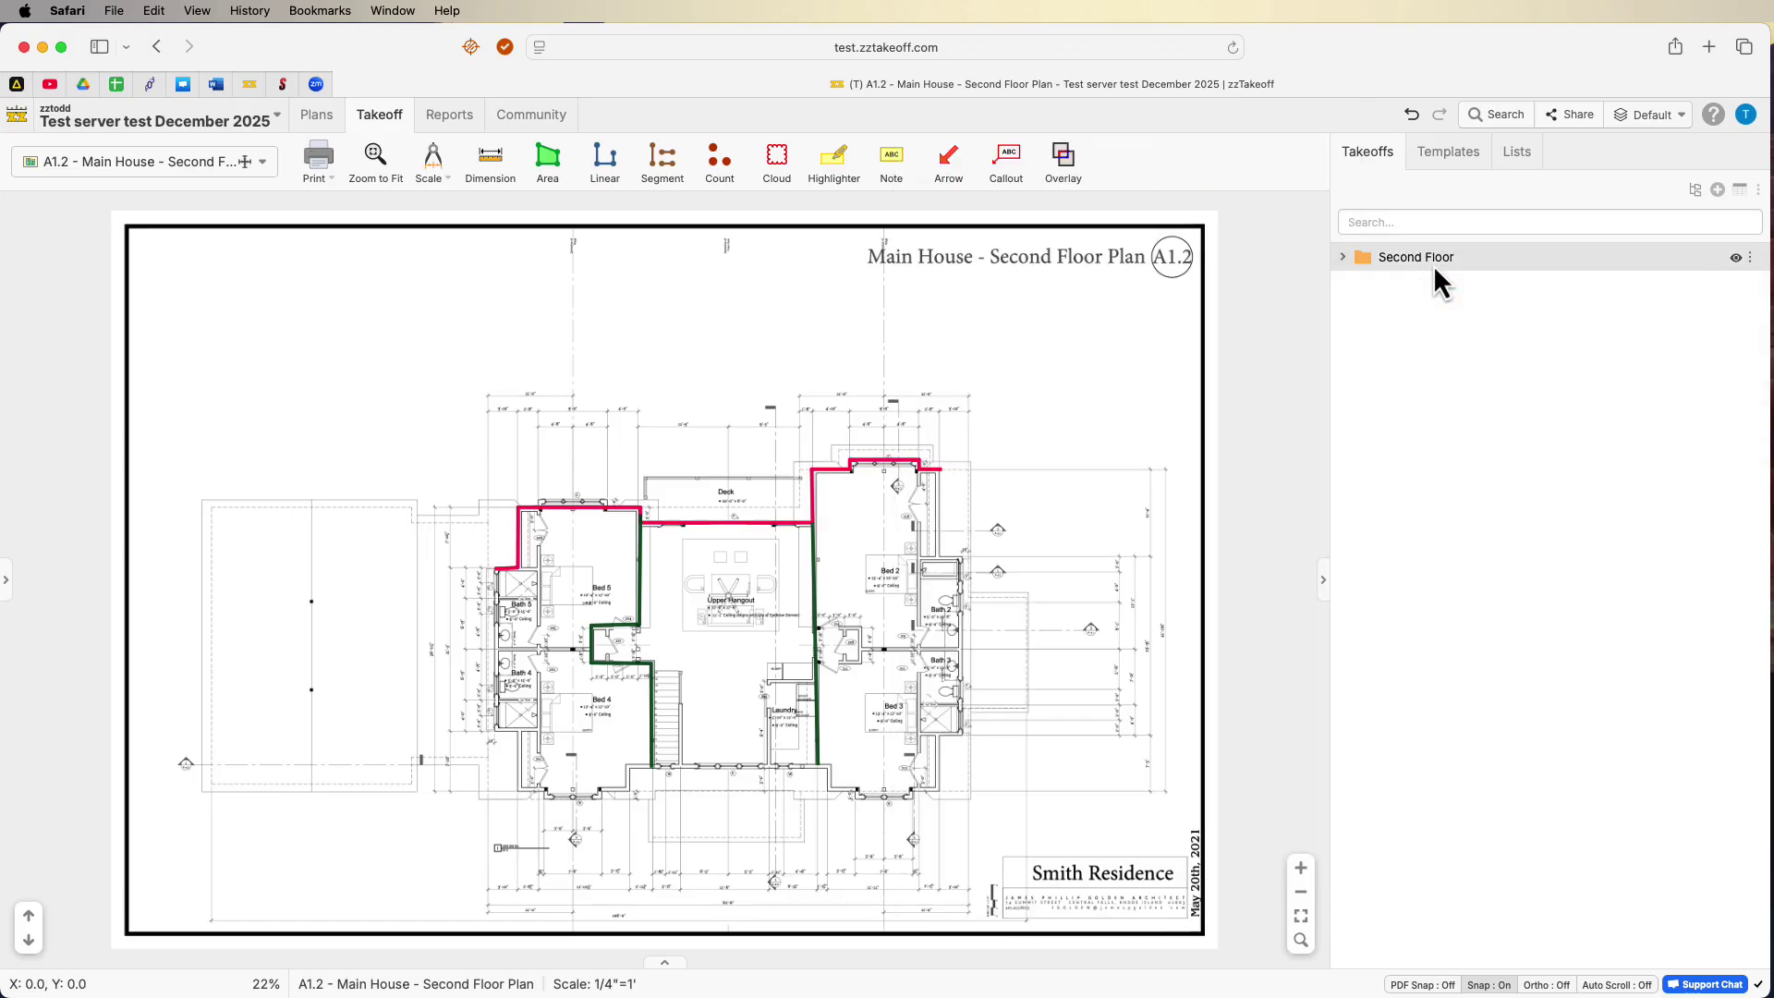
{"action": "right_click", "coordinate": [1437, 260]}
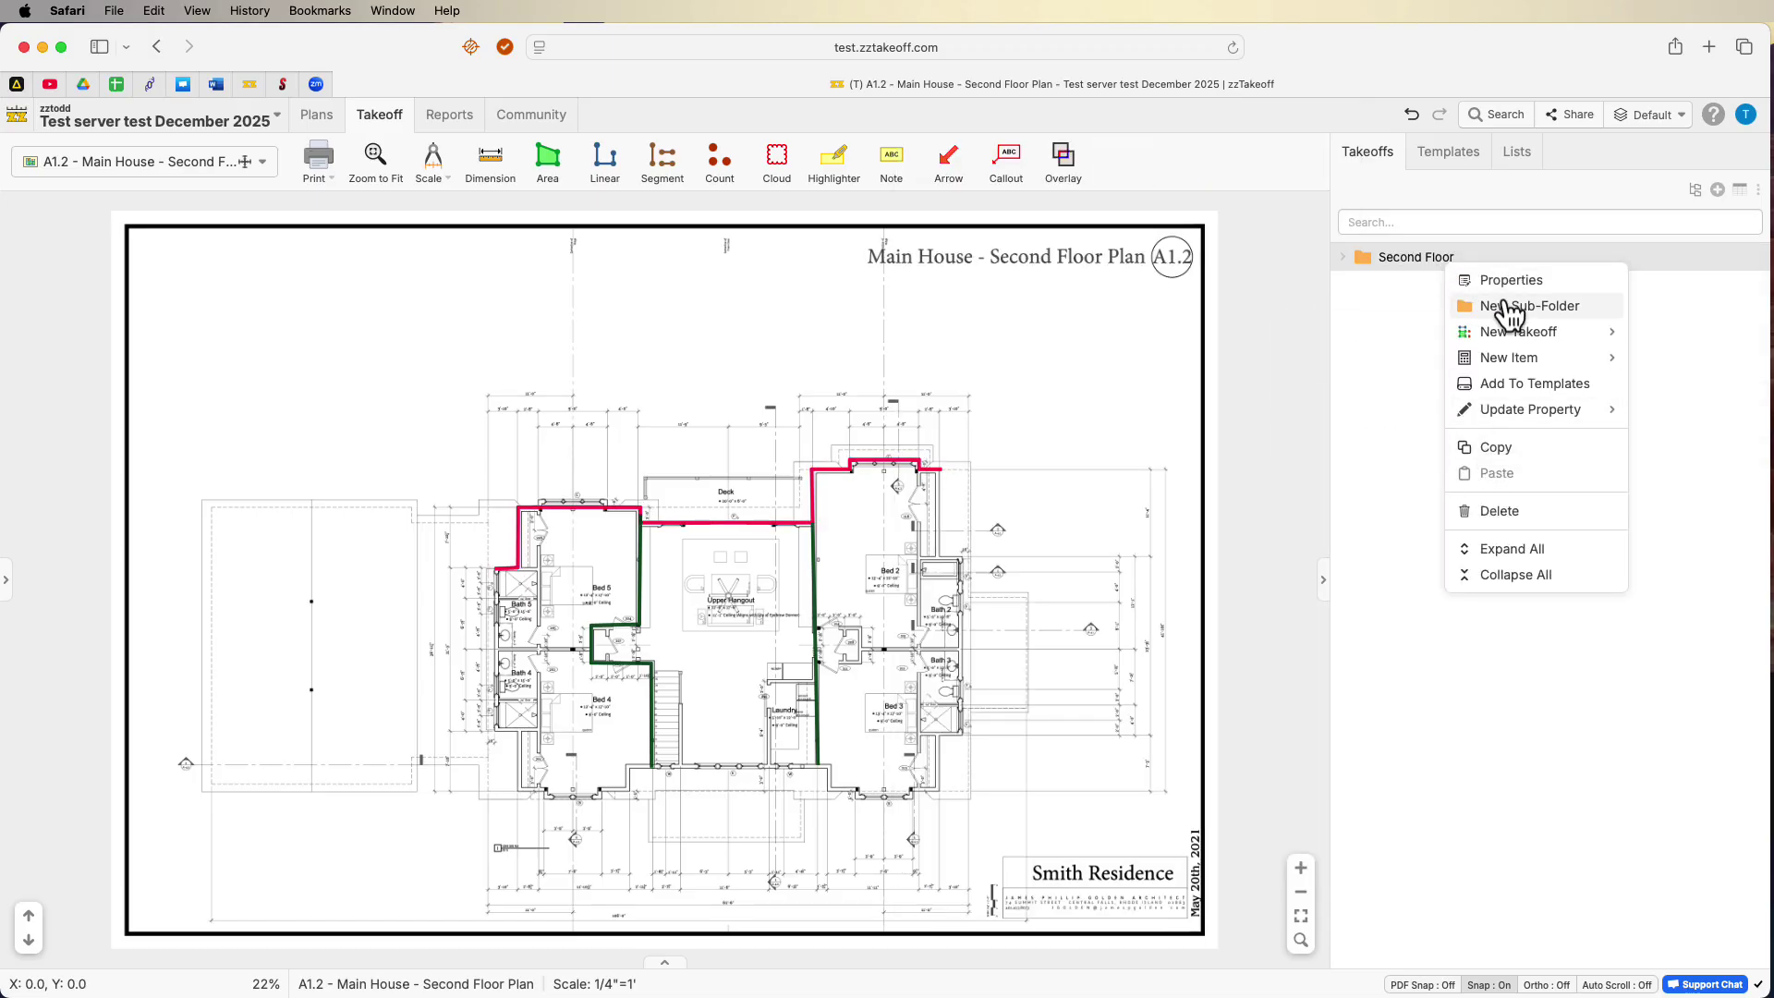
{"action": "left_click", "coordinate": [1519, 282]}
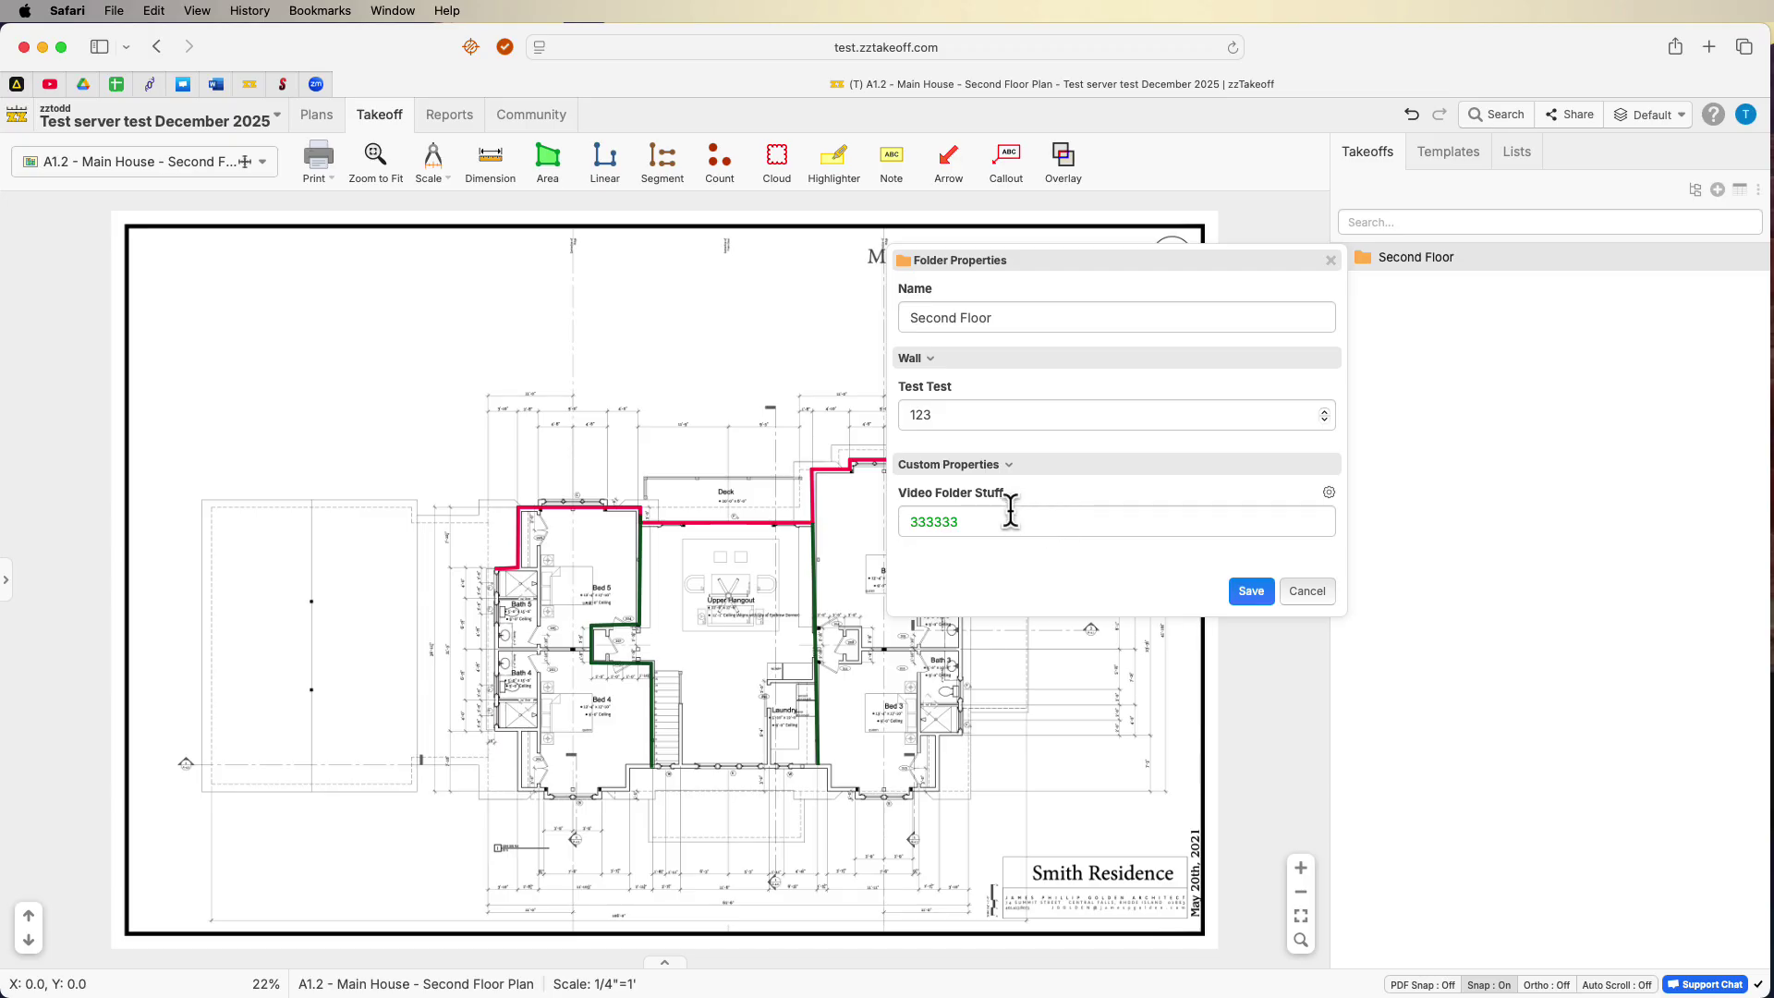
{"action": "double_click", "coordinate": [966, 414]}
{"action": "type", "text": "1234"}
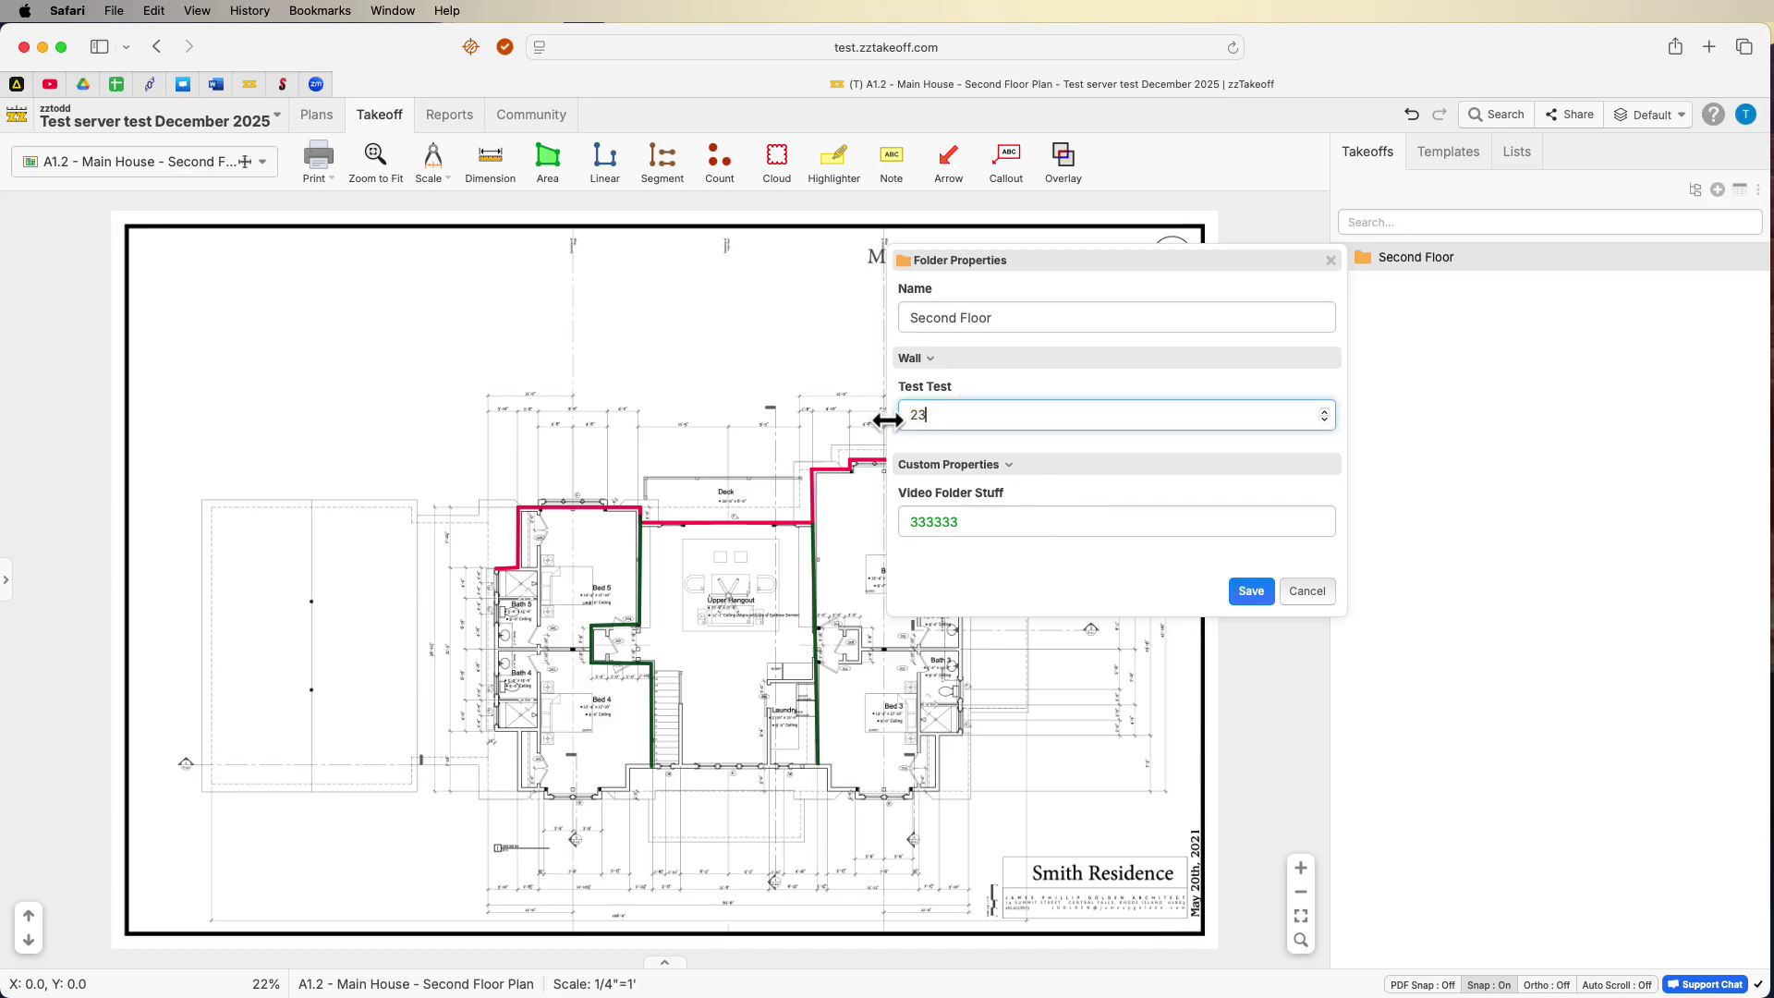
{"action": "left_click", "coordinate": [1251, 591]}
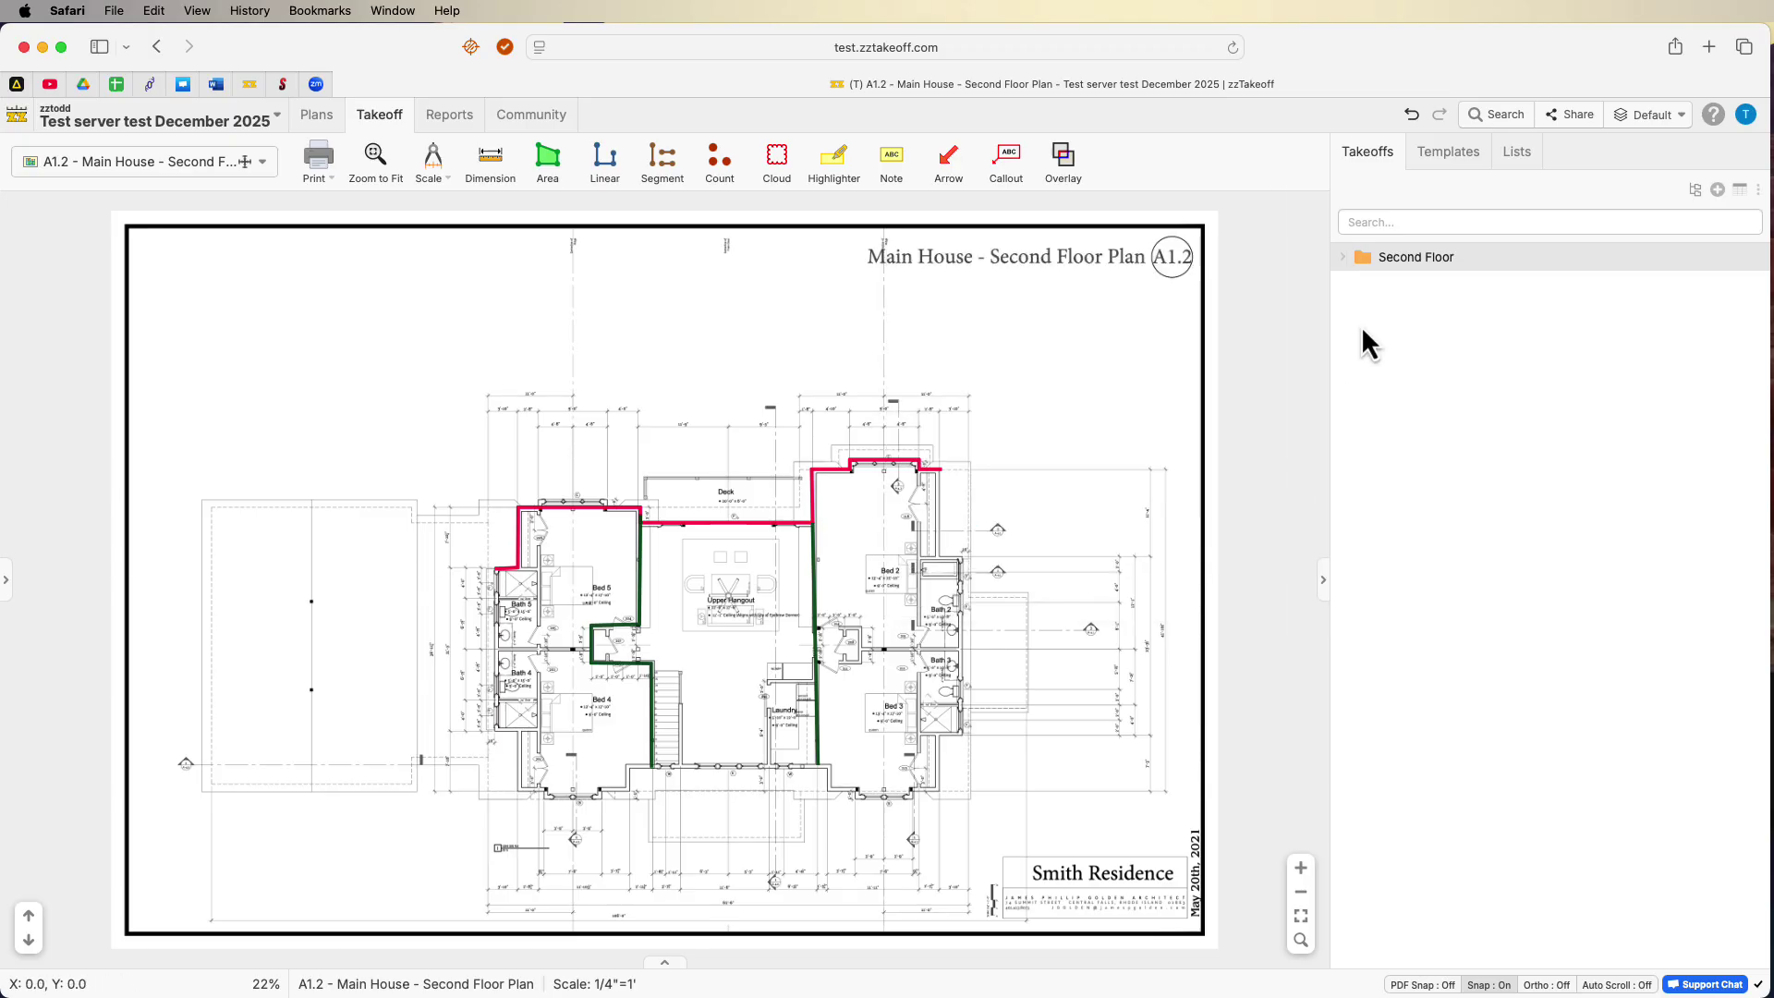
Check the Exterior Wall's Test Test value, clear its formula and save the takeoff's properties.
{"action": "left_click", "coordinate": [1354, 259]}
{"action": "left_click", "coordinate": [1466, 286]}
{"action": "double_click", "coordinate": [1466, 286]}
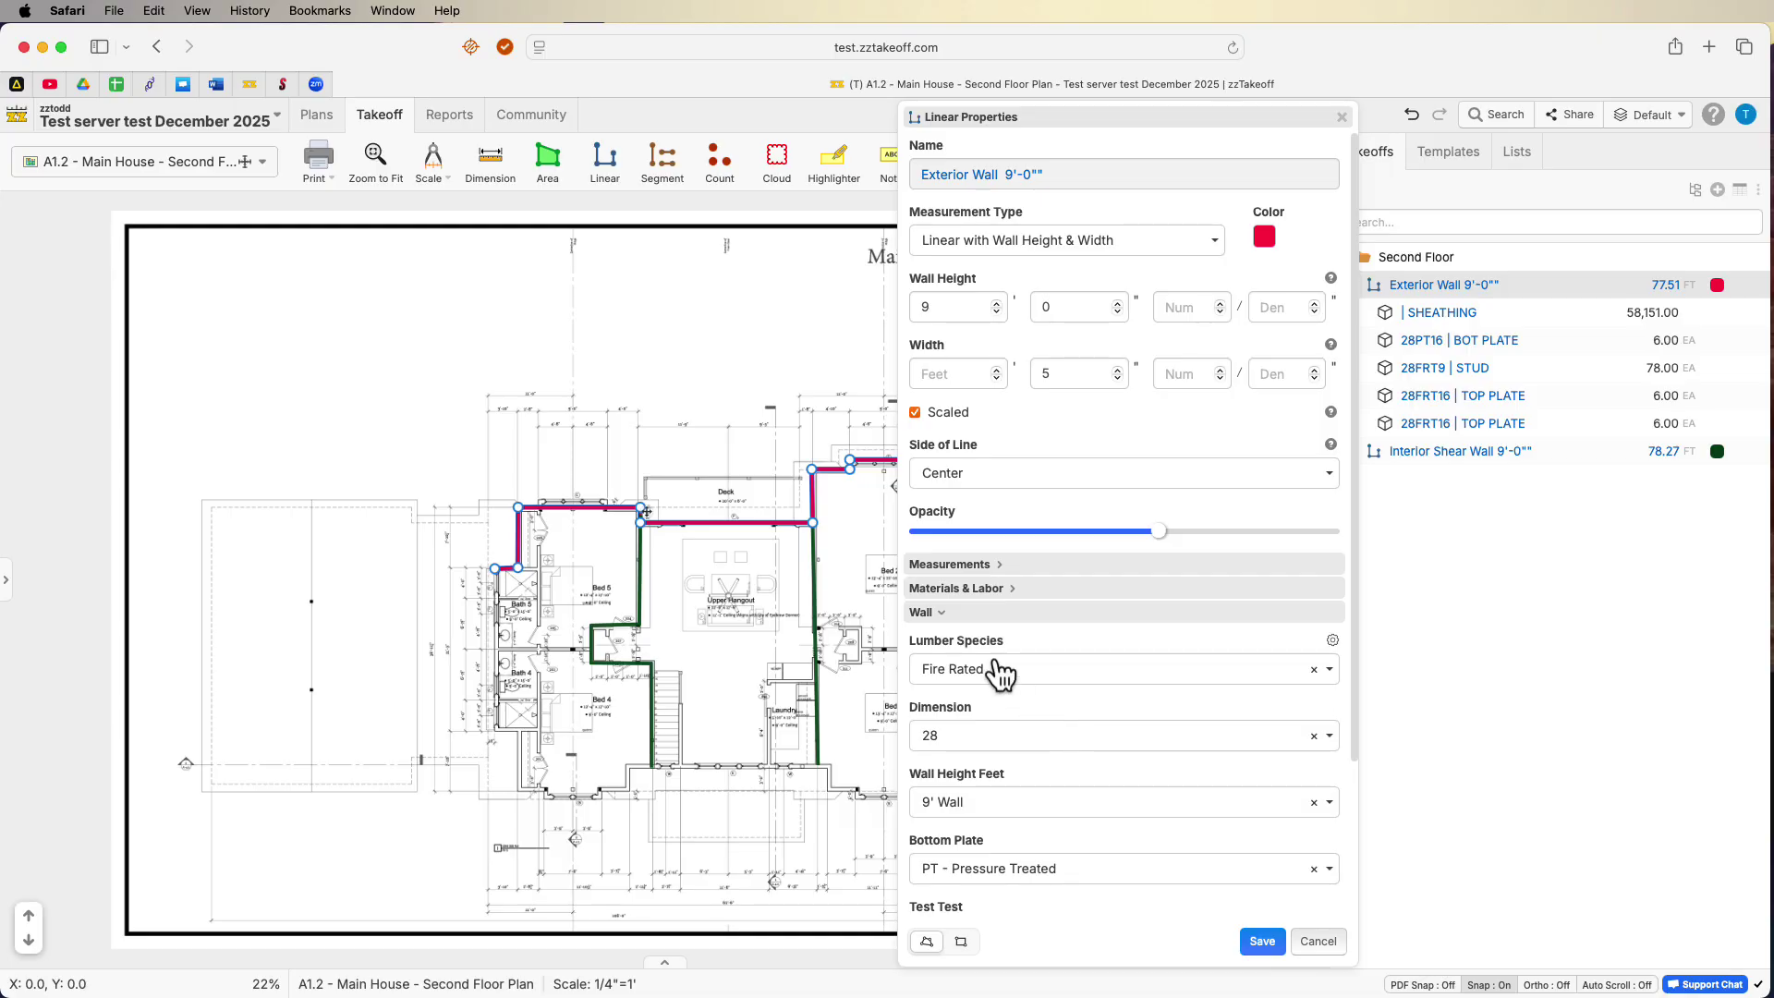
{"action": "scroll", "coordinate": [982, 689], "scroll_direction": "down", "scroll_amount": 4}
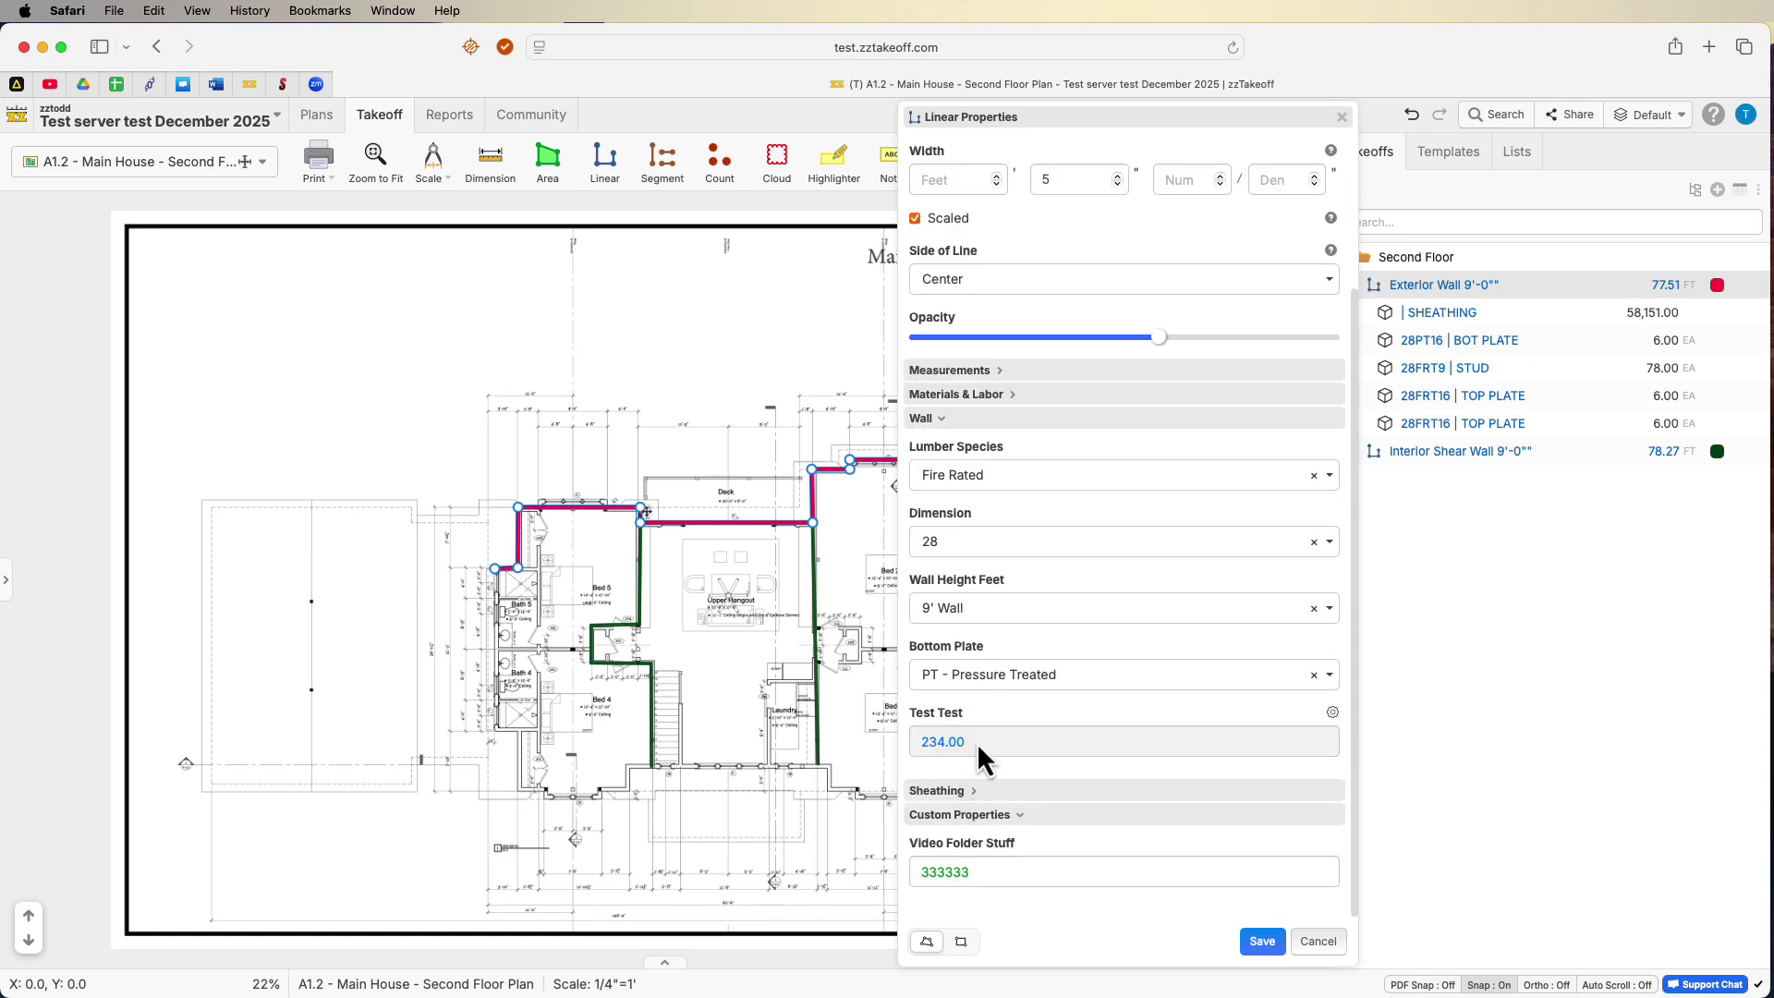
{"action": "left_click", "coordinate": [1332, 712]}
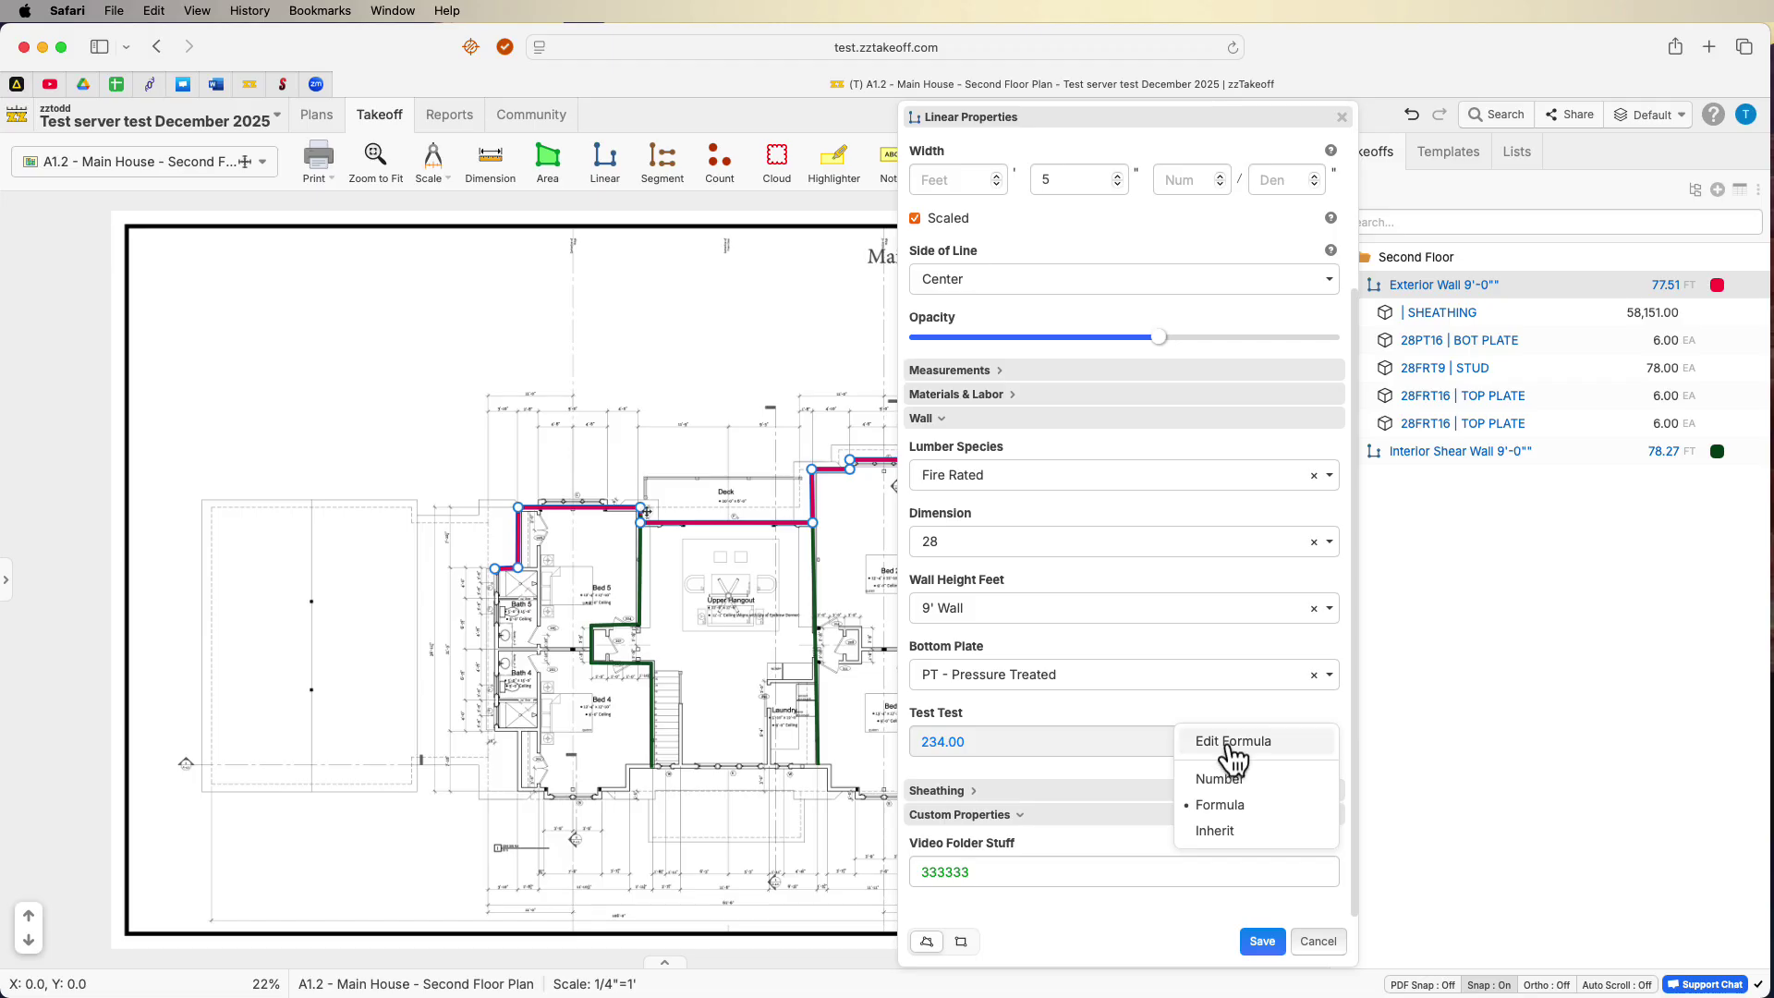
{"action": "left_click", "coordinate": [1214, 750]}
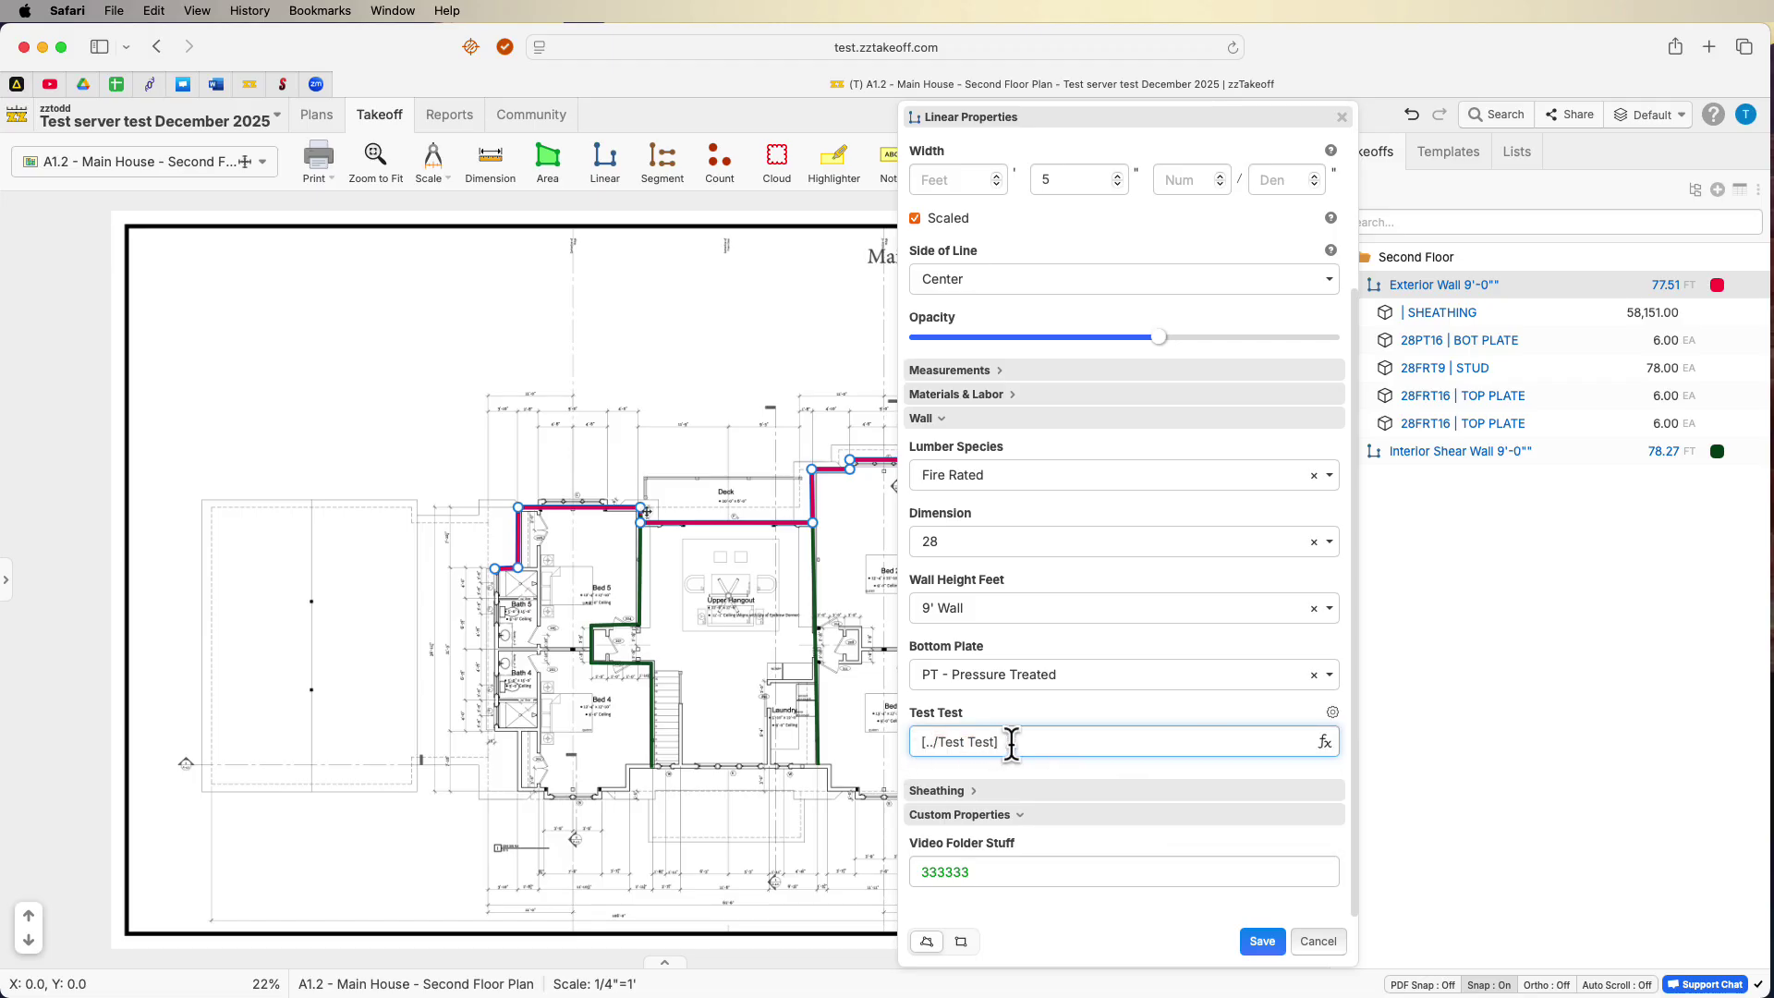
{"action": "key", "text": "super+a"}
{"action": "key", "text": "BackSpace"}
{"action": "left_click", "coordinate": [1258, 940]}
In the SHEATHING item's properties, switch Test Test to Formula mode and enter the tag [../Test Test].
{"action": "double_click", "coordinate": [1450, 317]}
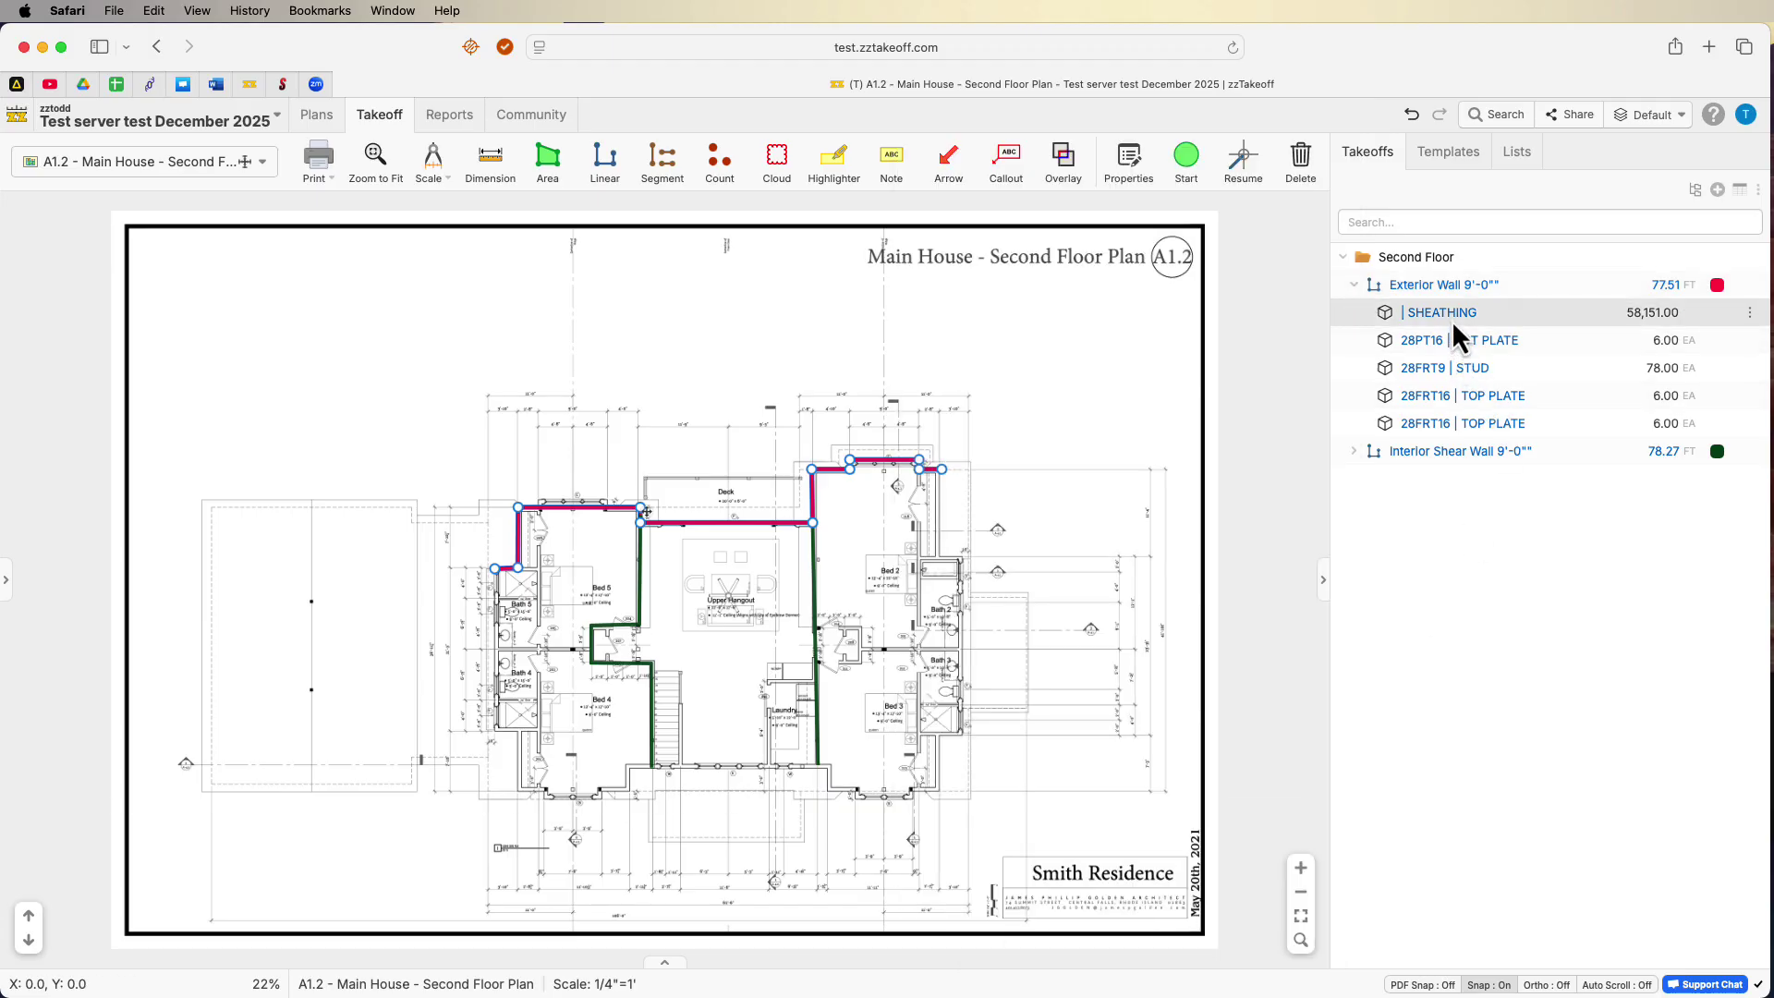
{"action": "scroll", "coordinate": [1047, 746], "scroll_direction": "down", "scroll_amount": 3}
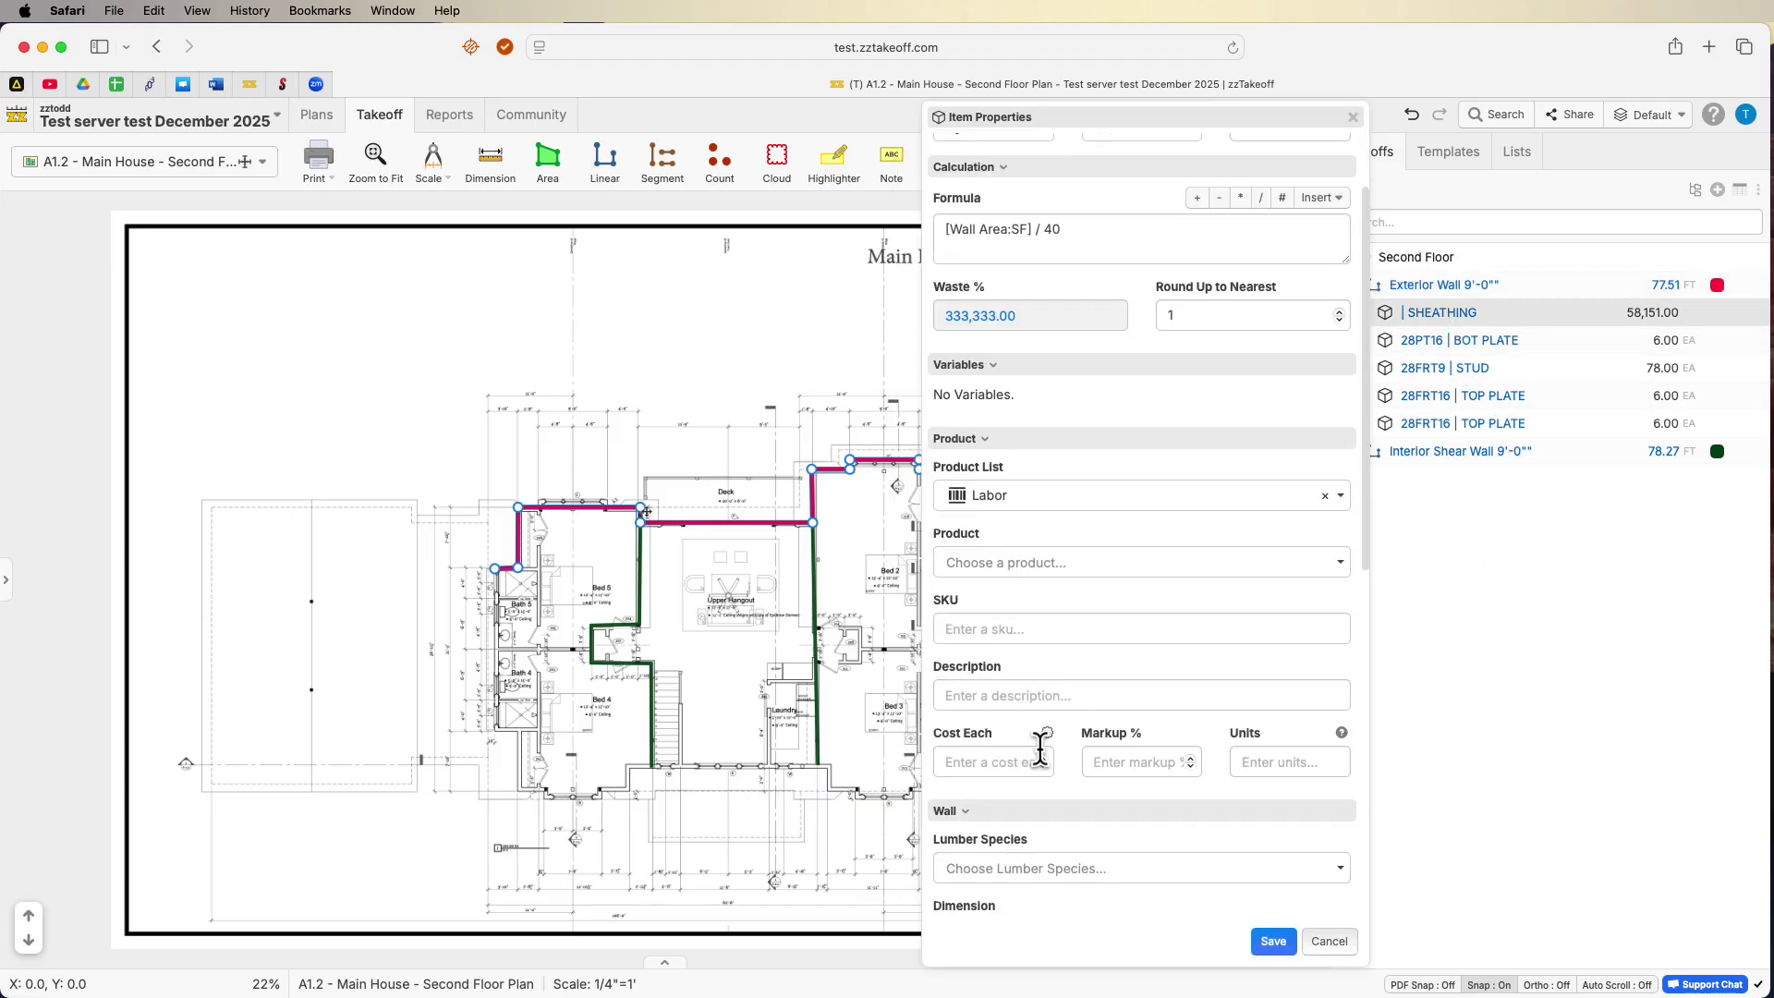
{"action": "scroll", "coordinate": [1044, 748], "scroll_direction": "down", "scroll_amount": 1}
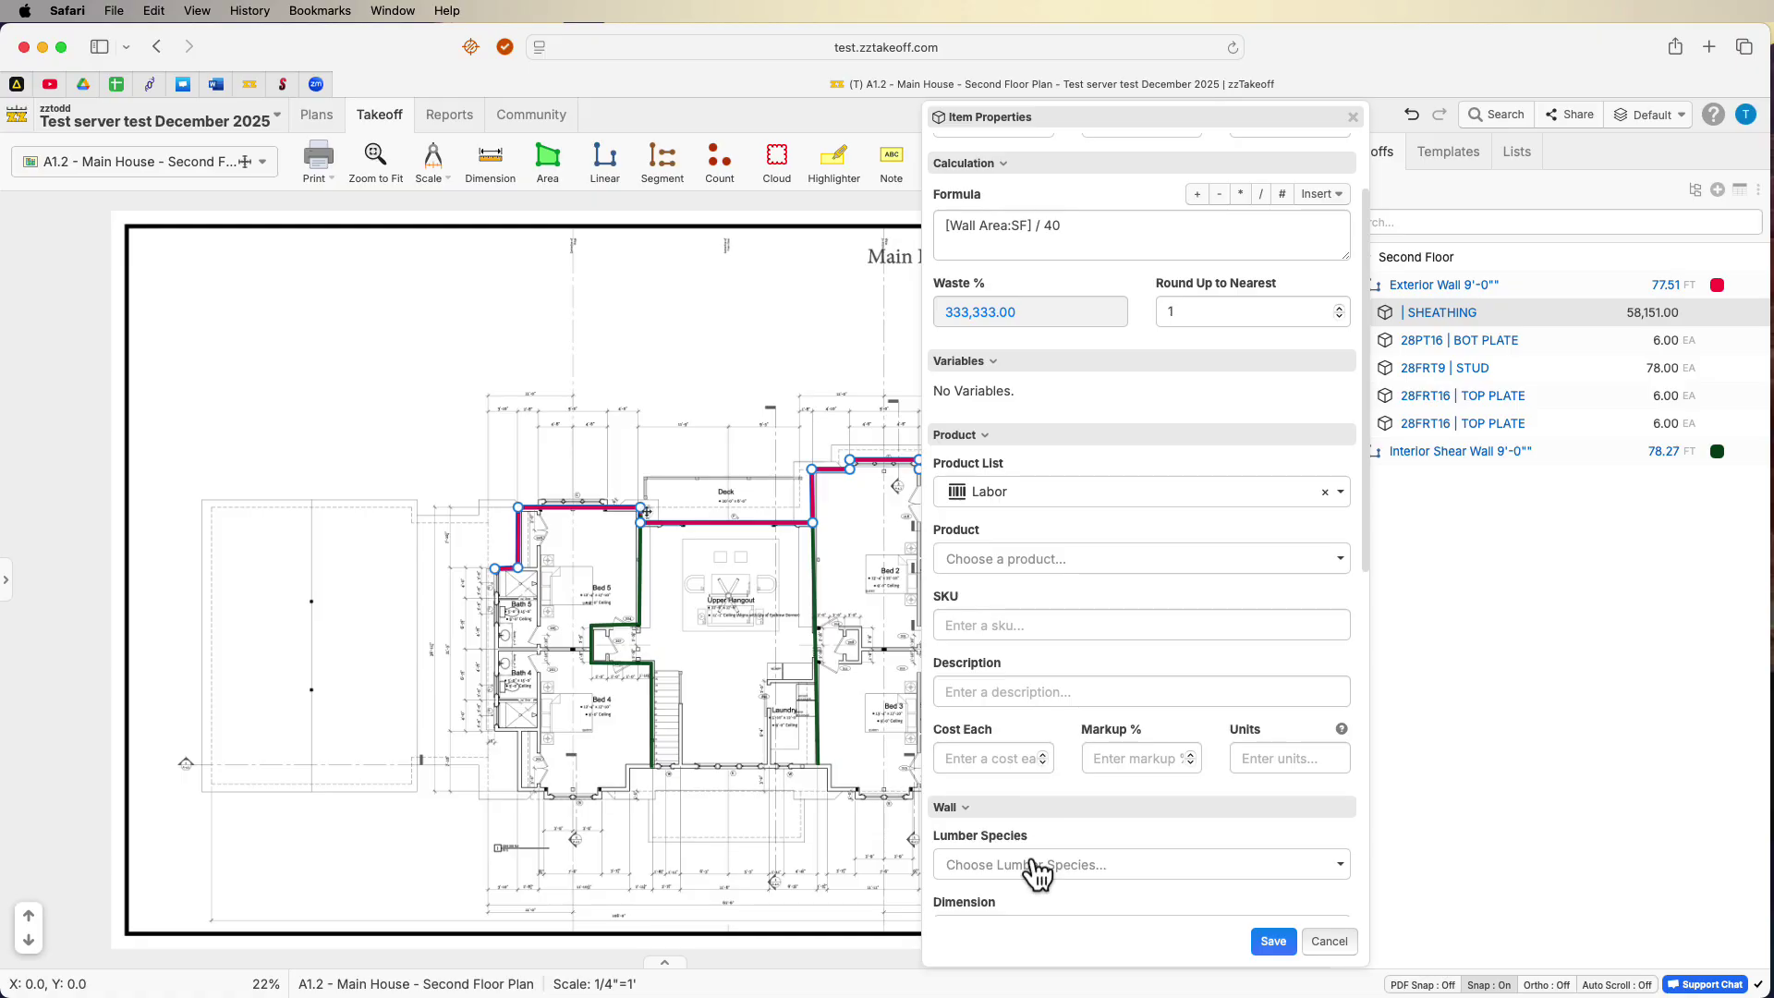
{"action": "scroll", "coordinate": [965, 820], "scroll_direction": "down", "scroll_amount": 10}
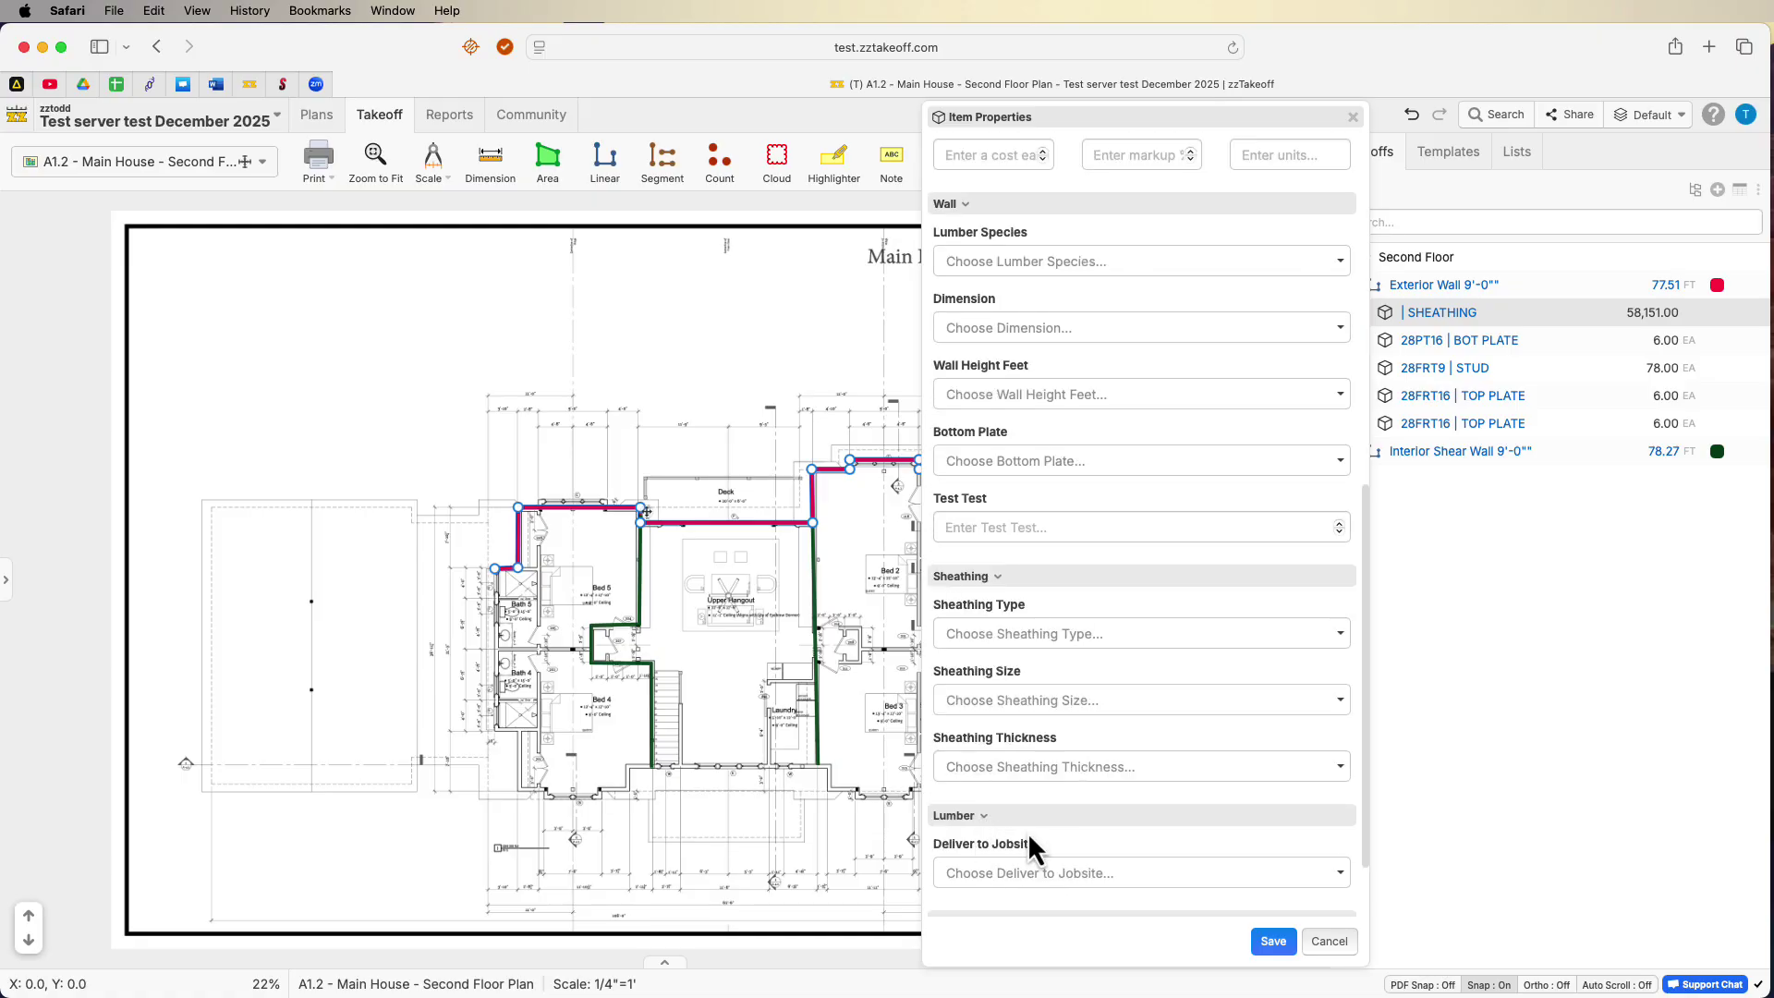
{"action": "left_click", "coordinate": [1007, 524]}
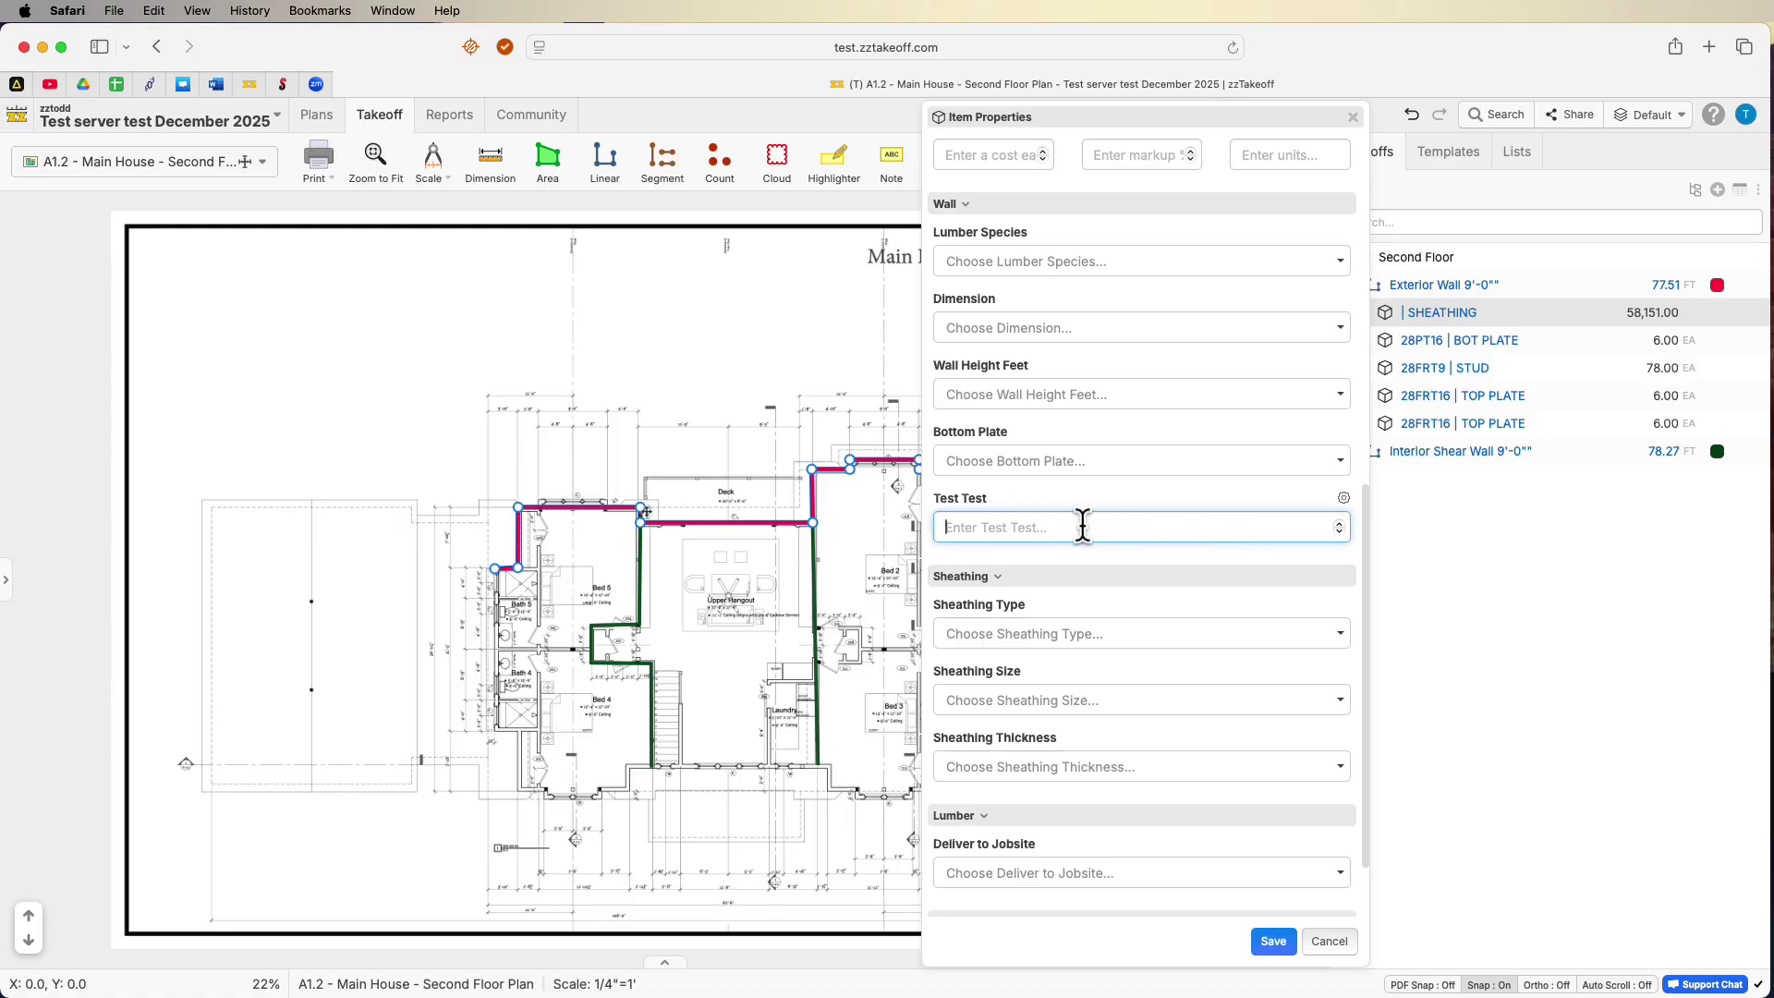
{"action": "type", "text": "1"}
{"action": "type", "text": "../T"}
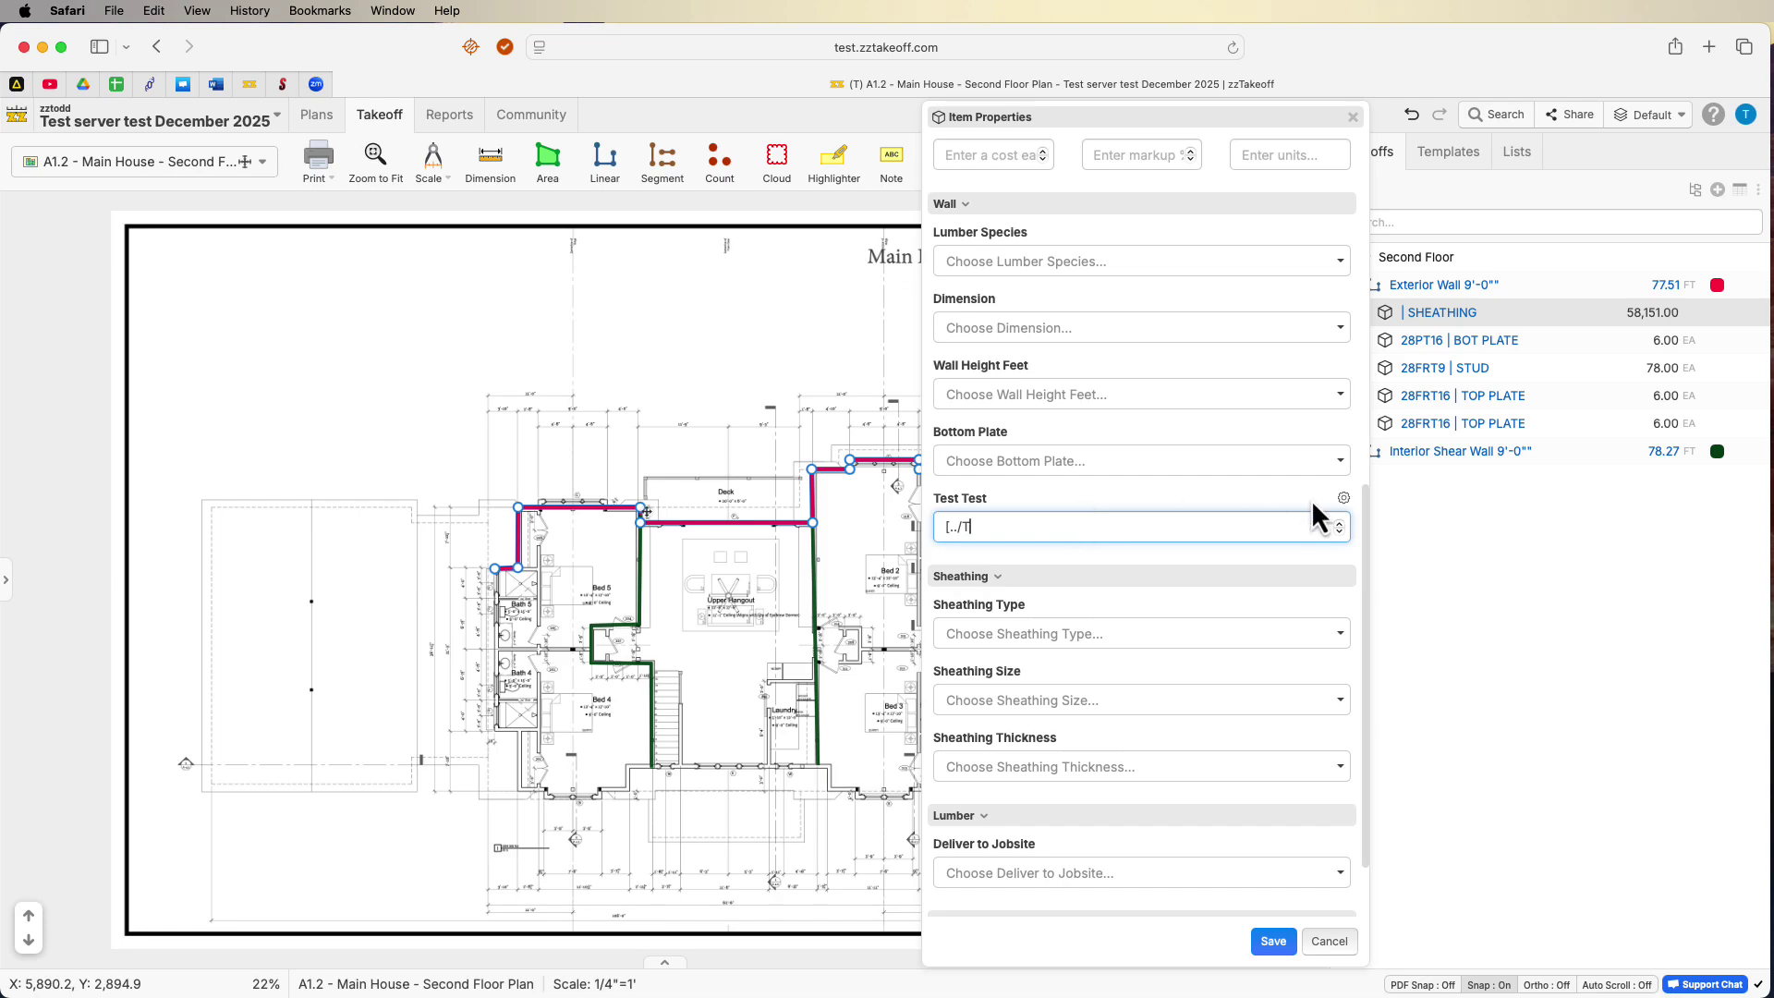
{"action": "left_click", "coordinate": [1343, 499]}
{"action": "left_click", "coordinate": [1253, 553]}
{"action": "type", "text": "[../Test Test]"}
{"action": "left_click", "coordinate": [1065, 474]}
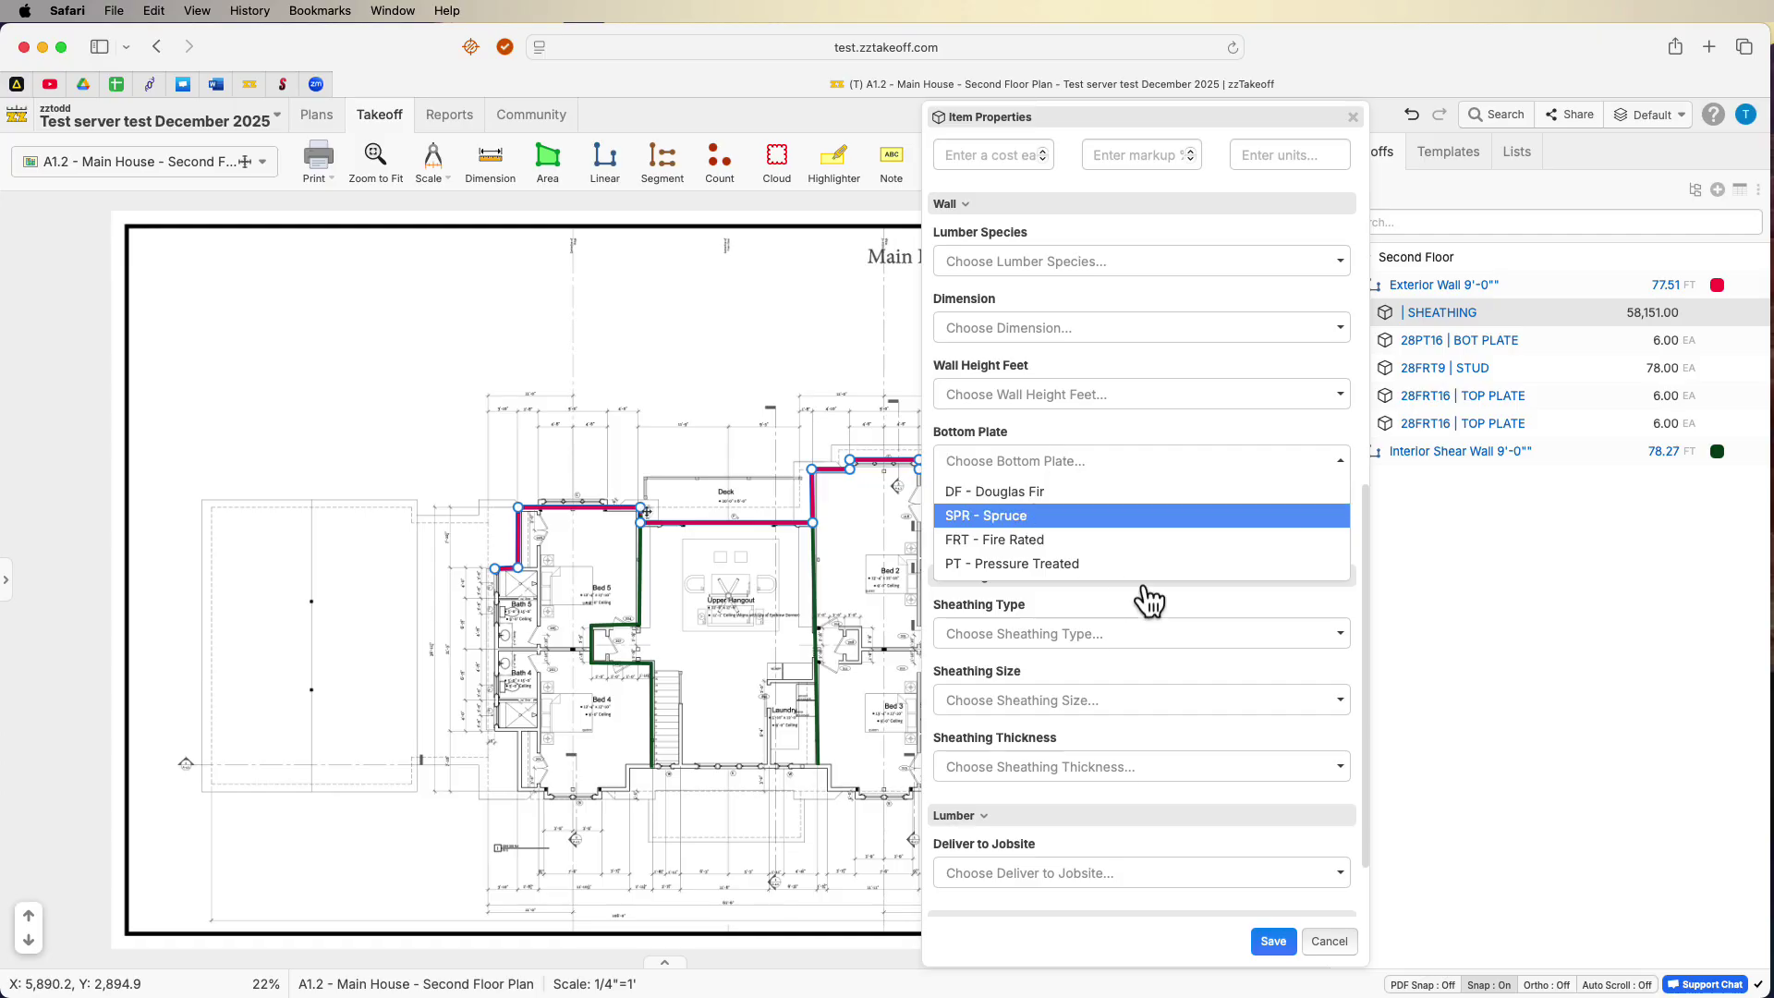
{"action": "left_click", "coordinate": [1156, 420]}
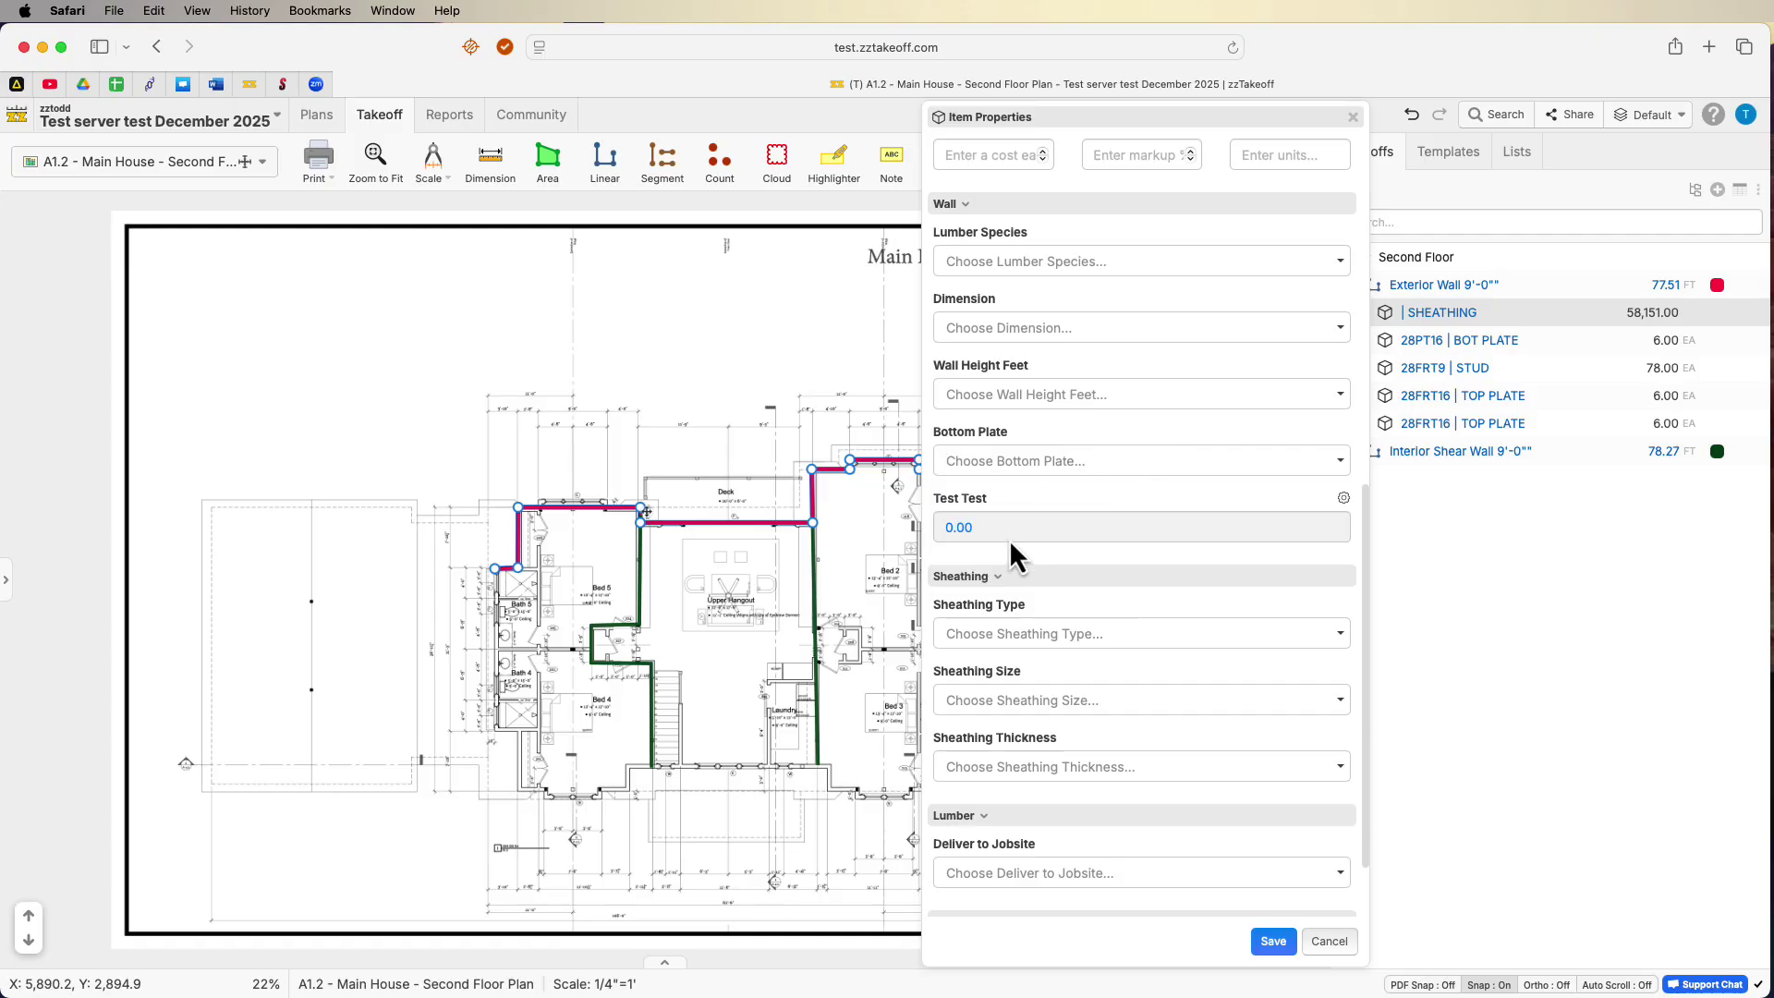
Change the SHEATHING item's Test Test formula to [../../Test Test] and save the item's properties.
{"action": "left_click", "coordinate": [1343, 498]}
{"action": "left_click", "coordinate": [1247, 523]}
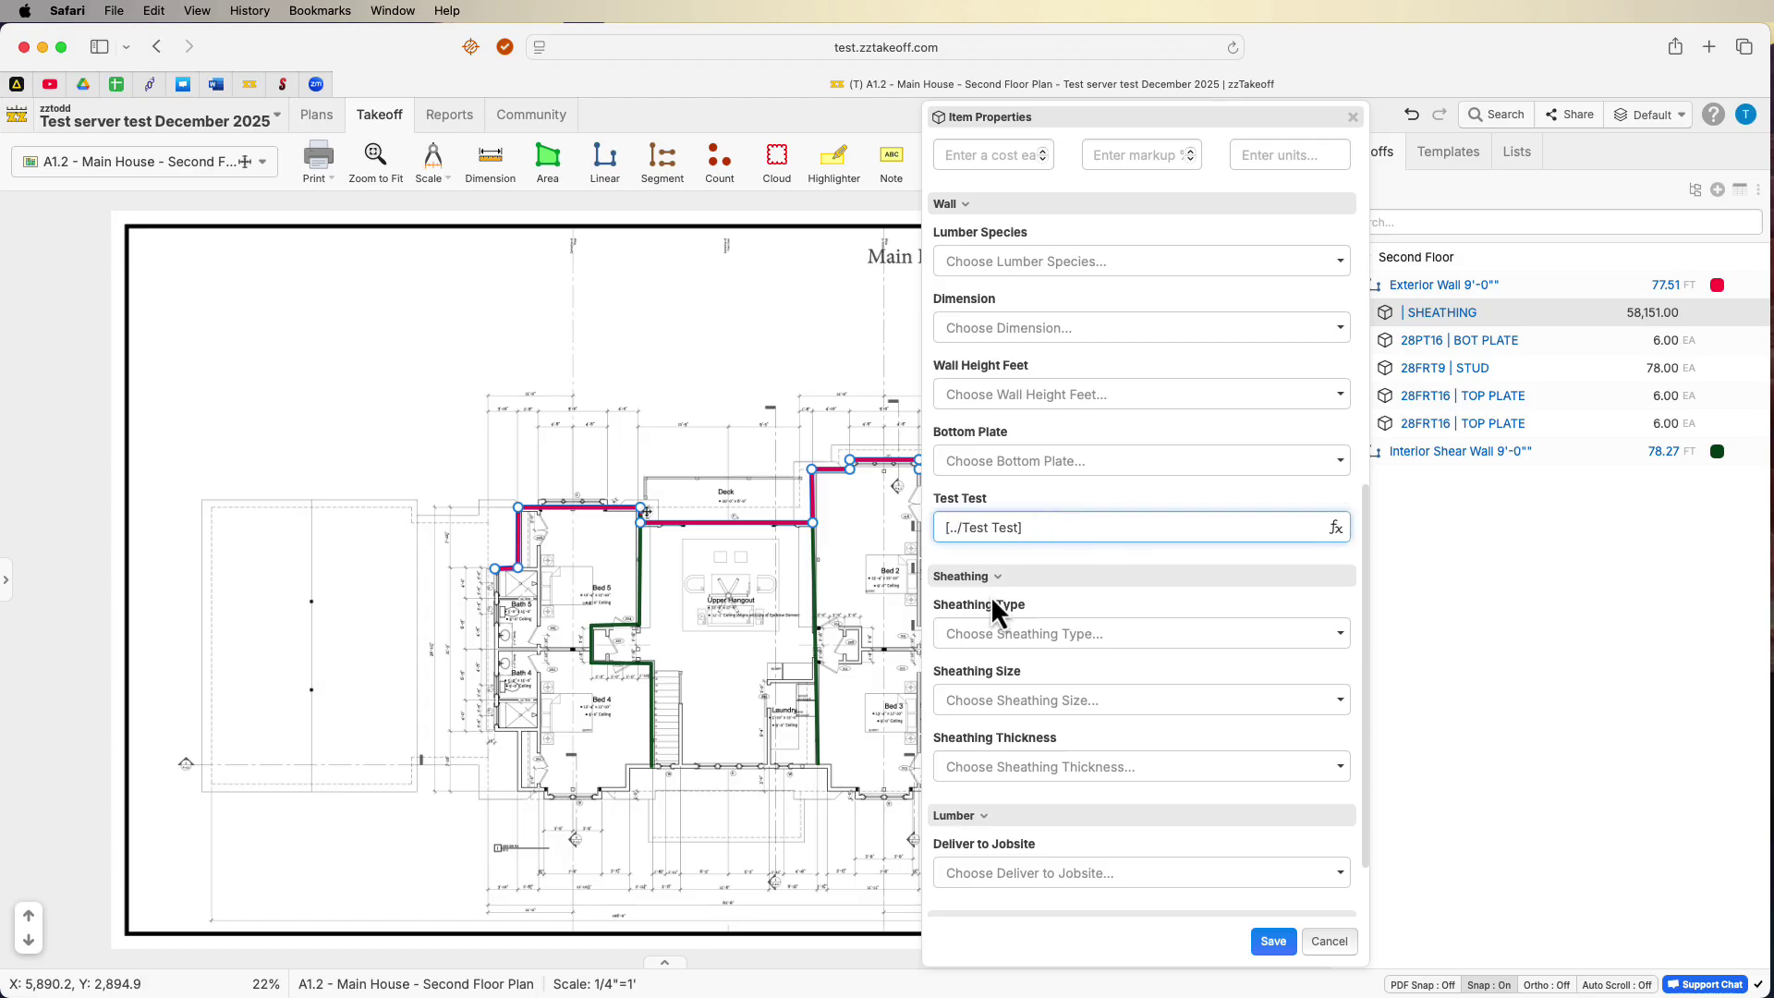
{"action": "type", "text": "/../"}
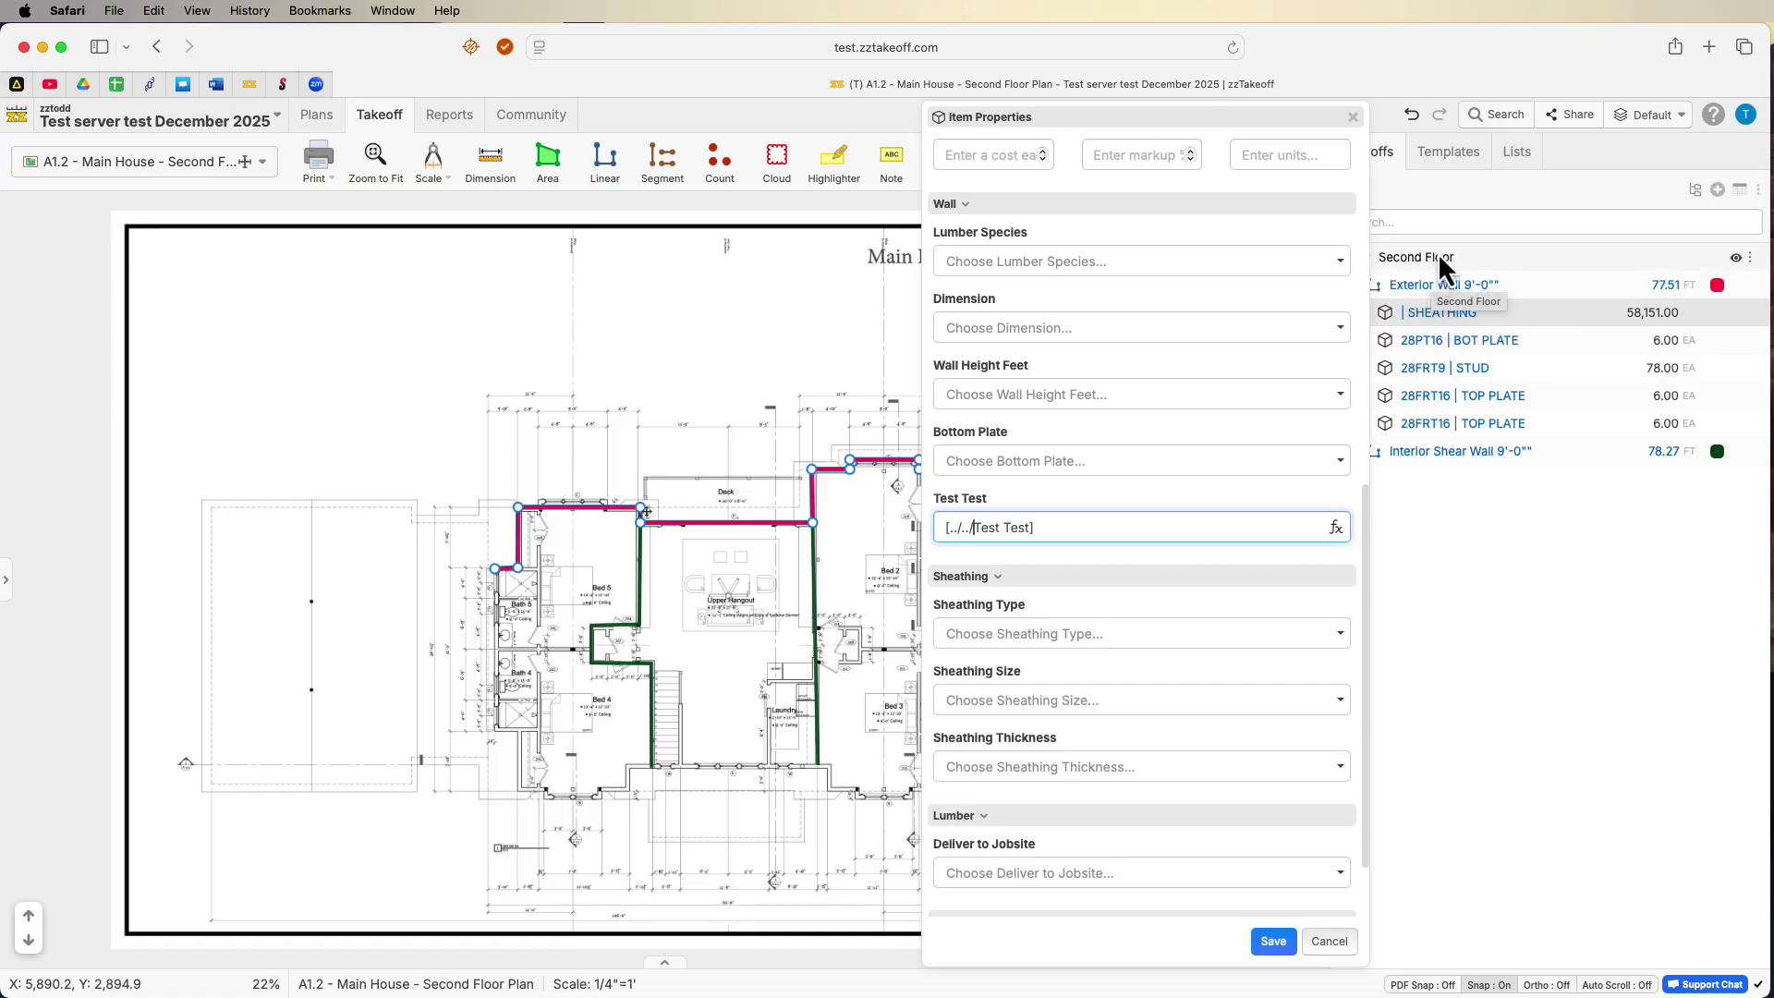
{"action": "left_click", "coordinate": [1077, 460]}
{"action": "left_click", "coordinate": [1101, 429]}
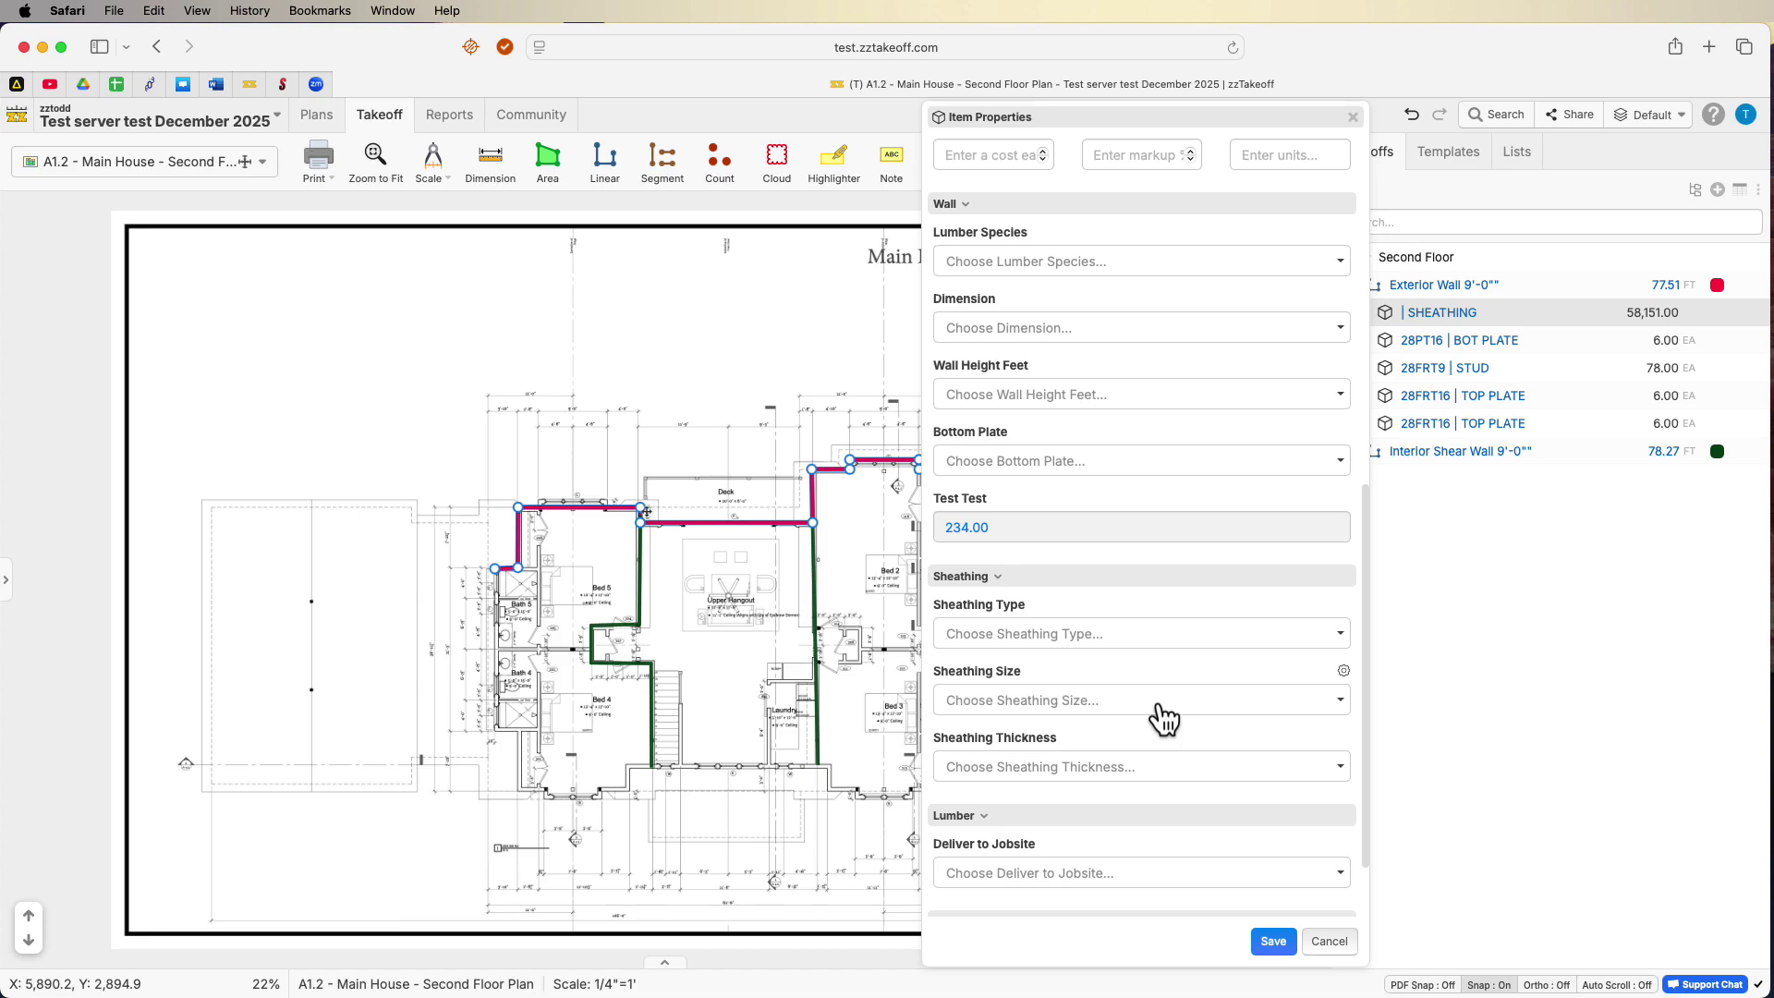
{"action": "left_click", "coordinate": [1271, 942]}
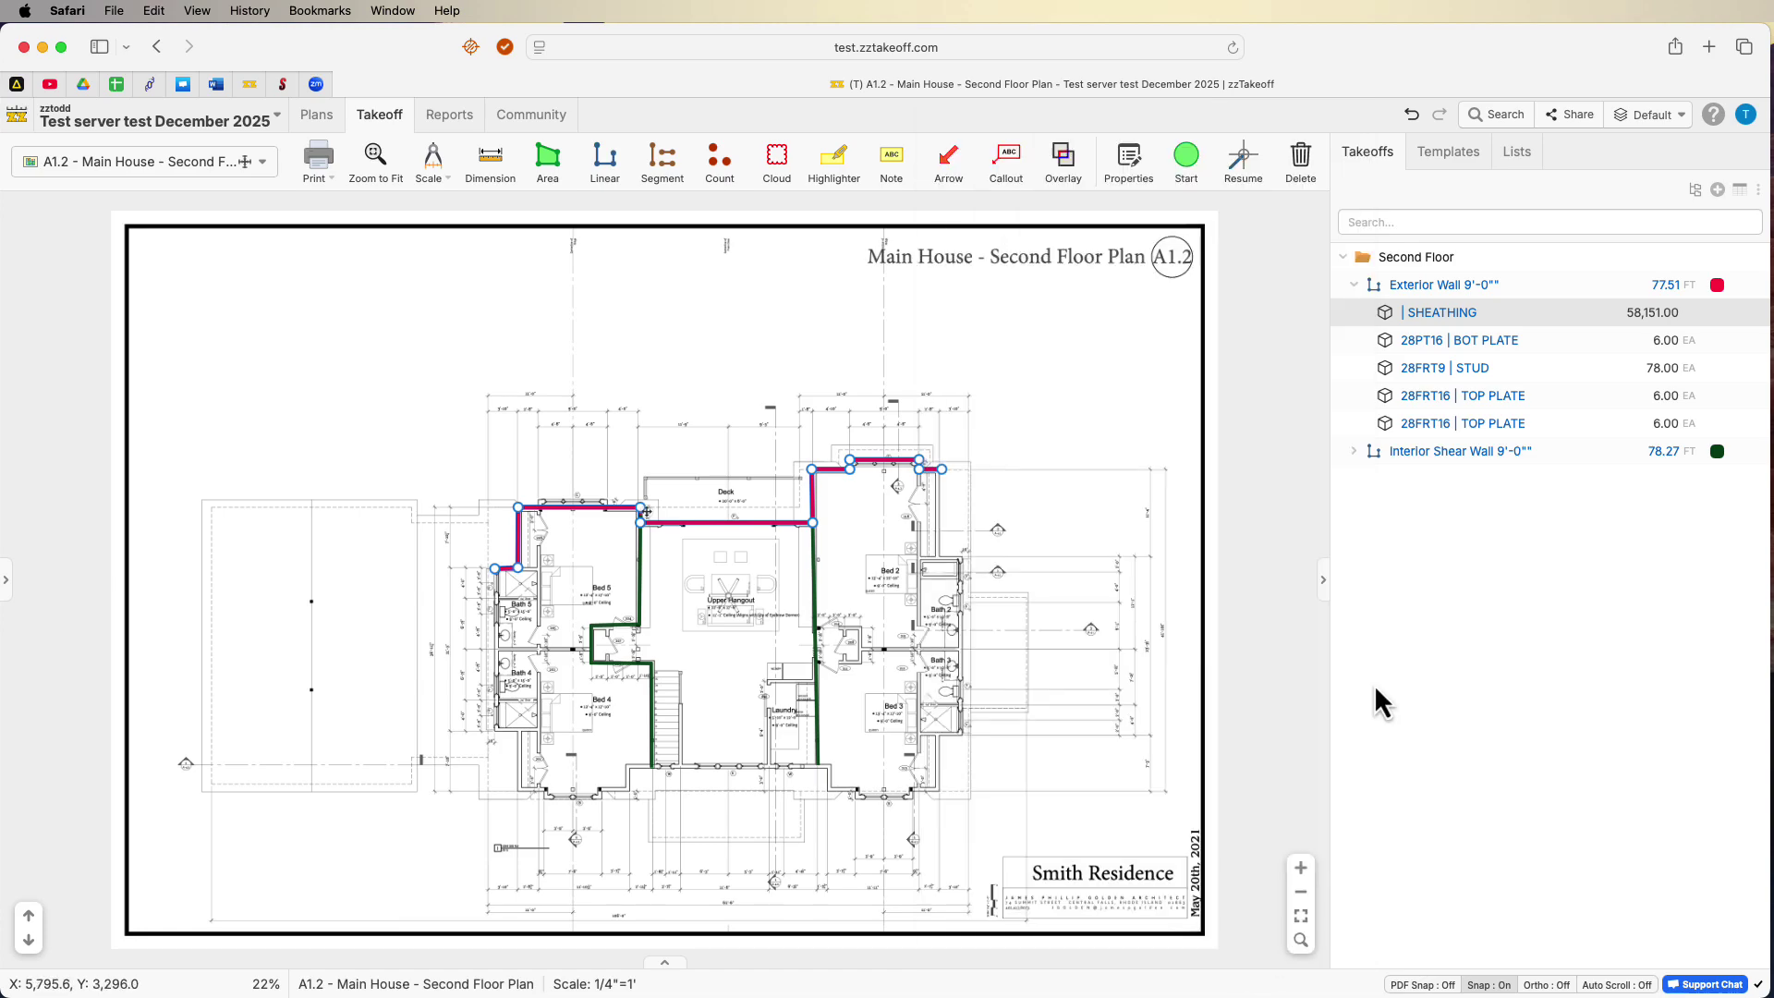
Replace the SHEATHING item's Test Test formula with [Project/Video Folder Stuff] and save the item's properties.
{"action": "left_click", "coordinate": [1411, 259]}
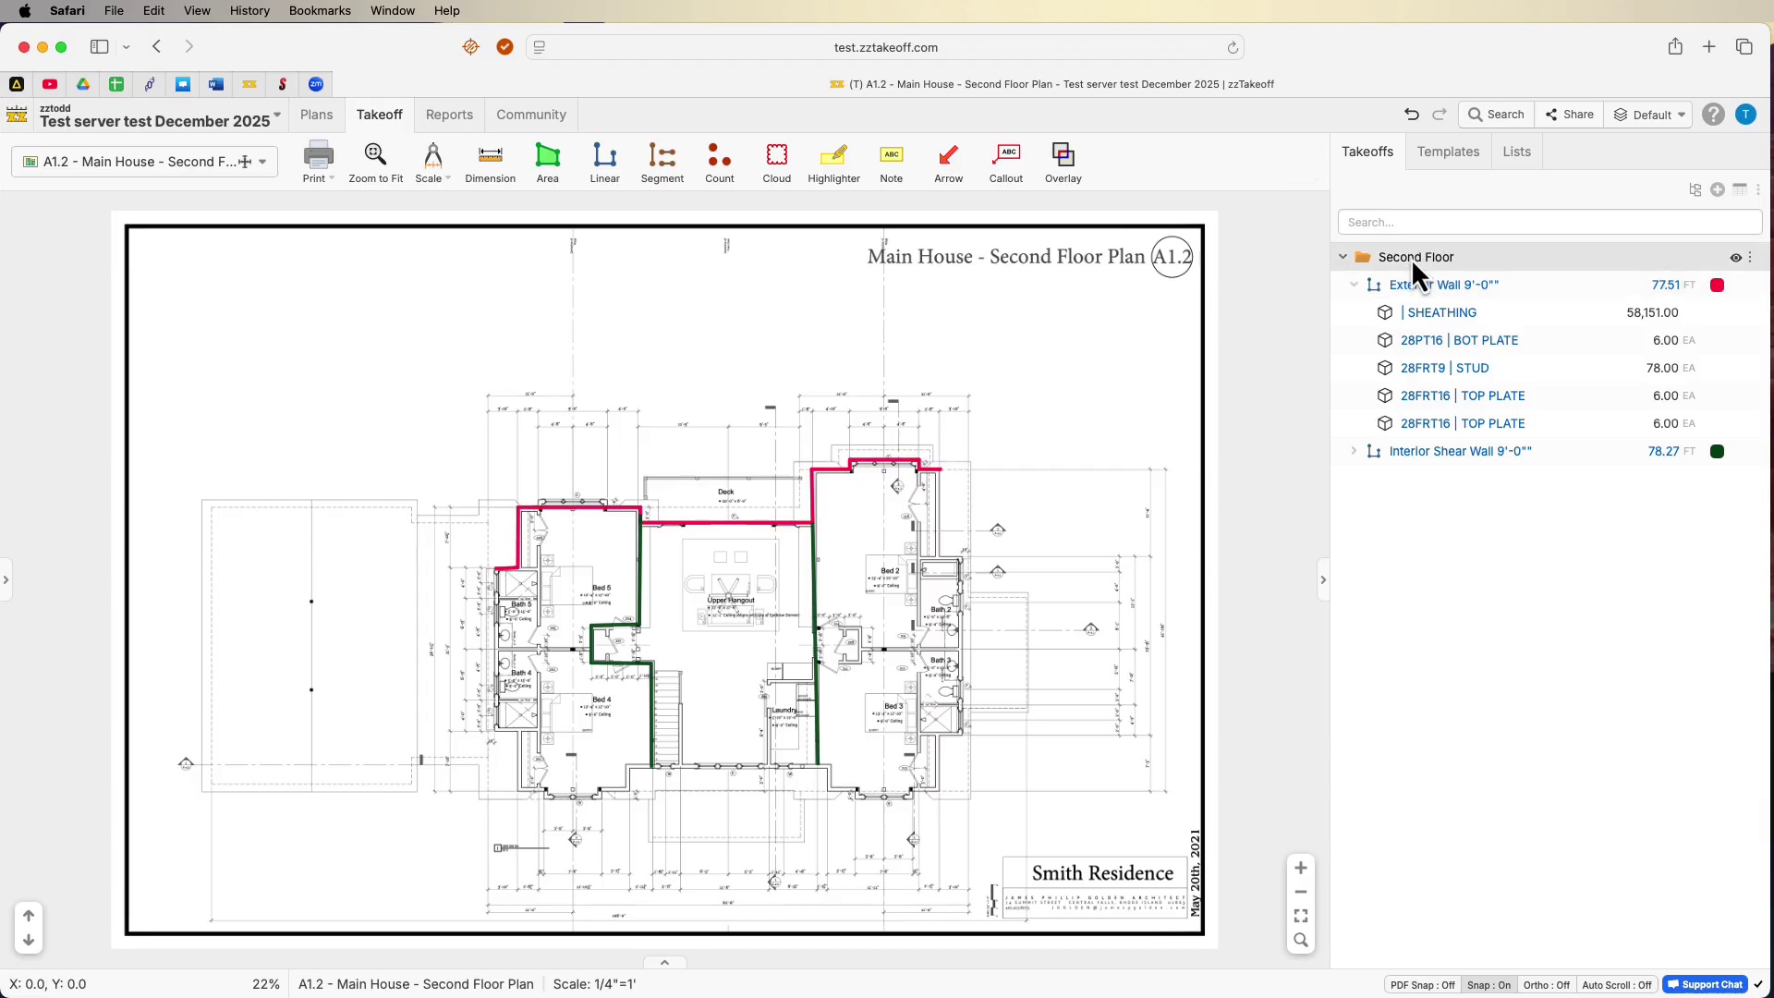
{"action": "double_click", "coordinate": [1443, 314]}
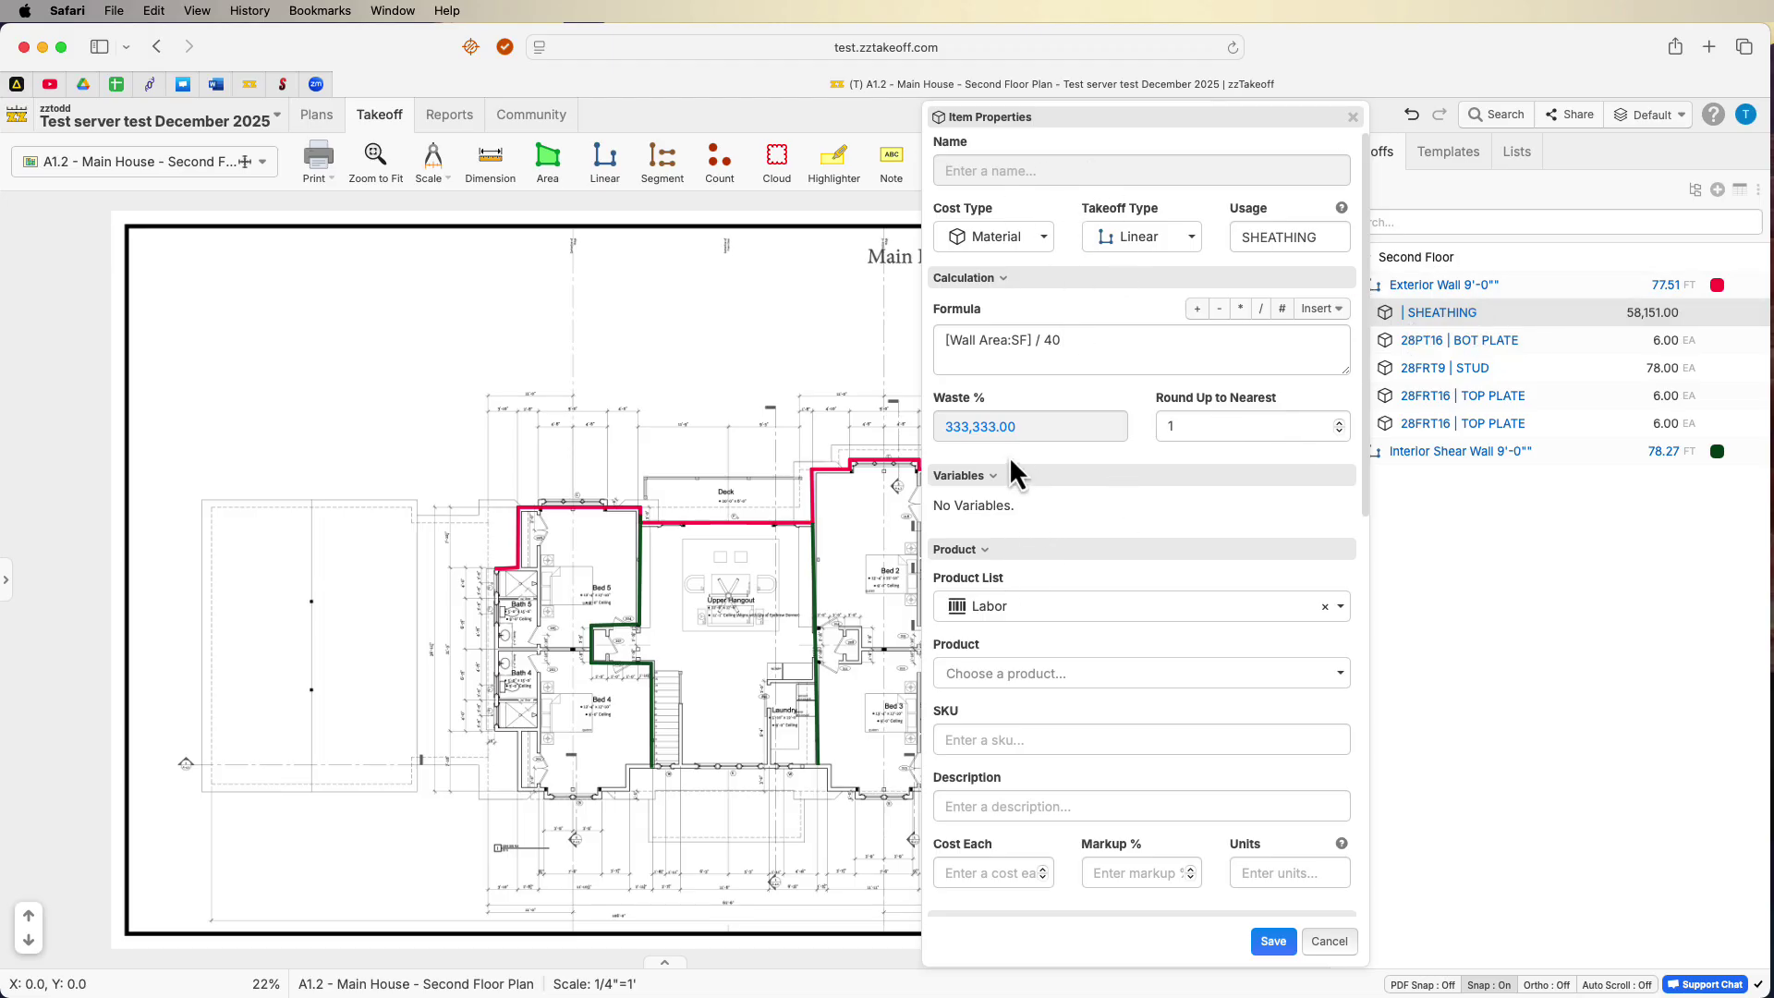
{"action": "scroll", "coordinate": [1044, 610], "scroll_direction": "down", "scroll_amount": 7}
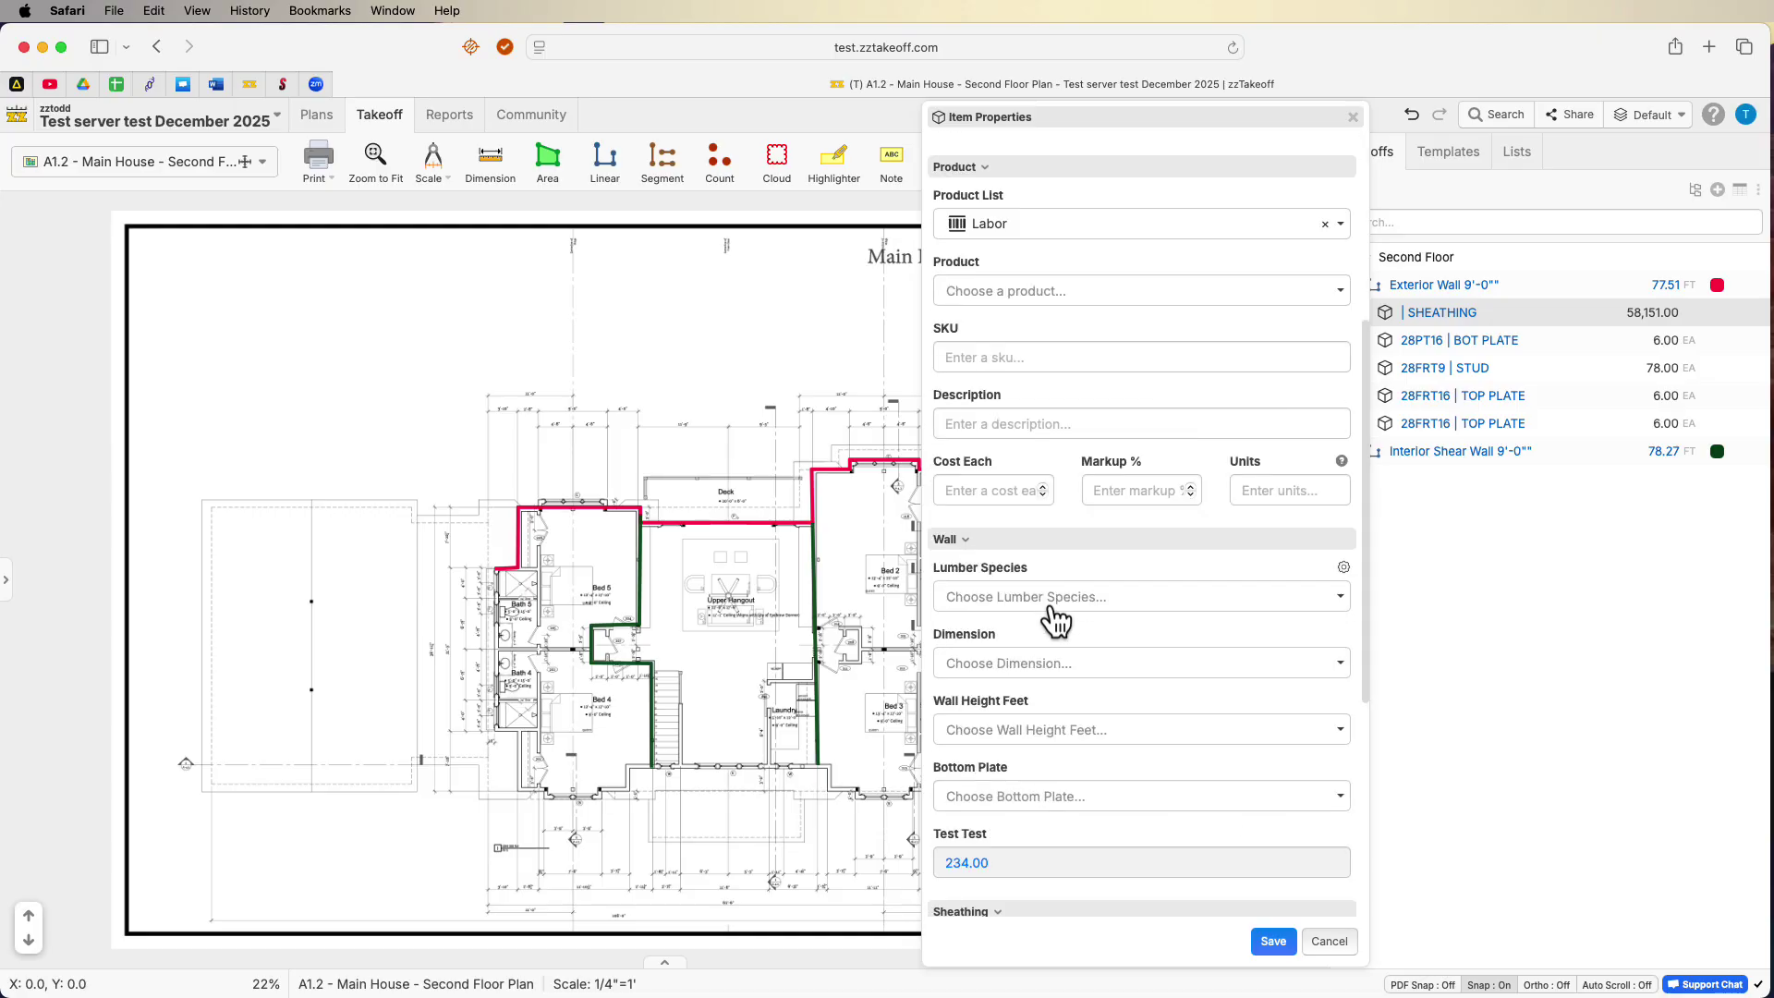
{"action": "left_click", "coordinate": [1344, 611]}
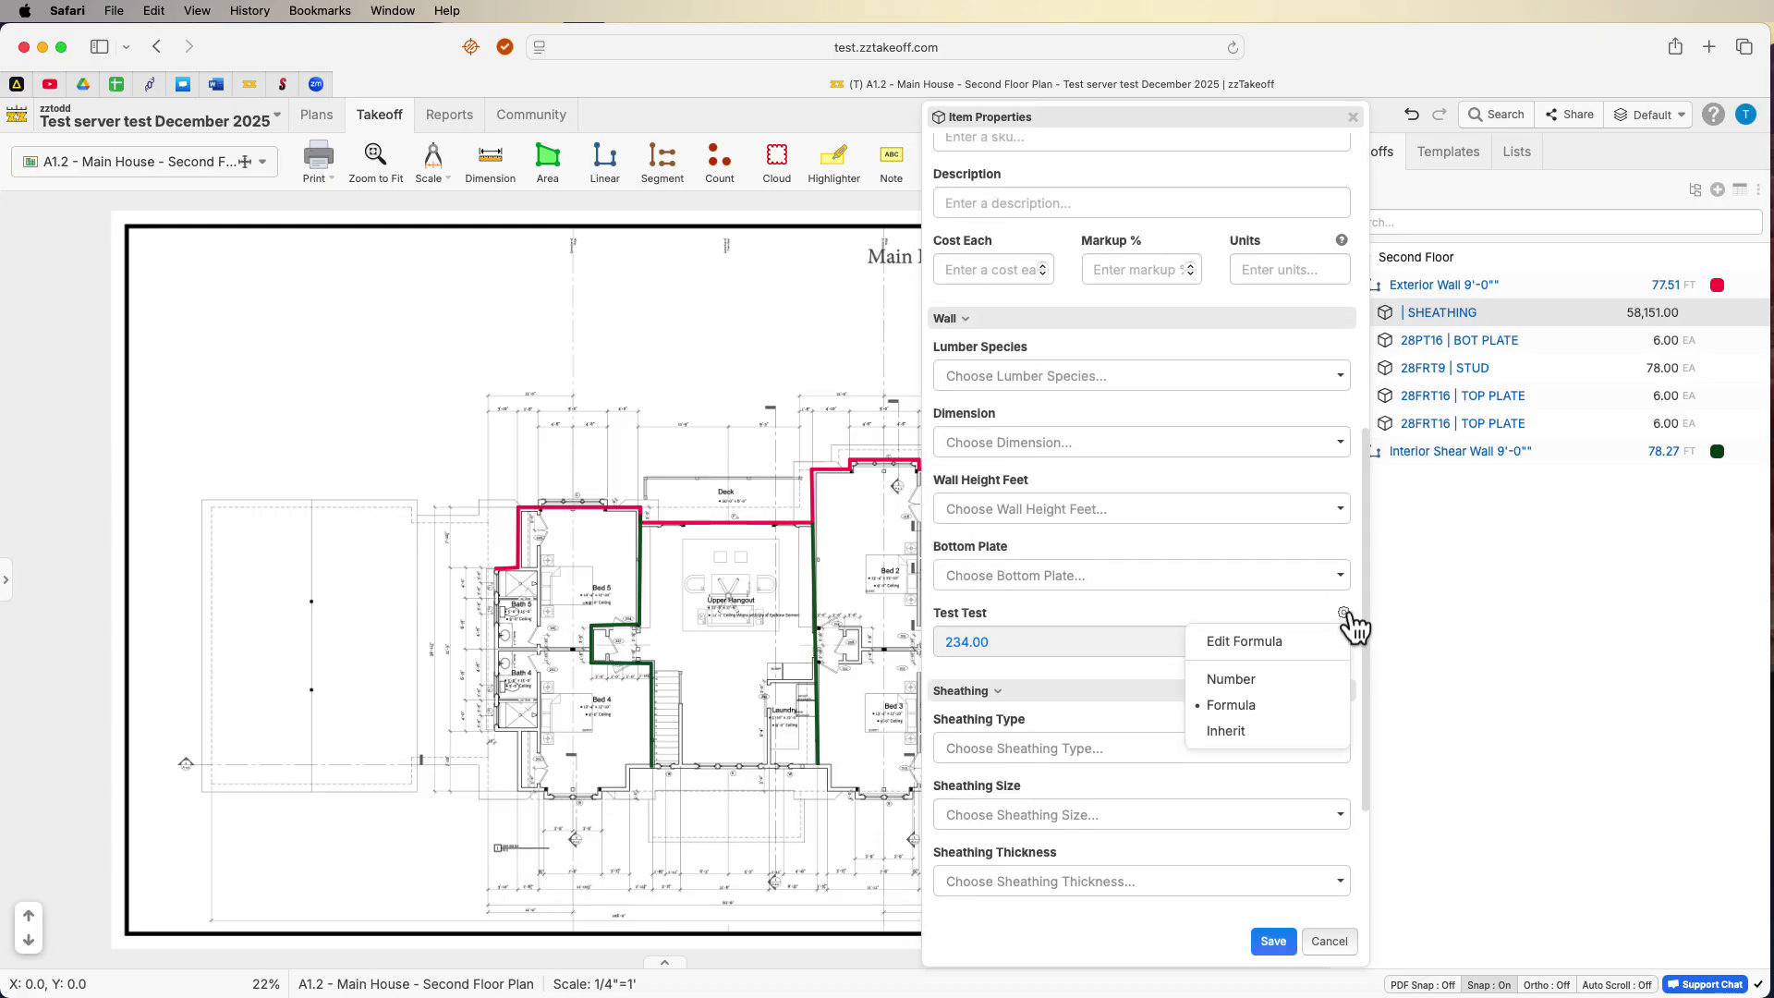
{"action": "left_click", "coordinate": [1255, 644]}
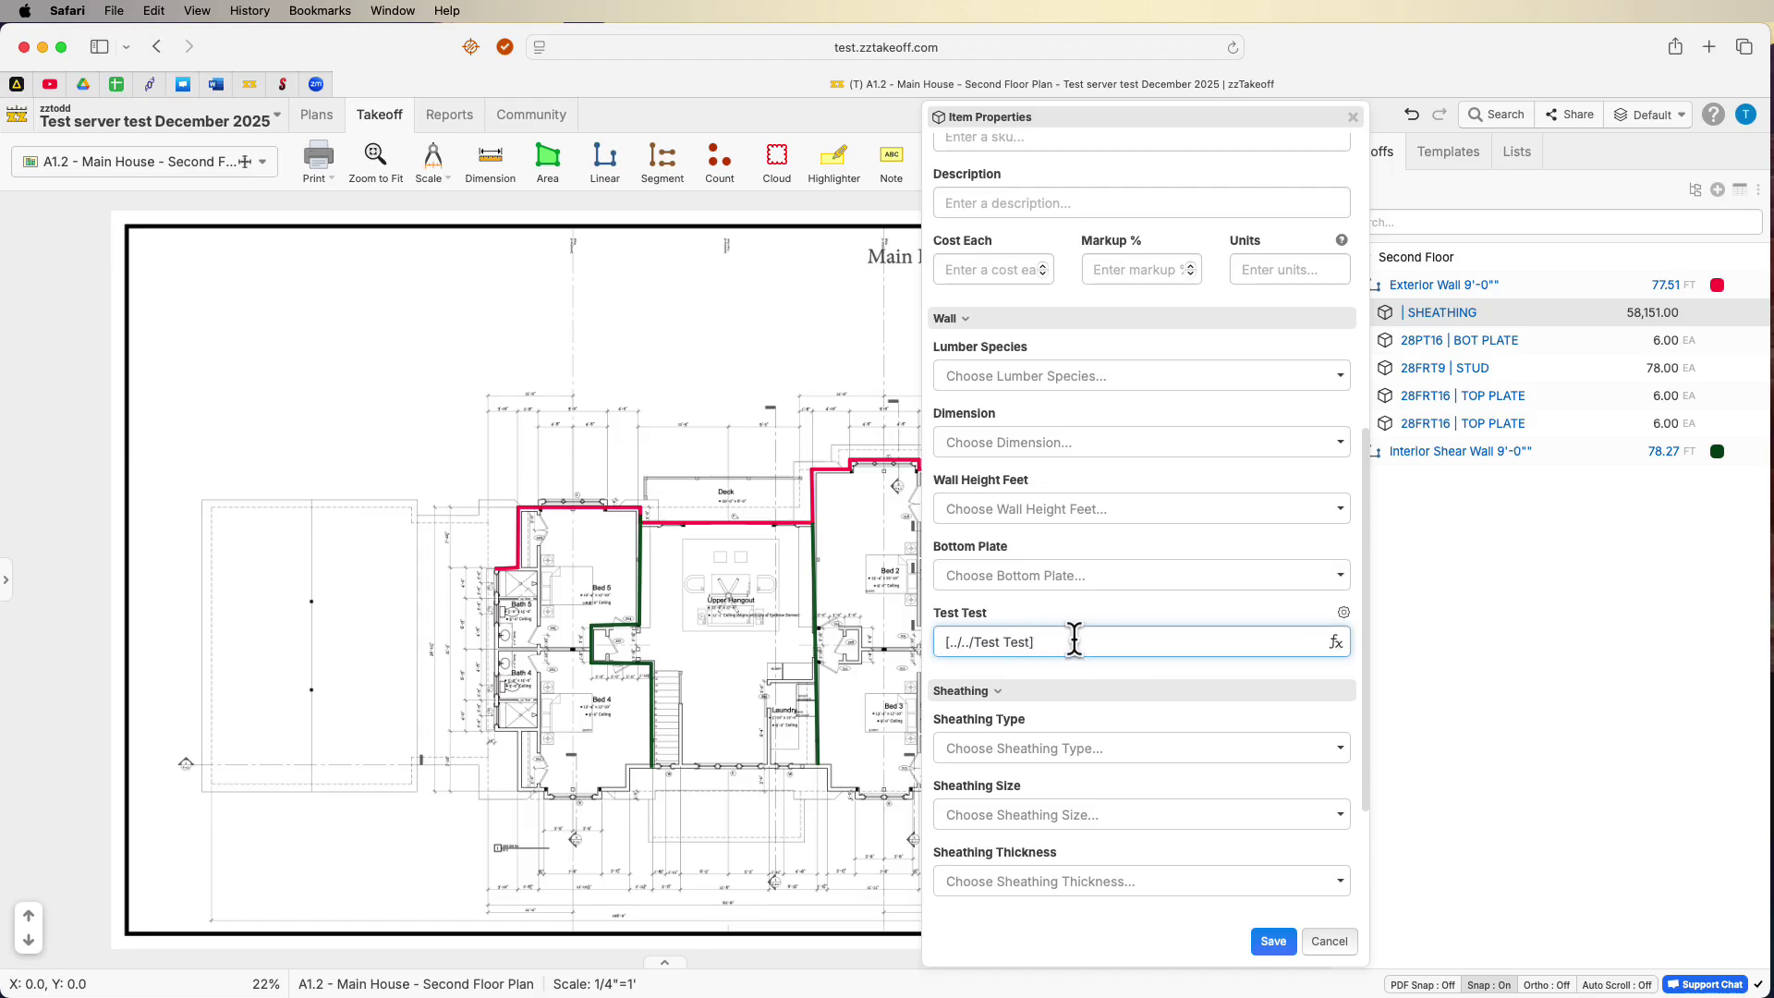
{"action": "key", "text": "BackSpace"}
{"action": "key", "text": "BackSpace"}
{"action": "key", "text": "BackSpace"}
{"action": "key", "text": "BackSpace"}
{"action": "key", "text": "BackSpace"}
{"action": "key", "text": "BackSpace"}
{"action": "key", "text": "BackSpace"}
{"action": "key", "text": "BackSpace"}
{"action": "key", "text": "BackSpace"}
{"action": "key", "text": "BackSpace"}
{"action": "key", "text": "BackSpace"}
{"action": "key", "text": "BackSpace"}
{"action": "key", "text": "BackSpace"}
{"action": "key", "text": "BackSpace"}
{"action": "key", "text": "BackSpace"}
{"action": "key", "text": "BackSpace"}
{"action": "type", "text": "Project"}
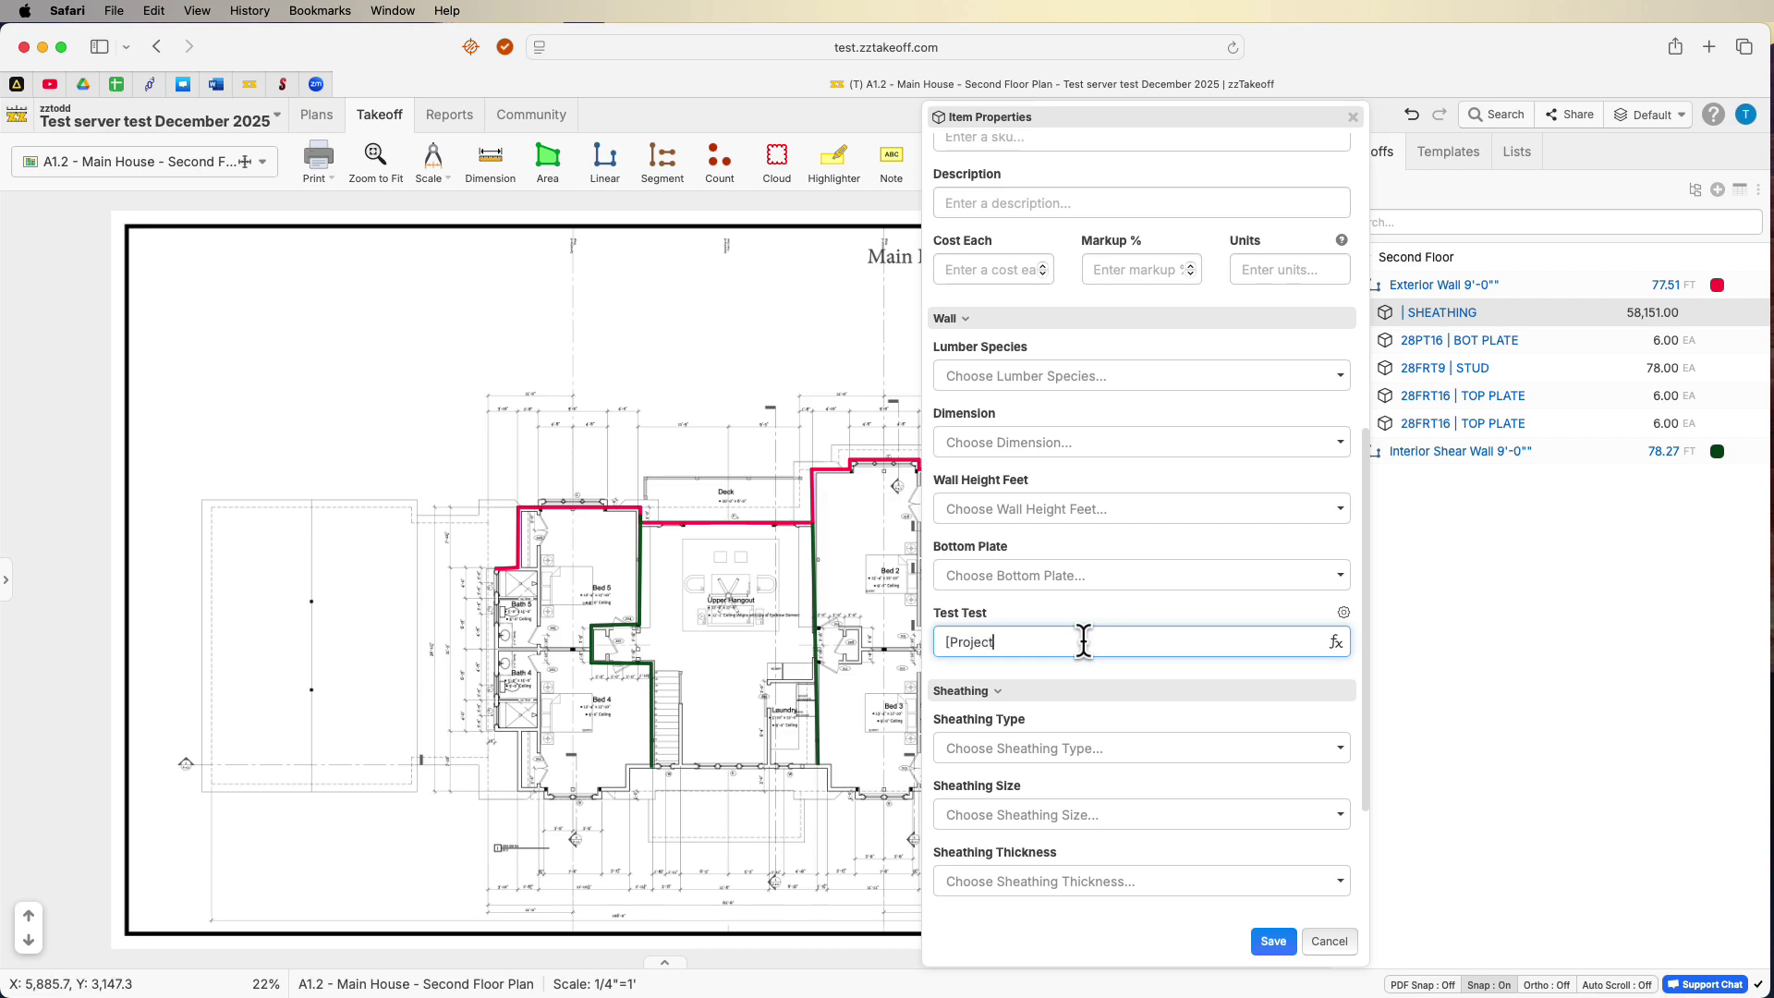
{"action": "type", "text": "/"}
{"action": "scroll", "coordinate": [1155, 721], "scroll_direction": "down", "scroll_amount": 3}
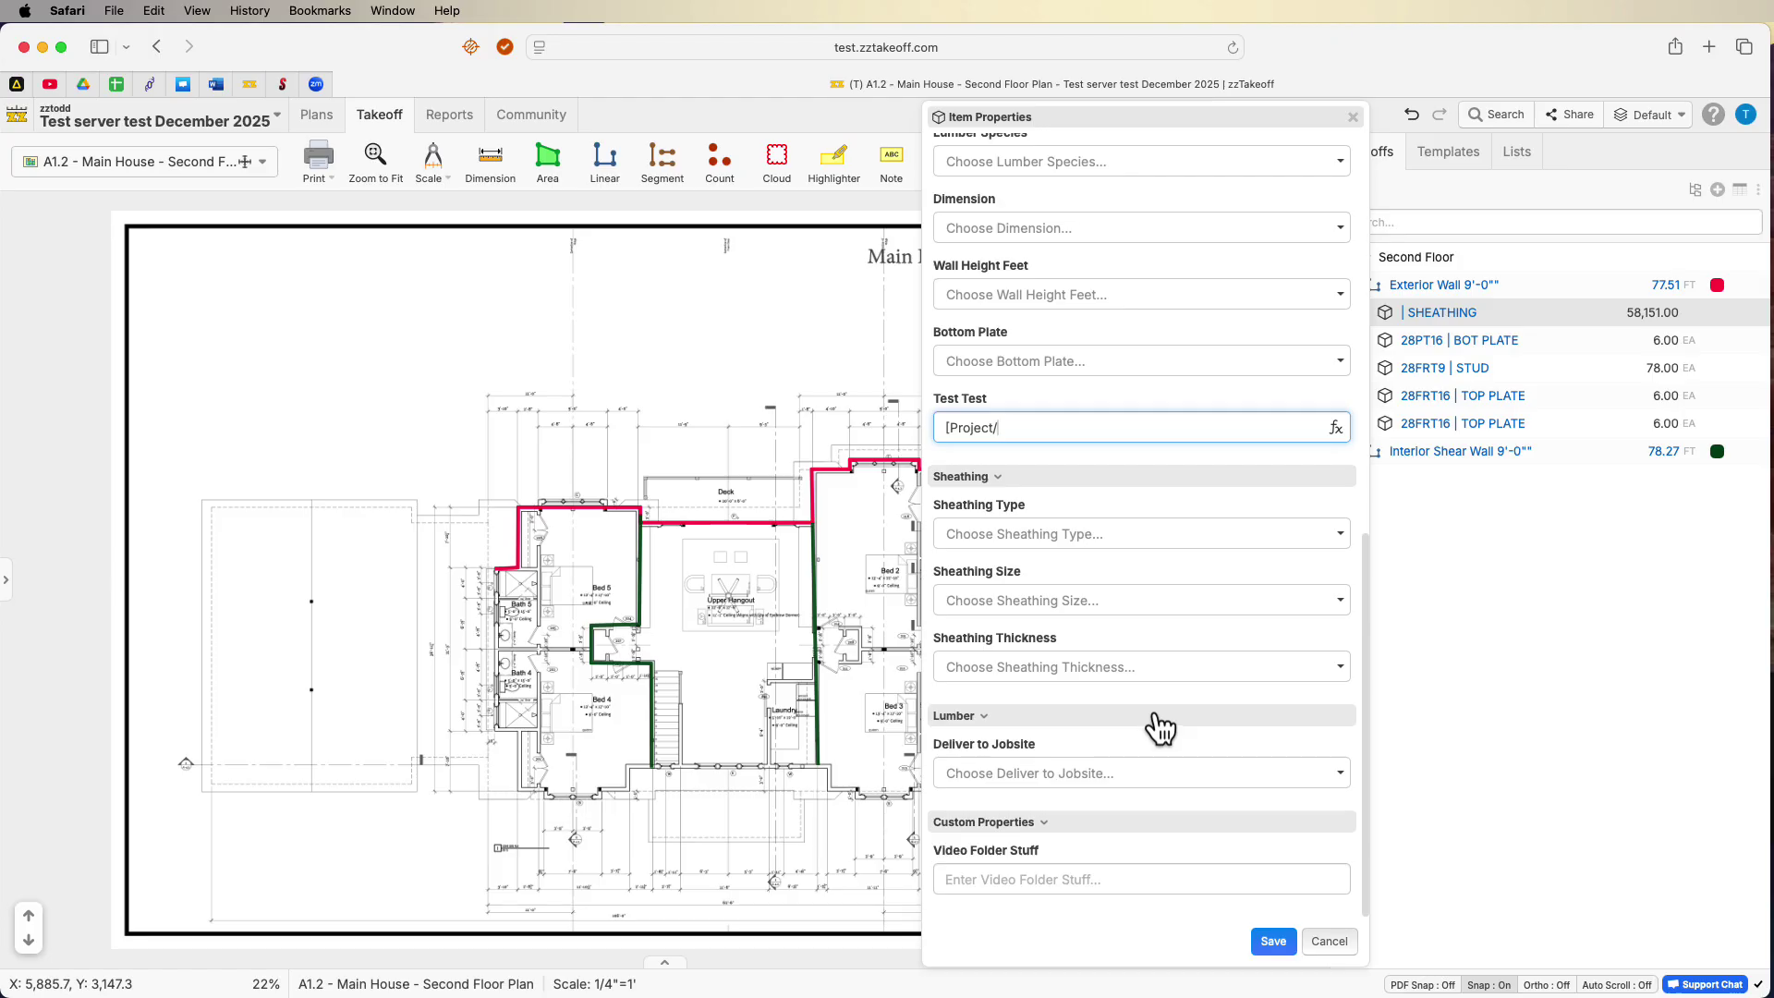
{"action": "scroll", "coordinate": [1162, 729], "scroll_direction": "up", "scroll_amount": 7}
{"action": "scroll", "coordinate": [1141, 744], "scroll_direction": "down", "scroll_amount": 2}
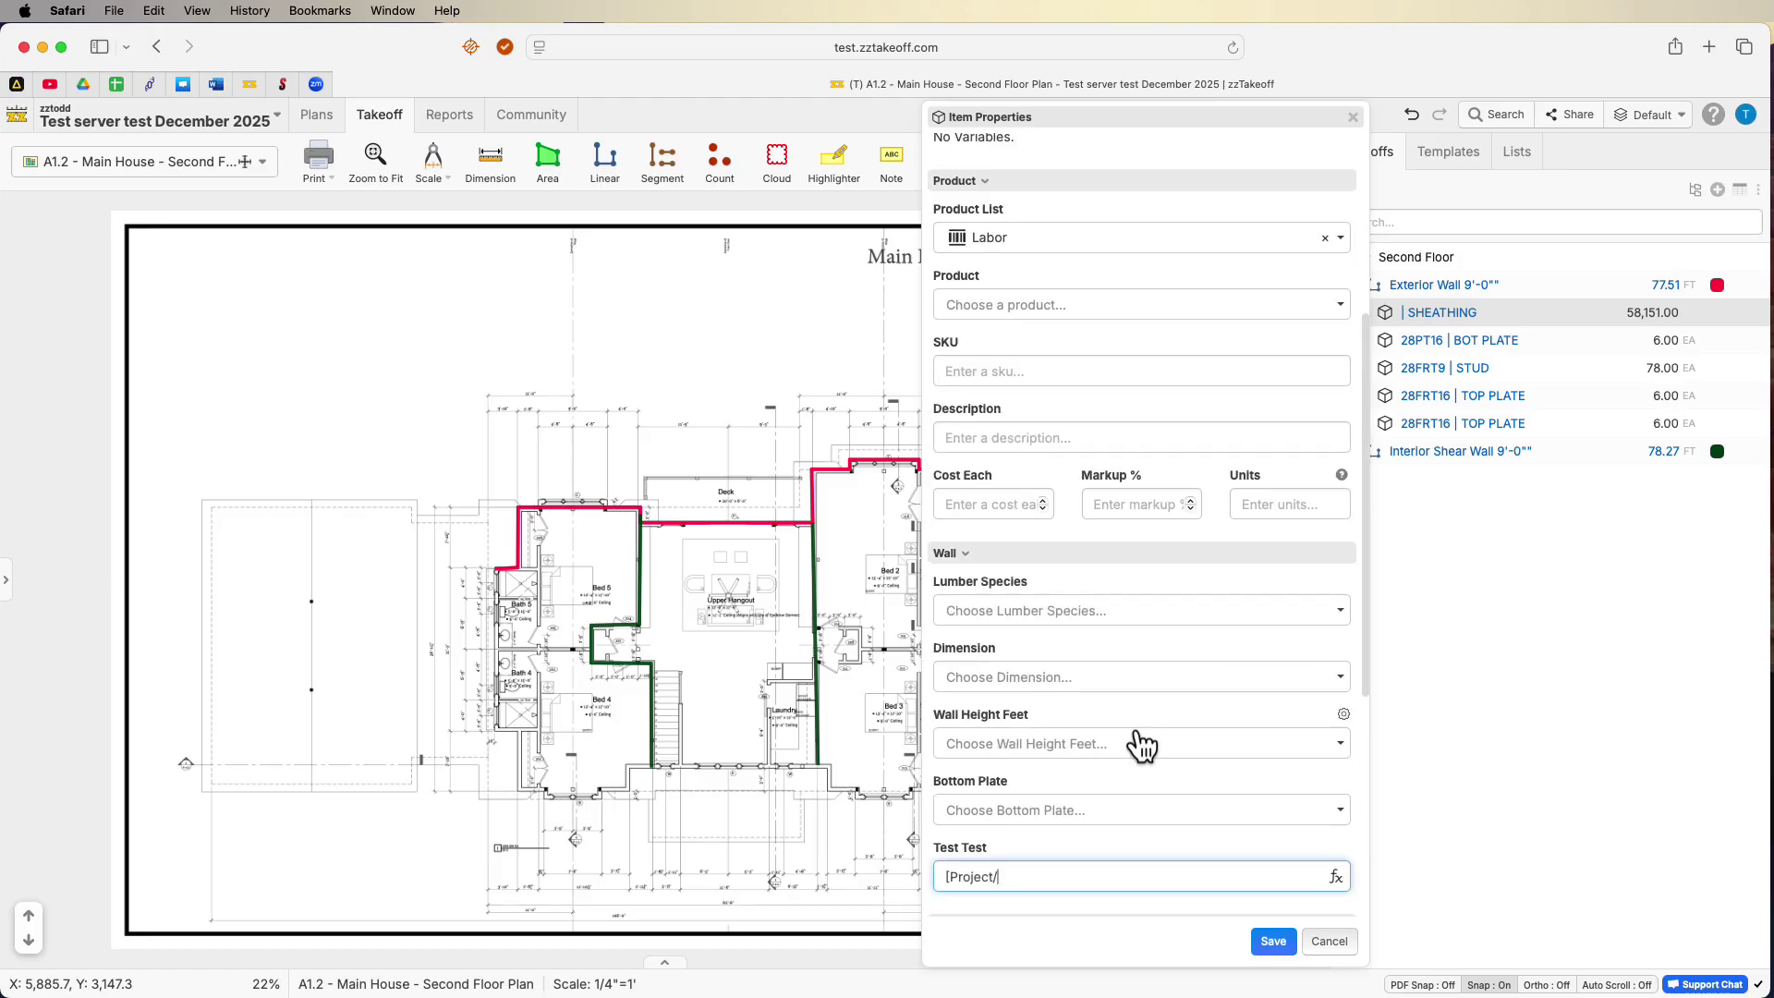
{"action": "scroll", "coordinate": [1122, 748], "scroll_direction": "down", "scroll_amount": 1}
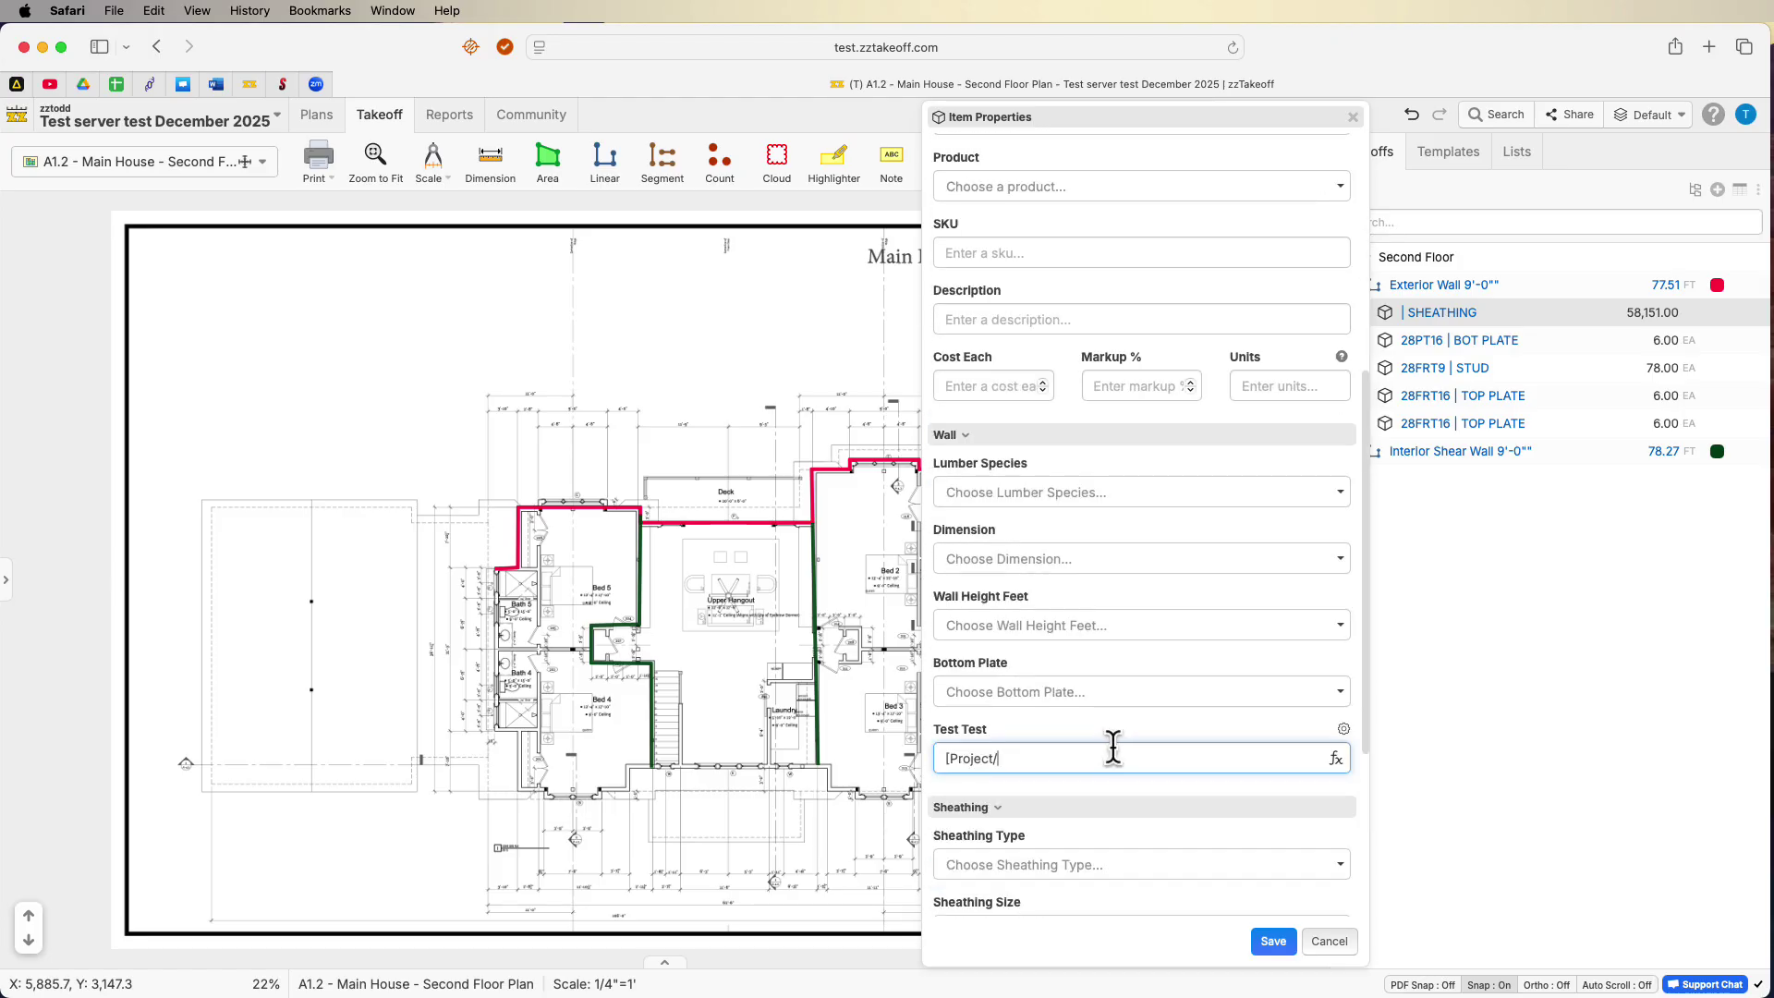
{"action": "type", "text": "Video Folder Stuff"}
{"action": "left_click", "coordinate": [1065, 690]}
{"action": "left_click", "coordinate": [1086, 684]}
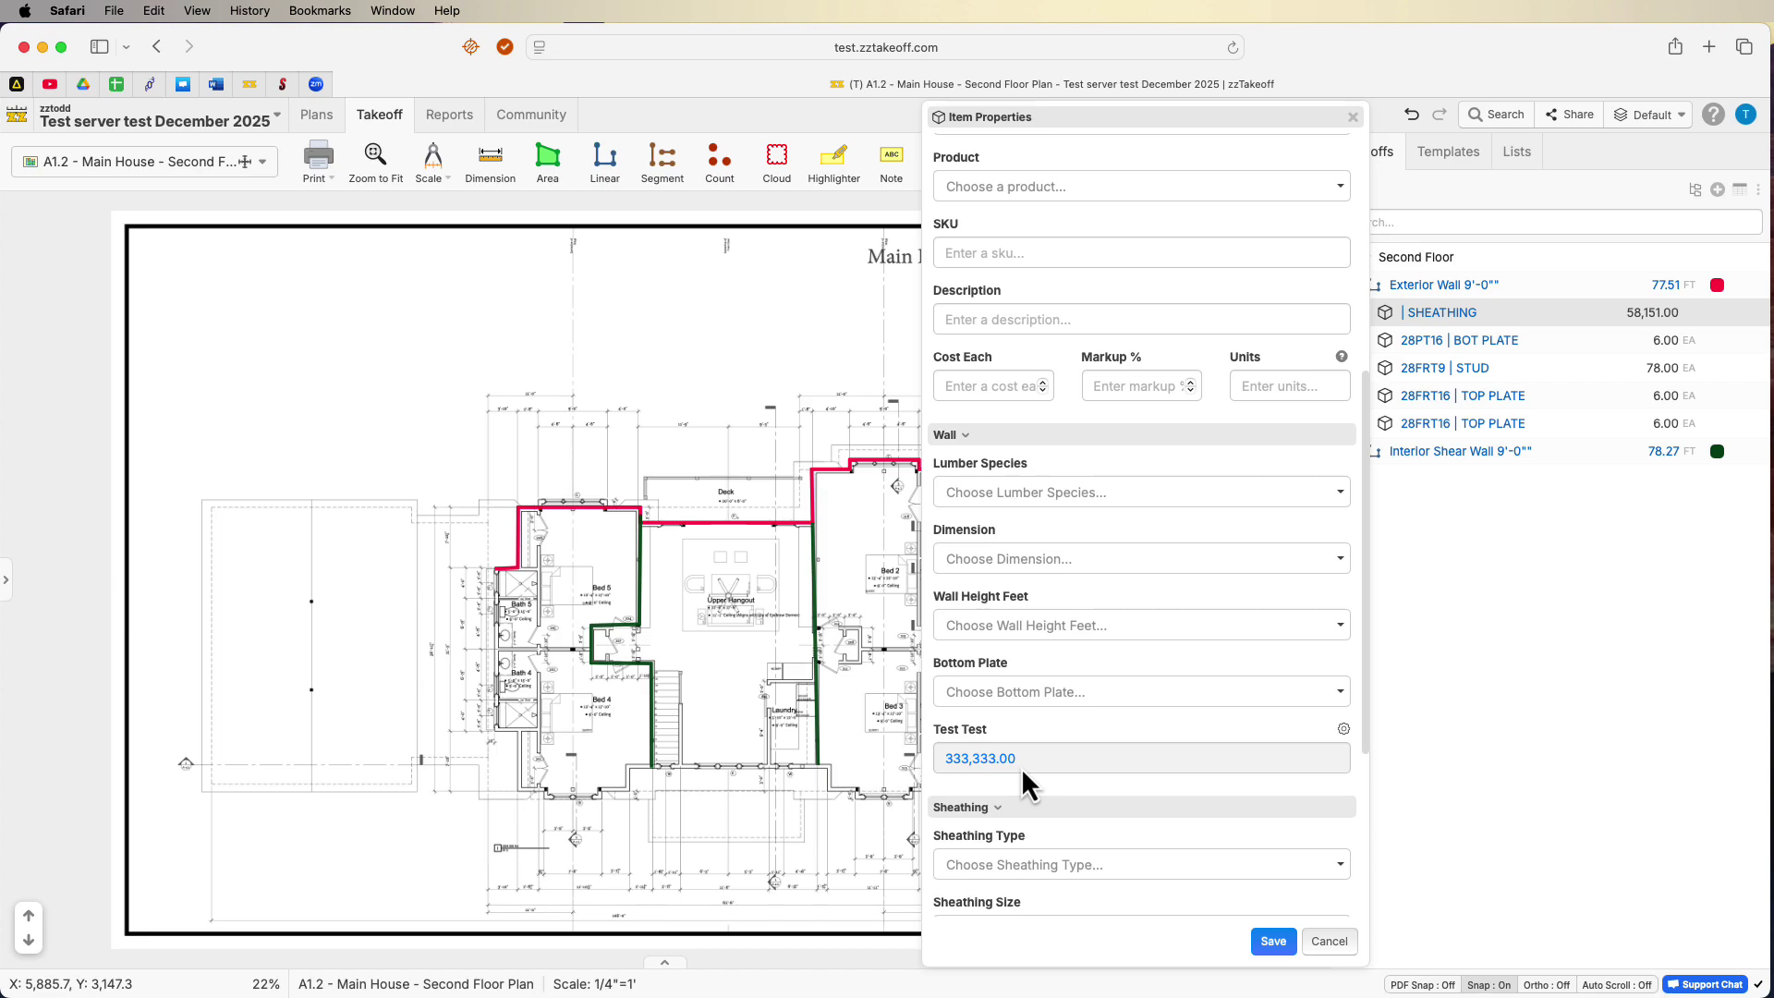
{"action": "left_click", "coordinate": [1274, 942]}
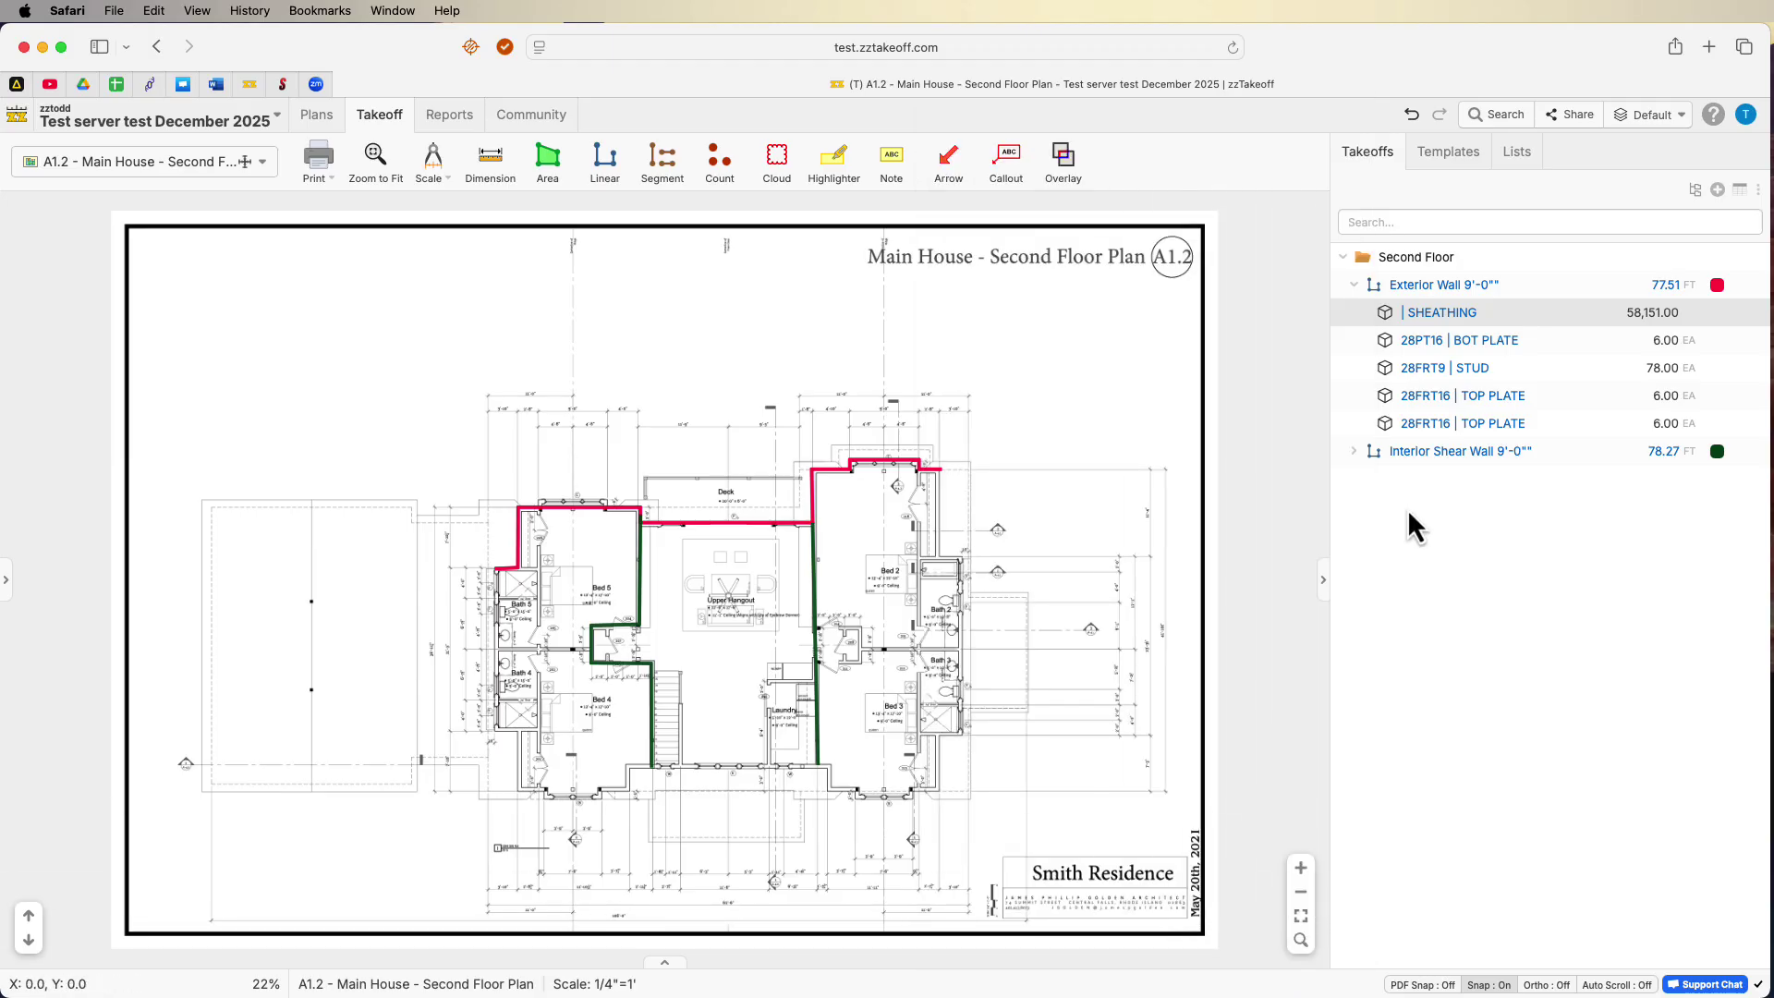
Start a new Labor item under the Exterior Wall takeoff and name it [Description] in Text with Tags mode.
{"action": "right_click", "coordinate": [1428, 320]}
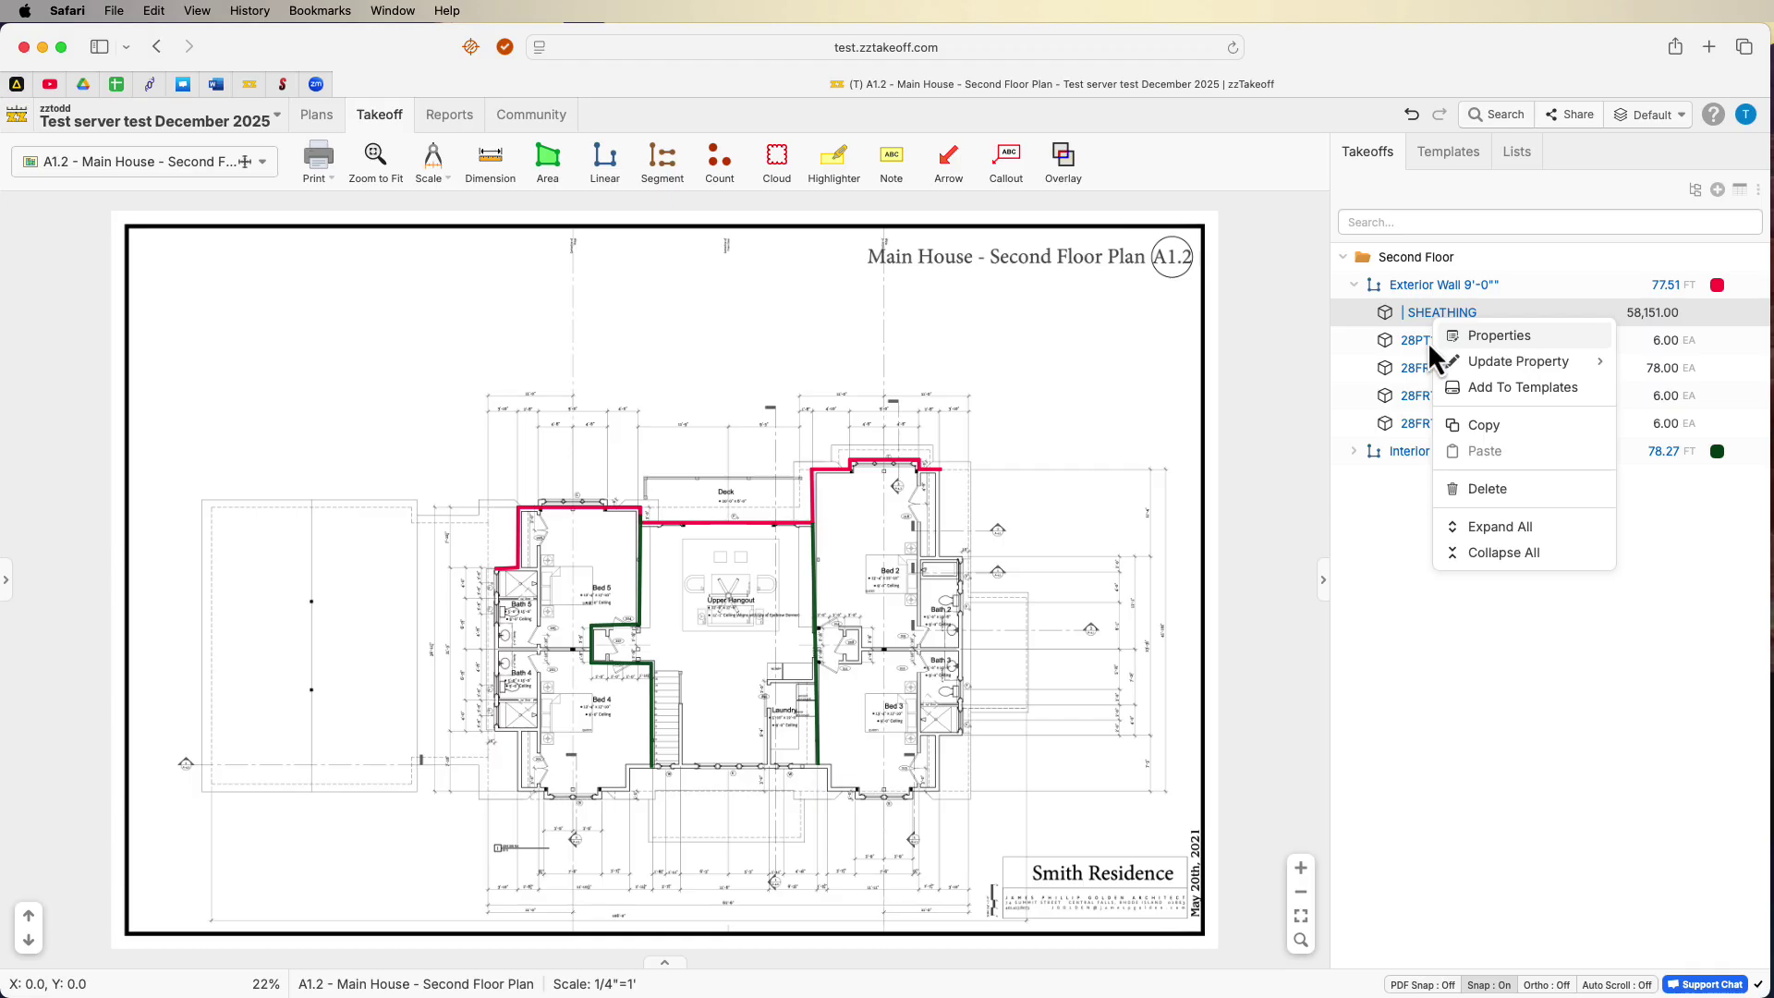
{"action": "right_click", "coordinate": [1443, 285]}
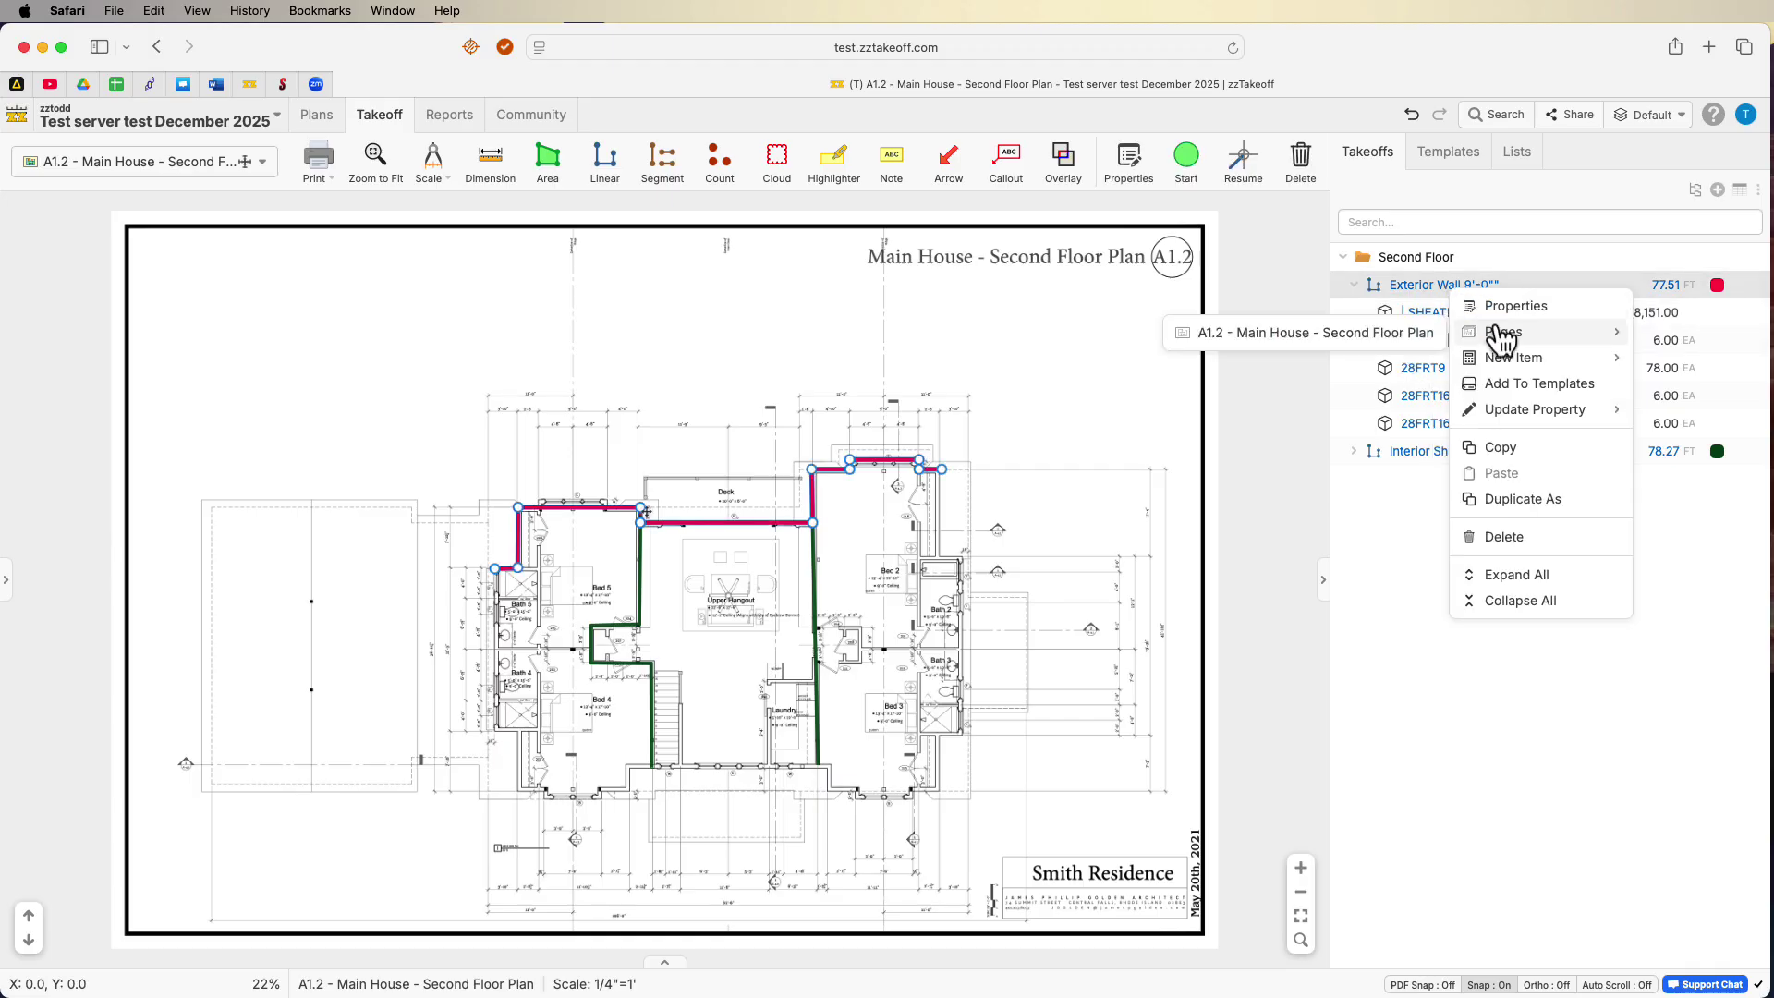
{"action": "mouse_move", "coordinate": [1503, 360]}
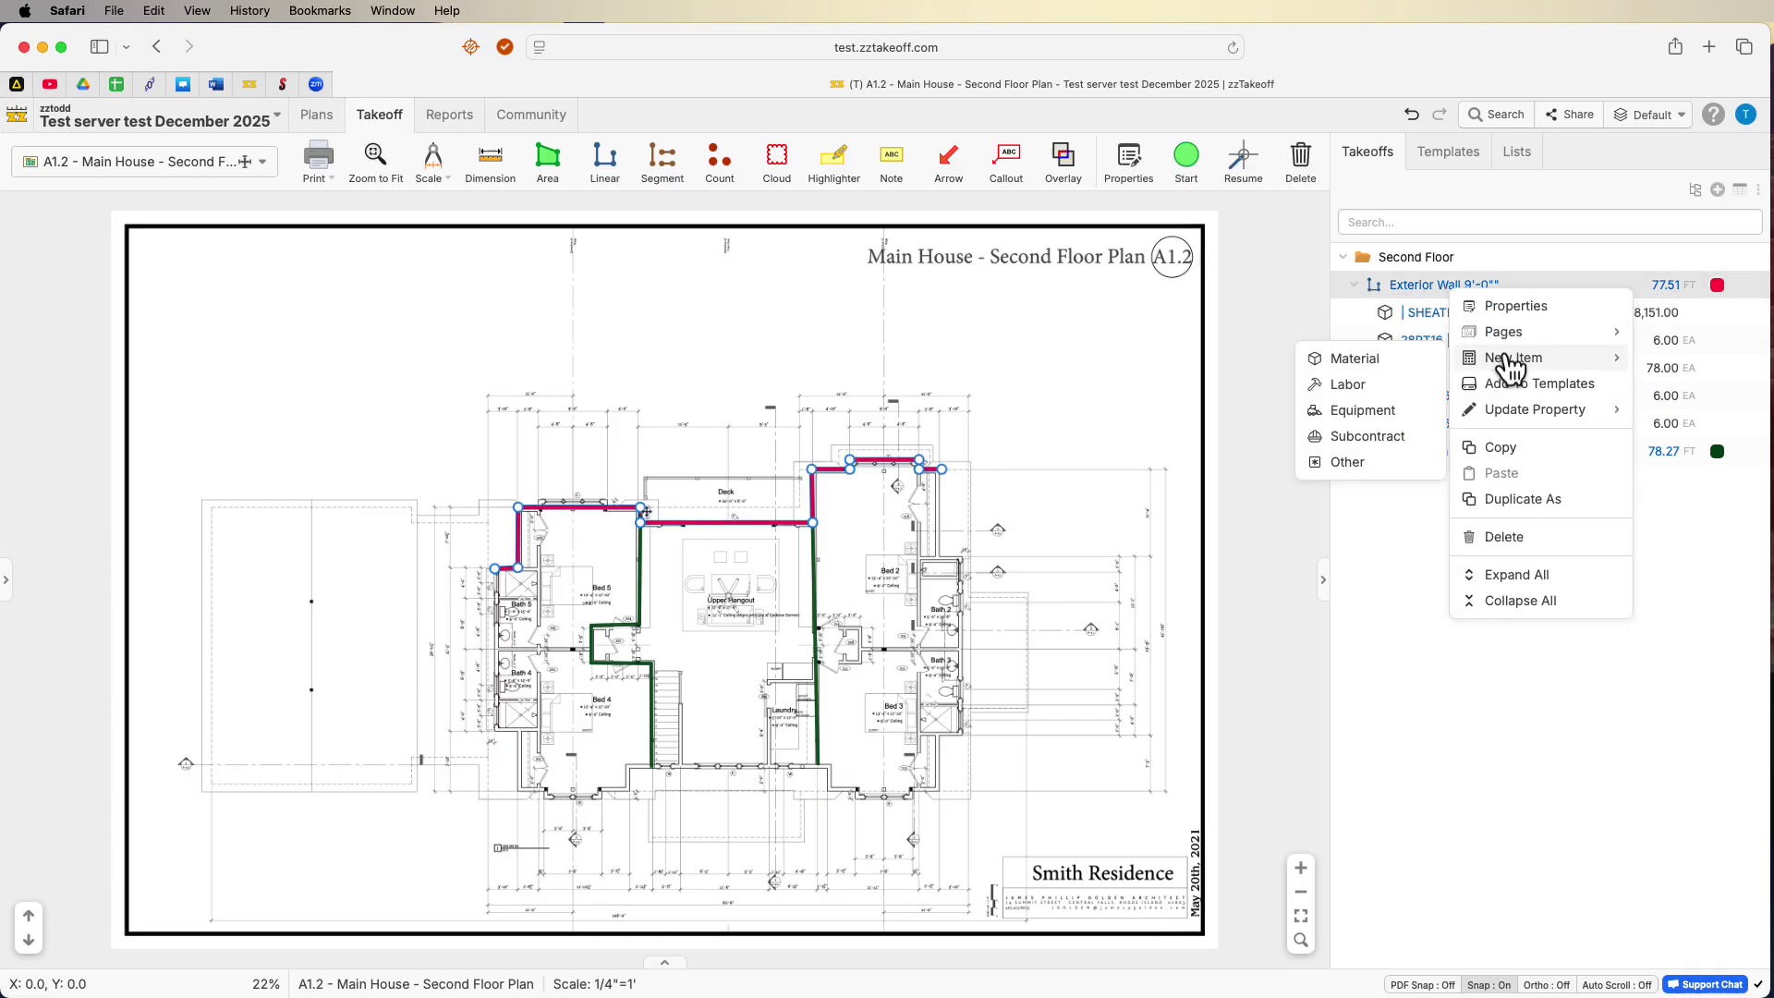
{"action": "left_click", "coordinate": [1355, 386]}
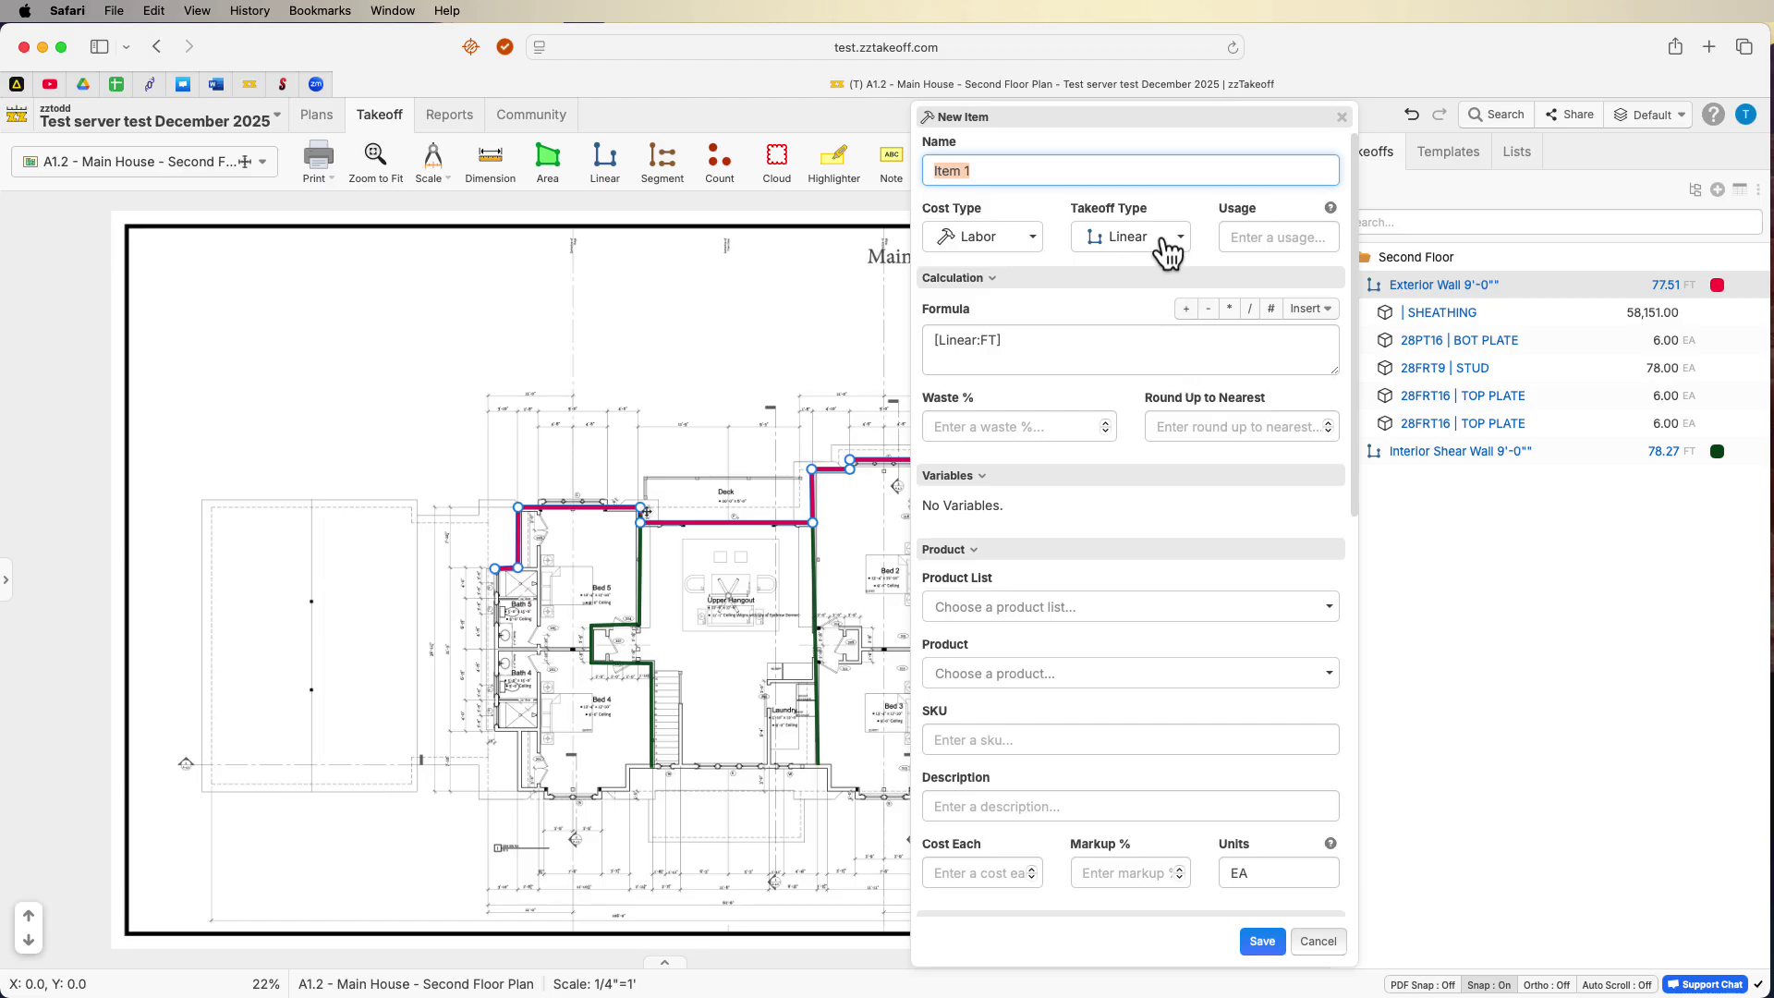
{"action": "type", "text": "[Description"}
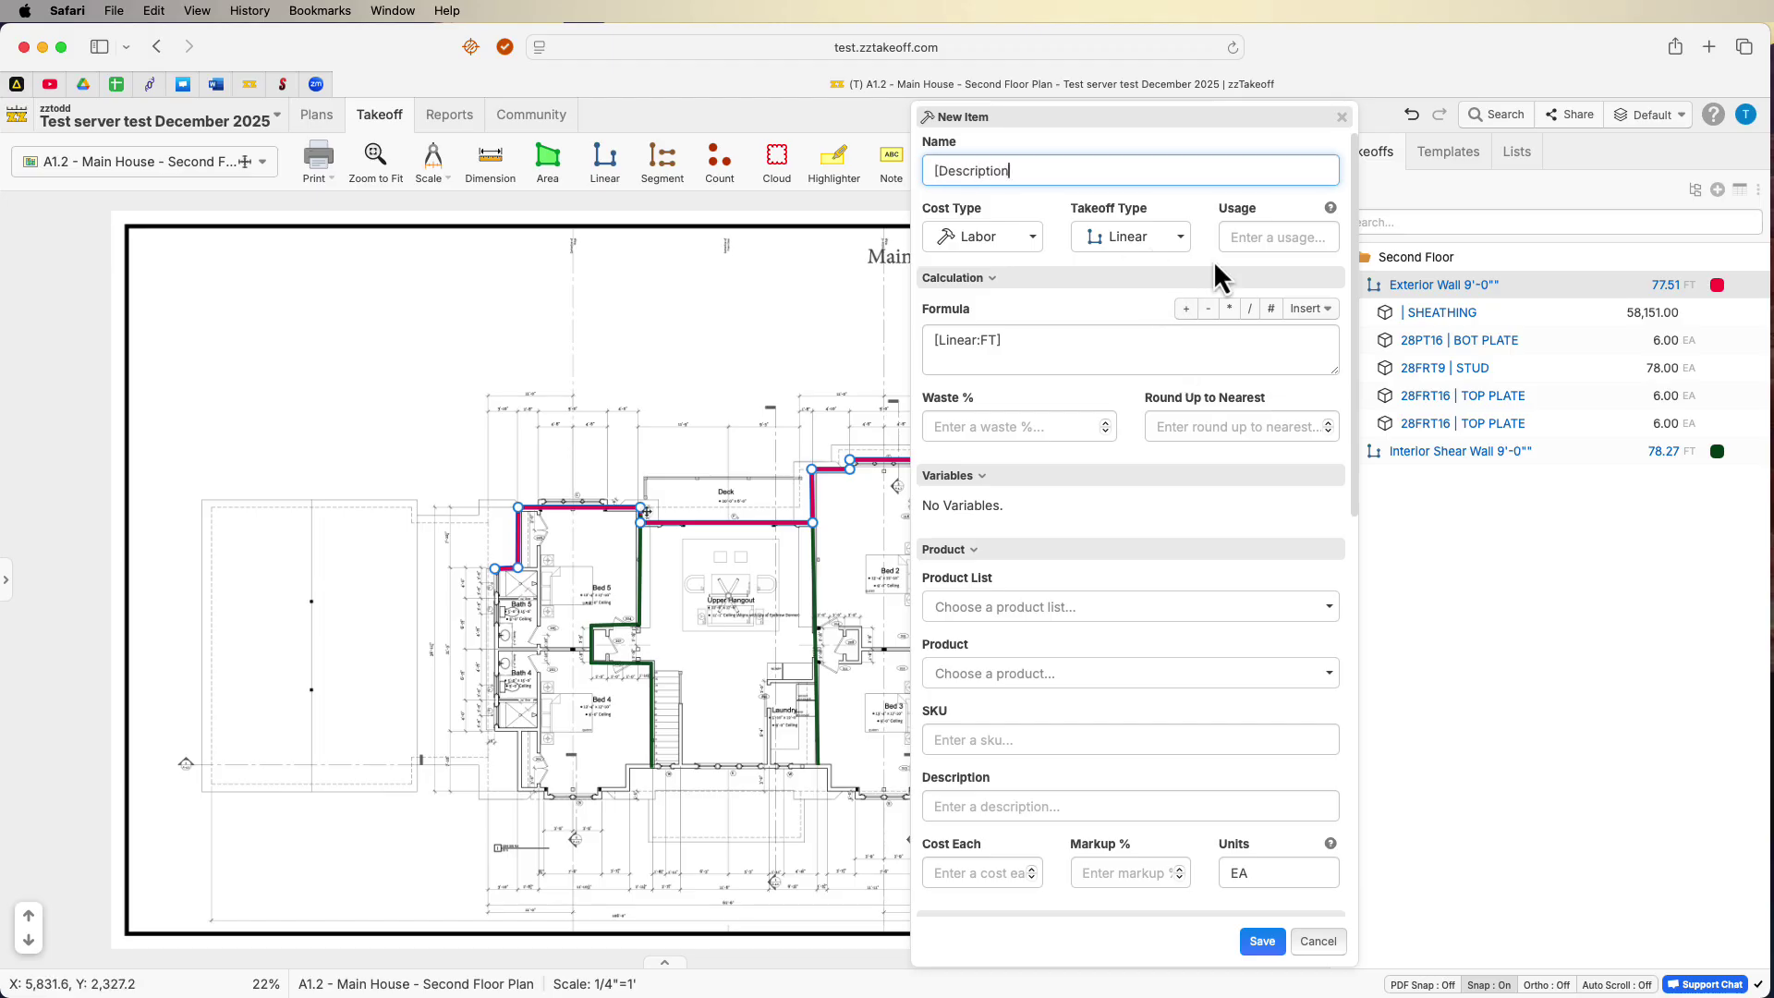
{"action": "type", "text": "]"}
{"action": "left_click", "coordinate": [1331, 143]}
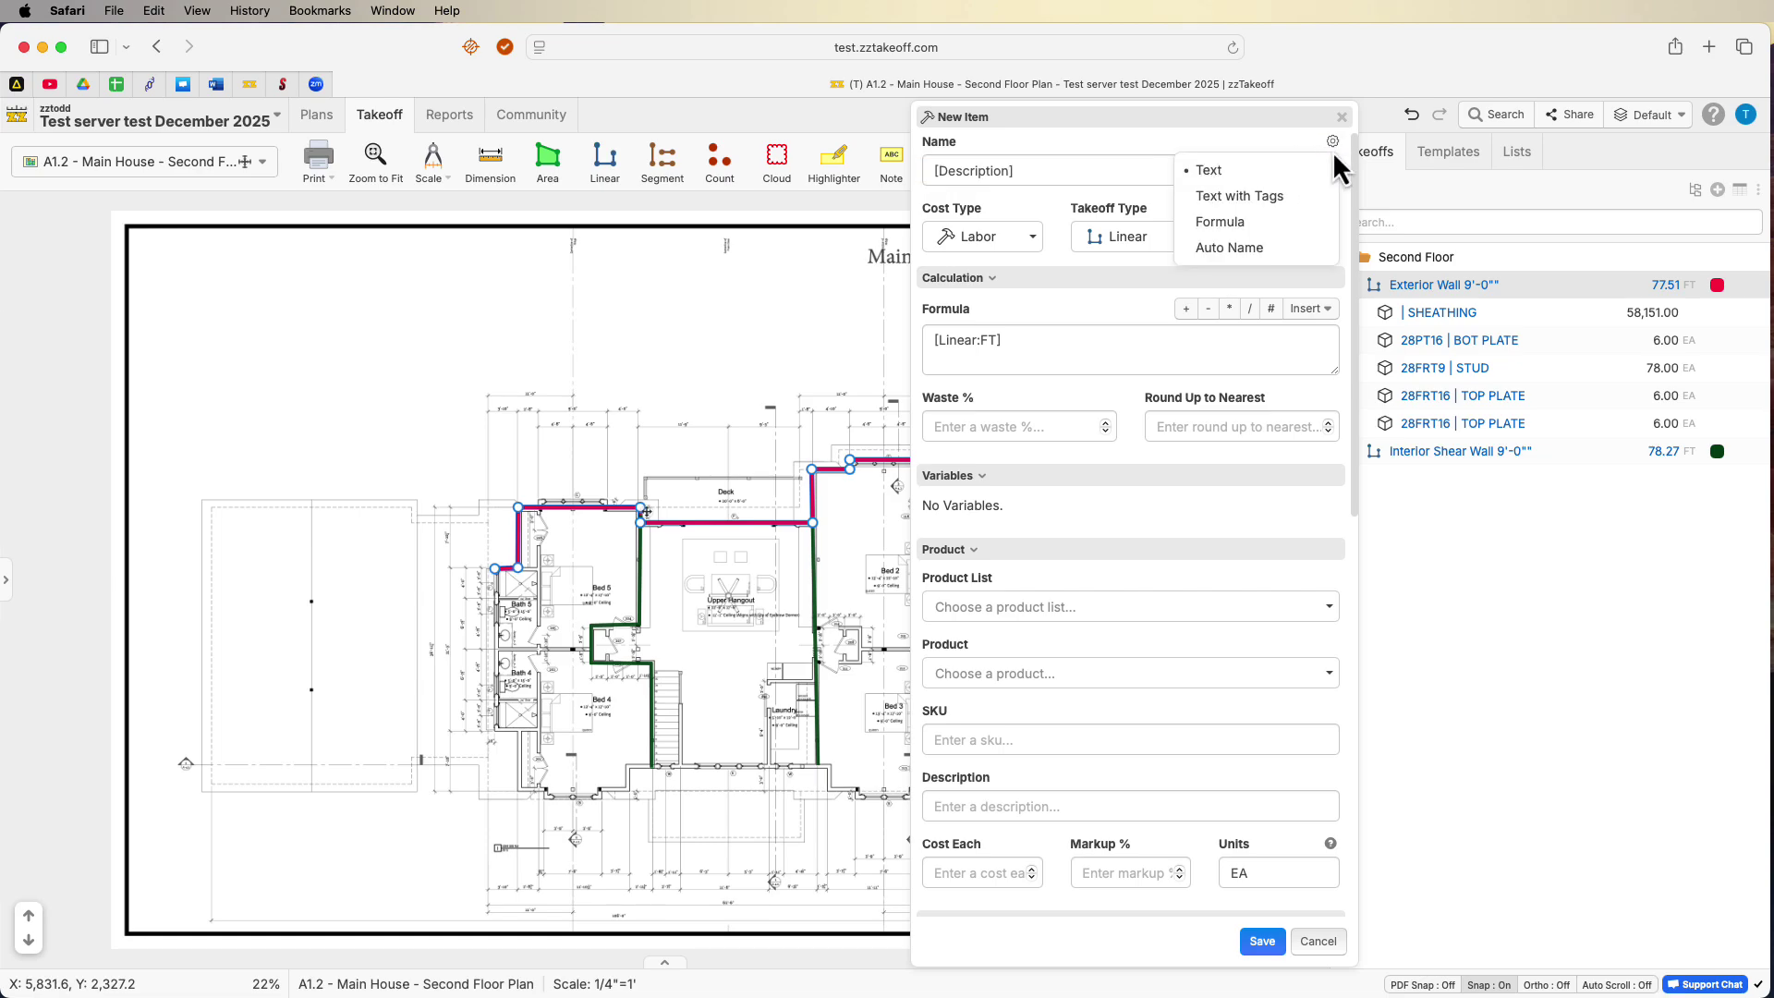
{"action": "left_click", "coordinate": [1282, 199]}
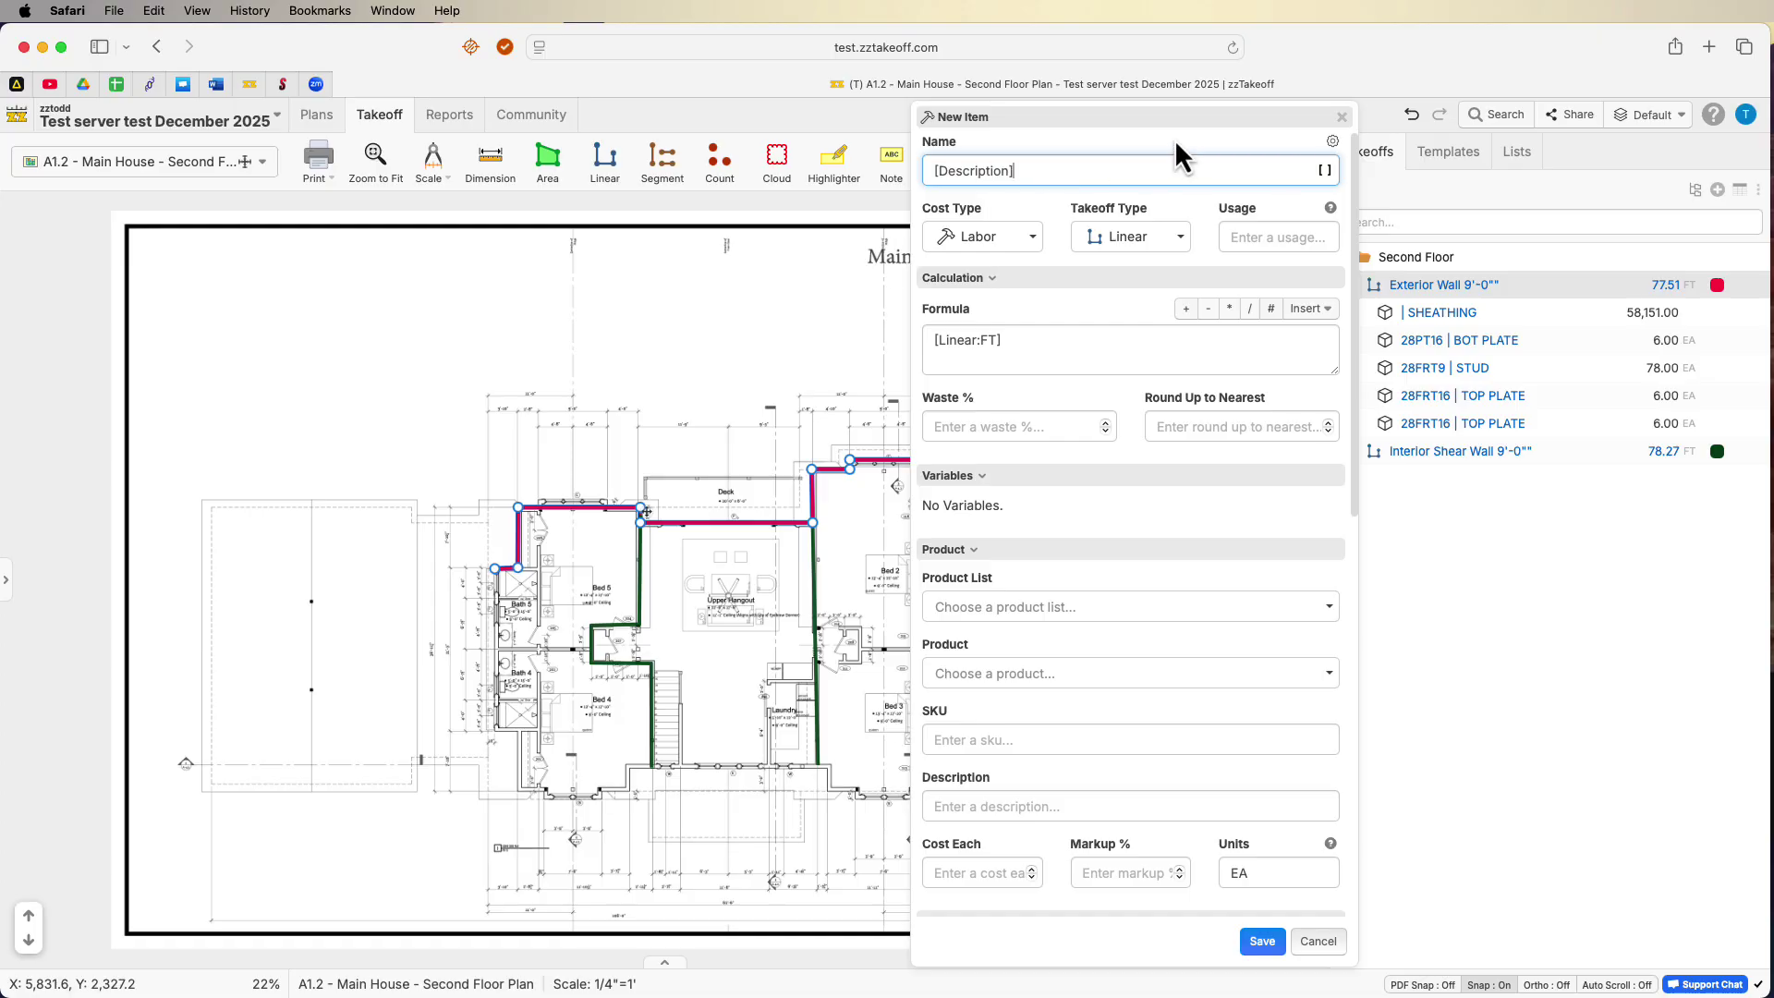
Assign the product LBR2 - Carpenter from the Labor product list to the new item and save it.
{"action": "left_click", "coordinate": [990, 610]}
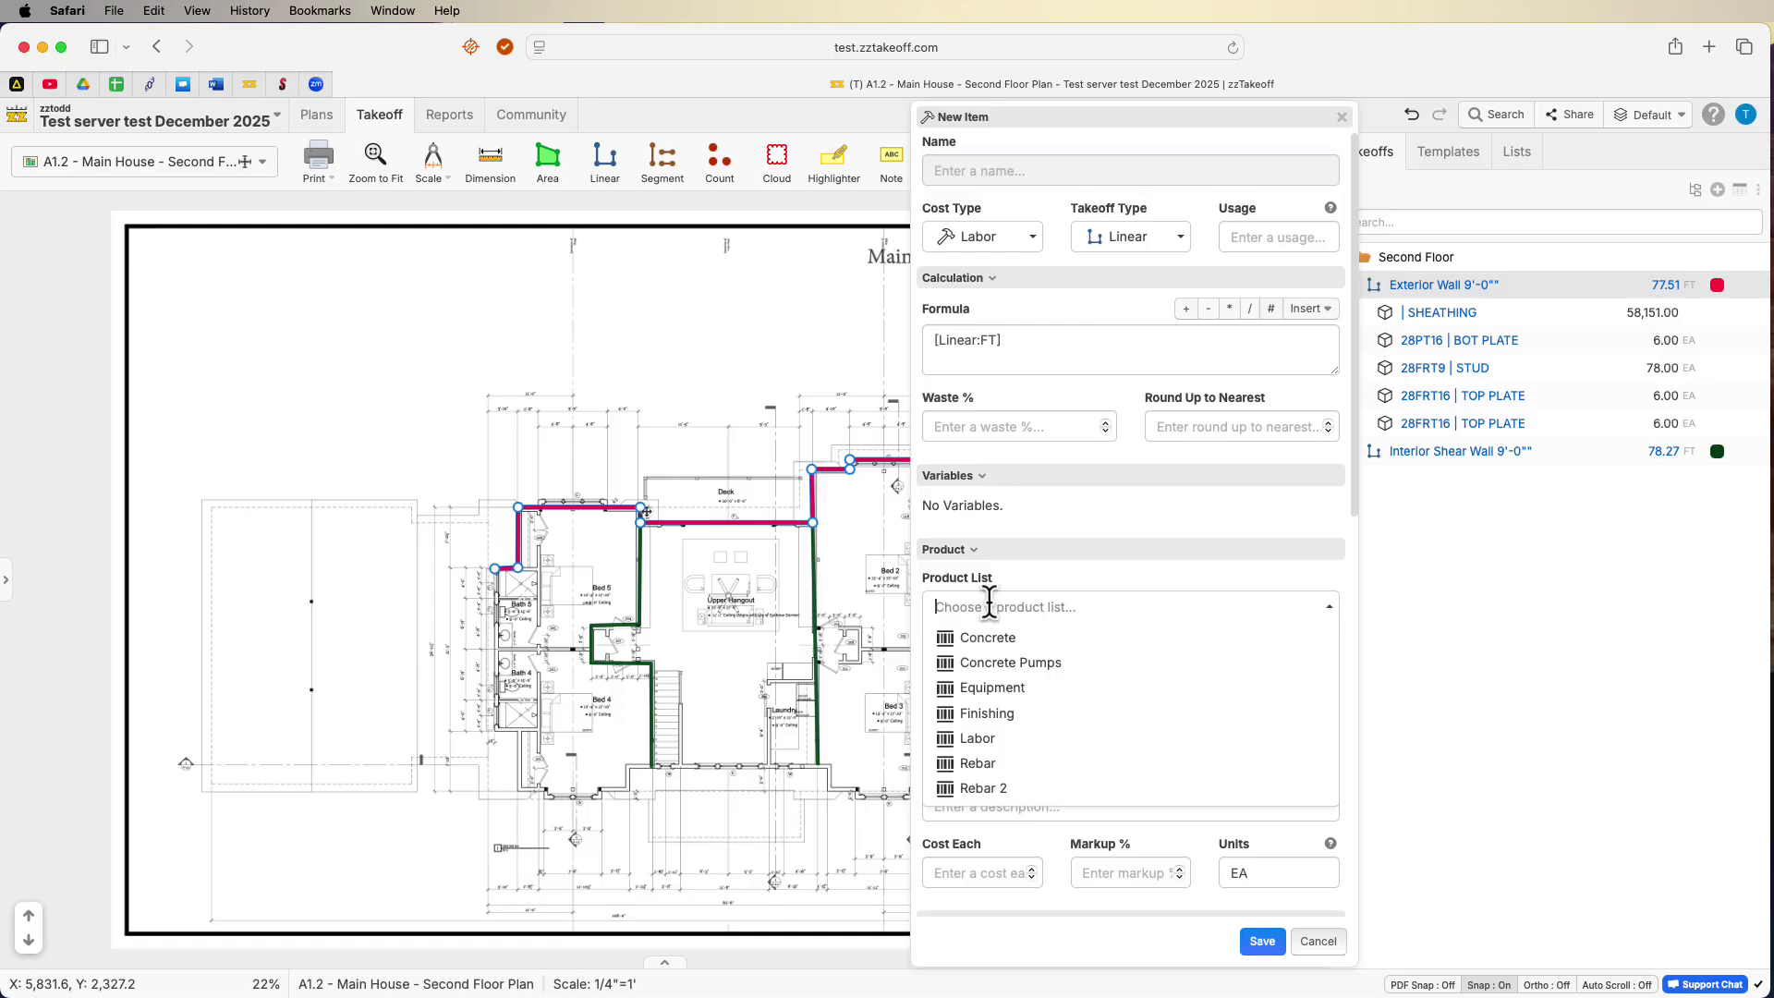
{"action": "left_click", "coordinate": [991, 739]}
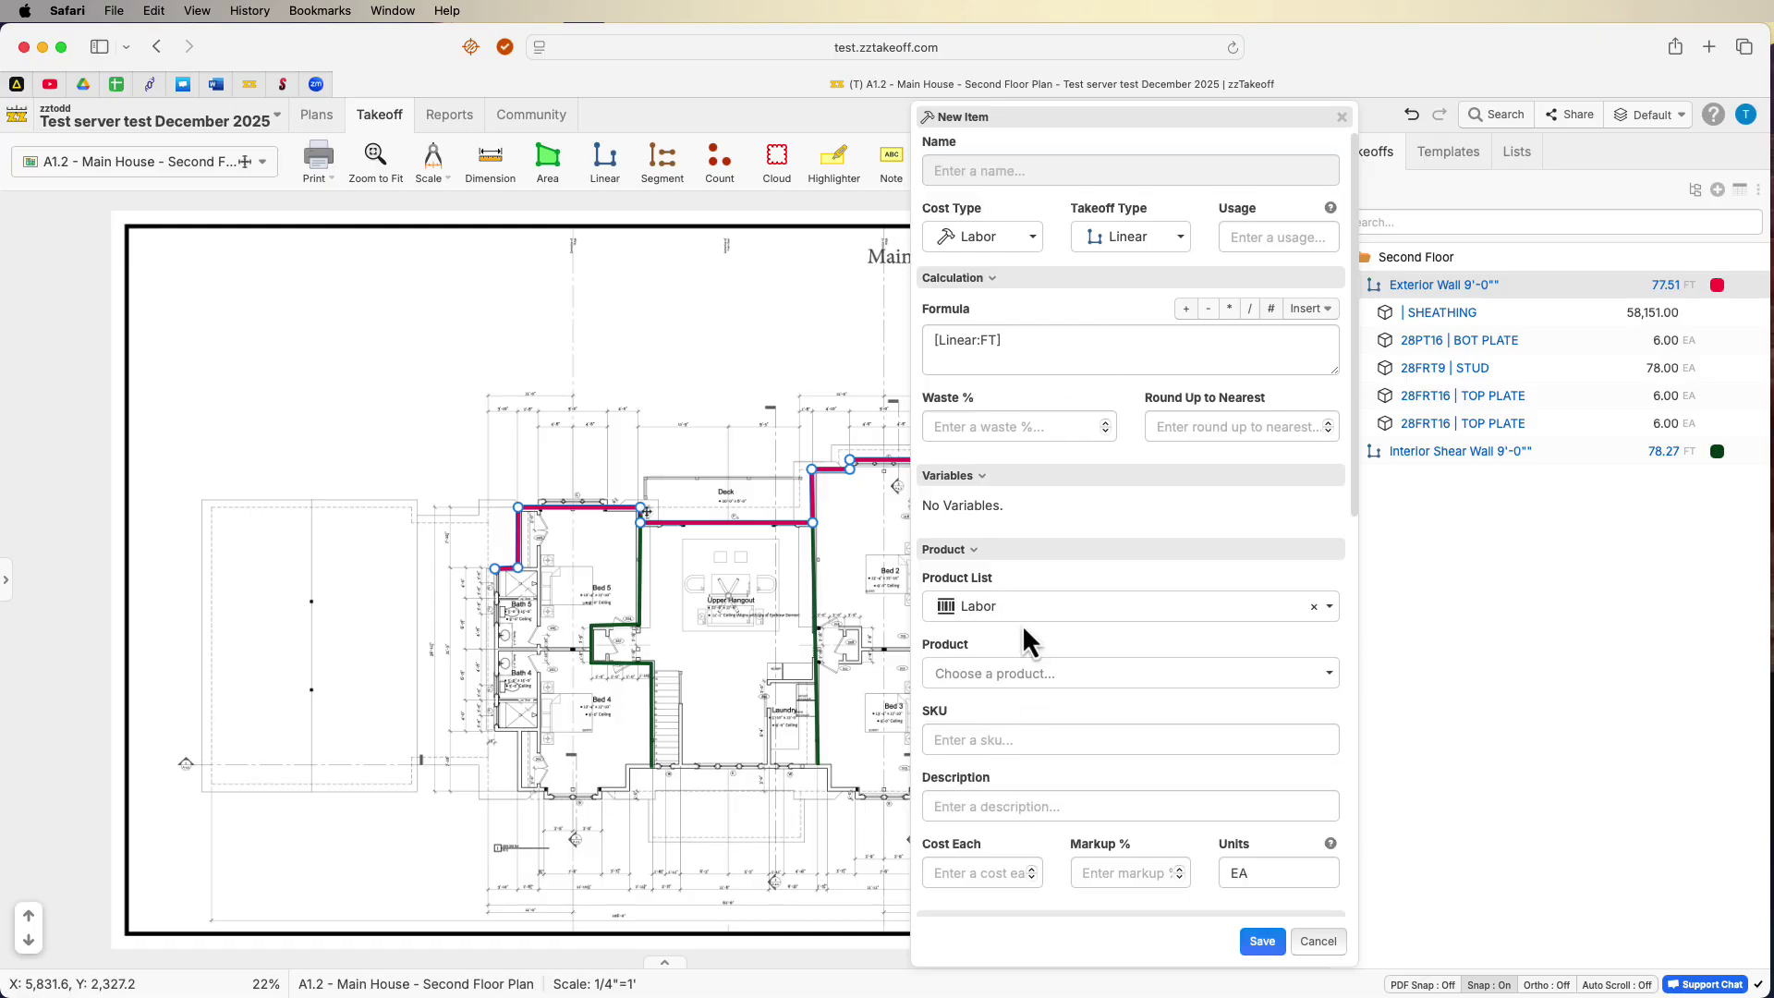
{"action": "left_click", "coordinate": [994, 673]}
{"action": "left_click", "coordinate": [1040, 732]}
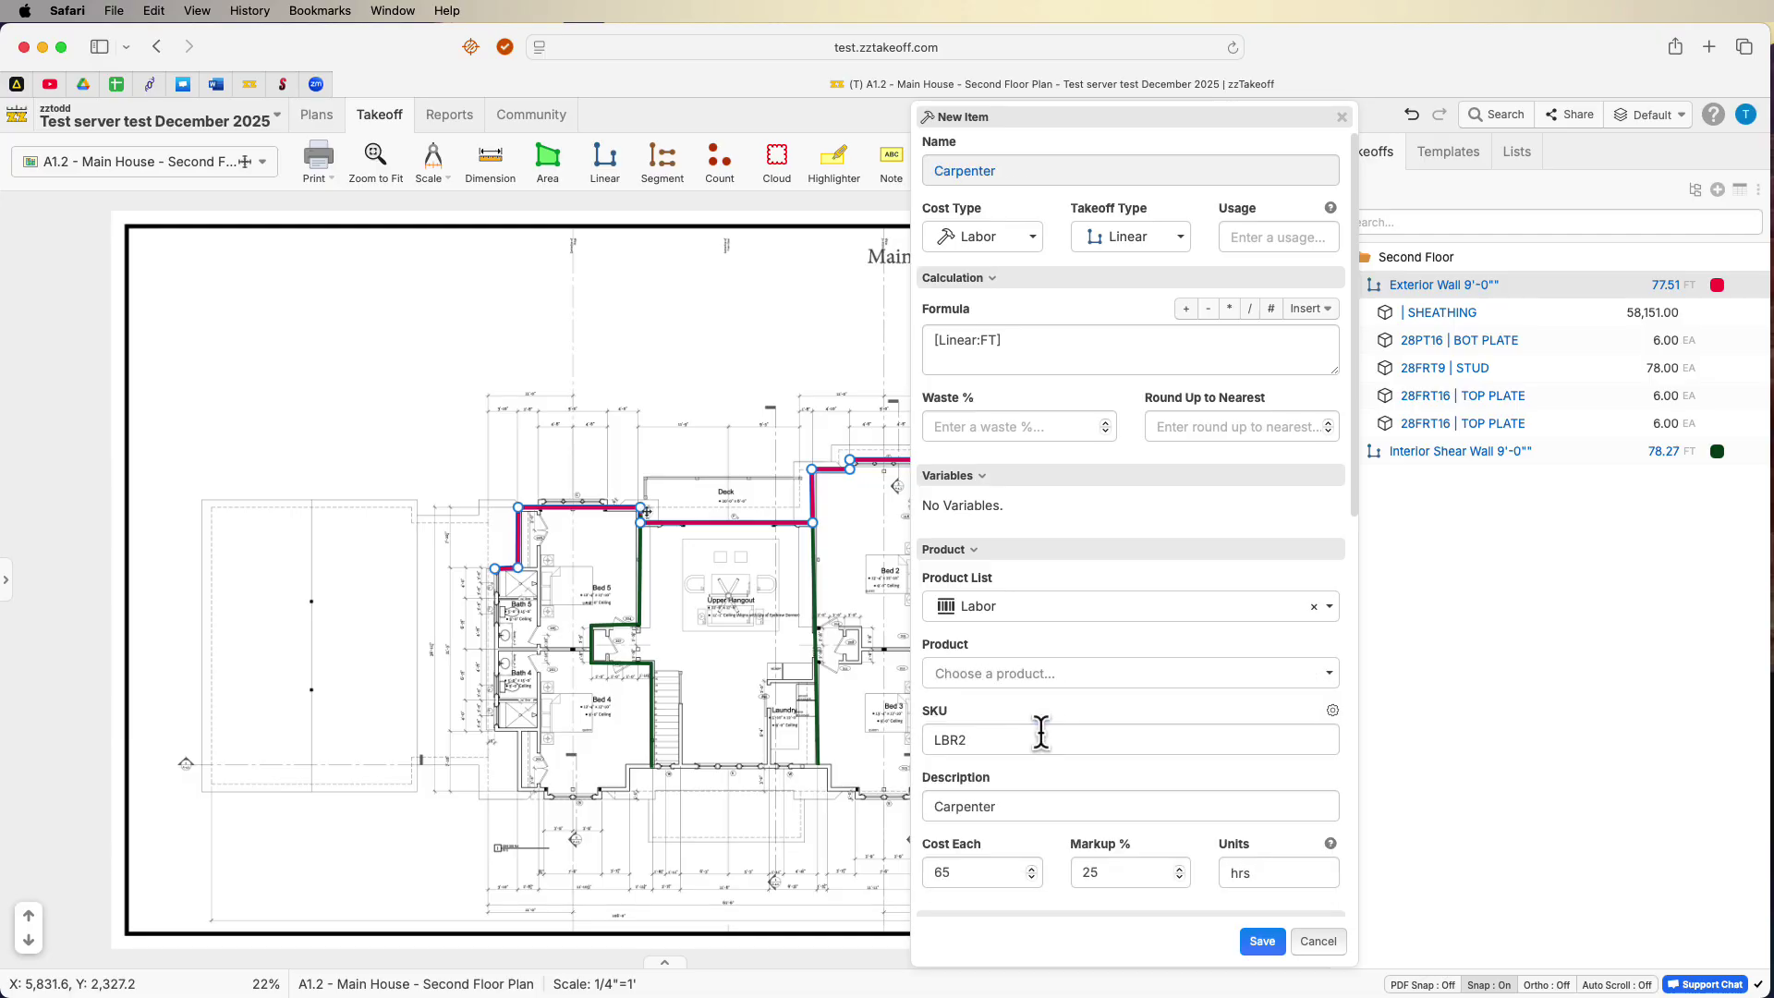
{"action": "scroll", "coordinate": [1073, 578], "scroll_direction": "down", "scroll_amount": 5}
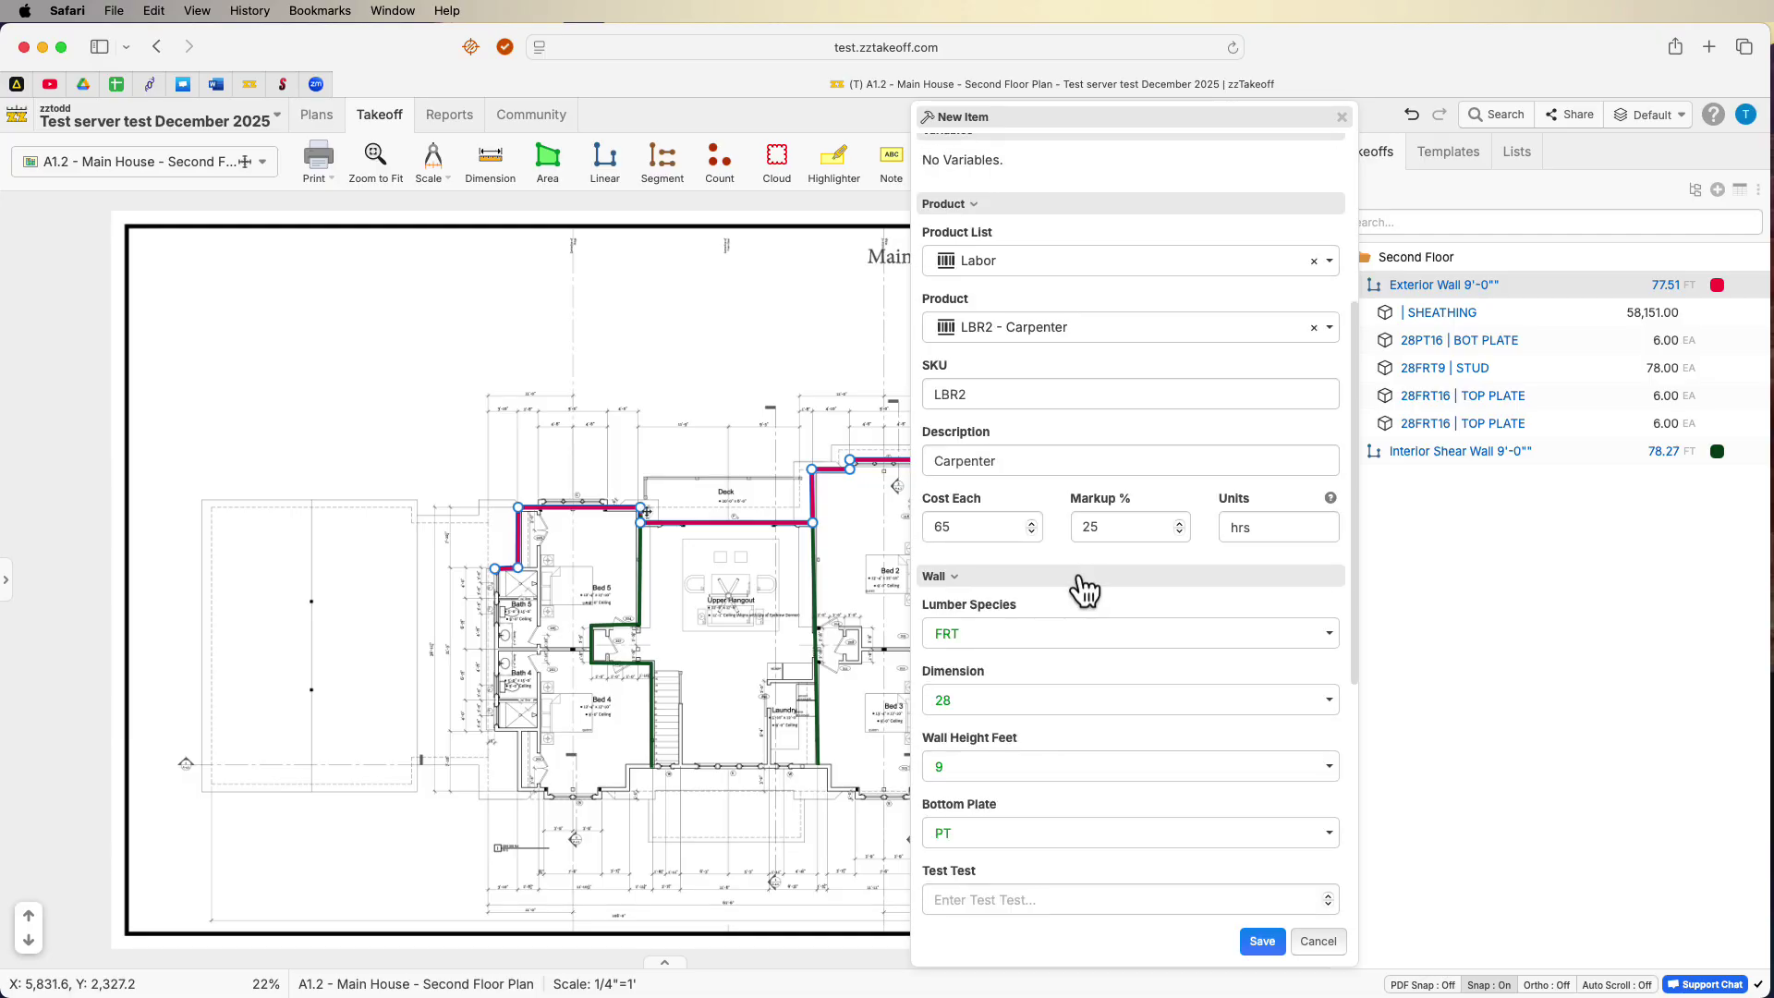
{"action": "left_click", "coordinate": [1261, 942]}
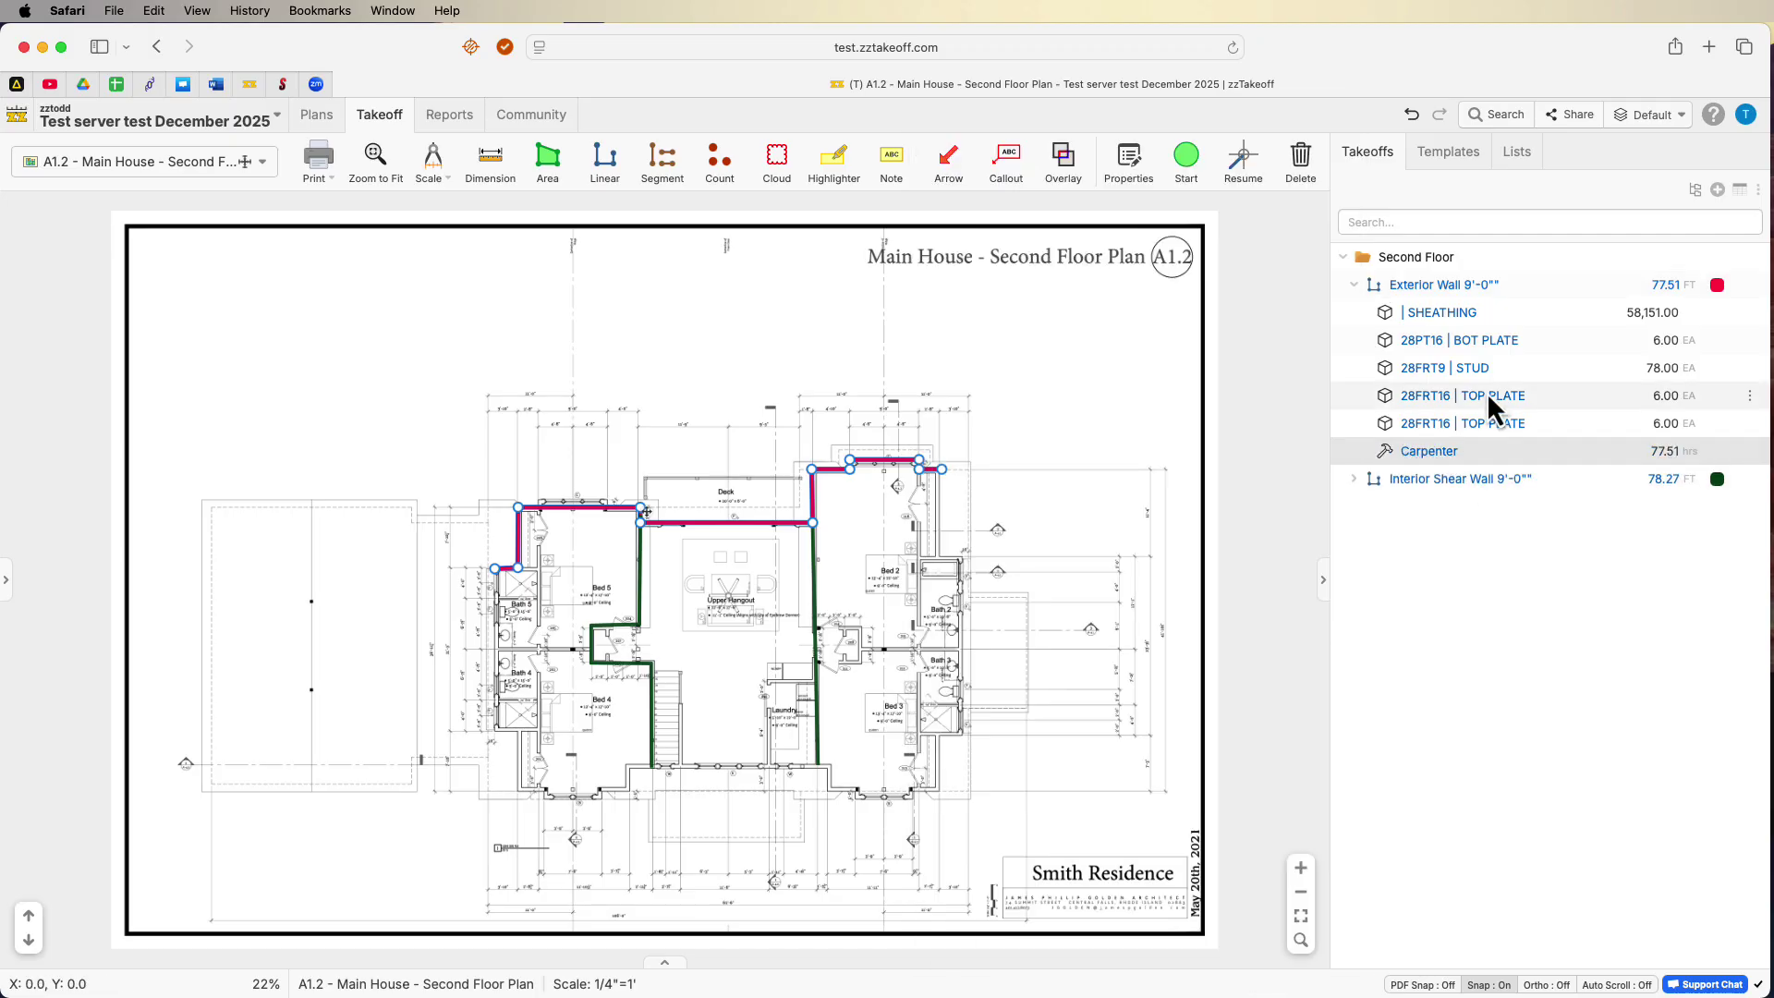
Move the Carpenter item directly below SHEATHING, and clear the SHEATHING item's Waste % formula and save it.
{"action": "left_click_drag", "start_coordinate": [1422, 447], "coordinate": [1452, 345]}
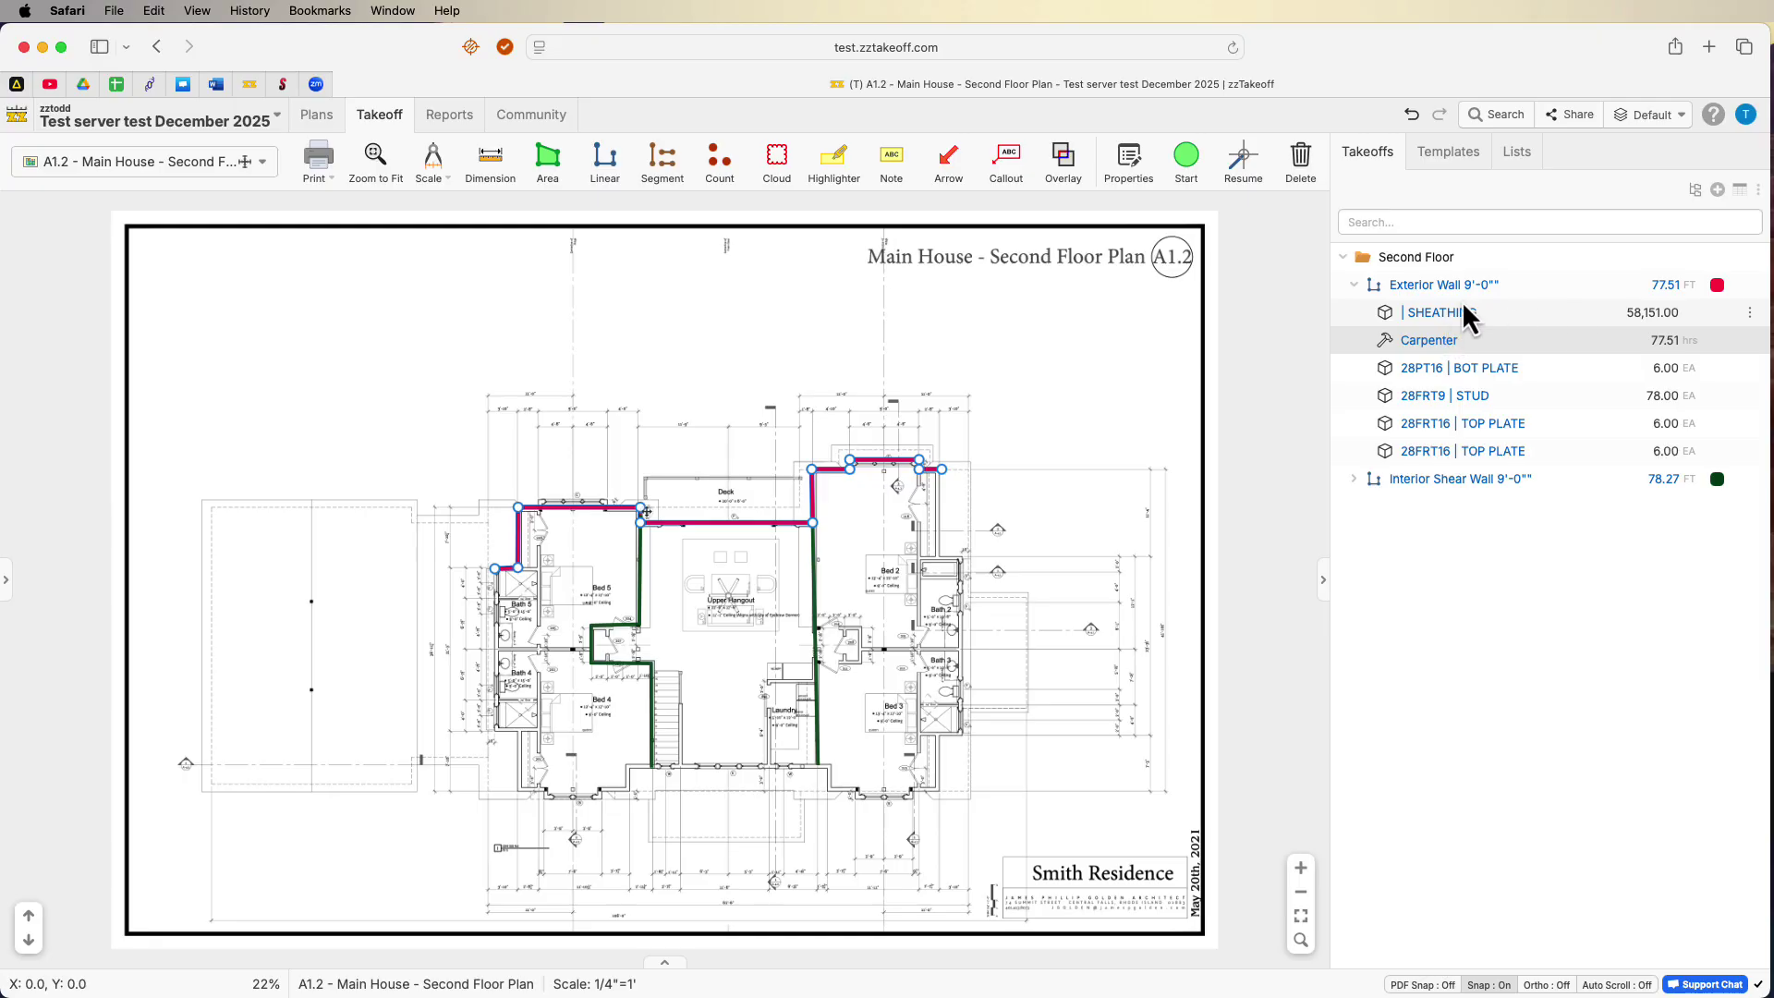
{"action": "double_click", "coordinate": [1454, 312]}
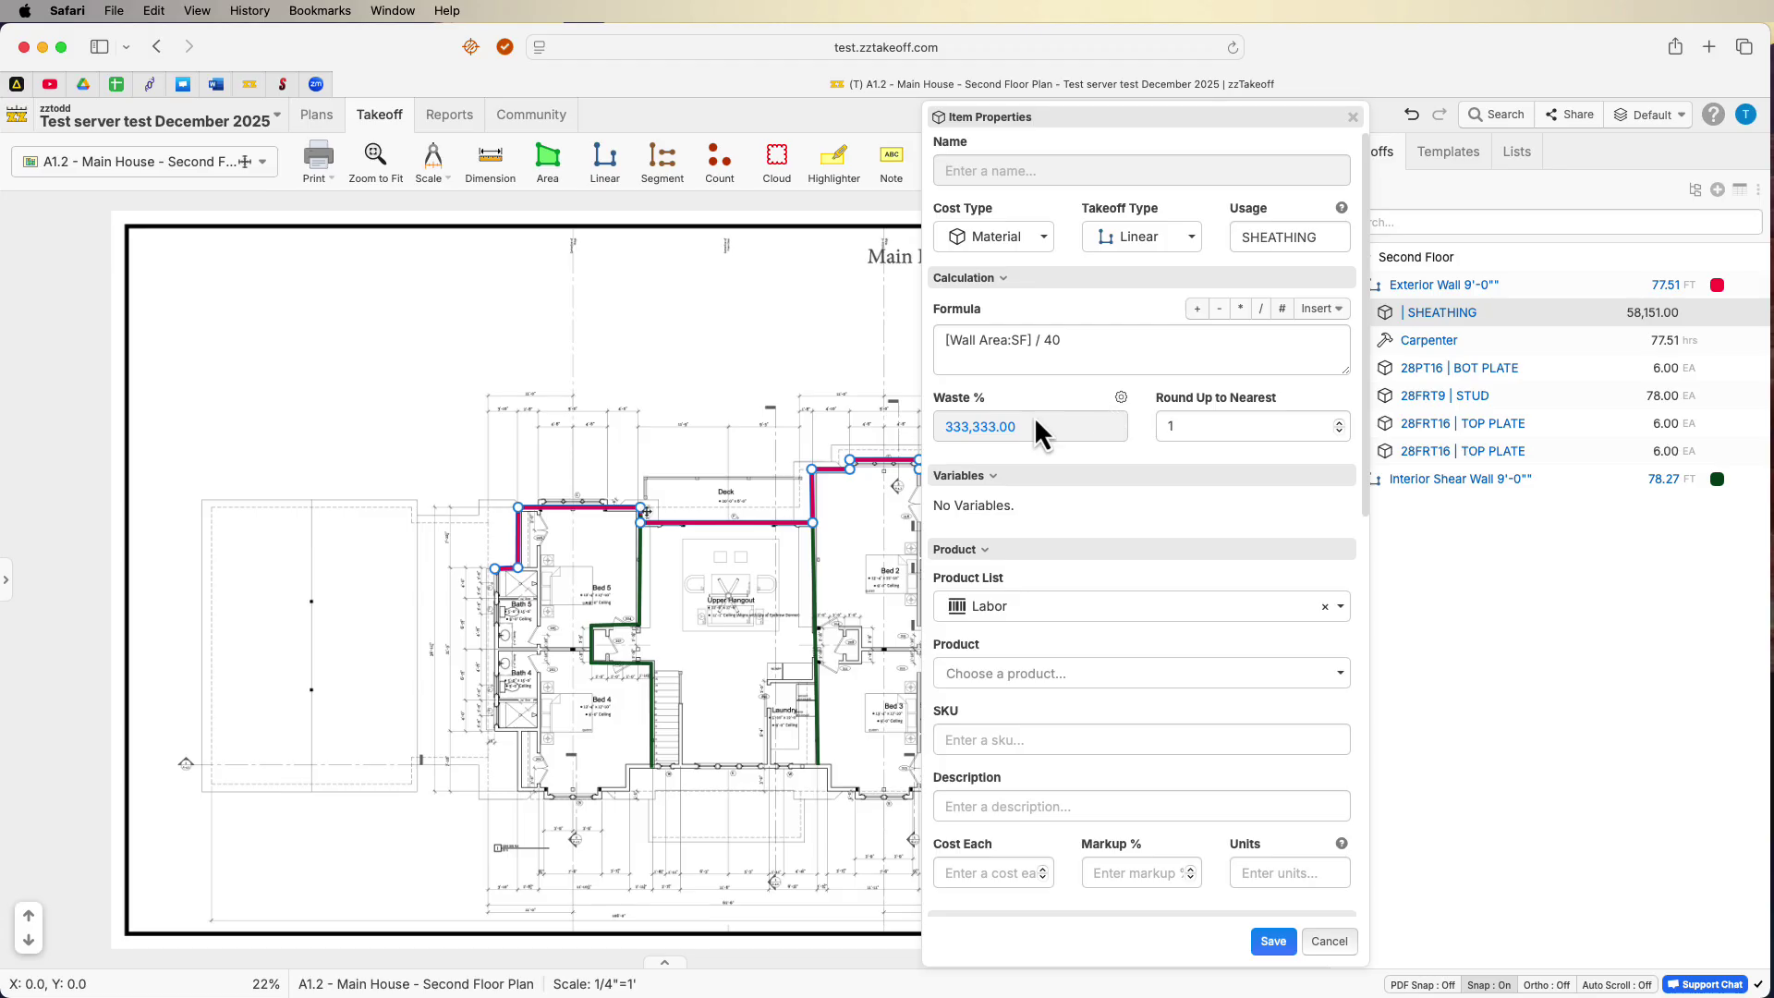
{"action": "left_click", "coordinate": [1121, 397]}
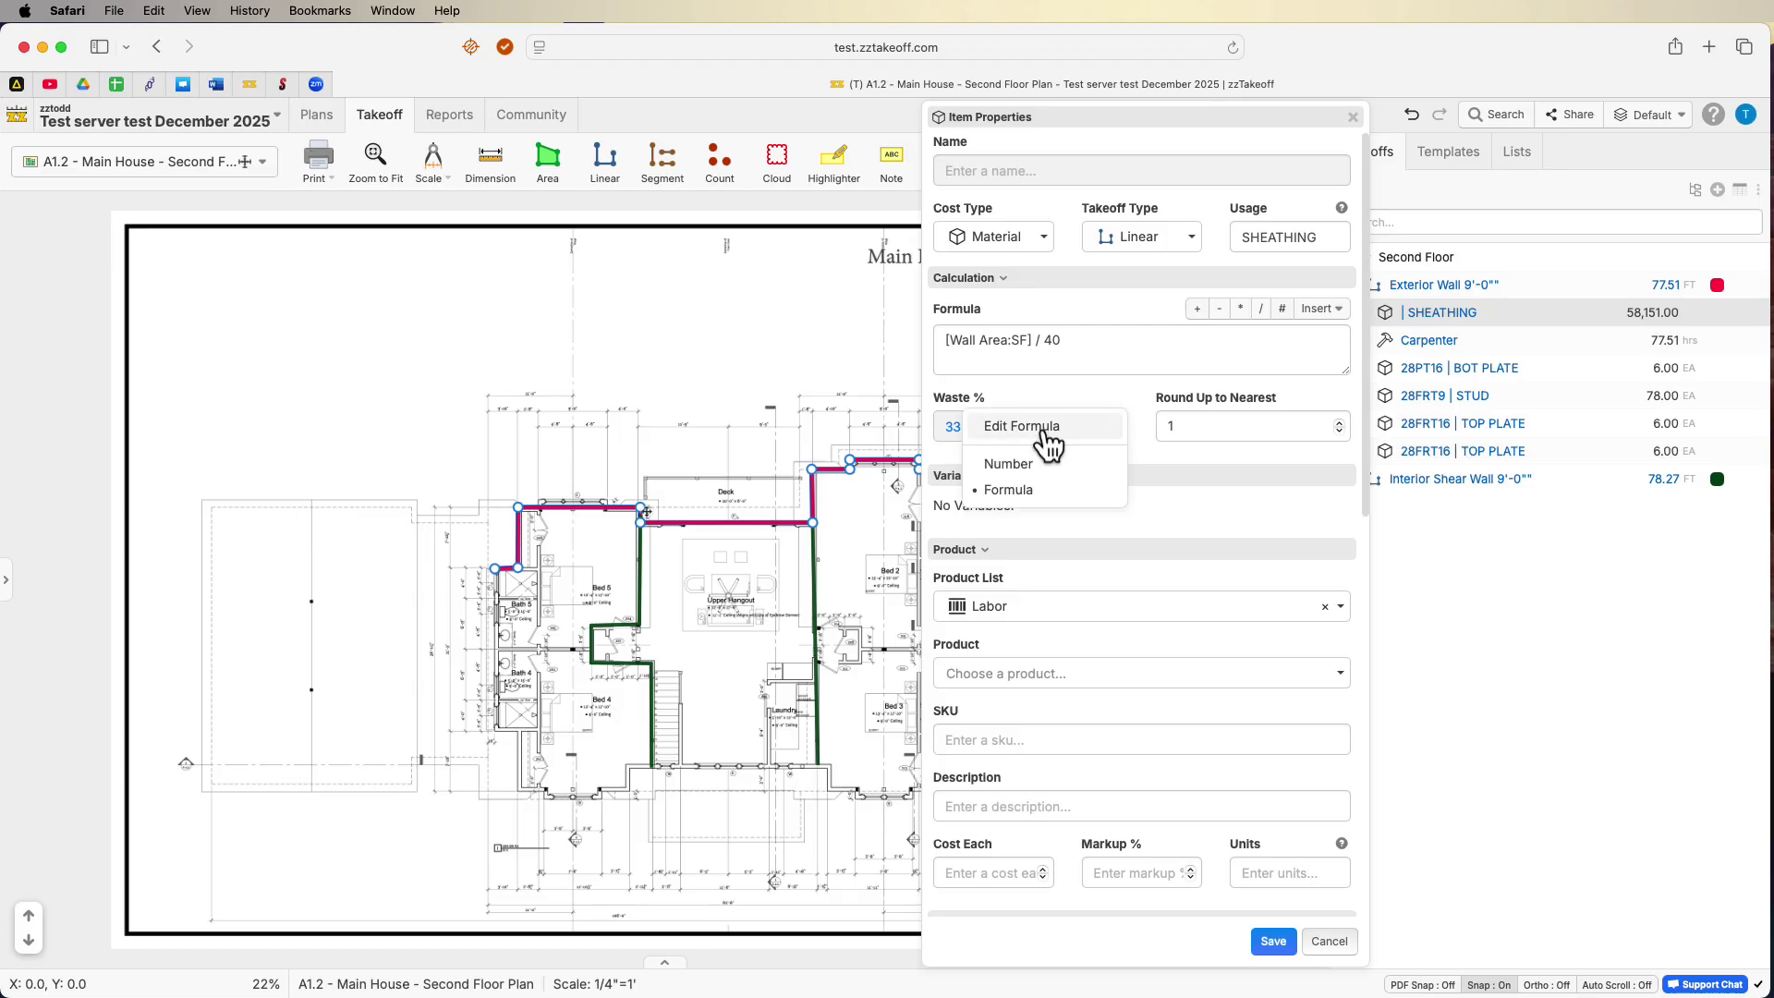
{"action": "left_click", "coordinate": [1044, 430]}
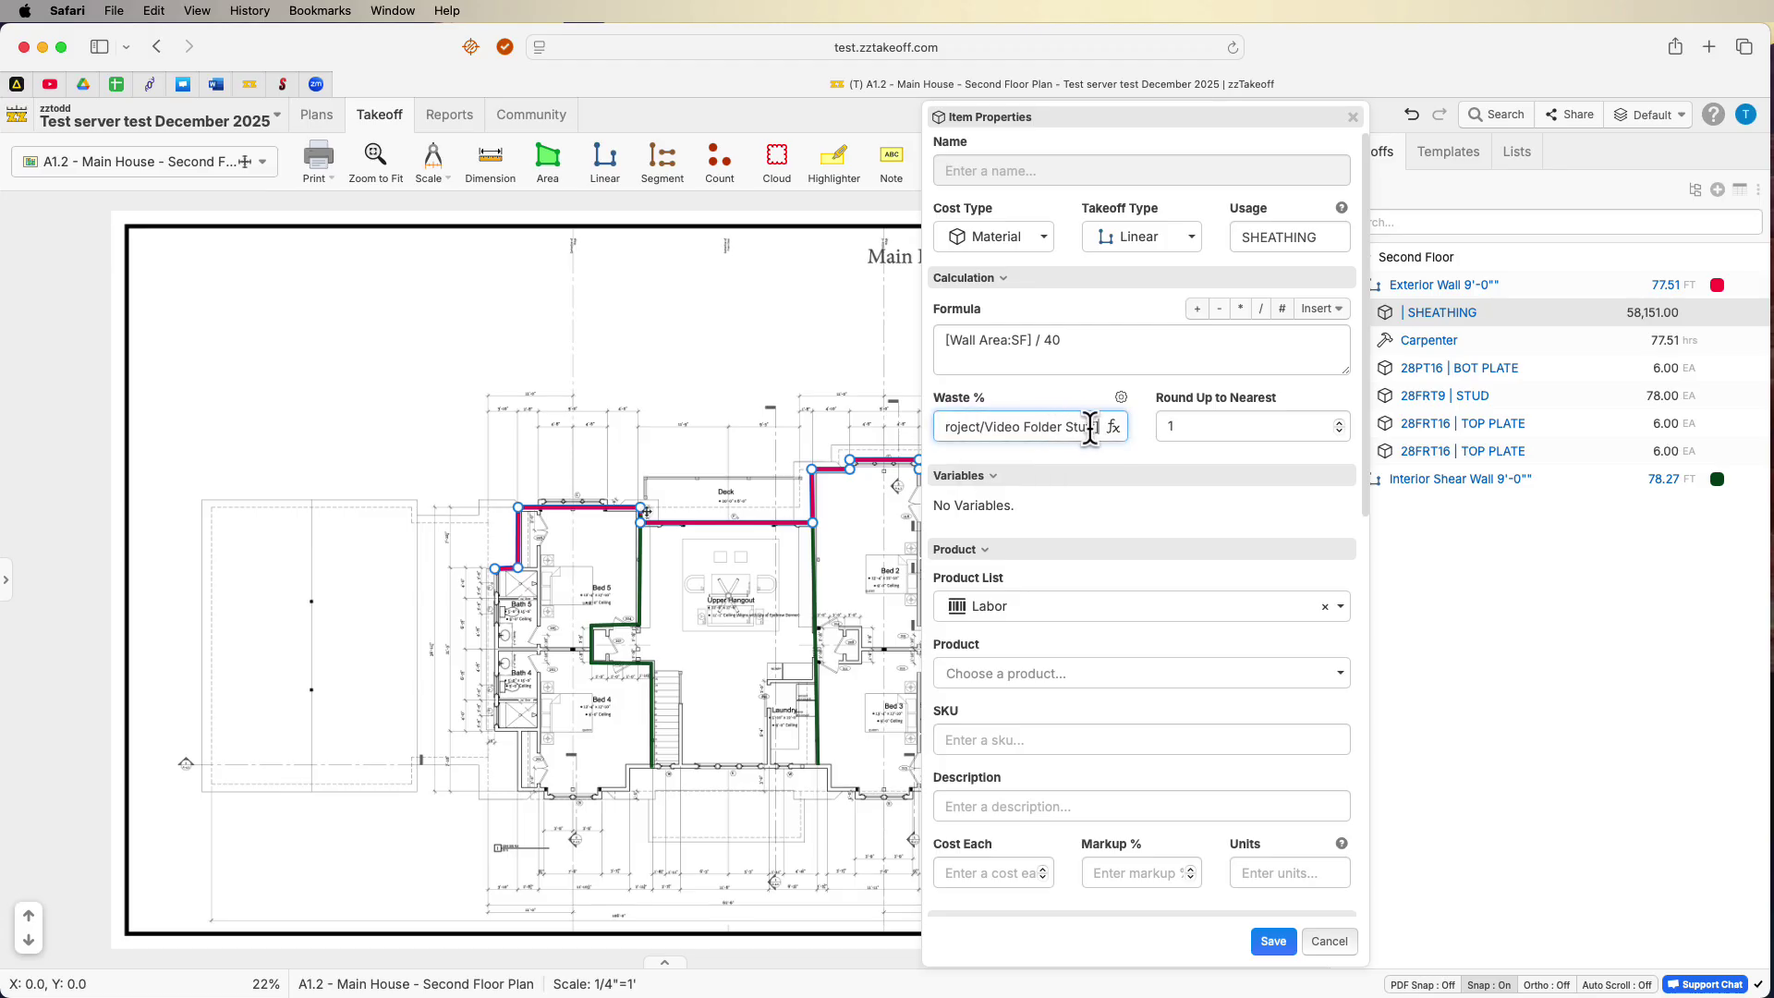
{"action": "key", "text": "super+a"}
{"action": "key", "text": "BackSpace"}
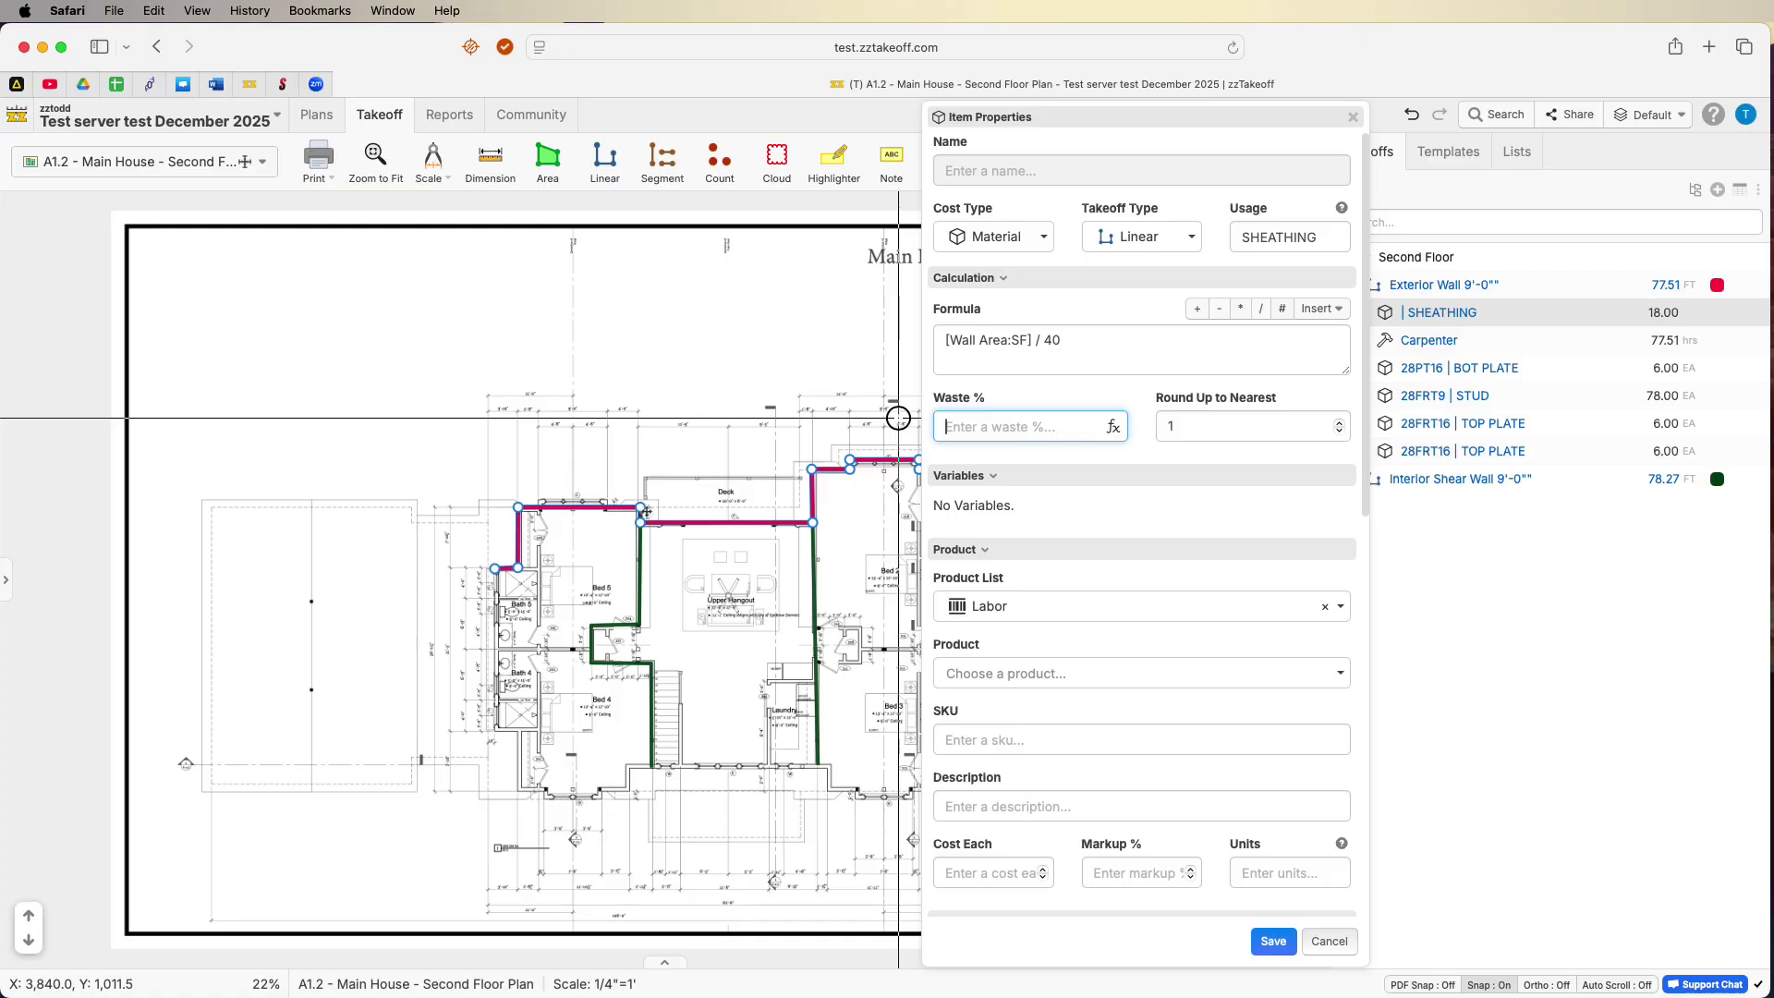
{"action": "left_click", "coordinate": [1273, 940]}
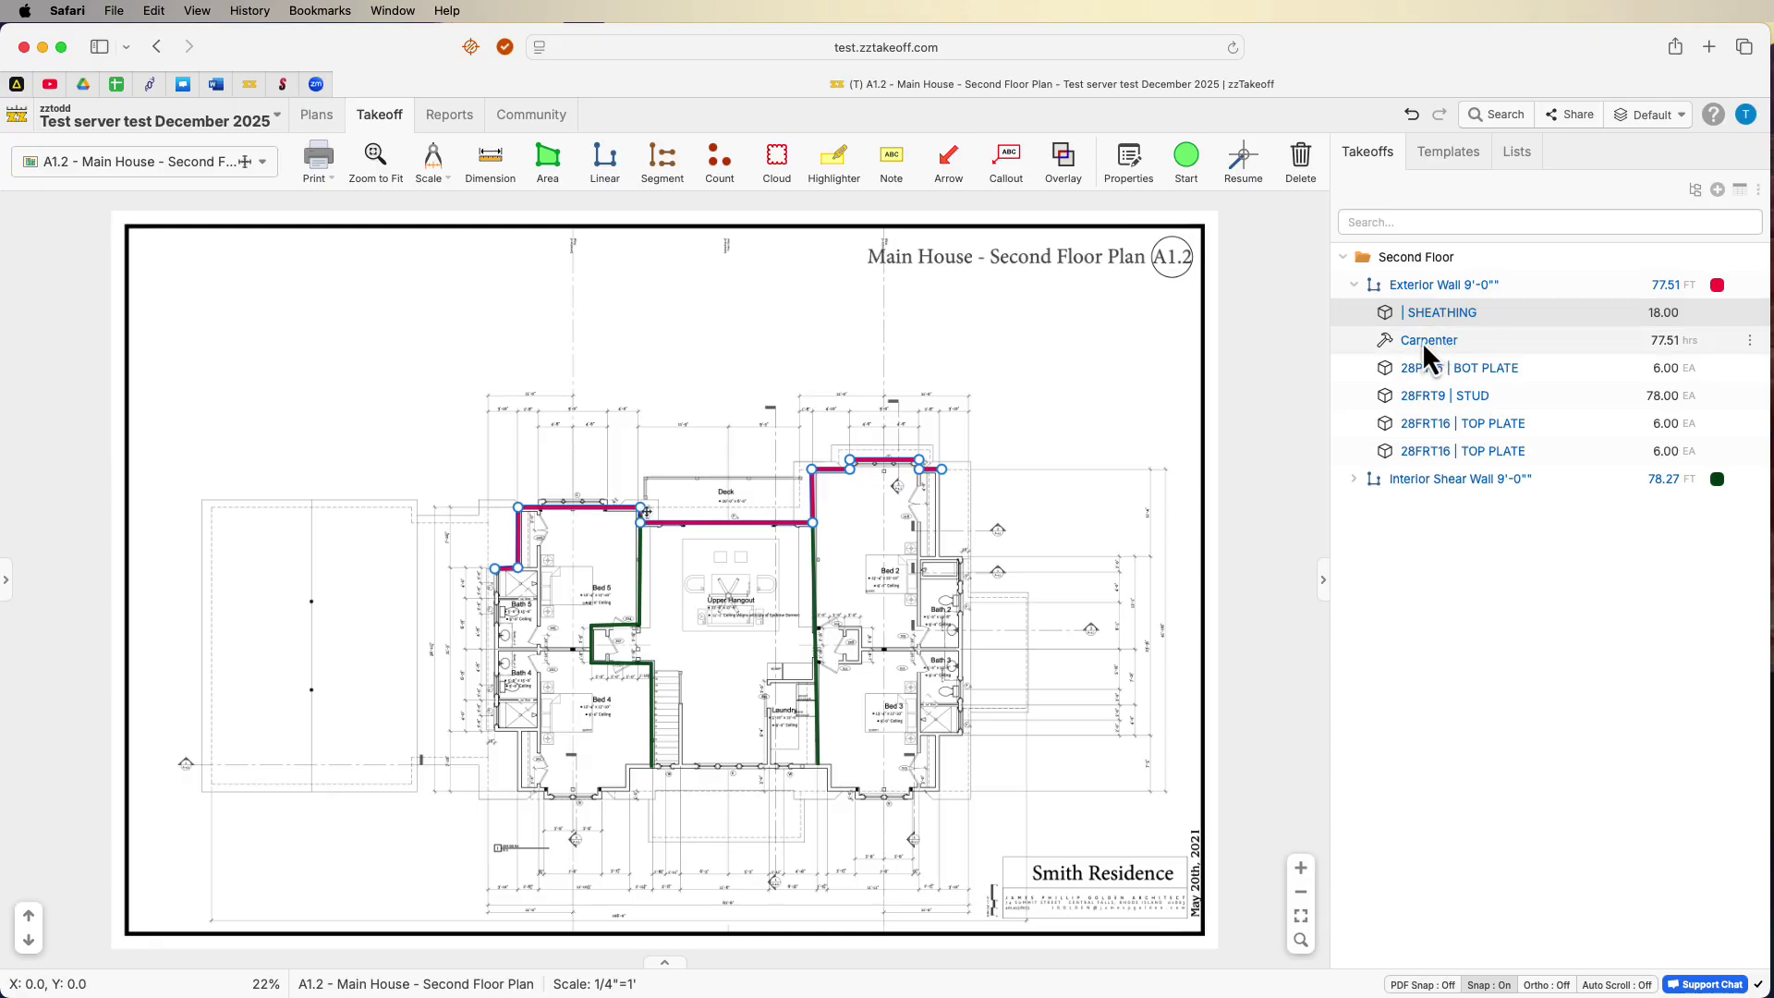
Nest the Carpenter item under SHEATHING and replace its formula with [../Qty].
{"action": "left_click_drag", "start_coordinate": [1423, 342], "coordinate": [1428, 319]}
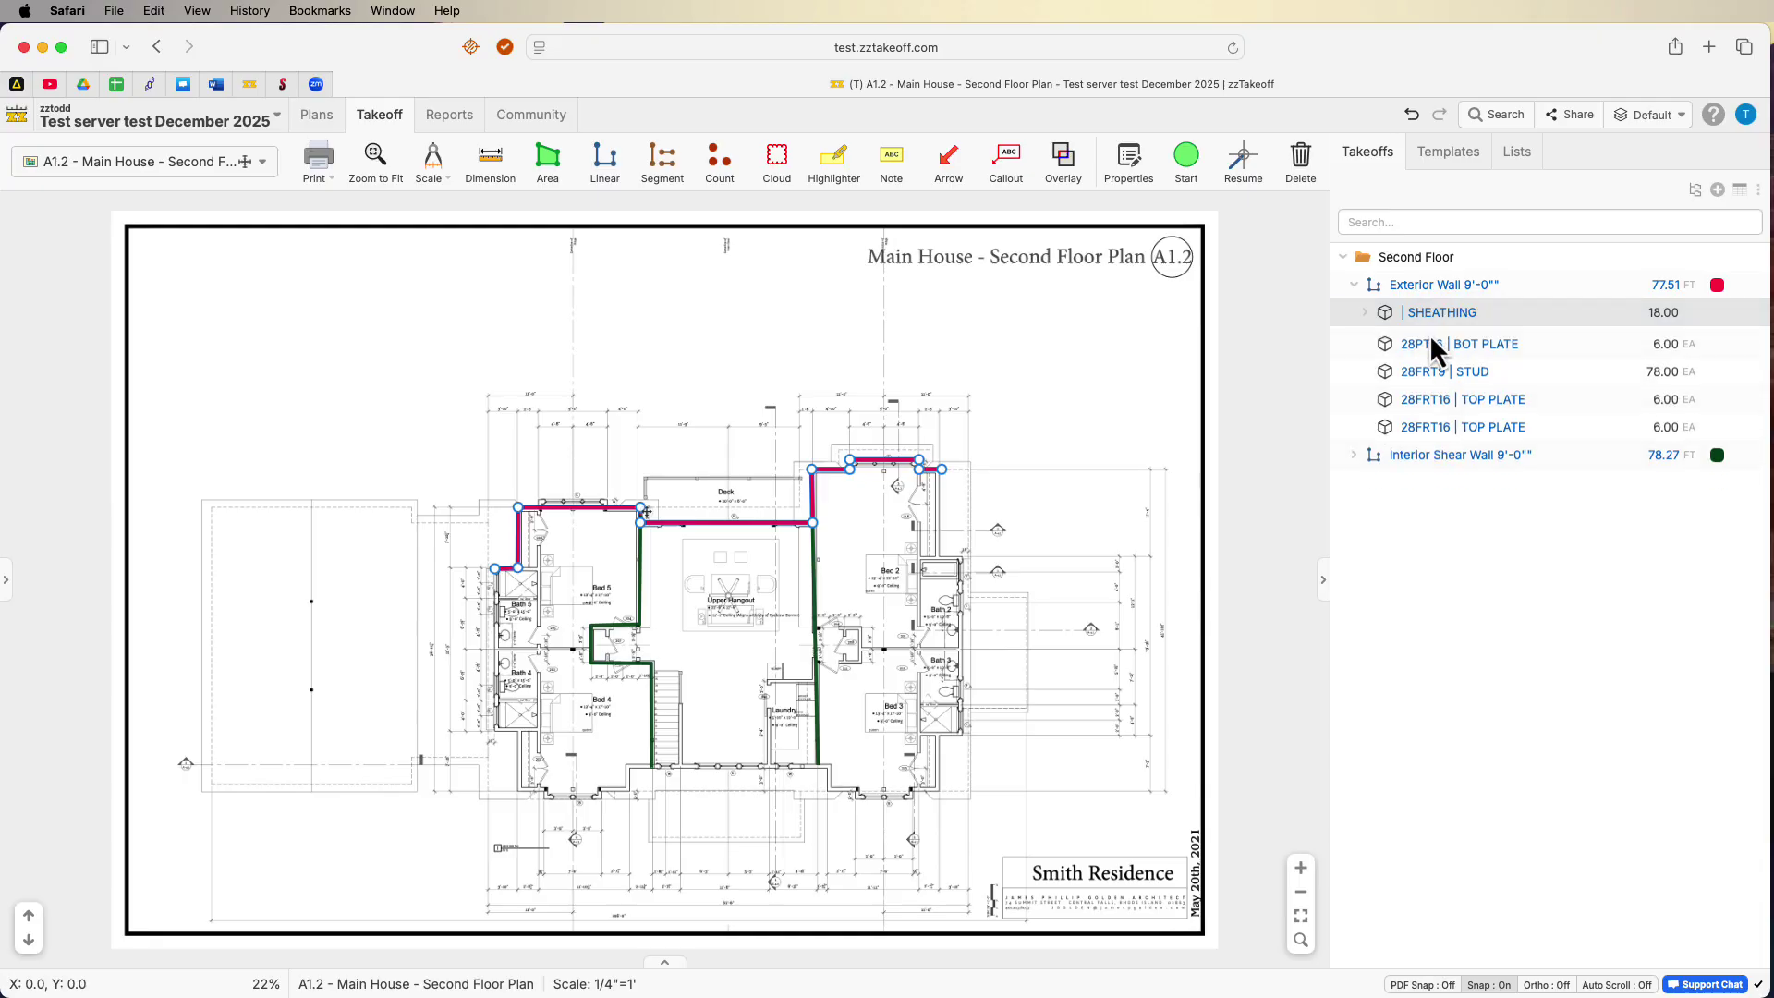
{"action": "left_click", "coordinate": [1430, 313]}
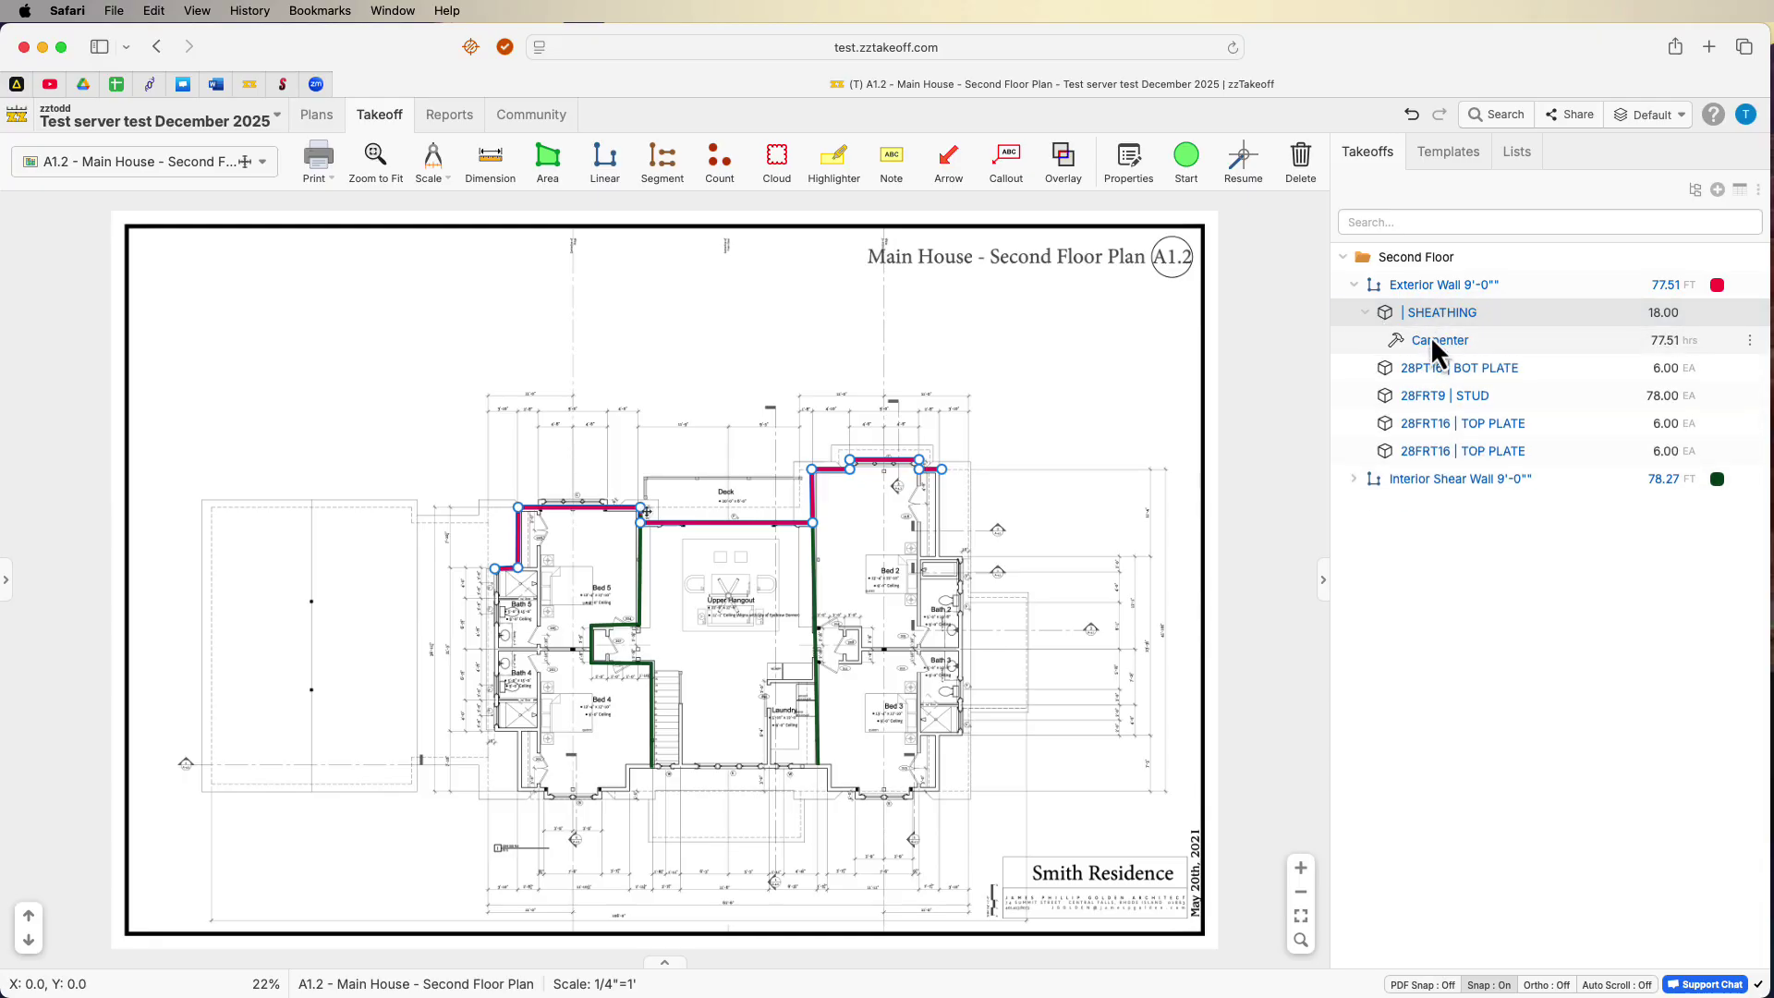
{"action": "double_click", "coordinate": [1427, 340]}
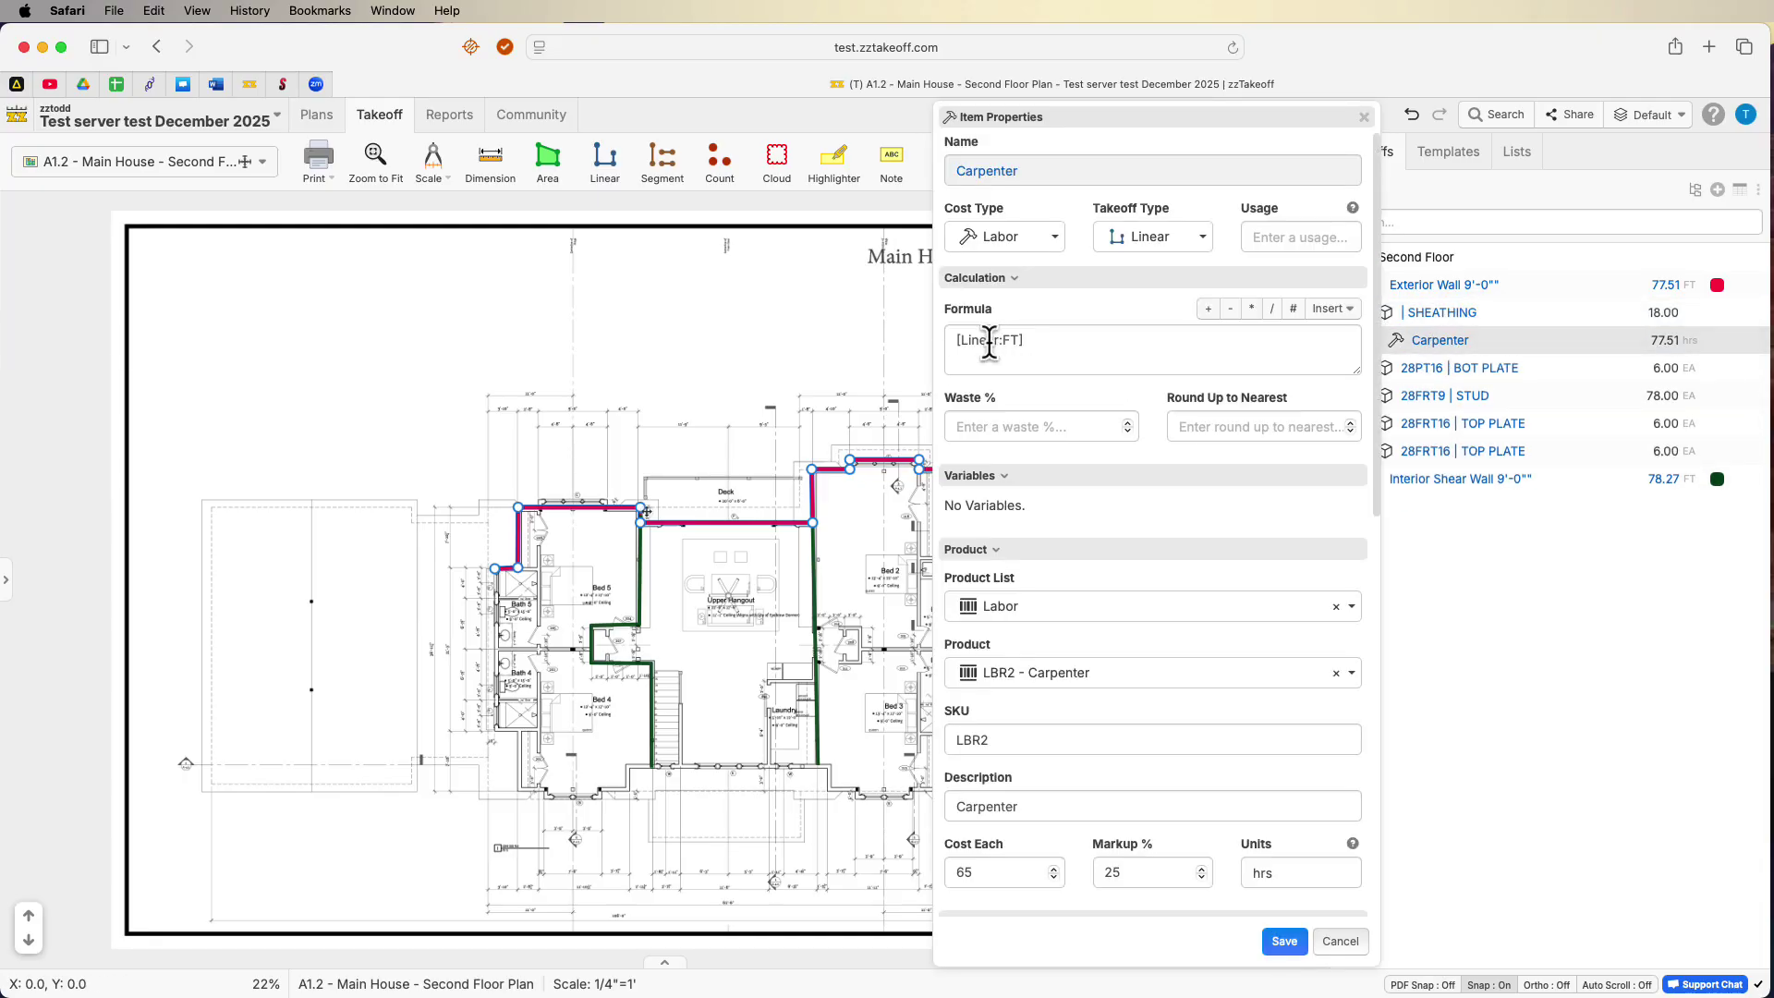
{"action": "left_click_drag", "start_coordinate": [1023, 342], "coordinate": [953, 342]}
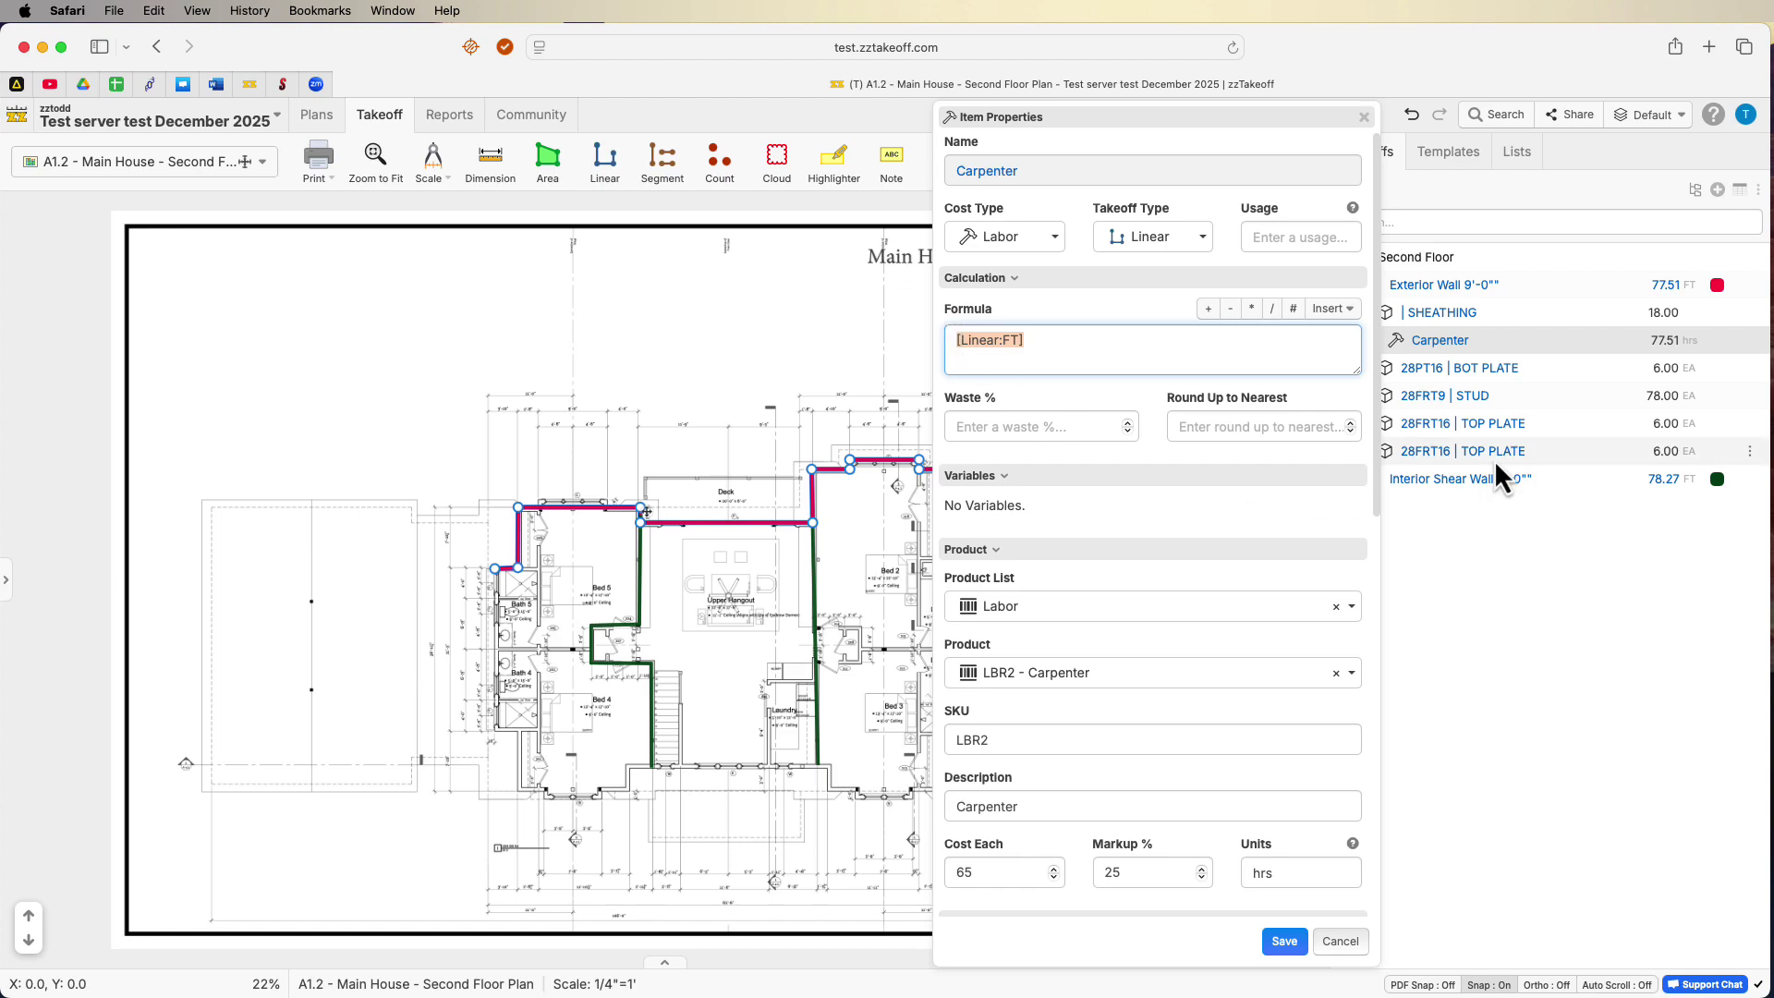
{"action": "key", "text": "BackSpace"}
{"action": "type", "text": "[../Q"}
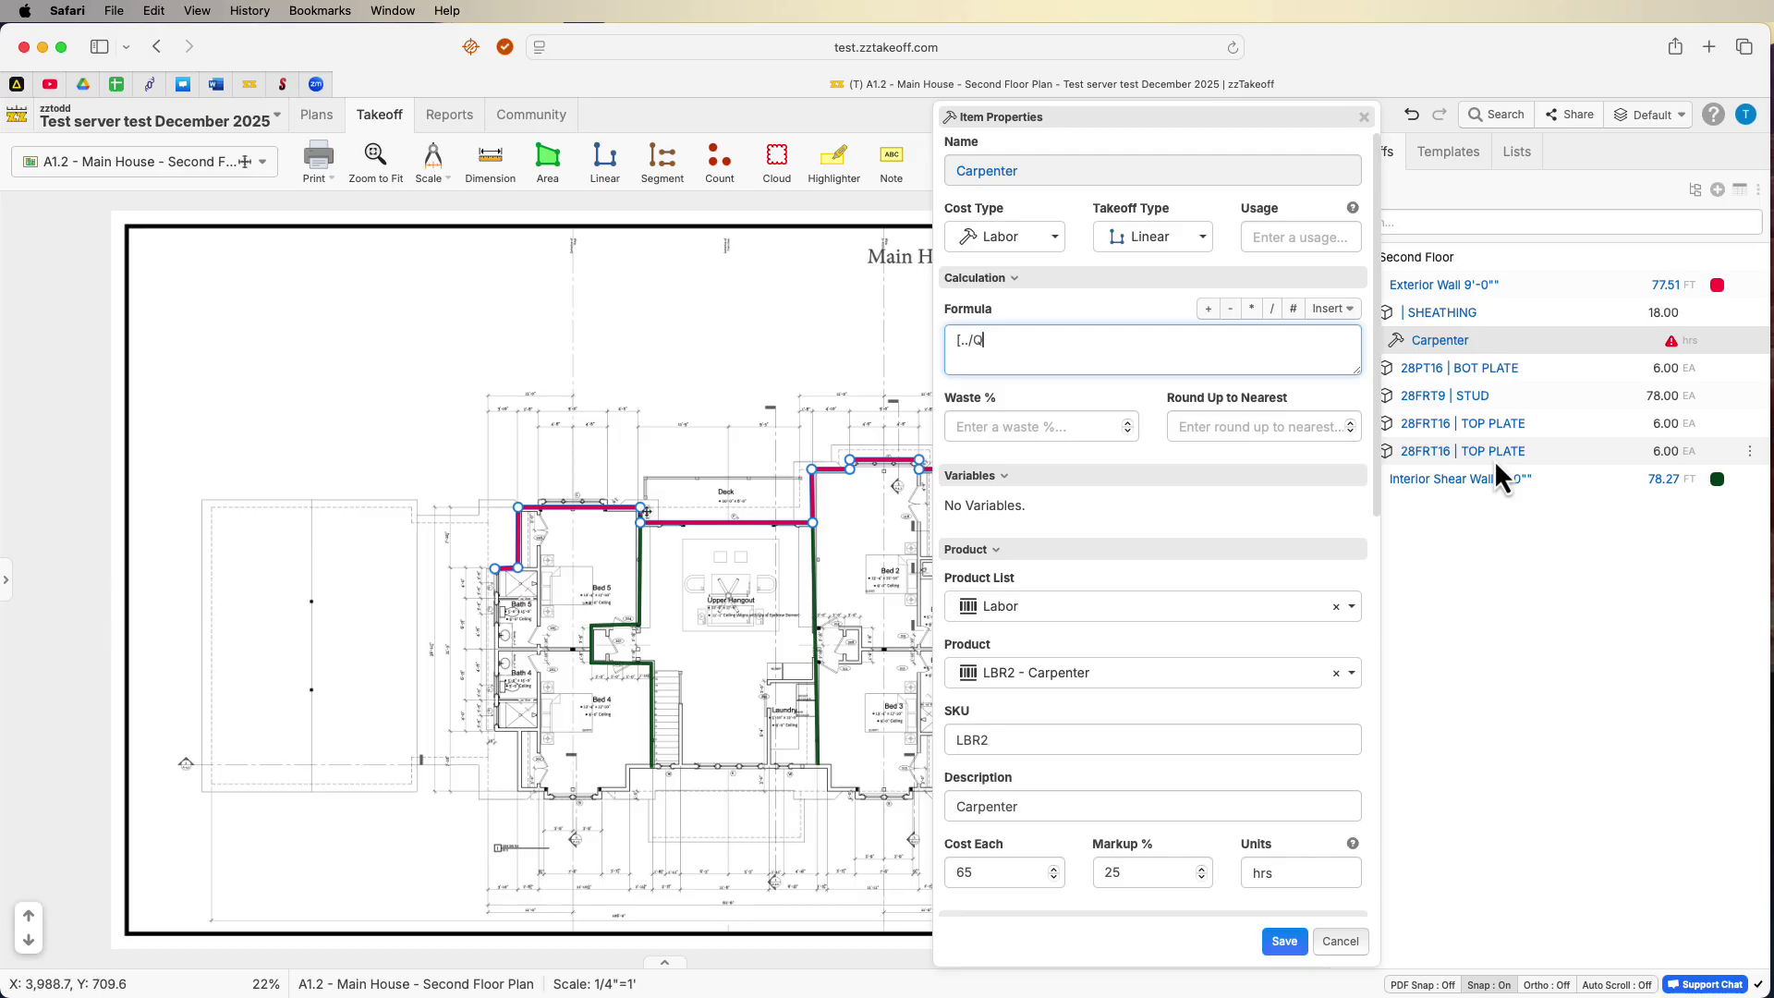
{"action": "type", "text": "ty]"}
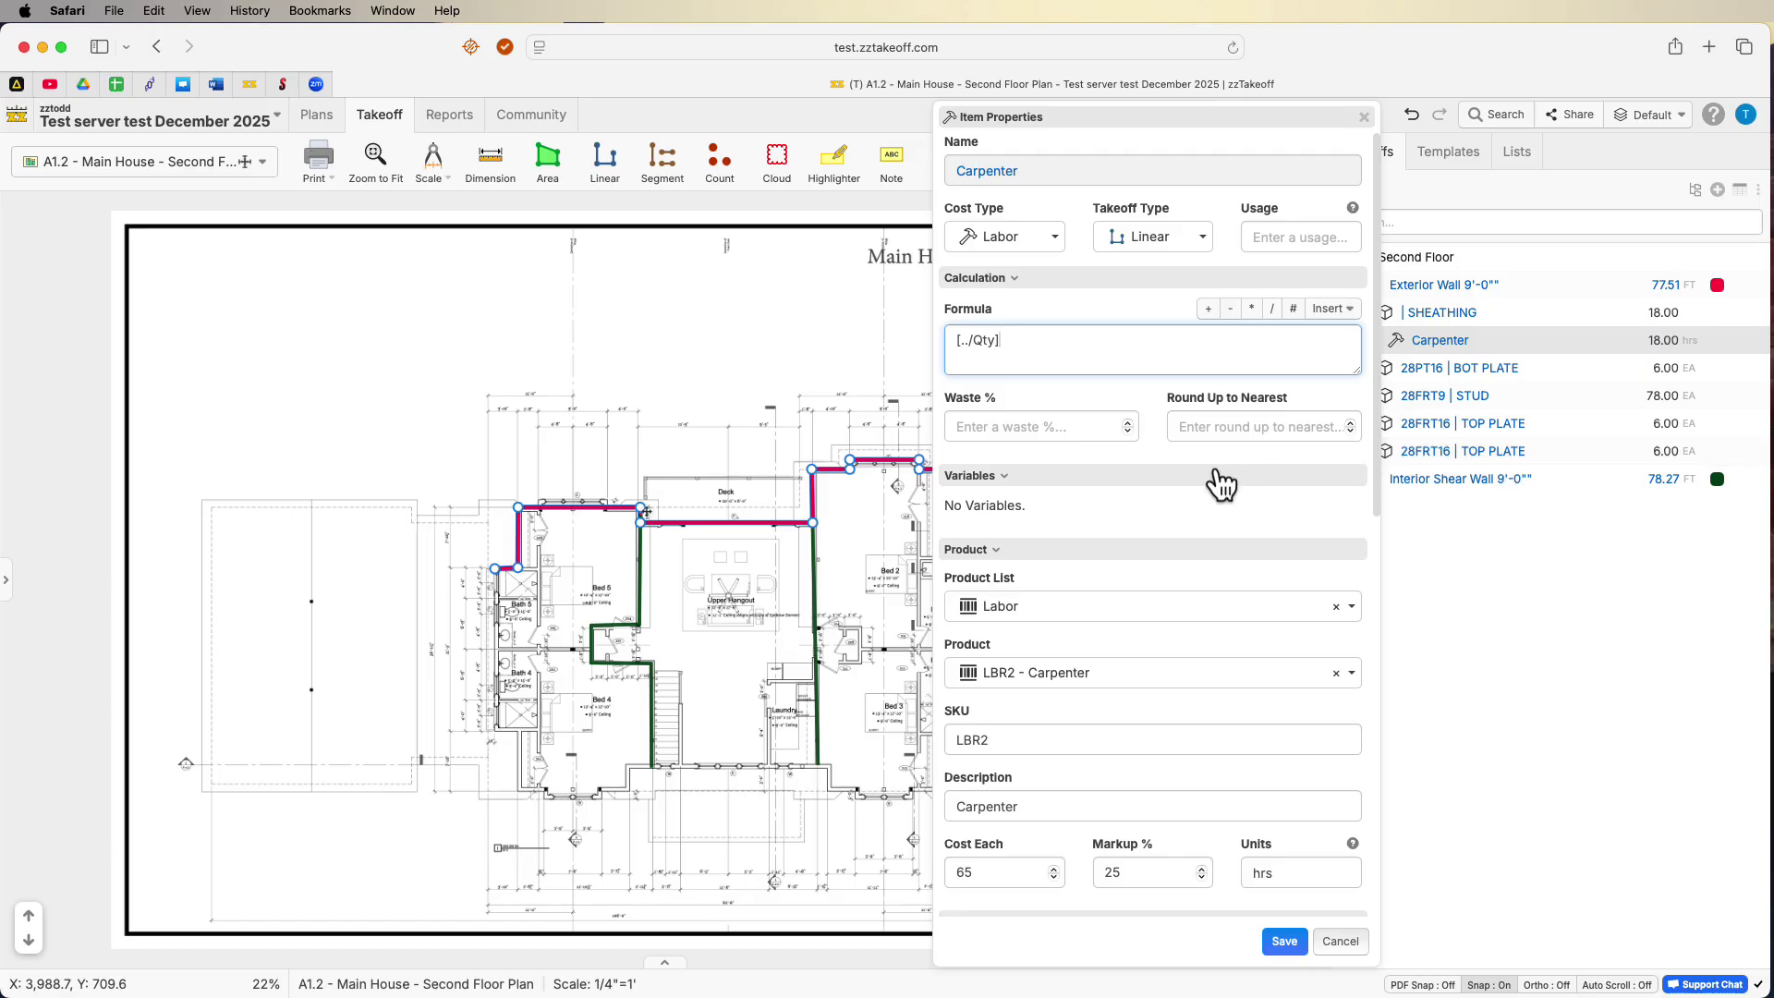
{"action": "left_click", "coordinate": [1091, 576]}
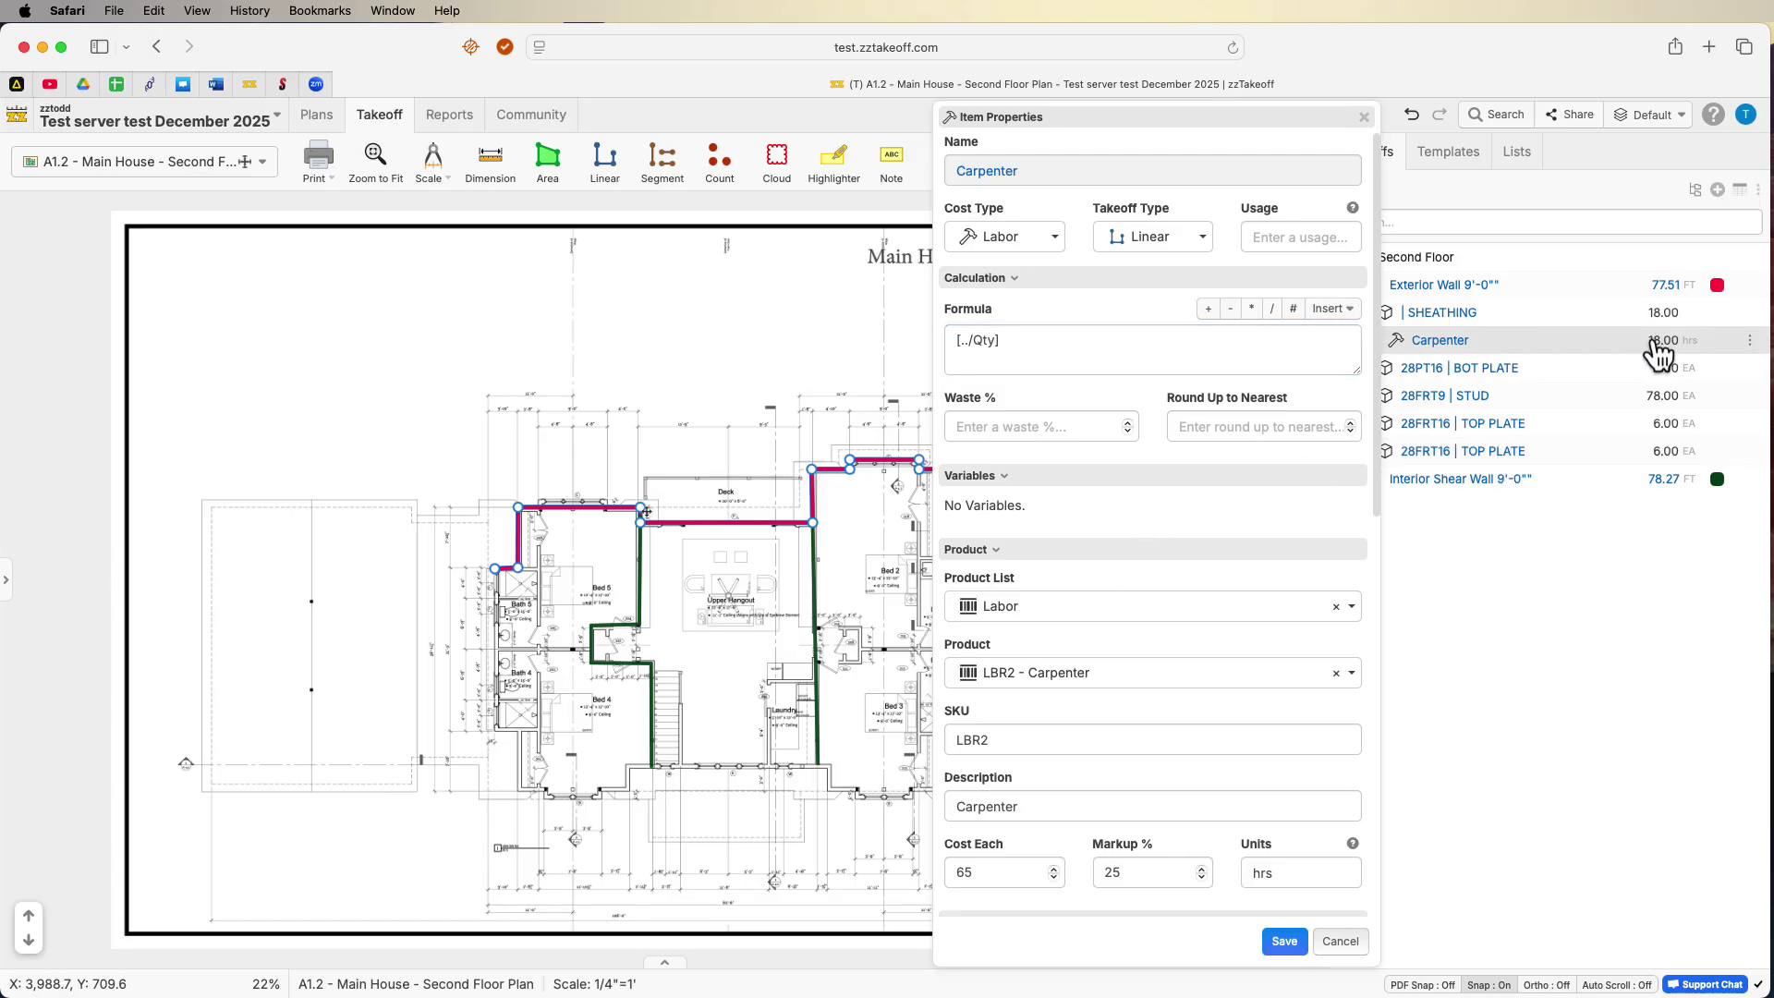
Extend the formula of the Carpenter item under SHEATHING to [../Qty] * [Crew Production Rate].
{"action": "left_click", "coordinate": [1048, 348]}
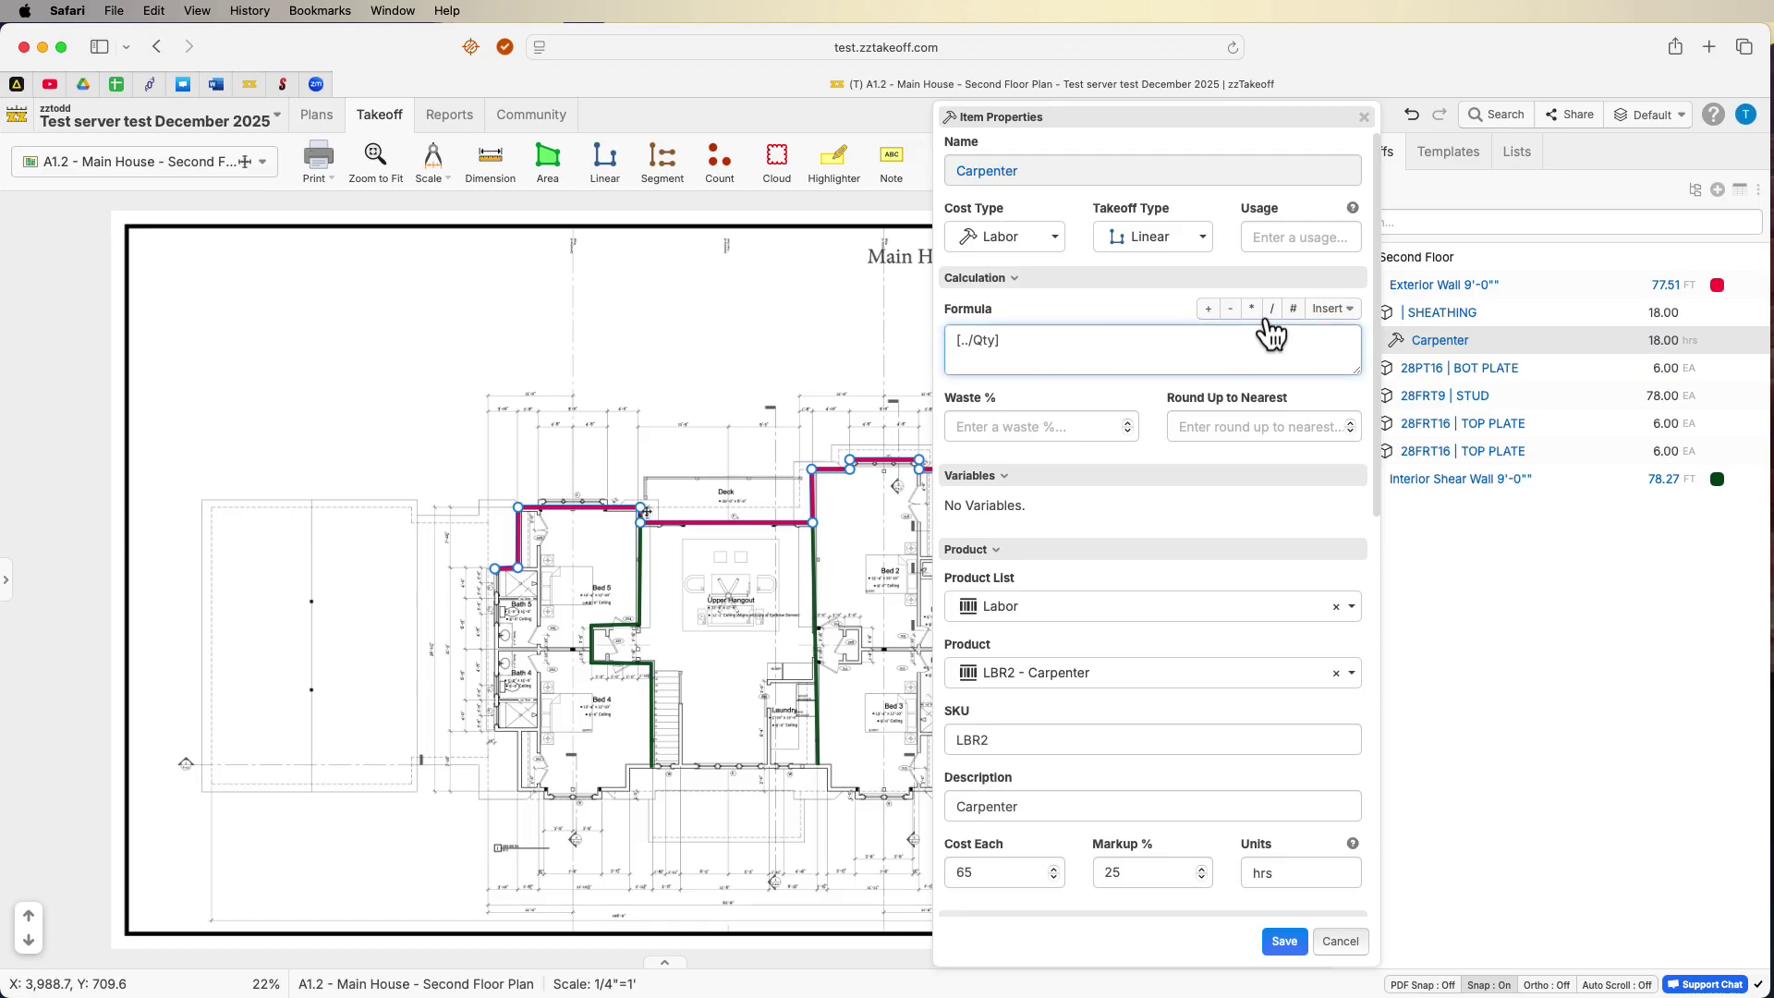
{"action": "left_click", "coordinate": [1269, 316]}
{"action": "left_click_drag", "start_coordinate": [1003, 340], "coordinate": [1034, 345]}
{"action": "left_click", "coordinate": [1252, 312]}
{"action": "left_click", "coordinate": [1344, 312]}
{"action": "mouse_move", "coordinate": [1359, 571]}
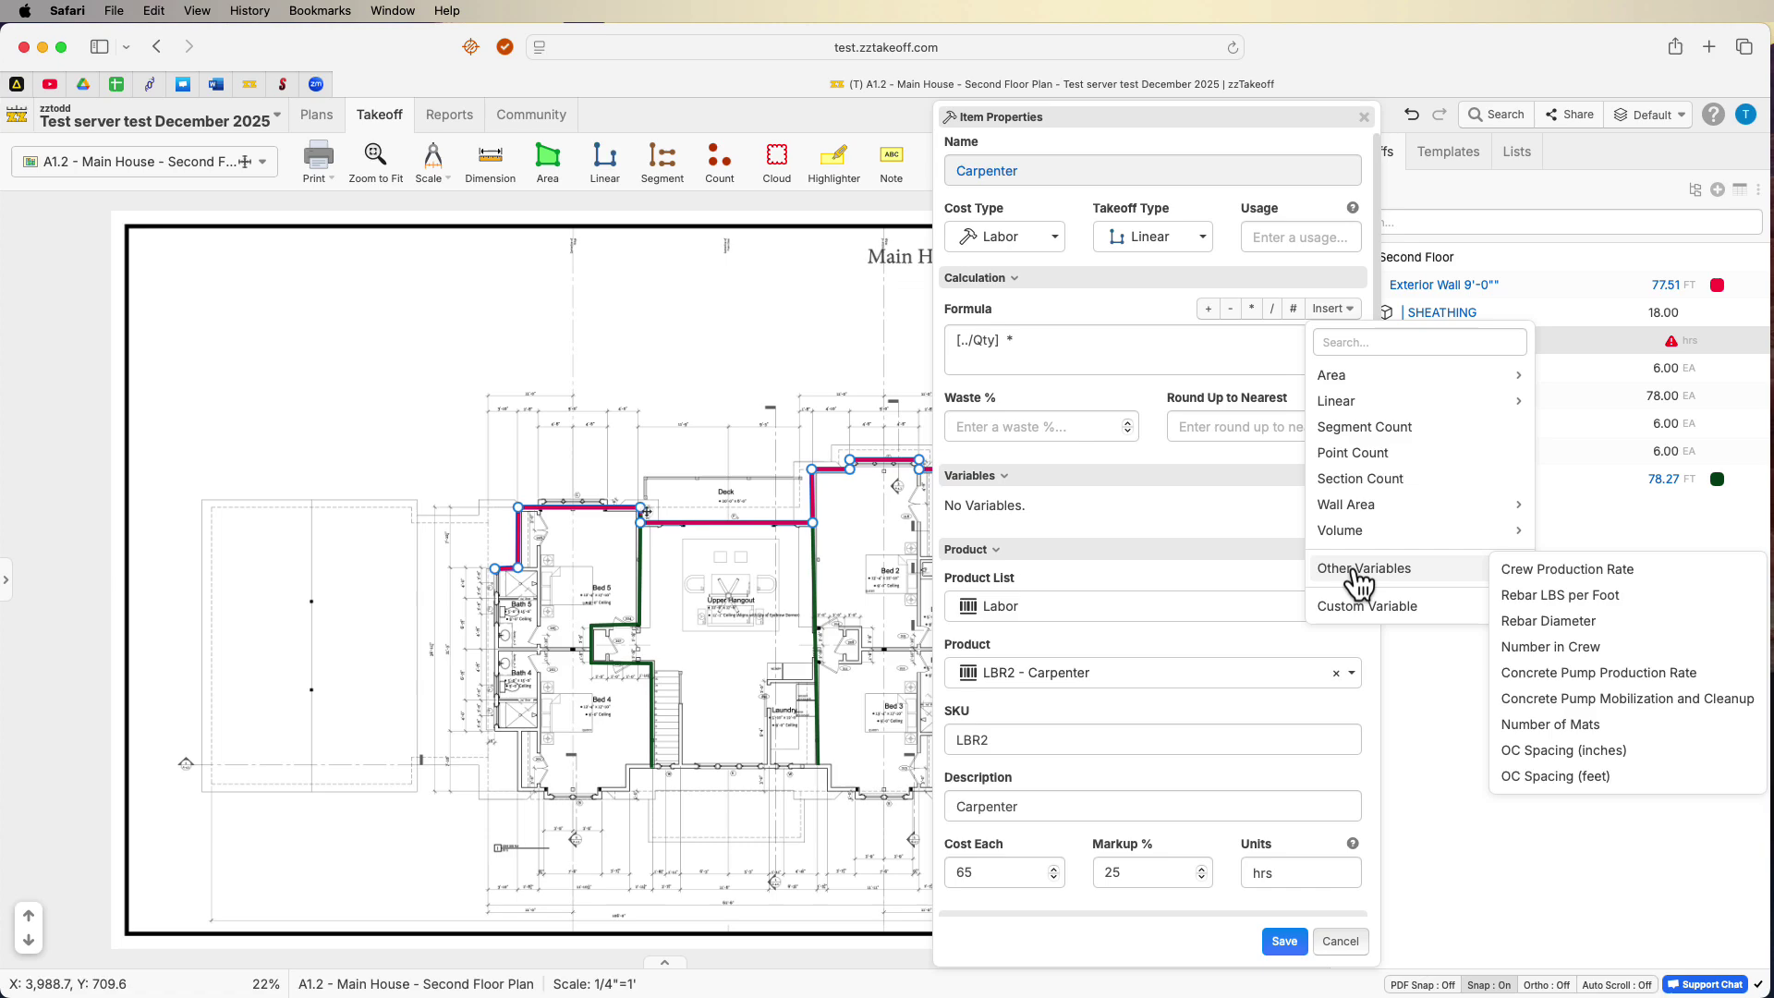
{"action": "left_click", "coordinate": [1548, 573]}
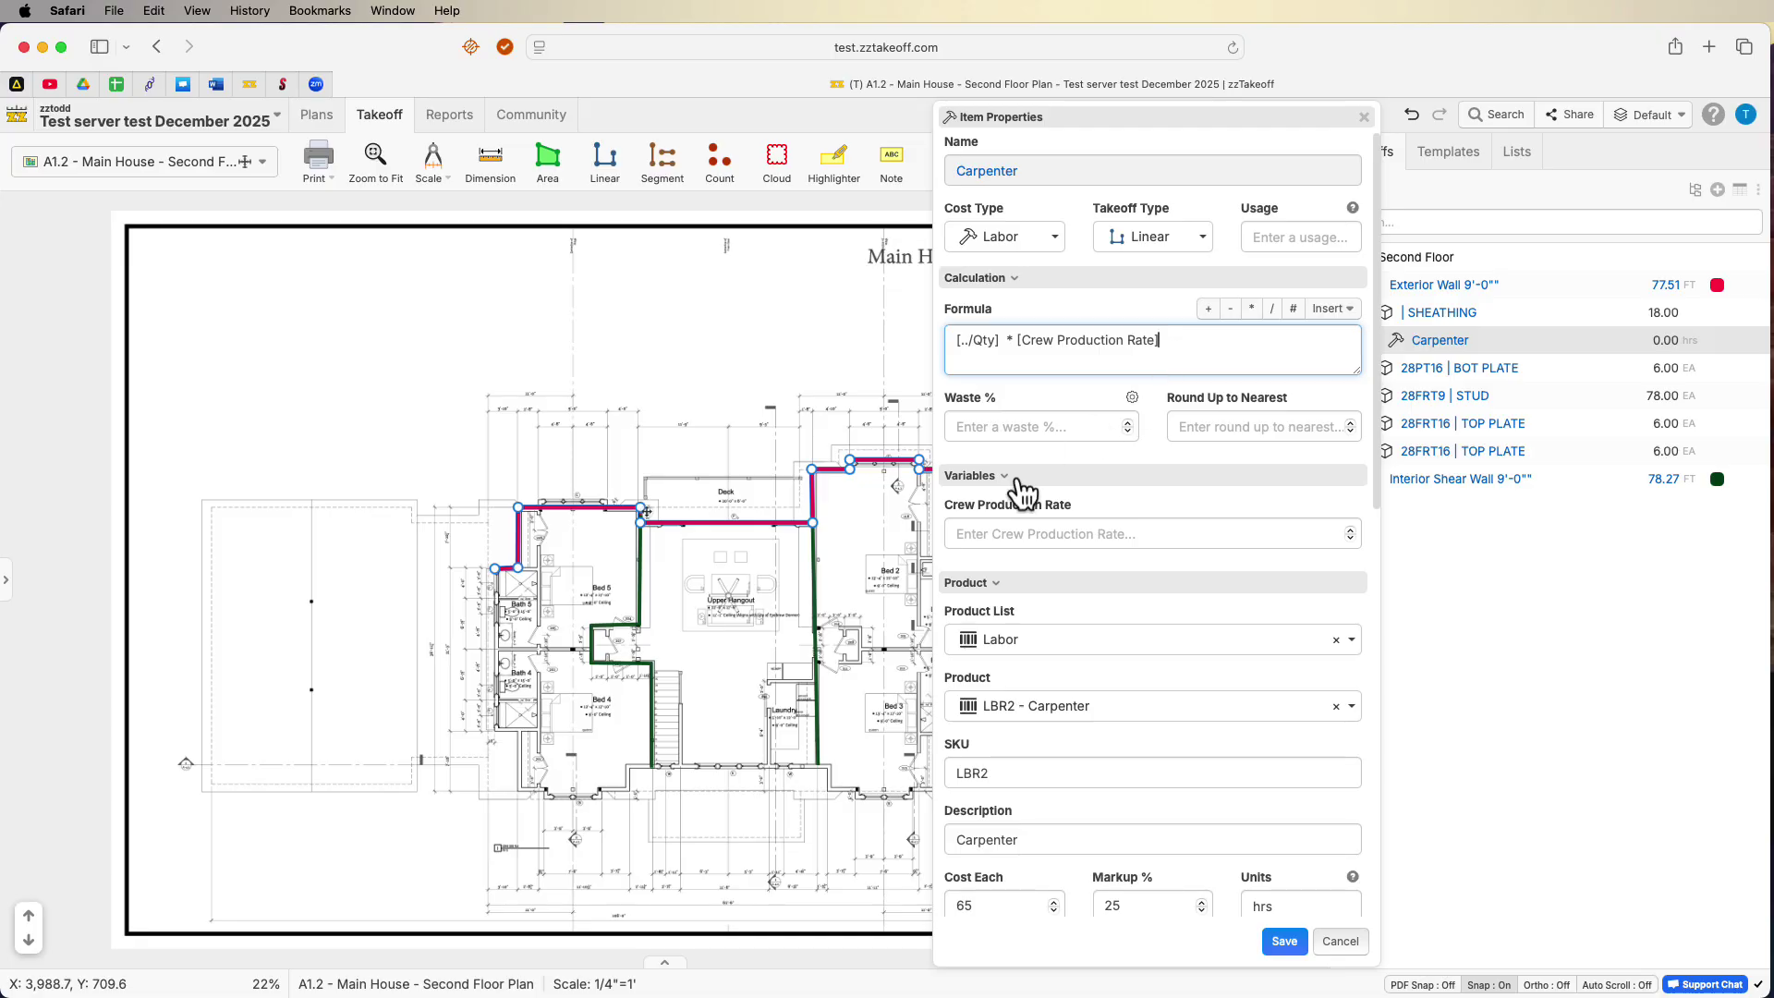
Set the Crew Production Rate of the Carpenter item under SHEATHING to .75 and save the item.
{"action": "left_click", "coordinate": [977, 533]}
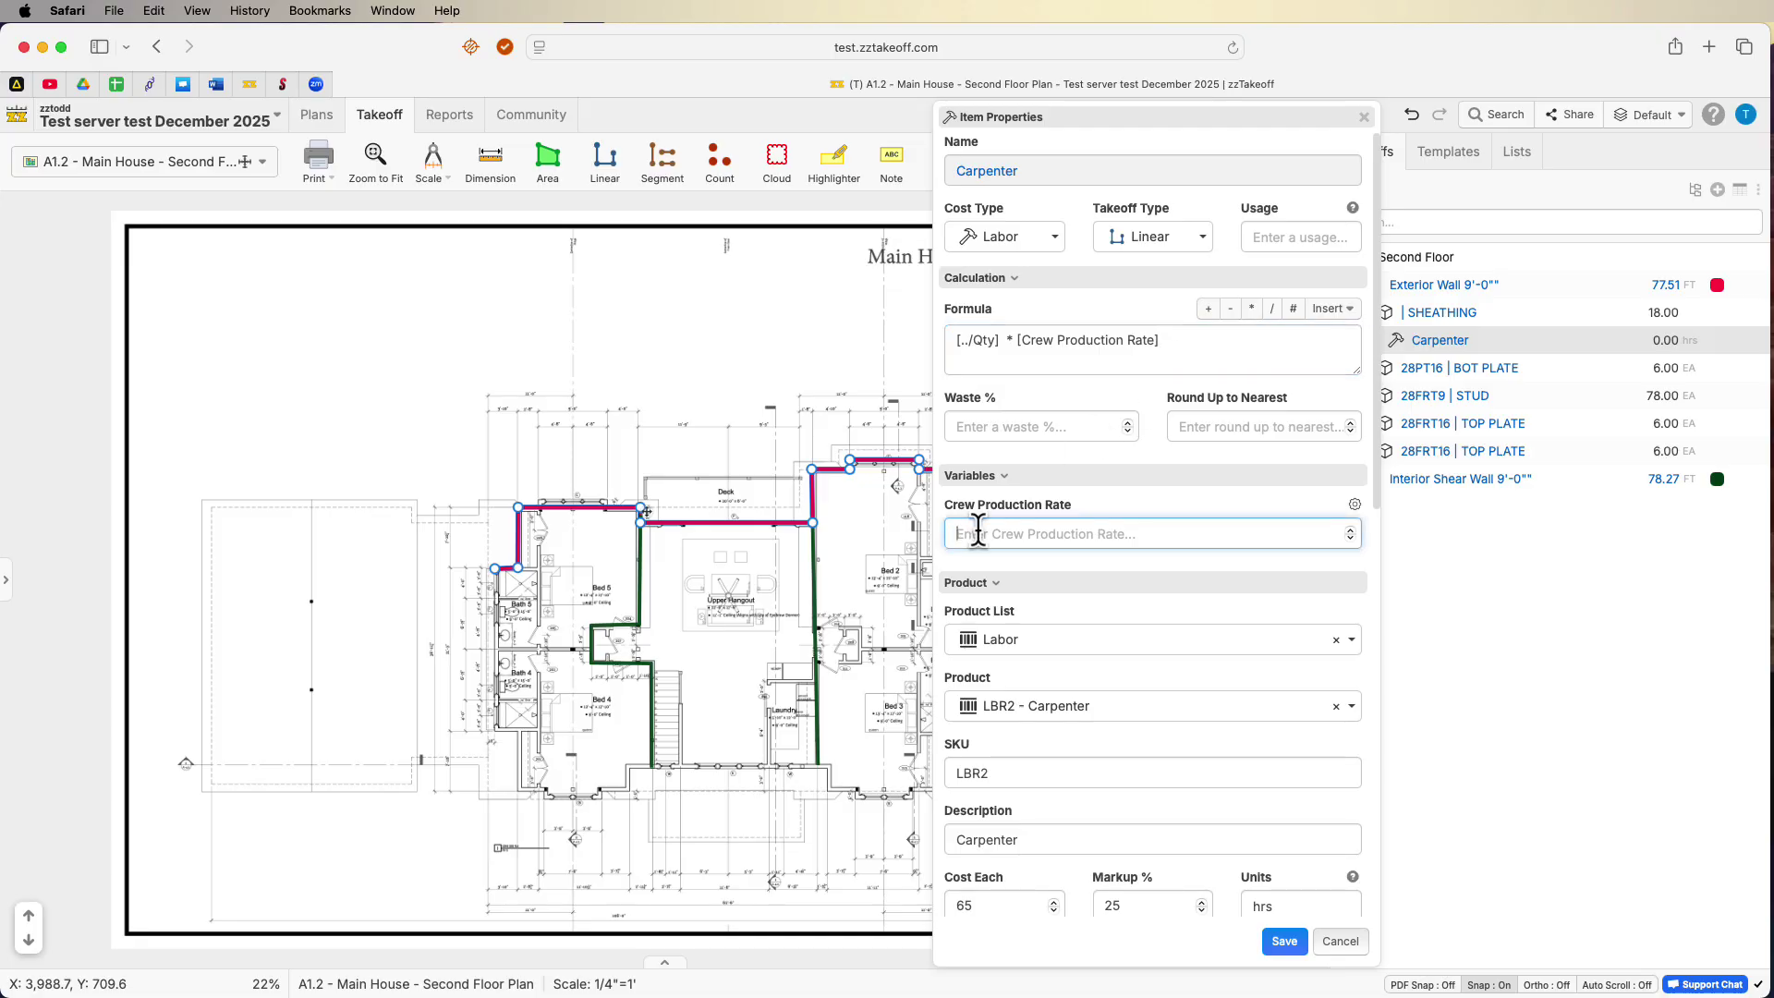
{"action": "type", "text": "1"}
{"action": "key", "text": "BackSpace"}
{"action": "type", "text": ".75"}
{"action": "left_click", "coordinate": [1284, 942]}
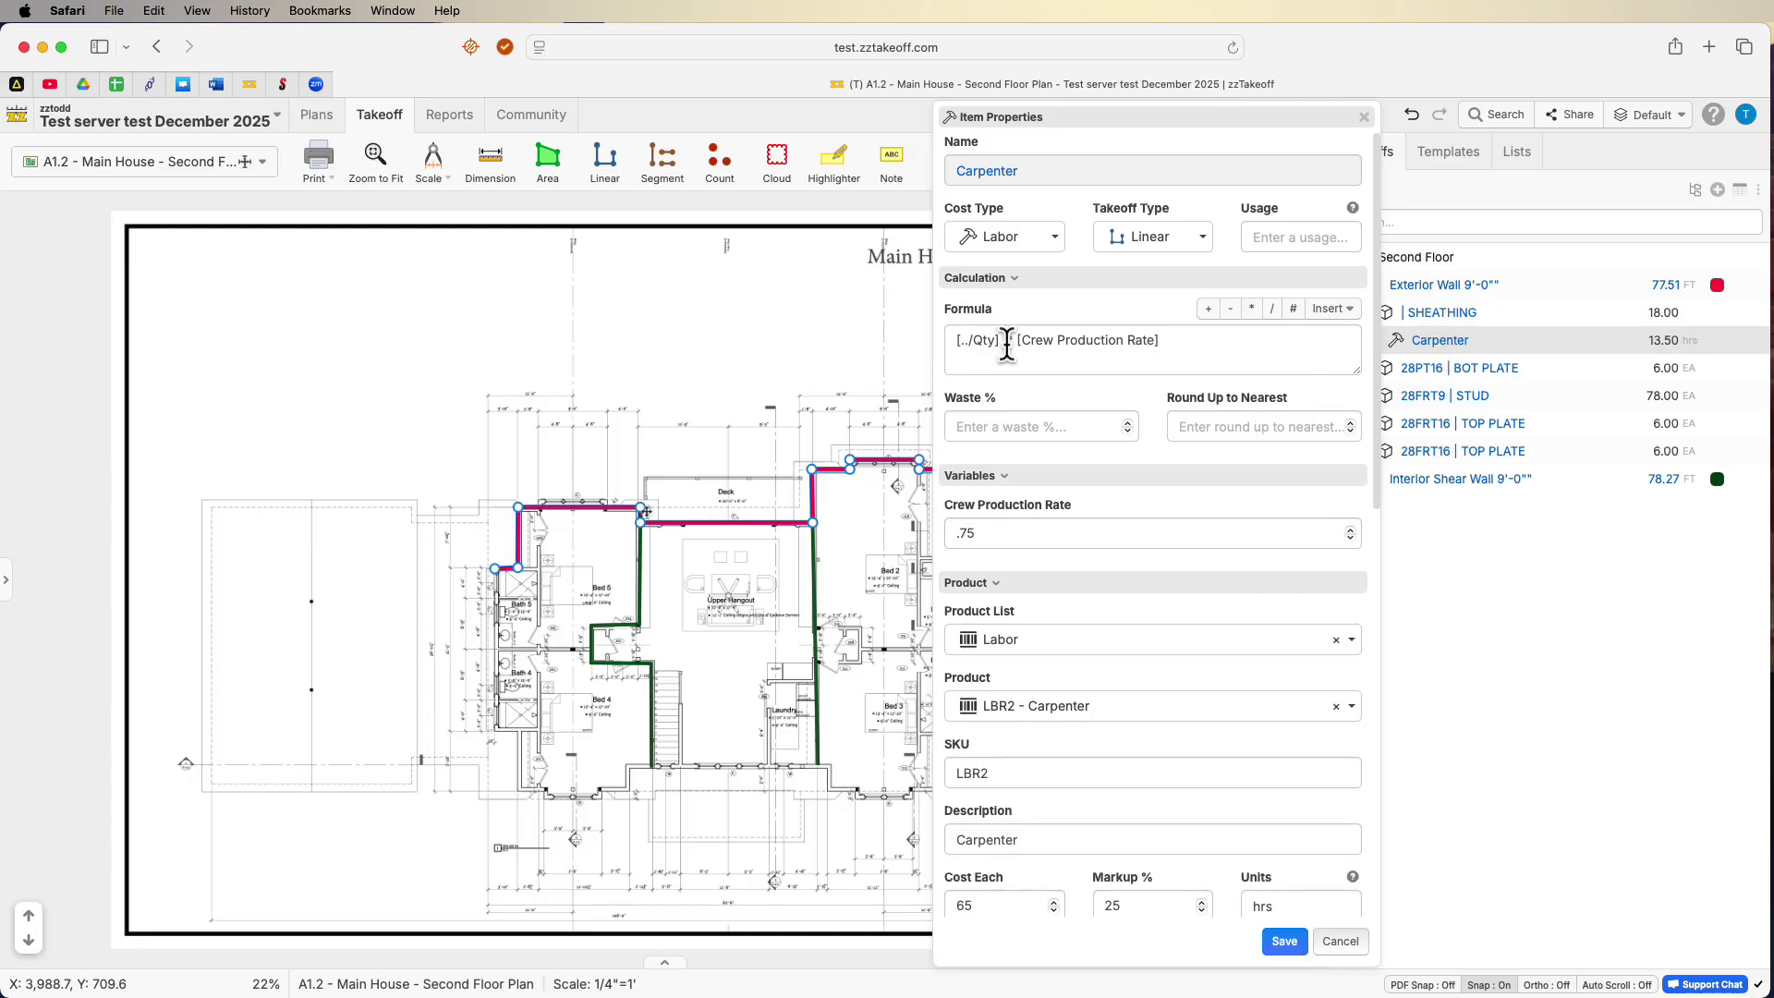
{"action": "left_click", "coordinate": [1286, 942]}
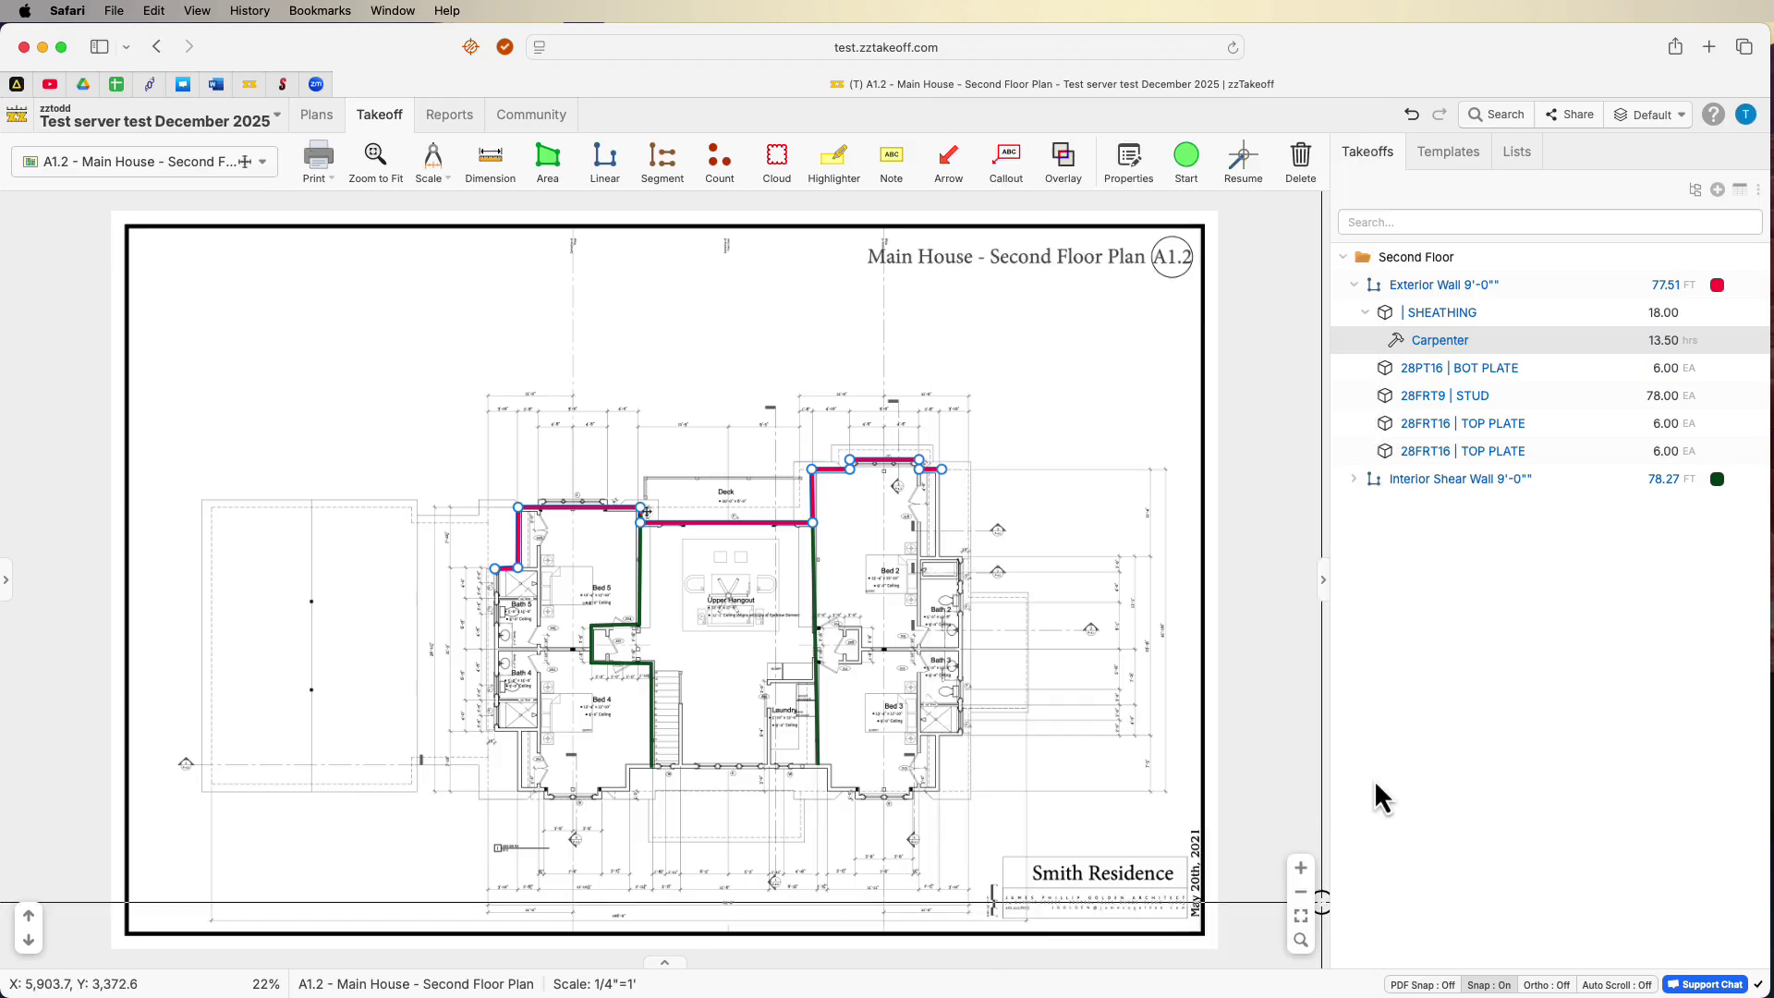
Copy the Carpenter item from SHEATHING, paste it at the 28PT16 BOT PLATE item and check the copy's properties.
{"action": "right_click", "coordinate": [1434, 341]}
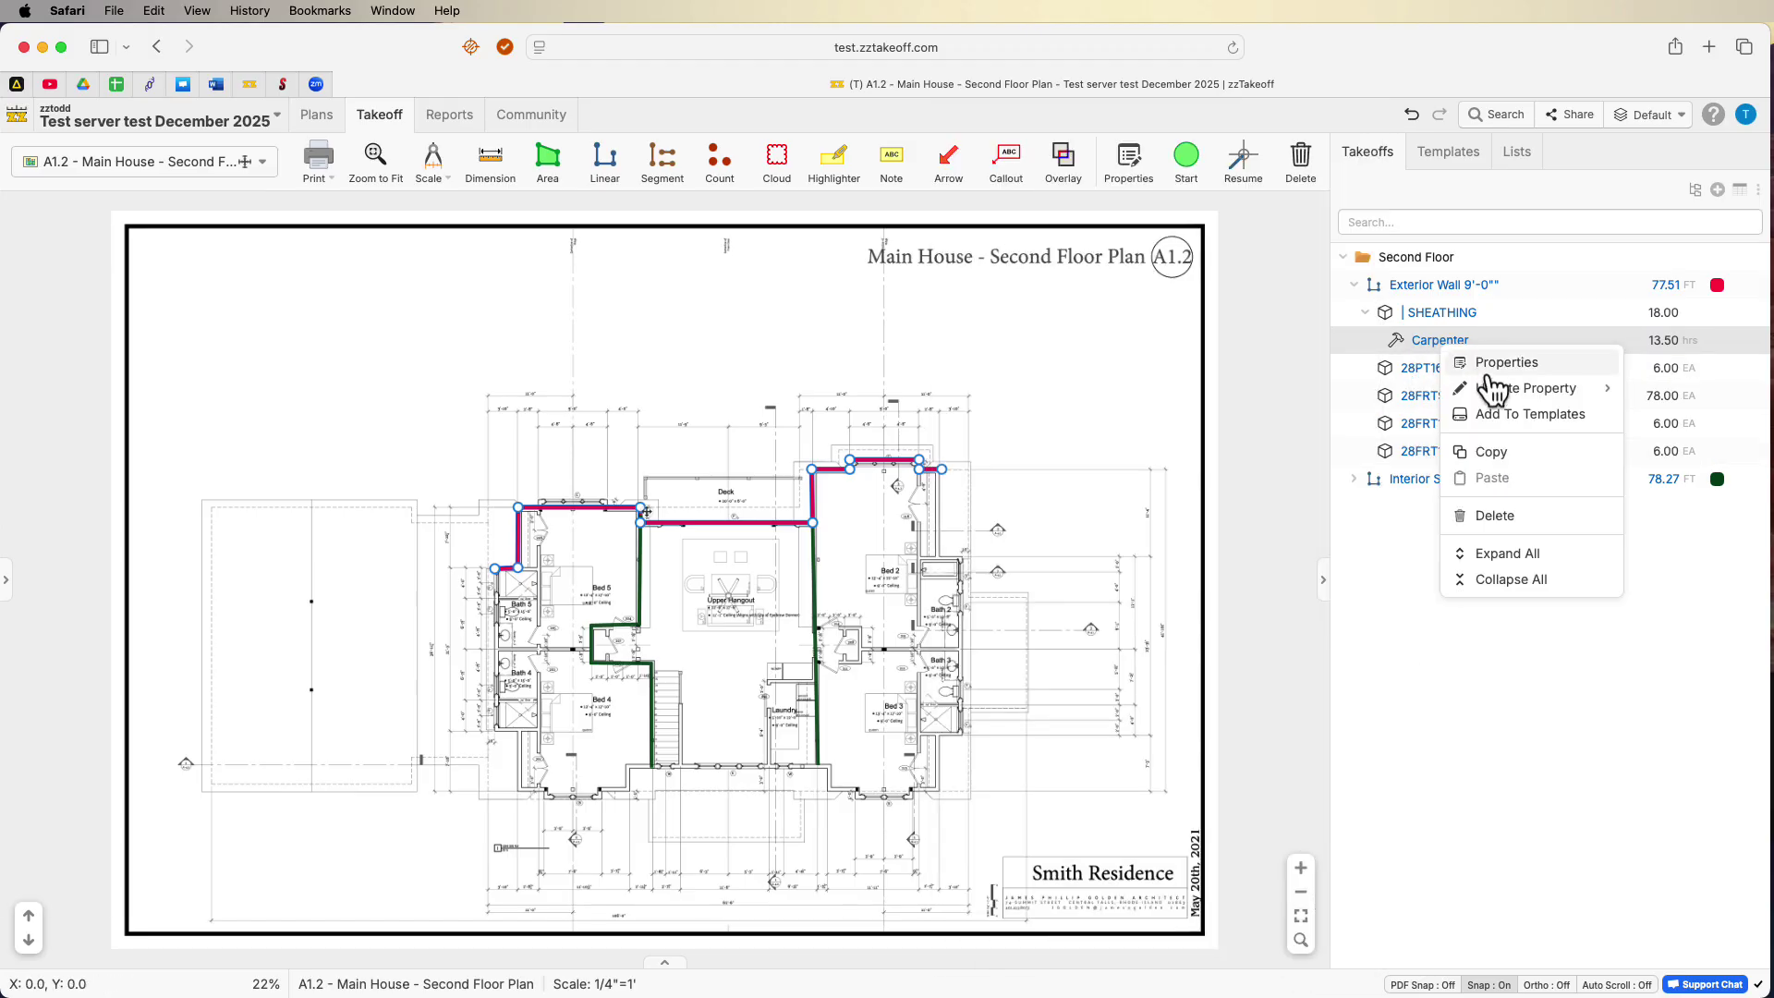
{"action": "left_click", "coordinate": [1505, 450]}
{"action": "right_click", "coordinate": [1471, 371]}
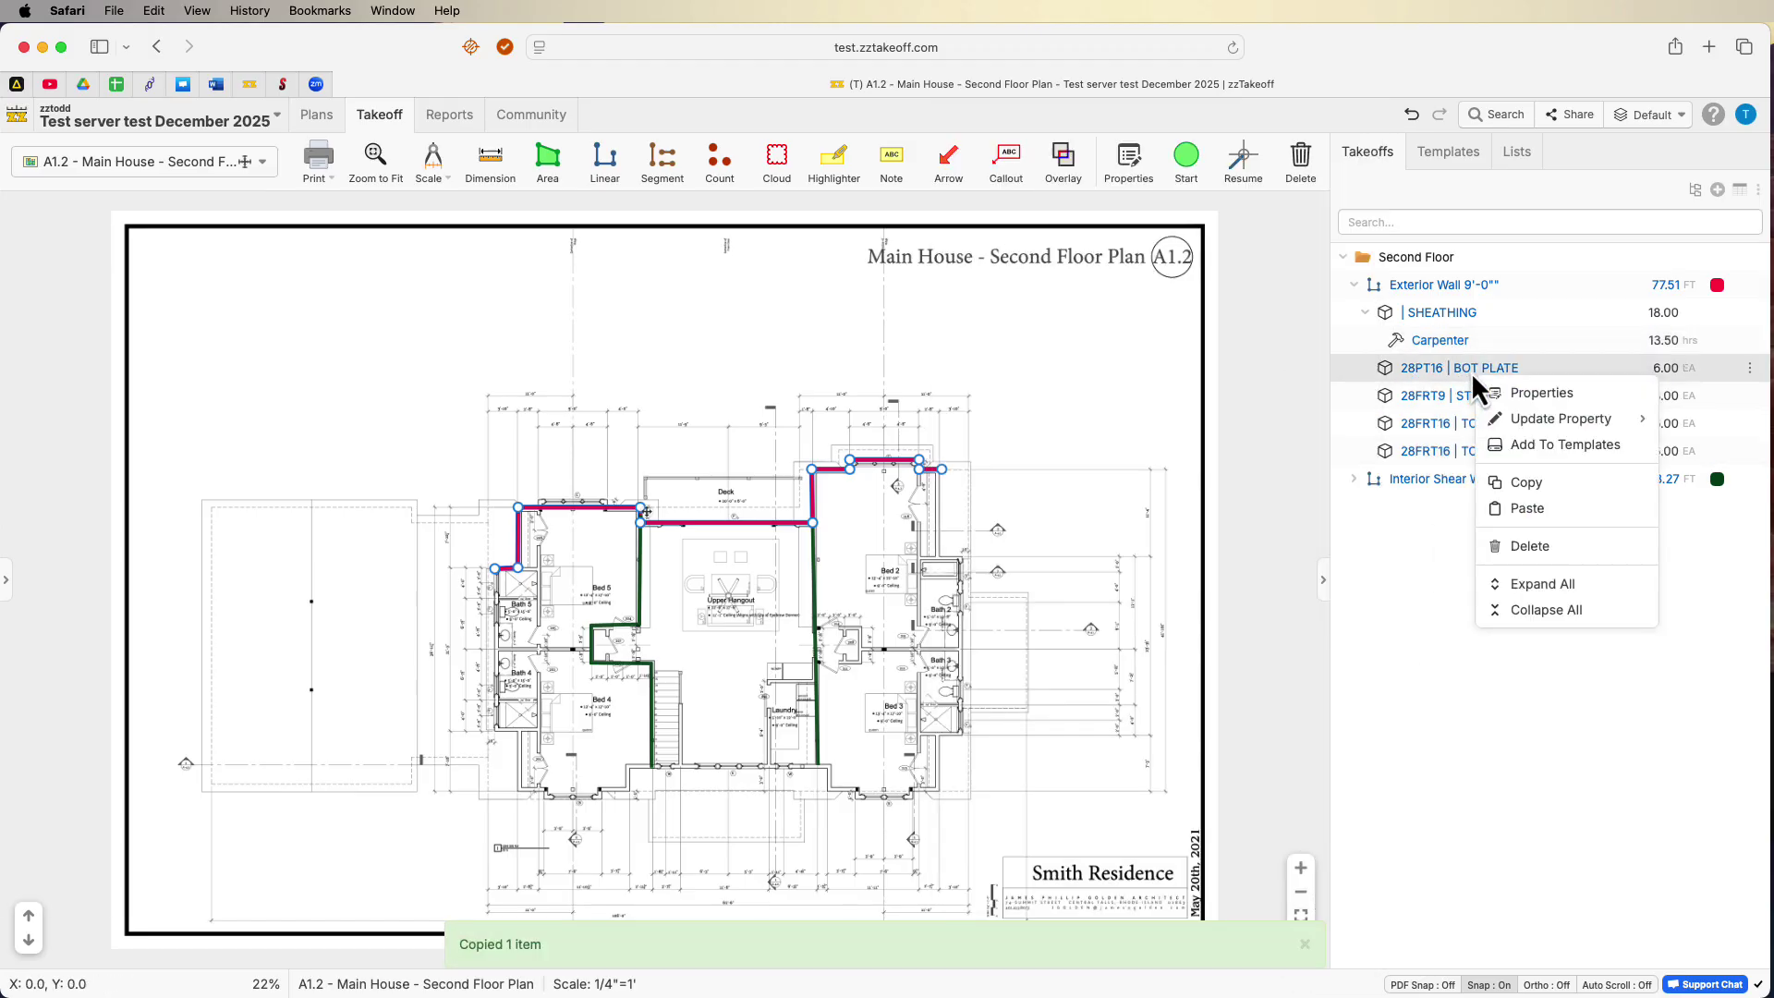
{"action": "left_click", "coordinate": [1529, 510]}
{"action": "double_click", "coordinate": [1432, 398]}
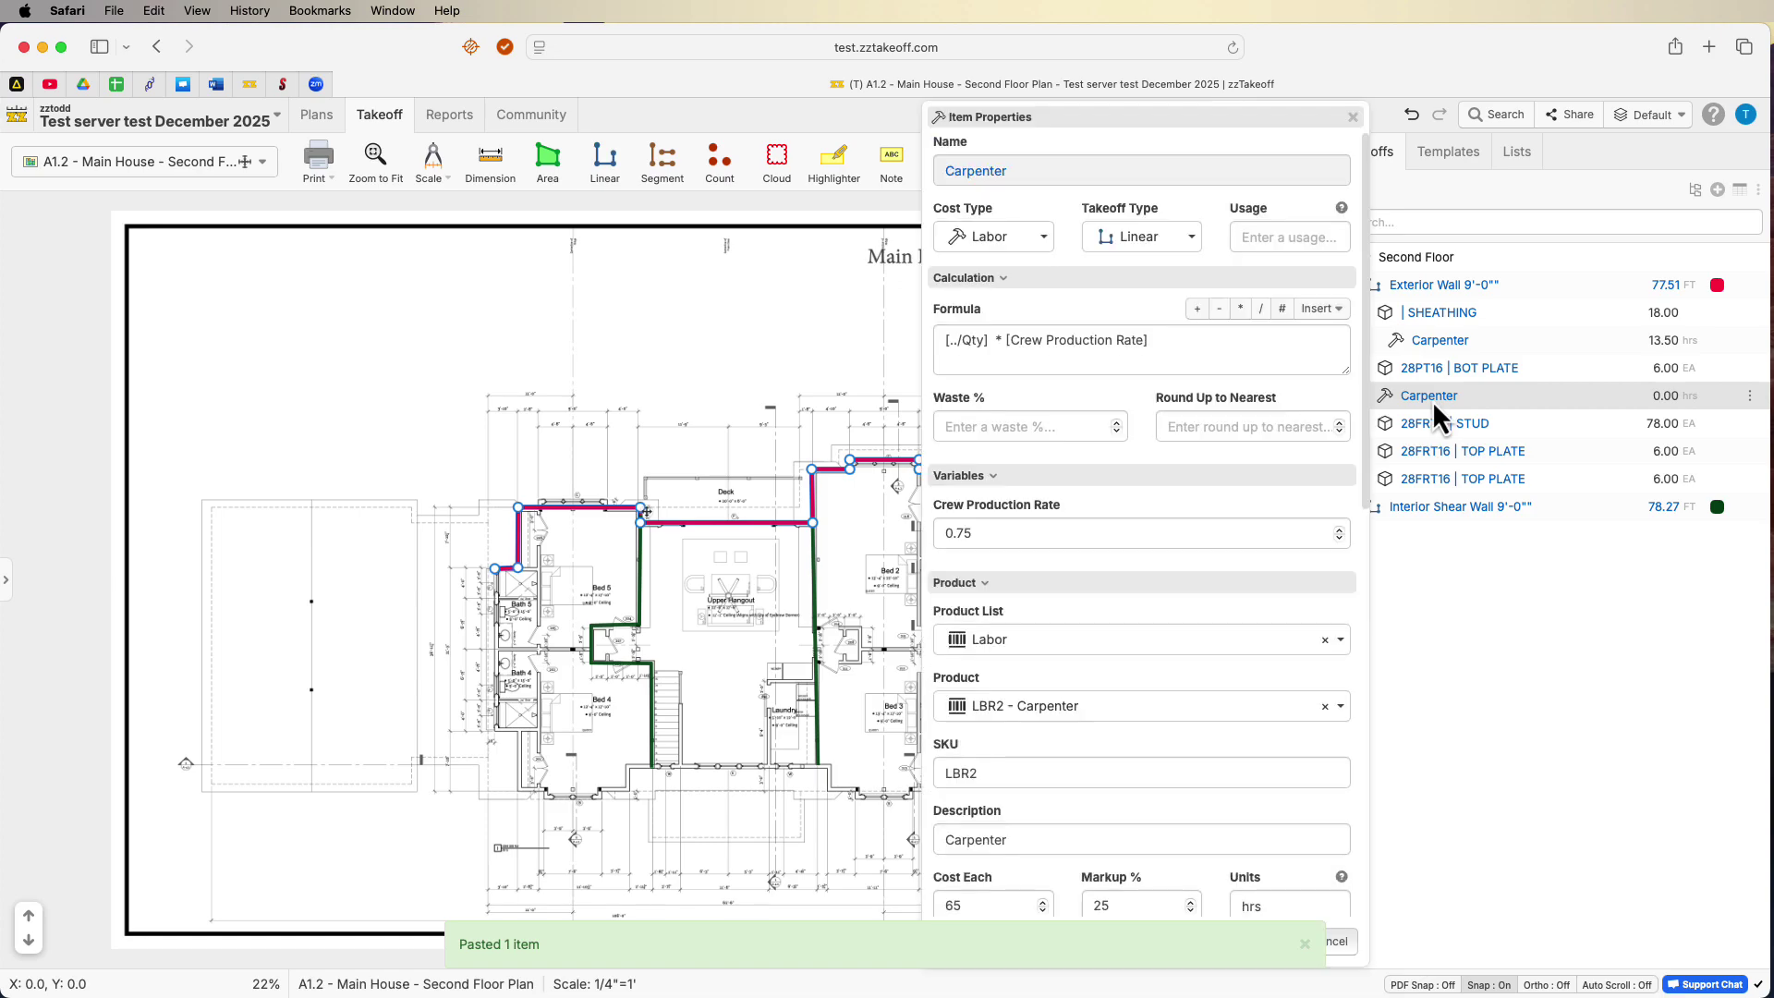
{"action": "left_click", "coordinate": [1352, 117]}
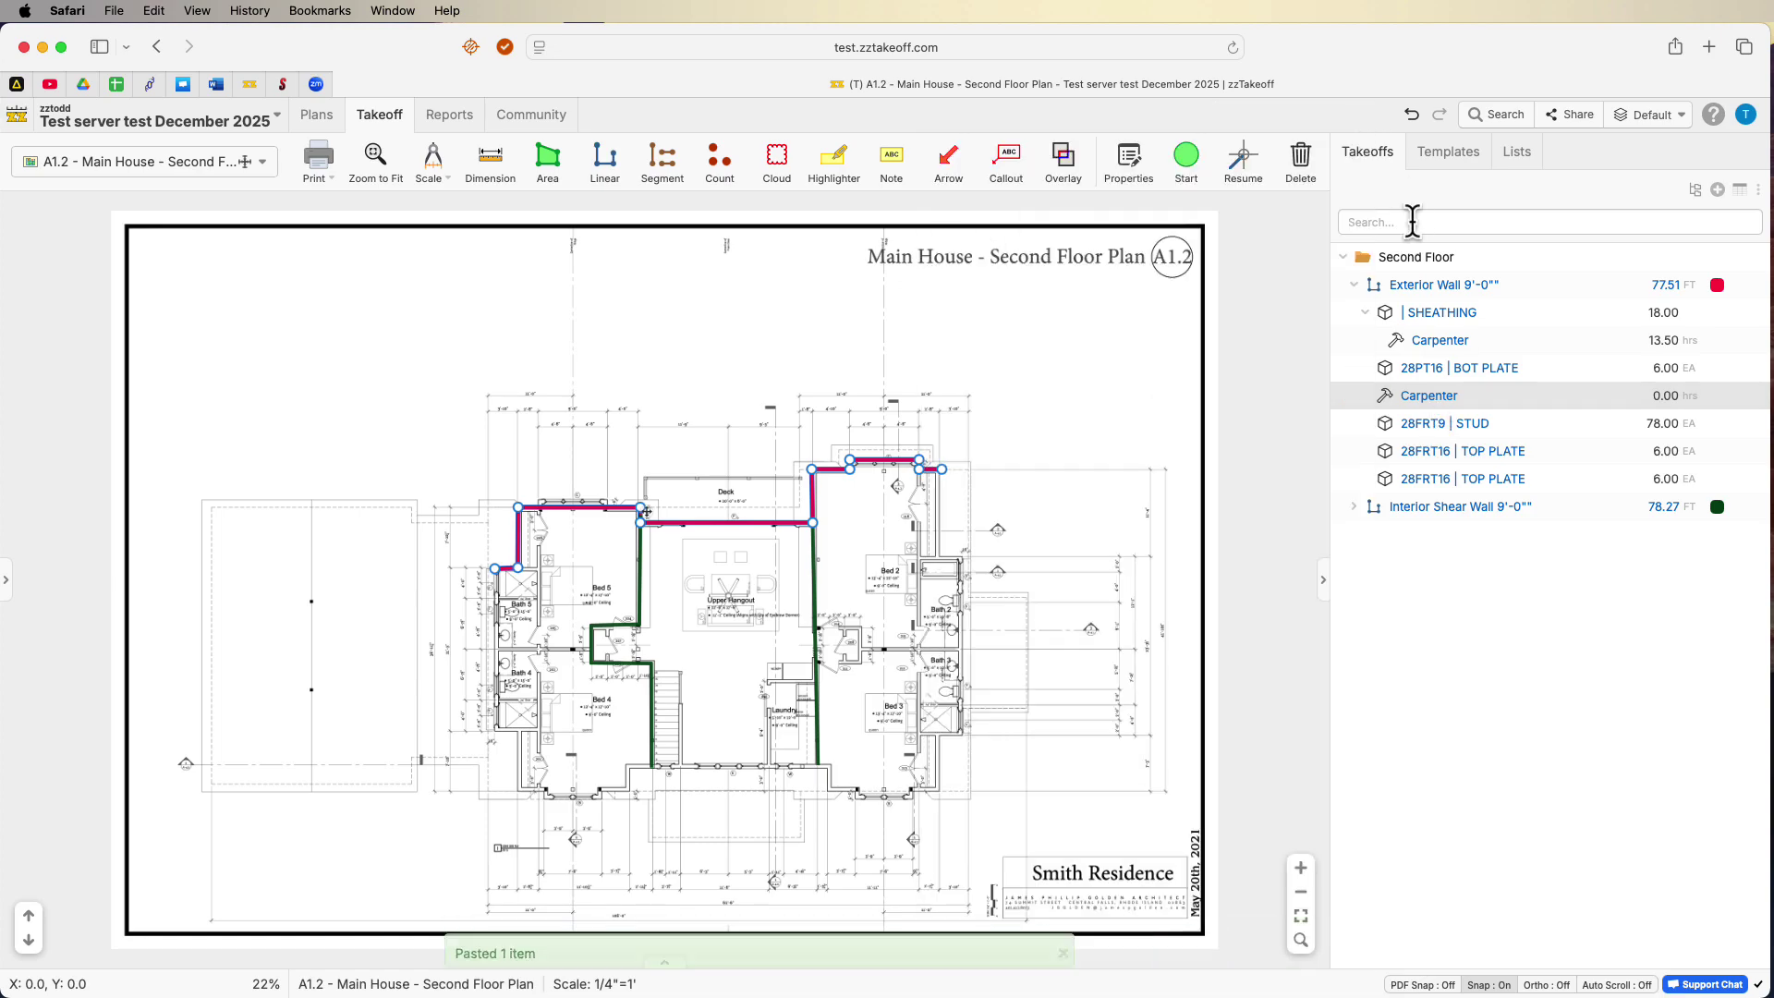
Paste three more Carpenter copies and nest one copy under each of the BOT PLATE, STUD and two TOP PLATE items.
{"action": "left_click_drag", "start_coordinate": [1443, 397], "coordinate": [1439, 503]}
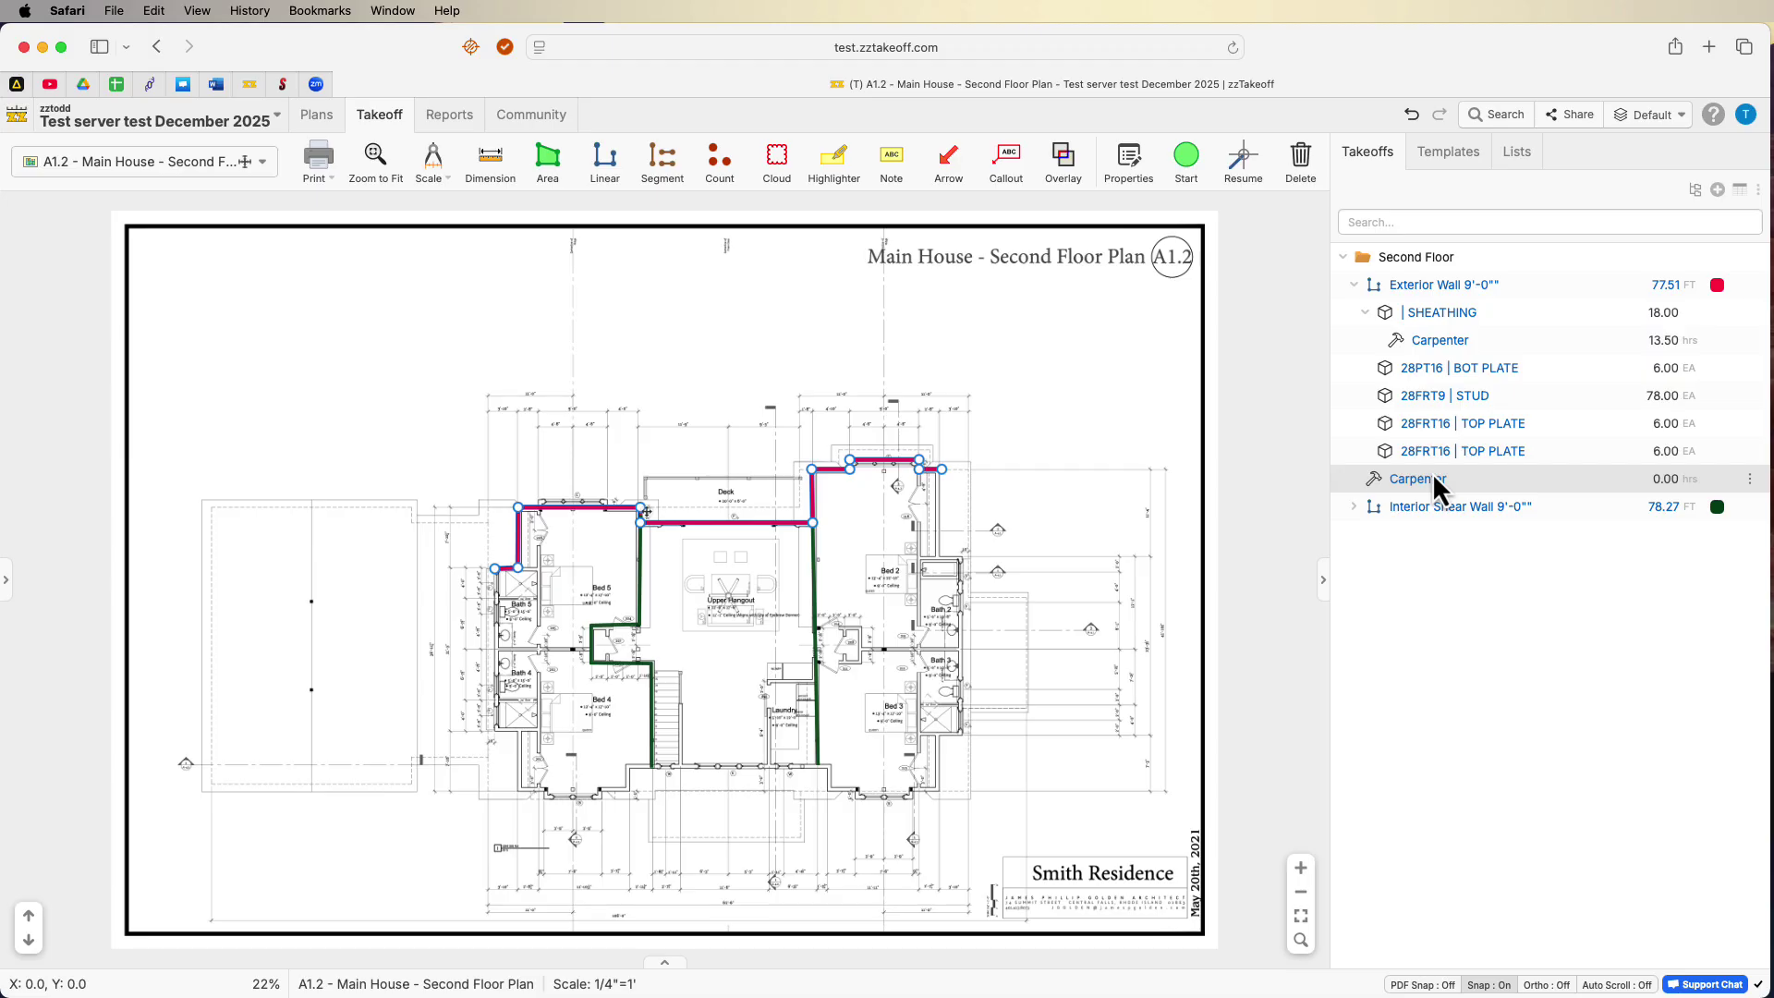
{"action": "key", "text": "super+v"}
{"action": "key", "text": "super+v"}
{"action": "key", "text": "super+v"}
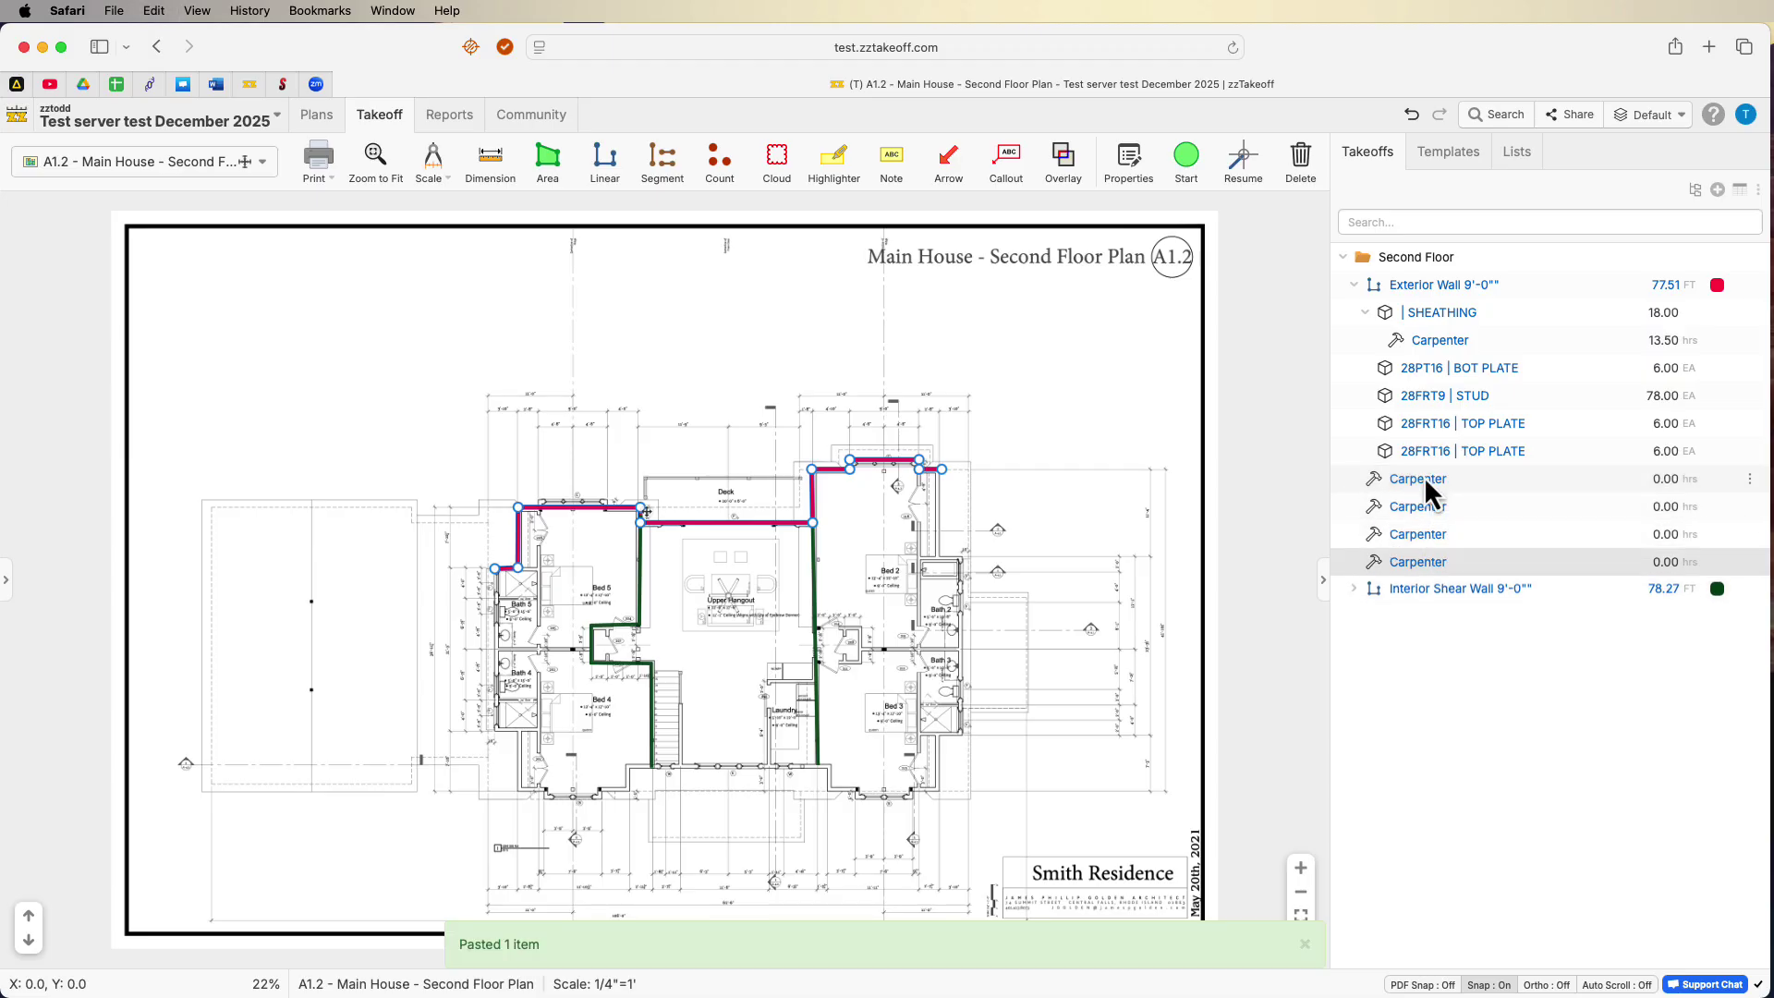
{"action": "left_click_drag", "start_coordinate": [1421, 479], "coordinate": [1433, 401]}
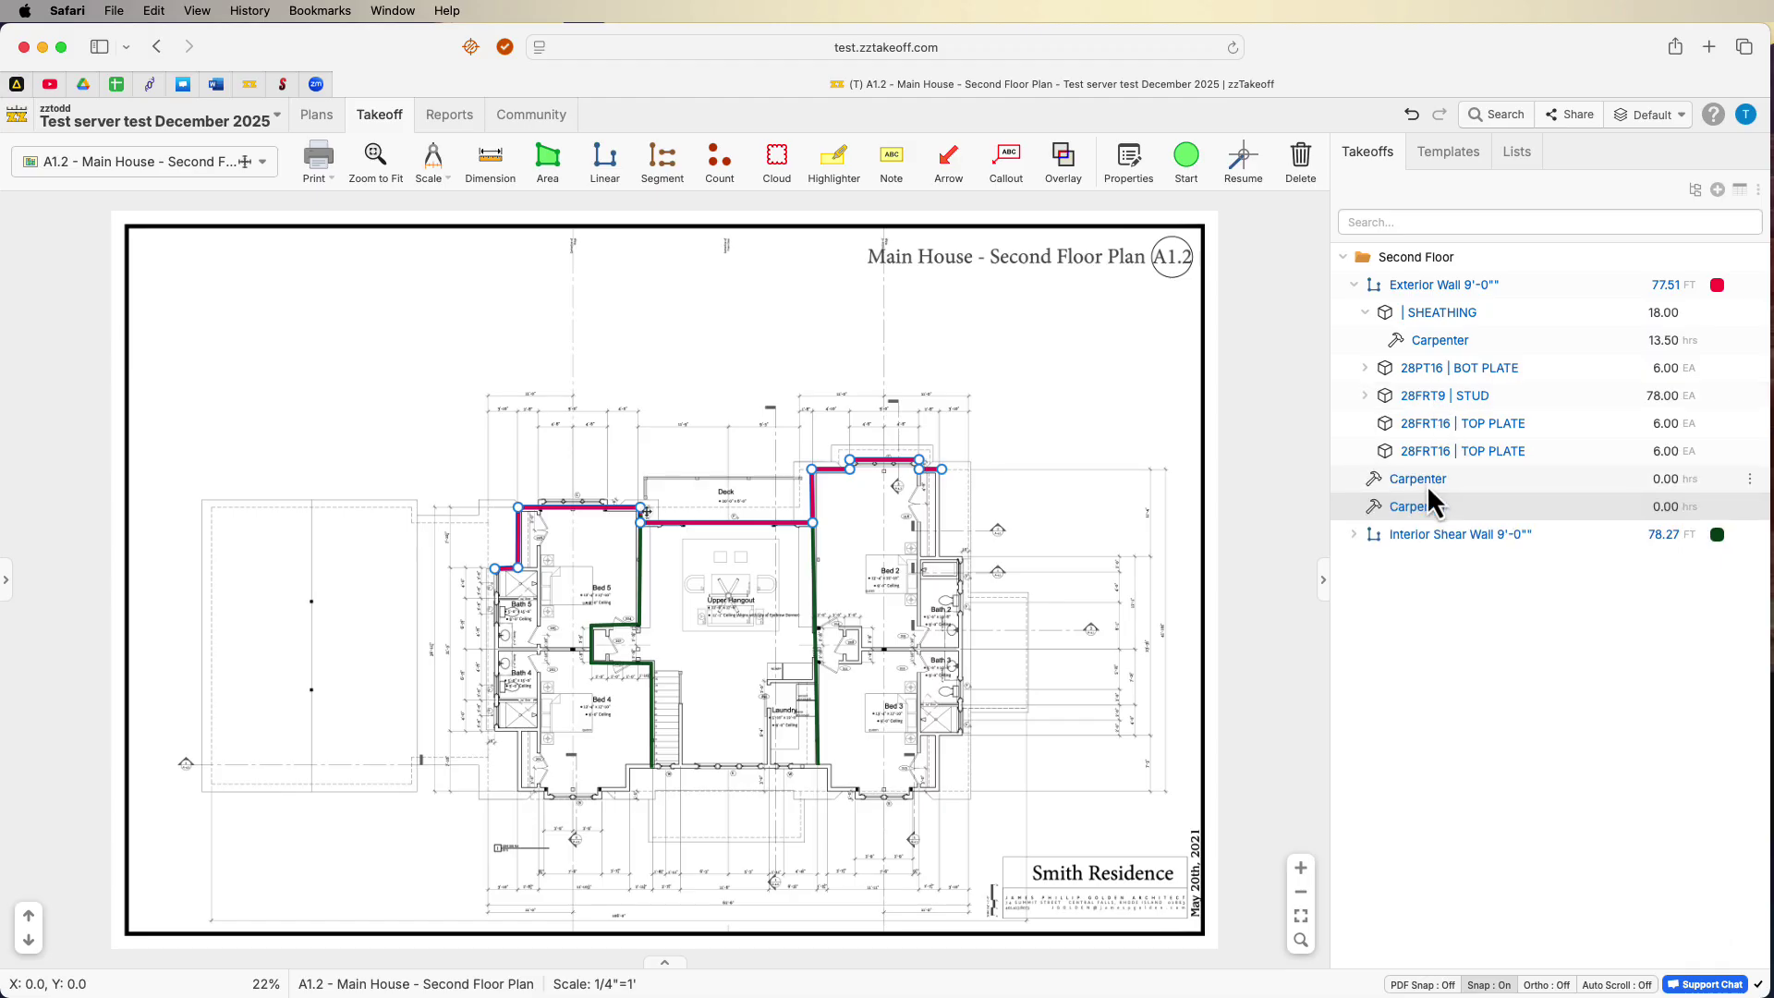
{"action": "left_click_drag", "start_coordinate": [1428, 489], "coordinate": [1437, 452]}
Change the formula of the Carpenter item under BOT PLATE to [../Qty]/[Crew Production Rate].
{"action": "left_click", "coordinate": [1369, 366]}
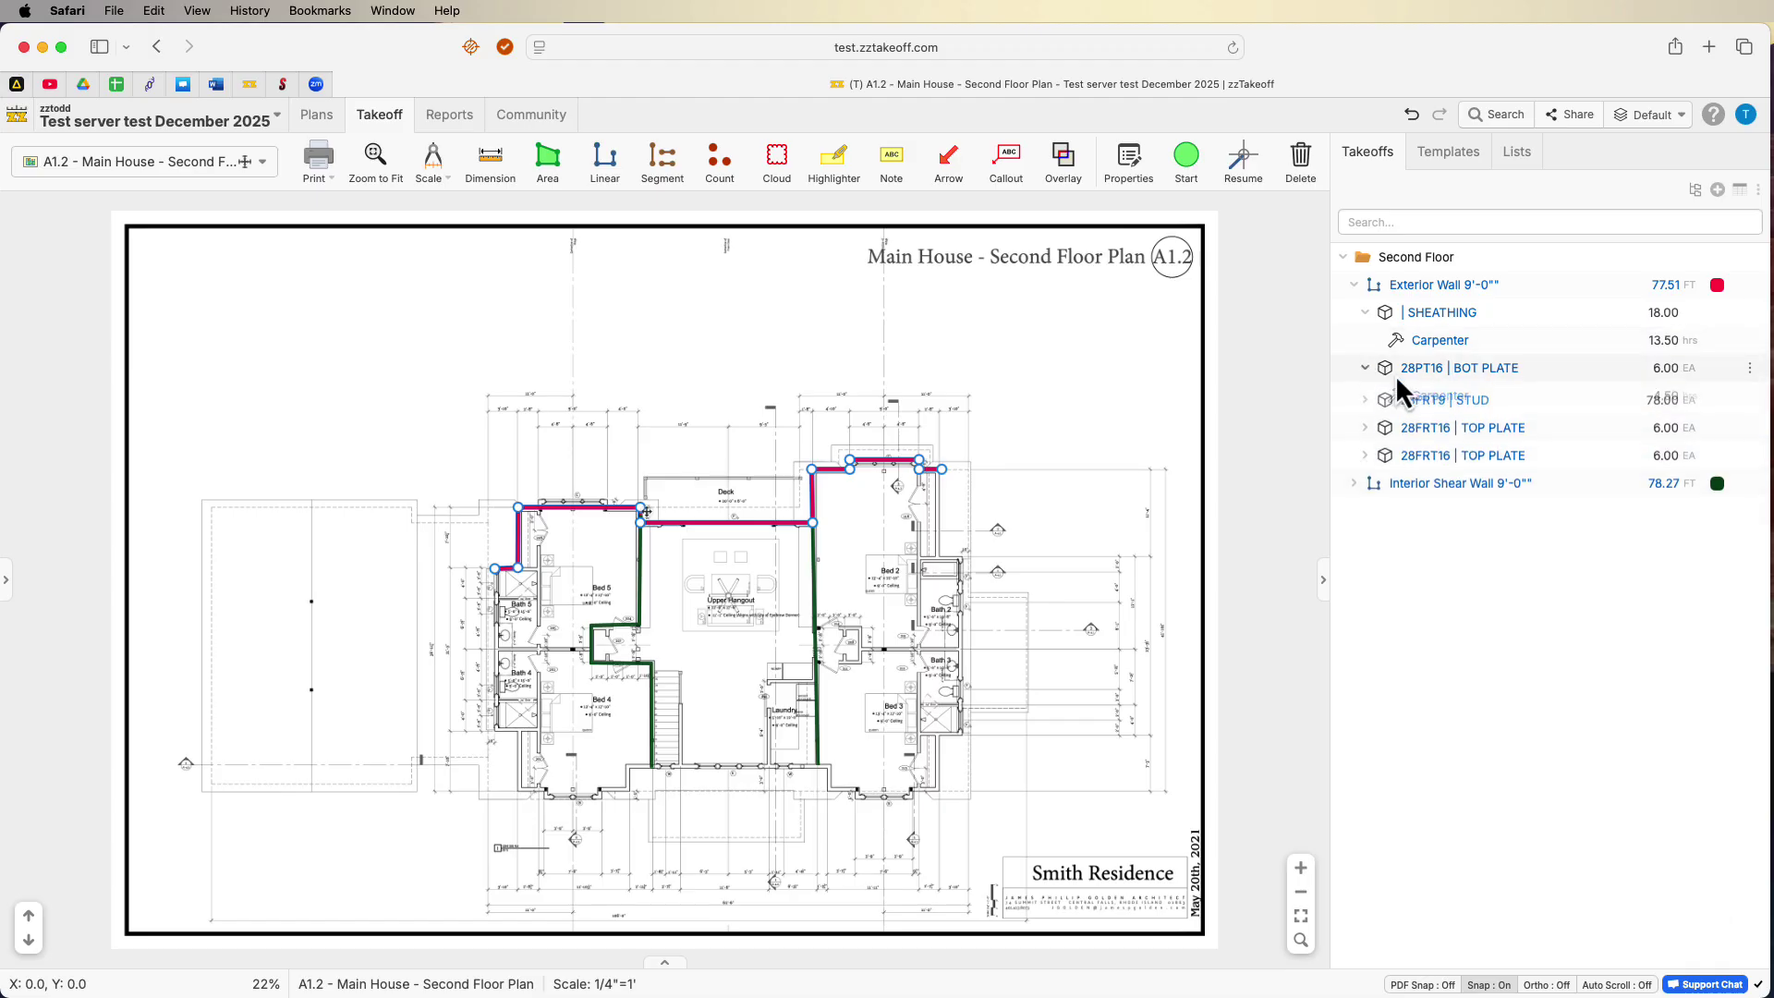
{"action": "double_click", "coordinate": [1439, 395]}
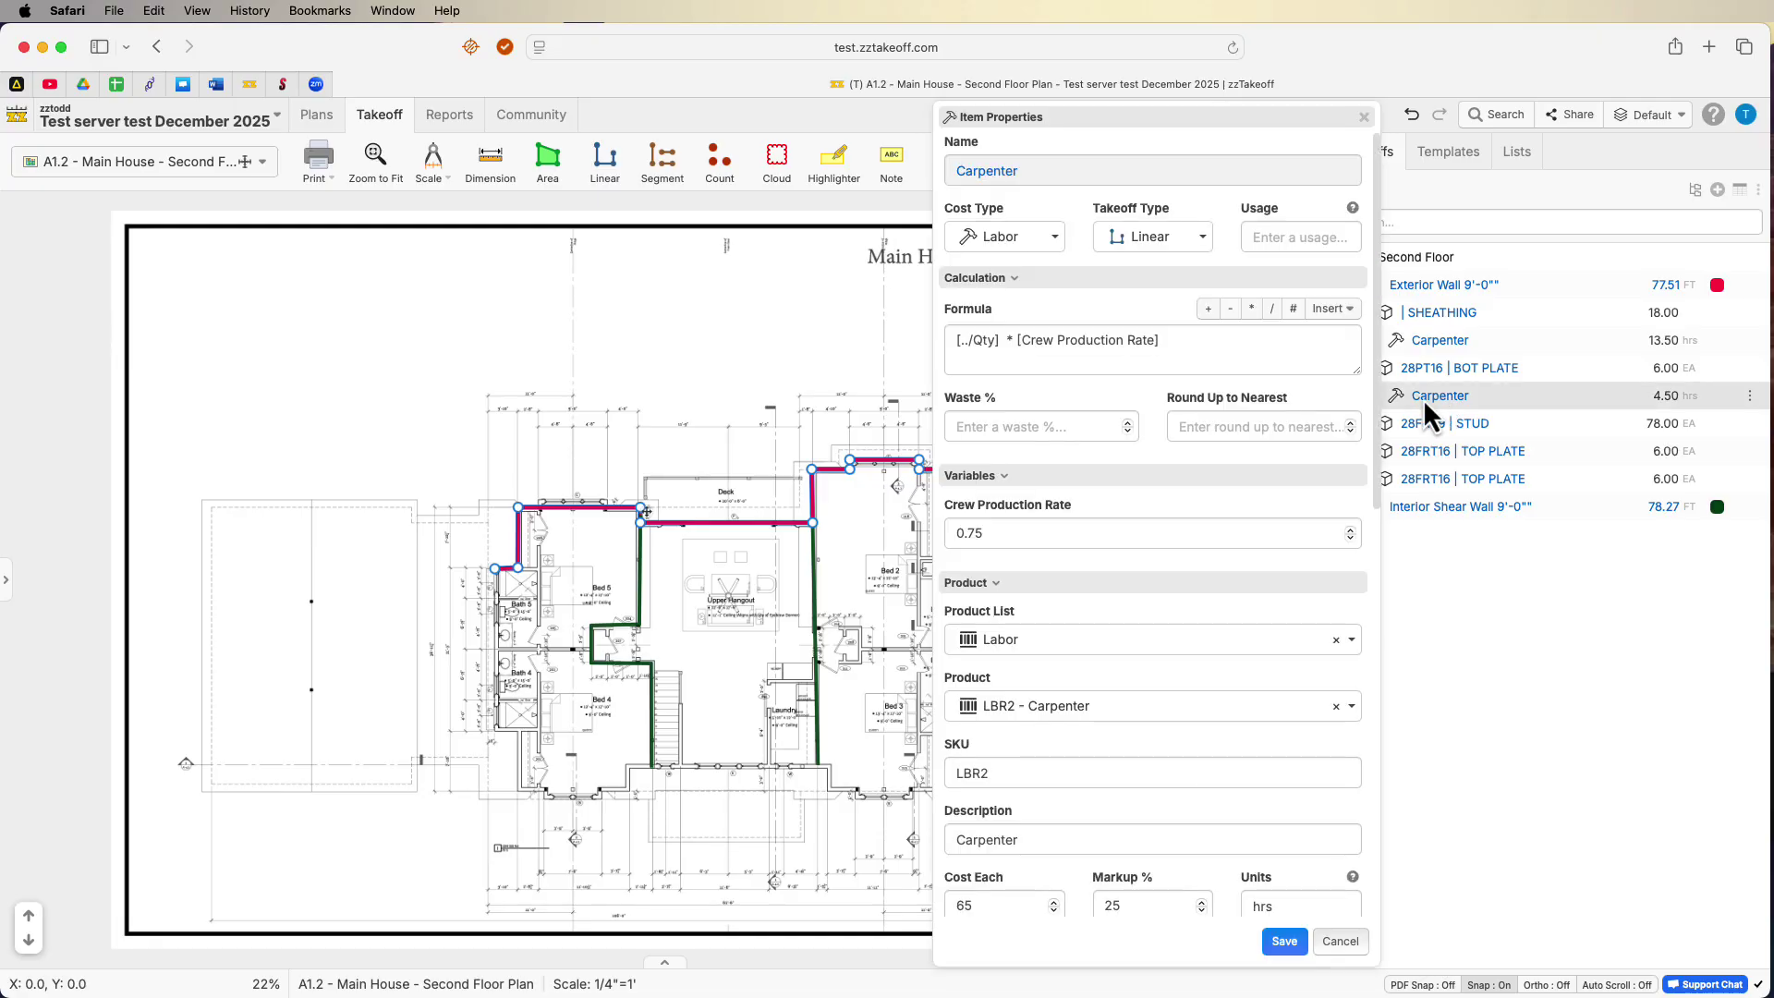
{"action": "left_click", "coordinate": [1012, 342]}
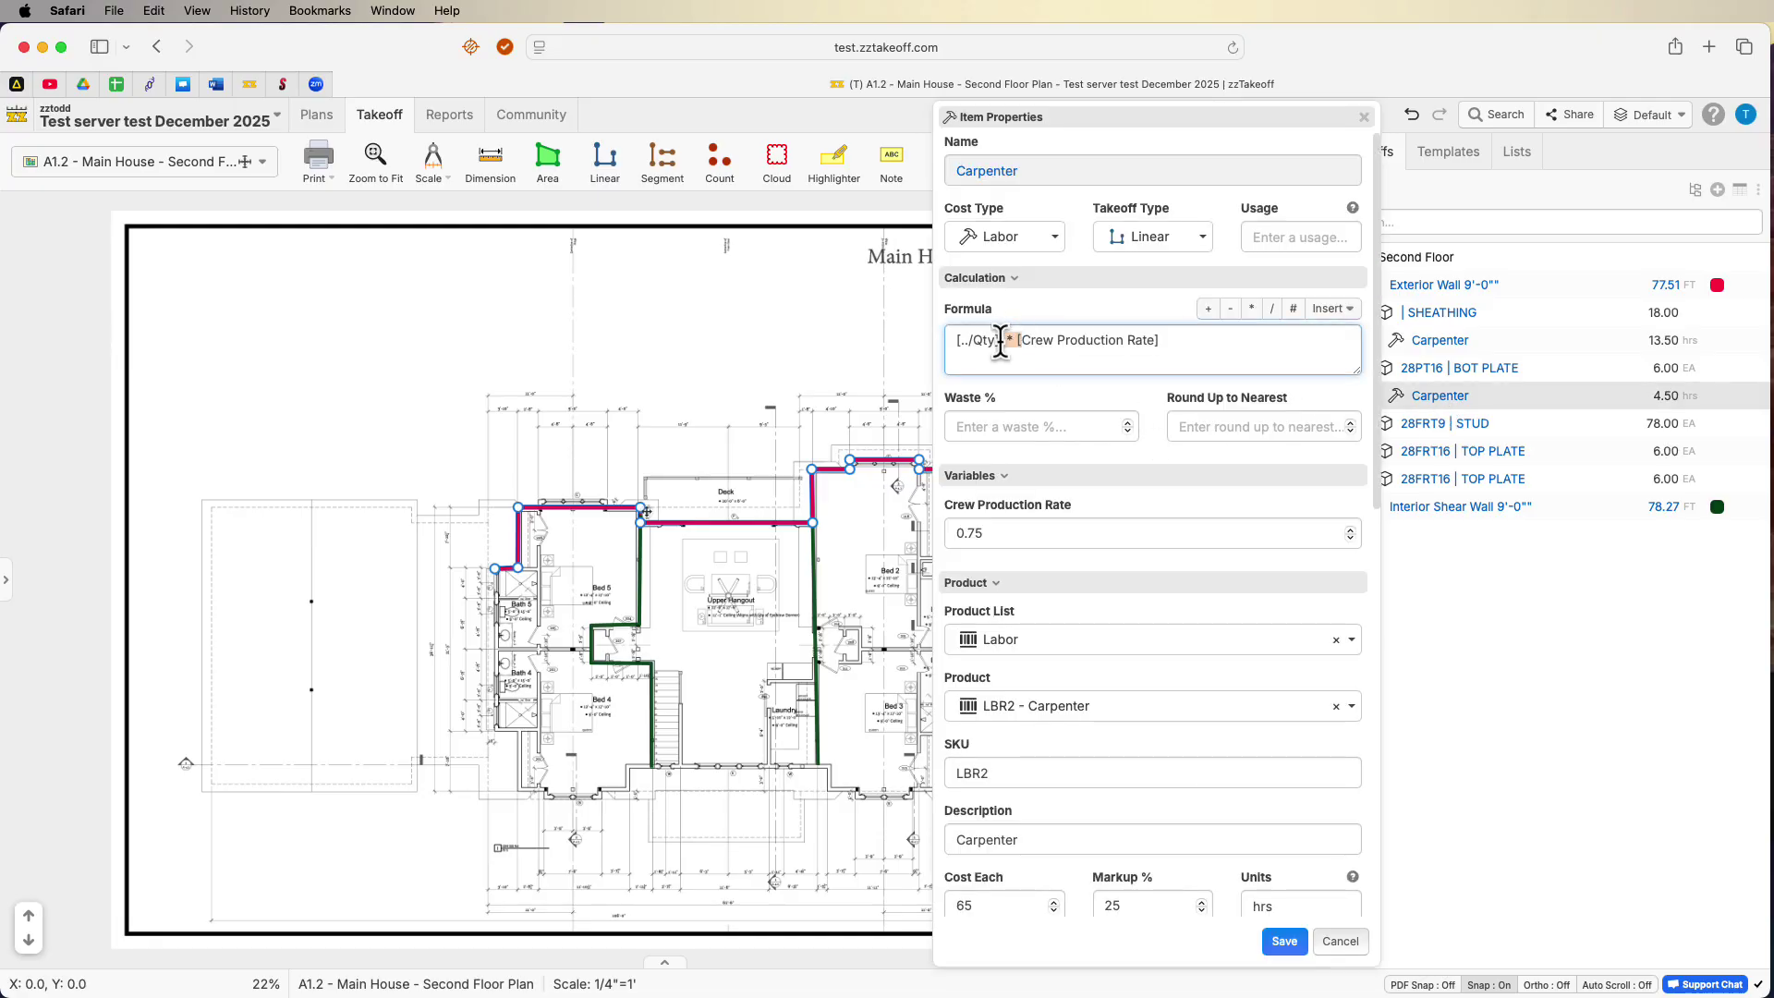
{"action": "key", "text": "Left"}
{"action": "key", "text": "BackSpace"}
{"action": "type", "text": "]"}
{"action": "key", "text": "Delete"}
{"action": "key", "text": "Delete"}
{"action": "key", "text": "Delete"}
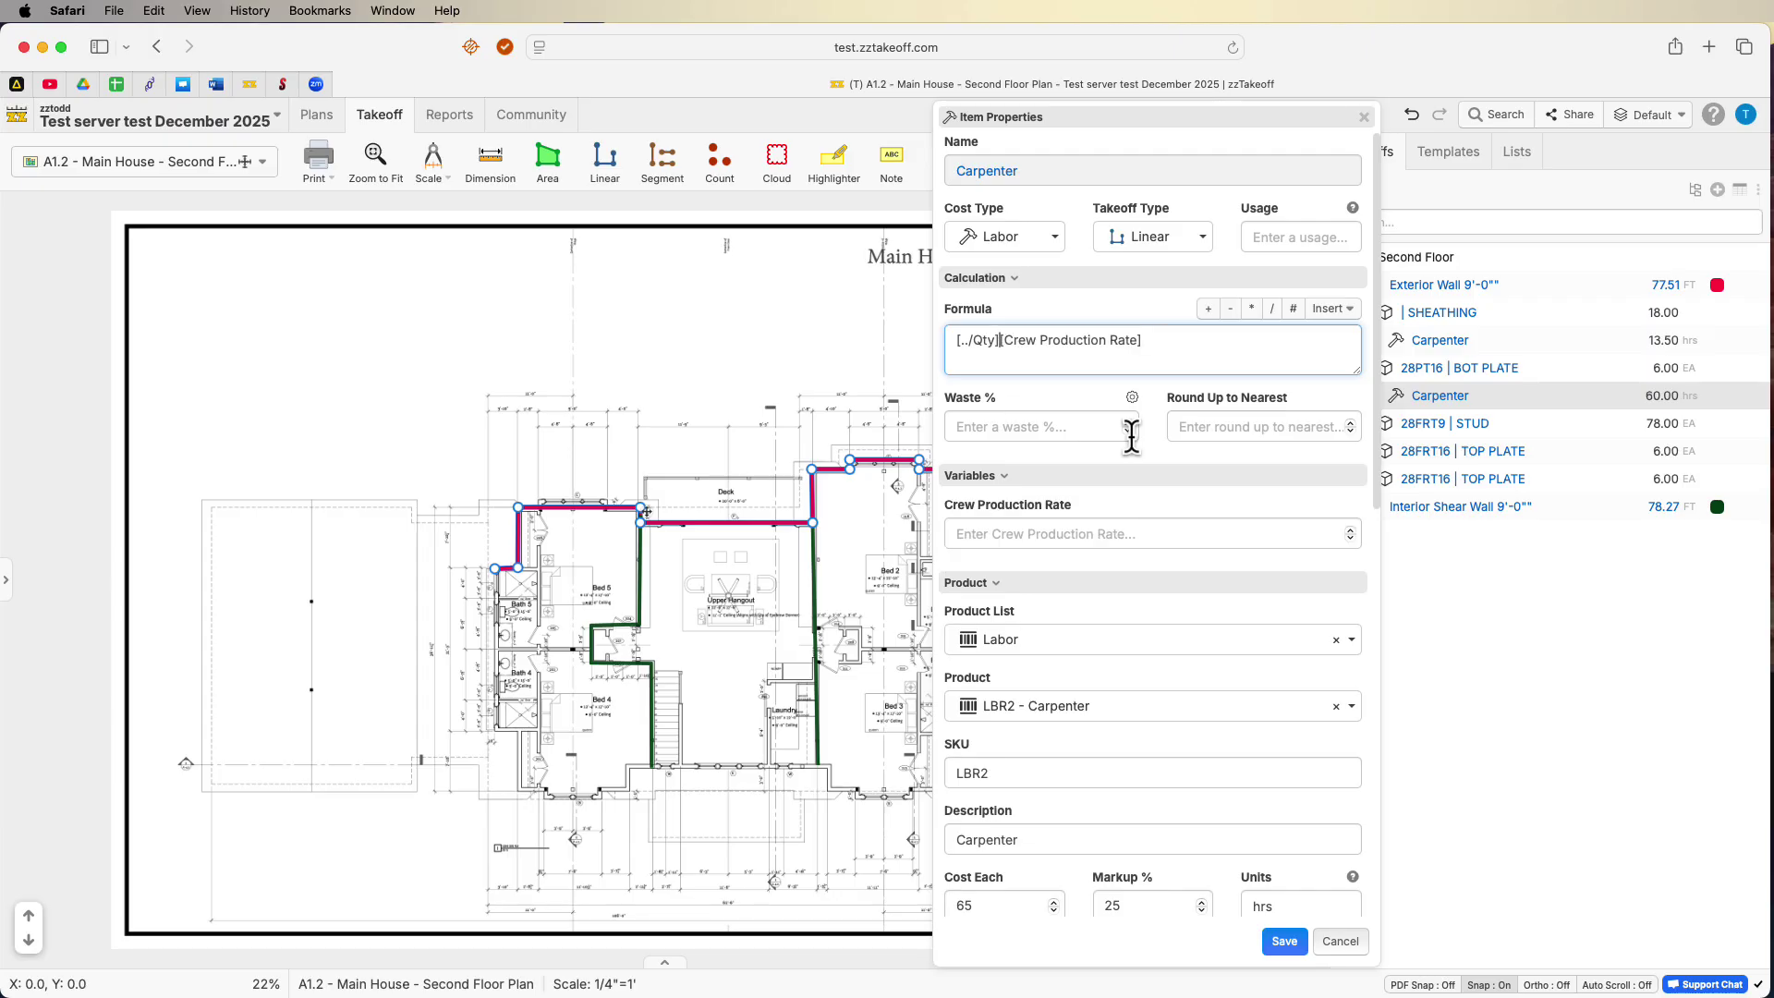
{"action": "type", "text": "/"}
Set the Crew Production Rate of the Carpenter item under BOT PLATE to 2 and save the item.
{"action": "left_click", "coordinate": [983, 534]}
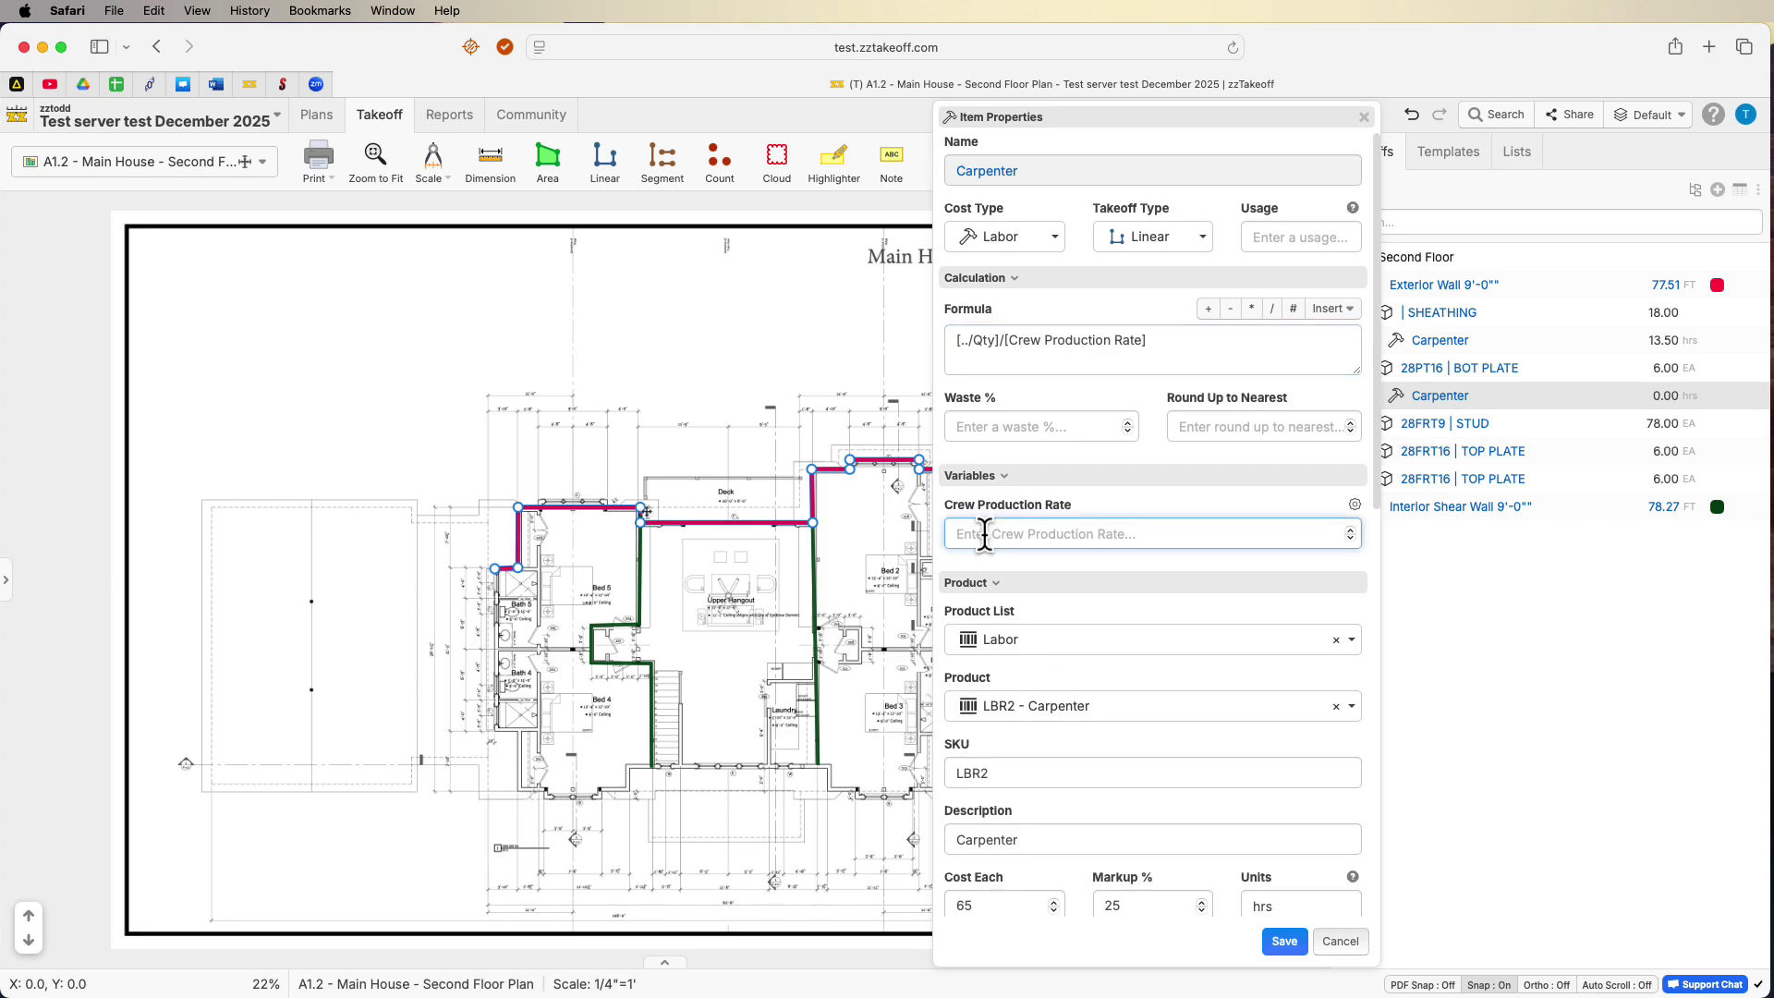
{"action": "type", "text": "2"}
{"action": "left_click", "coordinate": [1289, 941]}
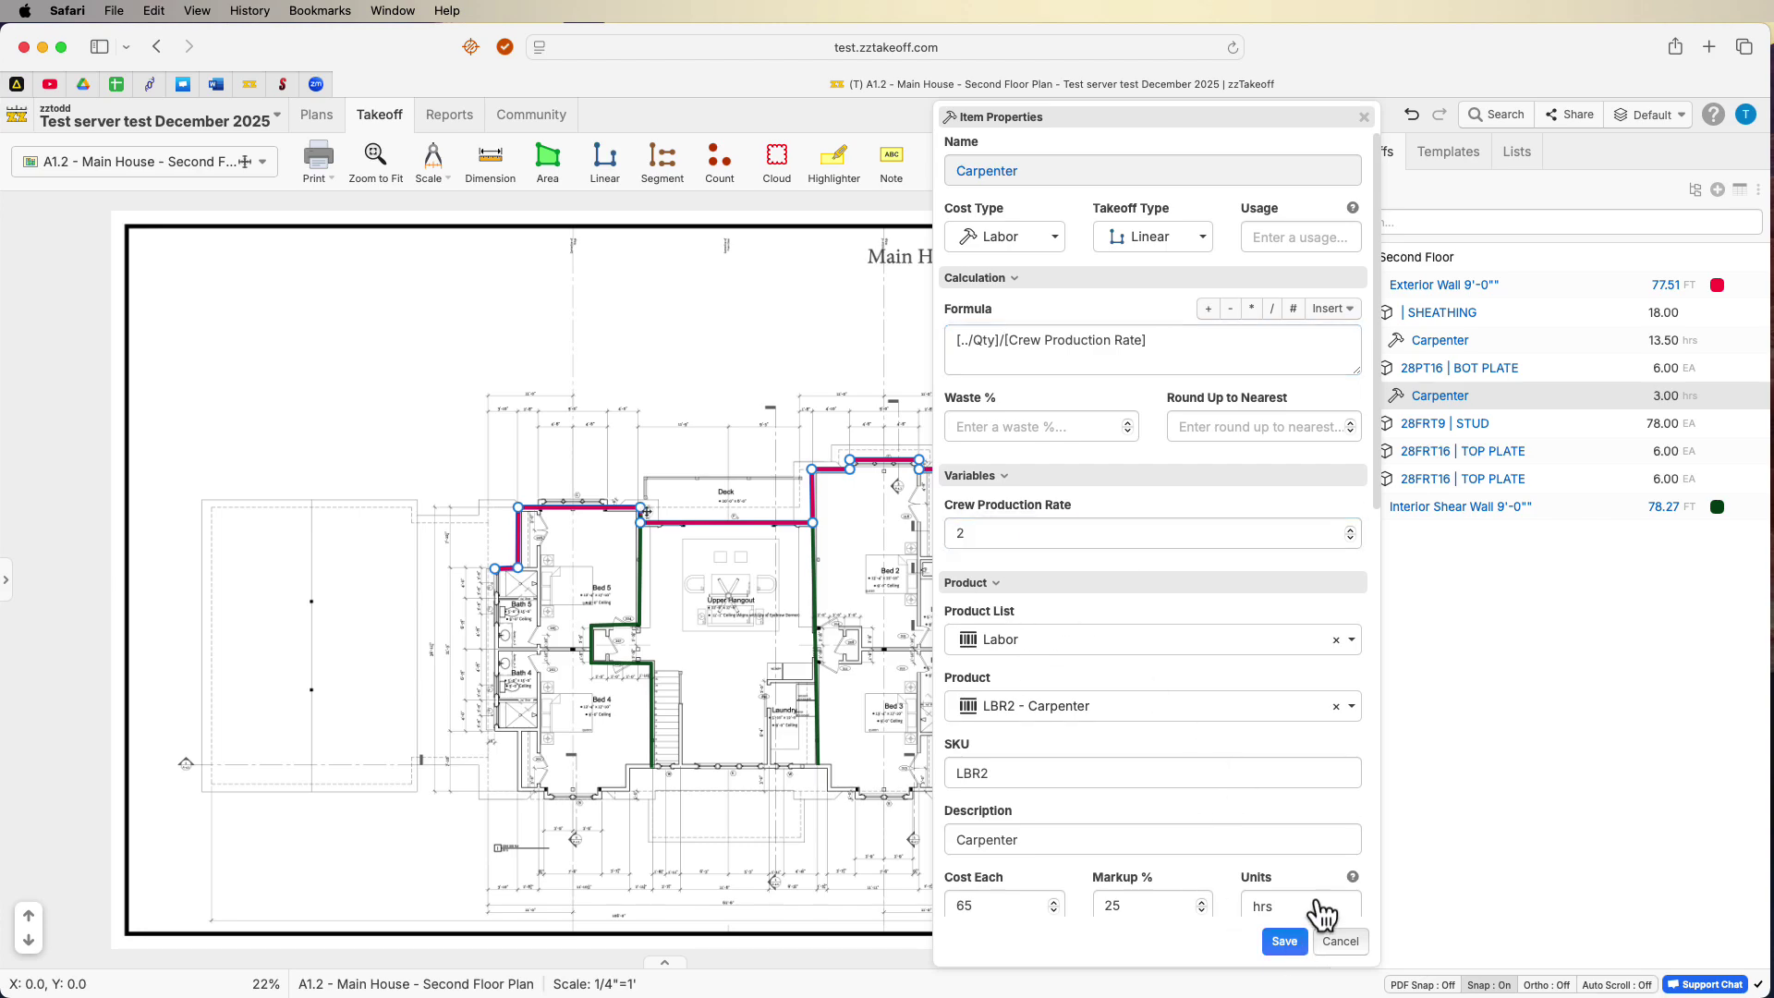
Change the formula of the Carpenter item under STUD to [../Qty] / [Crew Production Rate], set its Crew Production Rate to 4 and save.
{"action": "left_click_drag", "start_coordinate": [1398, 403], "coordinate": [1450, 454]}
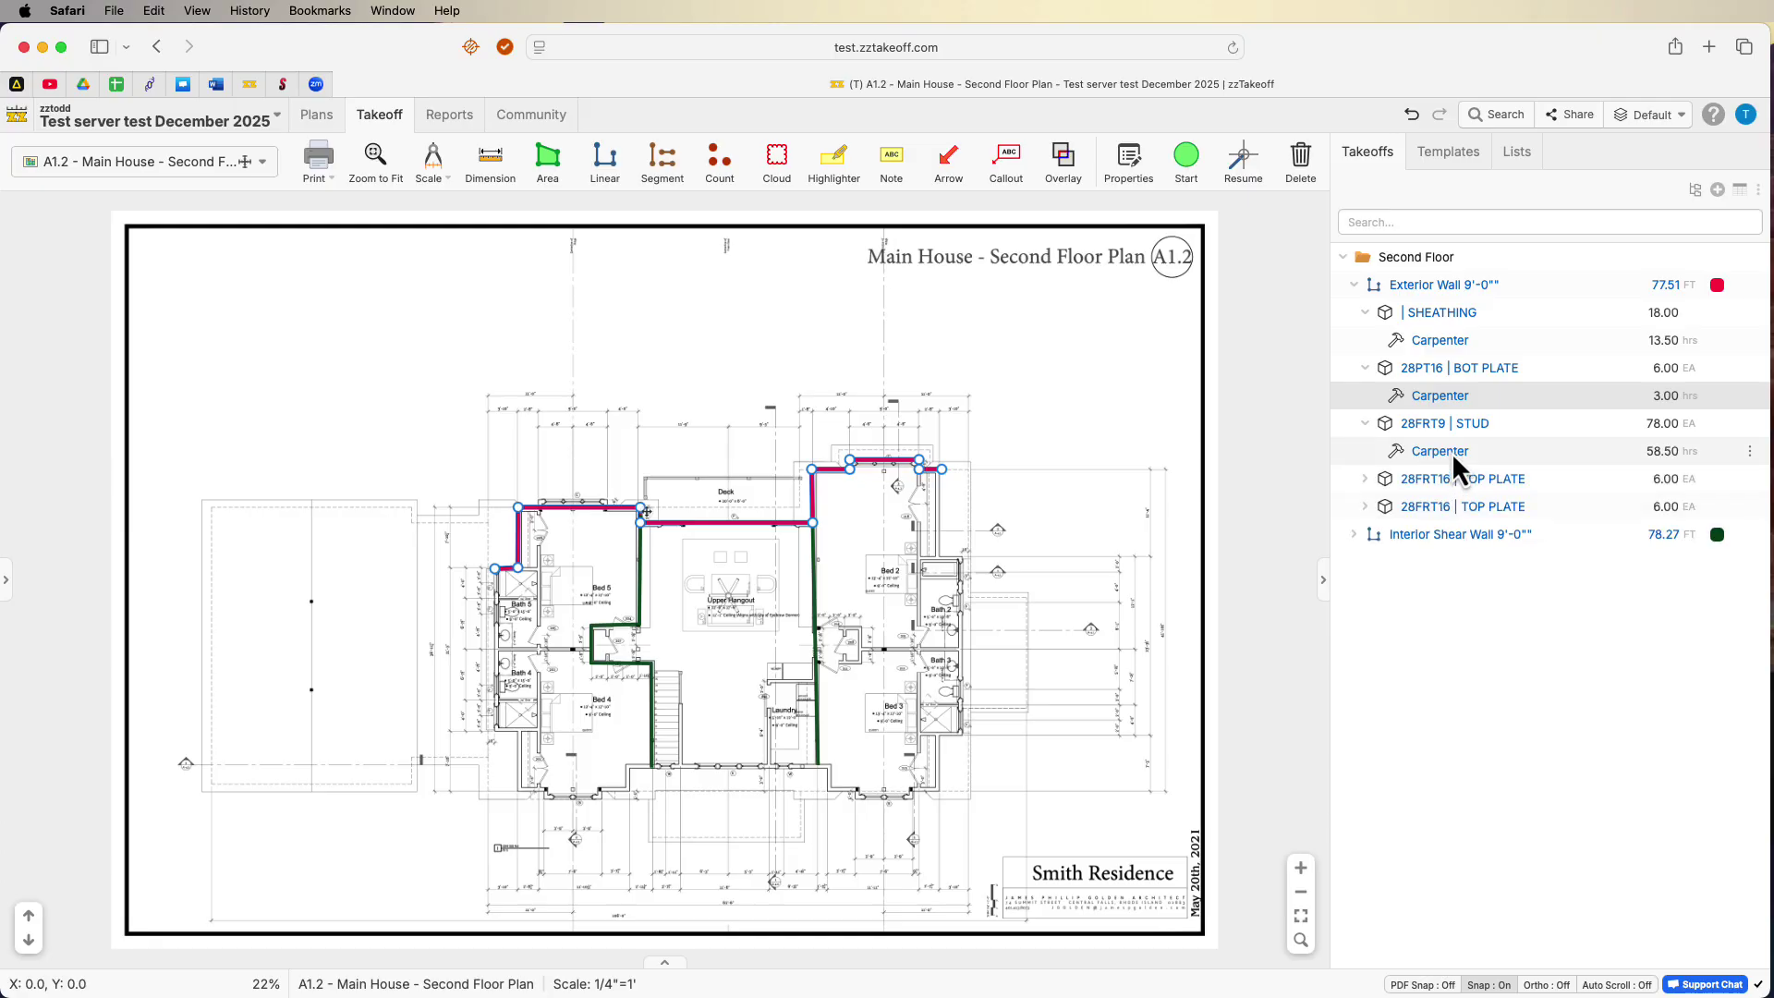
{"action": "double_click", "coordinate": [1451, 451]}
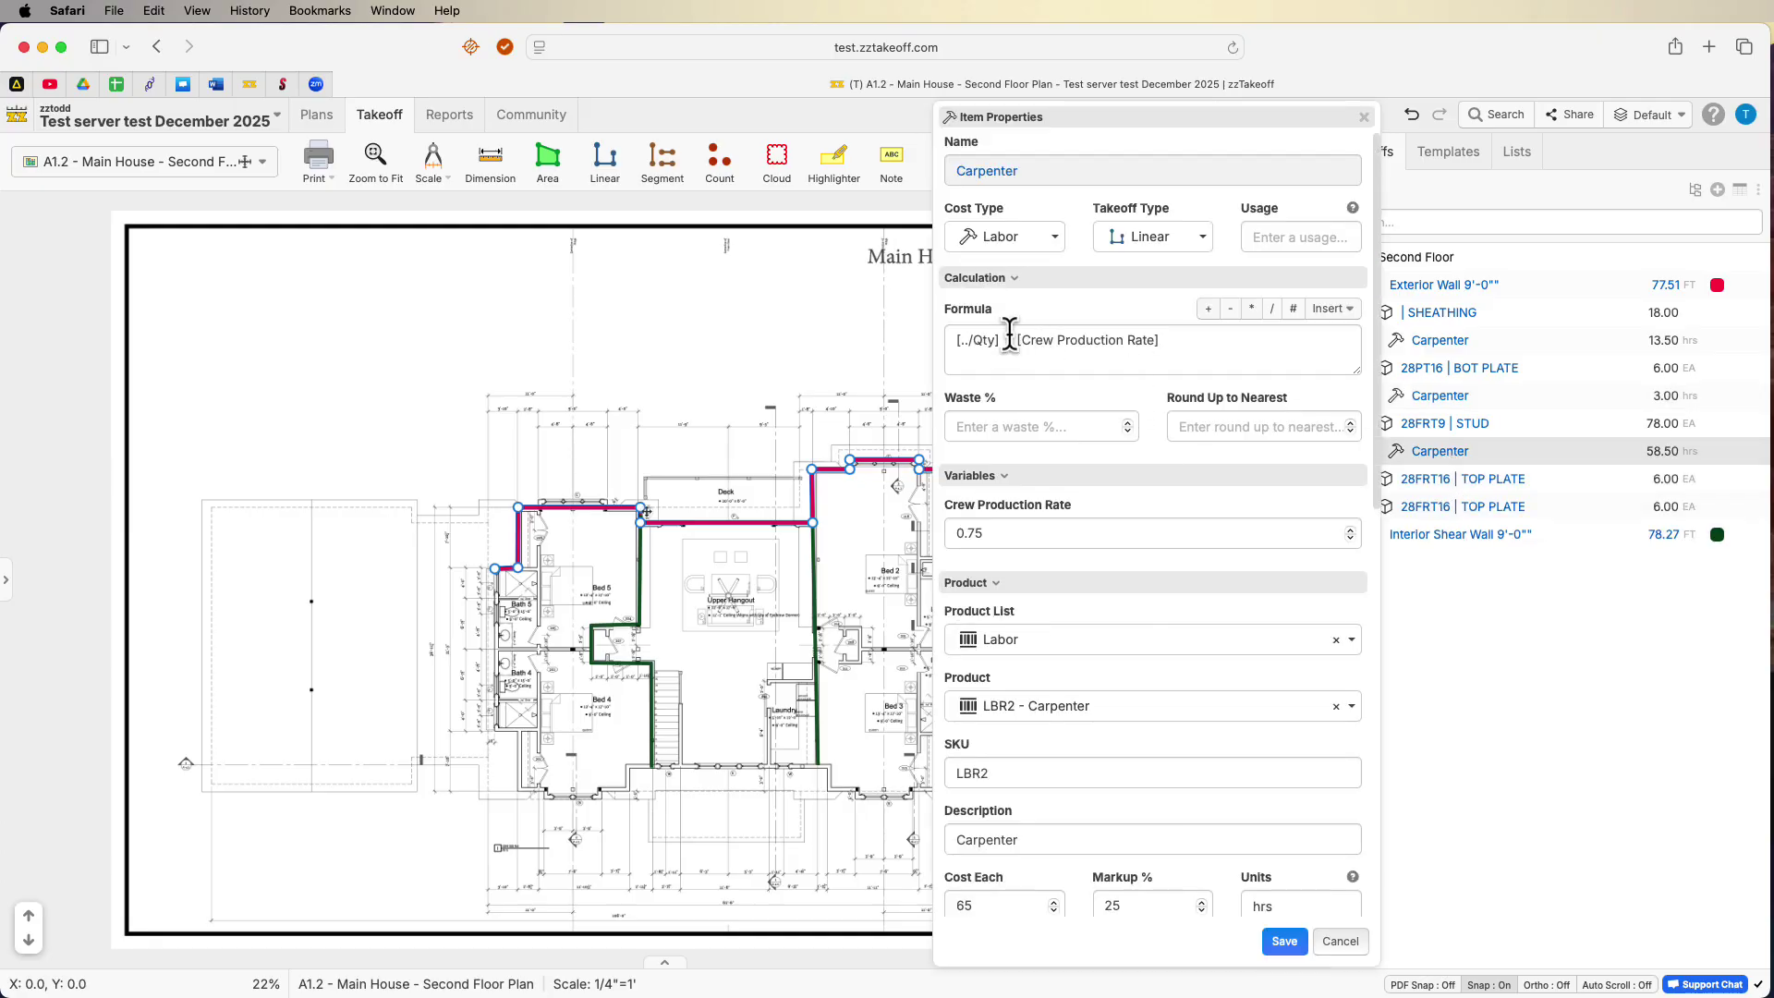
{"action": "left_click", "coordinate": [1010, 340]}
{"action": "key", "text": "BackSpace"}
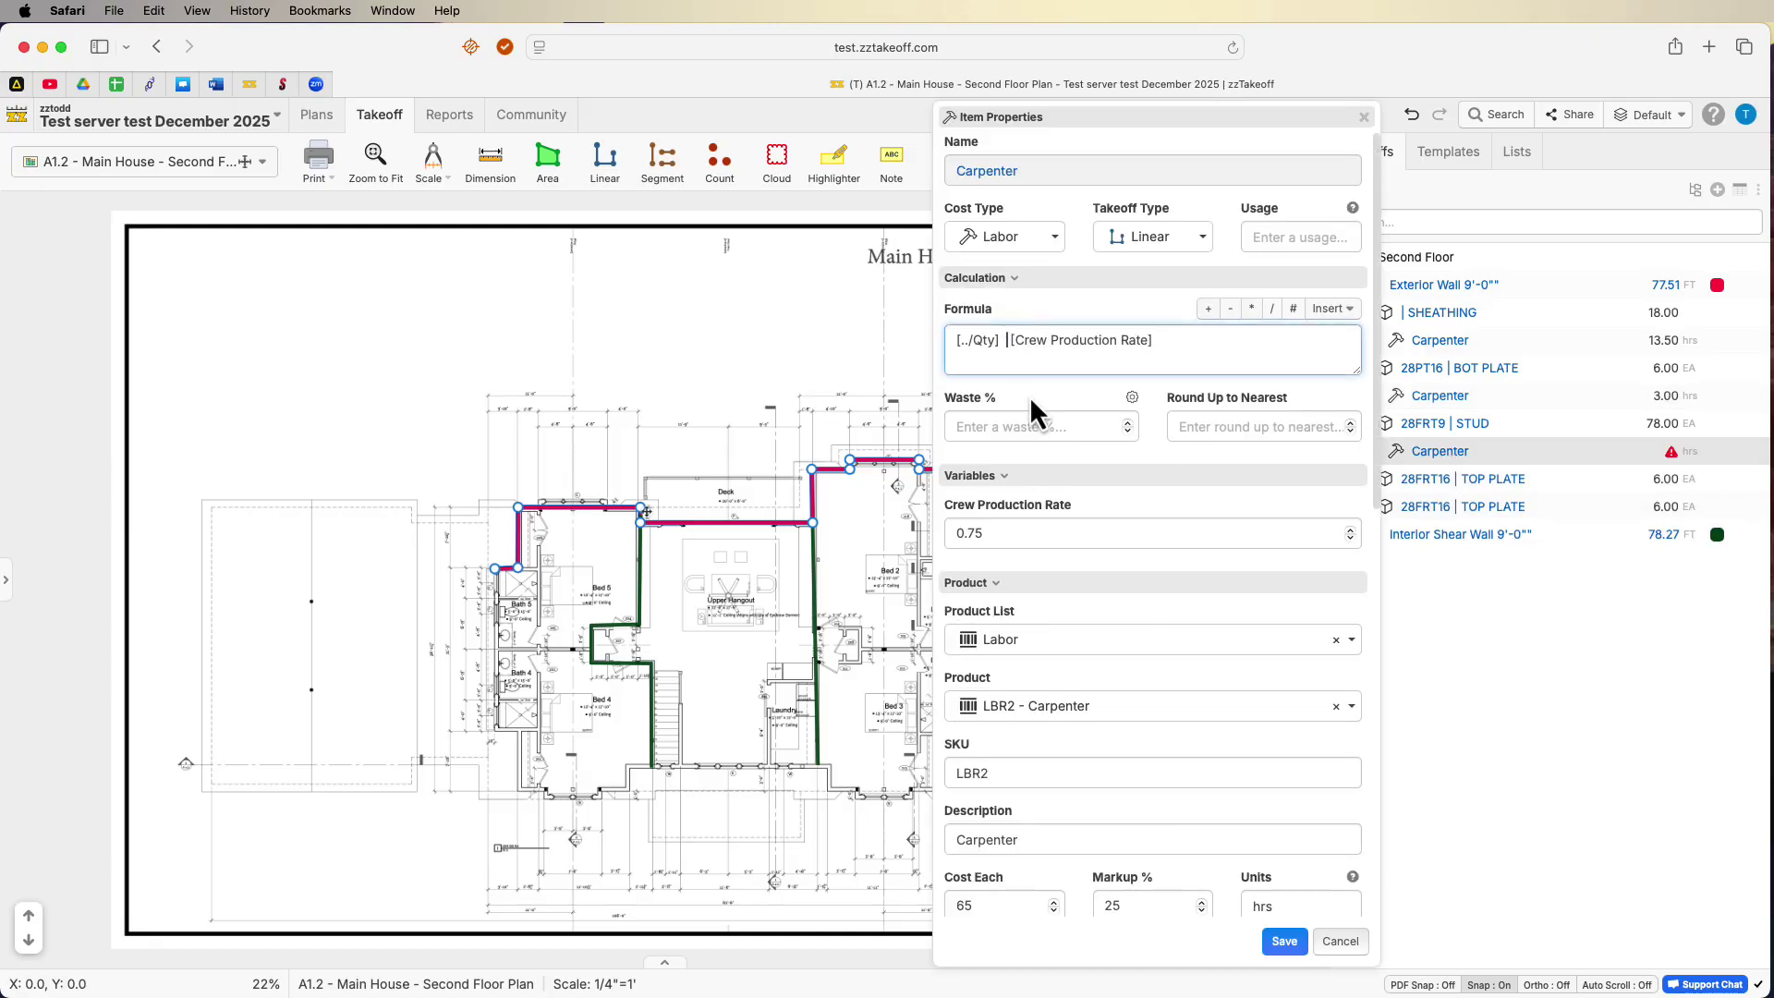
{"action": "type", "text": "/"}
{"action": "left_click_drag", "start_coordinate": [984, 533], "coordinate": [926, 533]}
{"action": "type", "text": "4"}
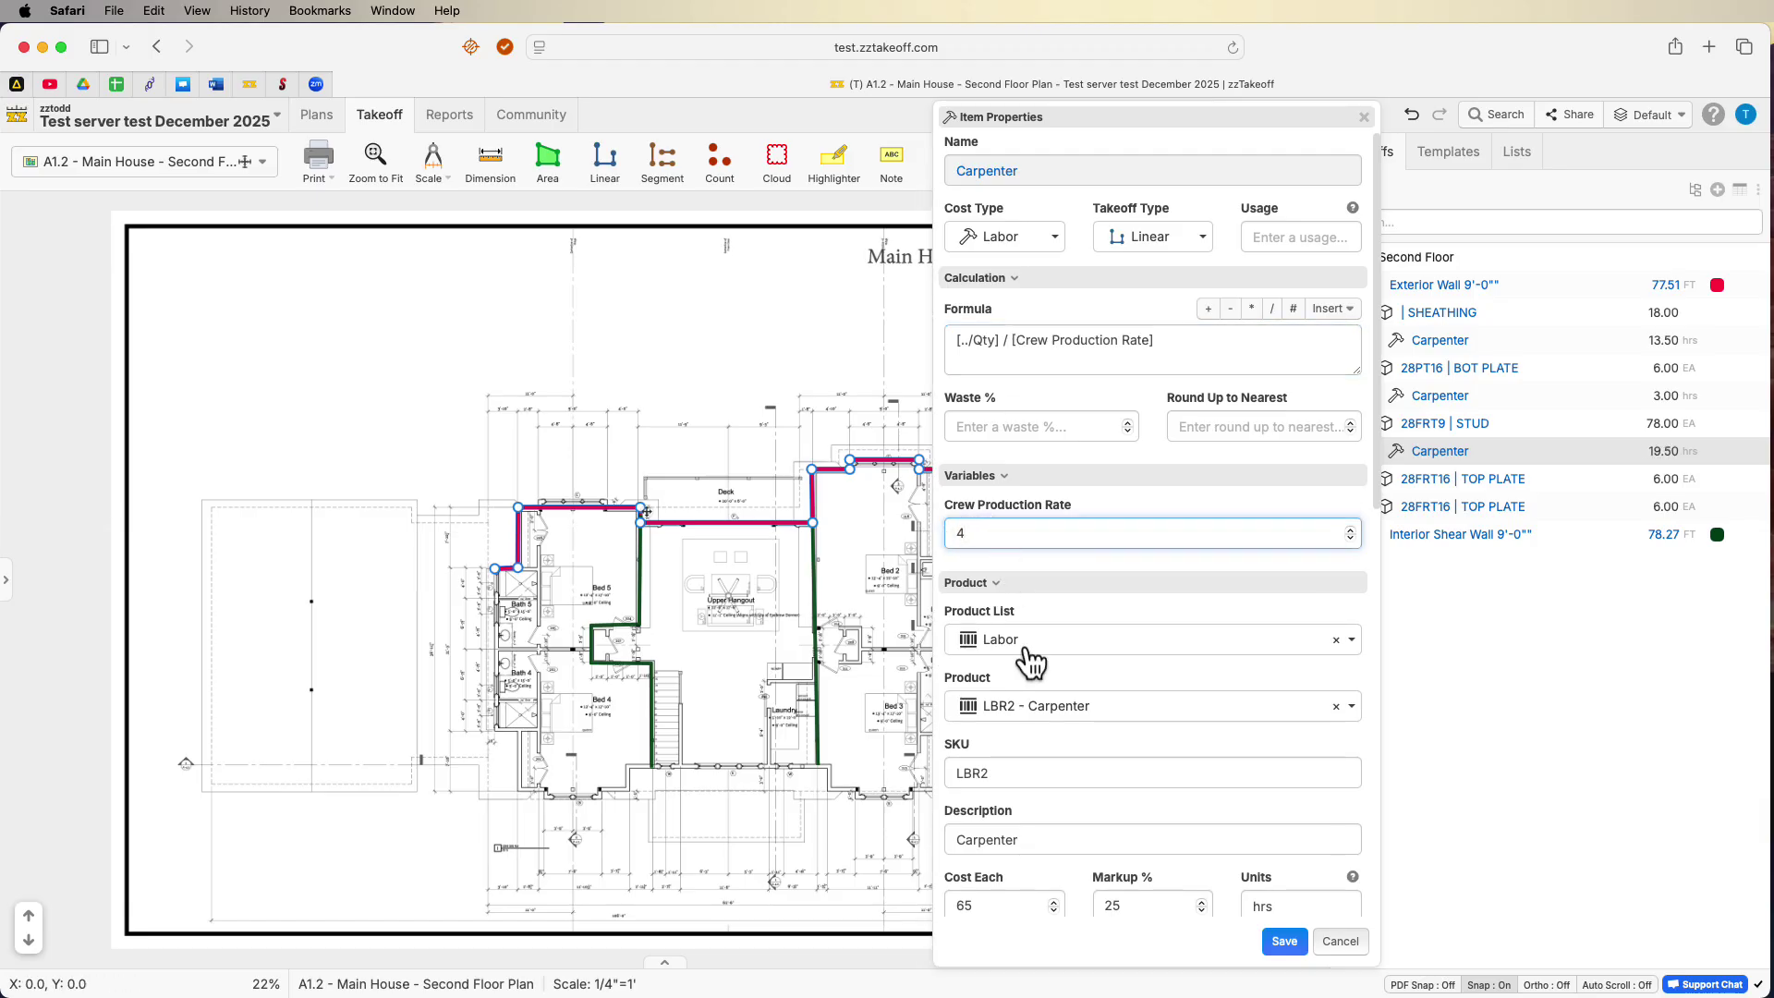
{"action": "left_click", "coordinate": [1284, 941]}
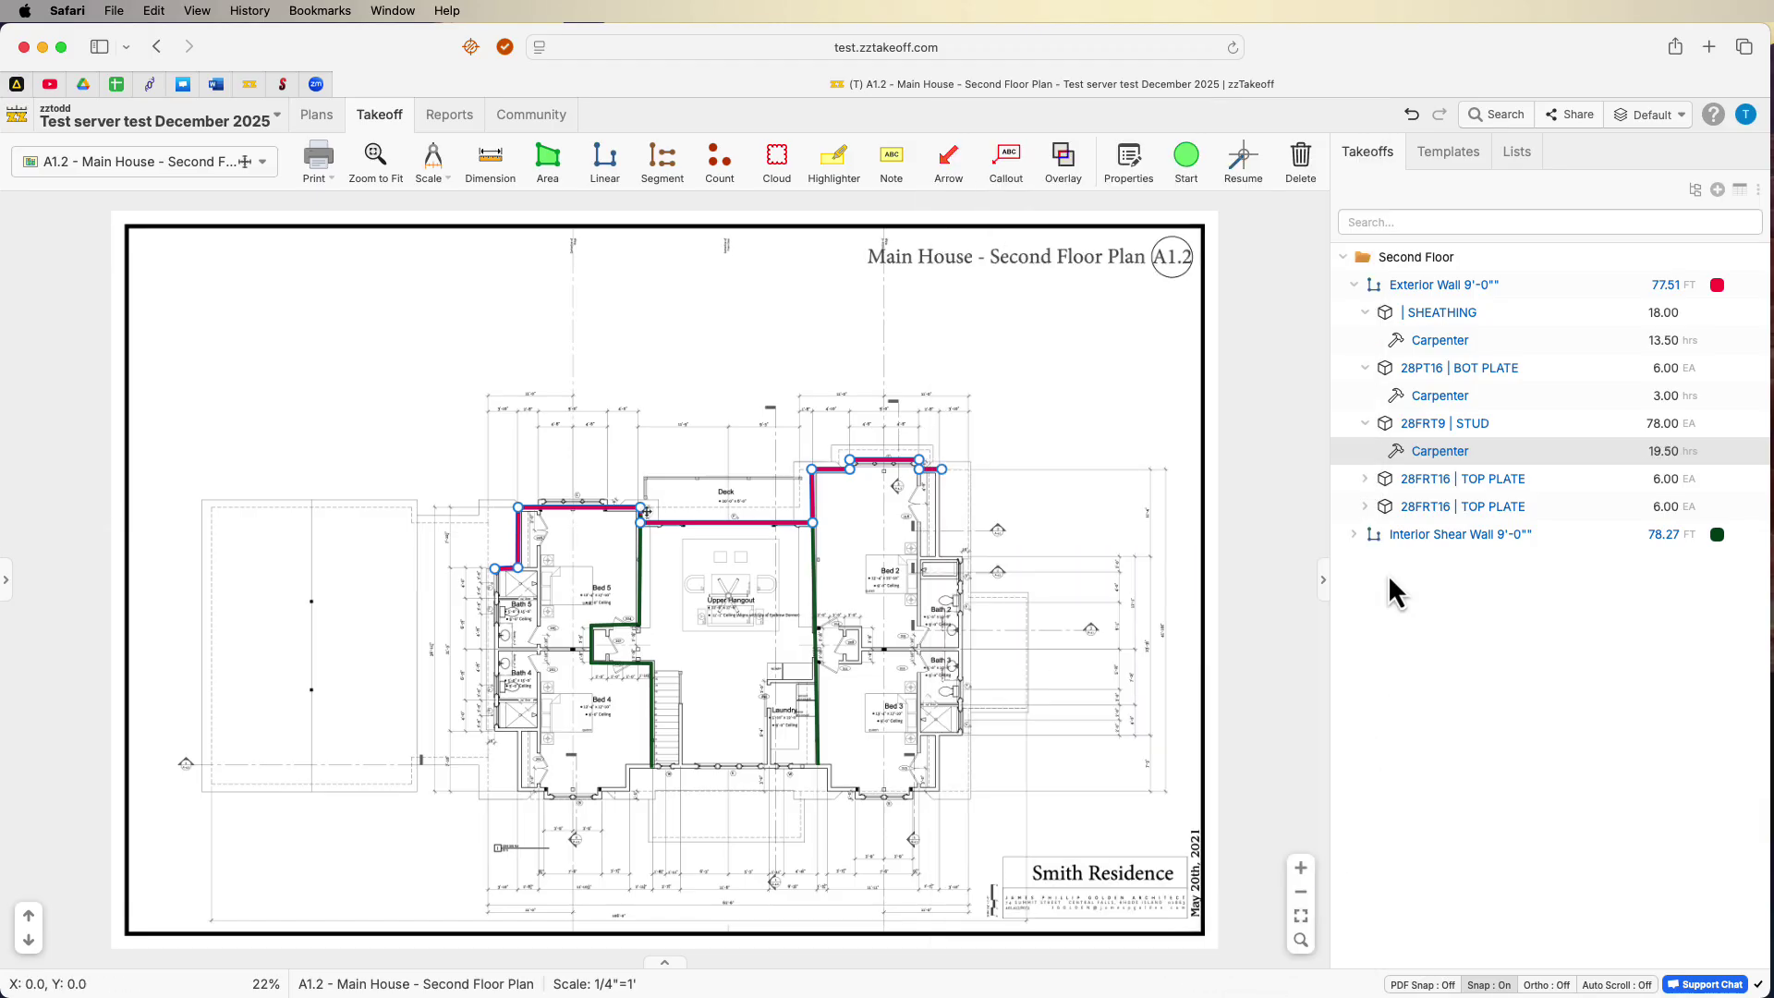
Set the Crew Production Rate of the Carpenter item under the first TOP PLATE to 1 and save the item.
{"action": "left_click", "coordinate": [1364, 479]}
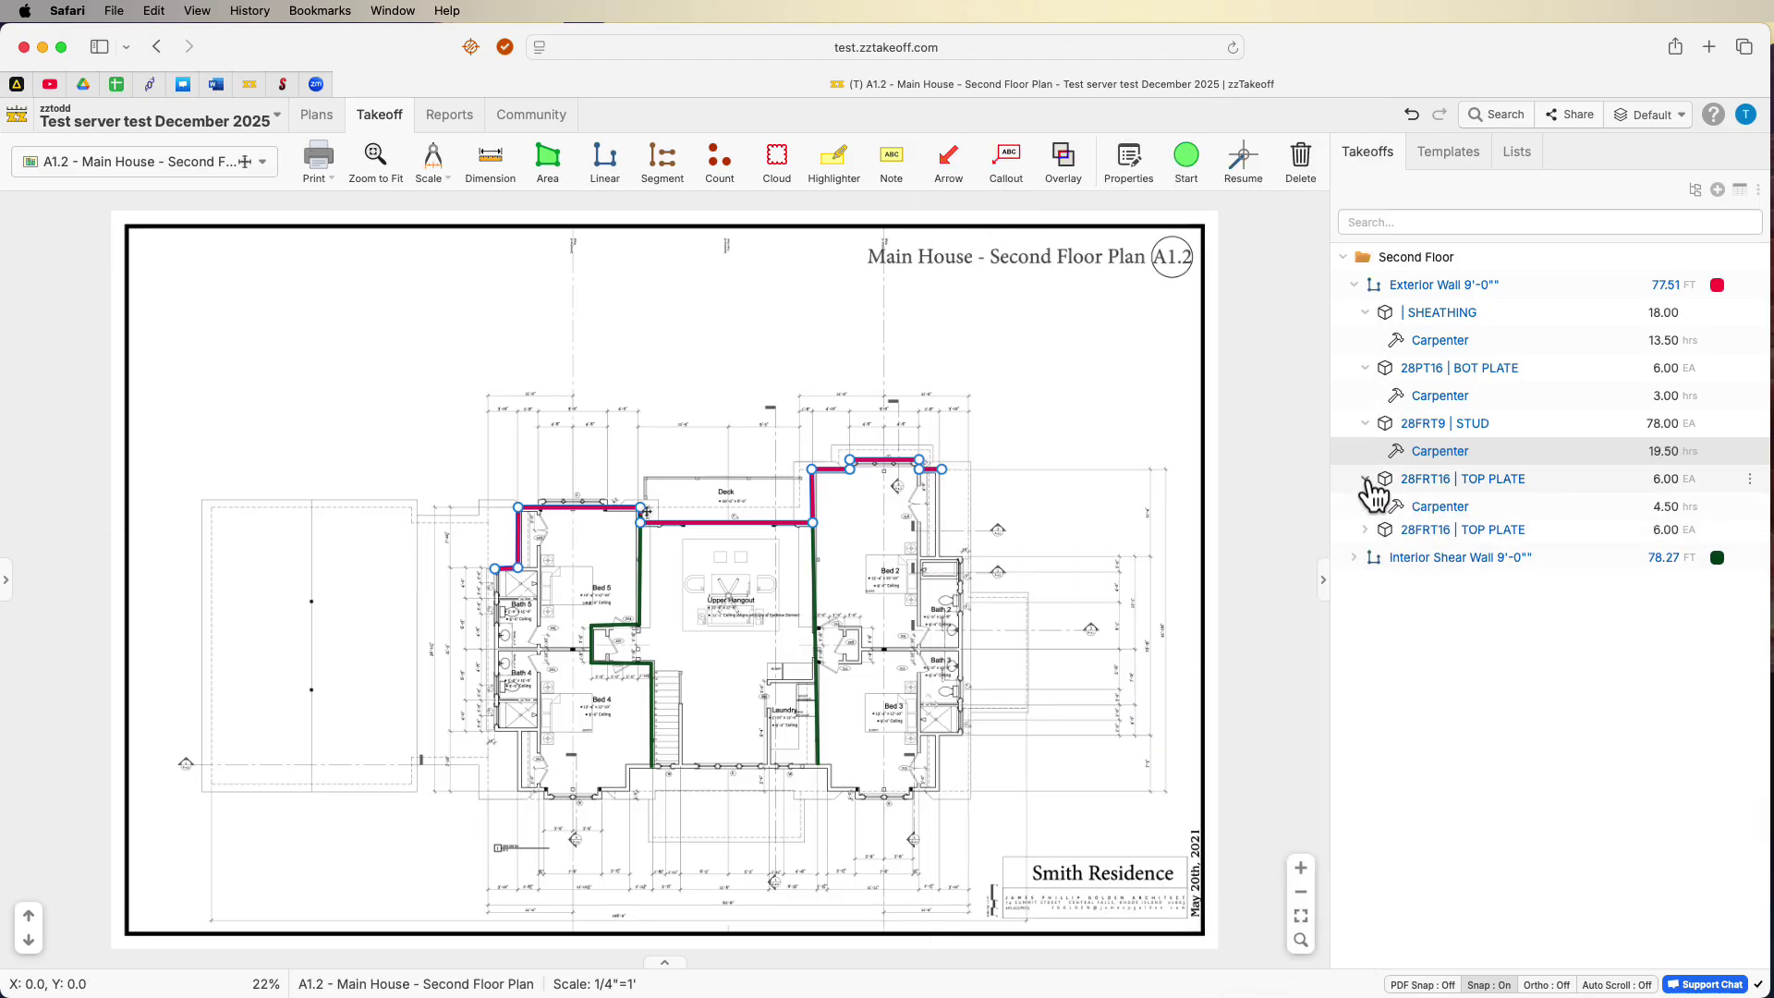
{"action": "double_click", "coordinate": [1427, 505]}
{"action": "left_click", "coordinate": [1013, 338]}
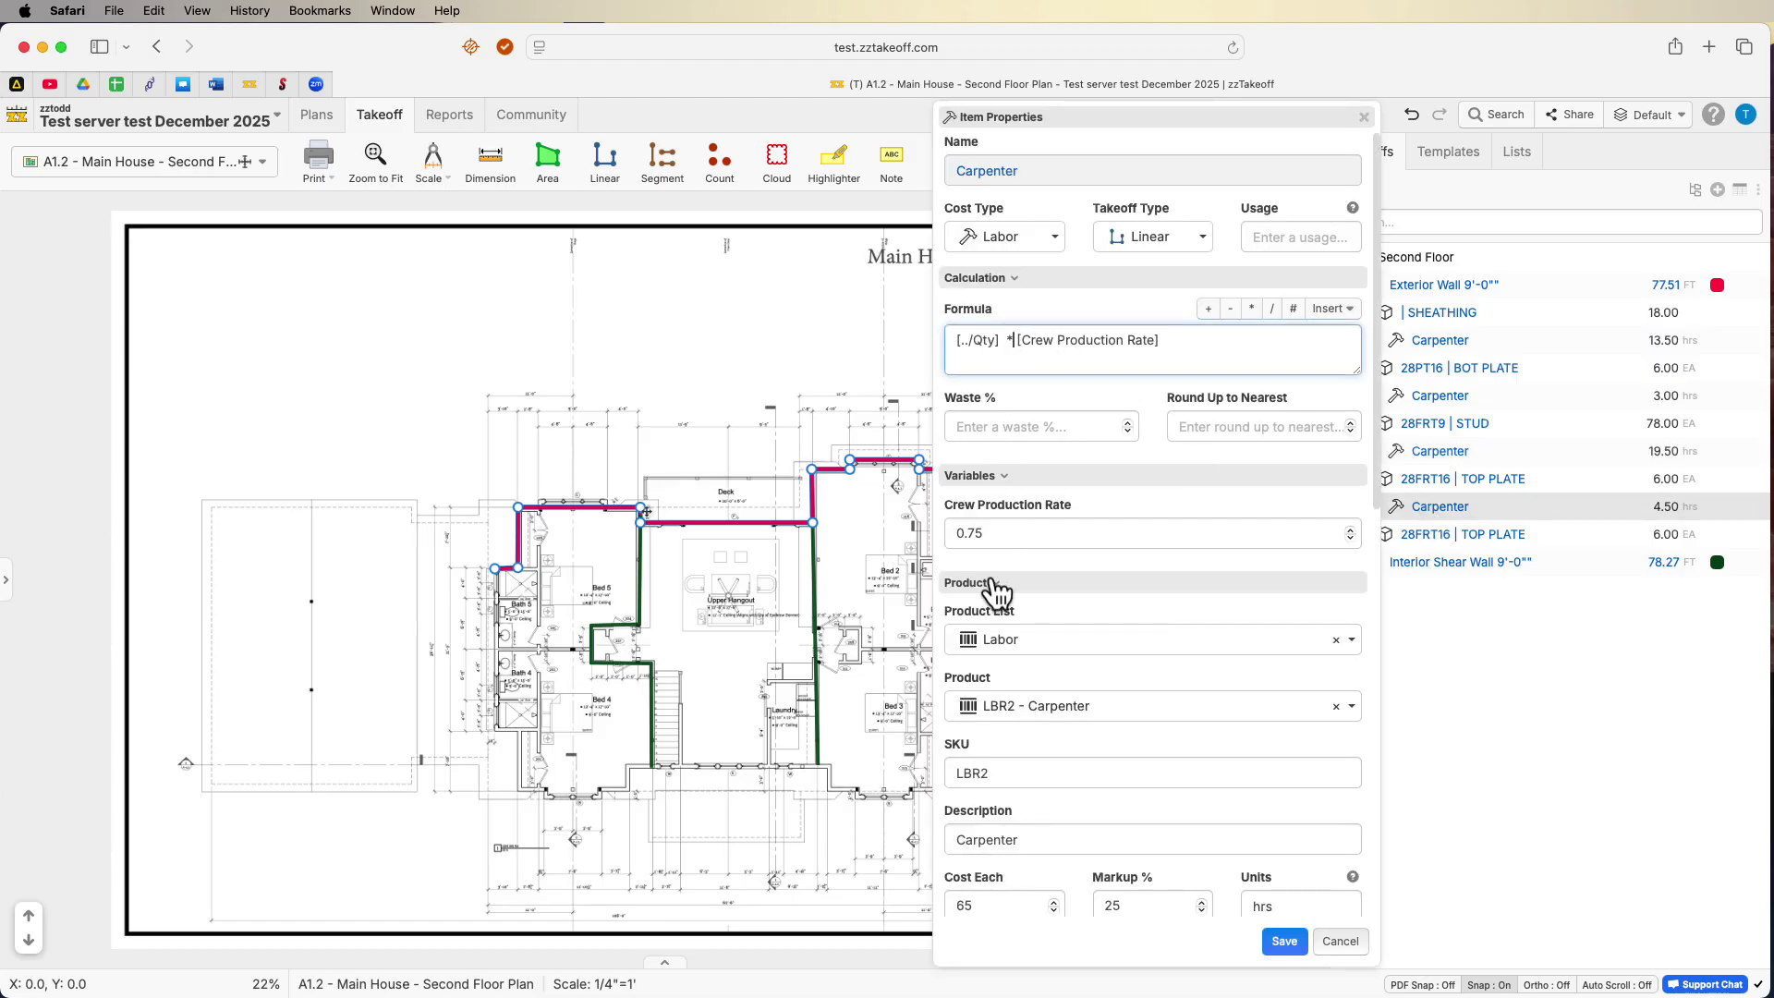
{"action": "left_click_drag", "start_coordinate": [996, 532], "coordinate": [947, 532]}
{"action": "type", "text": "1"}
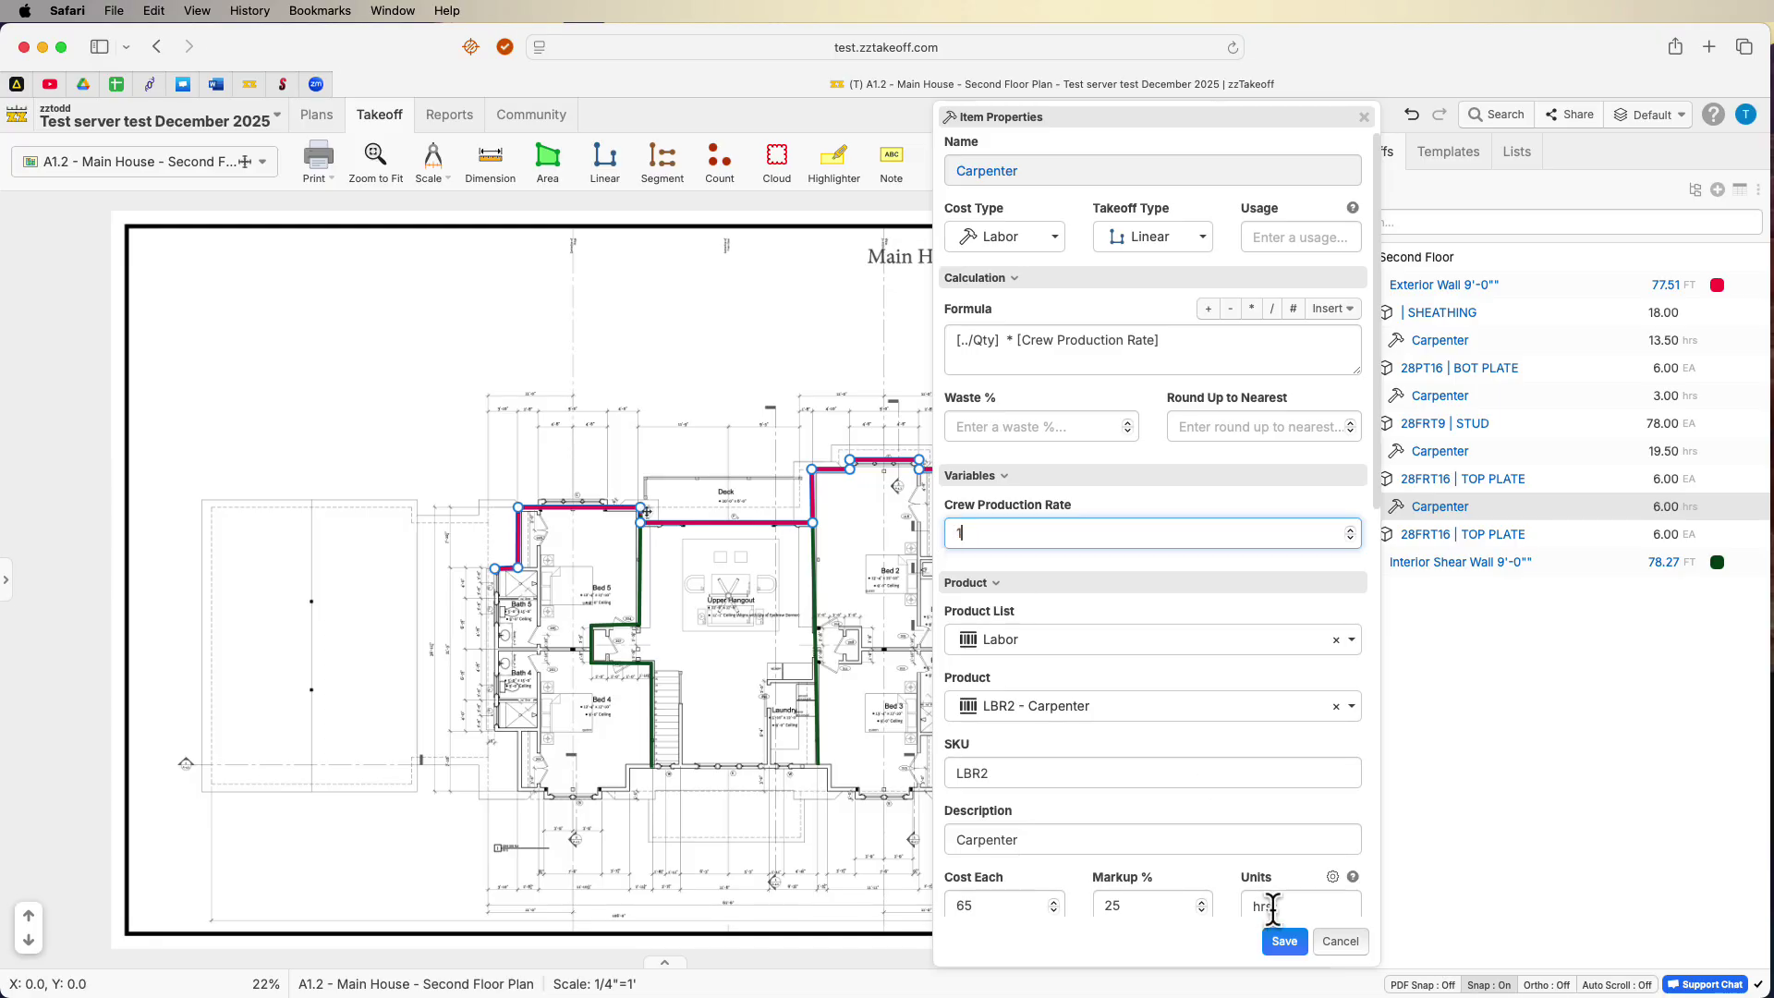
{"action": "left_click", "coordinate": [1284, 940]}
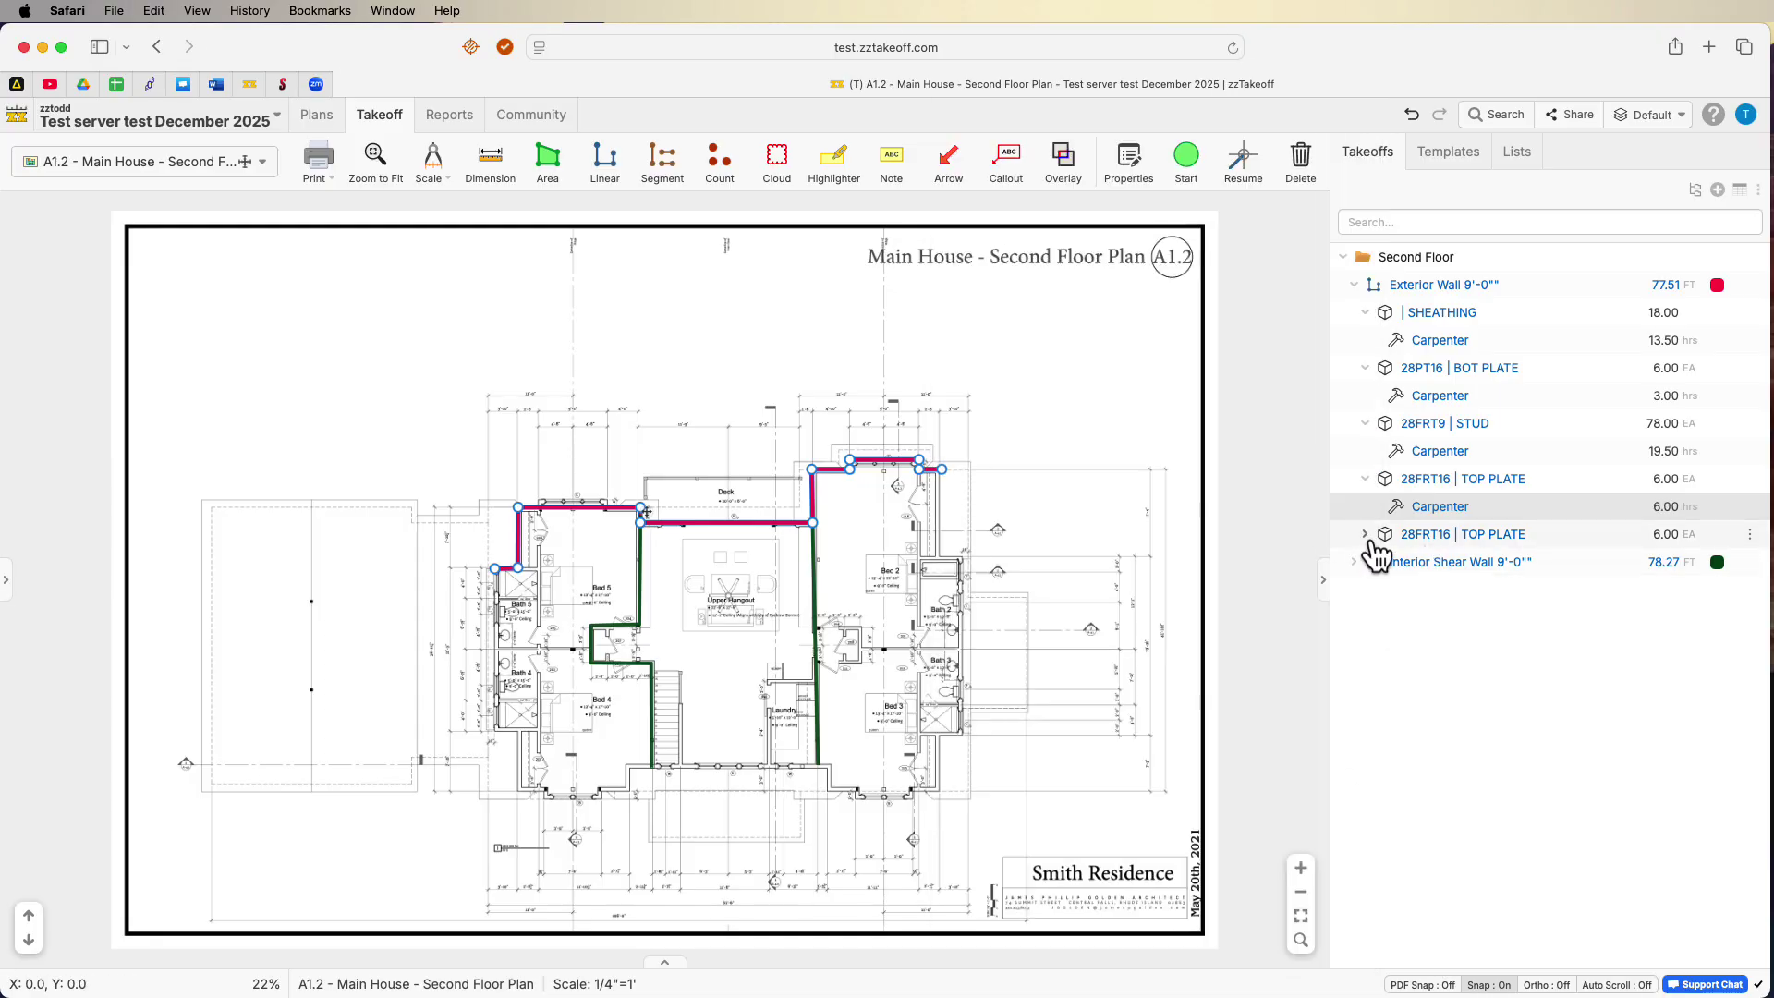
Set the Crew Production Rate of the Carpenter item under the second TOP PLATE to 1, save, and check the SHEATHING Carpenter item's properties.
{"action": "left_click", "coordinate": [1365, 535]}
{"action": "double_click", "coordinate": [1428, 560]}
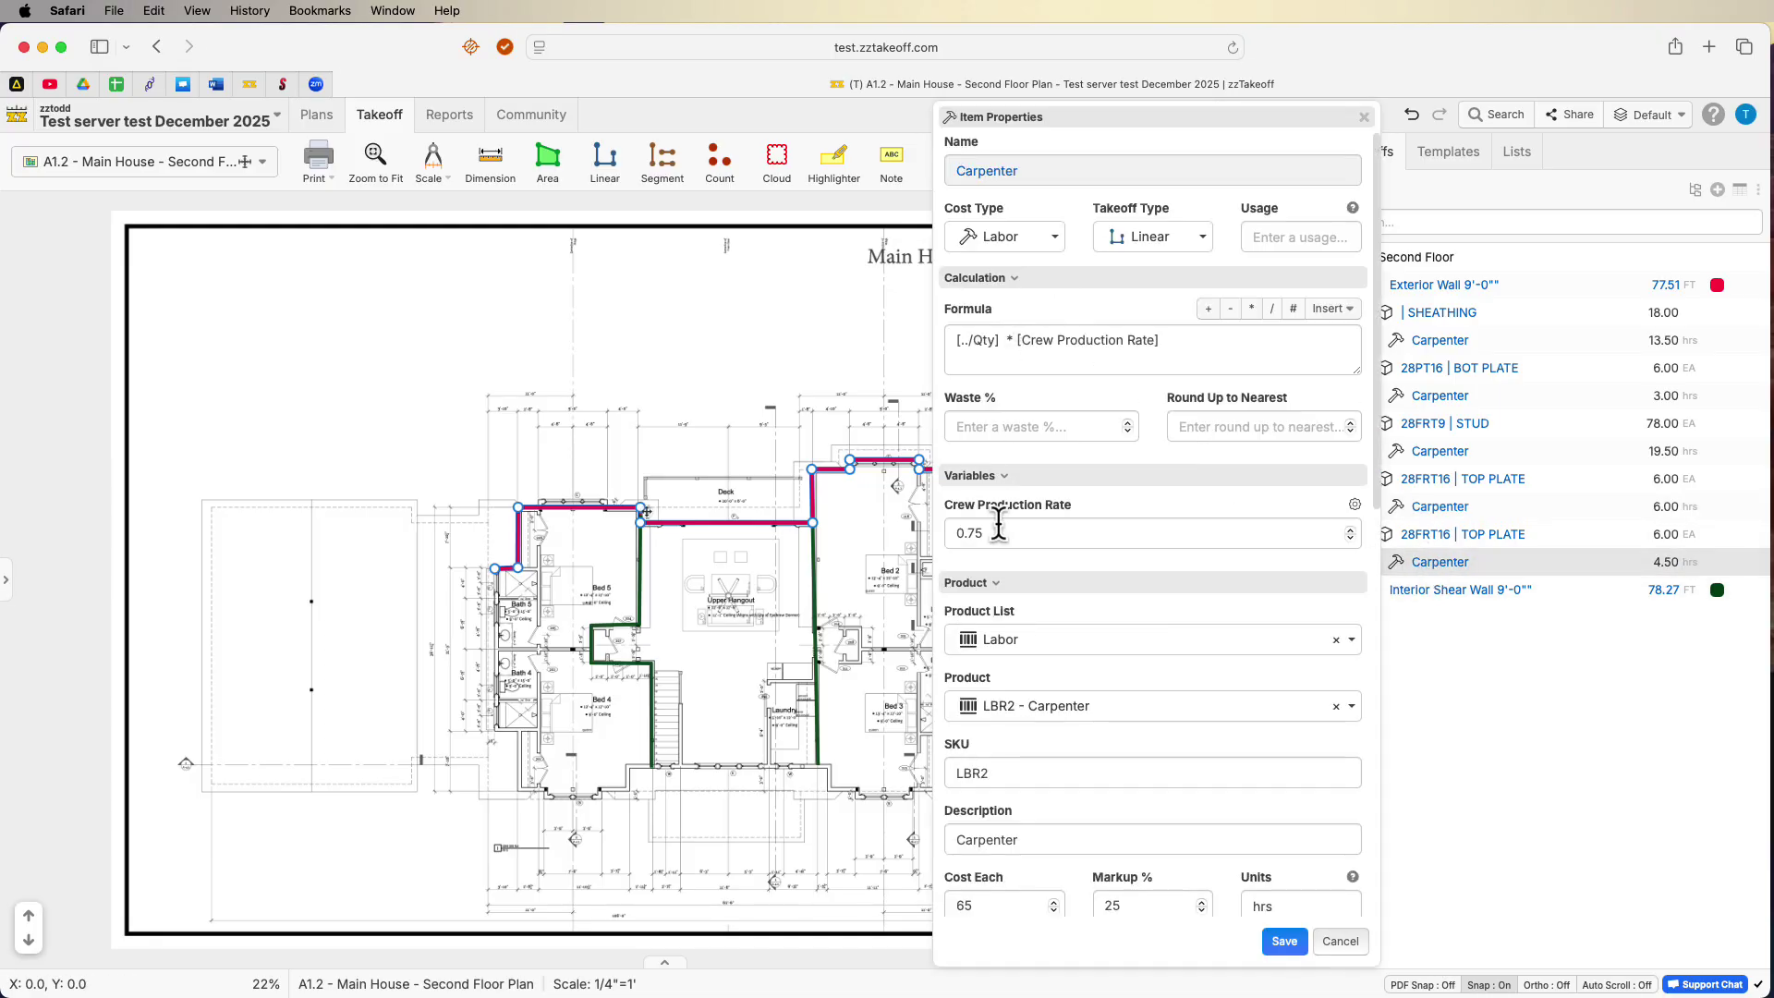
{"action": "left_click_drag", "start_coordinate": [998, 532], "coordinate": [947, 533]}
{"action": "type", "text": "1"}
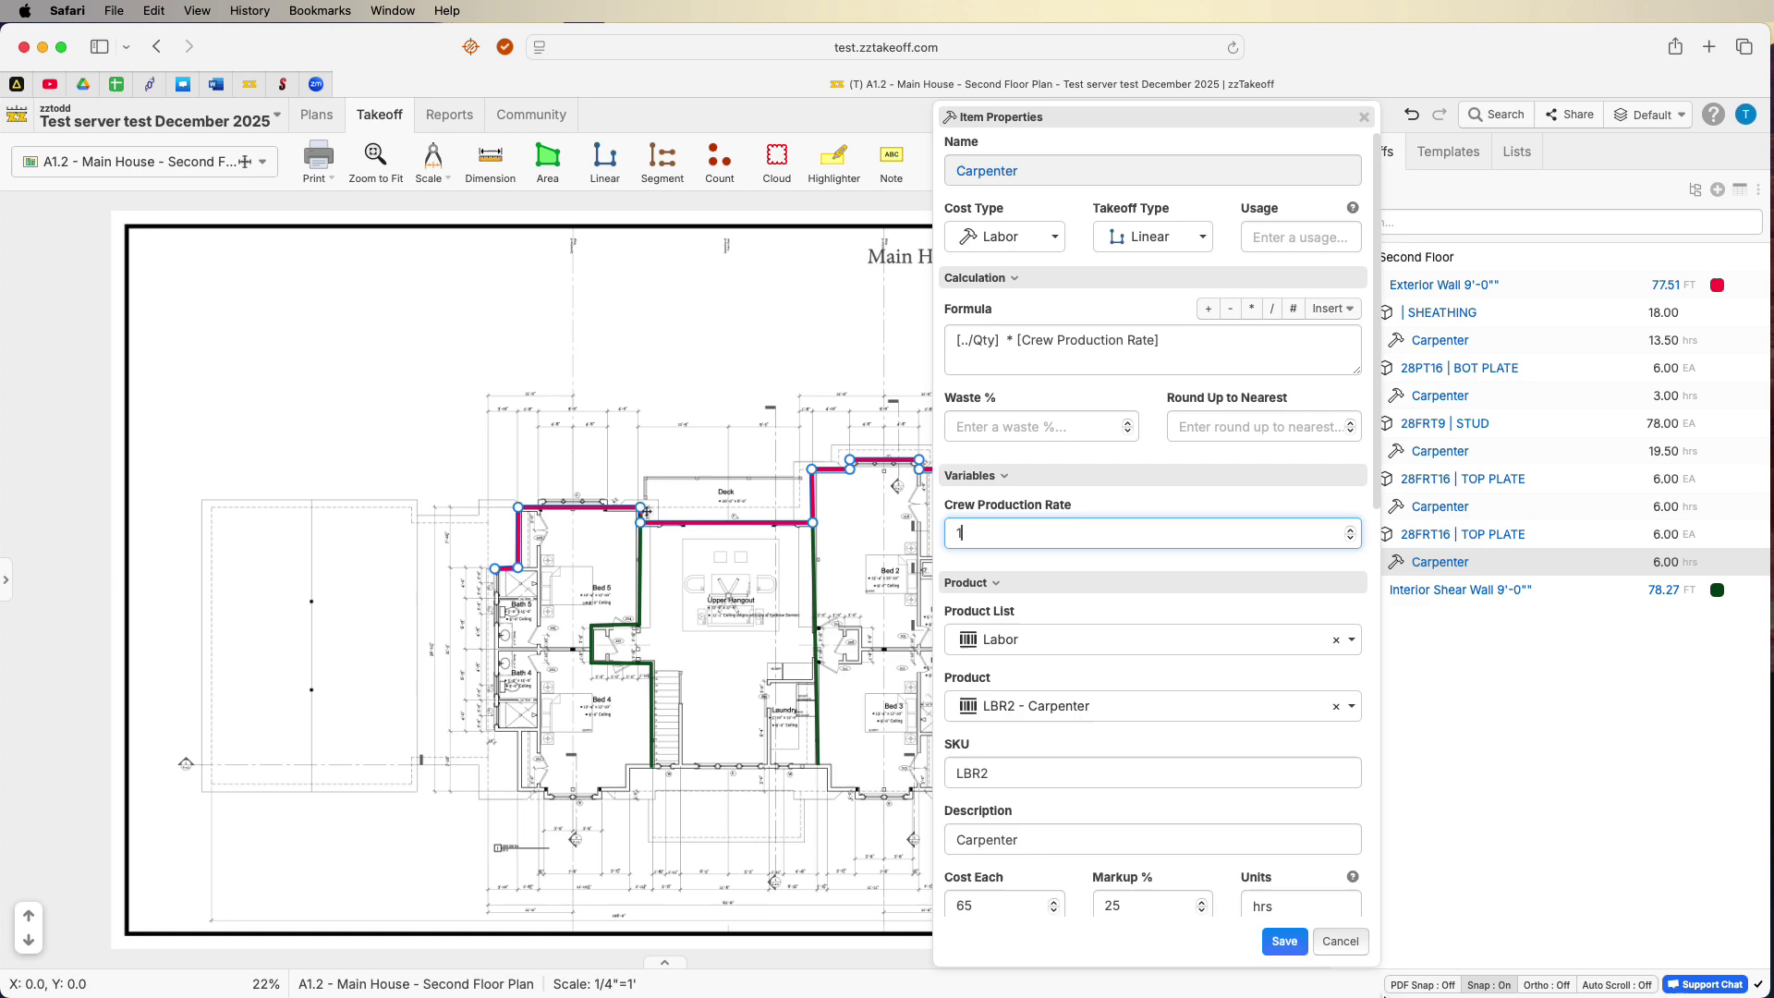
{"action": "left_click", "coordinate": [1284, 941]}
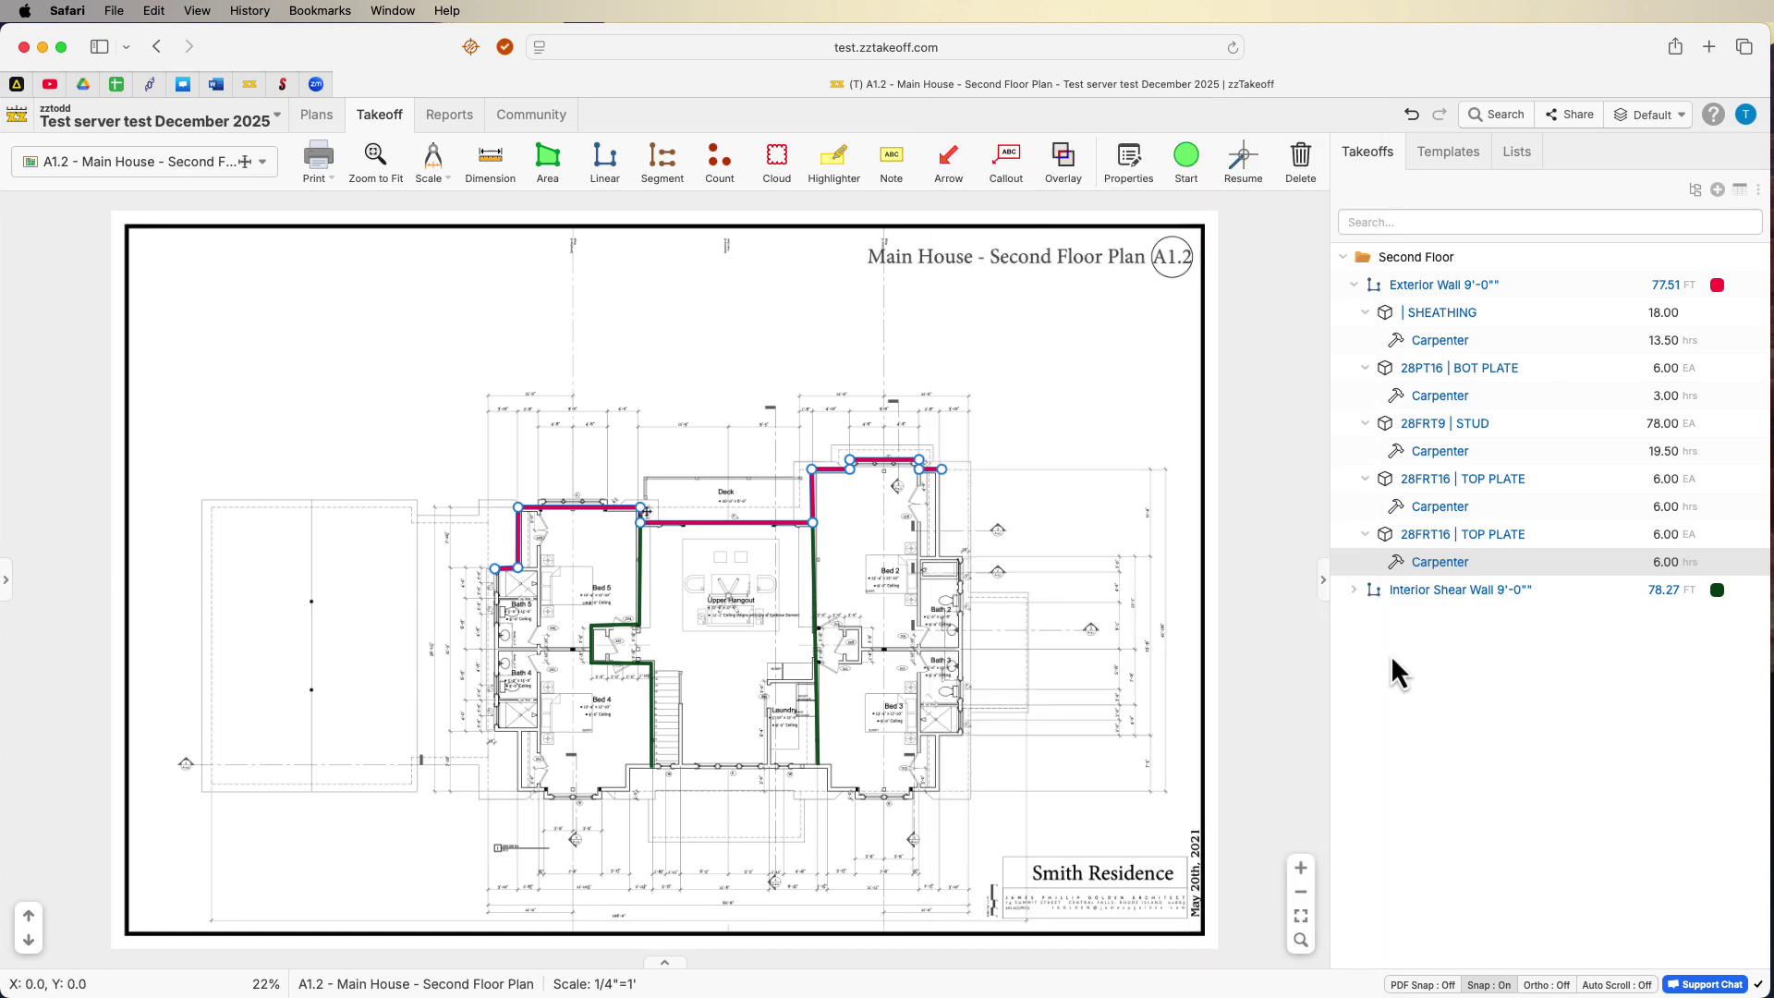
{"action": "left_click", "coordinate": [1439, 340]}
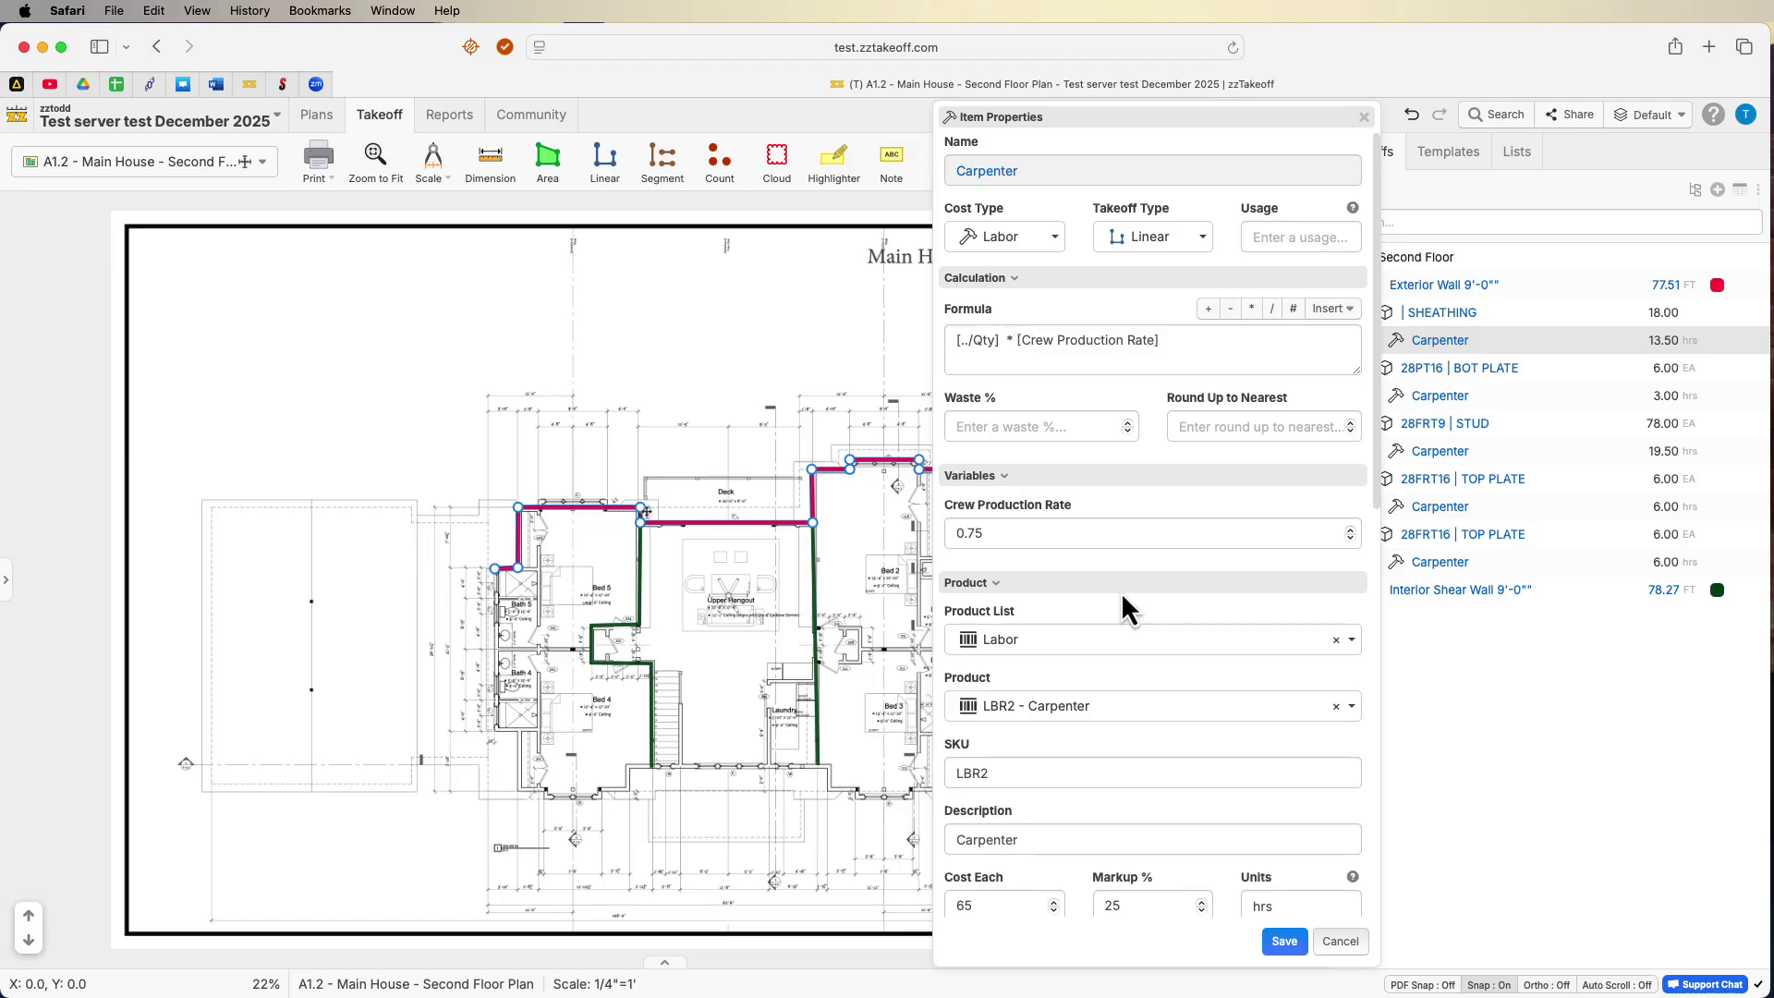
{"action": "left_click", "coordinate": [1284, 940]}
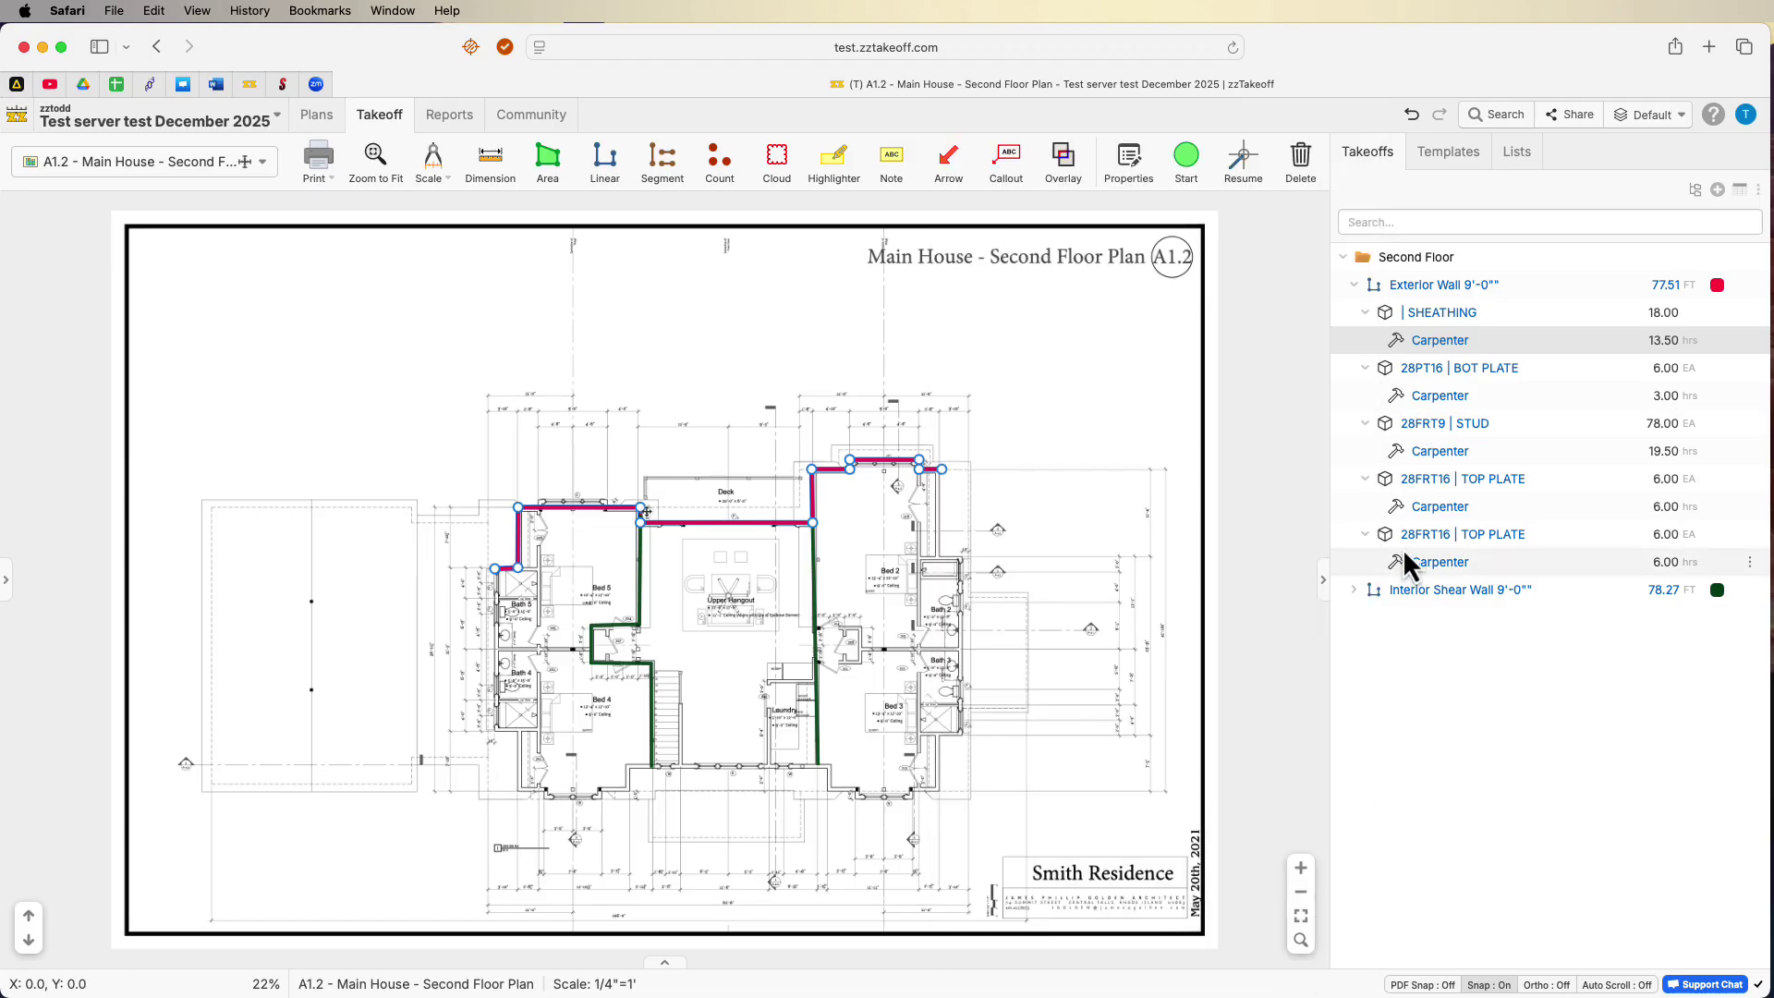
Switch the template library to zztodd Templates and expand the #5 Rebar | Foundation Concrete Mix template in the Concrete Footings folder.
{"action": "left_click", "coordinate": [1445, 155]}
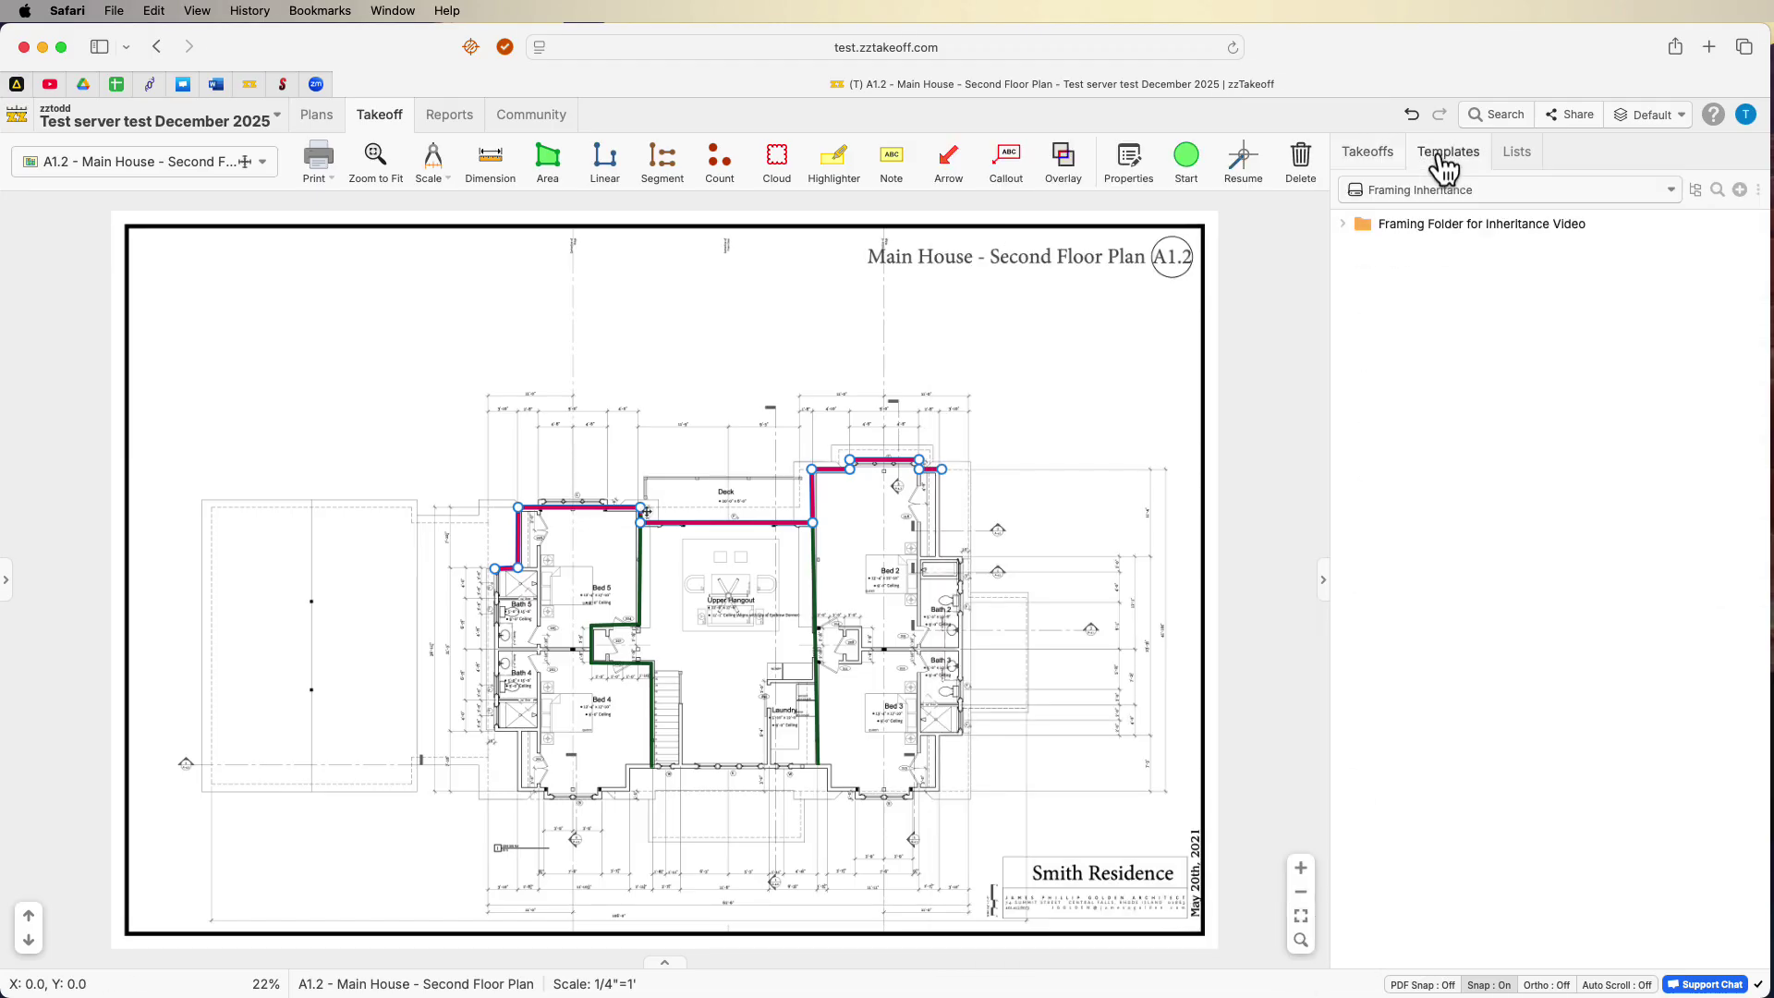
{"action": "left_click", "coordinate": [1347, 225]}
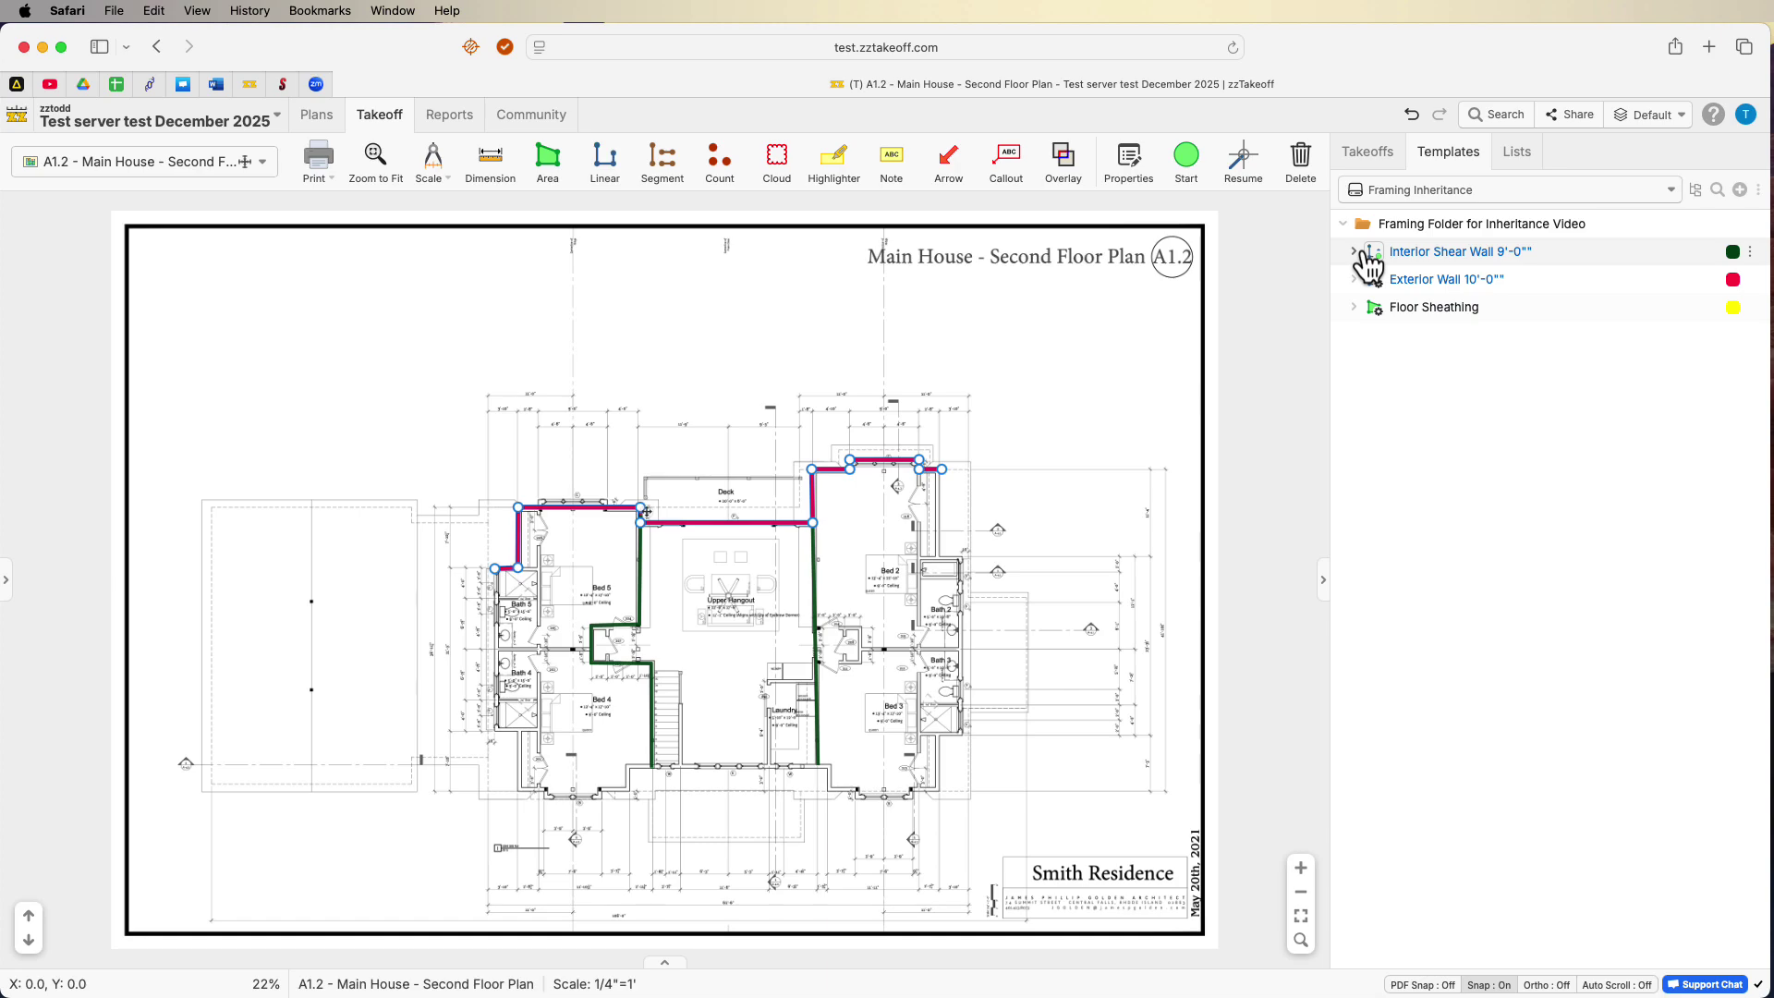
{"action": "left_click", "coordinate": [1432, 191]}
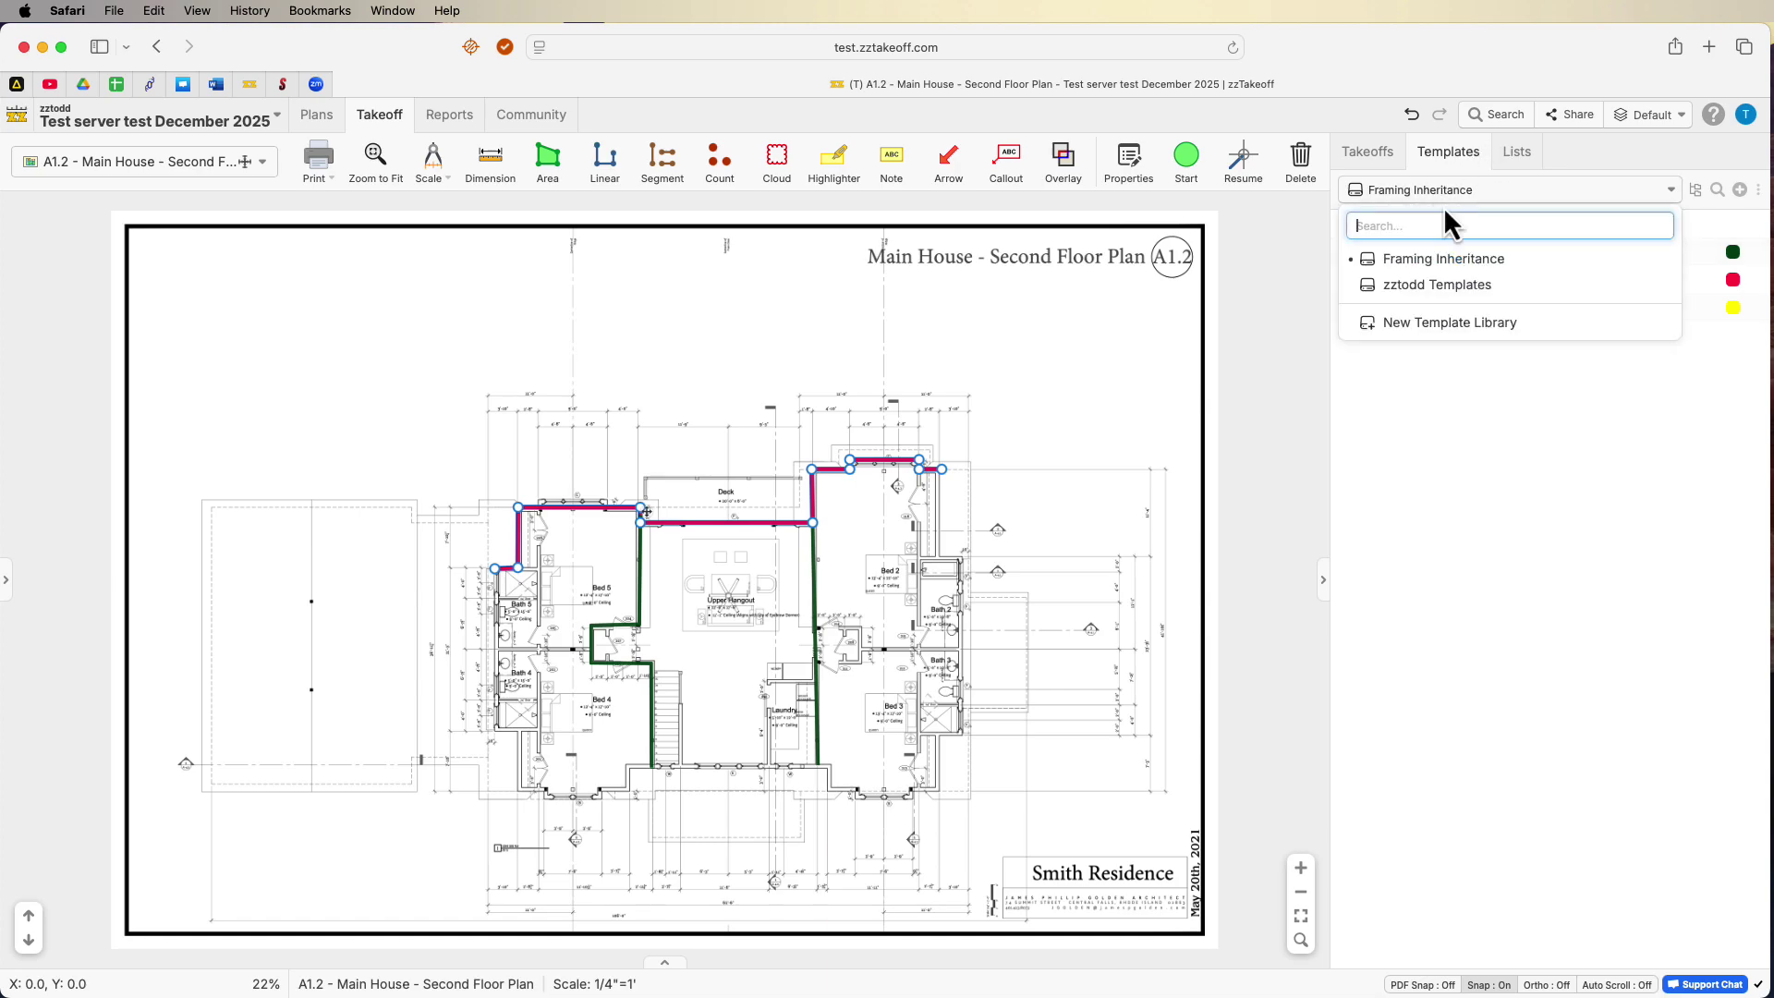
{"action": "left_click", "coordinate": [1424, 286]}
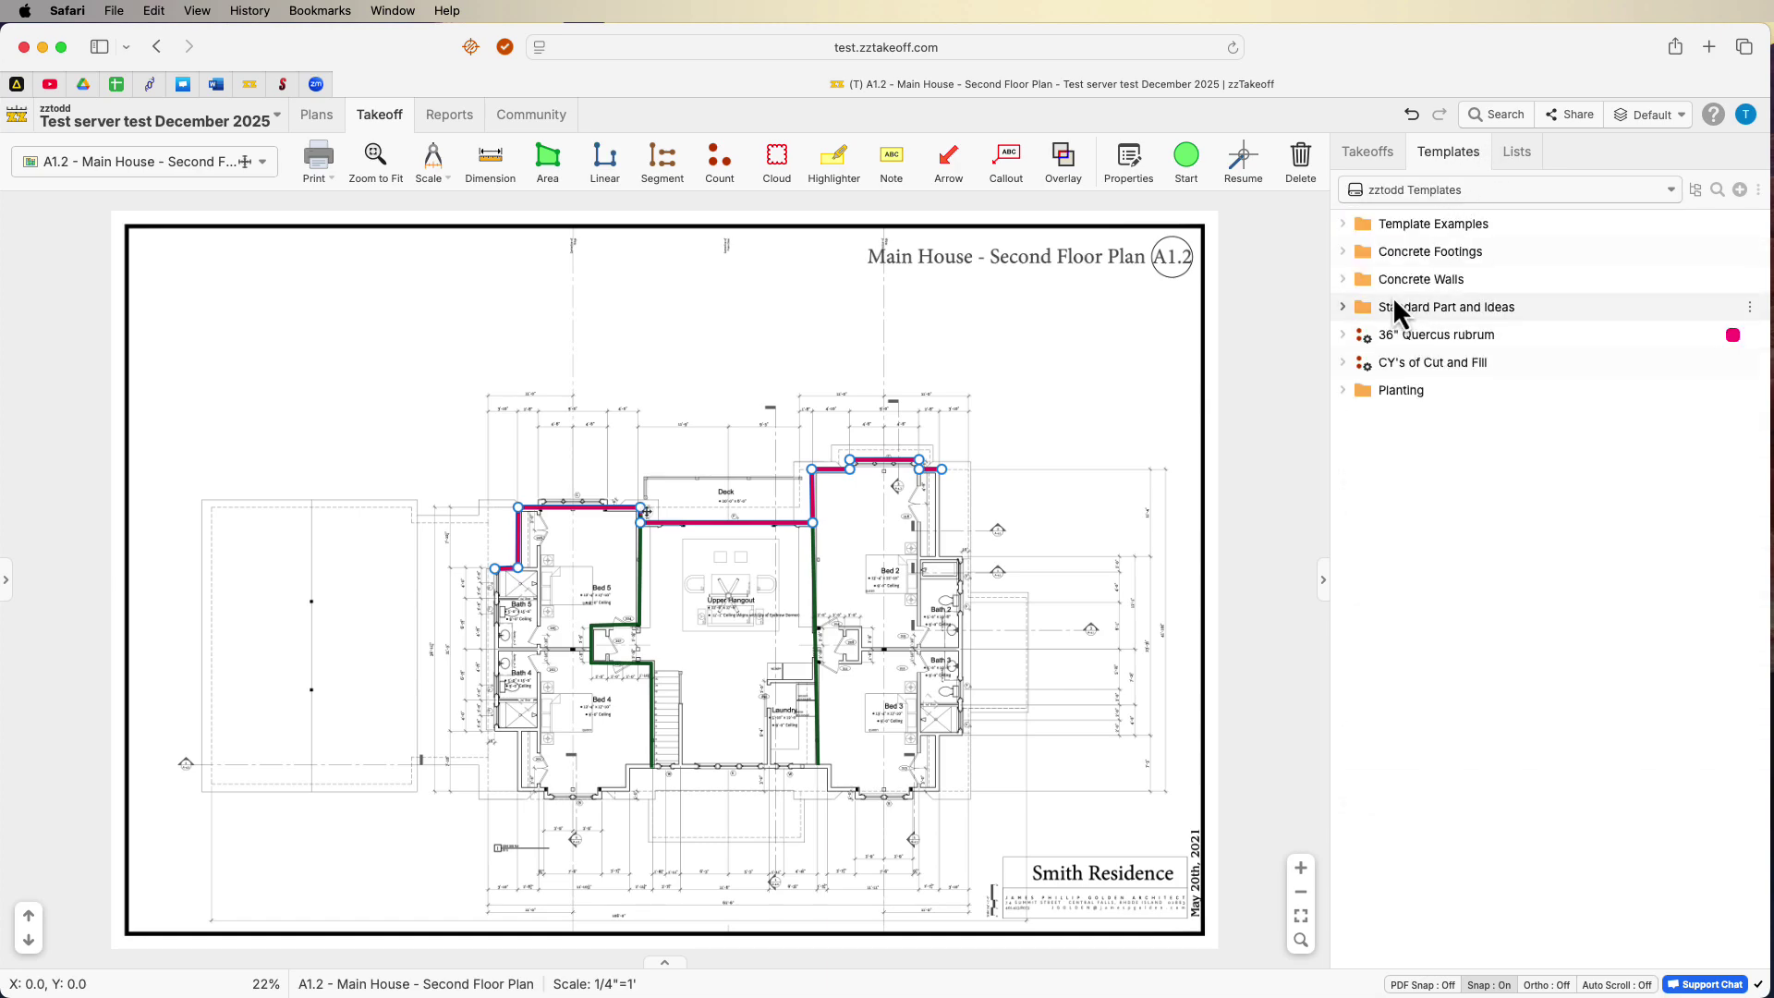
{"action": "left_click", "coordinate": [1345, 253]}
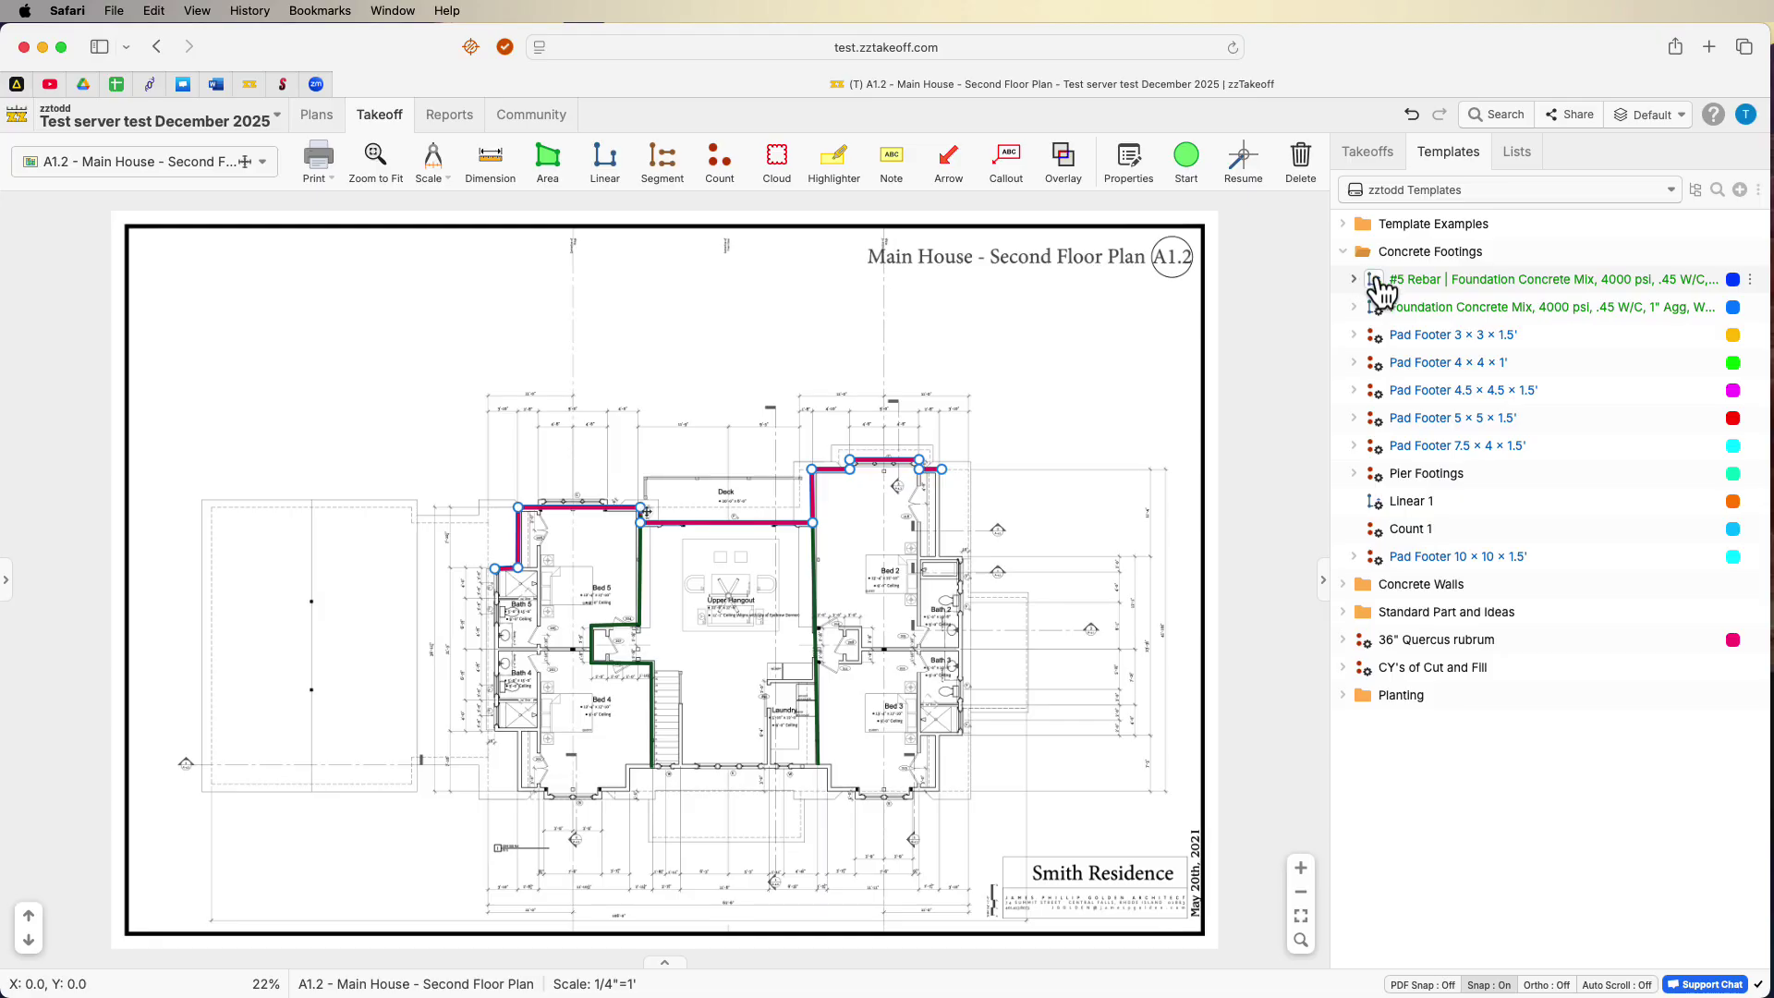
{"action": "left_click", "coordinate": [1356, 280]}
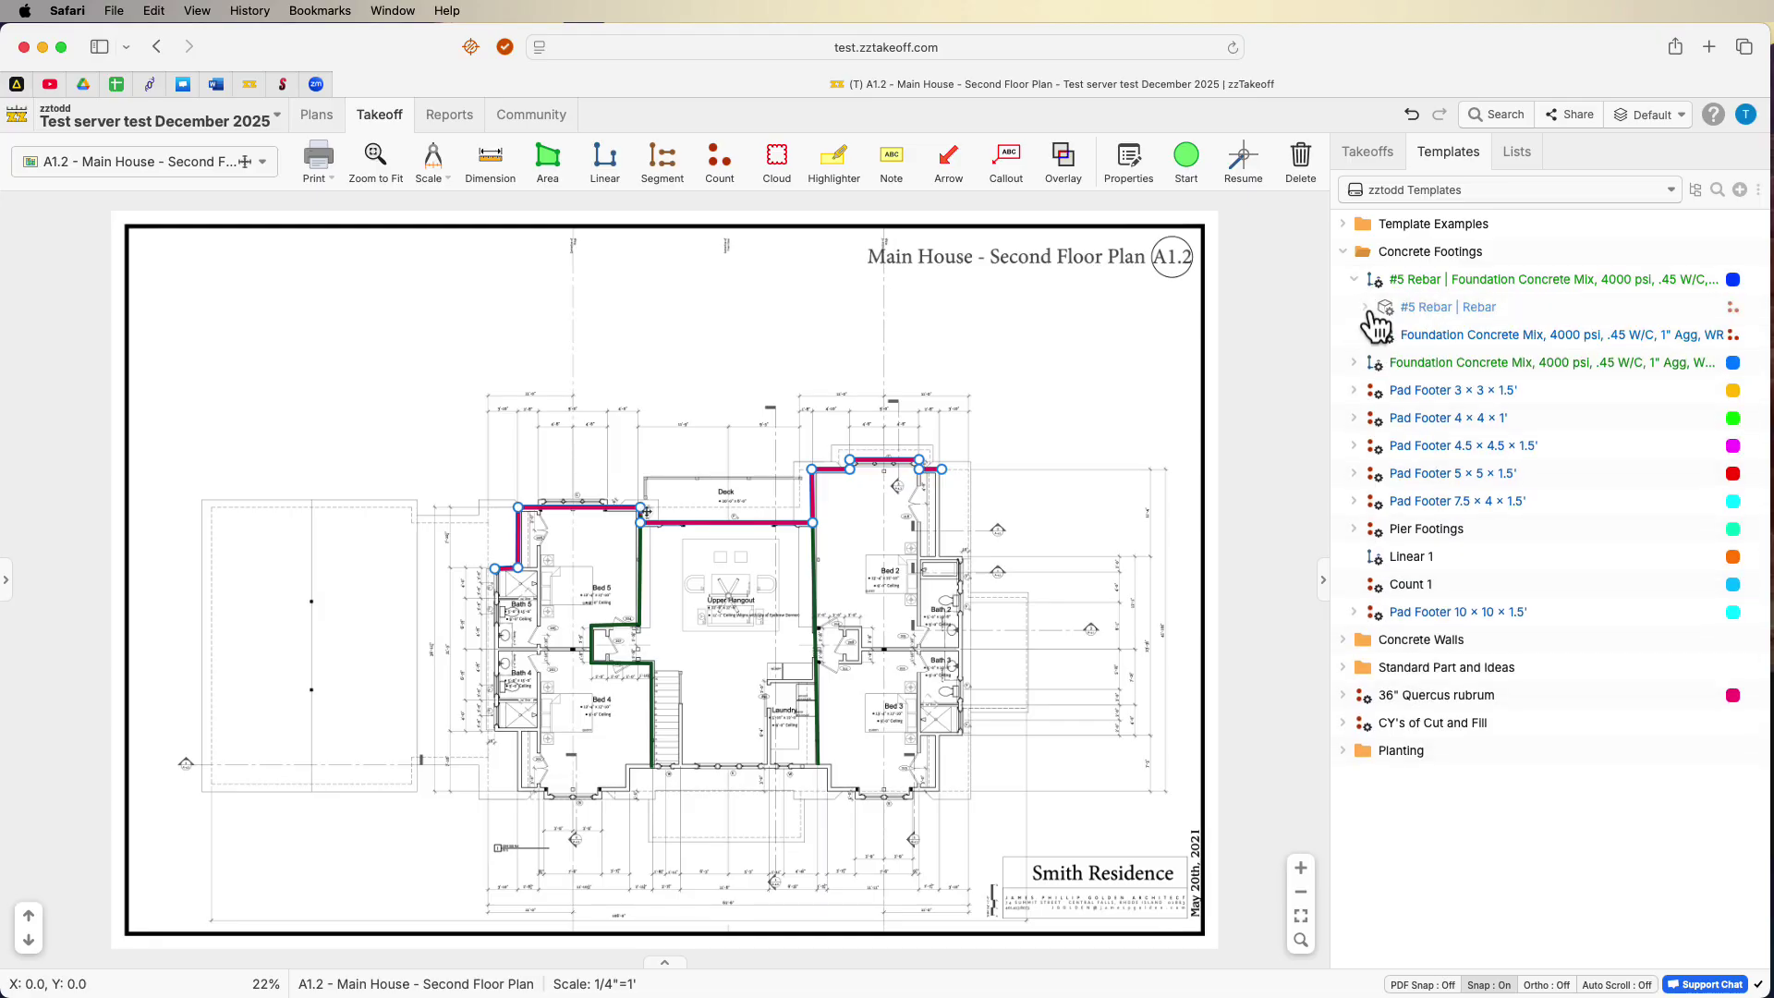
Start a linear takeoff from the #5 Rebar | Foundation Concrete Mix template and draw an L-shaped footing about 136 ft long around the house plan.
{"action": "left_click", "coordinate": [1377, 283]}
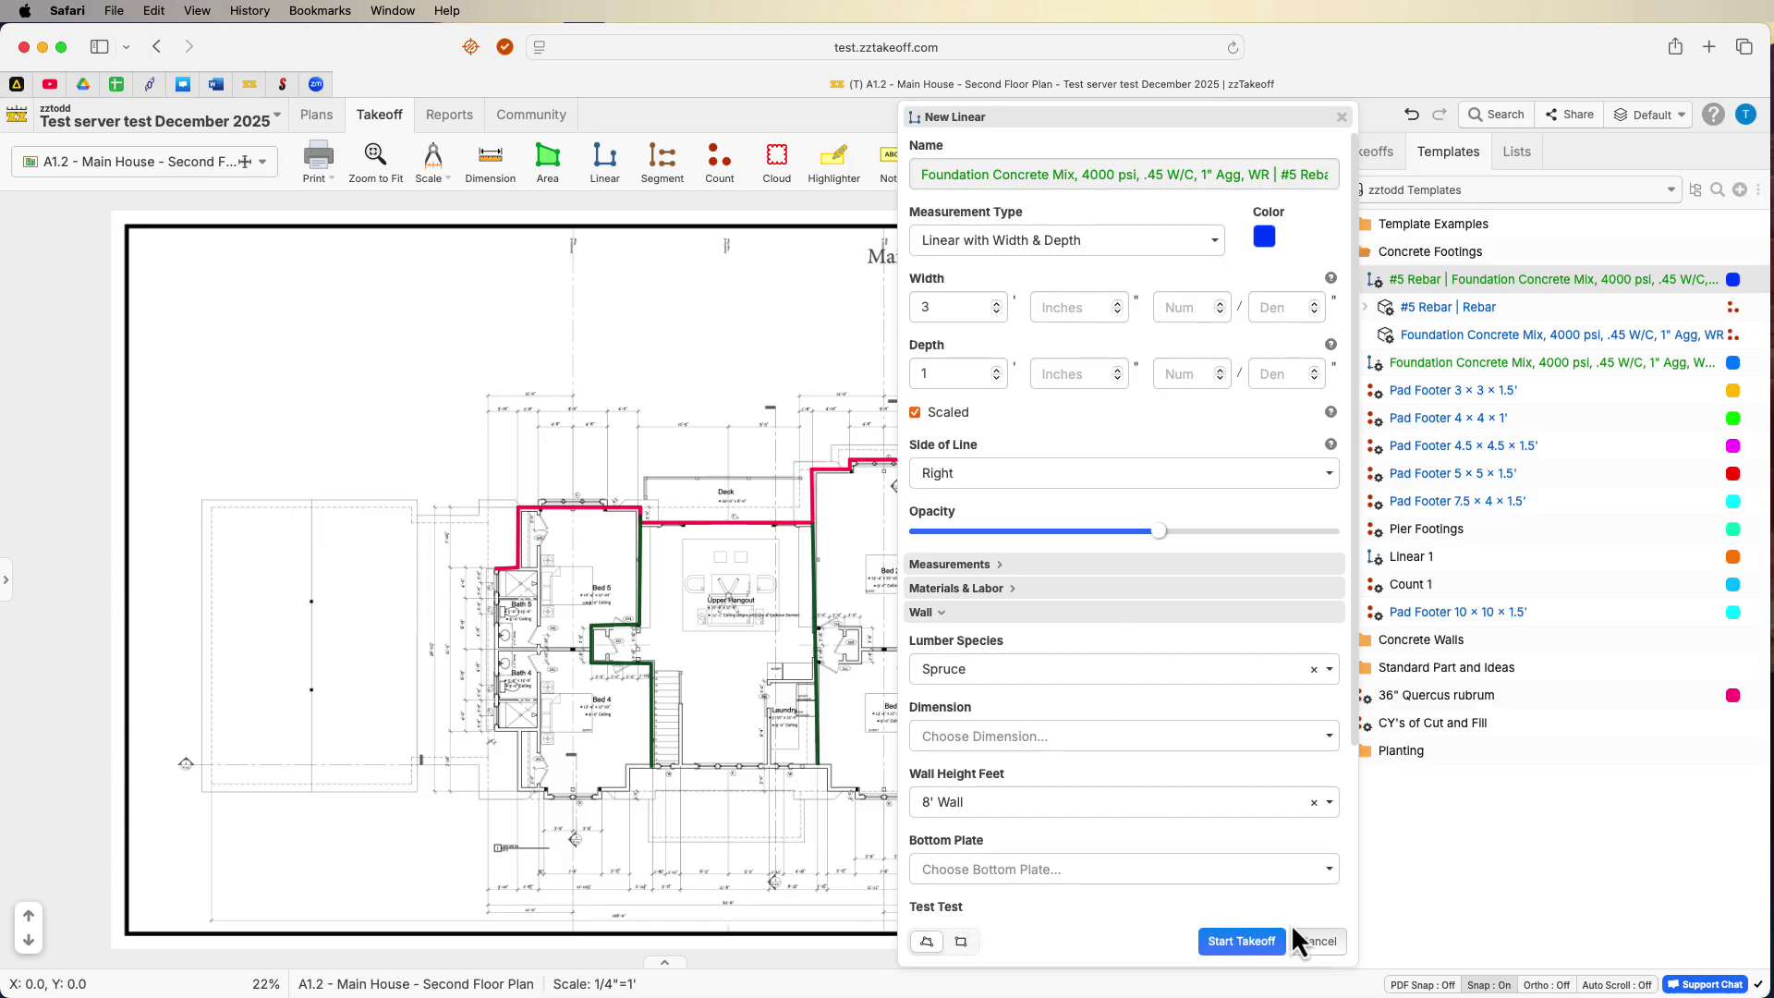
{"action": "left_click", "coordinate": [1255, 946]}
{"action": "left_click", "coordinate": [421, 348]}
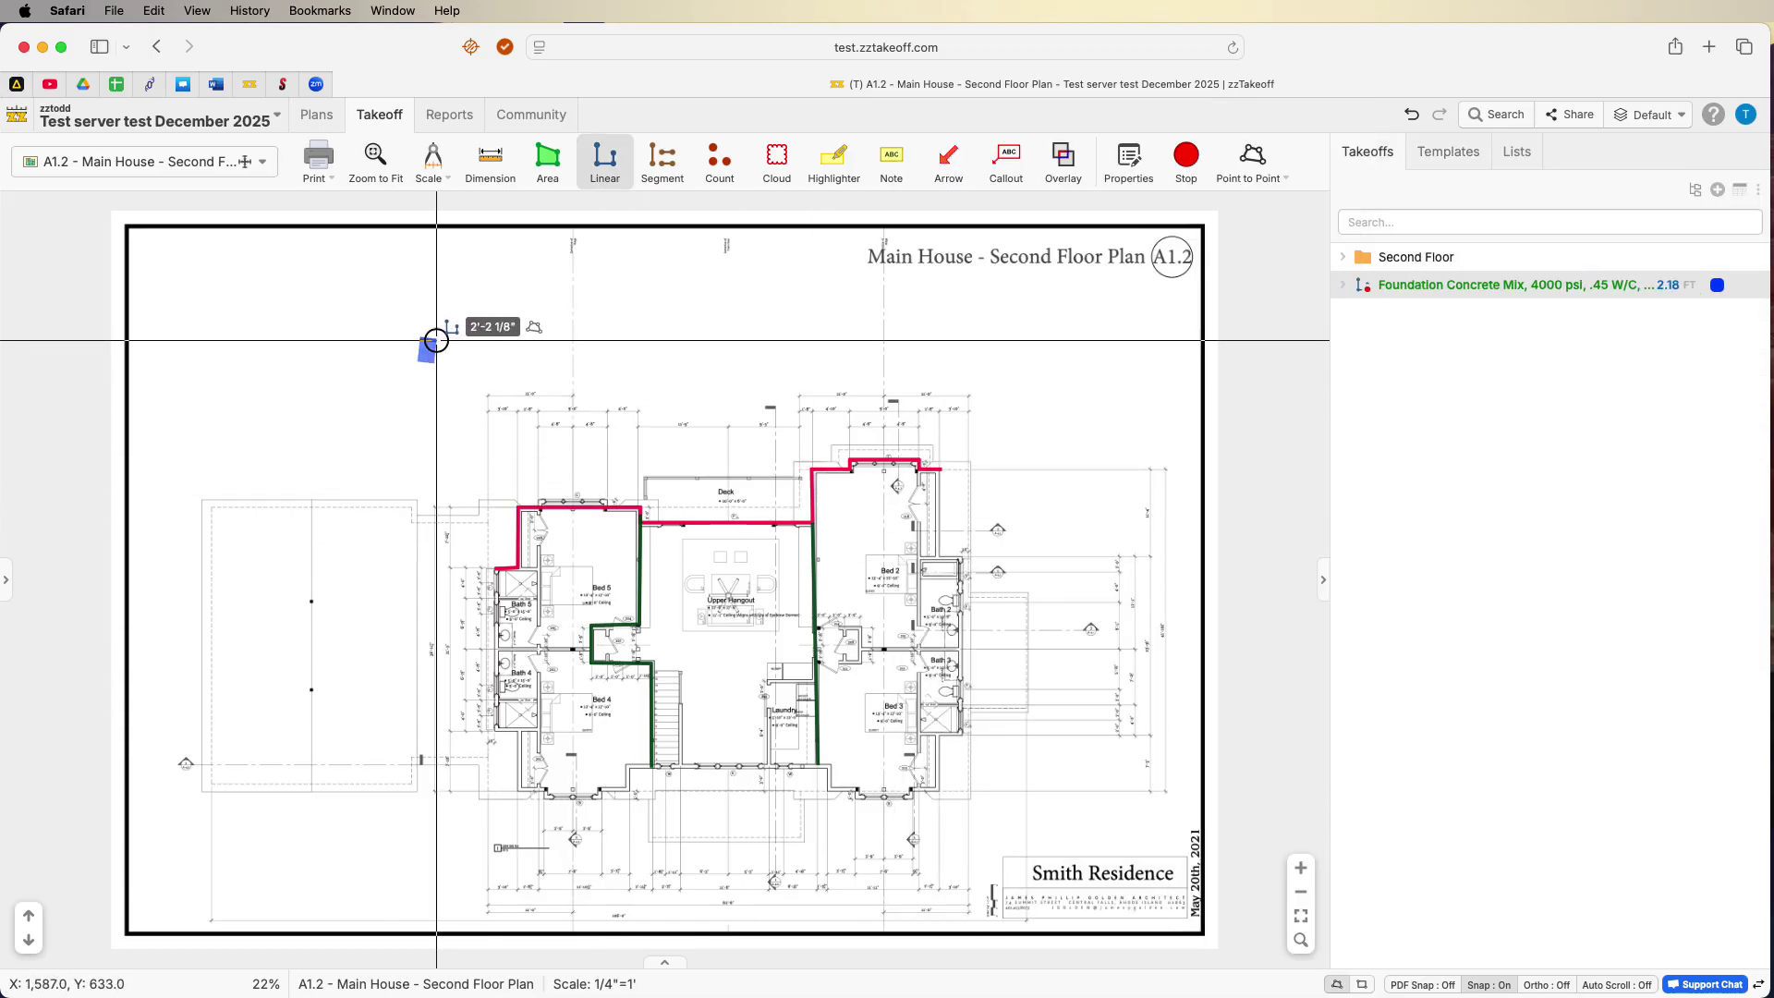
{"action": "left_click", "coordinate": [1029, 327]}
{"action": "left_click", "coordinate": [1058, 753]}
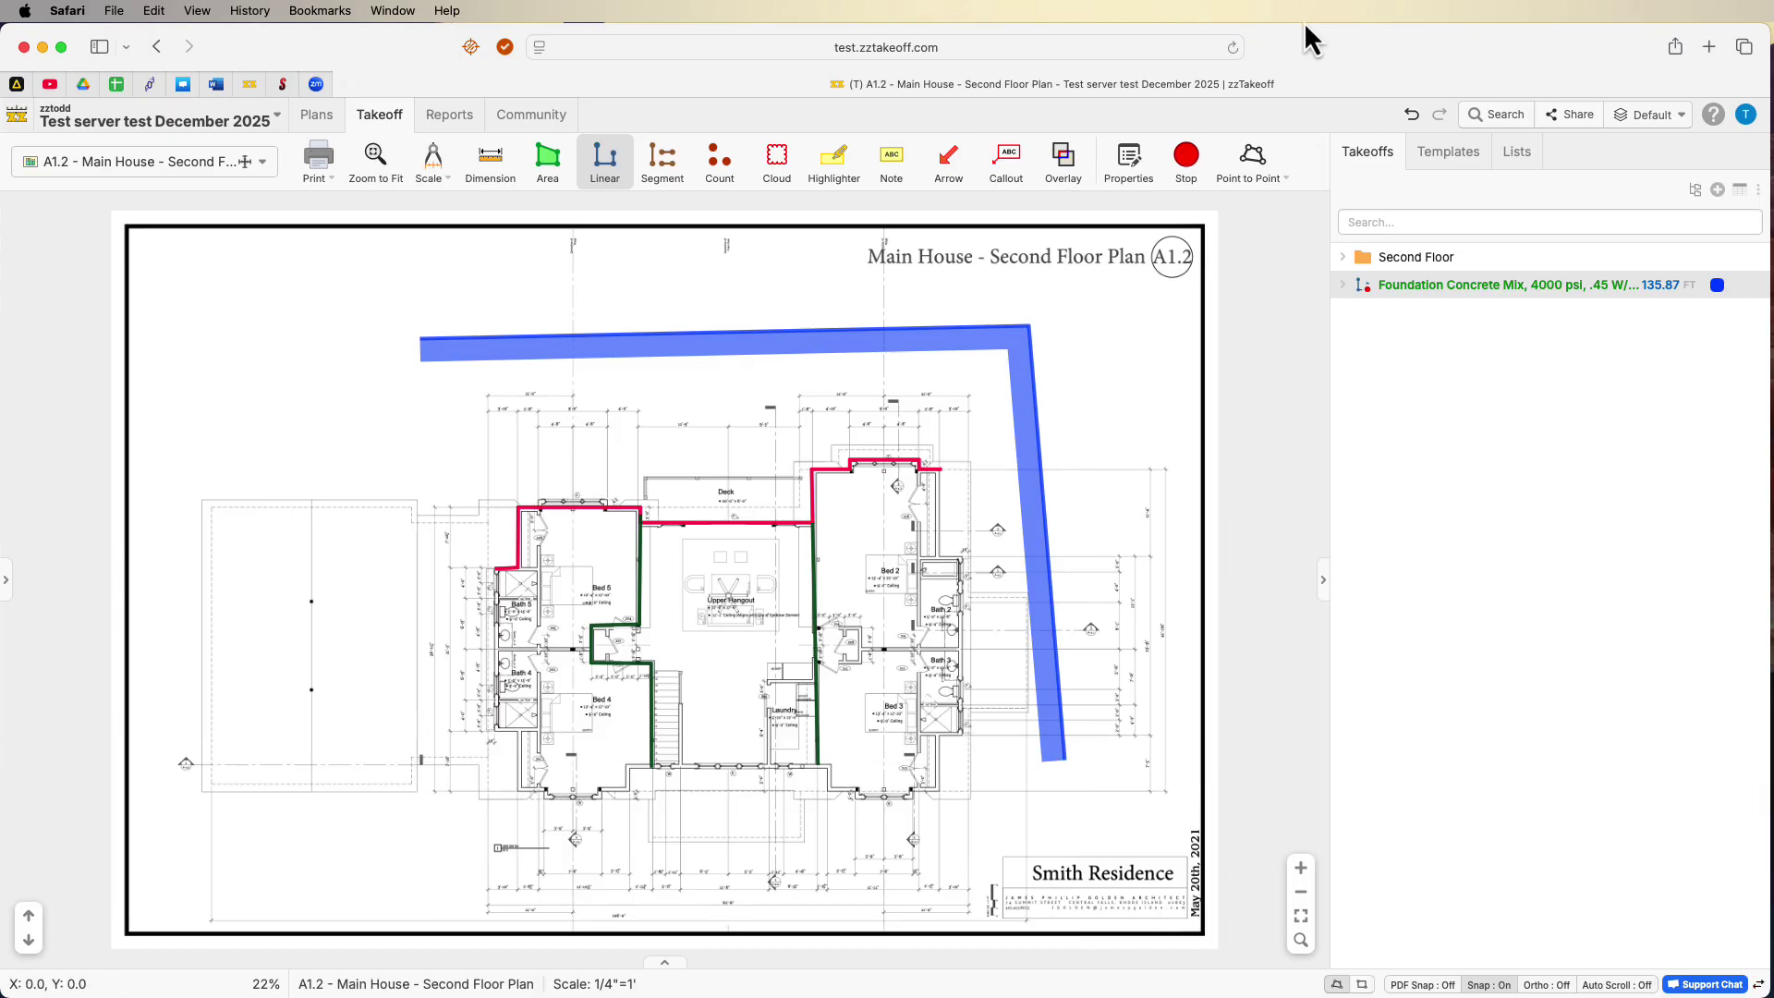
{"action": "left_click", "coordinate": [1185, 157]}
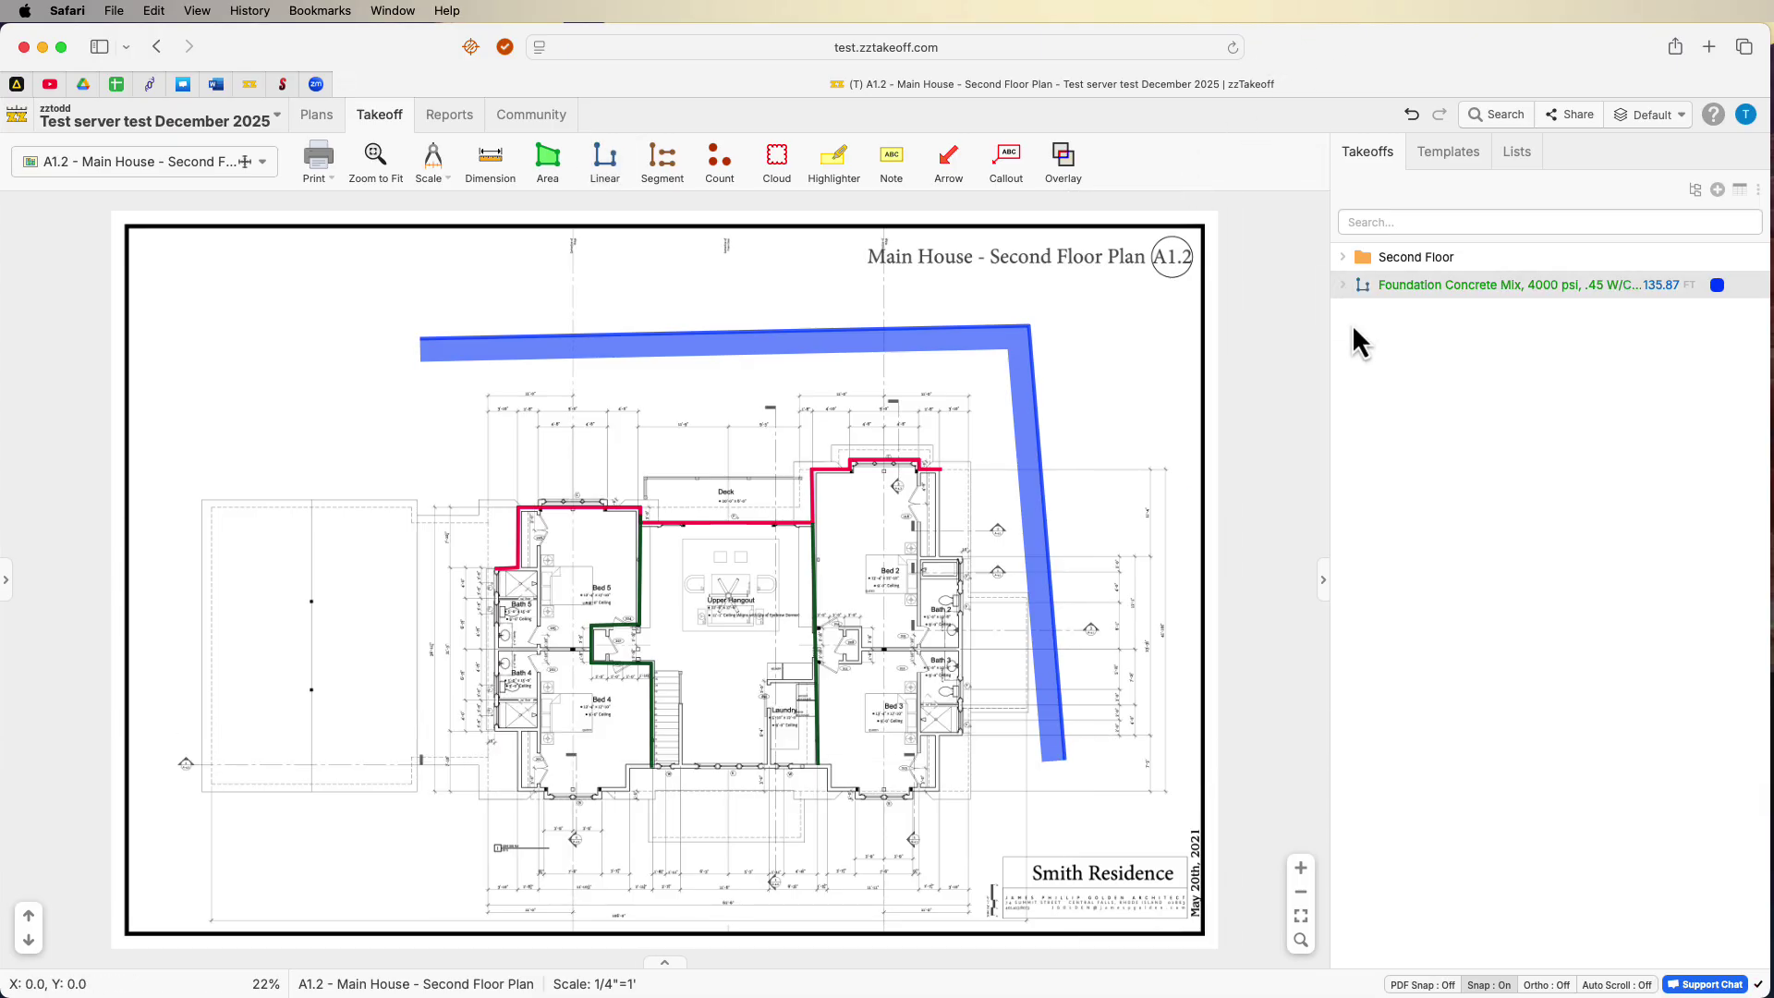
Expand the Foundation Concrete Mix takeoff and its #5 Rebar item, and examine the rebar item's full formula, variables and other properties.
{"action": "left_click", "coordinate": [1344, 284]}
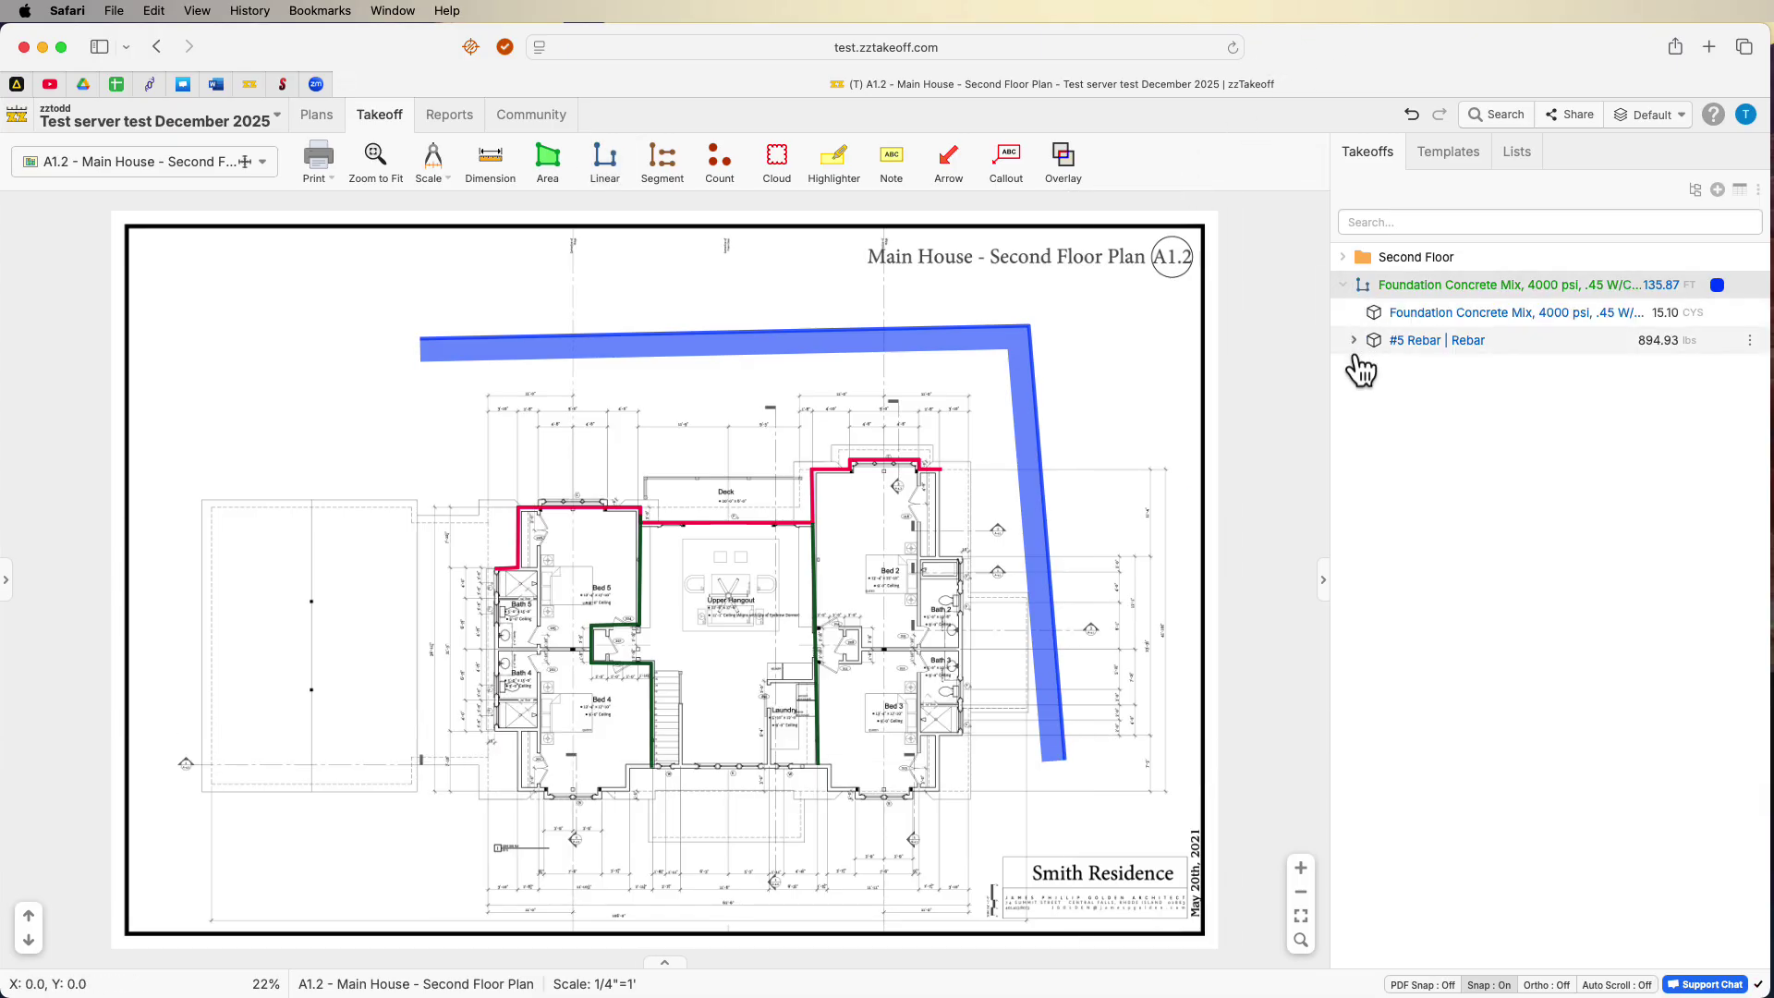
{"action": "left_click", "coordinate": [1353, 340]}
{"action": "double_click", "coordinate": [1438, 342]}
{"action": "scroll", "coordinate": [1035, 660], "scroll_direction": "down", "scroll_amount": 1}
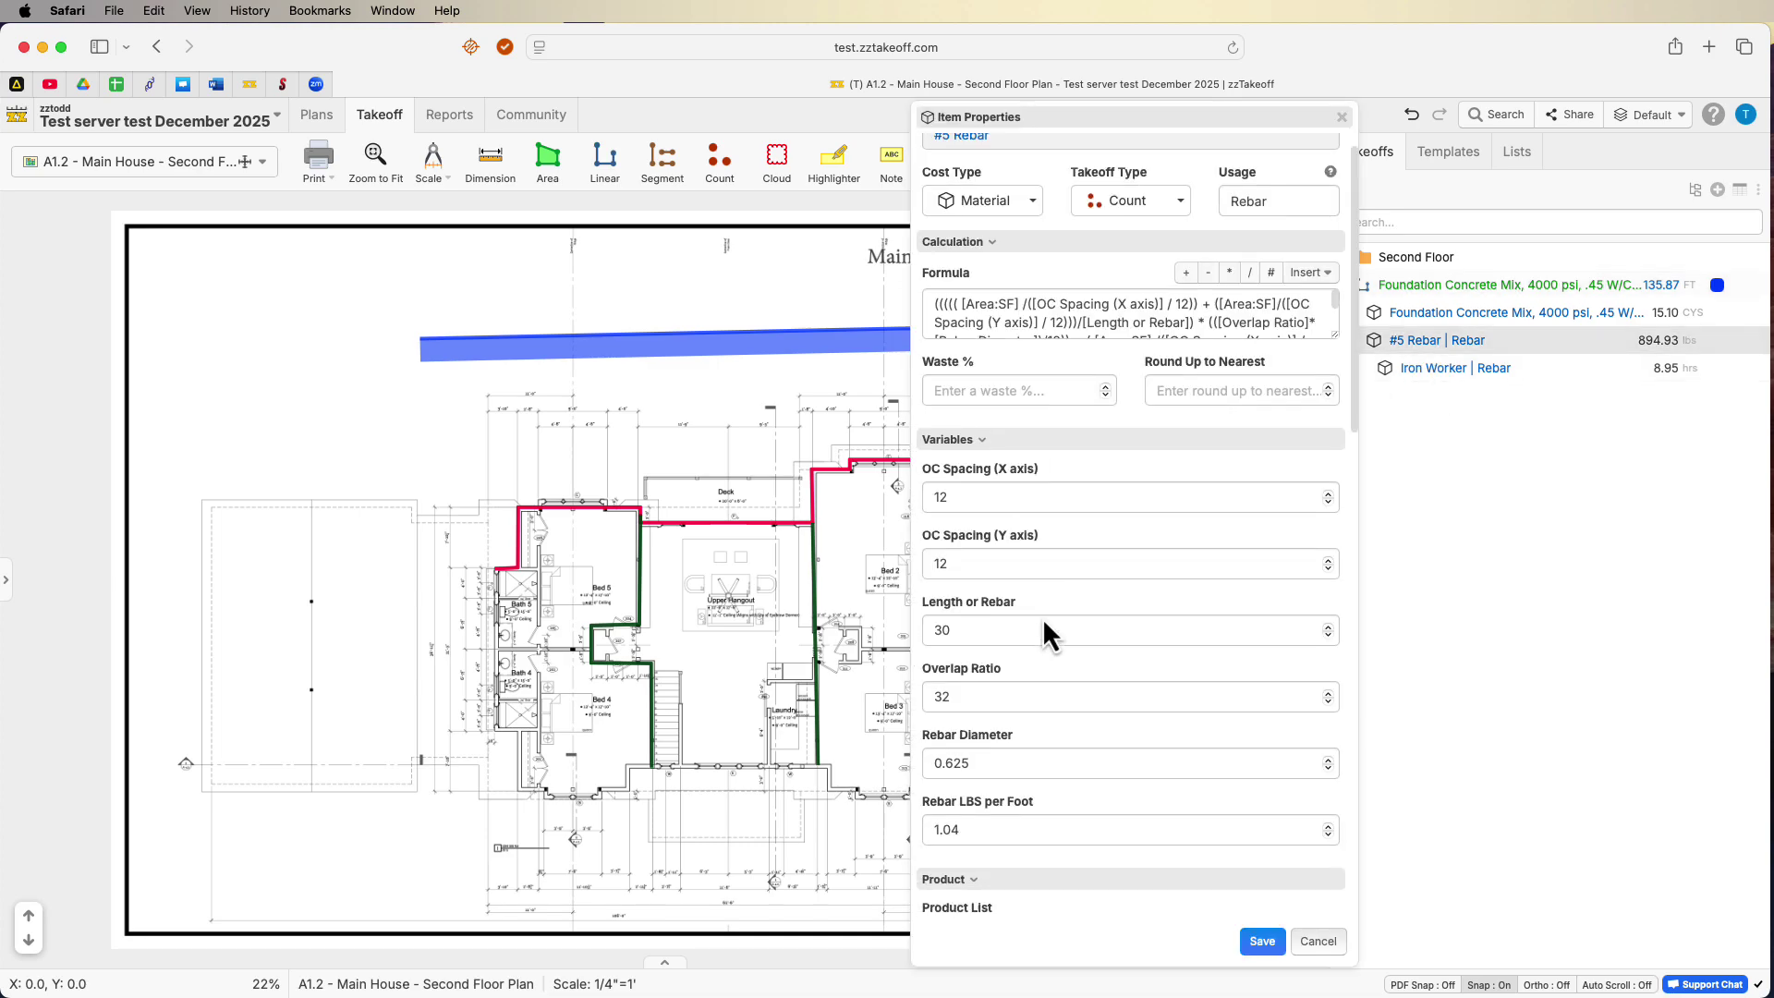
{"action": "left_click_drag", "start_coordinate": [1324, 327], "coordinate": [1101, 451]}
{"action": "scroll", "coordinate": [1101, 451], "scroll_direction": "down", "scroll_amount": 2}
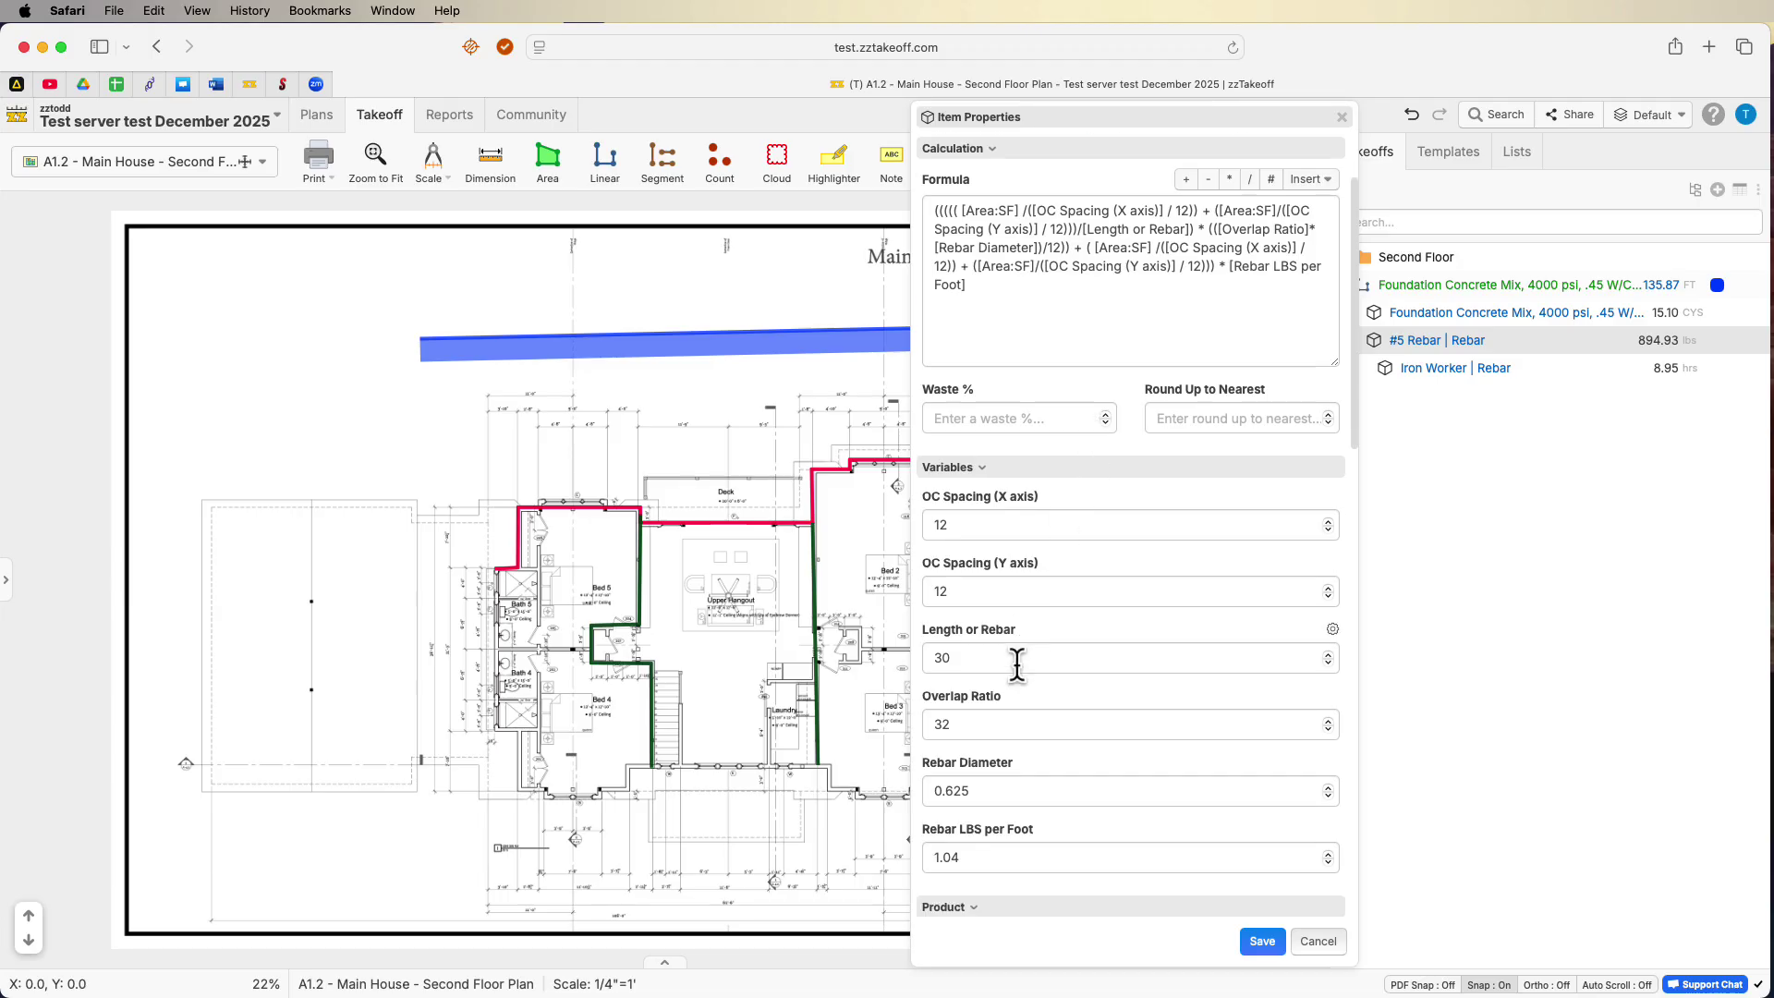
{"action": "scroll", "coordinate": [1005, 682], "scroll_direction": "down", "scroll_amount": 15}
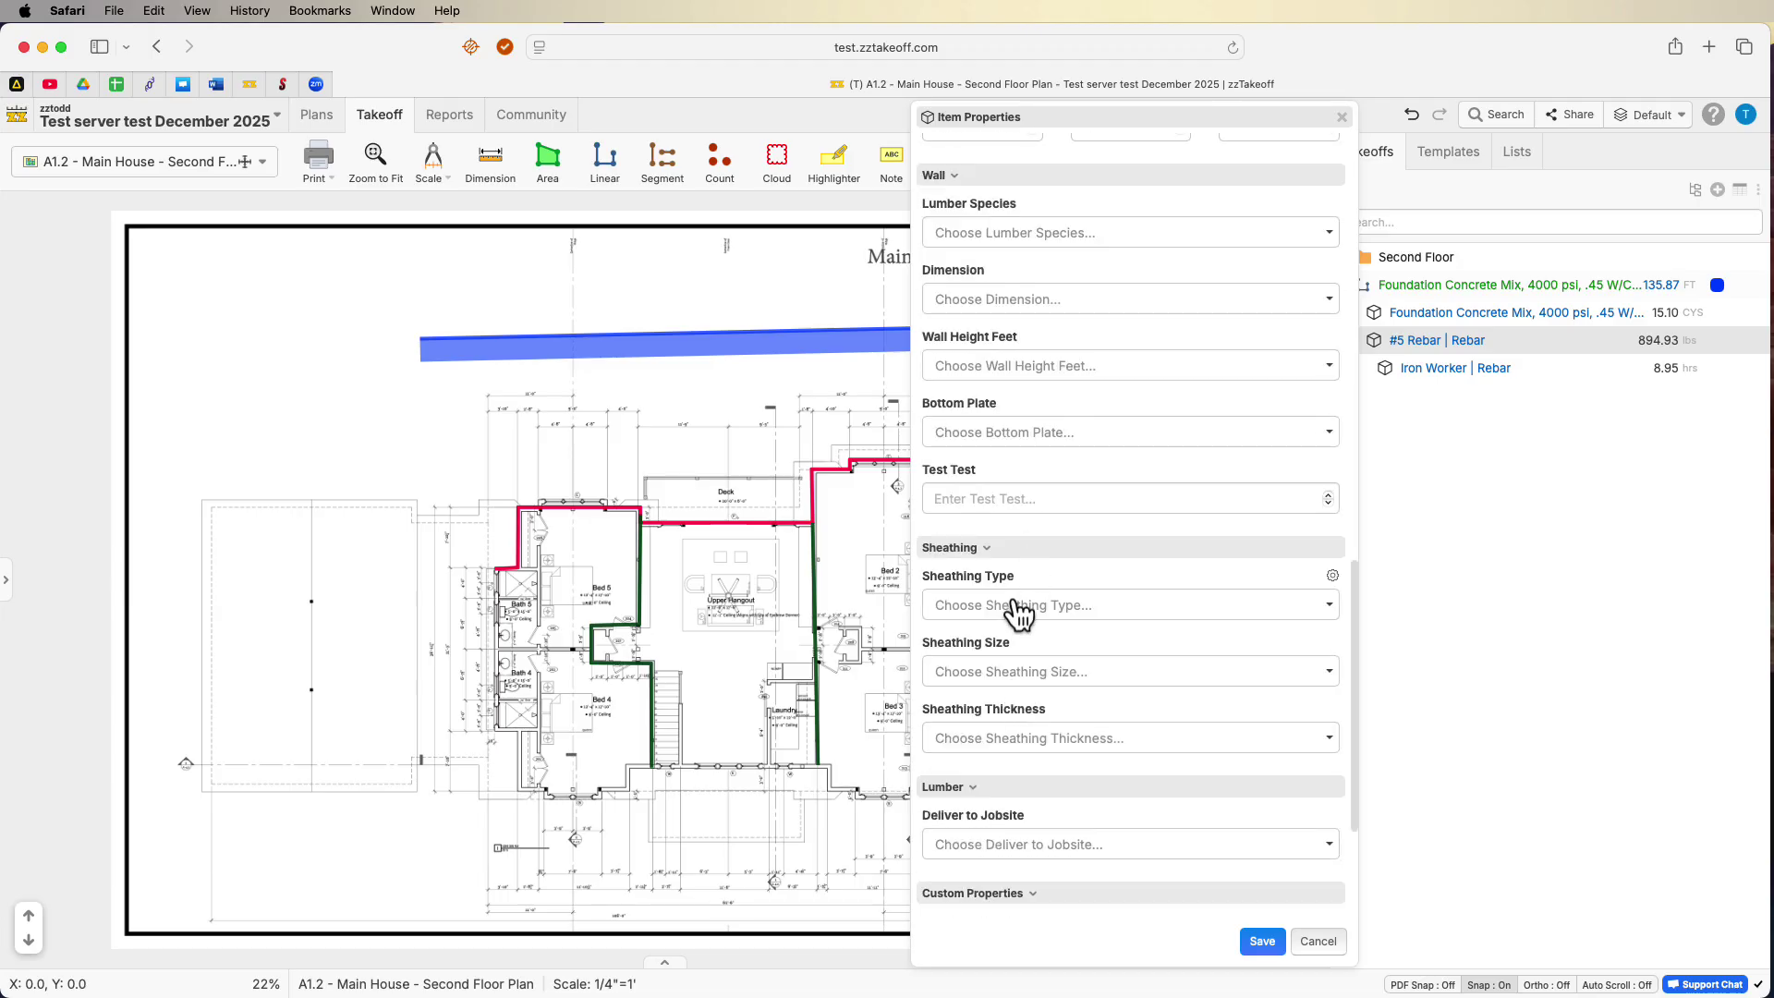
{"action": "scroll", "coordinate": [1018, 608], "scroll_direction": "up", "scroll_amount": 10}
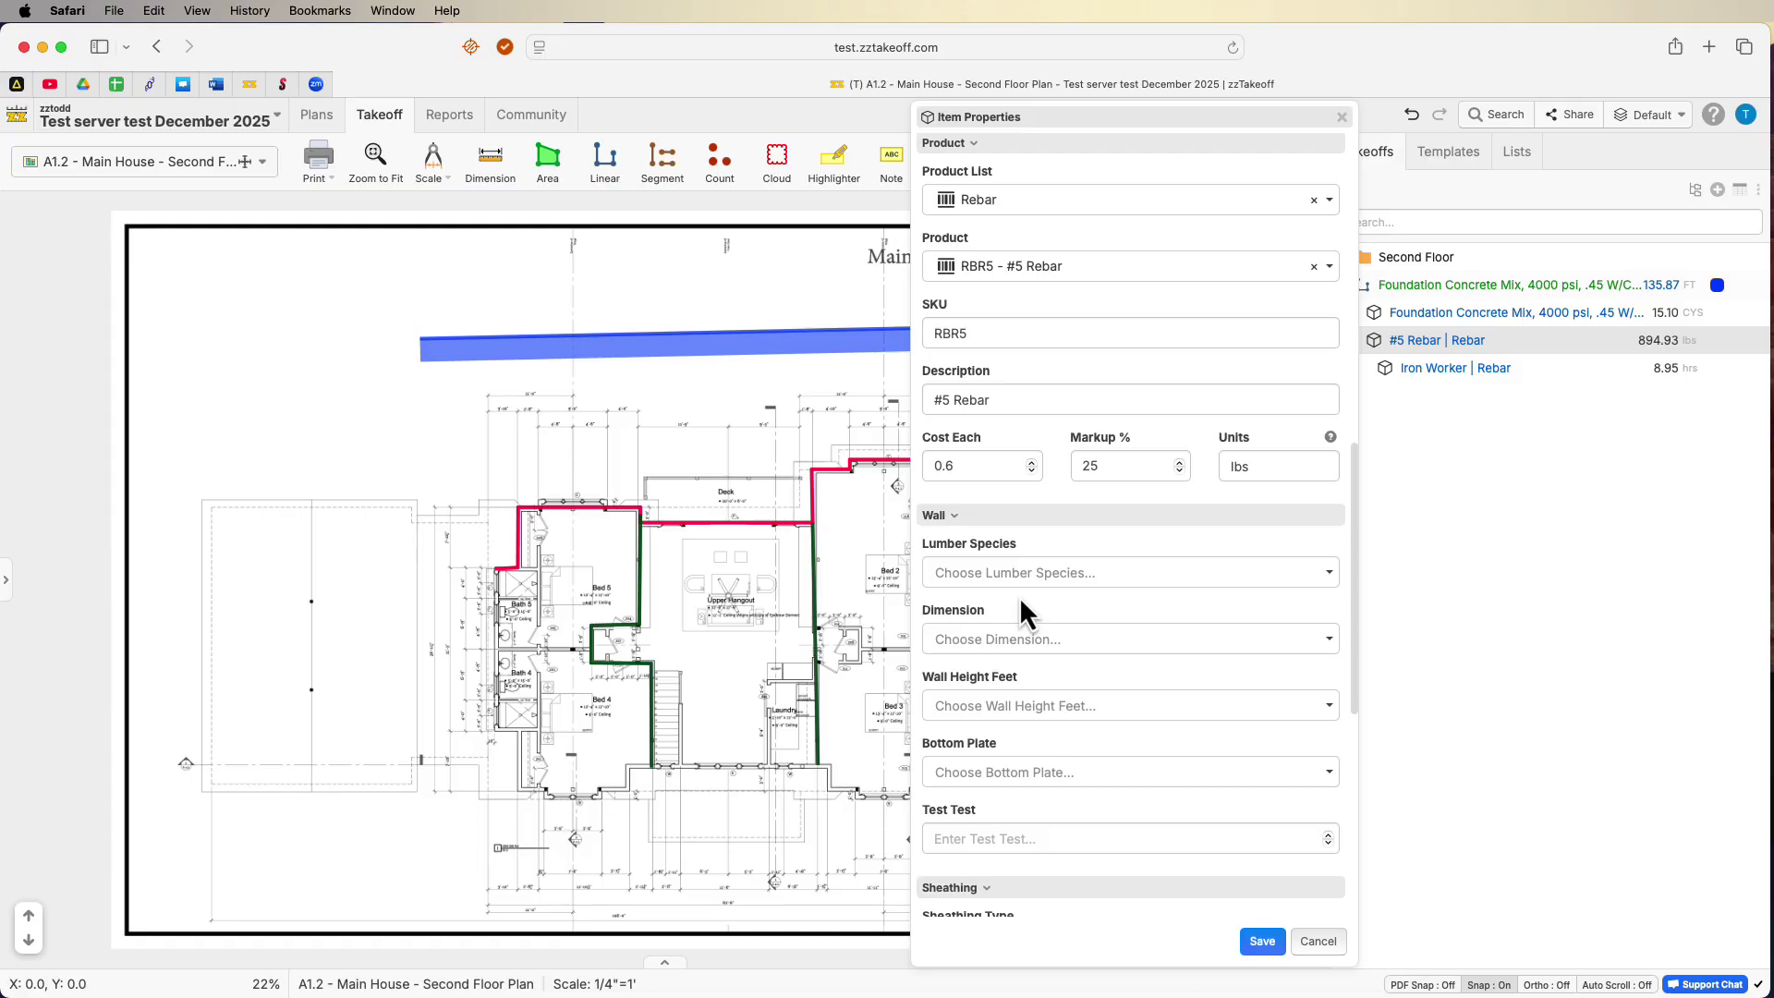
Collapse the #5 Rebar item's Wall, Sheathing and Lumber sections and review the rebar product choices, picking RBR5 - #5 Rebar.
{"action": "left_click", "coordinate": [970, 512]}
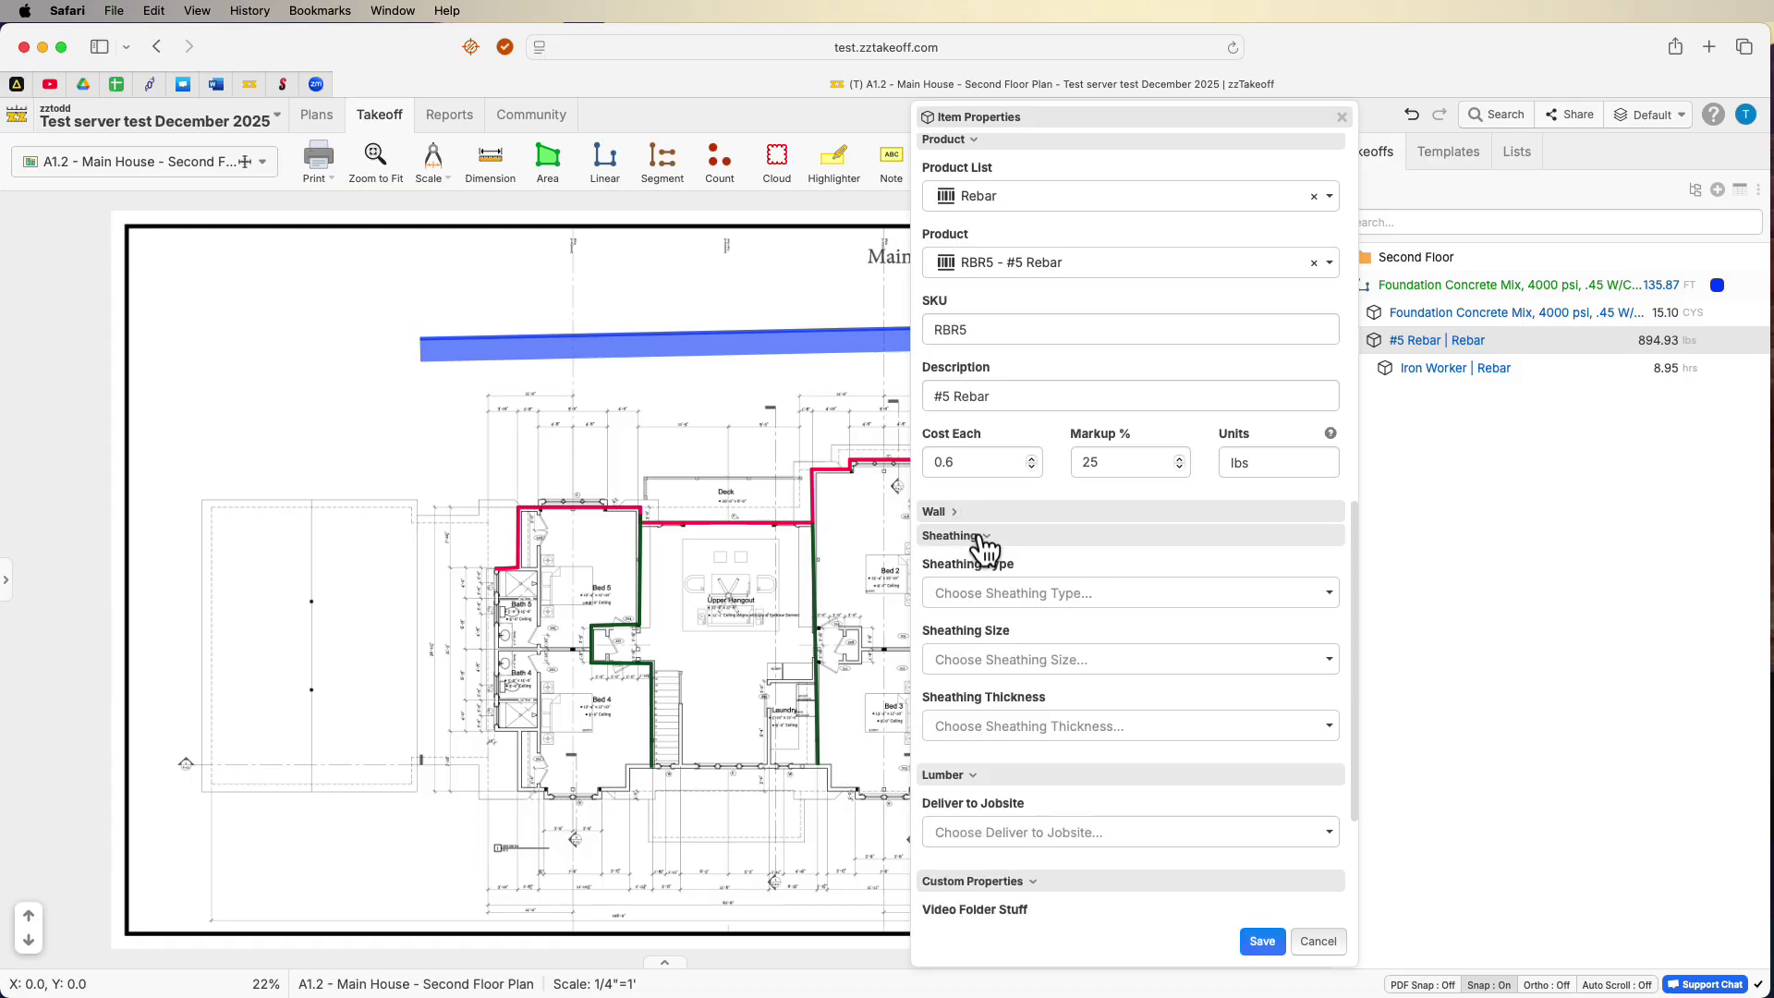
{"action": "left_click", "coordinate": [982, 539]}
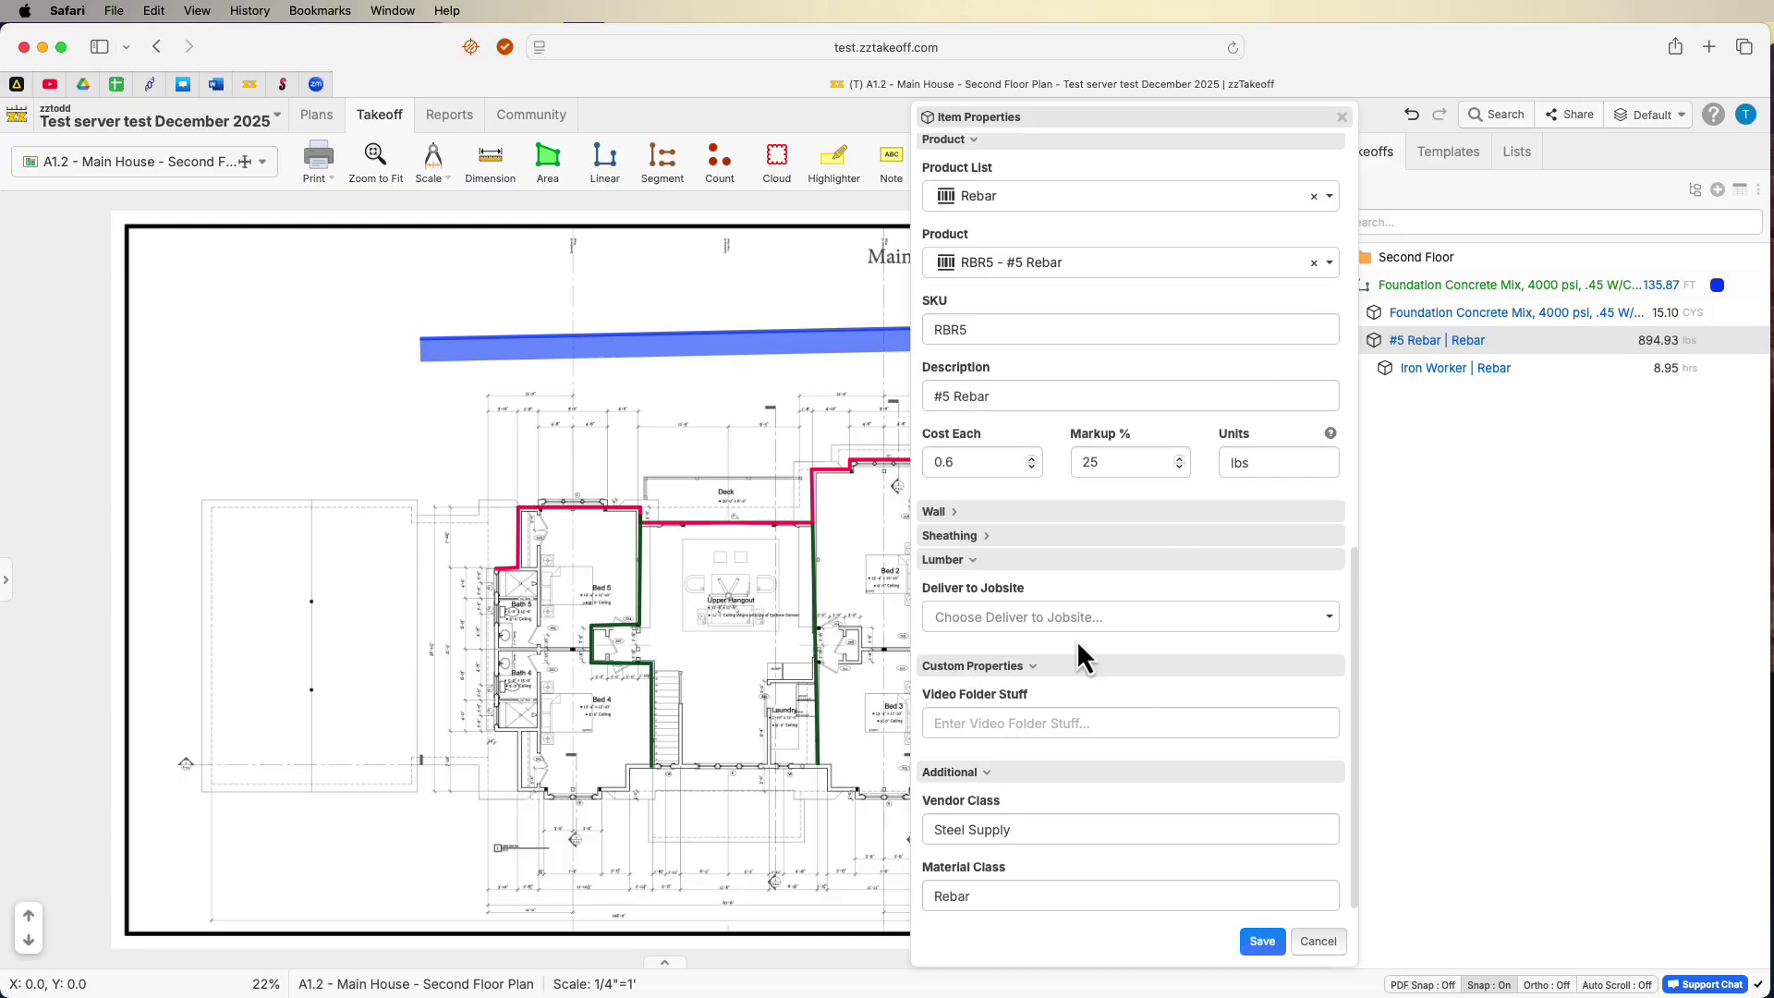
{"action": "left_click", "coordinate": [965, 557]}
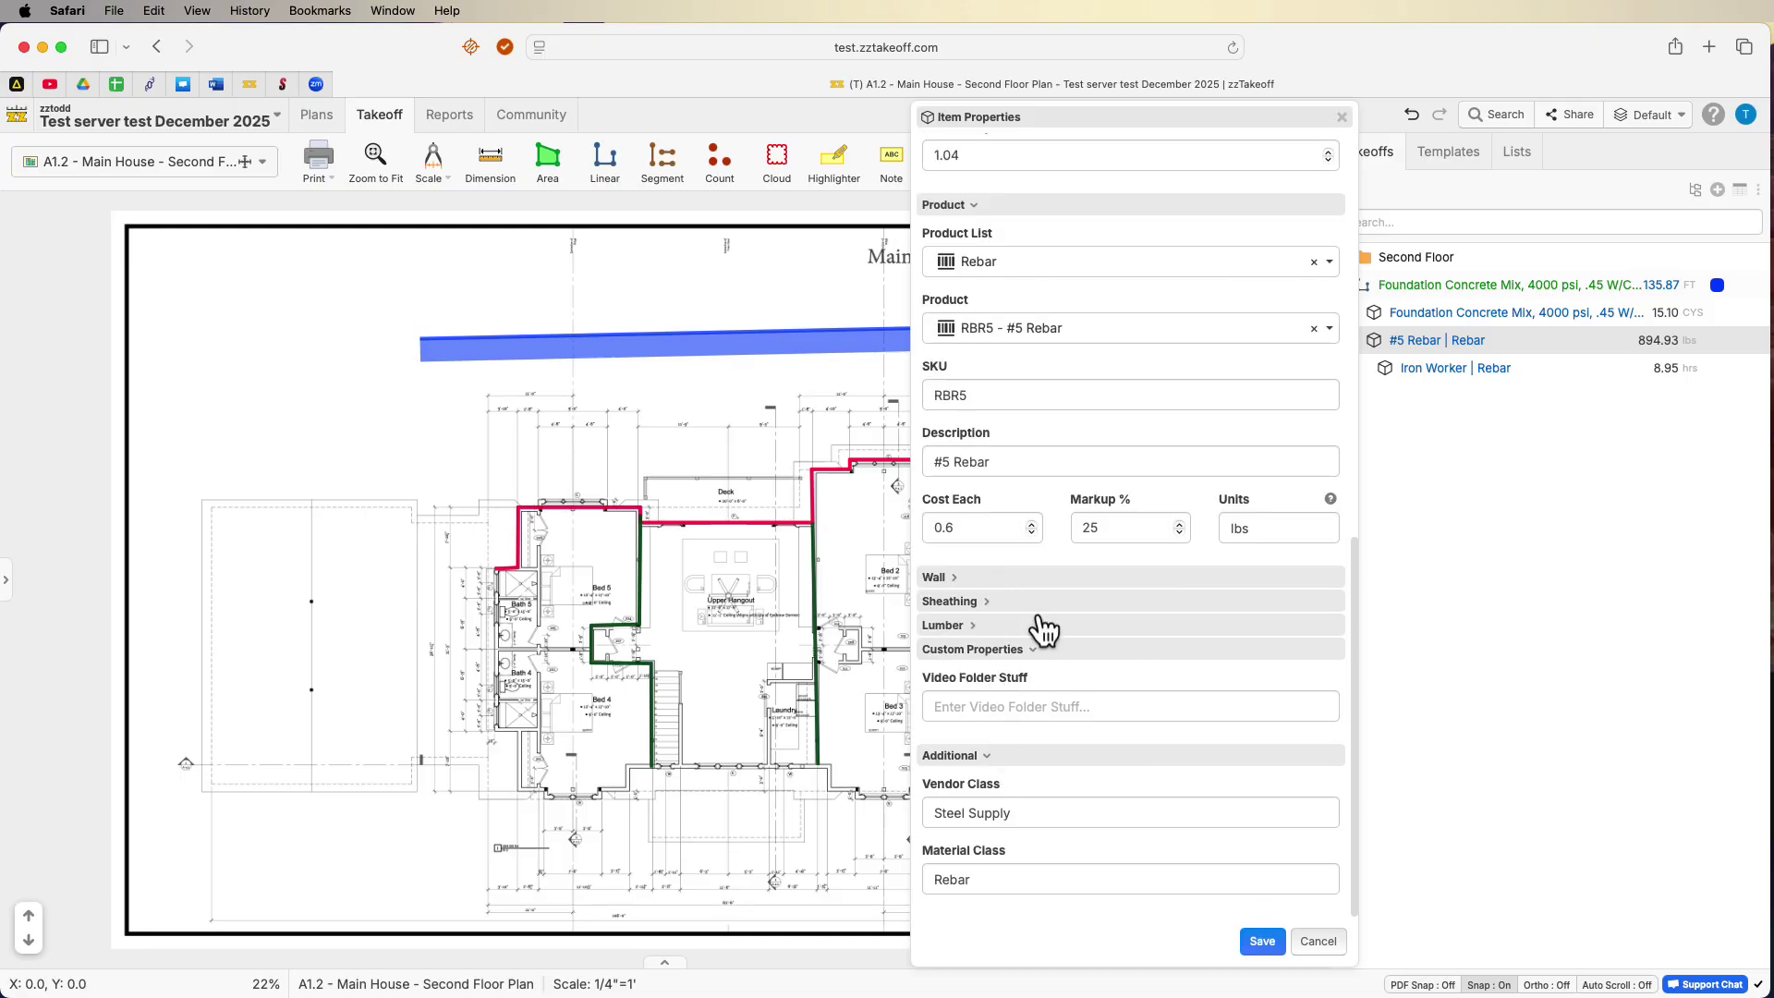
{"action": "scroll", "coordinate": [1039, 582], "scroll_direction": "up", "scroll_amount": 1}
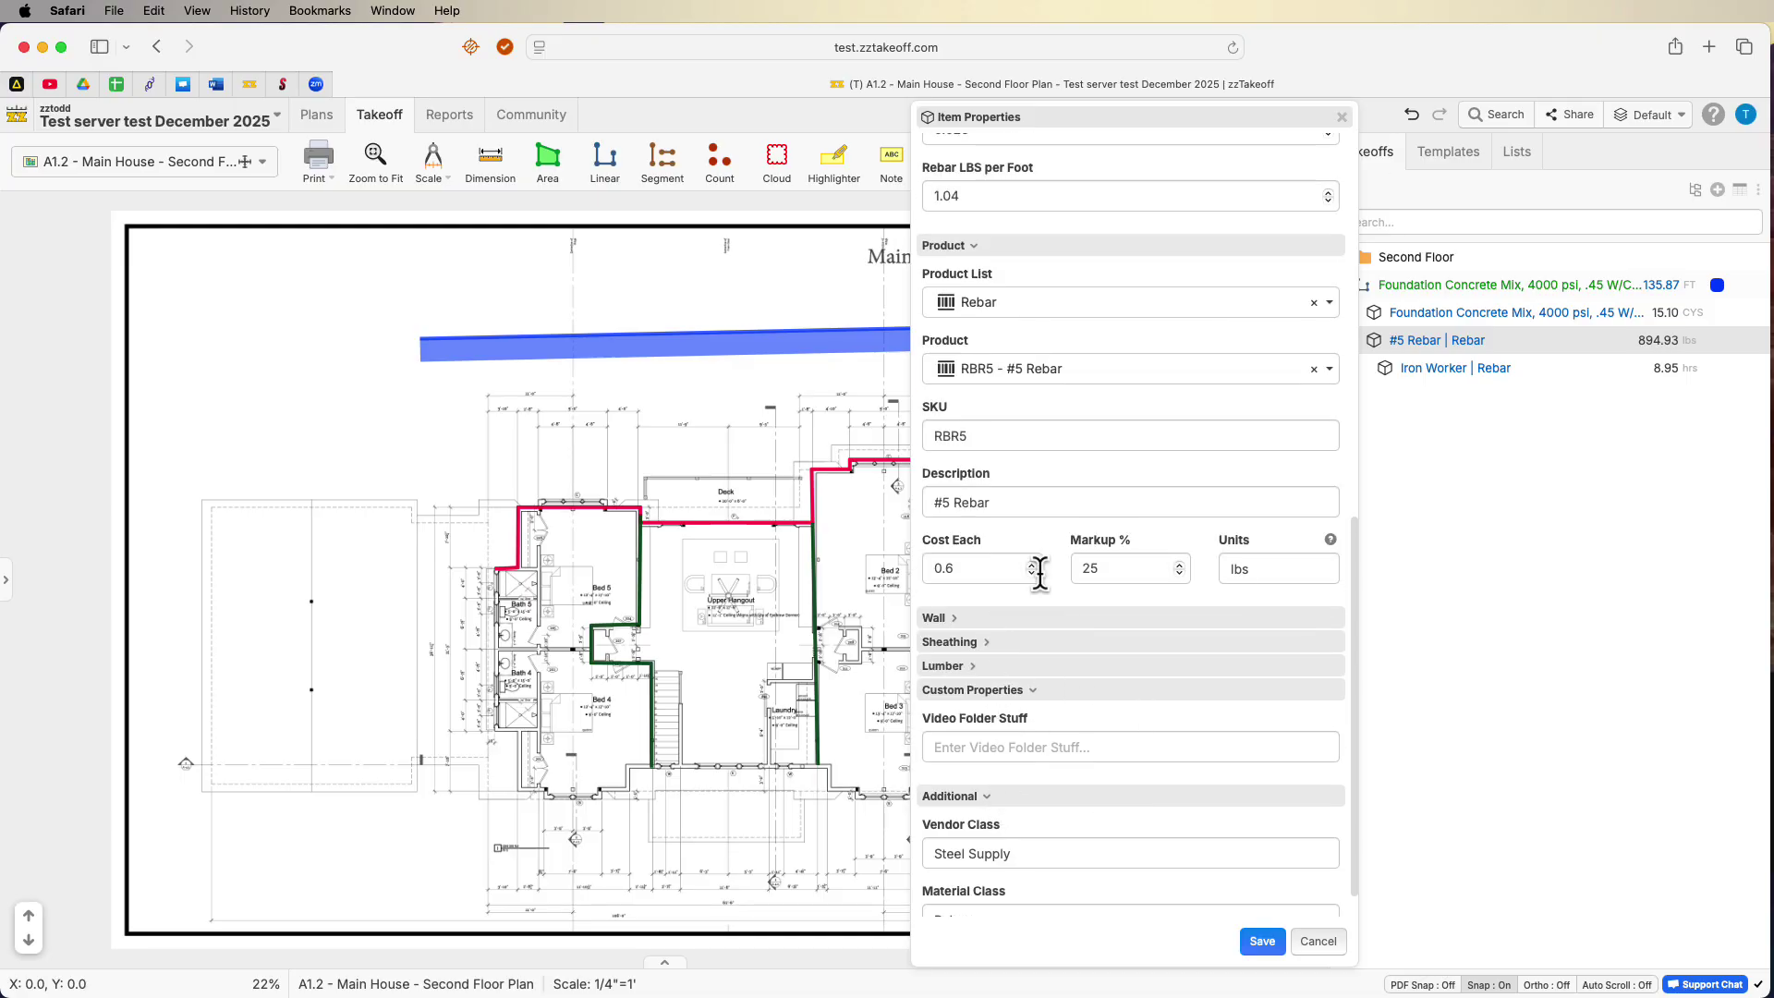
{"action": "left_click", "coordinate": [1056, 368]}
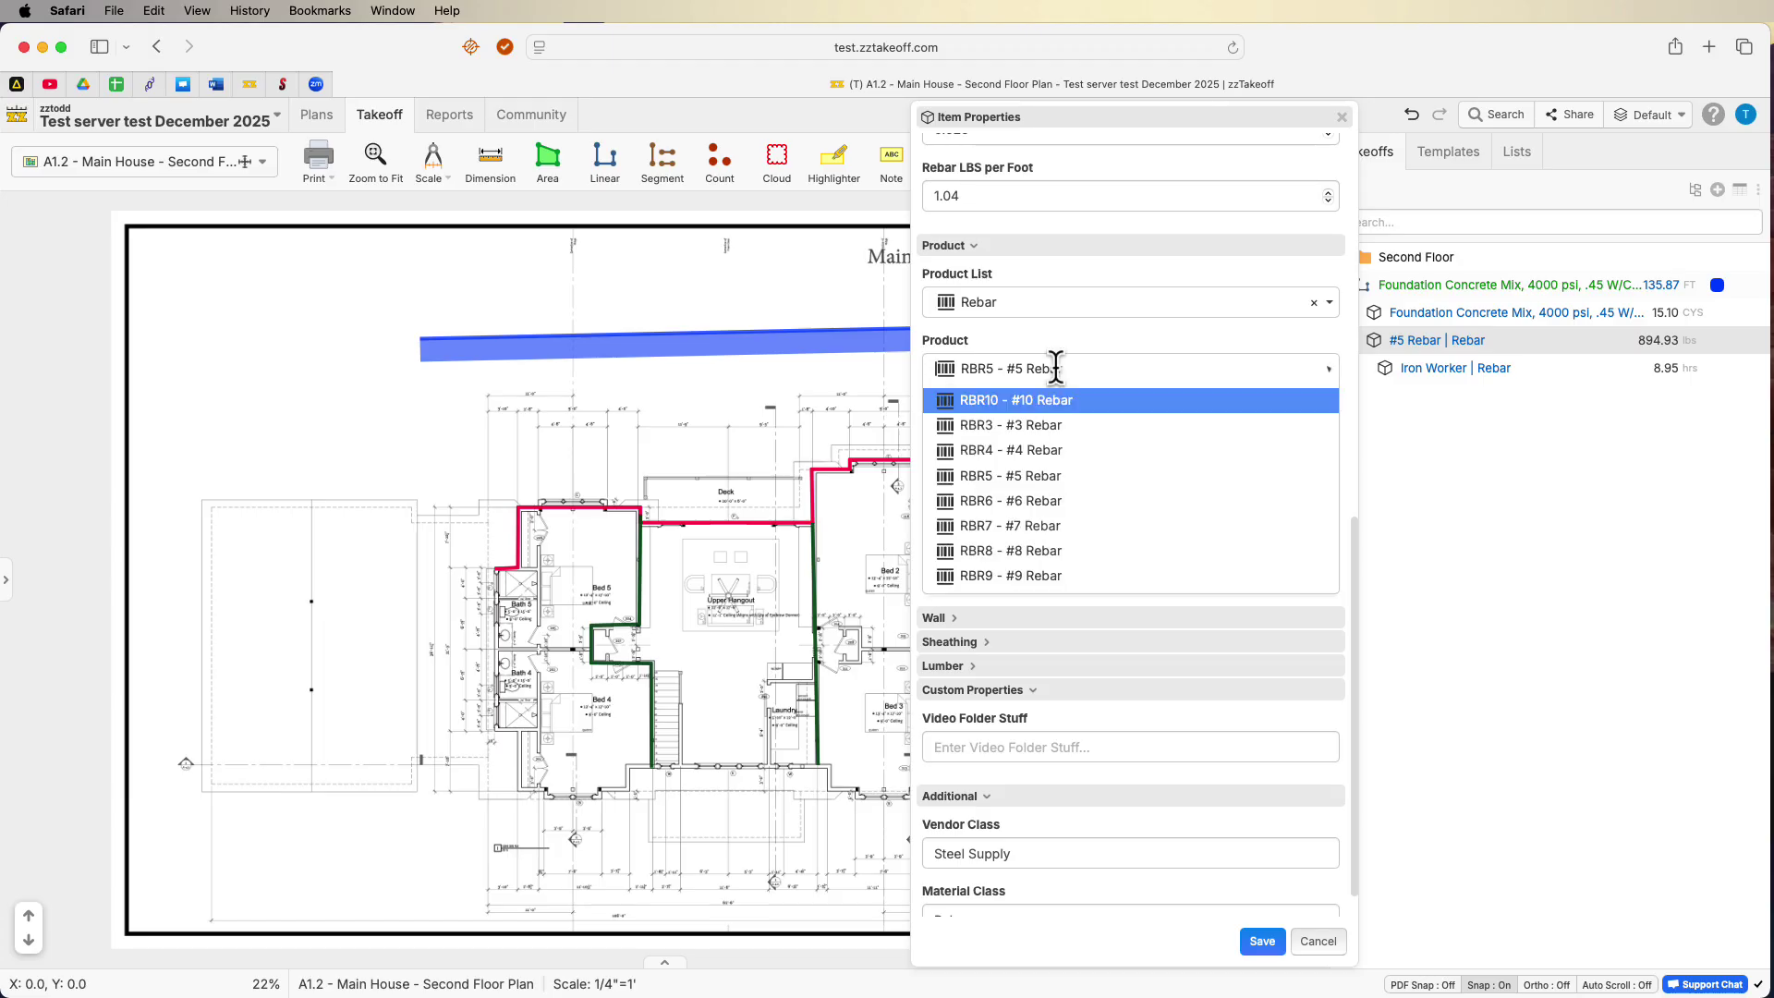
{"action": "left_click", "coordinate": [1038, 476]}
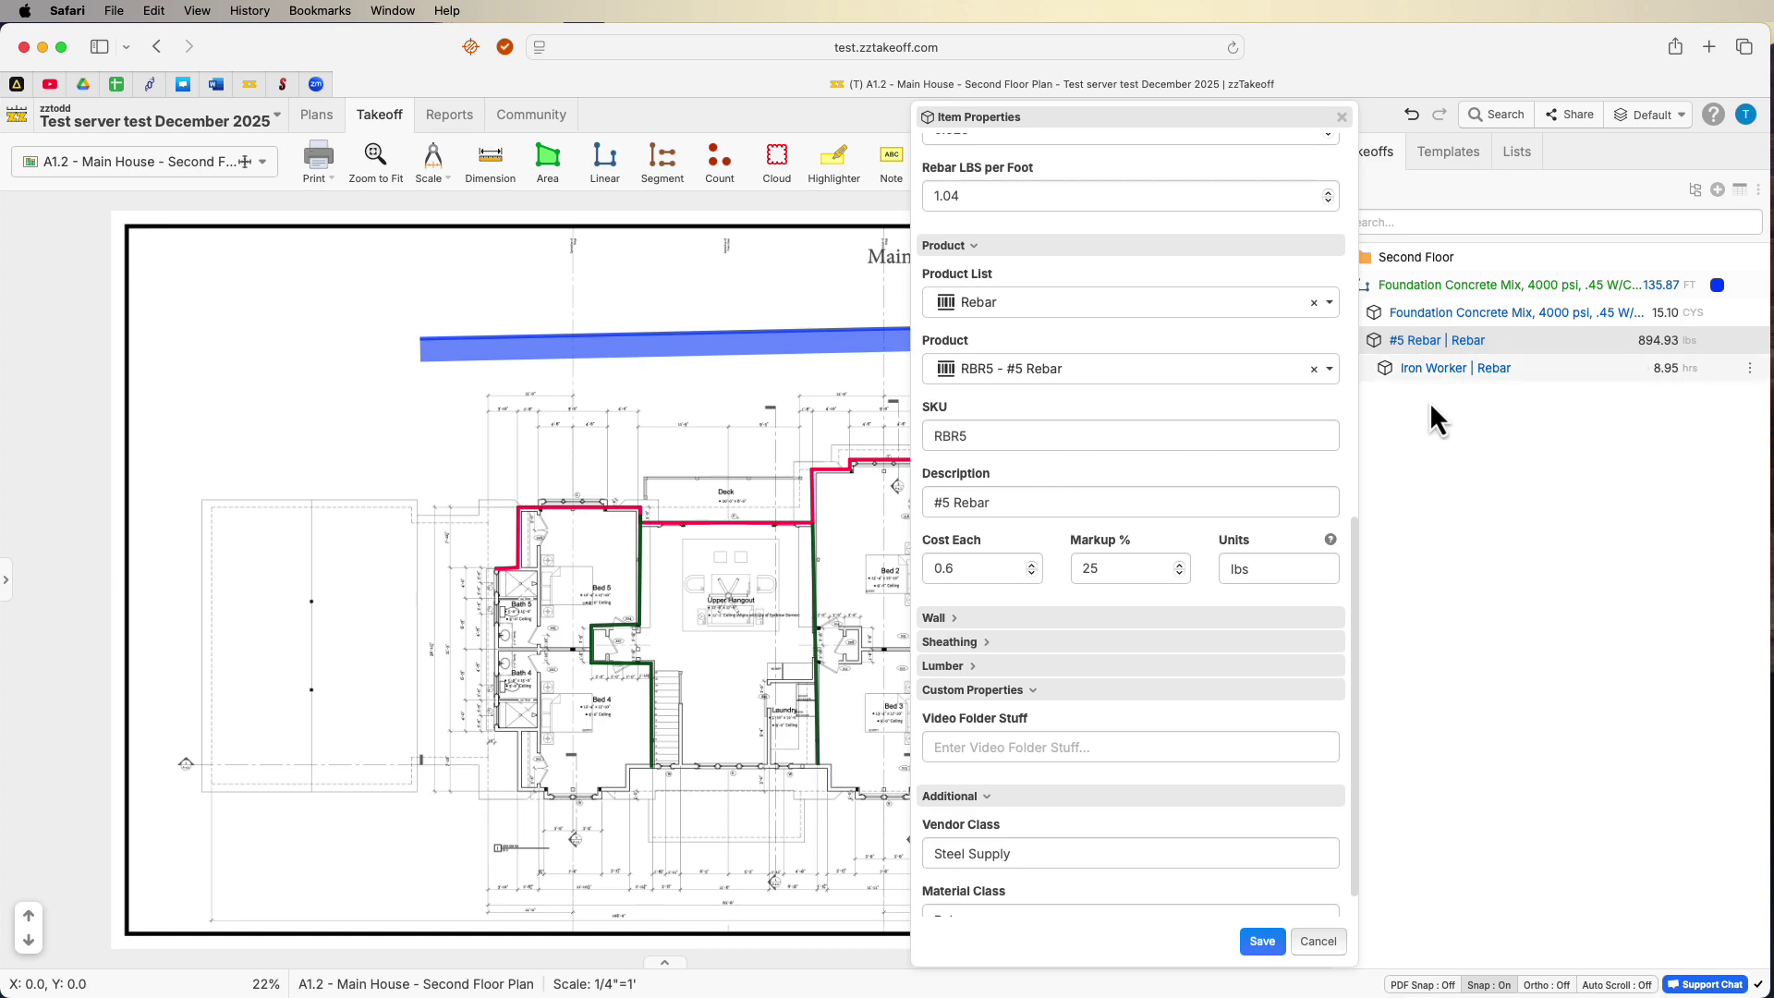
Try the RBR7 - #7 Rebar product on the #5 Rebar item and discard the change.
{"action": "left_click", "coordinate": [1055, 369]}
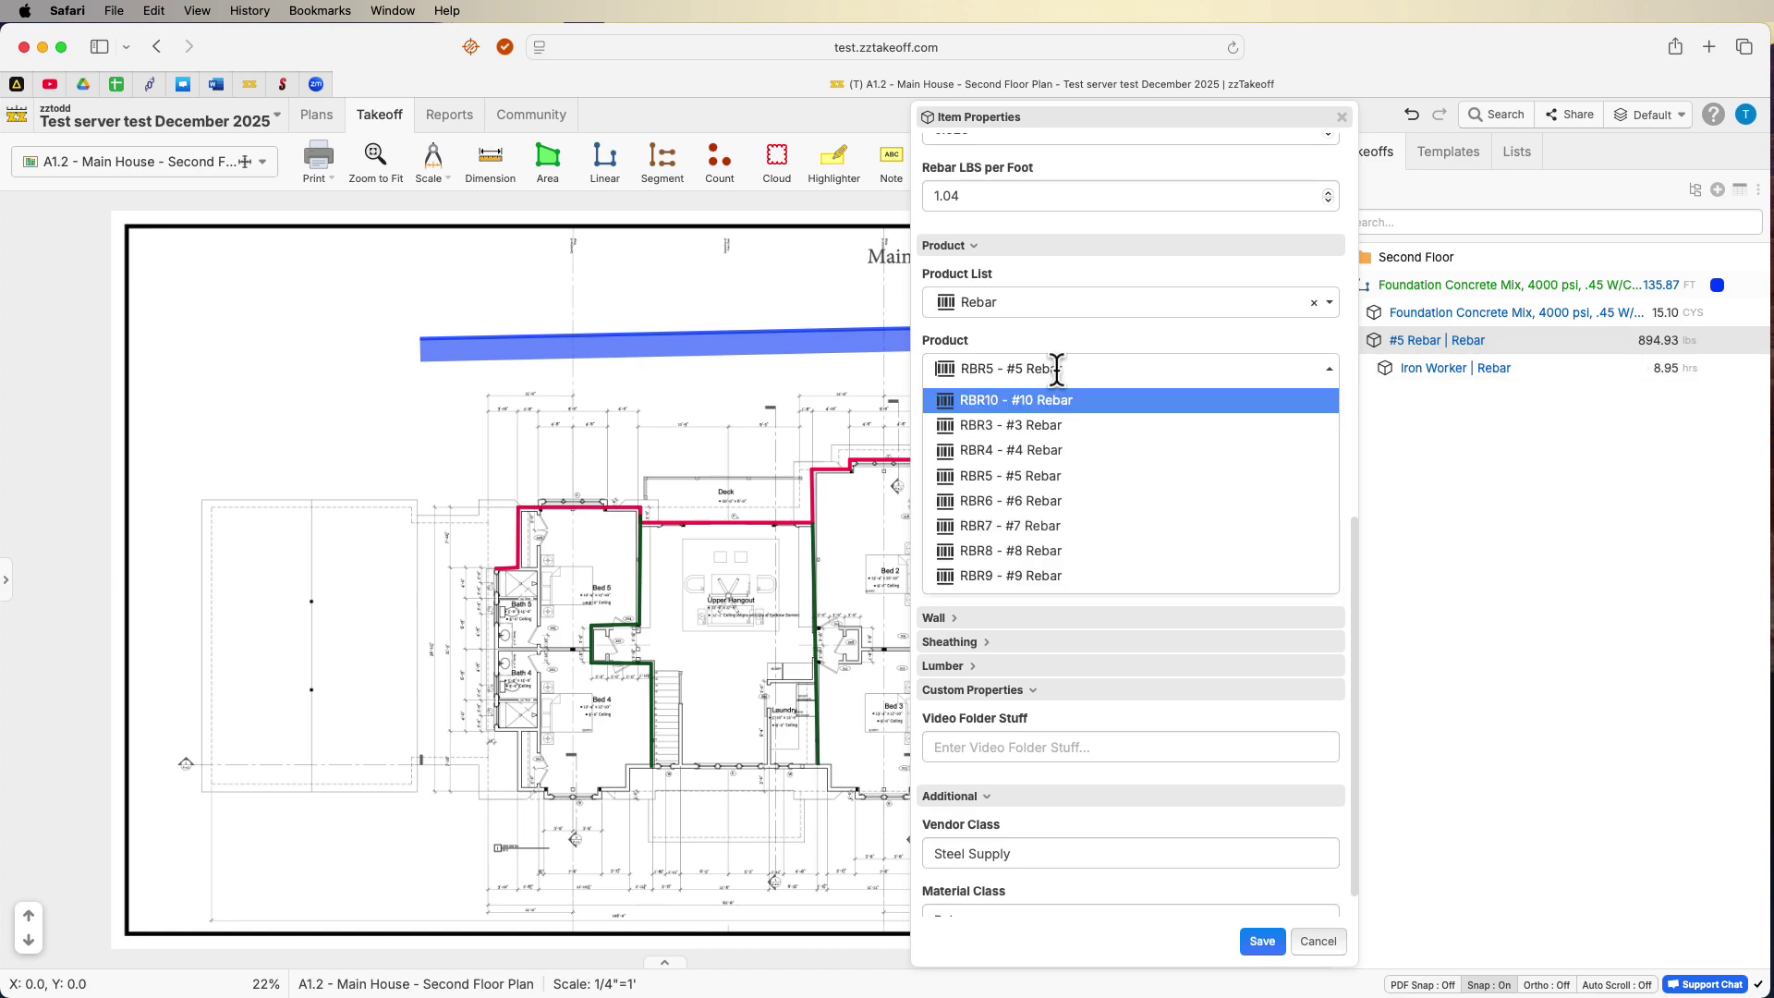
{"action": "left_click", "coordinate": [1041, 525]}
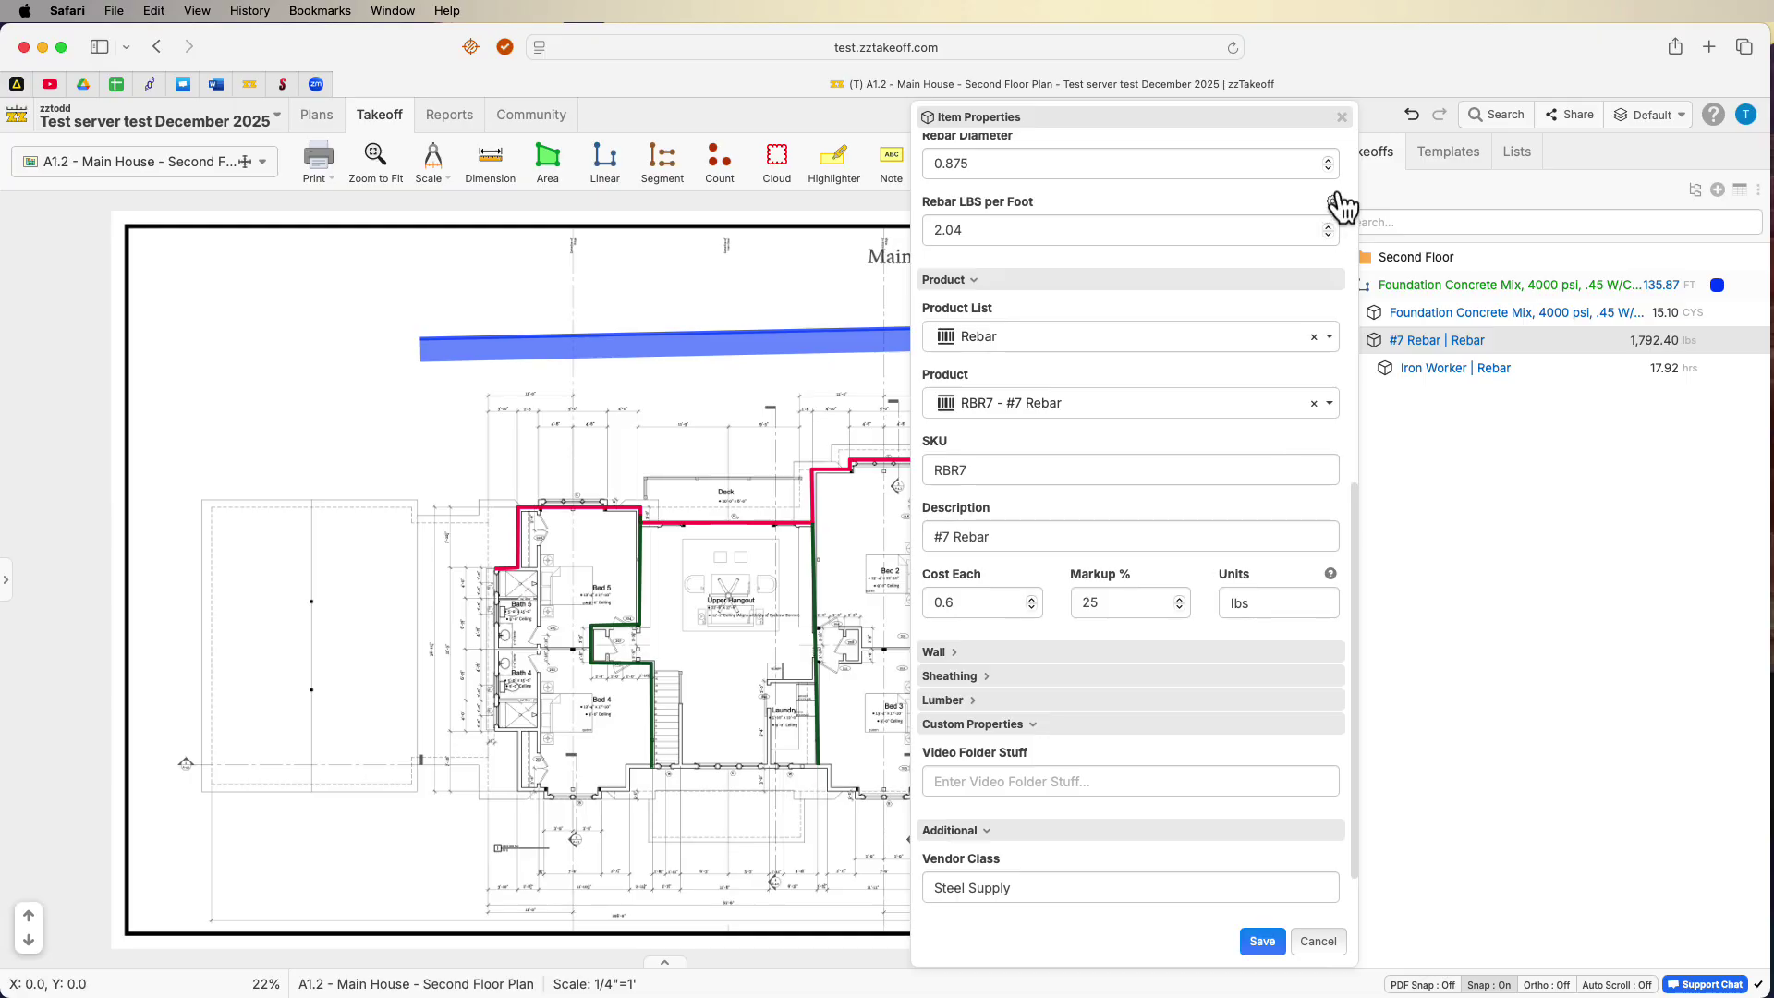
{"action": "left_click", "coordinate": [1341, 118]}
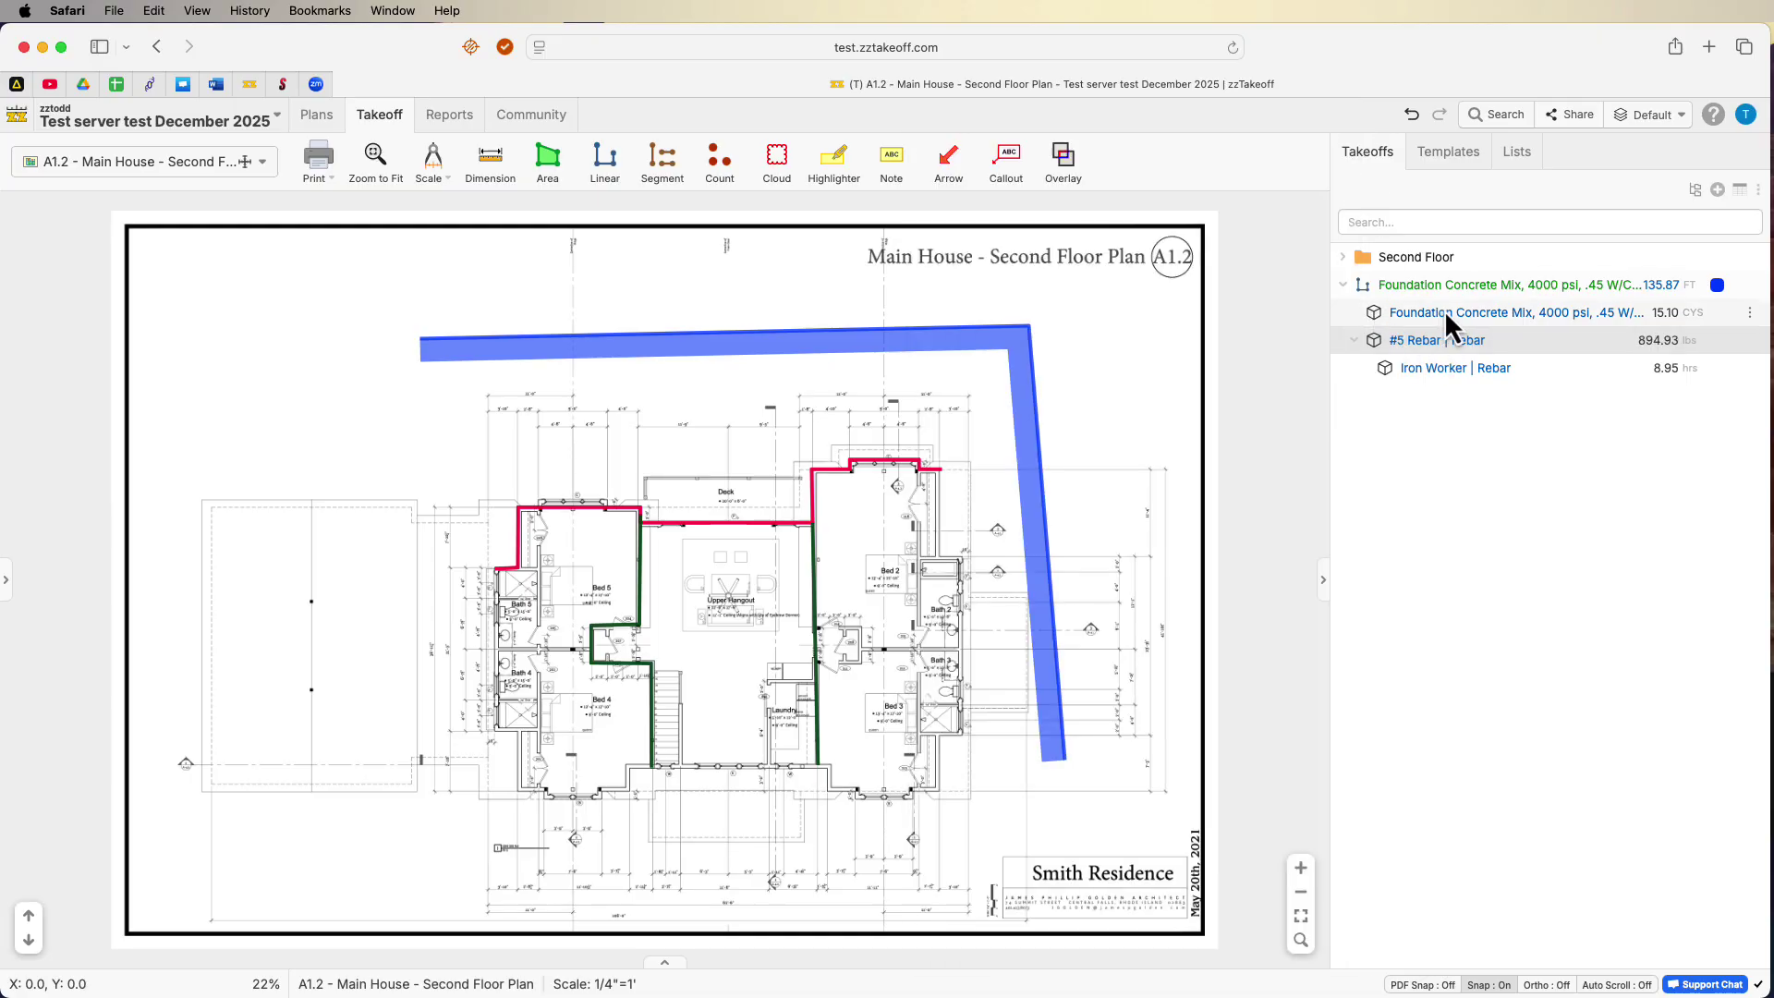
Copy the Iron Worker labor item, paste it under the nested Foundation Concrete Mix item, and expand that item.
{"action": "right_click", "coordinate": [1422, 369]}
{"action": "left_click", "coordinate": [1484, 483]}
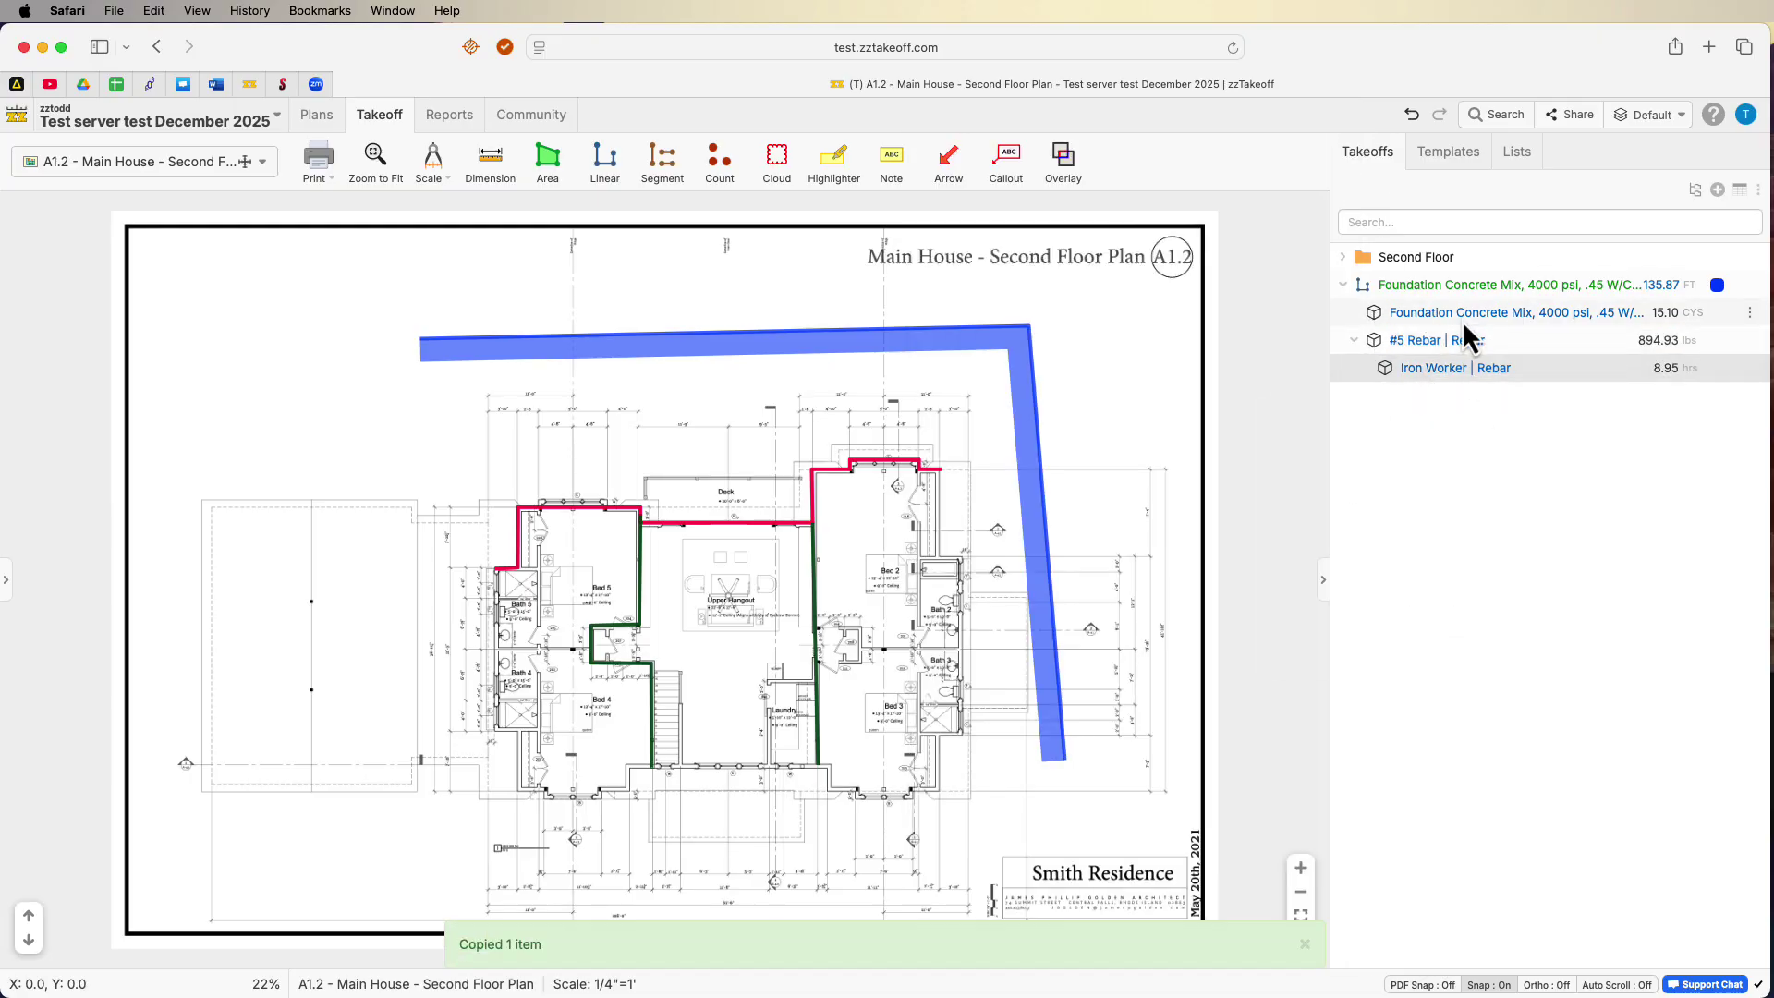
{"action": "right_click", "coordinate": [1461, 318]}
{"action": "left_click", "coordinate": [1537, 453]}
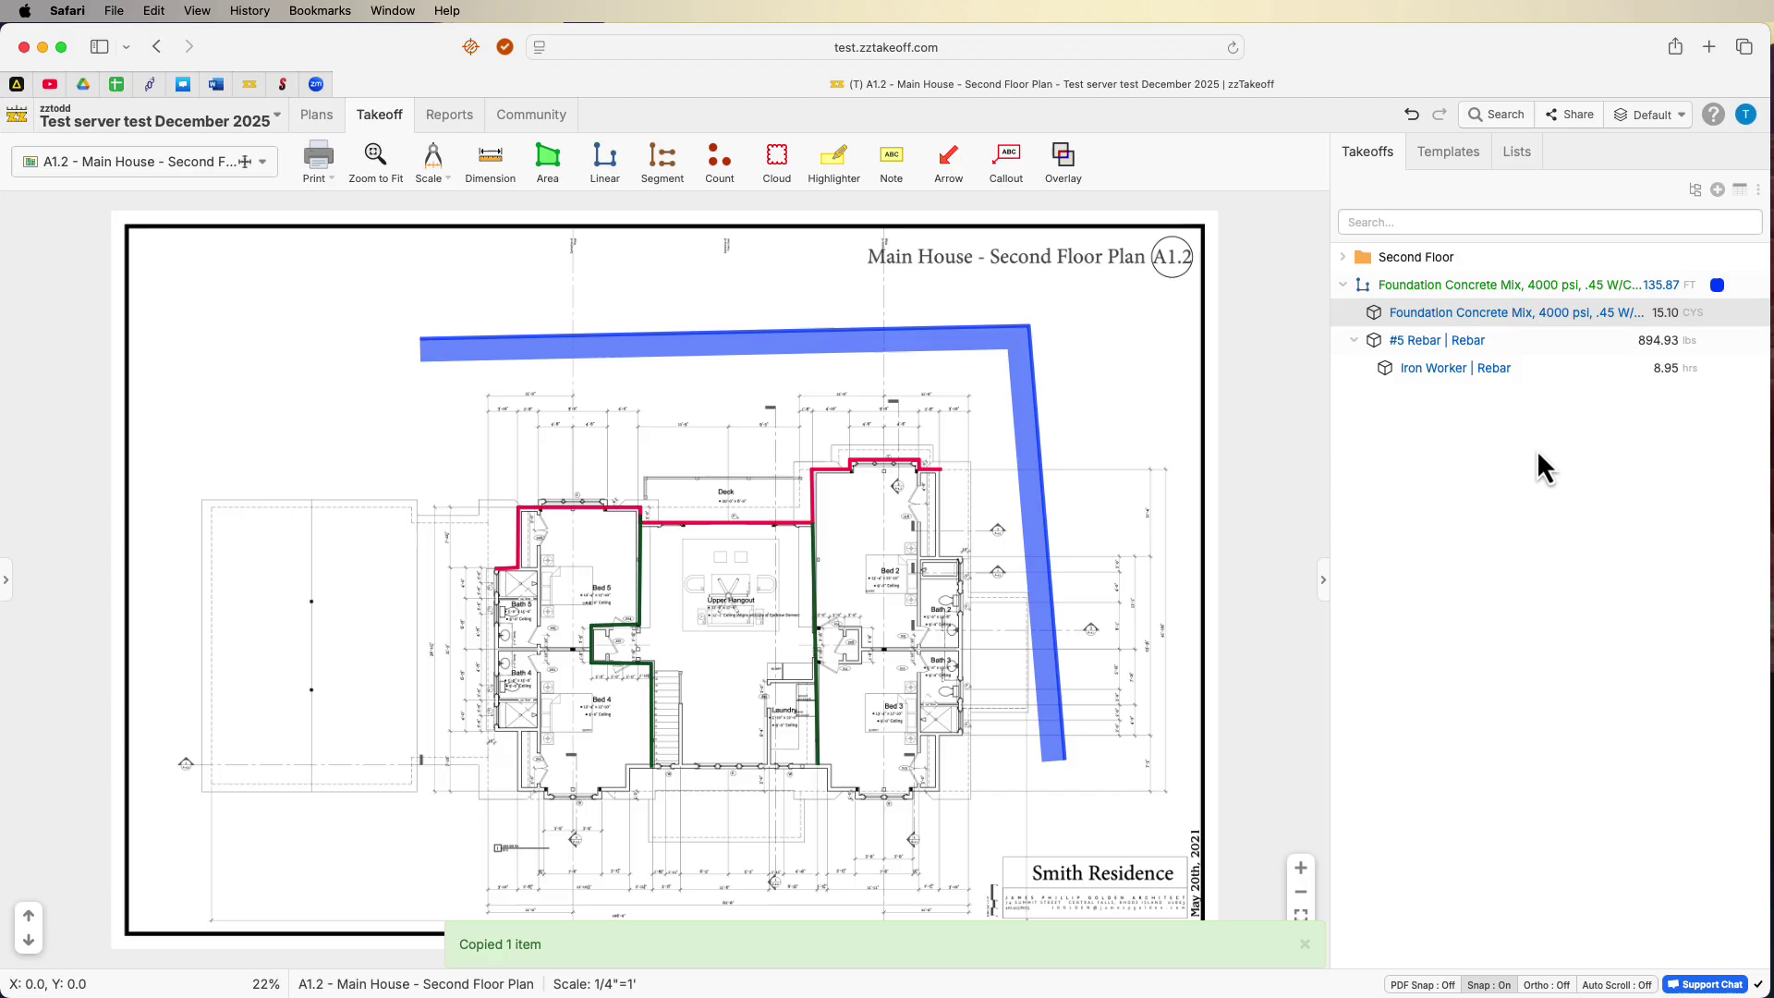
{"action": "left_click", "coordinate": [1353, 313]}
Change the pasted Iron Worker item's product to LBR4 - Concrete Finisher from the Labor product list.
{"action": "double_click", "coordinate": [1444, 341]}
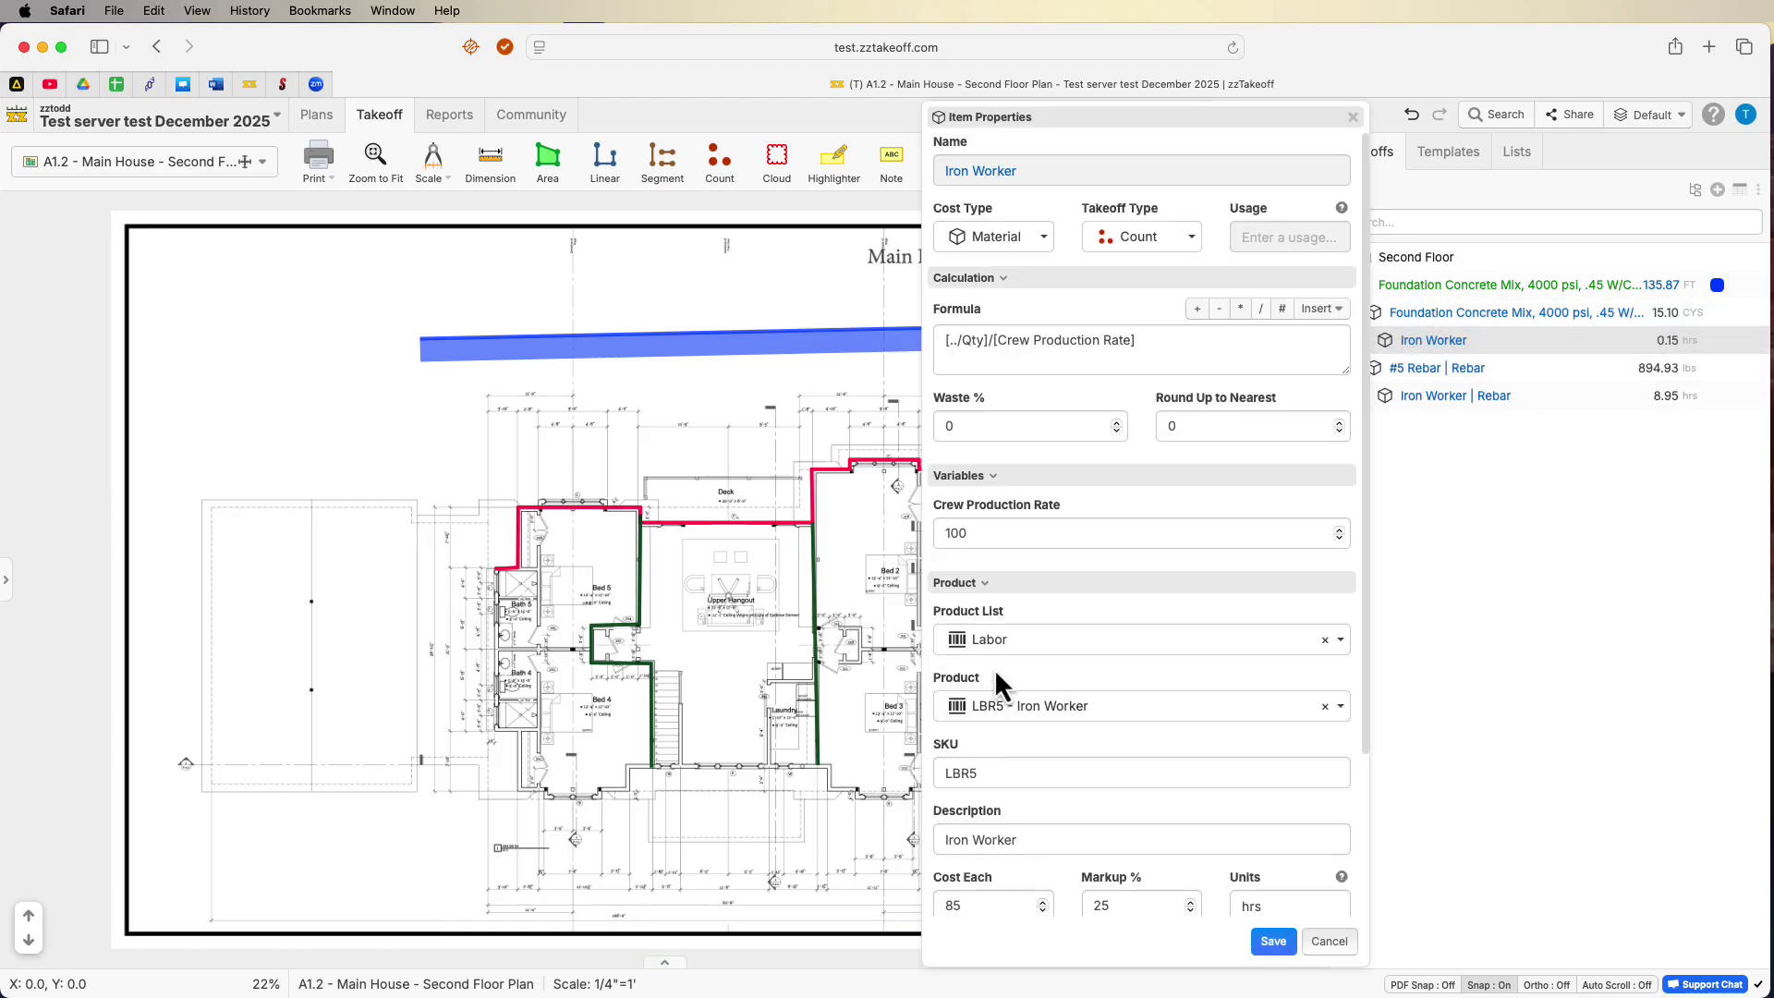
{"action": "left_click", "coordinate": [1037, 637]}
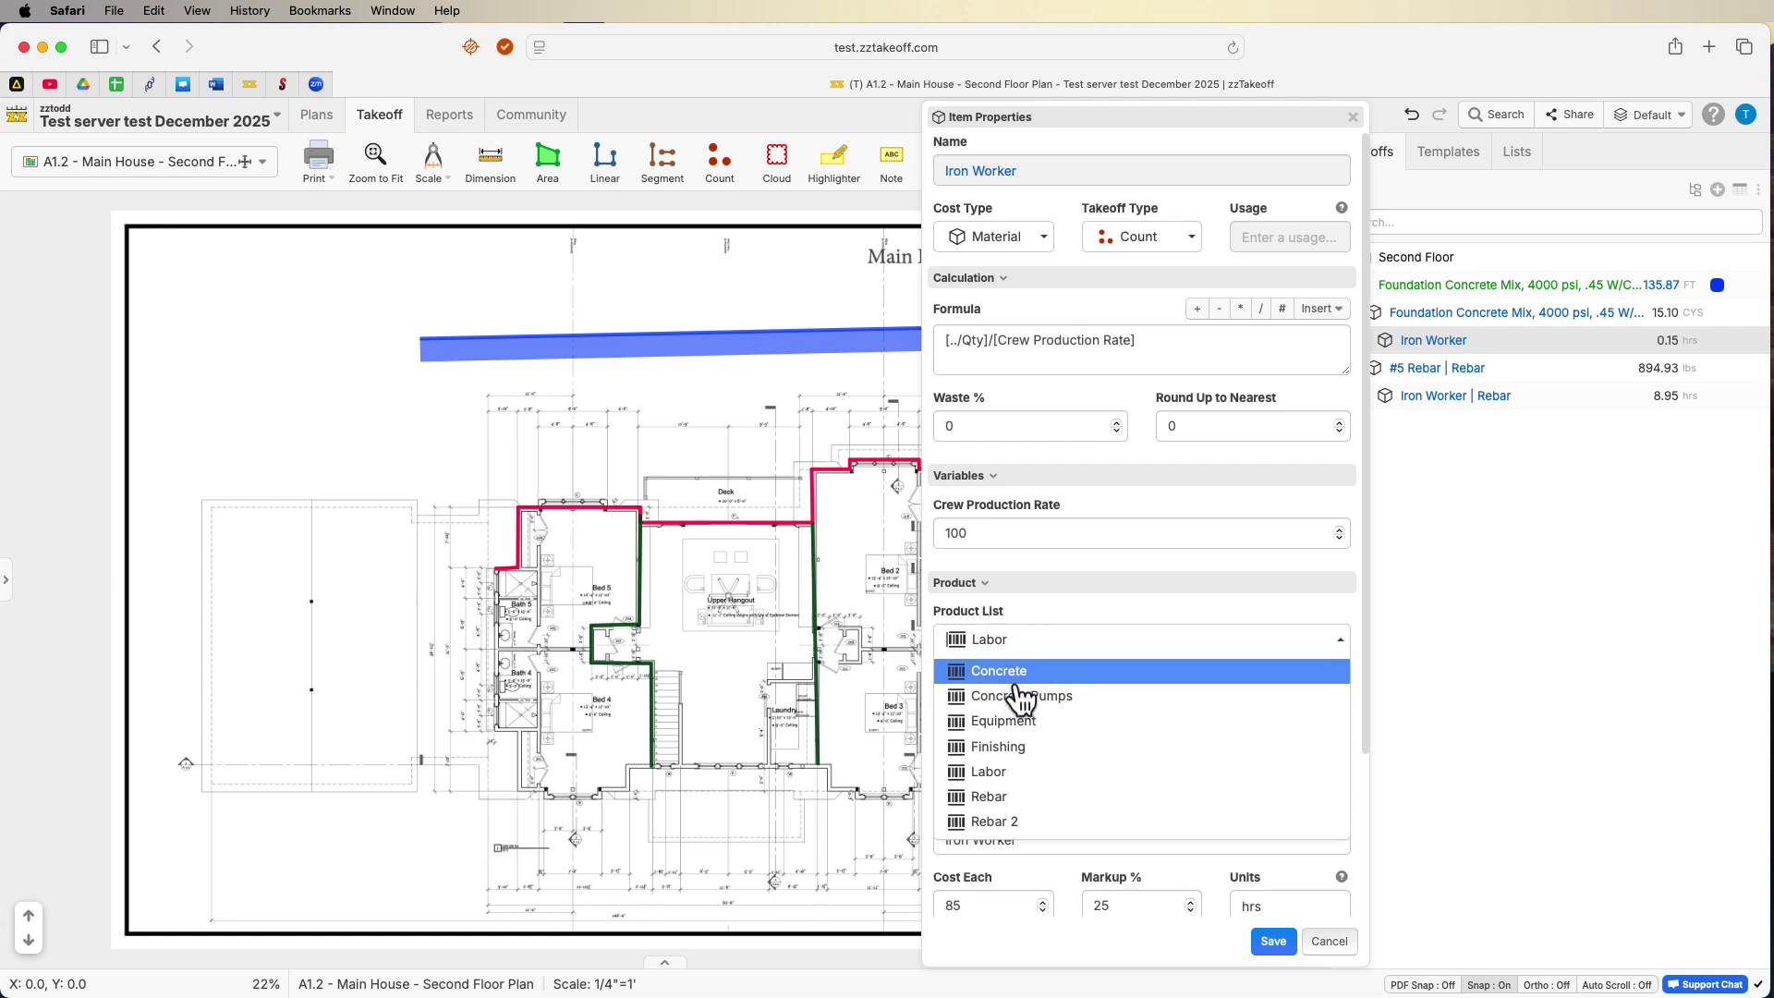
{"action": "left_click", "coordinate": [1010, 771]}
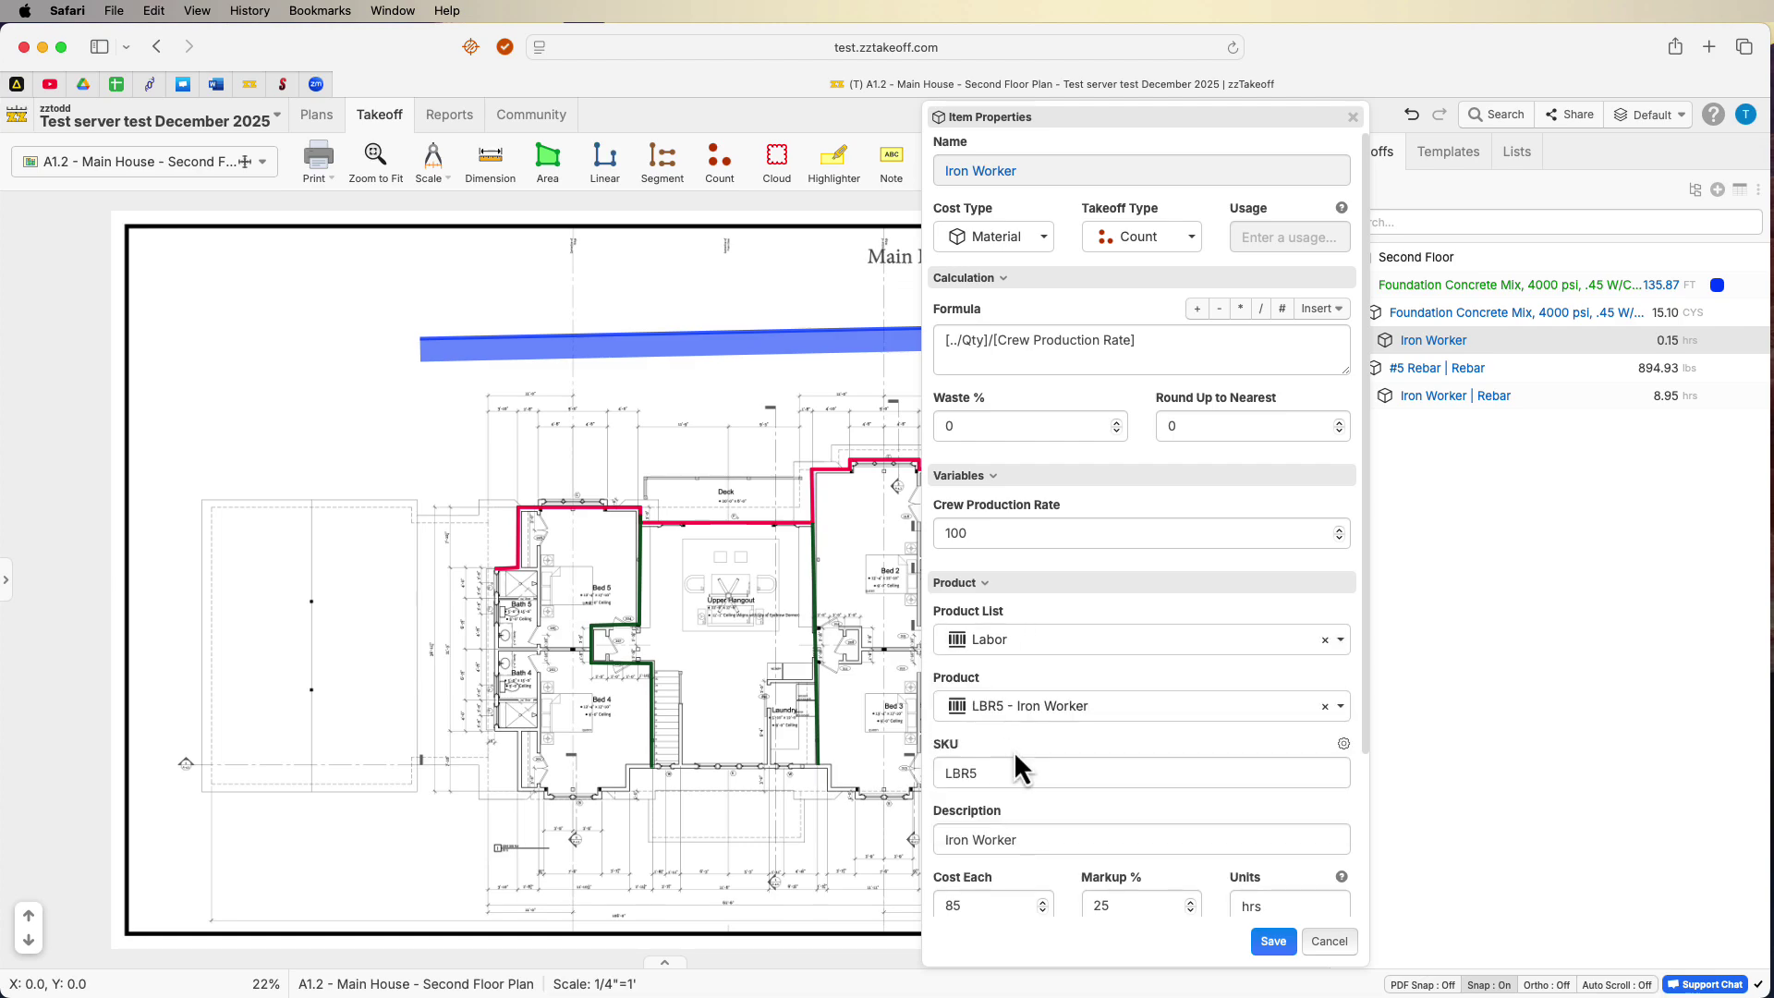
{"action": "left_click", "coordinate": [1028, 704]}
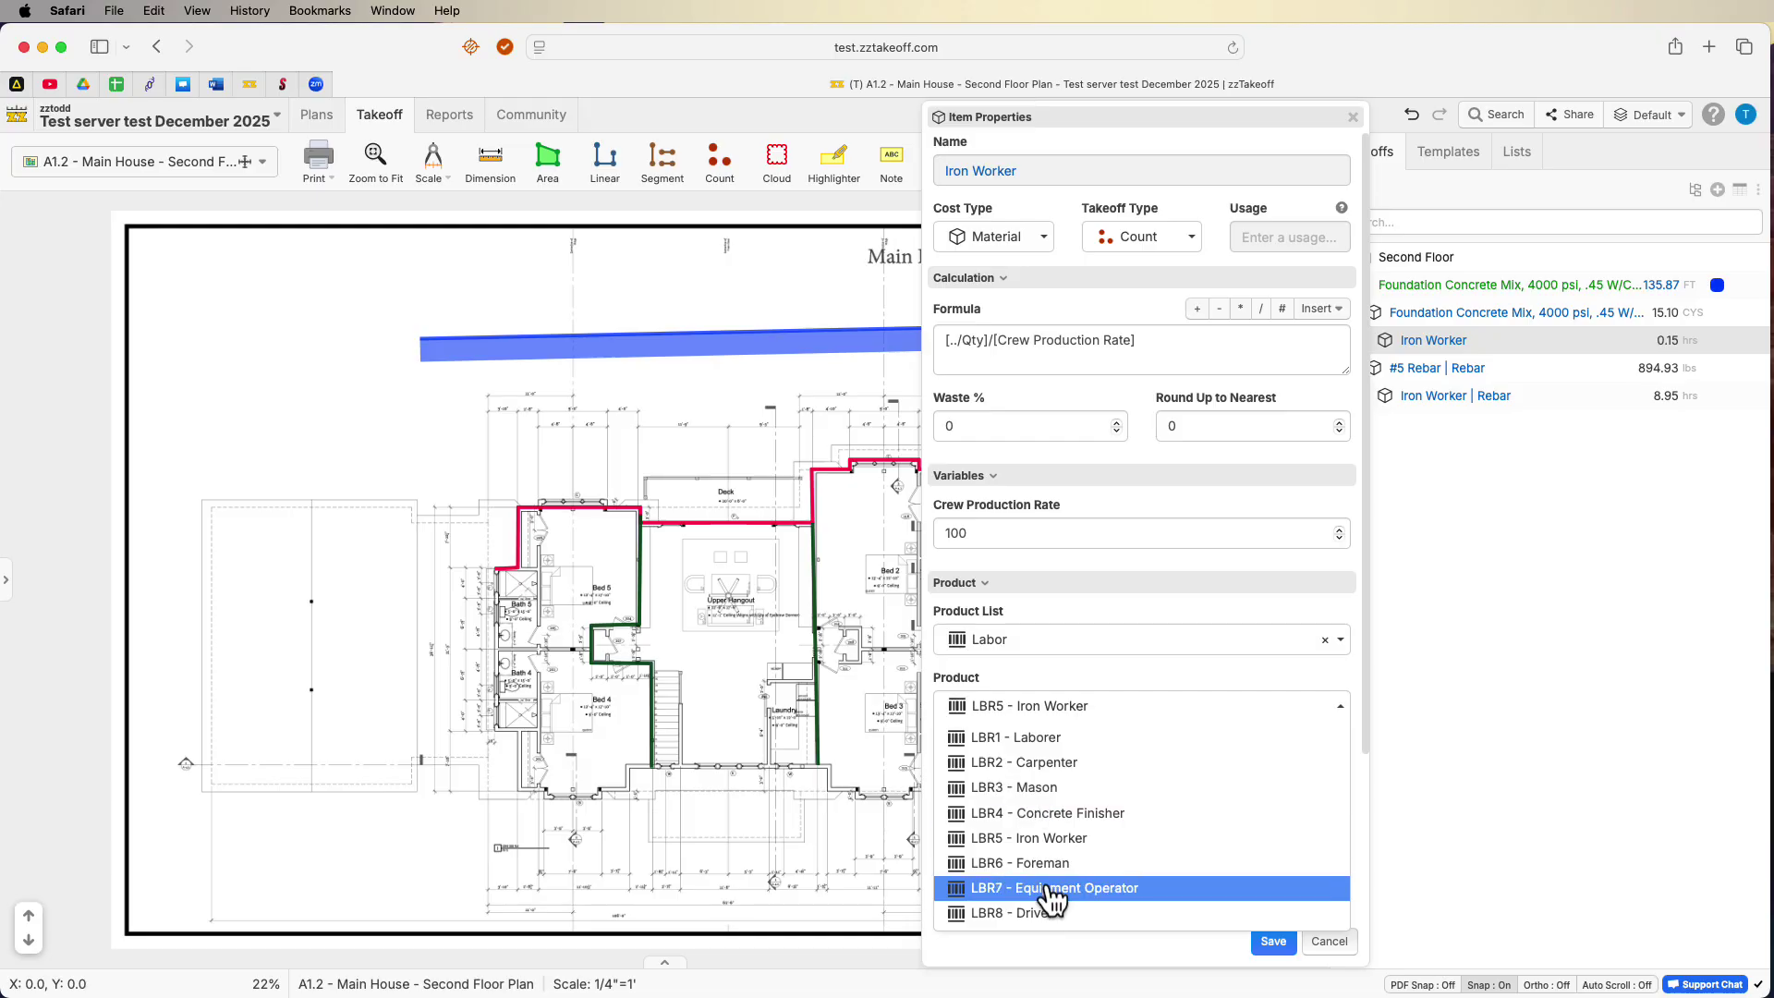
{"action": "left_click", "coordinate": [1068, 813]}
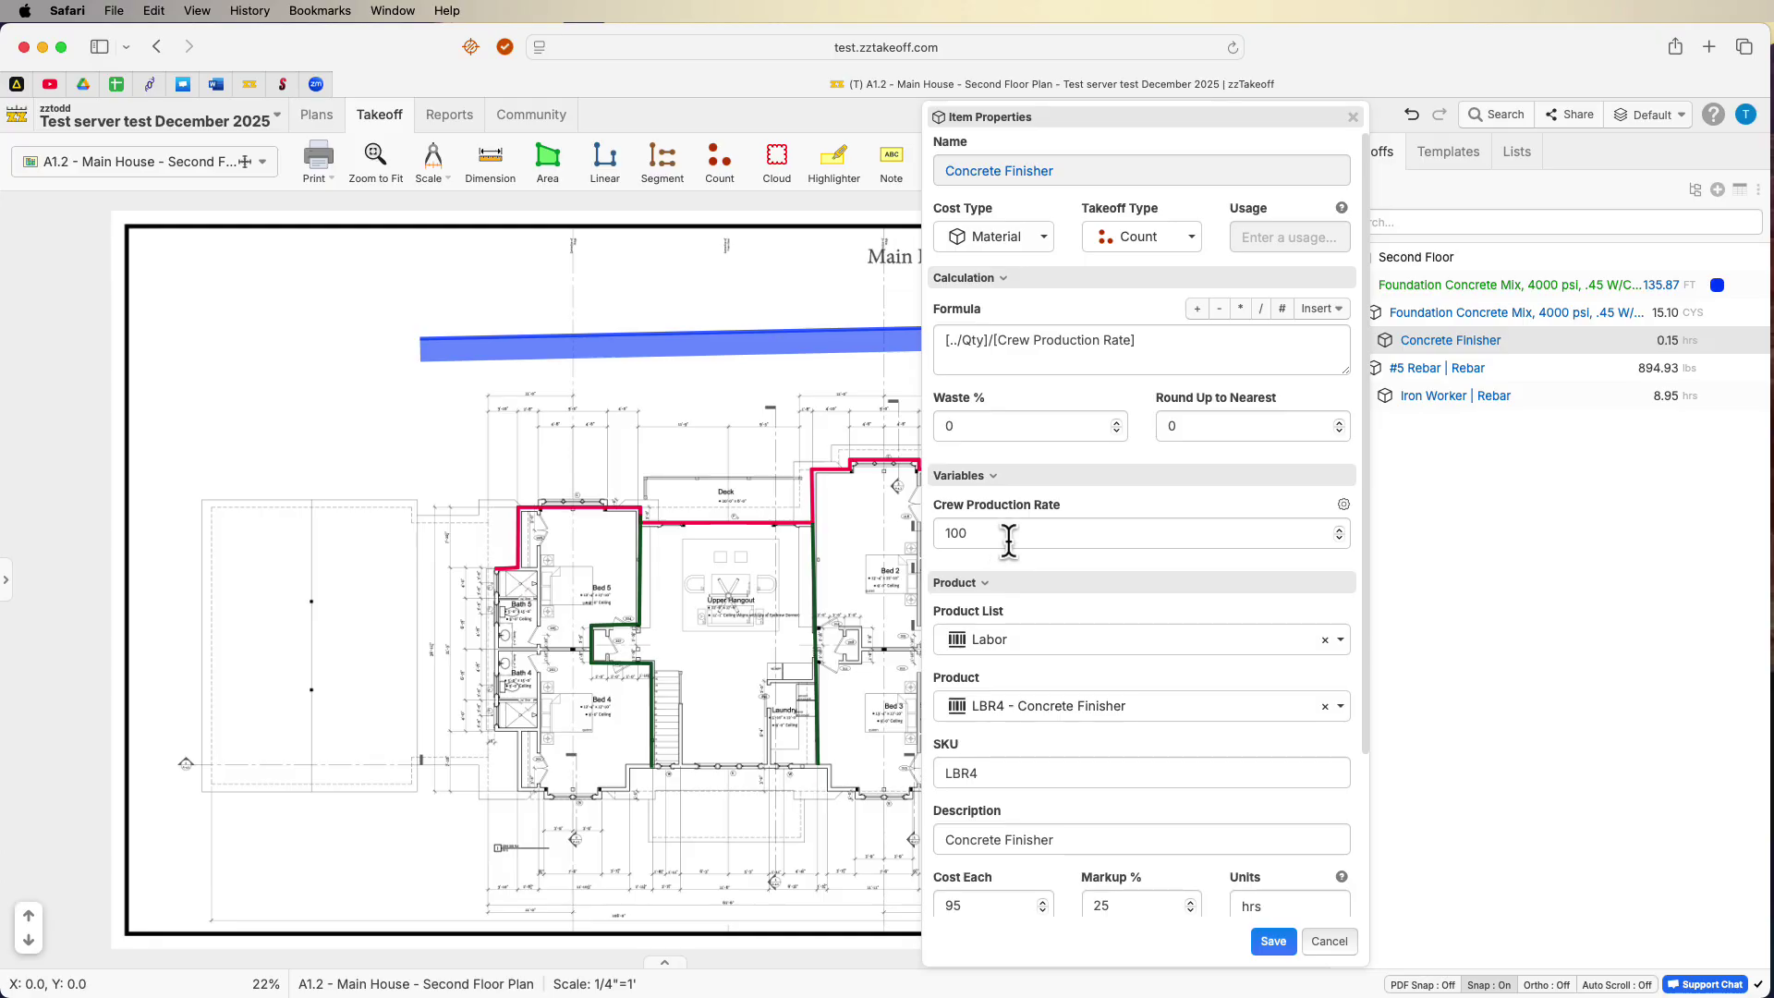
Set the Concrete Finisher item's Crew Production Rate to 1, check the other variables available for its formula, and save the item.
{"action": "left_click_drag", "start_coordinate": [976, 532], "coordinate": [924, 534]}
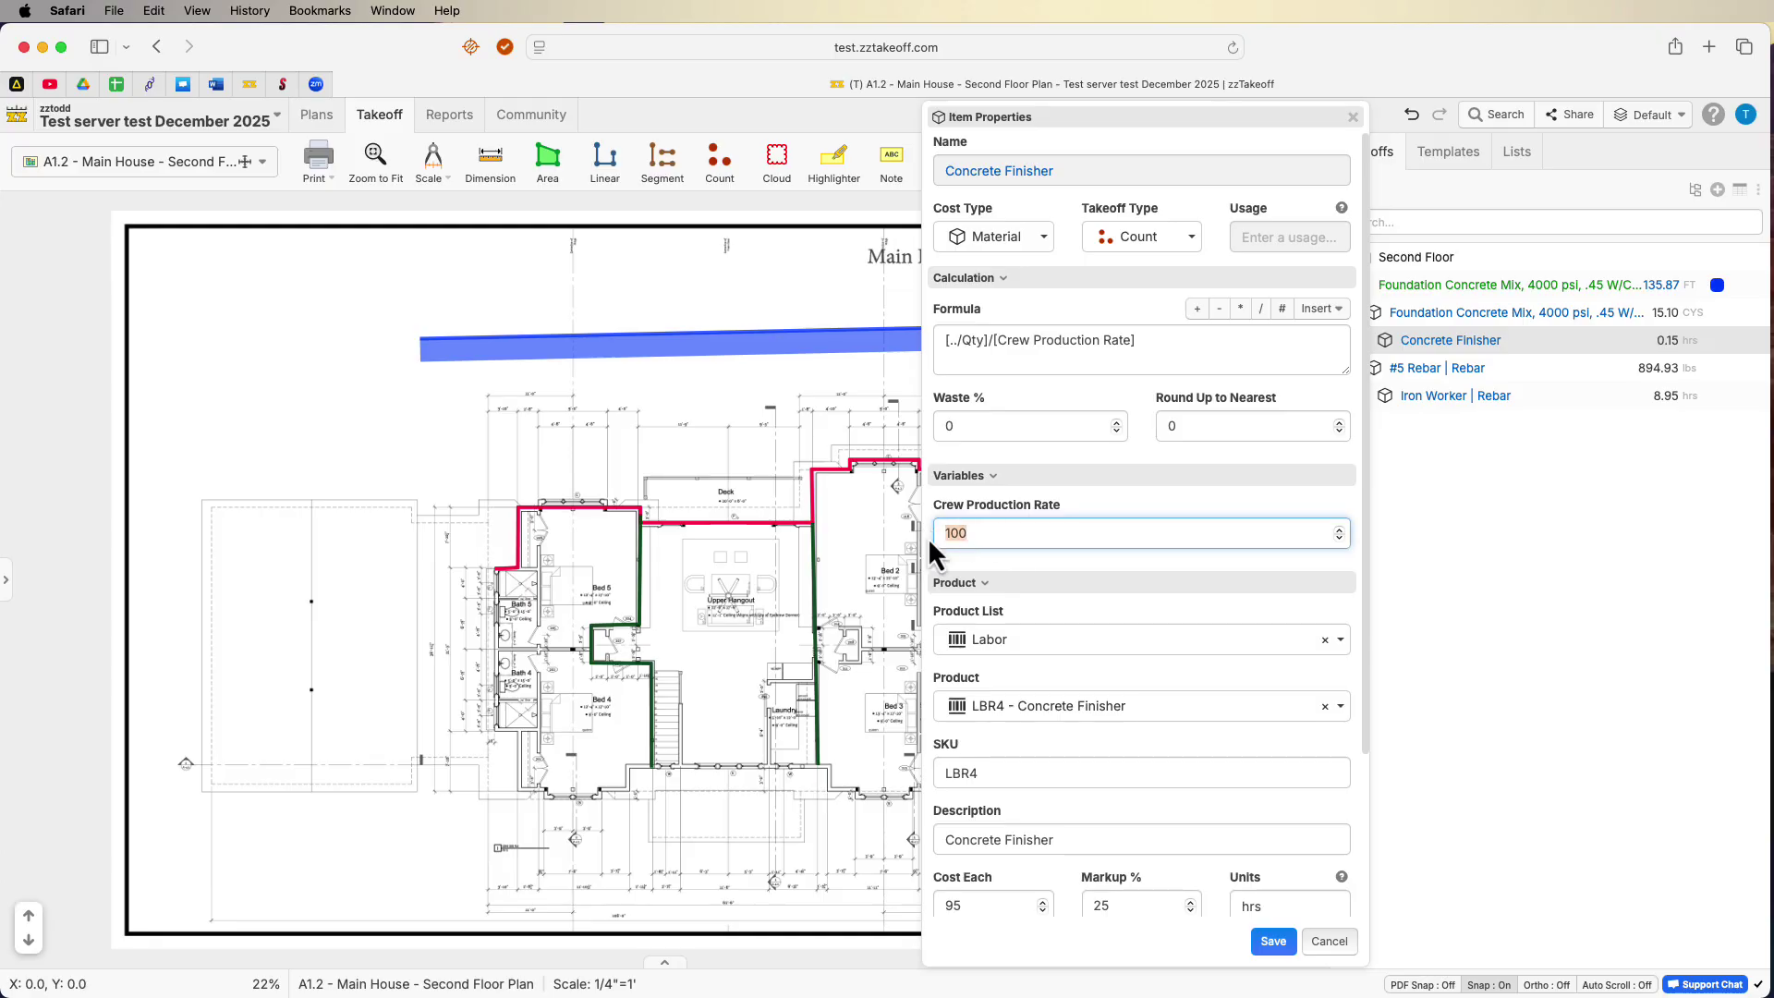
{"action": "type", "text": "1"}
{"action": "left_click", "coordinate": [1198, 356]}
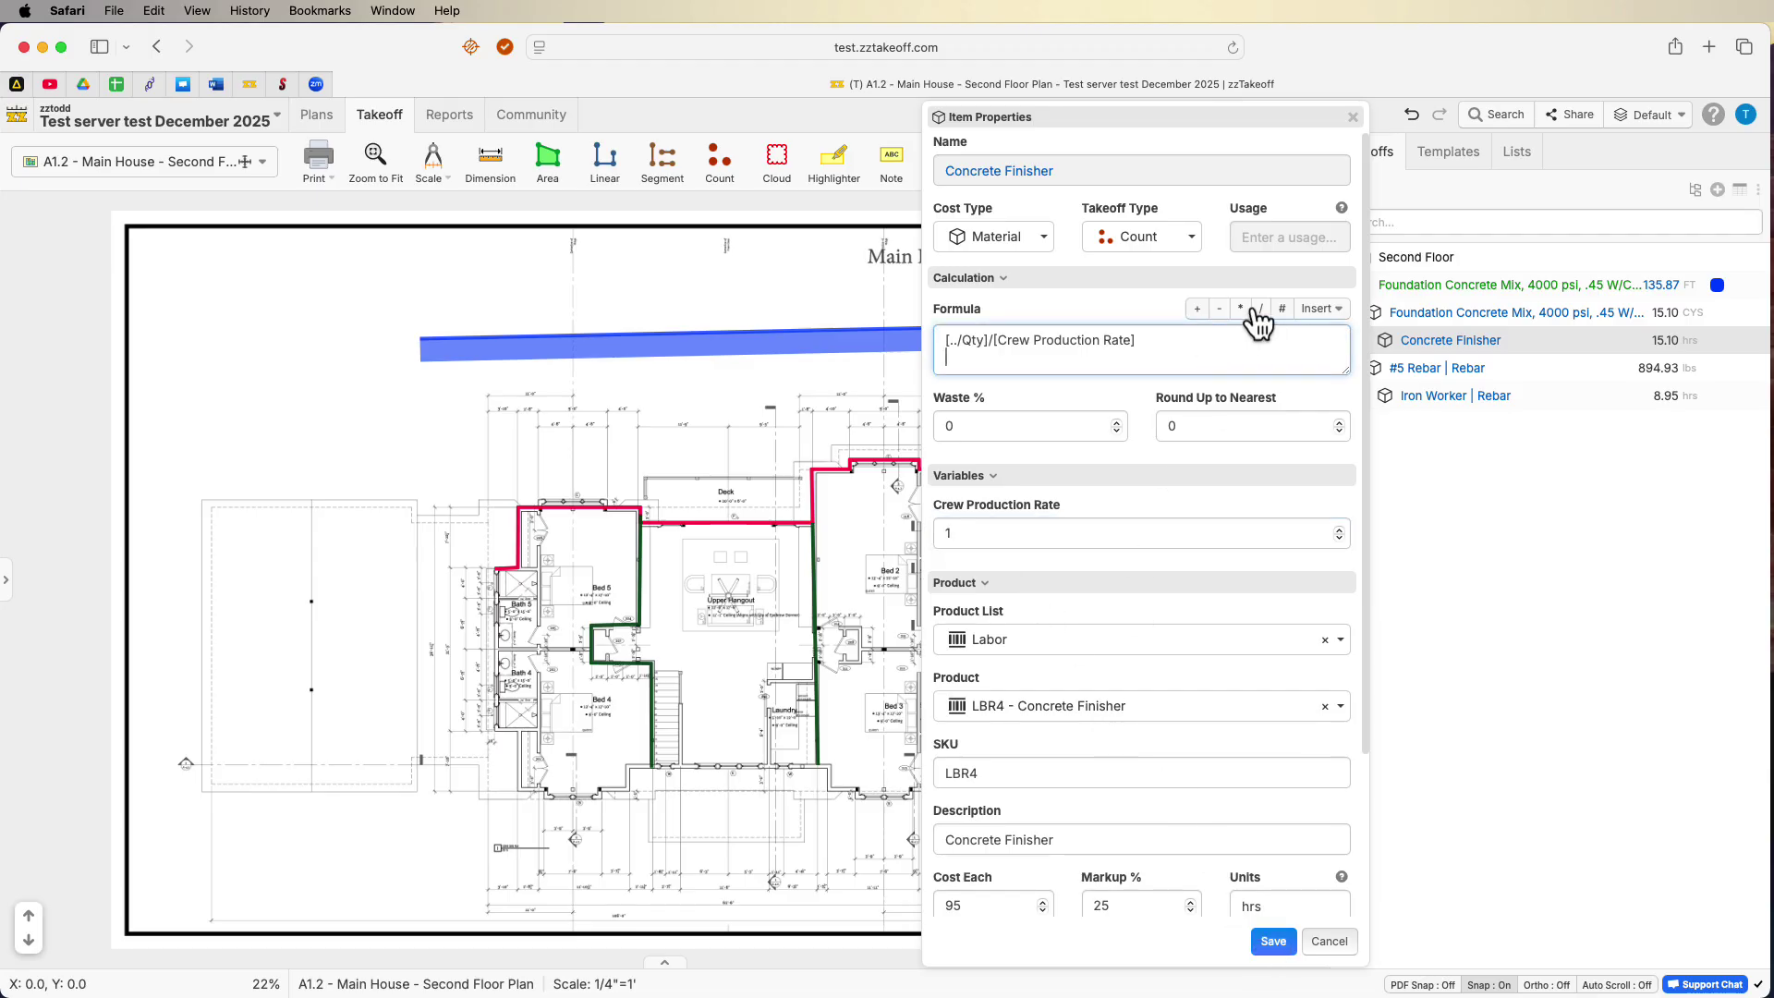
{"action": "left_click", "coordinate": [1319, 308]}
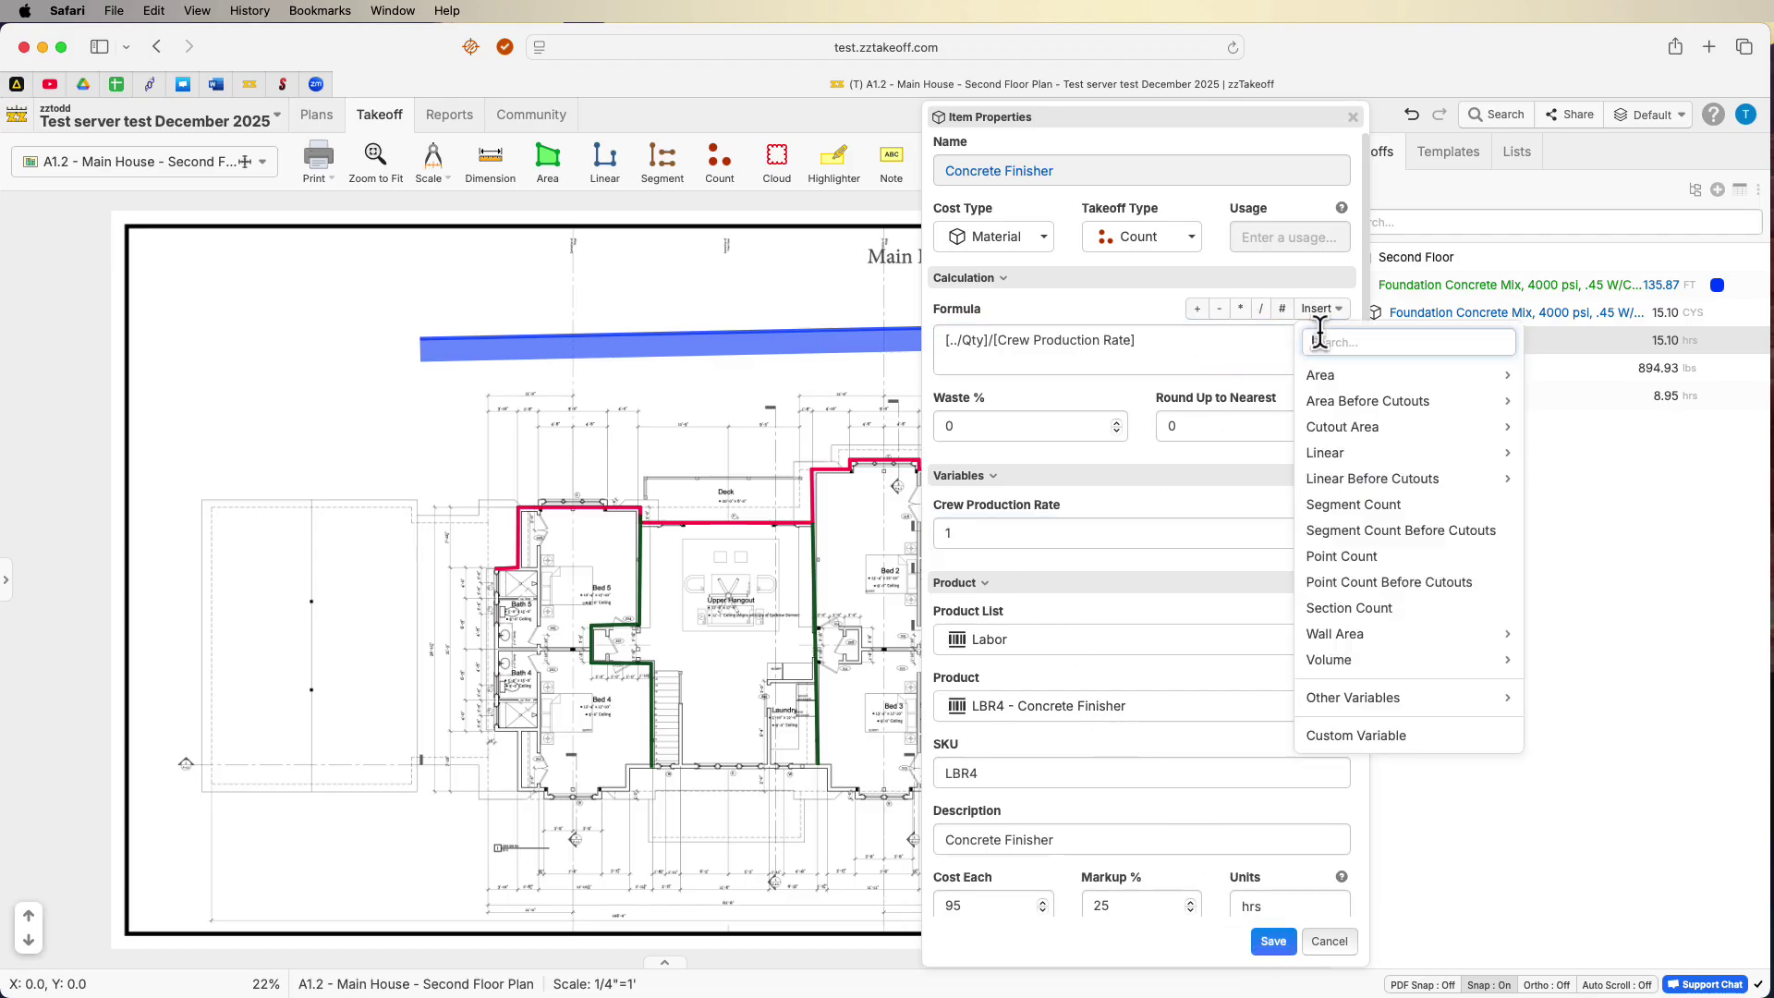
{"action": "mouse_move", "coordinate": [1381, 701]}
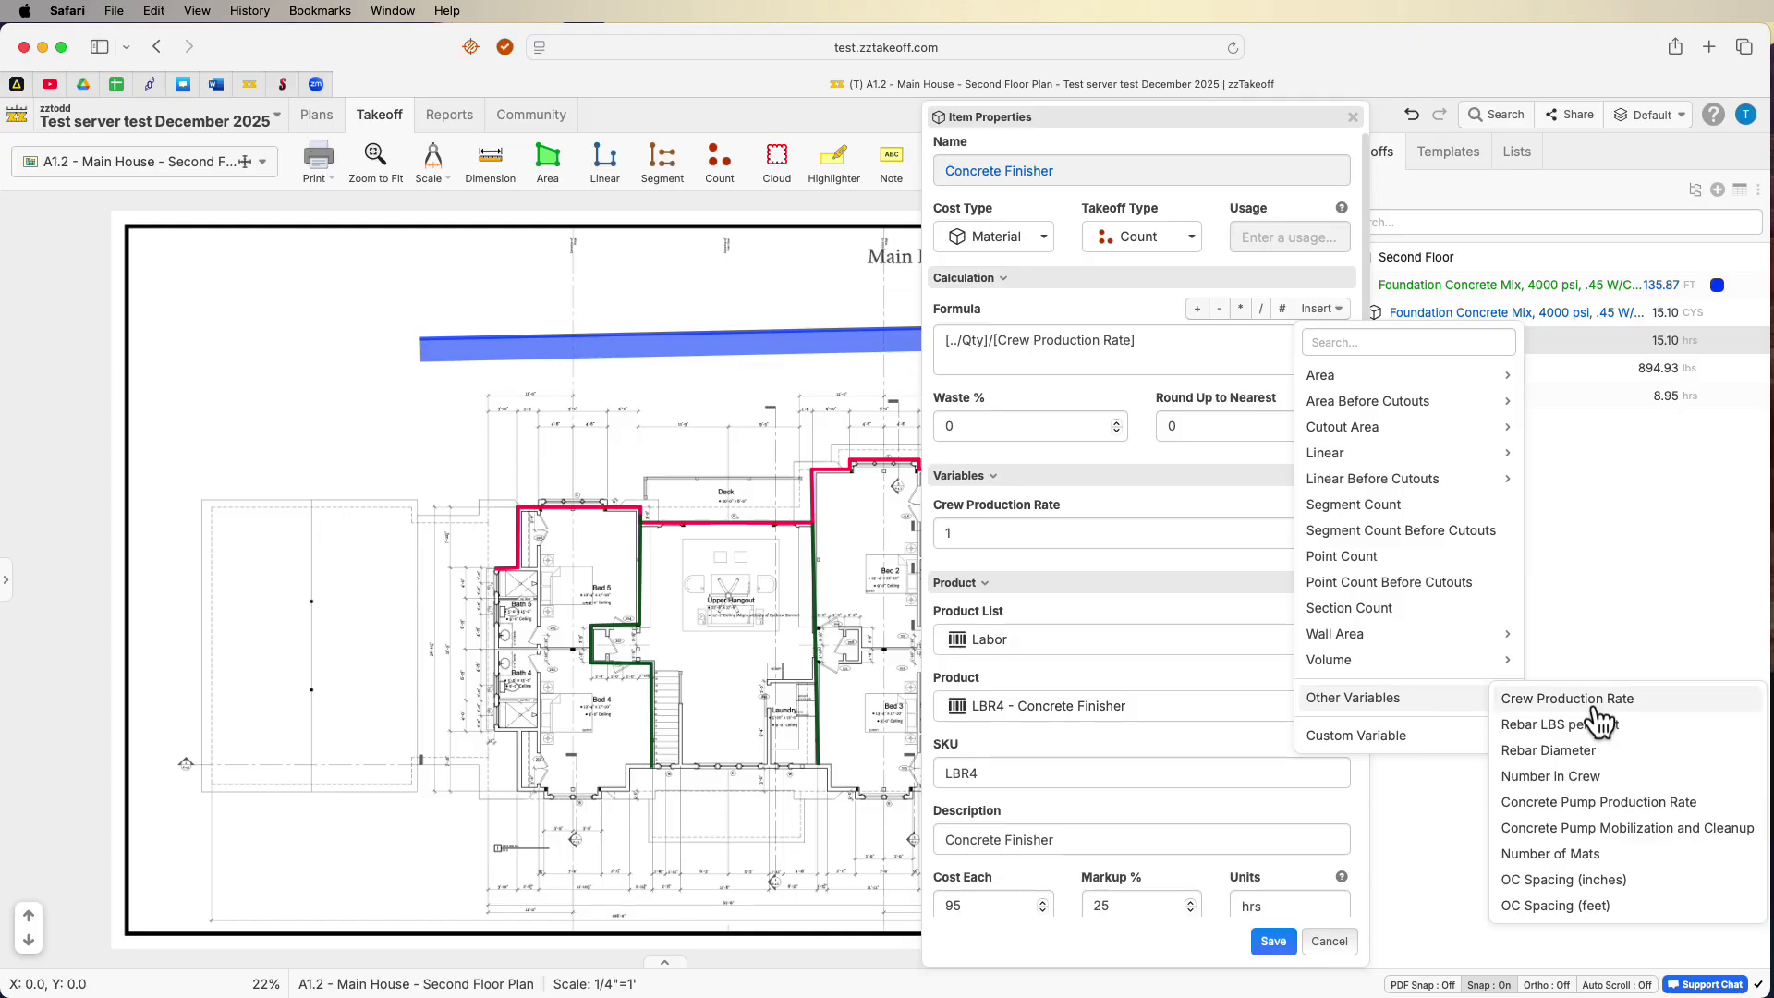
{"action": "left_click", "coordinate": [1062, 464]}
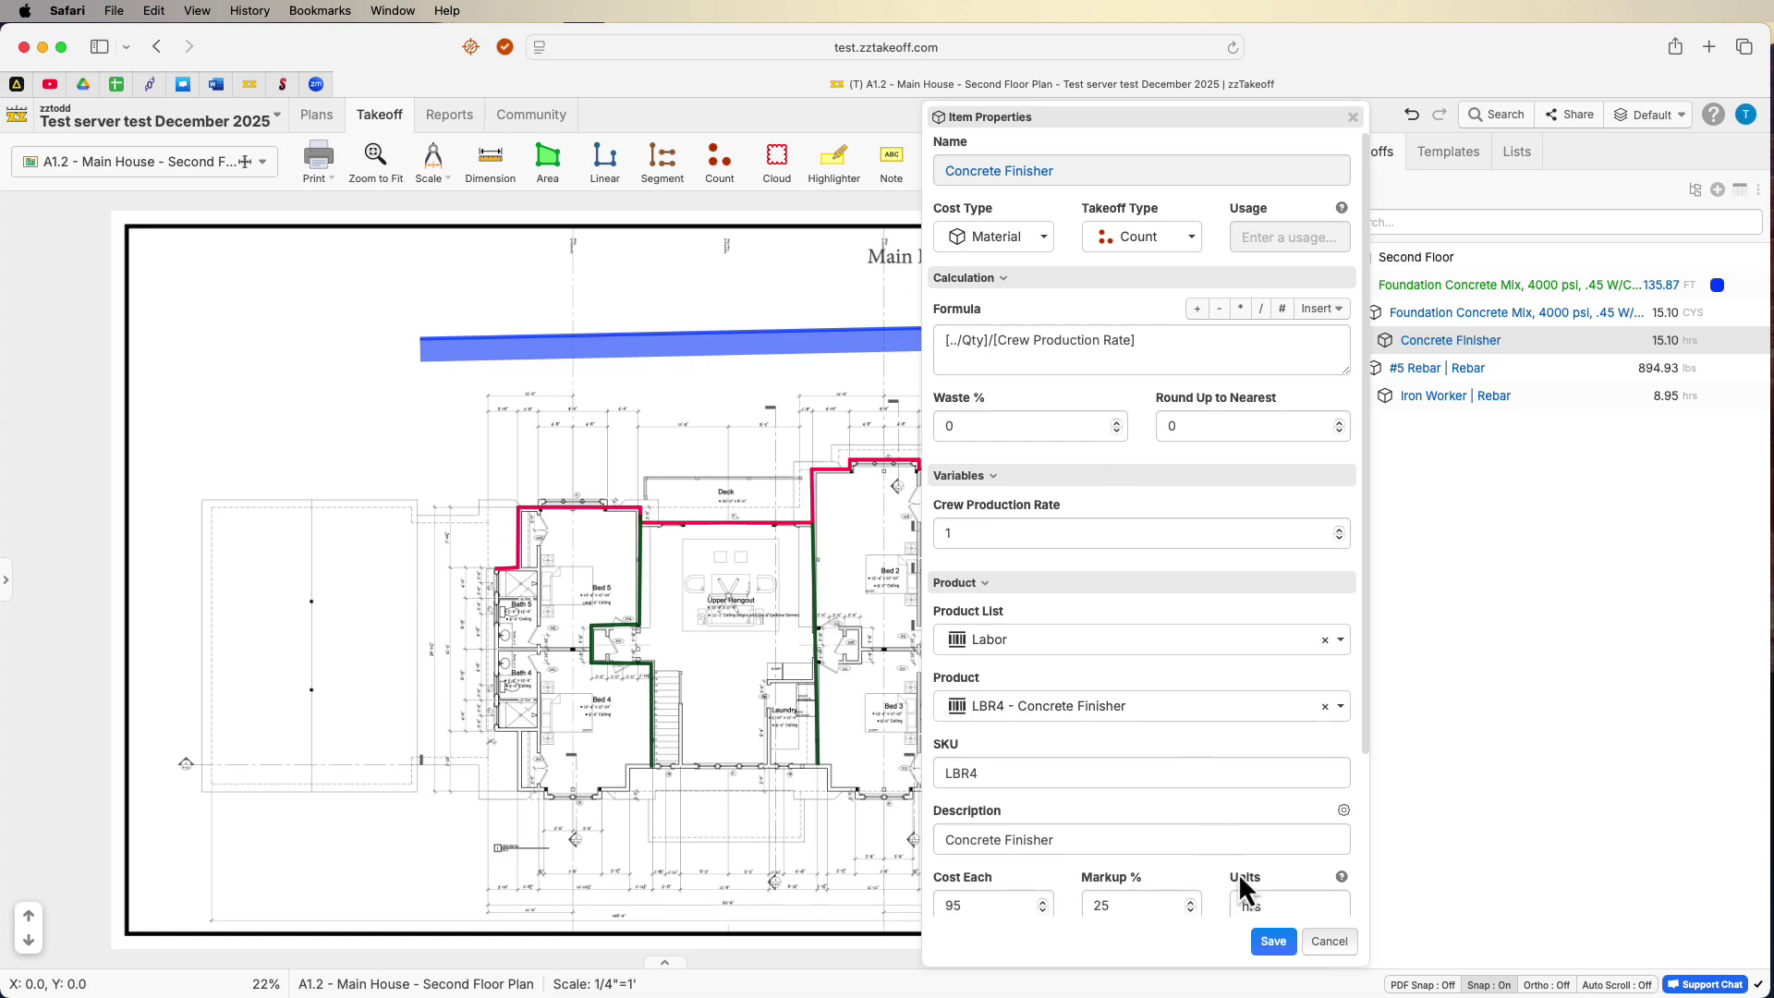
{"action": "left_click", "coordinate": [1273, 940]}
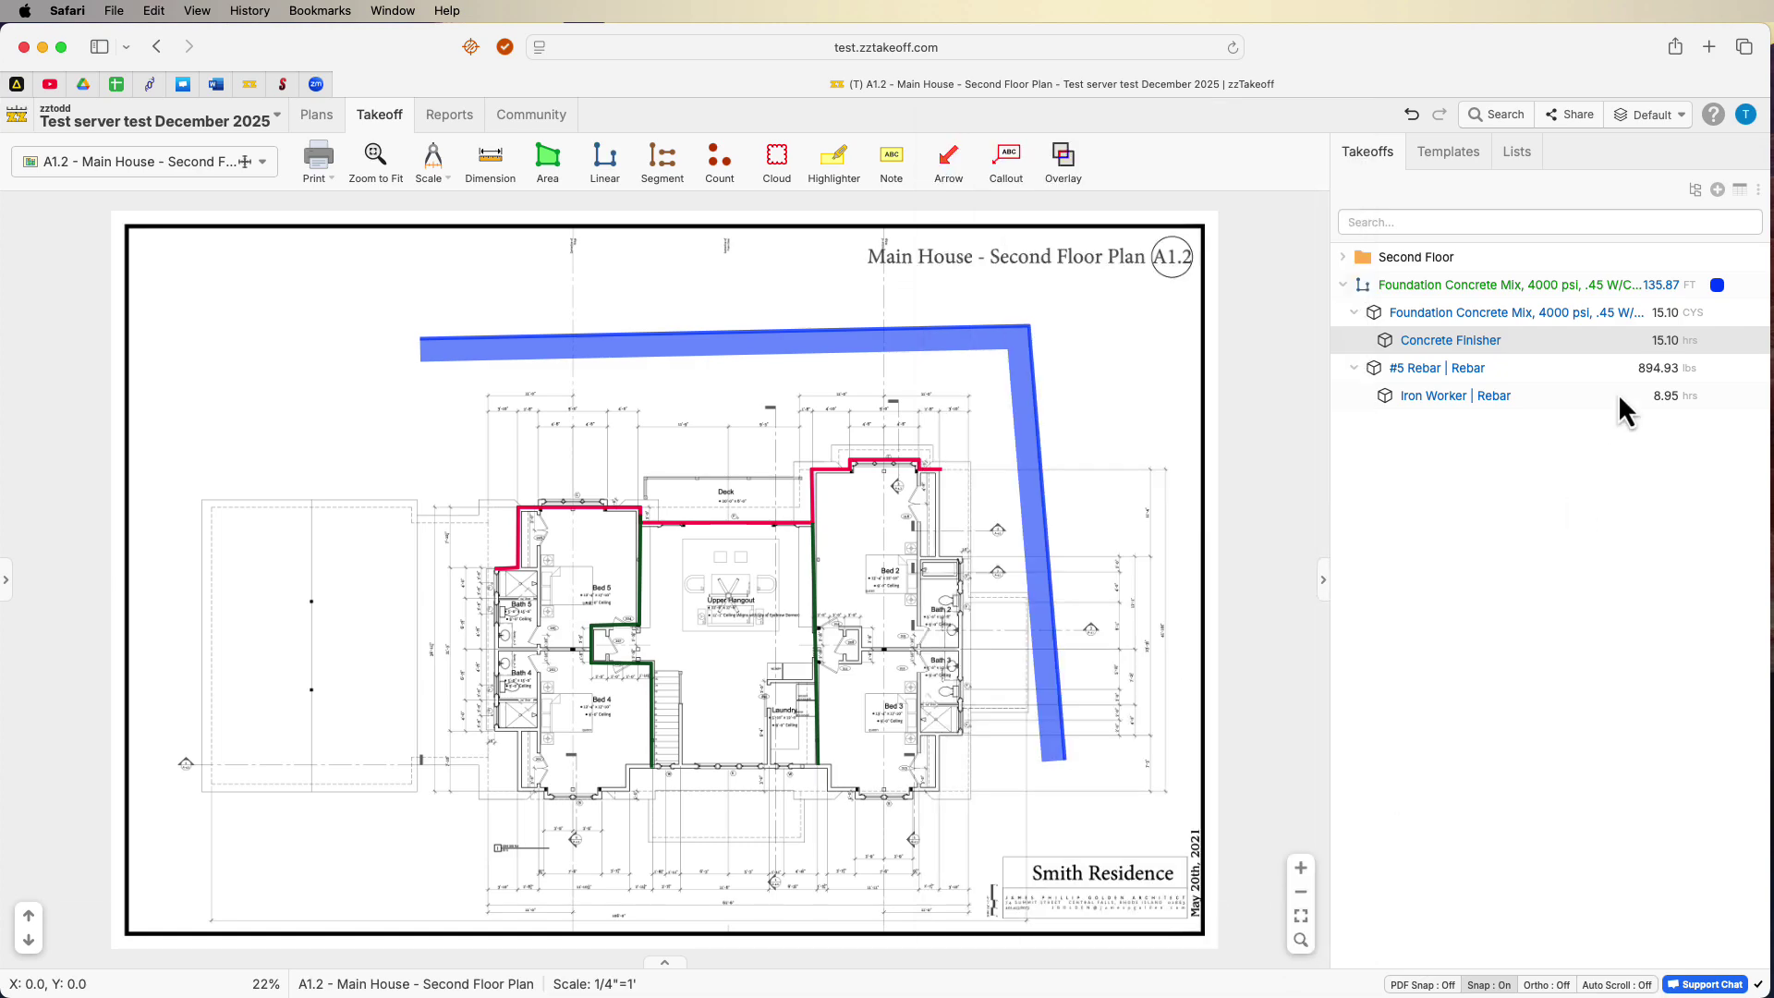
Set the Foundation Concrete Mix linear takeoff's width to 5 feet and save it.
{"action": "double_click", "coordinate": [1454, 282]}
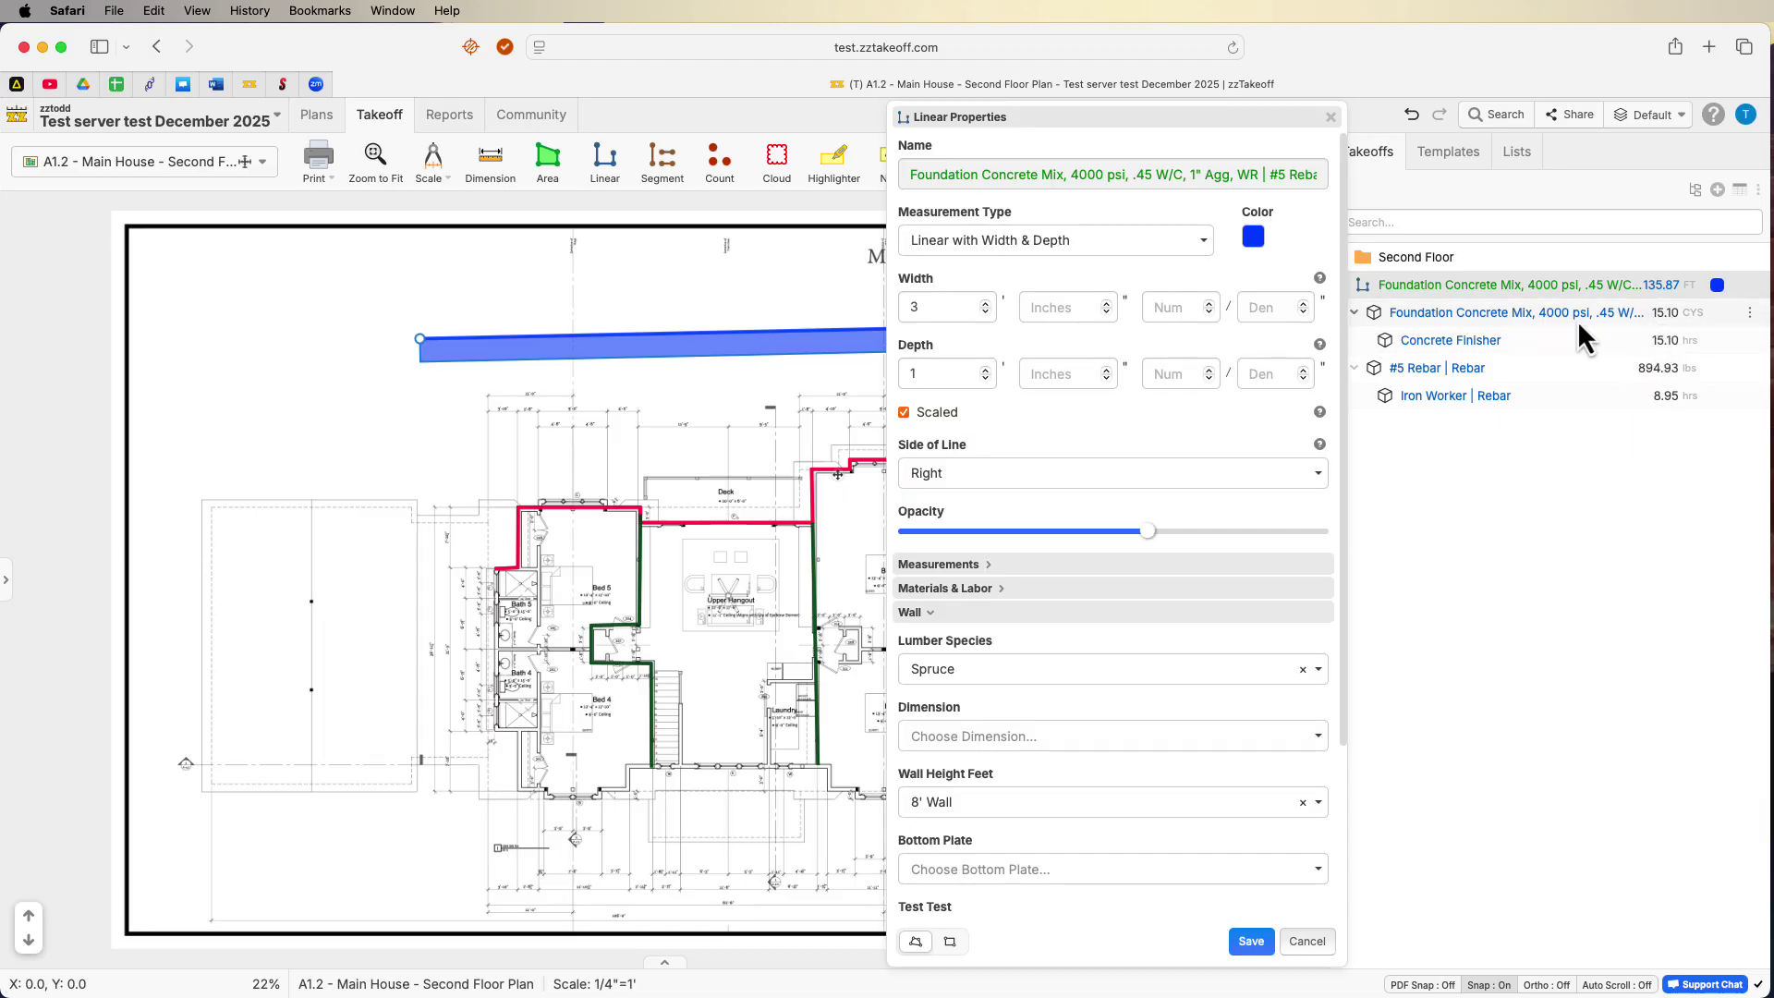
{"action": "left_click", "coordinate": [985, 303]}
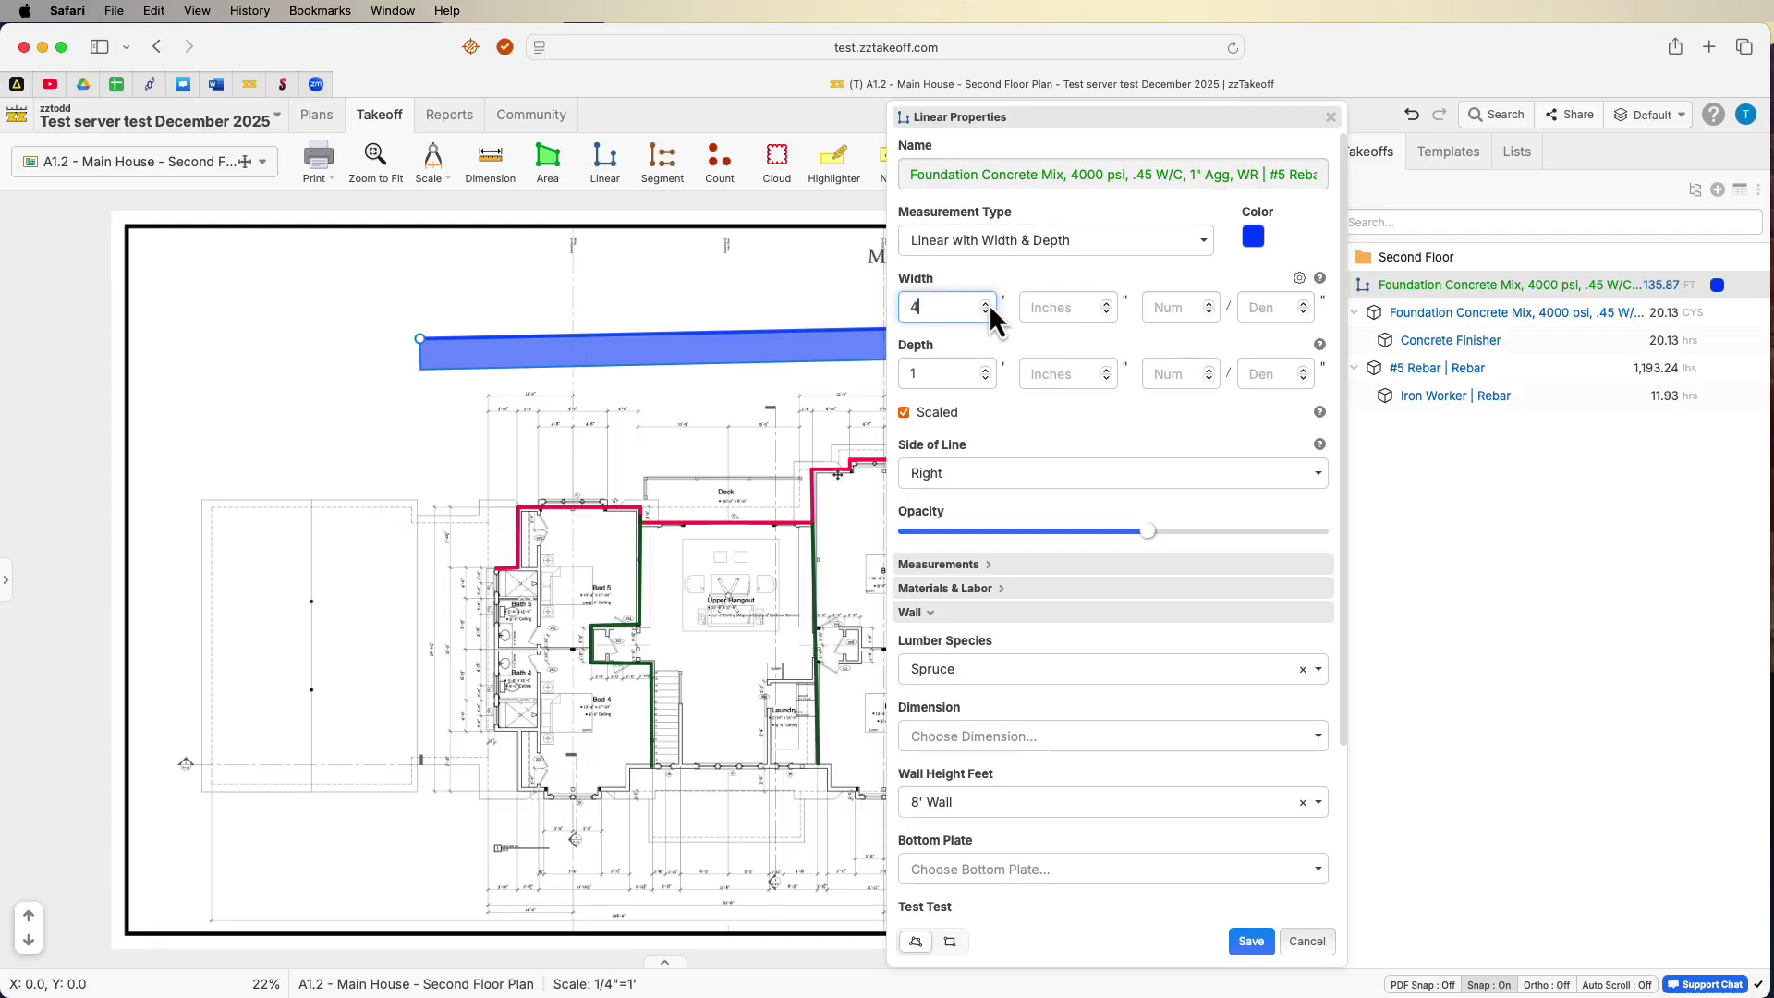
{"action": "left_click", "coordinate": [988, 304]}
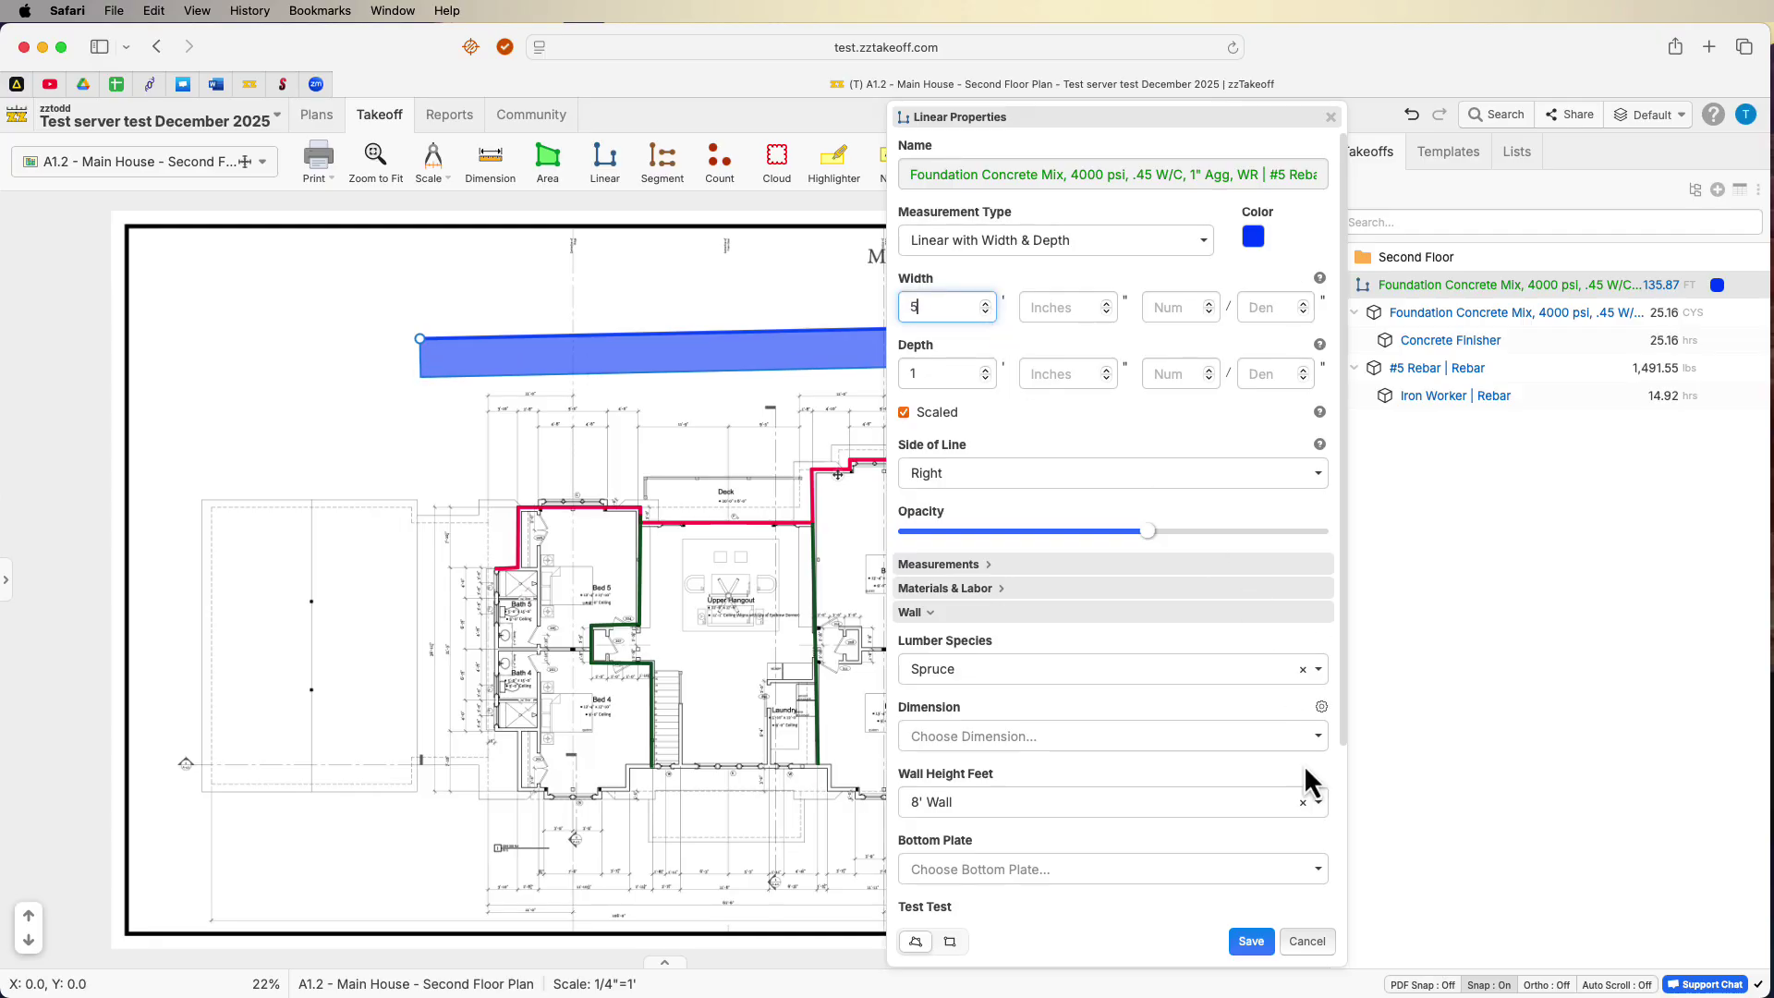
{"action": "left_click", "coordinate": [1251, 942]}
Examine the Concrete Finisher item's parent quantity formula, Crew Production Rate and product details.
{"action": "left_click", "coordinate": [1465, 340]}
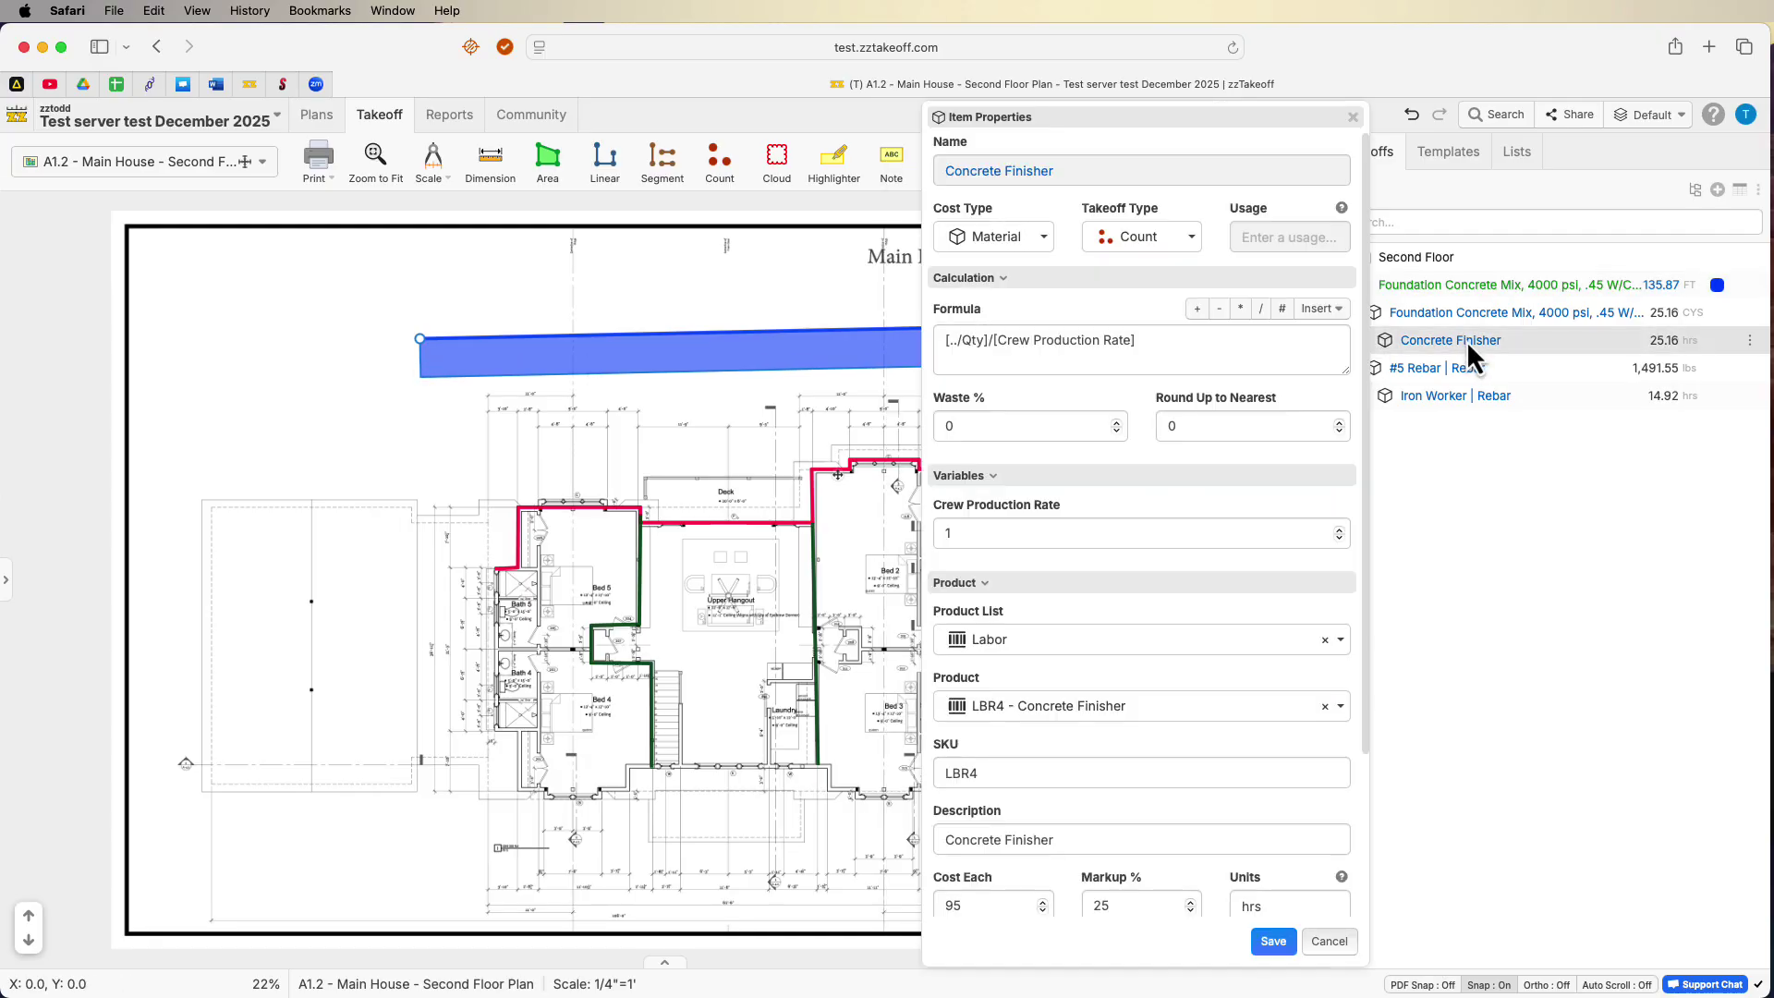
{"action": "scroll", "coordinate": [1069, 582], "scroll_direction": "down", "scroll_amount": 1}
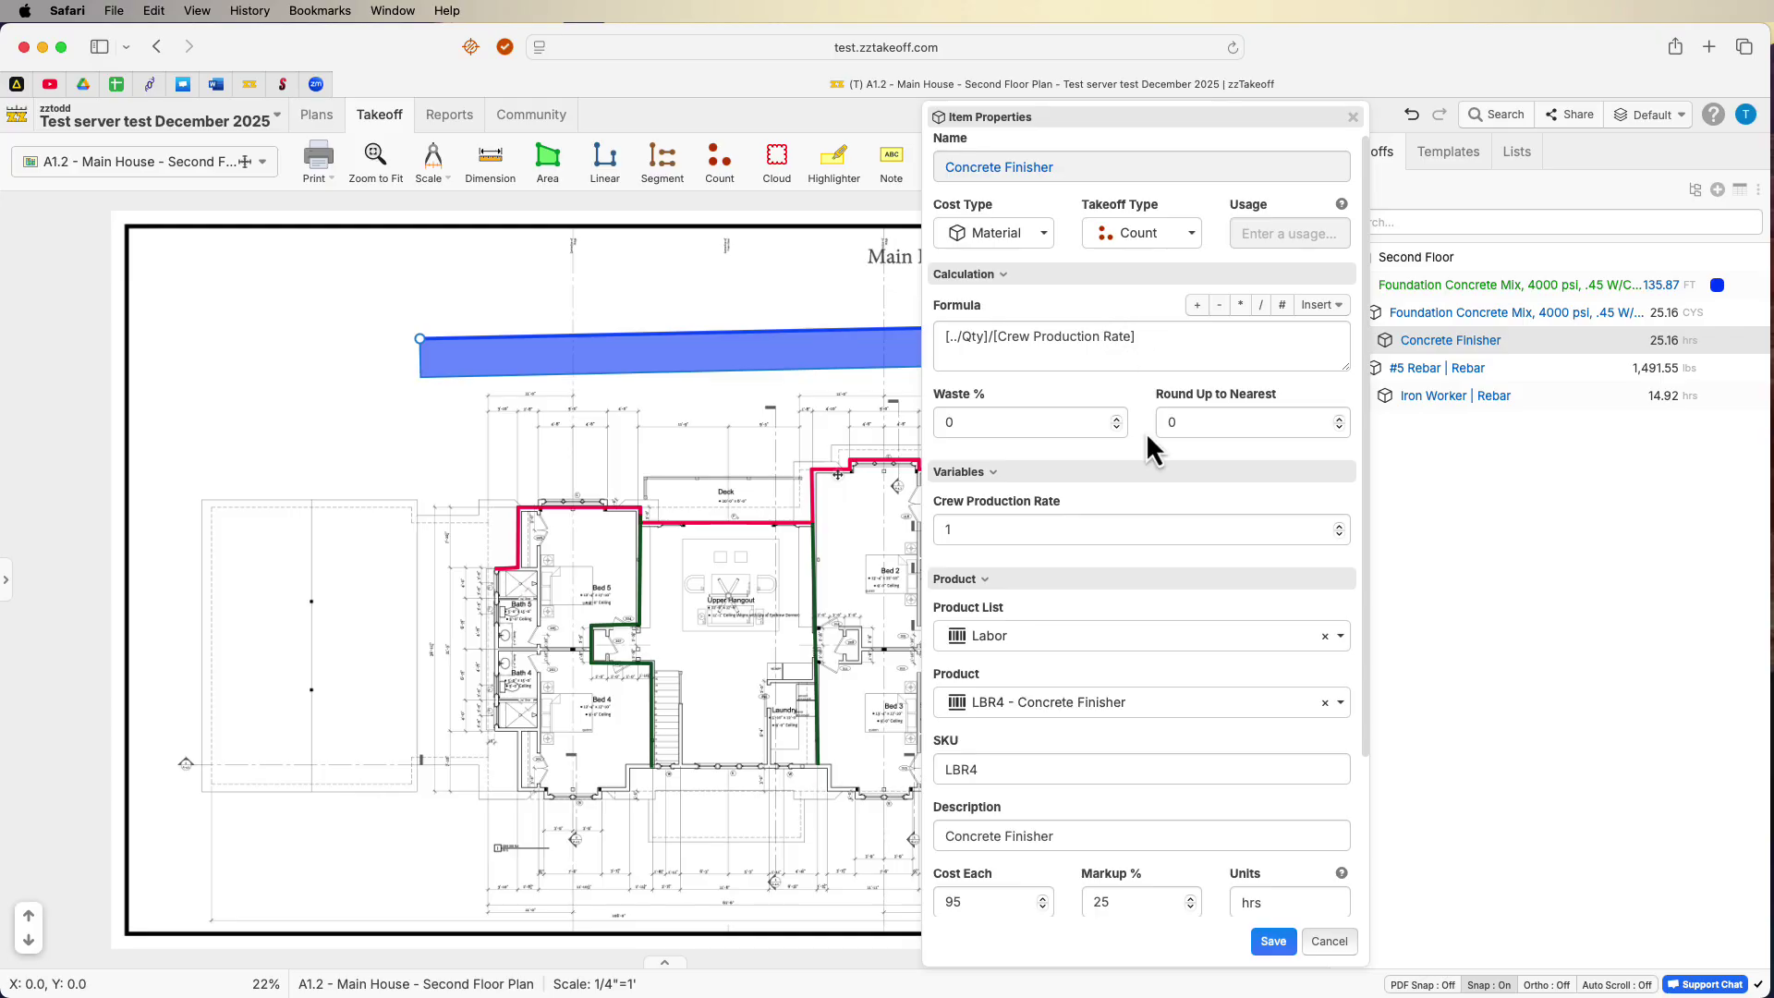
{"action": "left_click", "coordinate": [1272, 941]}
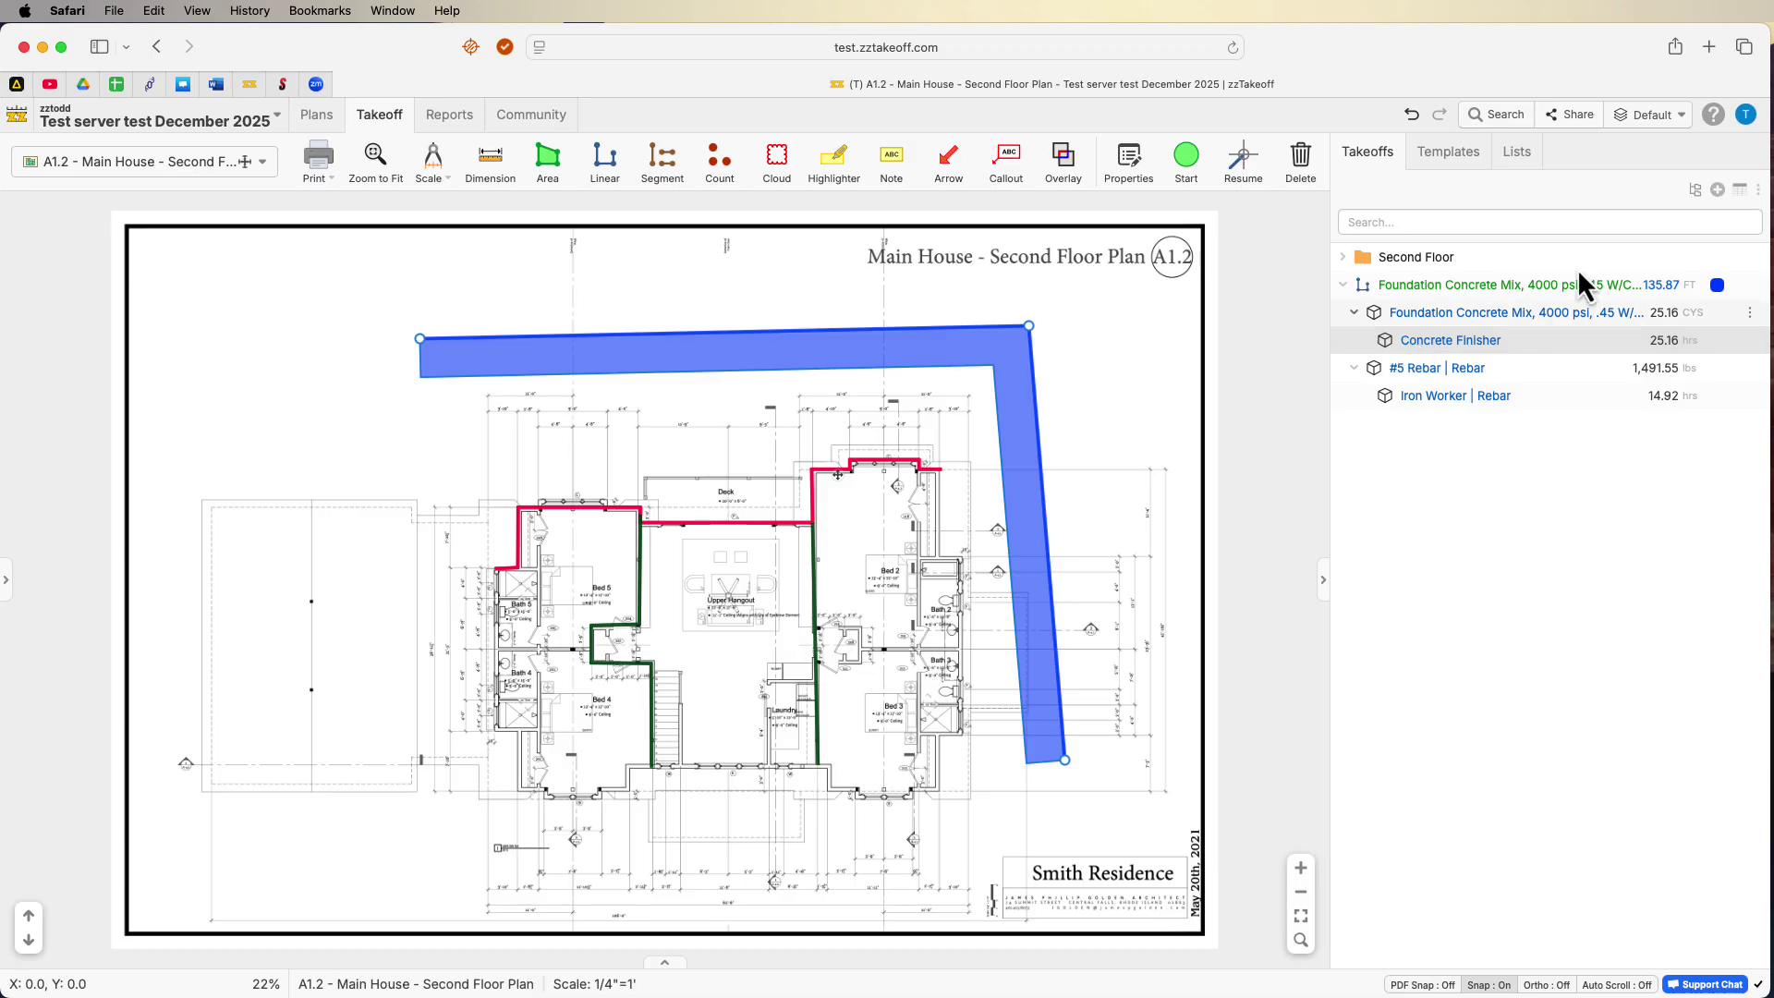
In the workspace's custom property settings, make the Lumber Species property hidden by default and save the property.
{"action": "left_click", "coordinate": [1745, 114]}
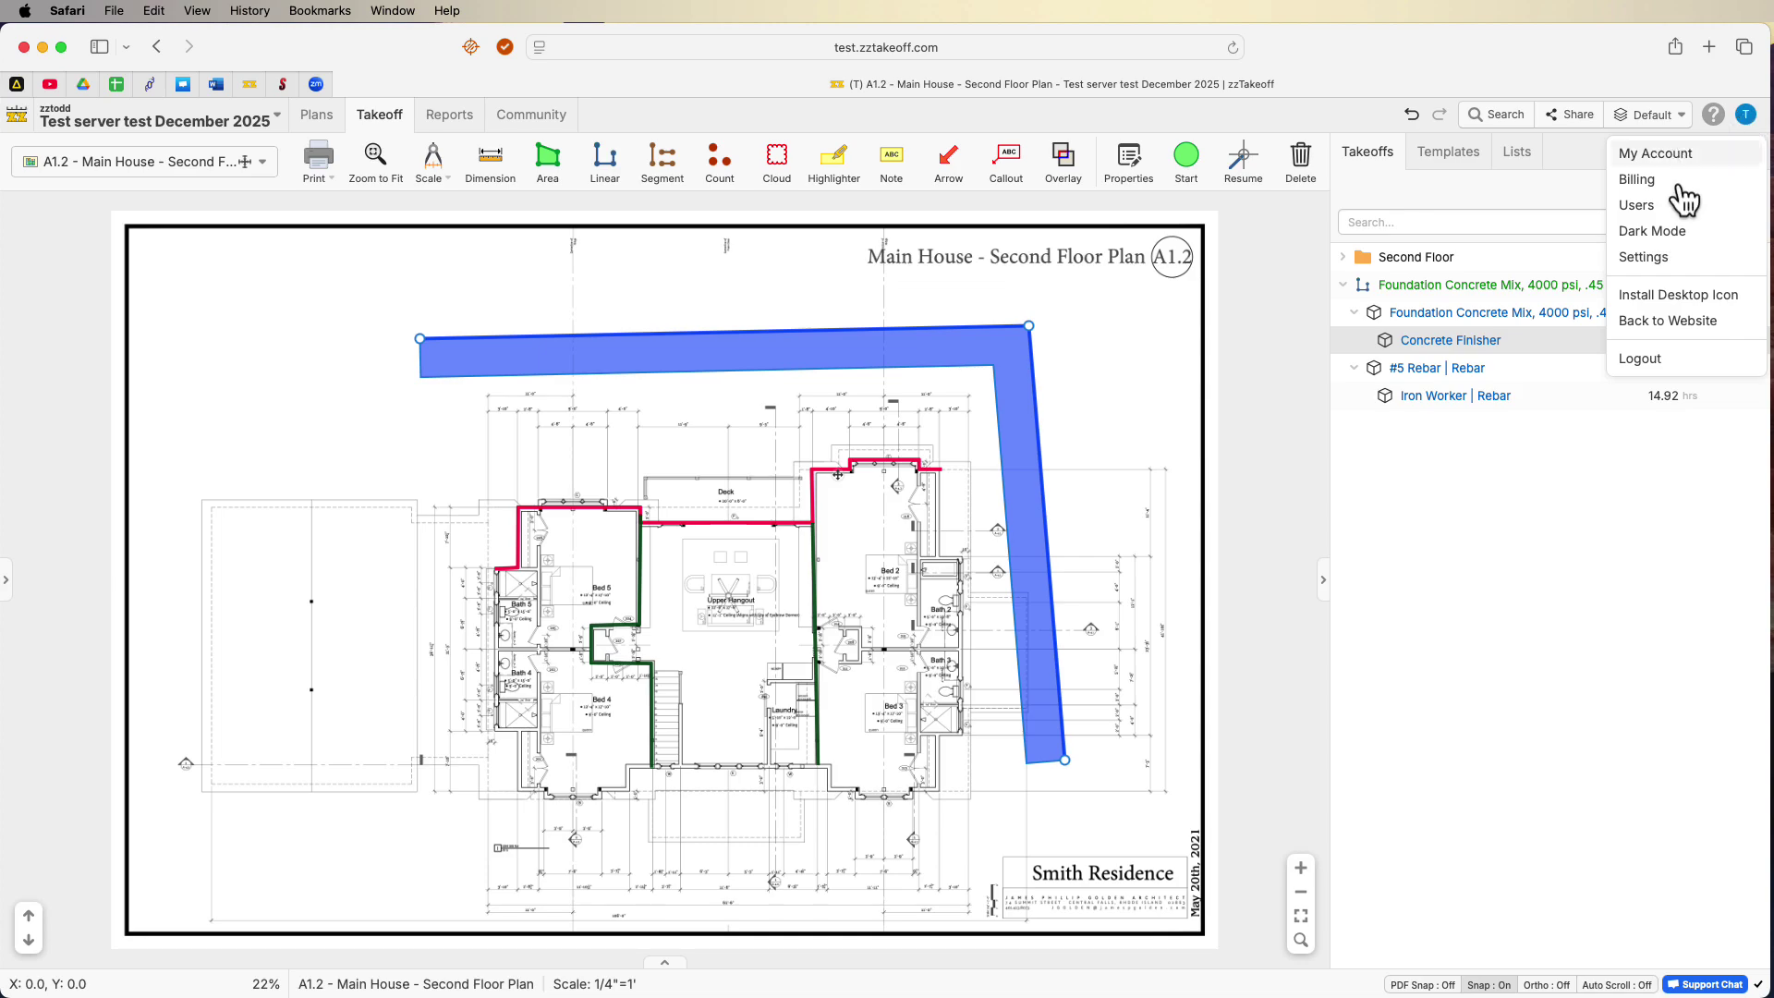
{"action": "left_click", "coordinate": [1653, 258]}
{"action": "left_click", "coordinate": [539, 441]}
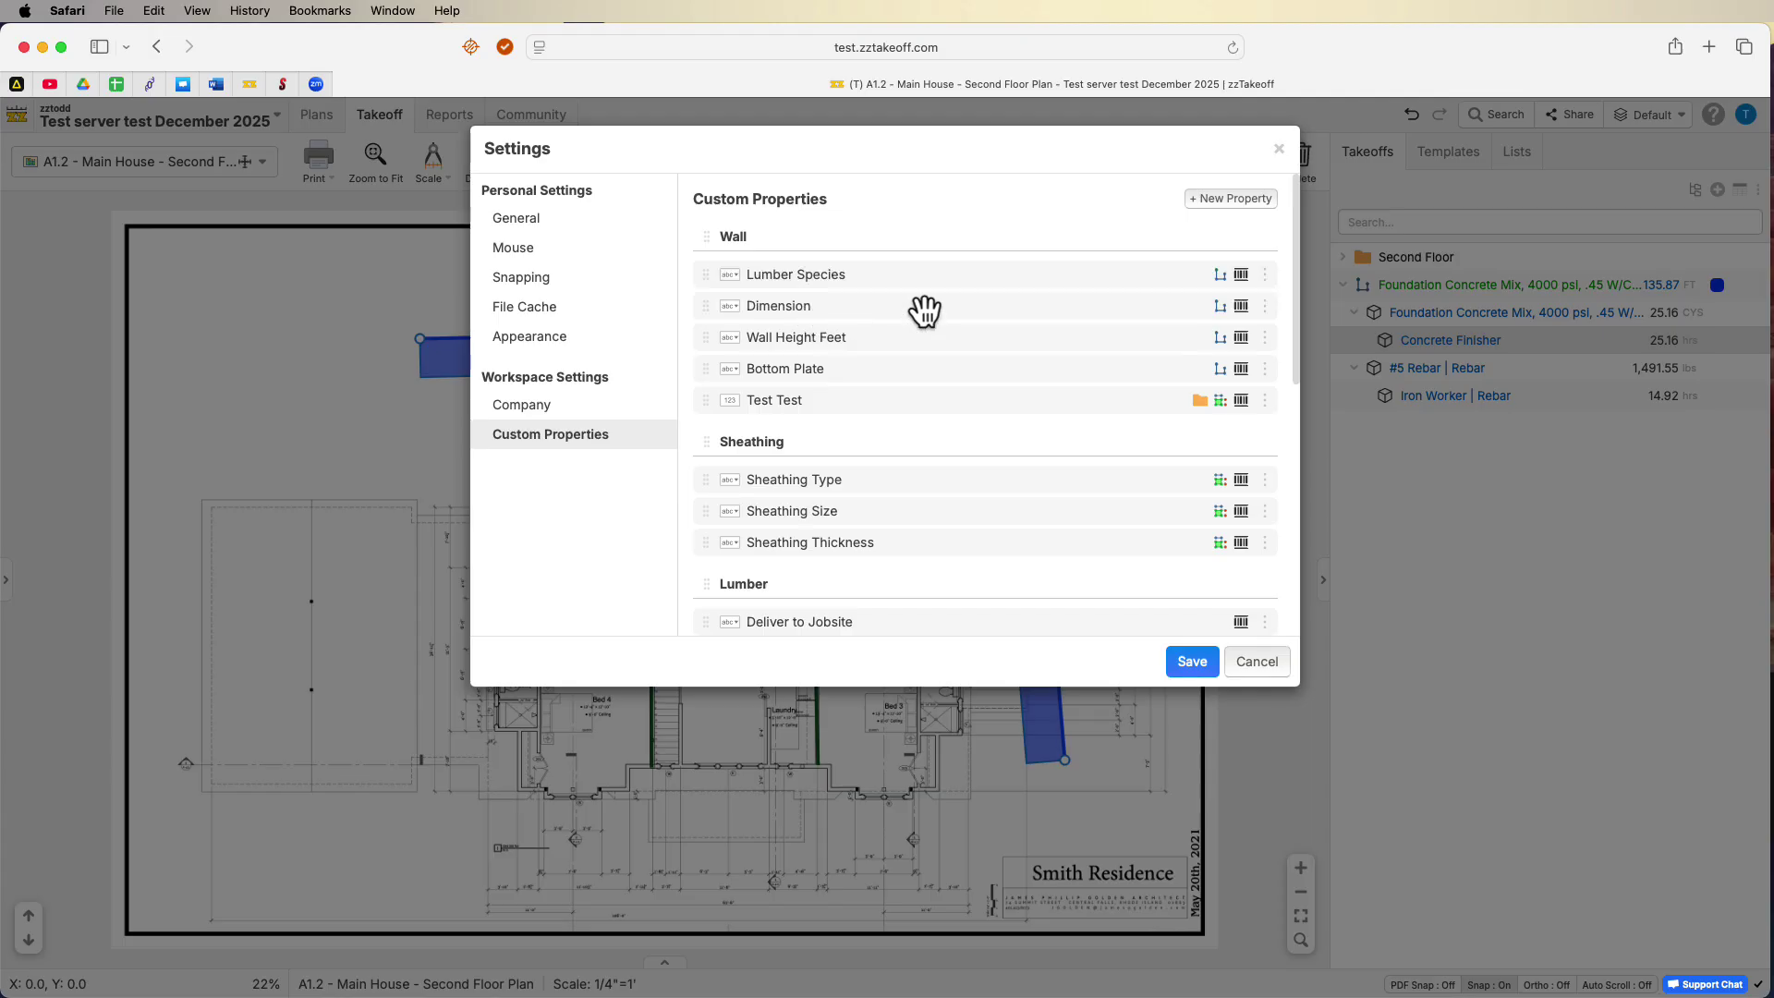
{"action": "left_click", "coordinate": [1264, 275]}
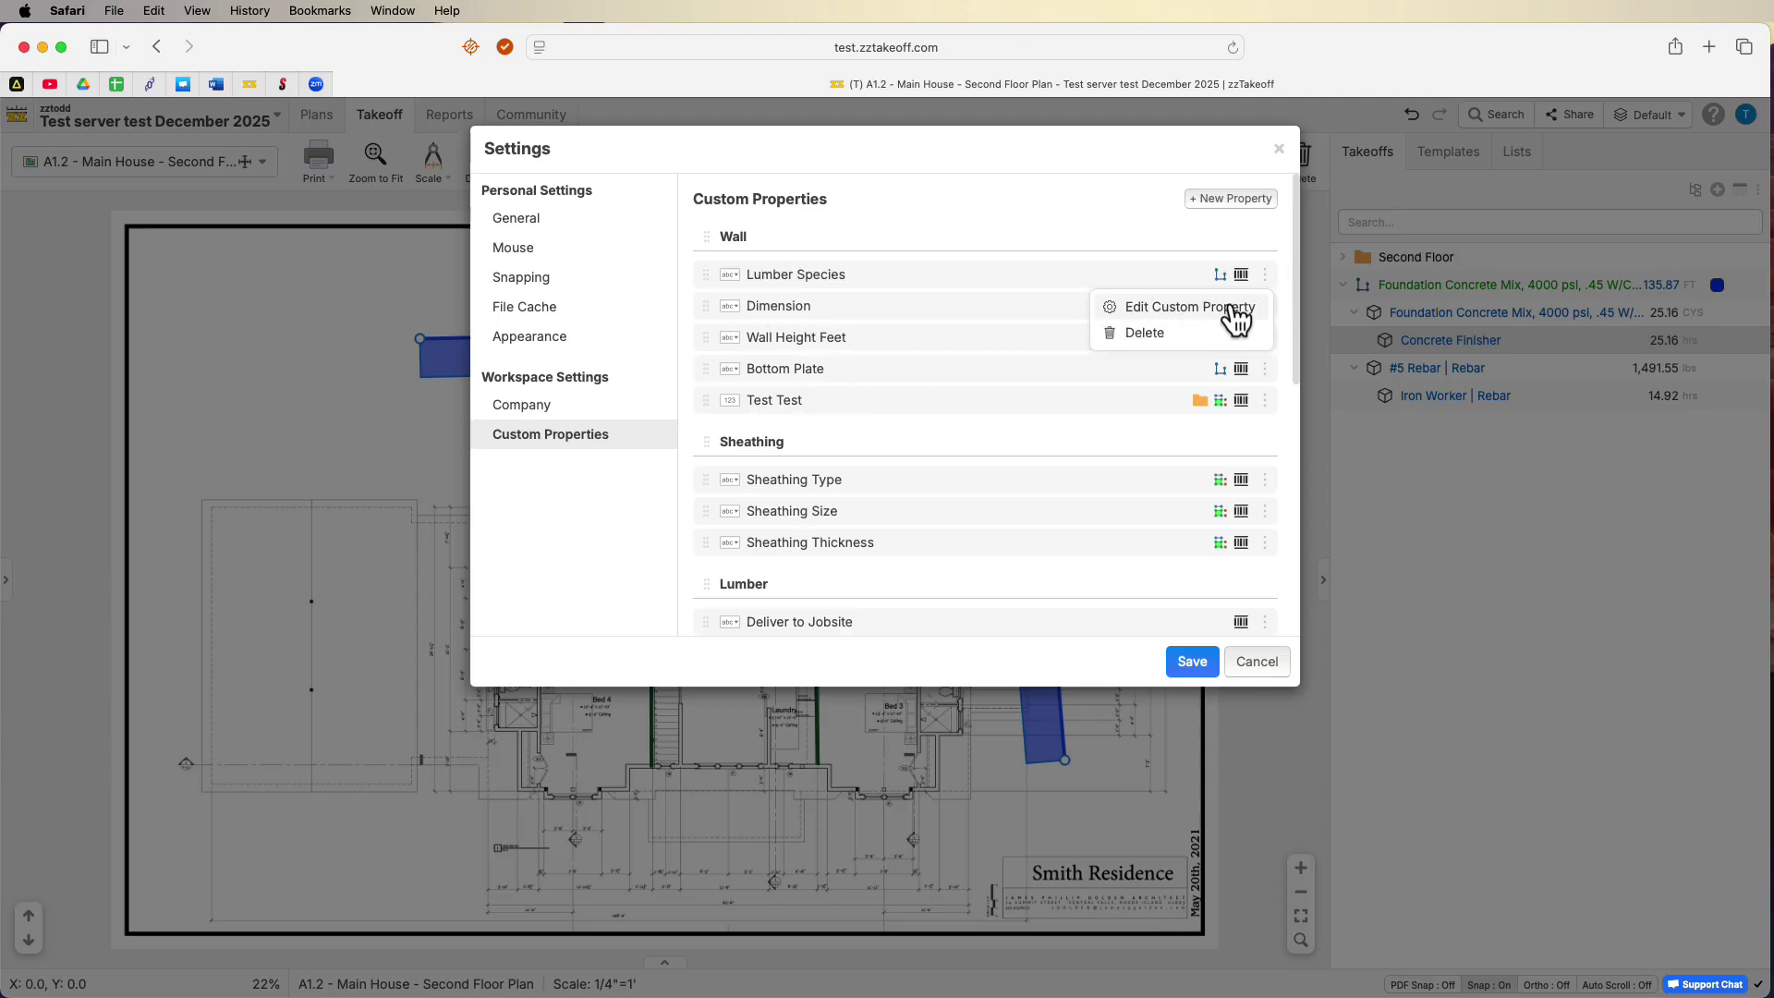
{"action": "left_click", "coordinate": [1234, 308]}
{"action": "scroll", "coordinate": [935, 462], "scroll_direction": "down", "scroll_amount": 10}
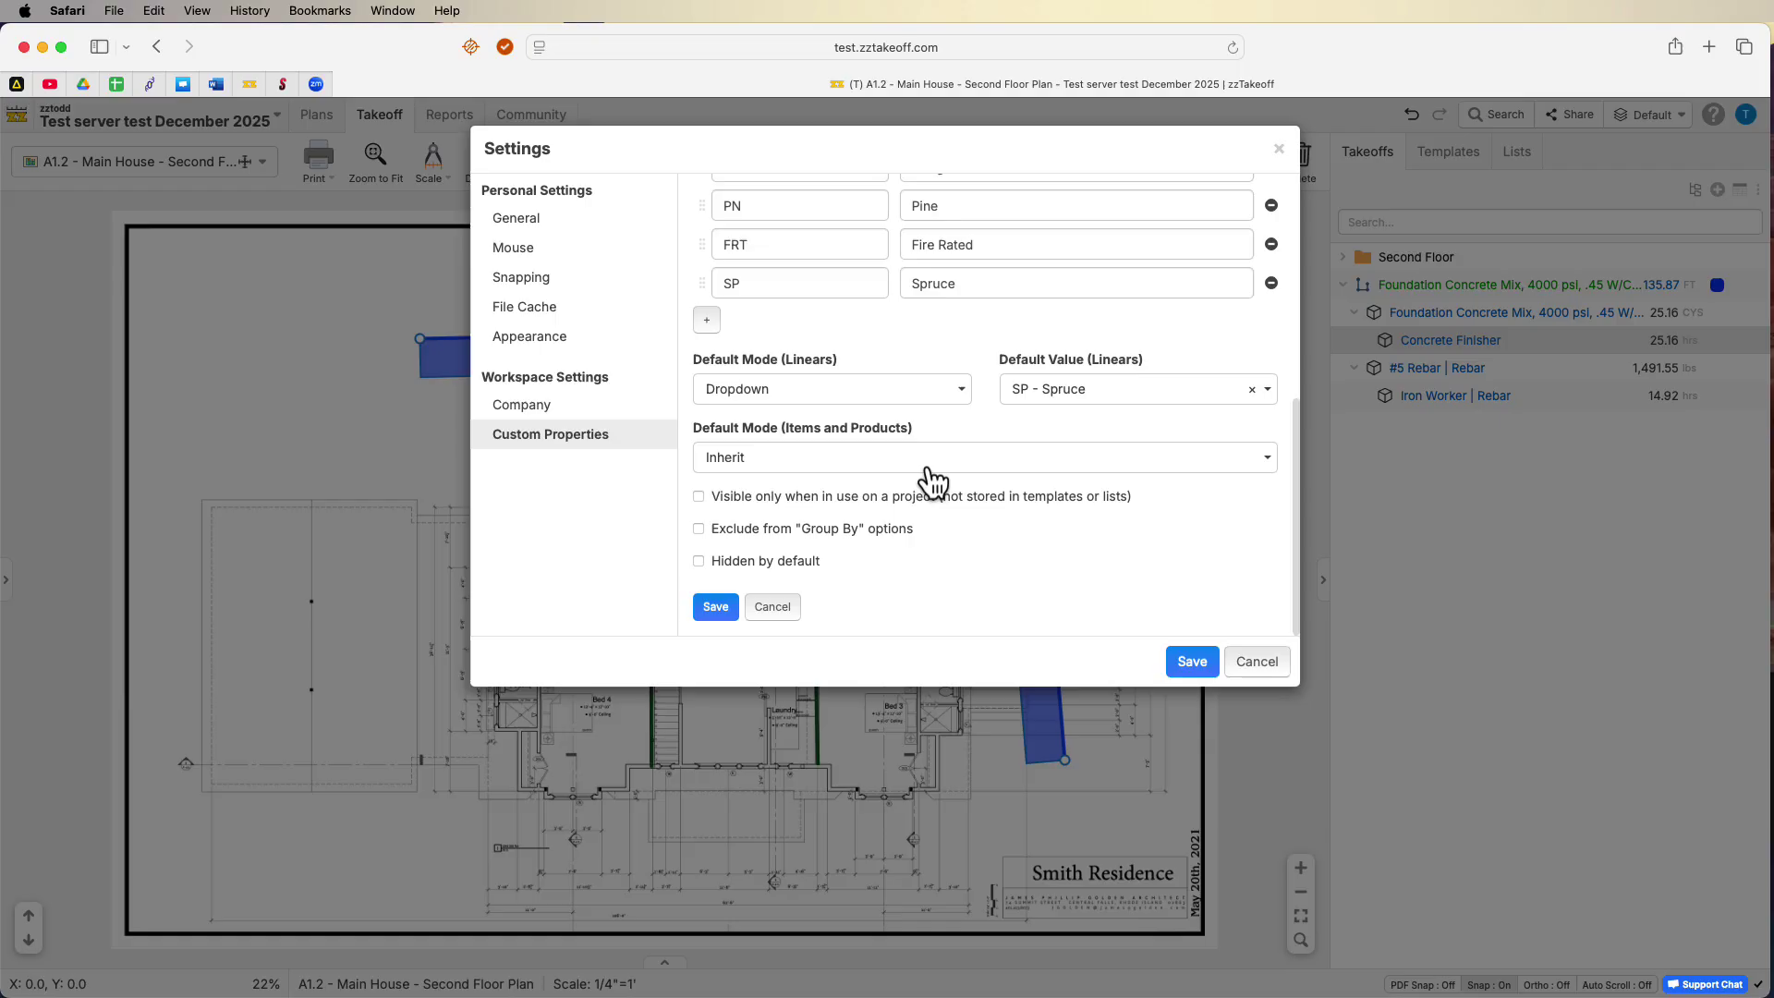
{"action": "left_click", "coordinate": [697, 562]}
{"action": "left_click", "coordinate": [719, 607]}
Make the Dimension custom property in the Wall group hidden by default and save the property.
{"action": "scroll", "coordinate": [1267, 277], "scroll_direction": "up", "scroll_amount": 5}
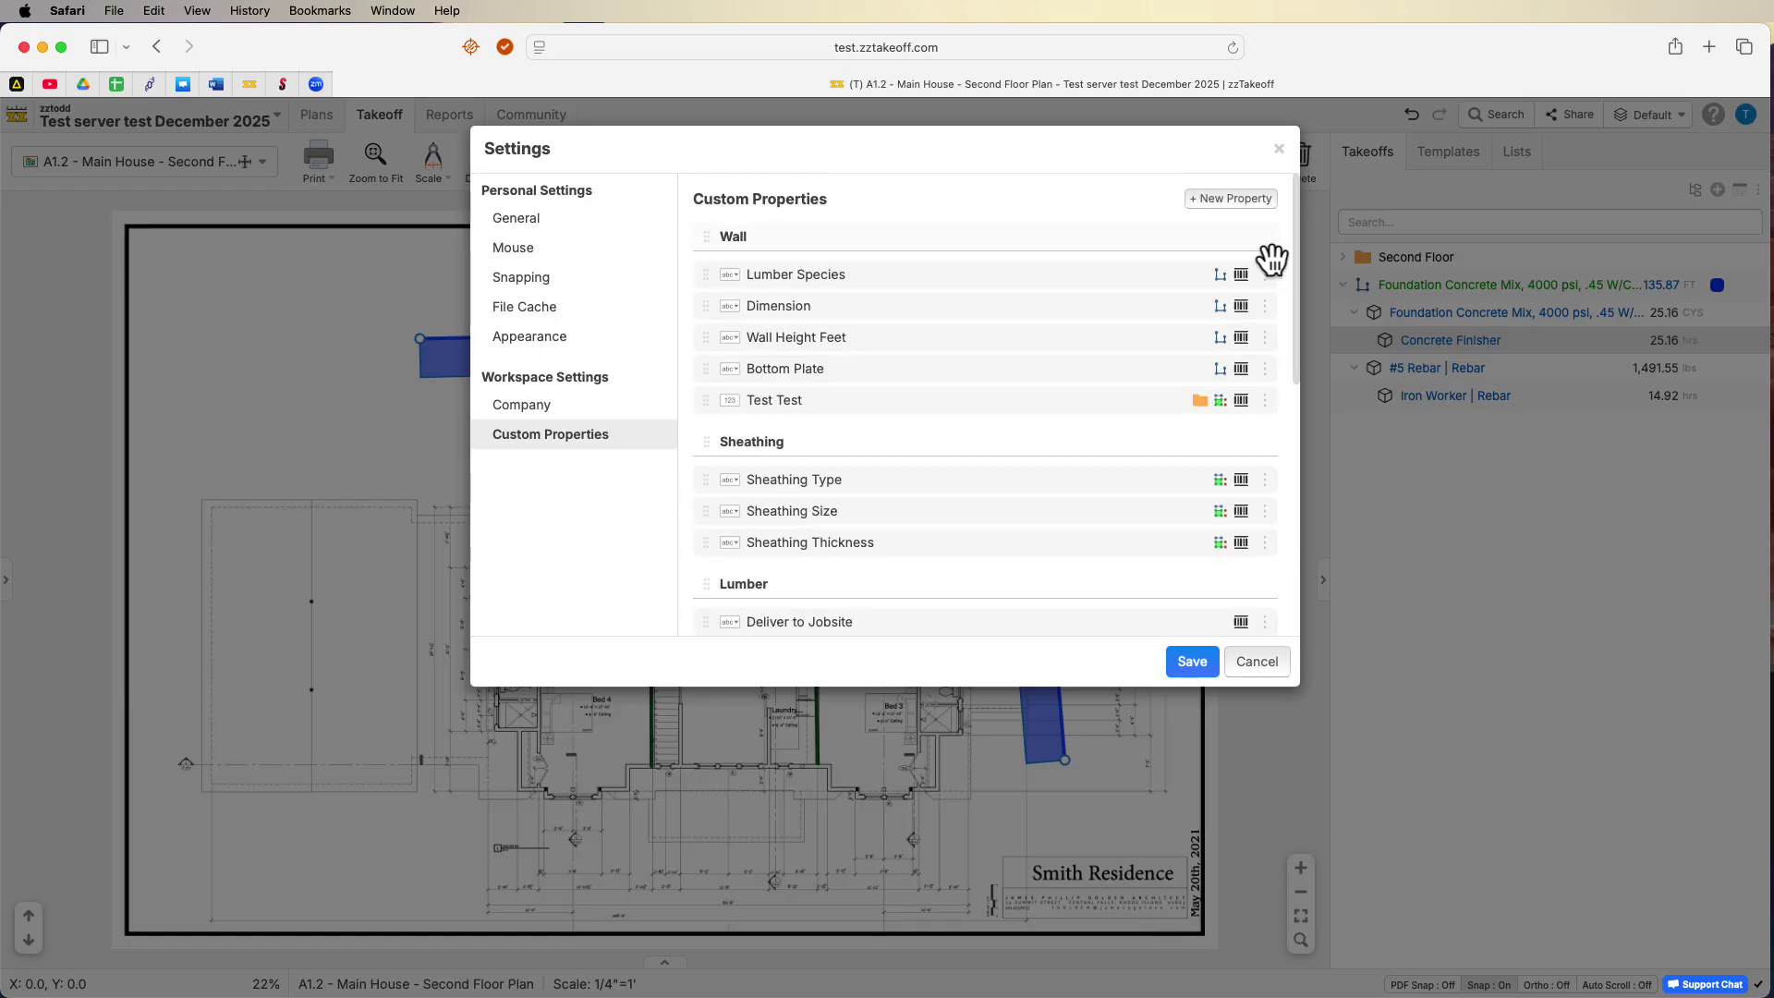
{"action": "left_click", "coordinate": [1264, 306]}
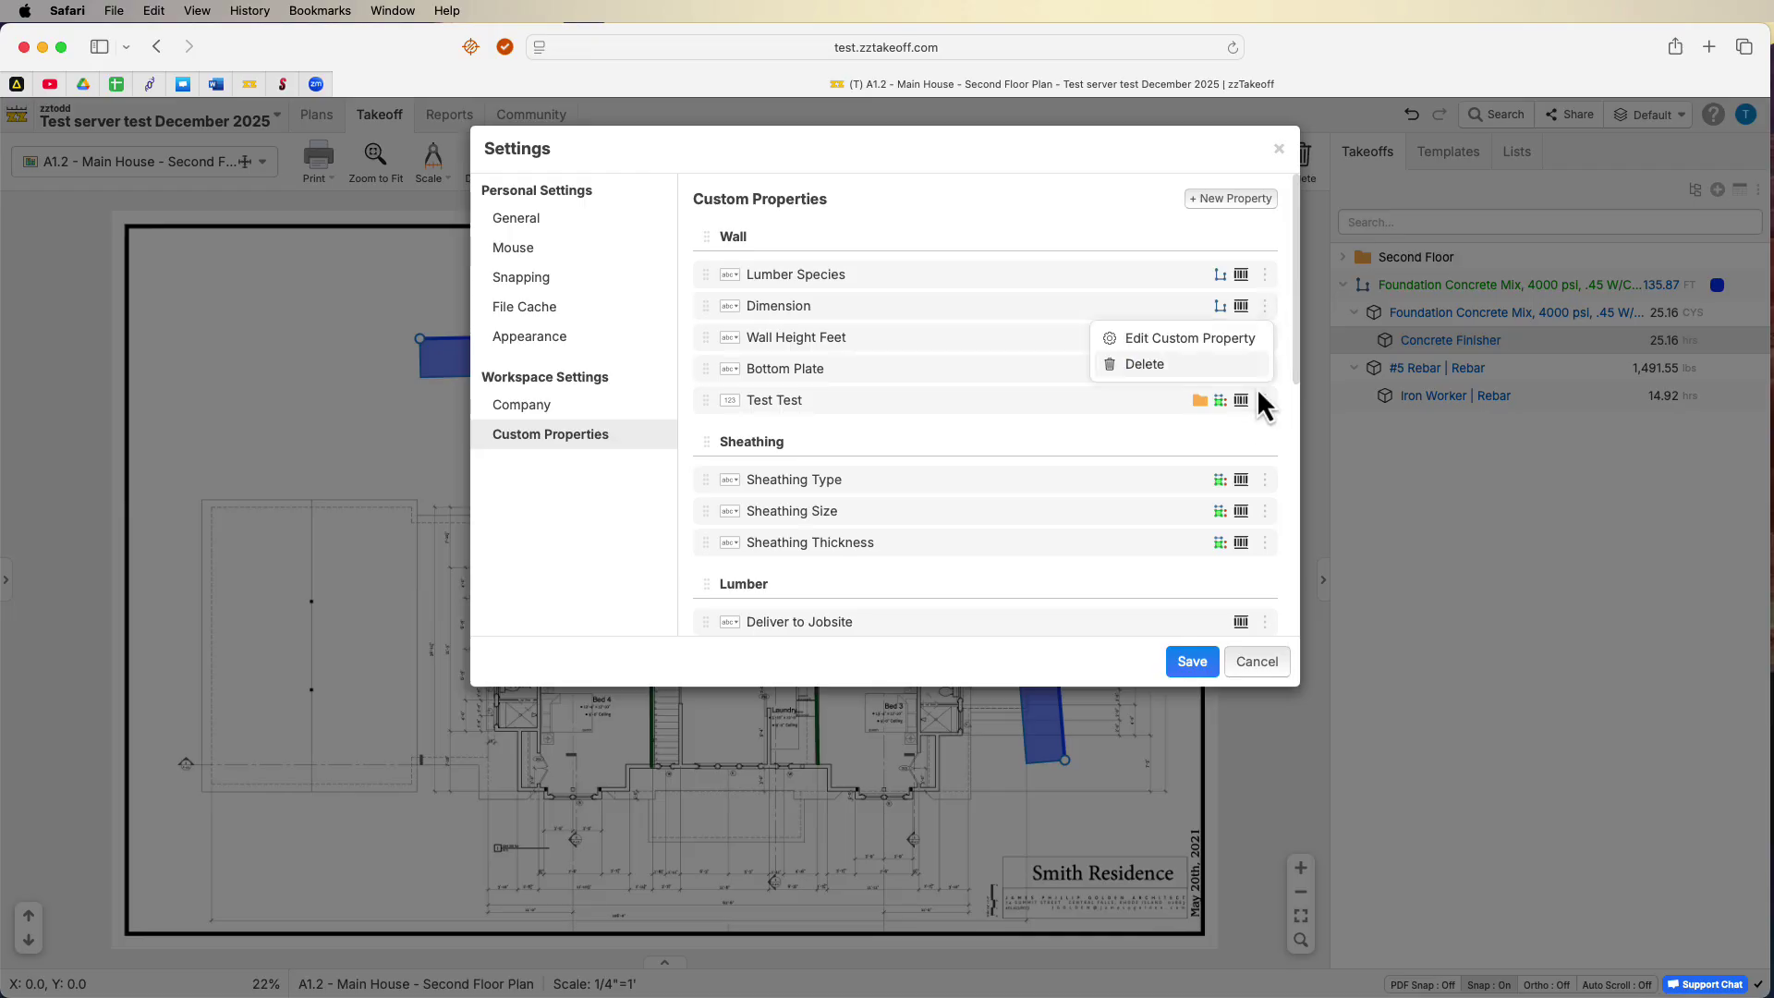
{"action": "left_click", "coordinate": [1193, 339]}
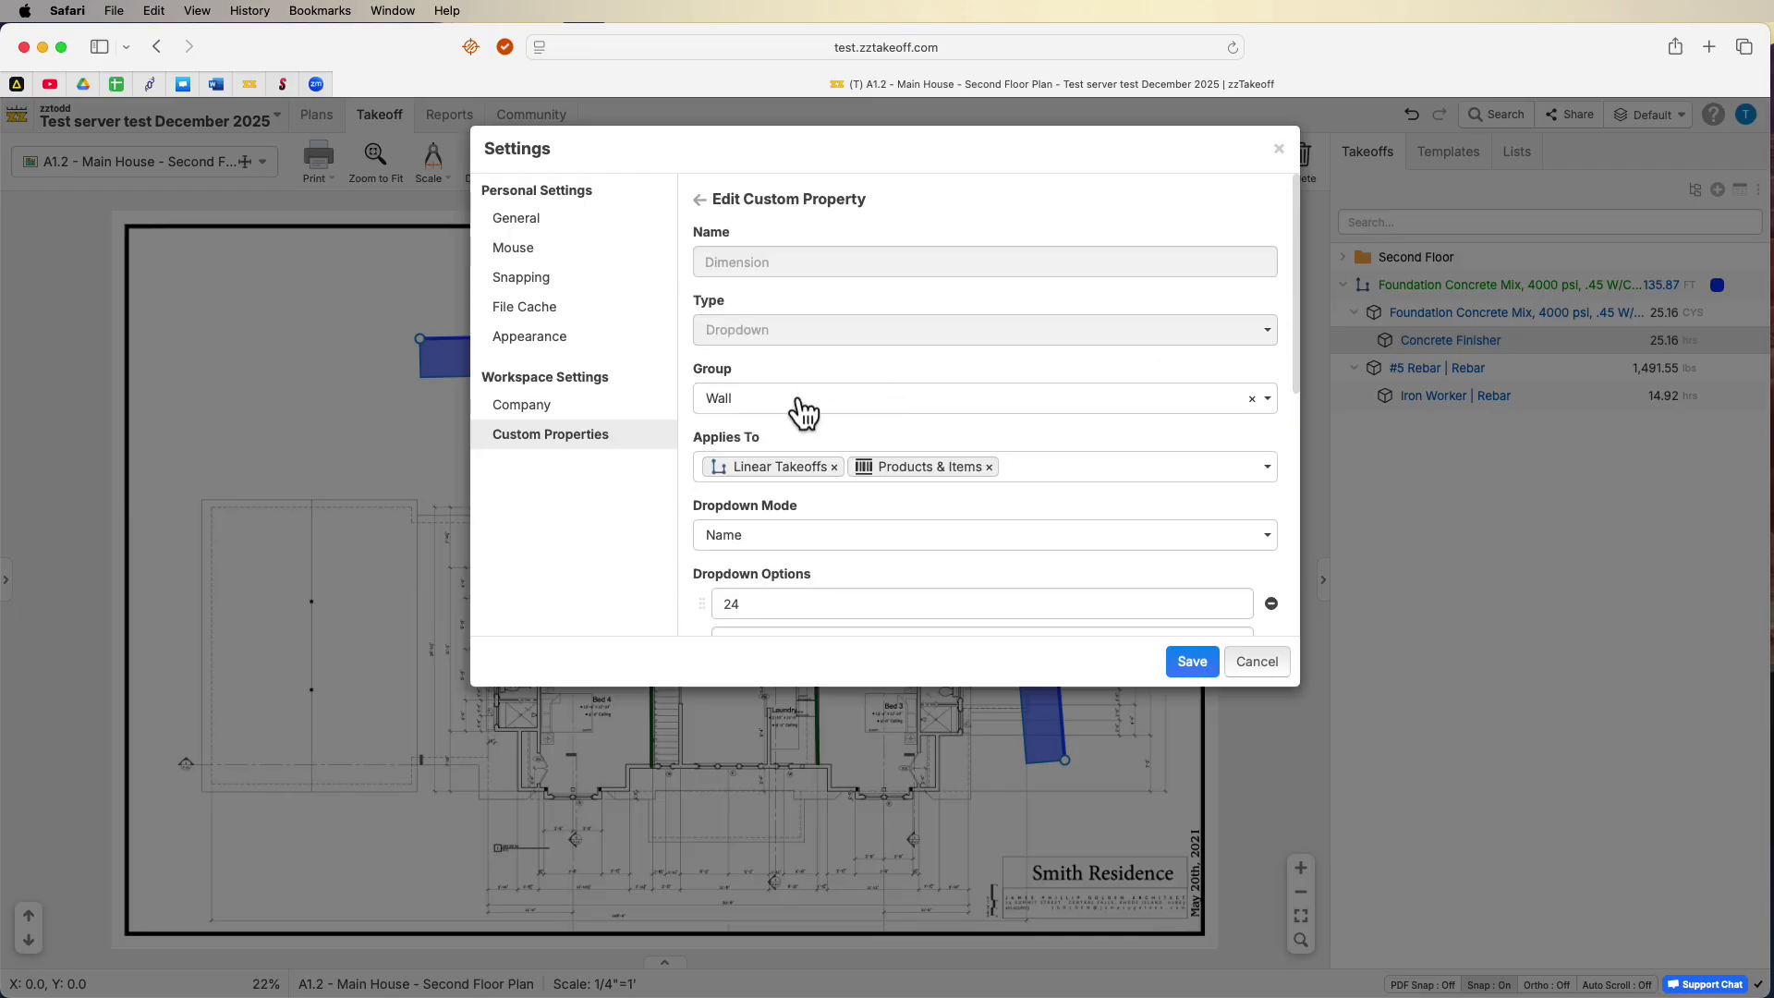
{"action": "scroll", "coordinate": [800, 406], "scroll_direction": "down", "scroll_amount": 10}
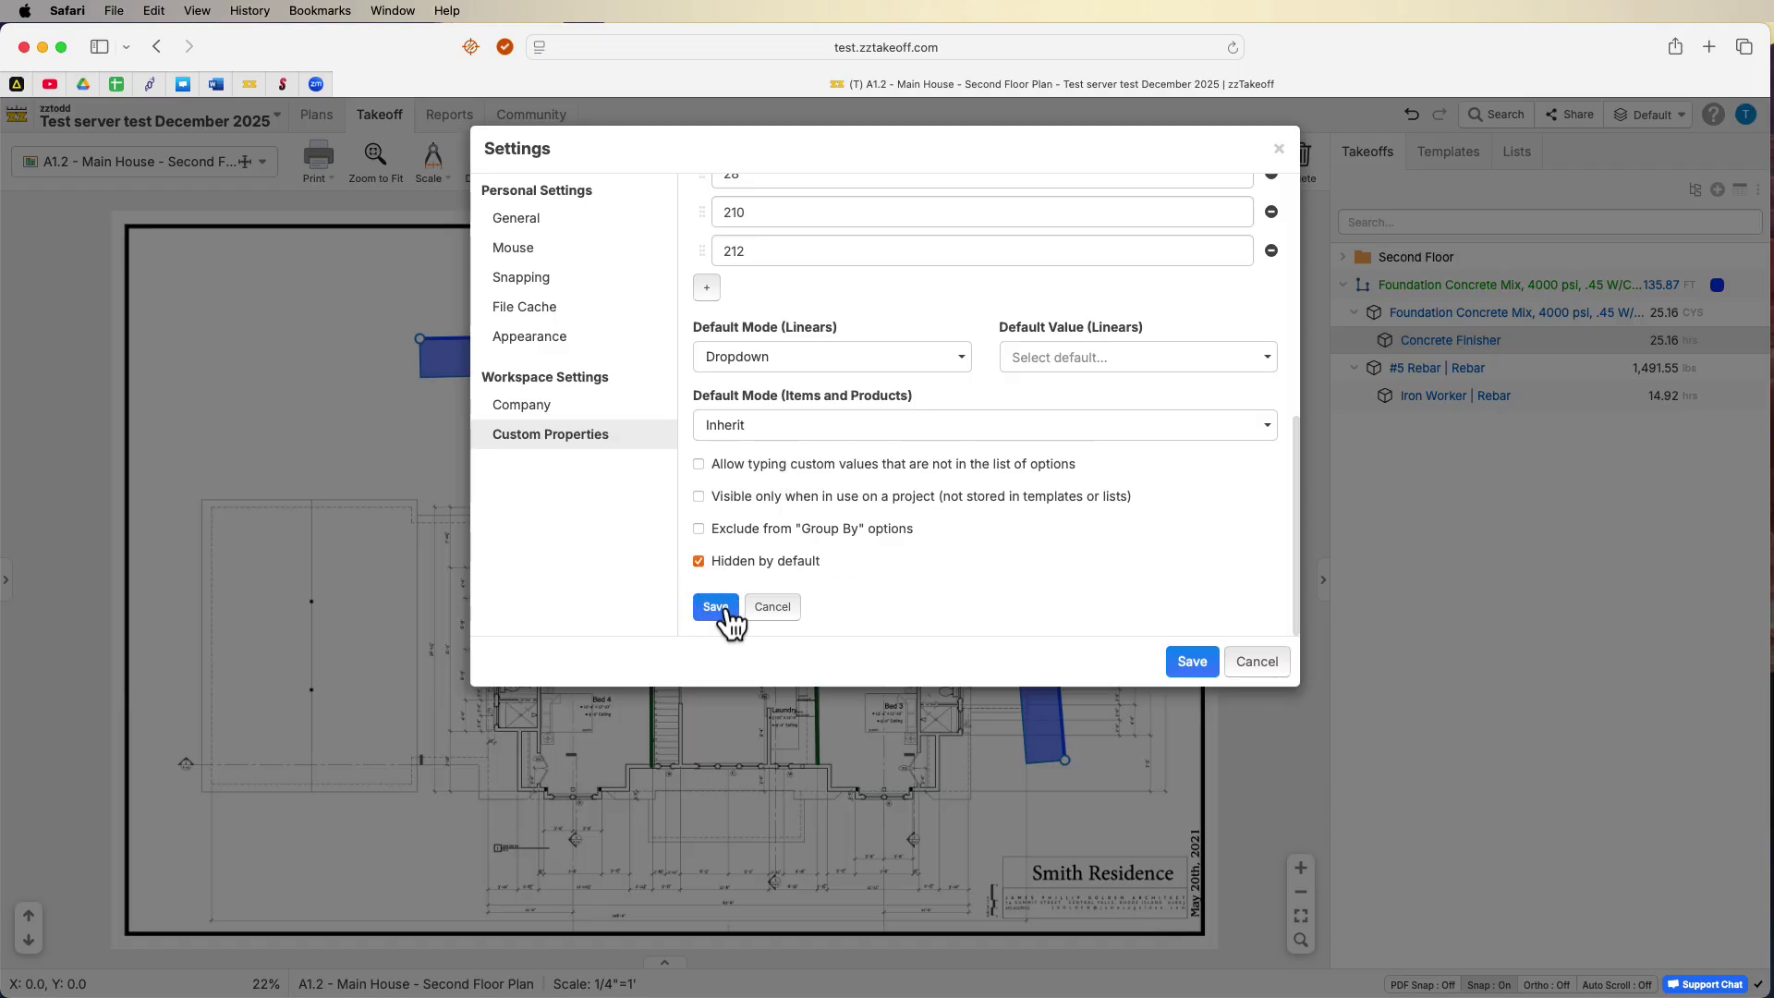
{"action": "left_click", "coordinate": [724, 608]}
Make the Wall Height Feet custom property hidden by default and save the property.
{"action": "scroll", "coordinate": [1089, 411], "scroll_direction": "up", "scroll_amount": 10}
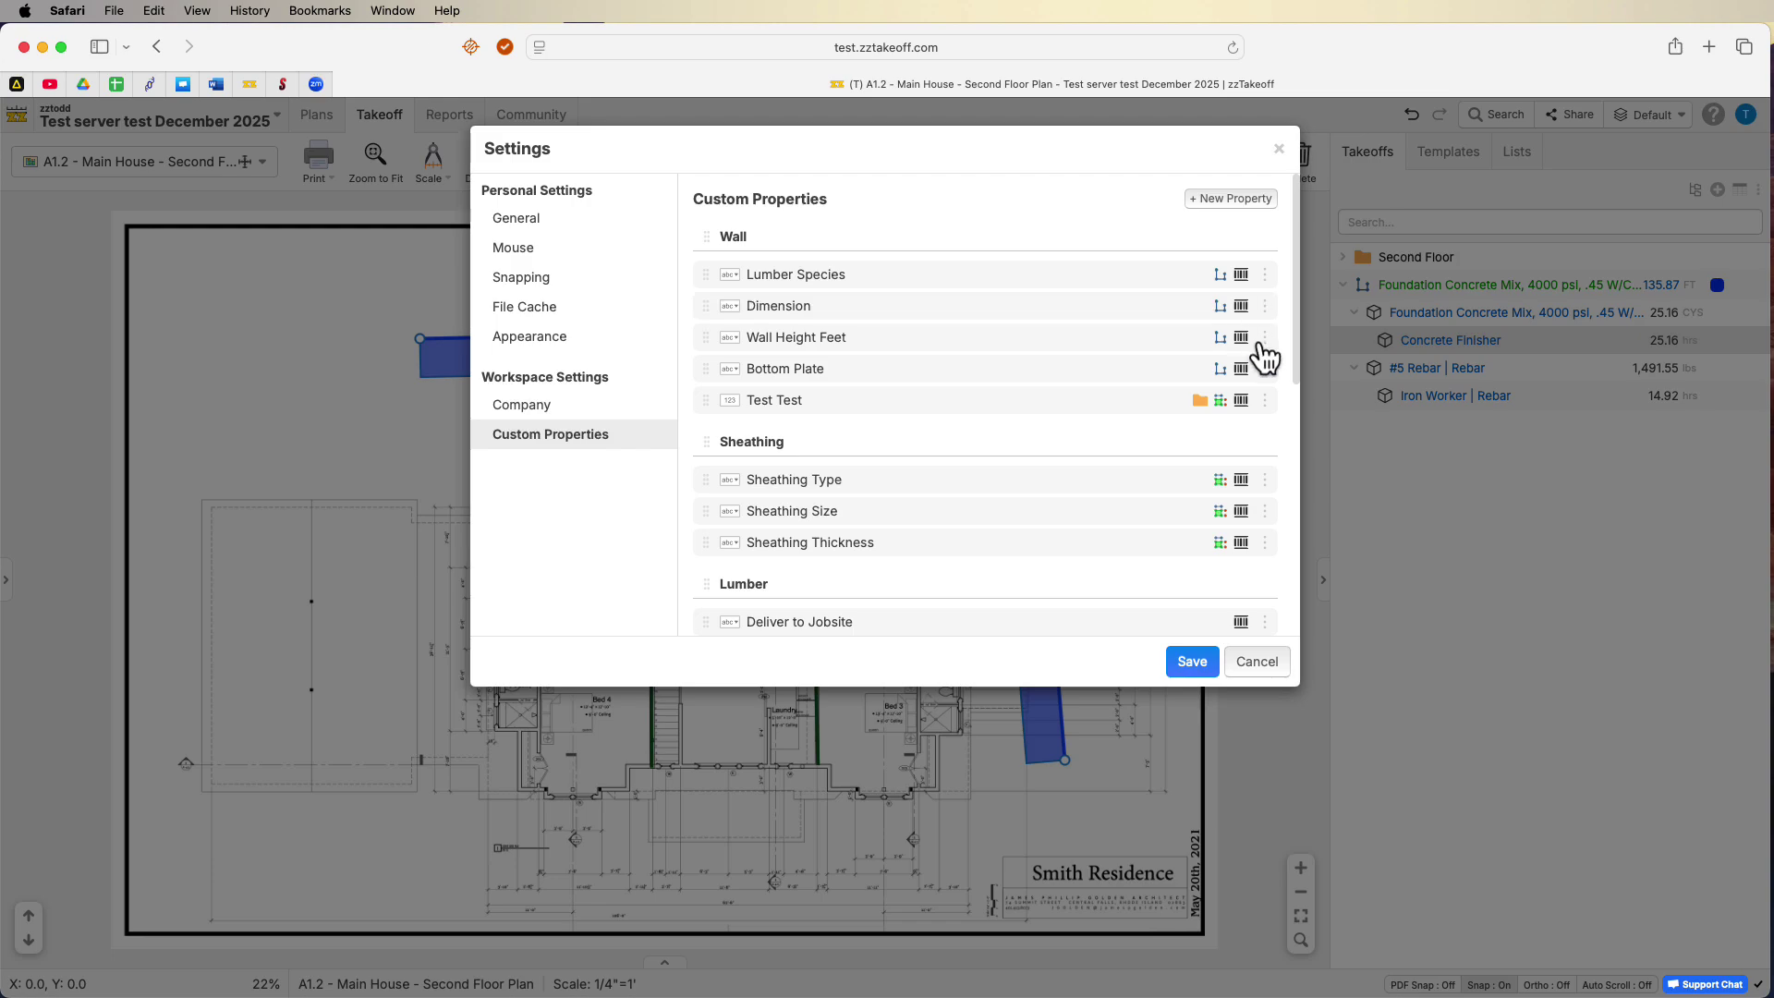
{"action": "left_click", "coordinate": [1264, 341]}
{"action": "left_click", "coordinate": [1184, 393]}
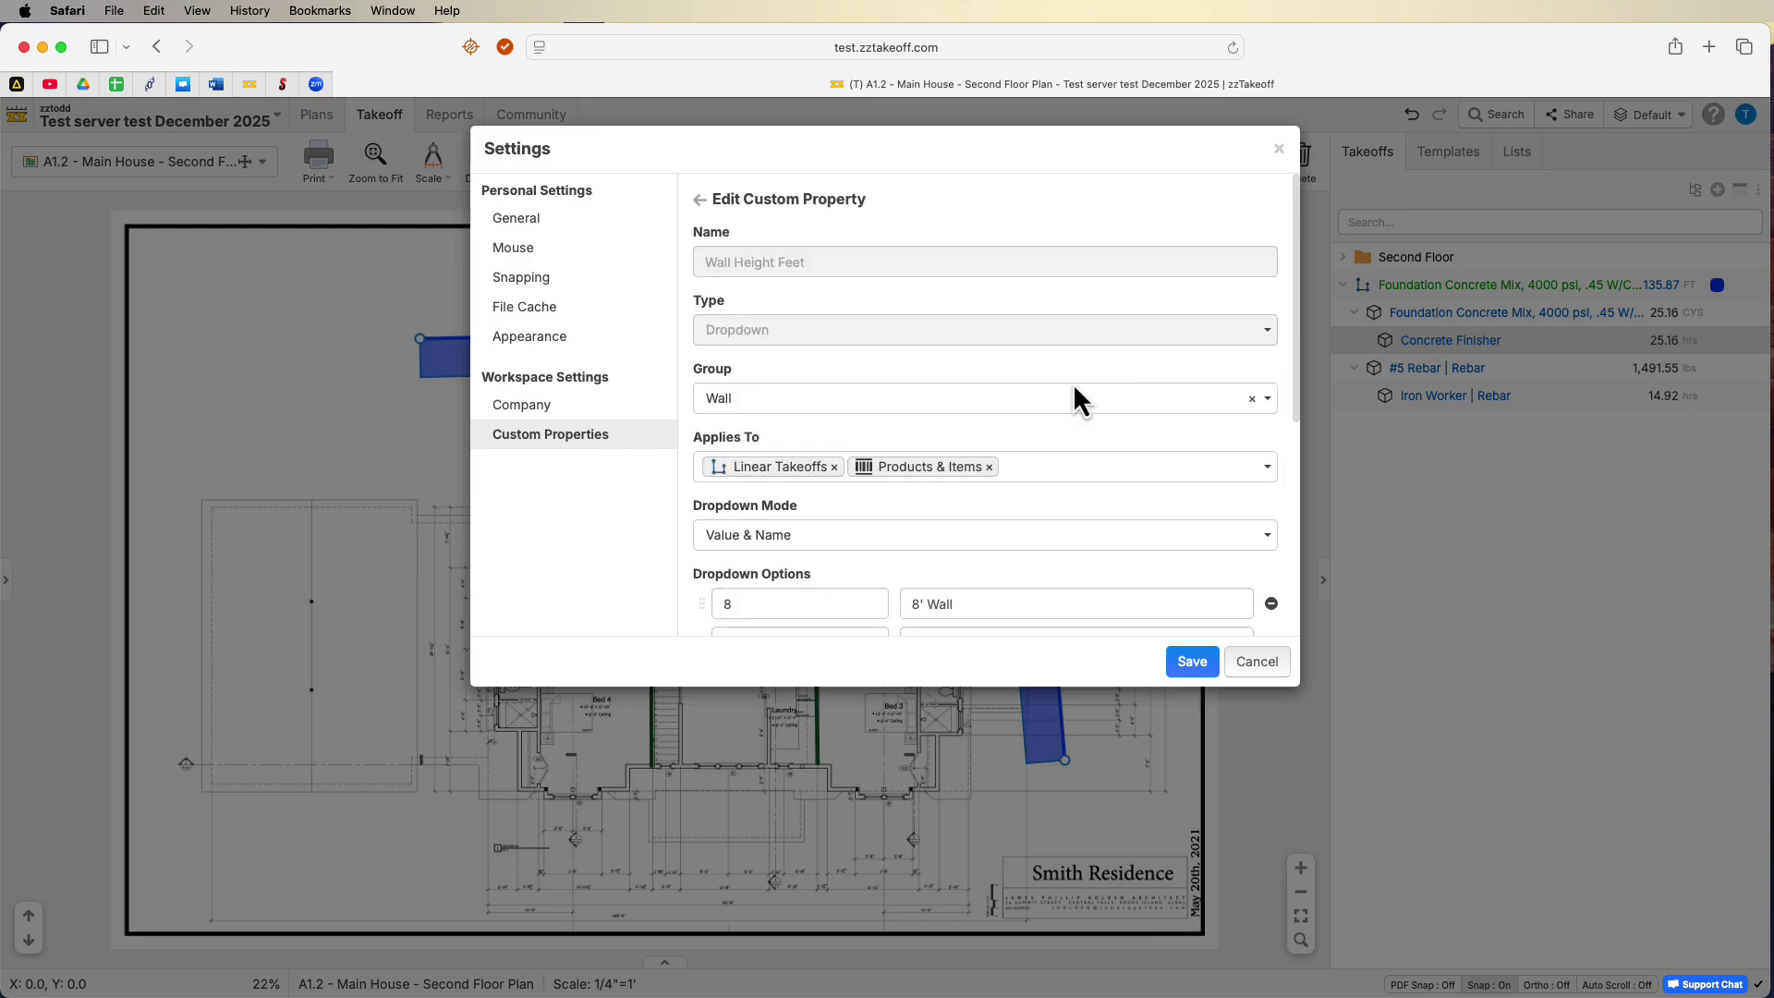
{"action": "scroll", "coordinate": [823, 550], "scroll_direction": "down", "scroll_amount": 5}
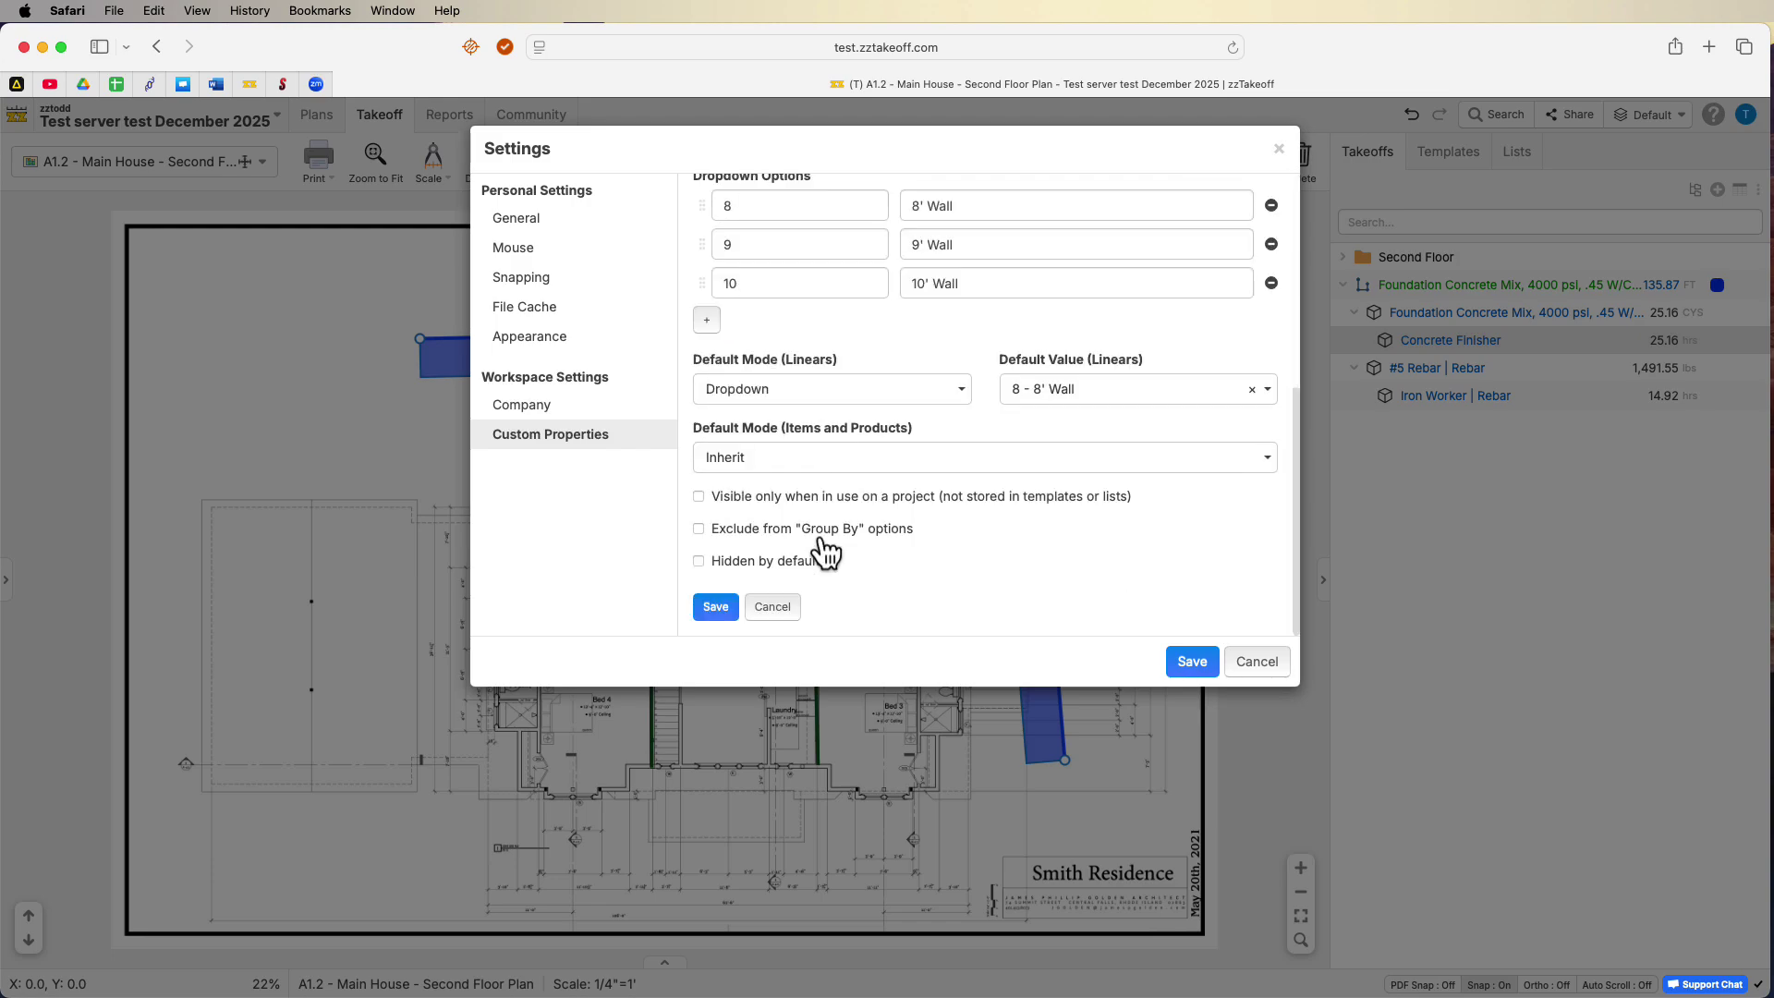
{"action": "left_click", "coordinate": [698, 560]}
{"action": "left_click", "coordinate": [716, 606]}
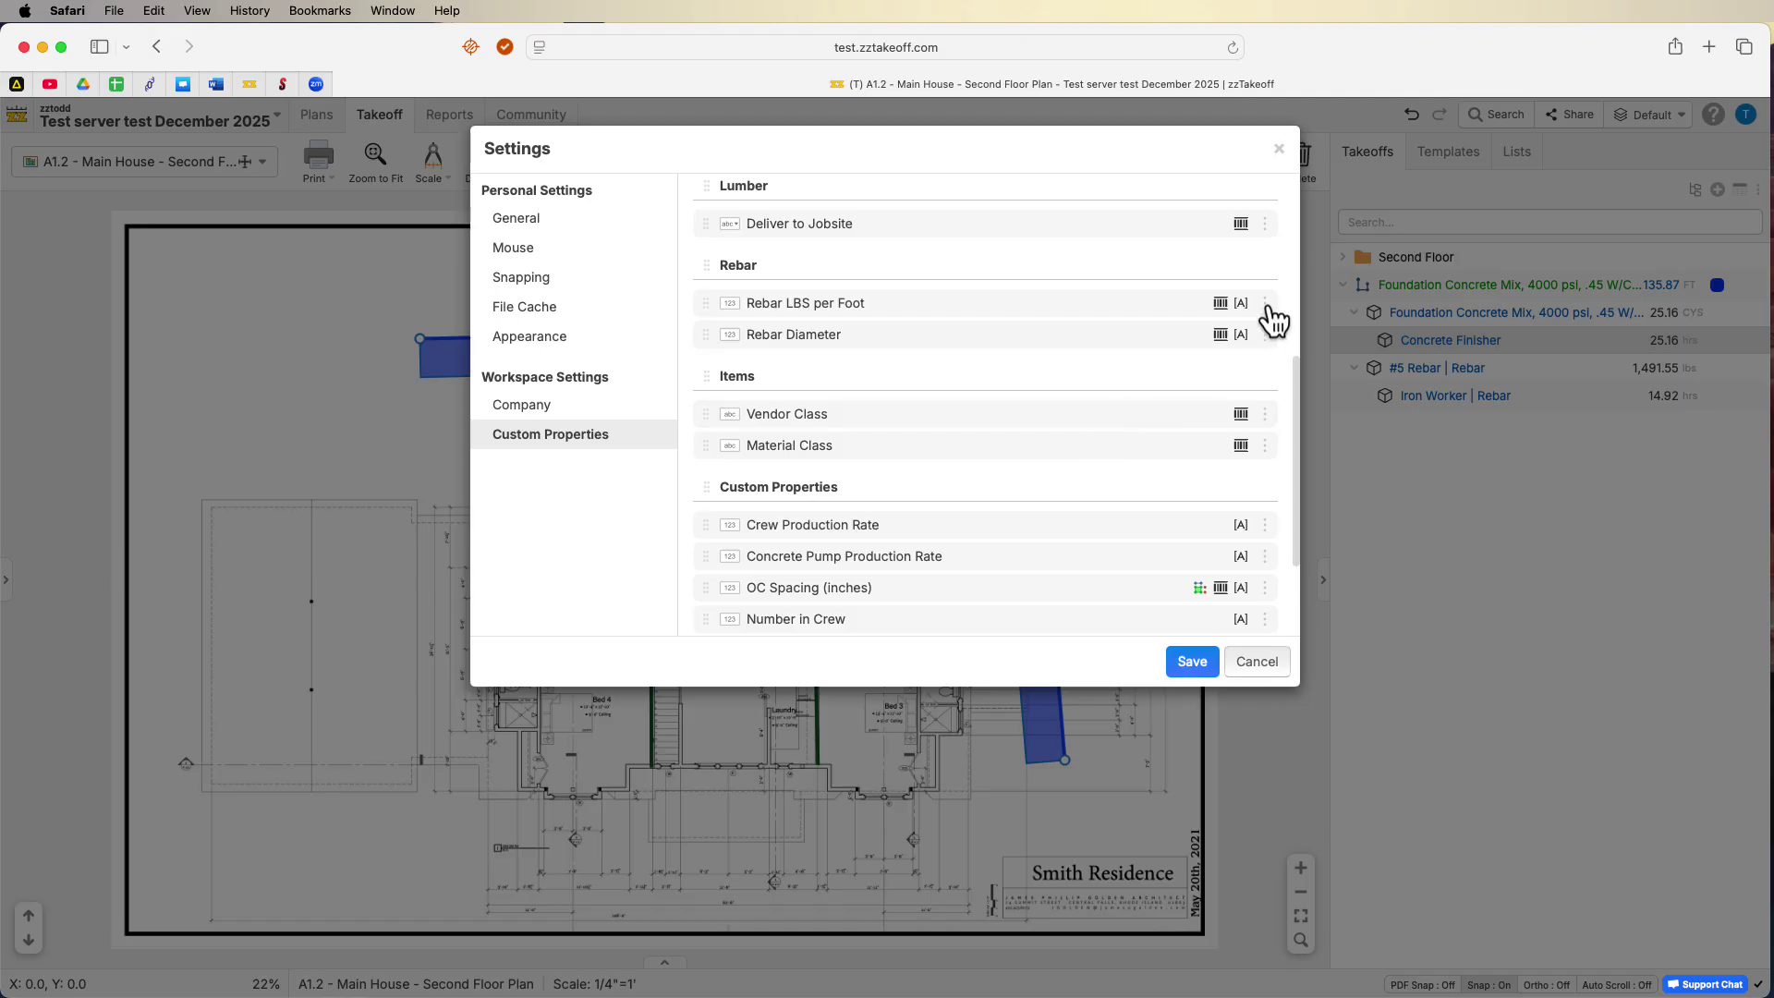
Make the Bottom Plate custom property in the Wall group hidden by default and save the property.
{"action": "scroll", "coordinate": [1270, 318], "scroll_direction": "up", "scroll_amount": 5}
{"action": "left_click", "coordinate": [1264, 394]}
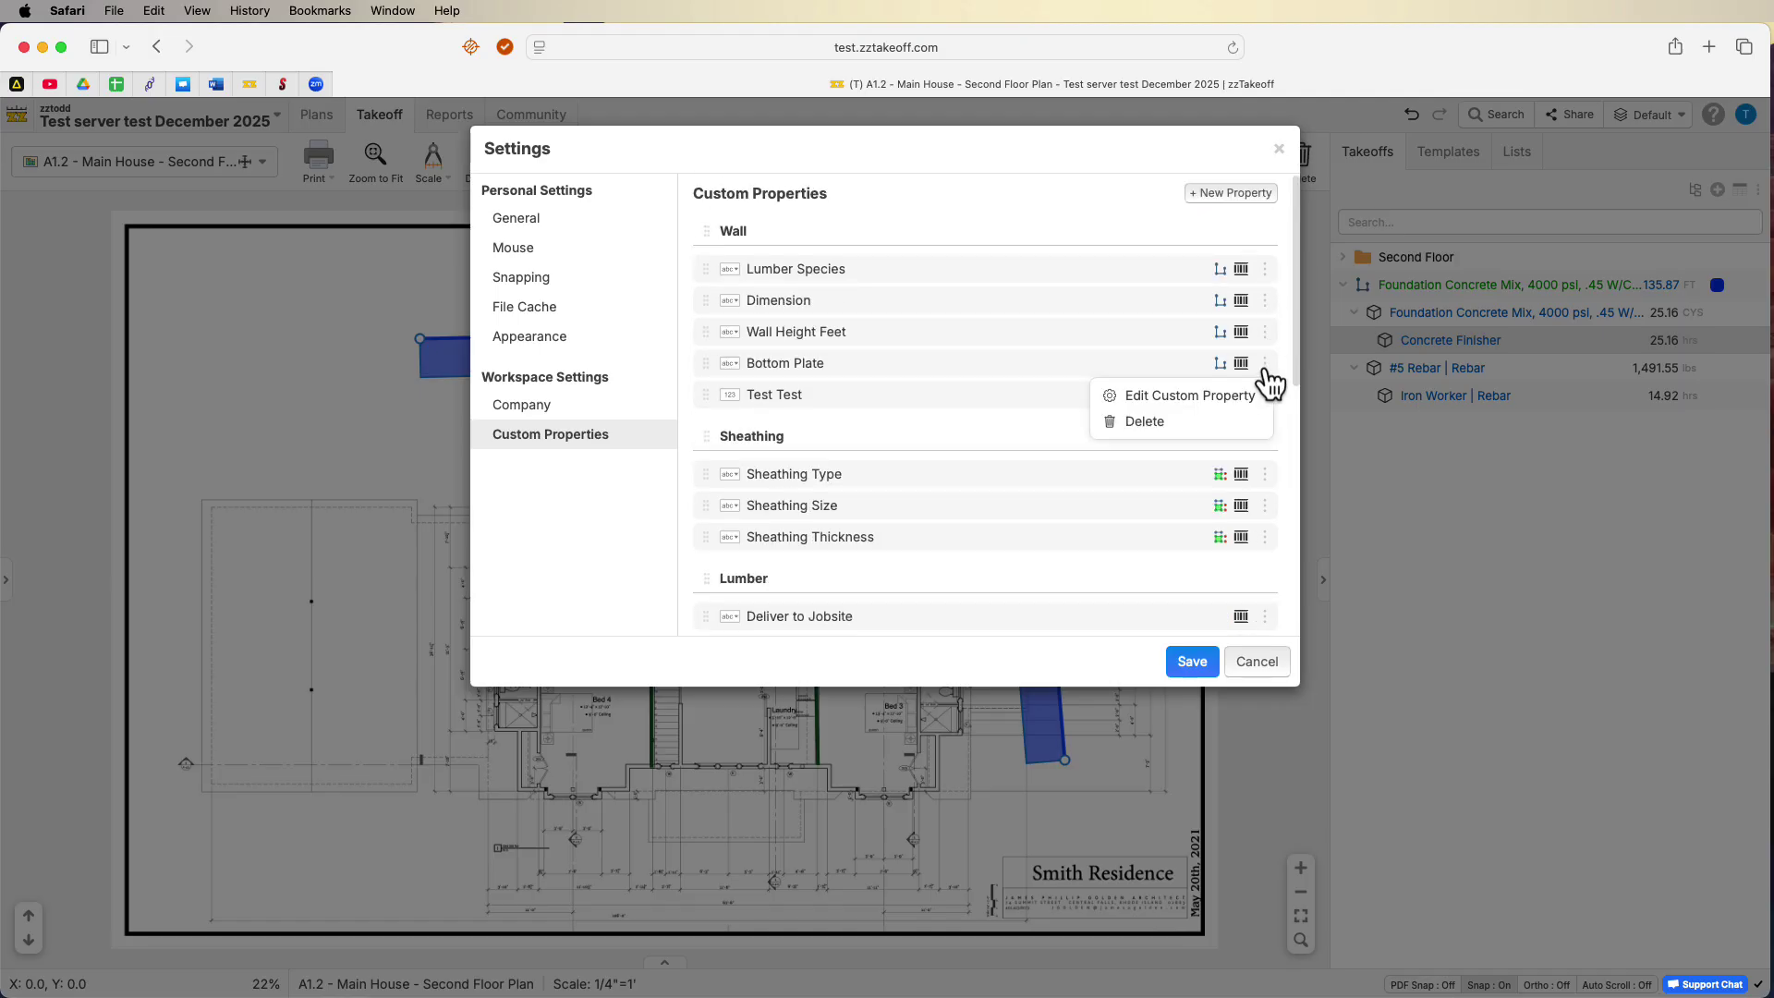
{"action": "left_click", "coordinate": [1156, 403]}
{"action": "scroll", "coordinate": [919, 475], "scroll_direction": "down", "scroll_amount": 10}
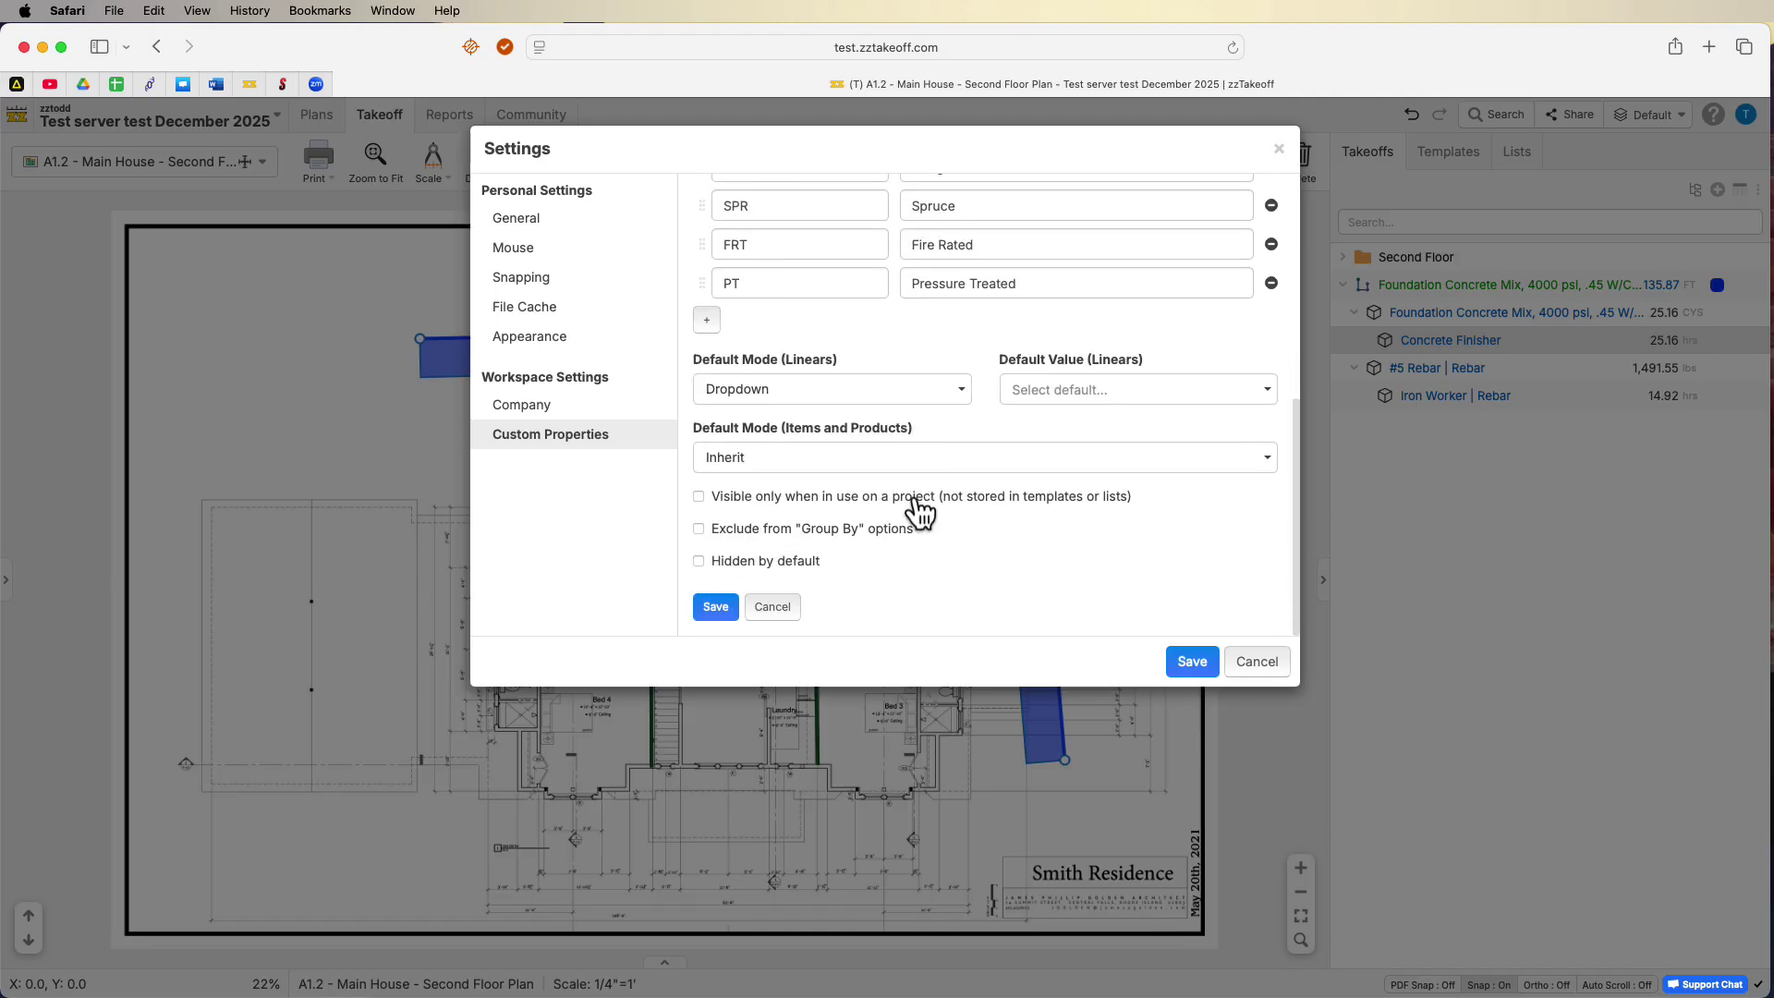
{"action": "left_click", "coordinate": [699, 560]}
{"action": "left_click", "coordinate": [716, 607]}
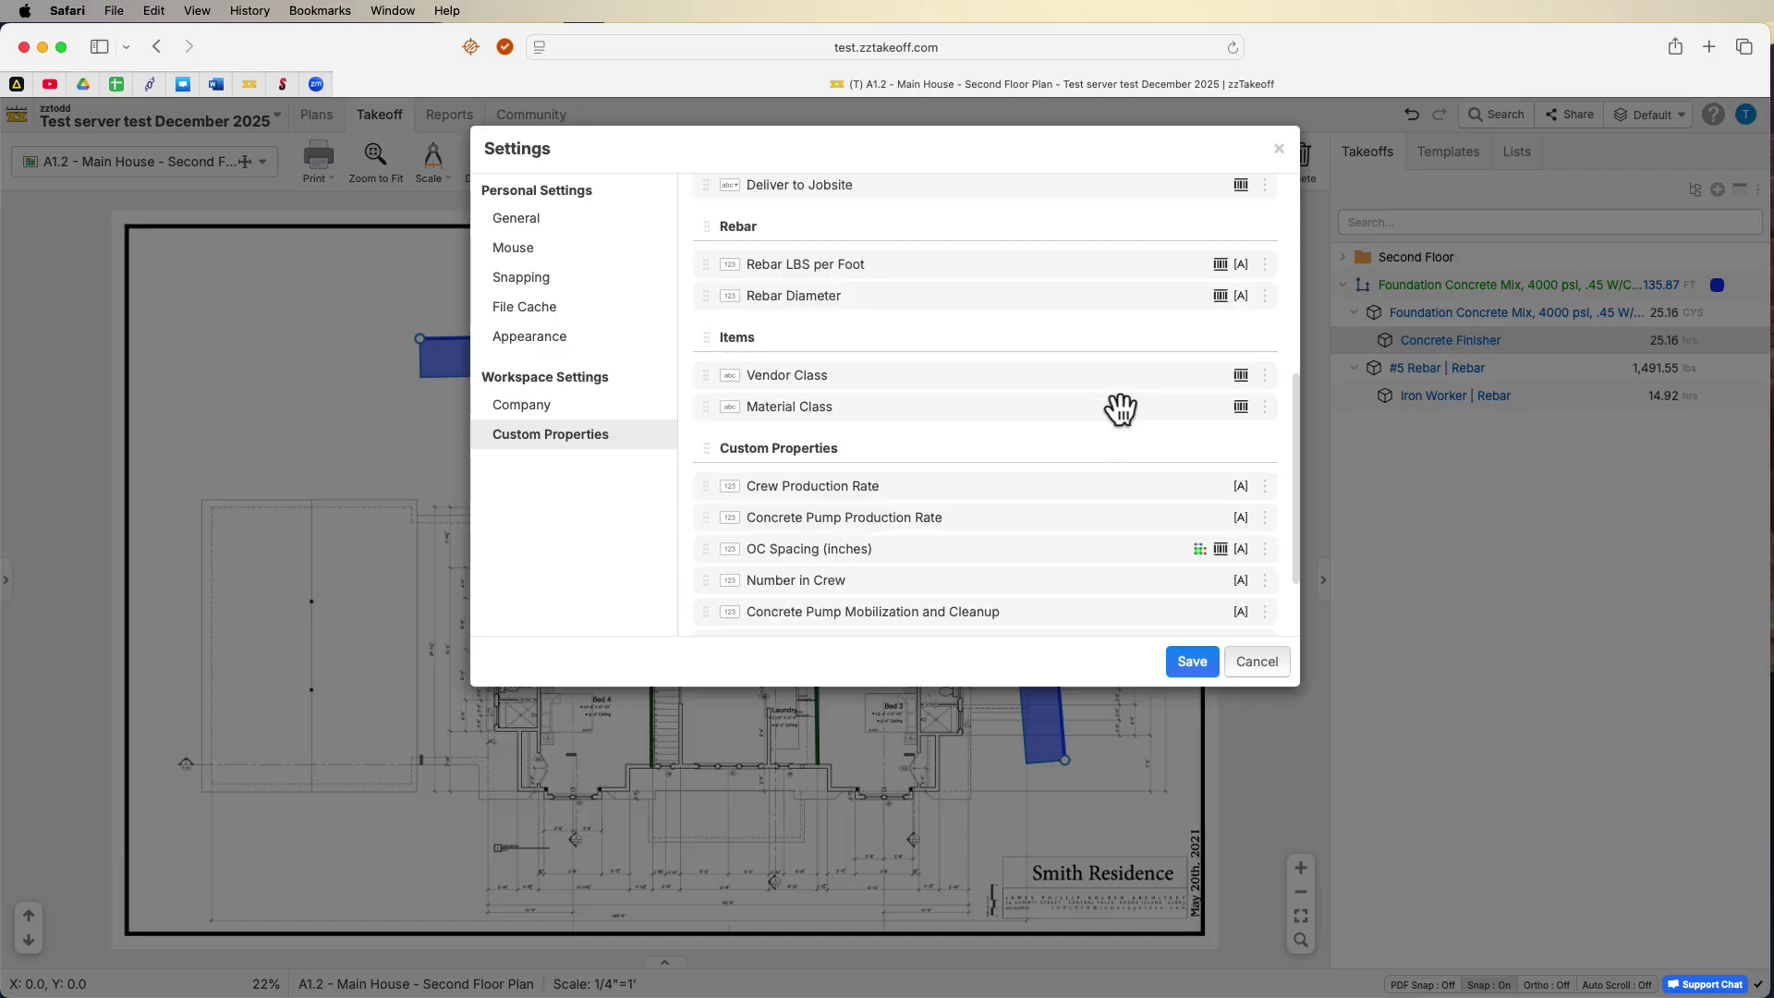
Make the Test Test custom property hidden by default, save the property, and save the workspace settings.
{"action": "scroll", "coordinate": [1120, 409], "scroll_direction": "down", "scroll_amount": 2}
{"action": "scroll", "coordinate": [1136, 399], "scroll_direction": "up", "scroll_amount": 10}
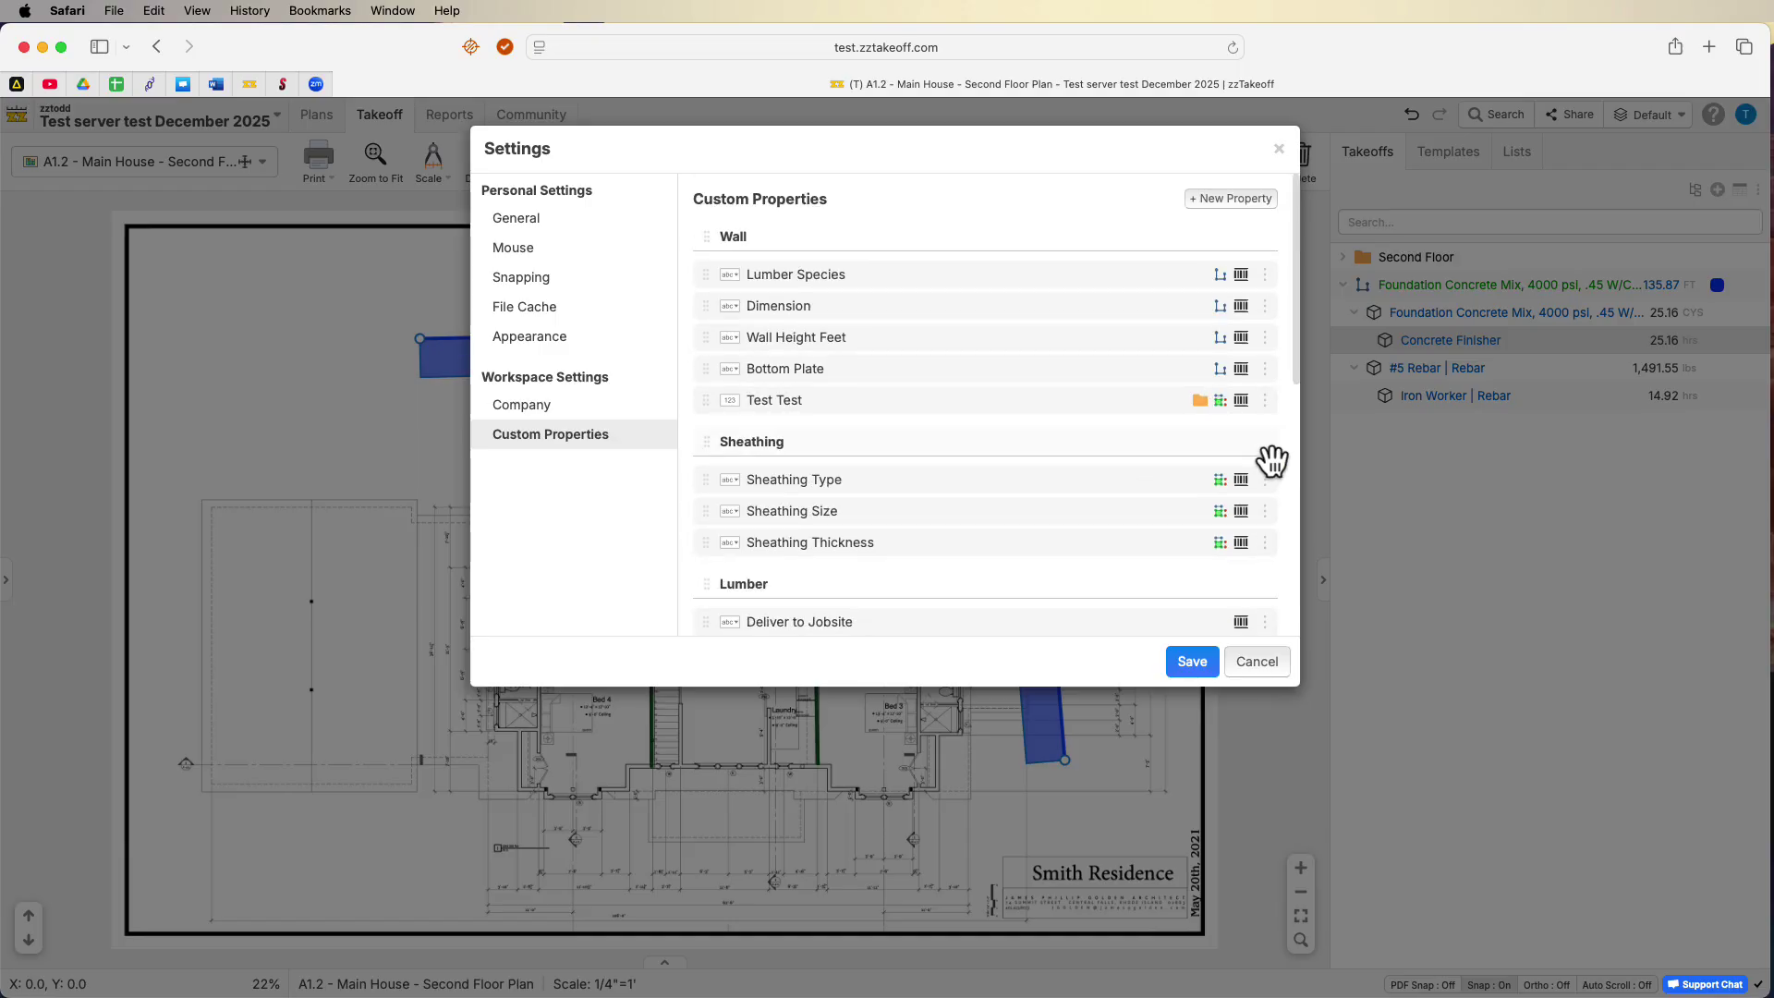
{"action": "left_click", "coordinate": [1264, 400]}
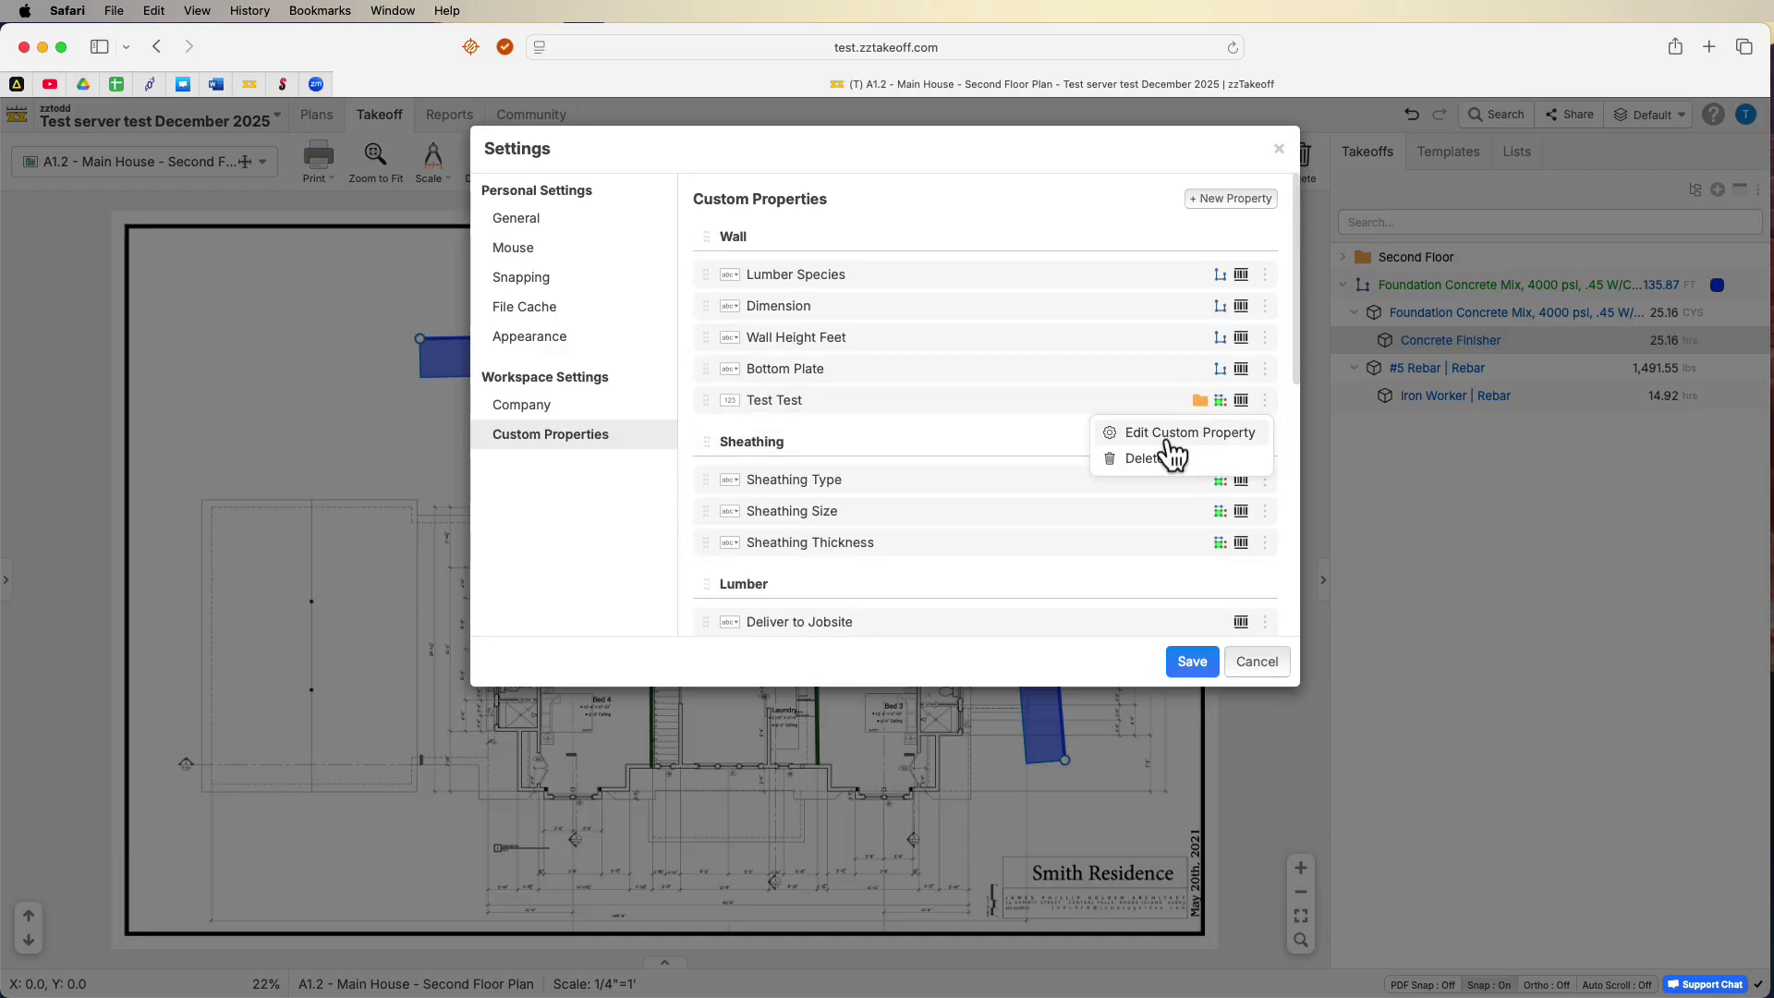
{"action": "left_click", "coordinate": [1168, 433]}
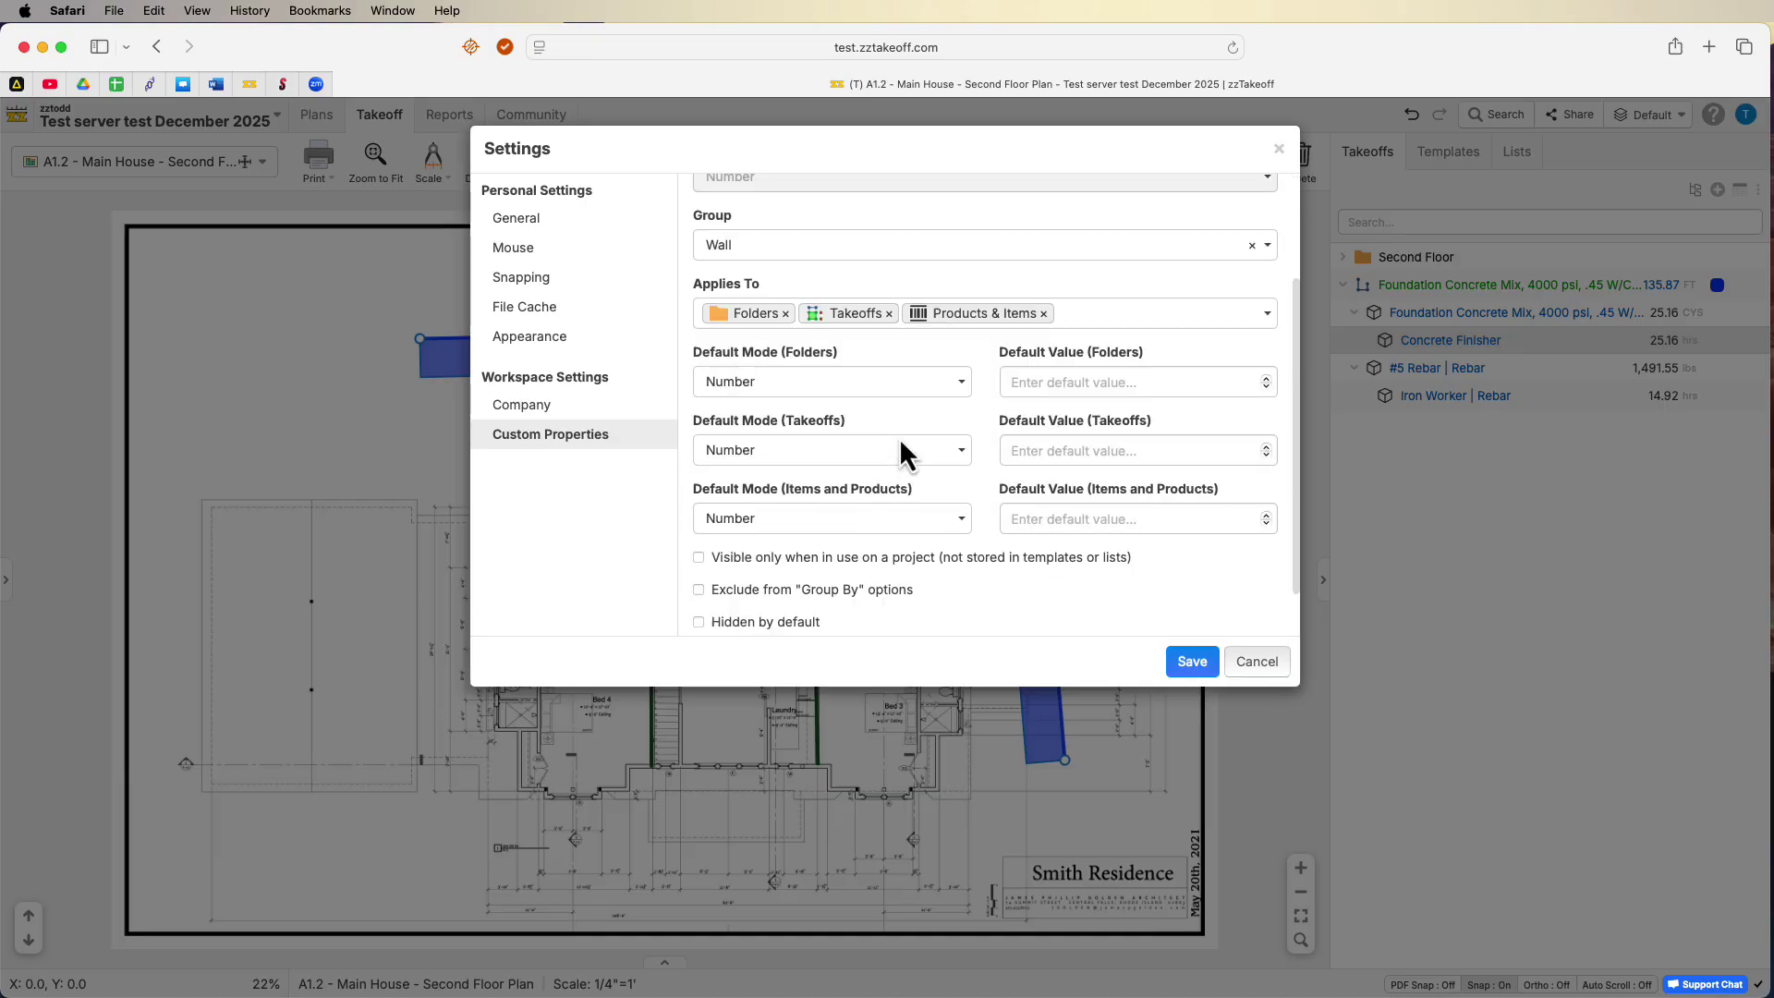
{"action": "scroll", "coordinate": [899, 436], "scroll_direction": "down", "scroll_amount": 2}
{"action": "left_click", "coordinate": [698, 562]}
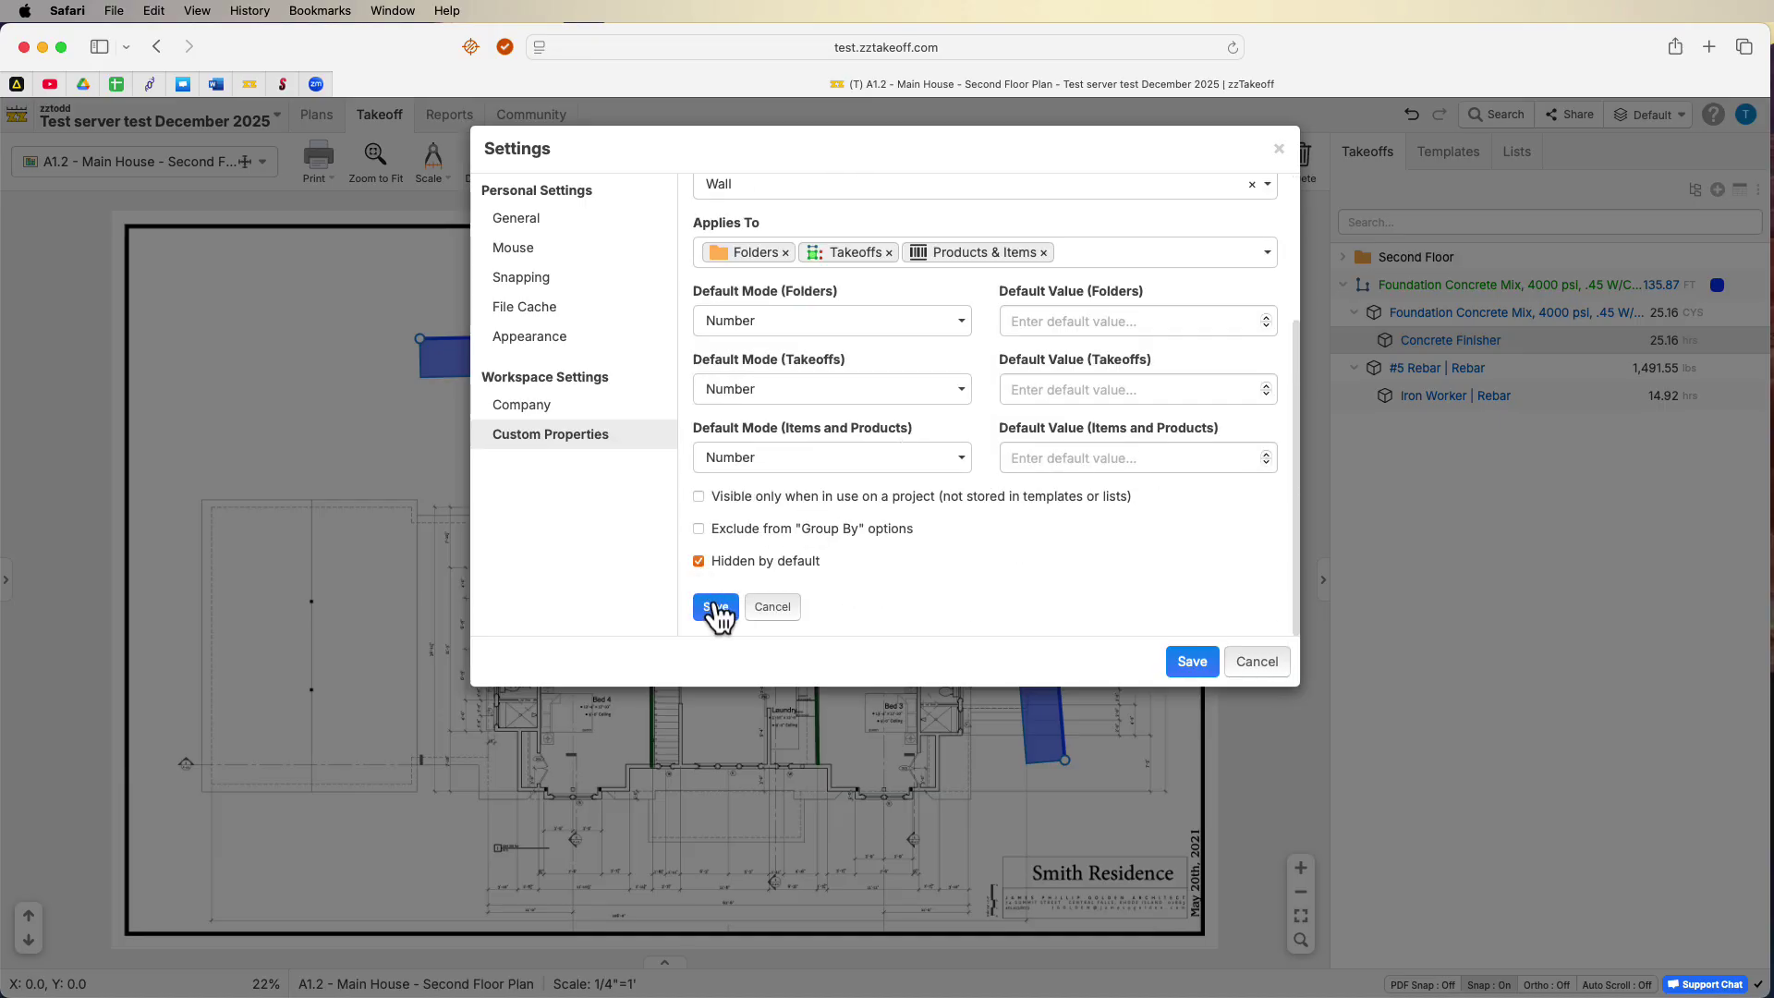
{"action": "left_click", "coordinate": [715, 607]}
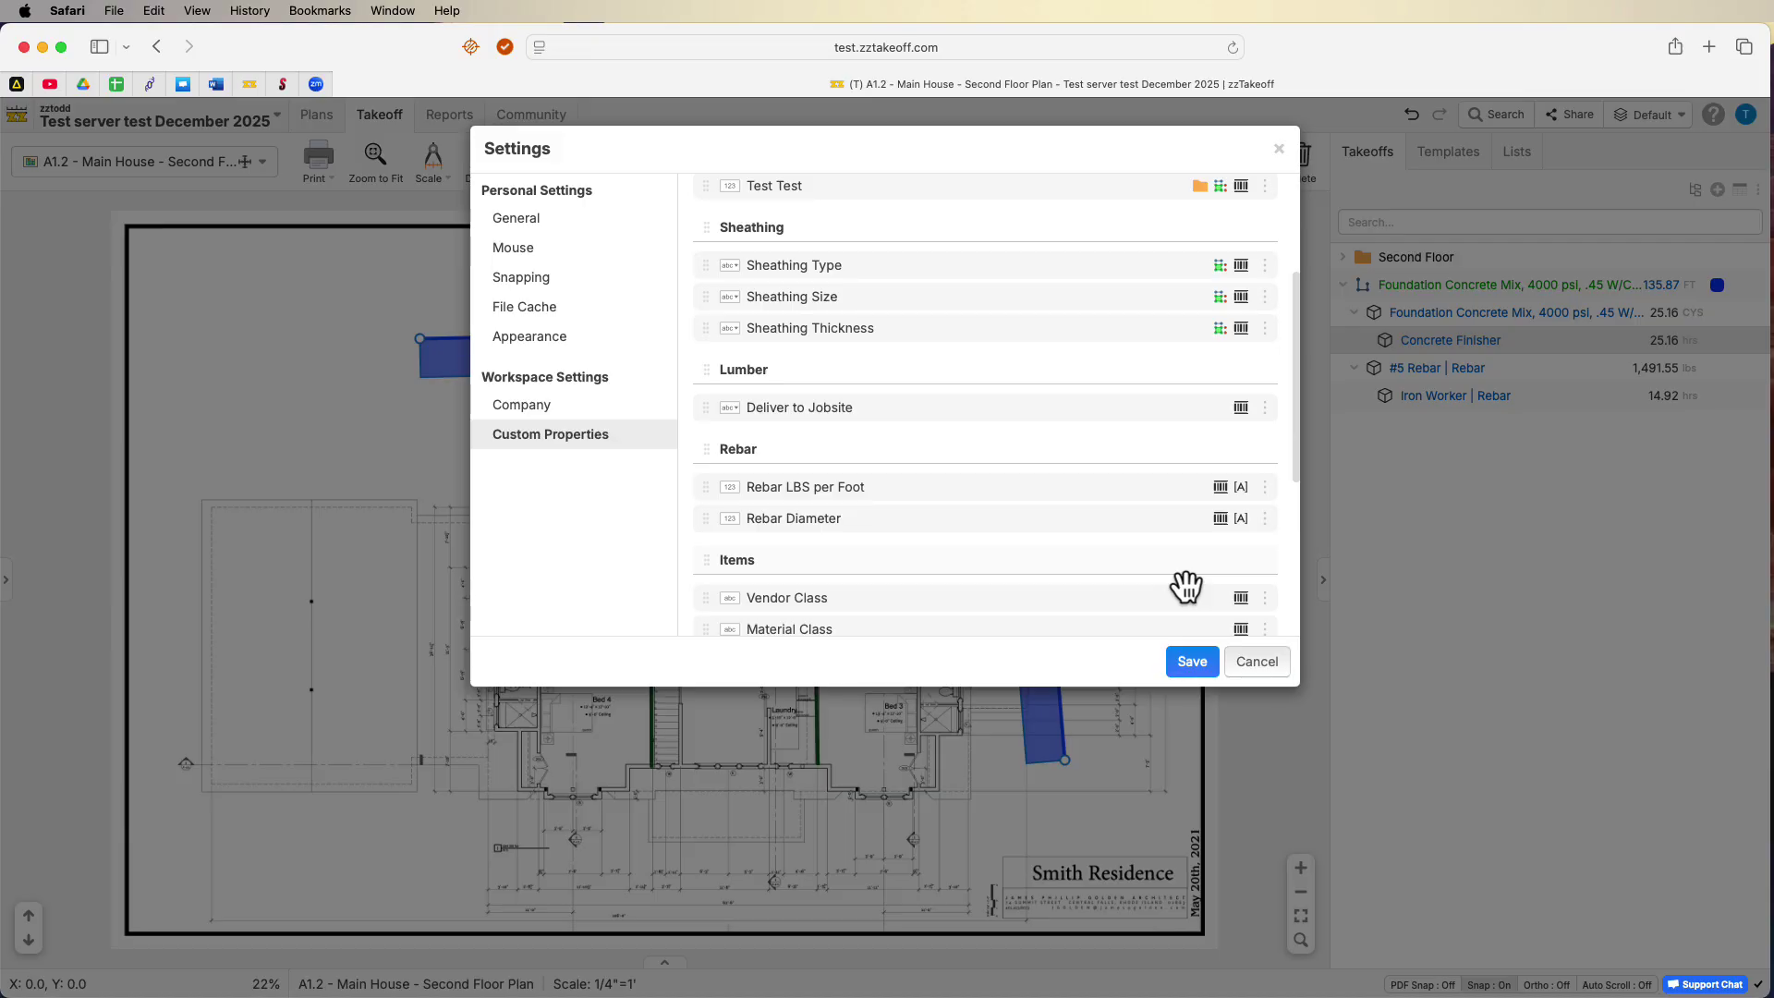
{"action": "left_click", "coordinate": [1191, 661]}
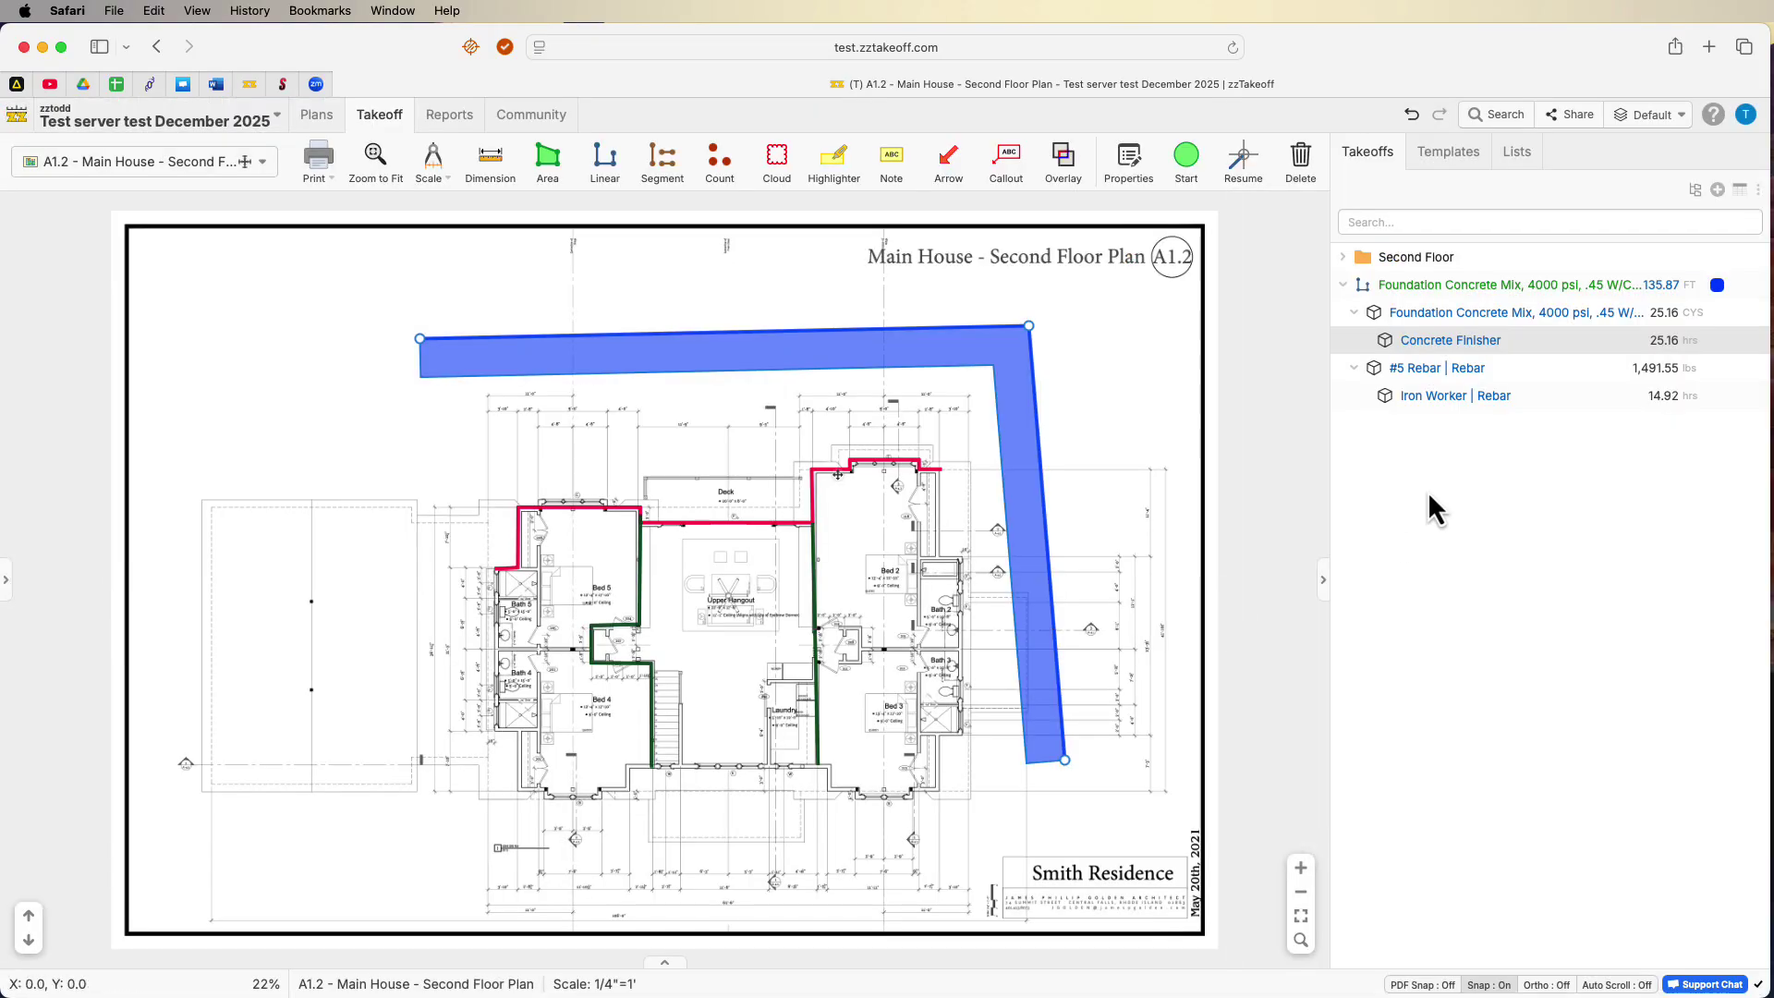
Expand the Second Floor folder and check which custom properties can be shown in its folder properties, saving without changes.
{"action": "left_click", "coordinate": [1415, 258]}
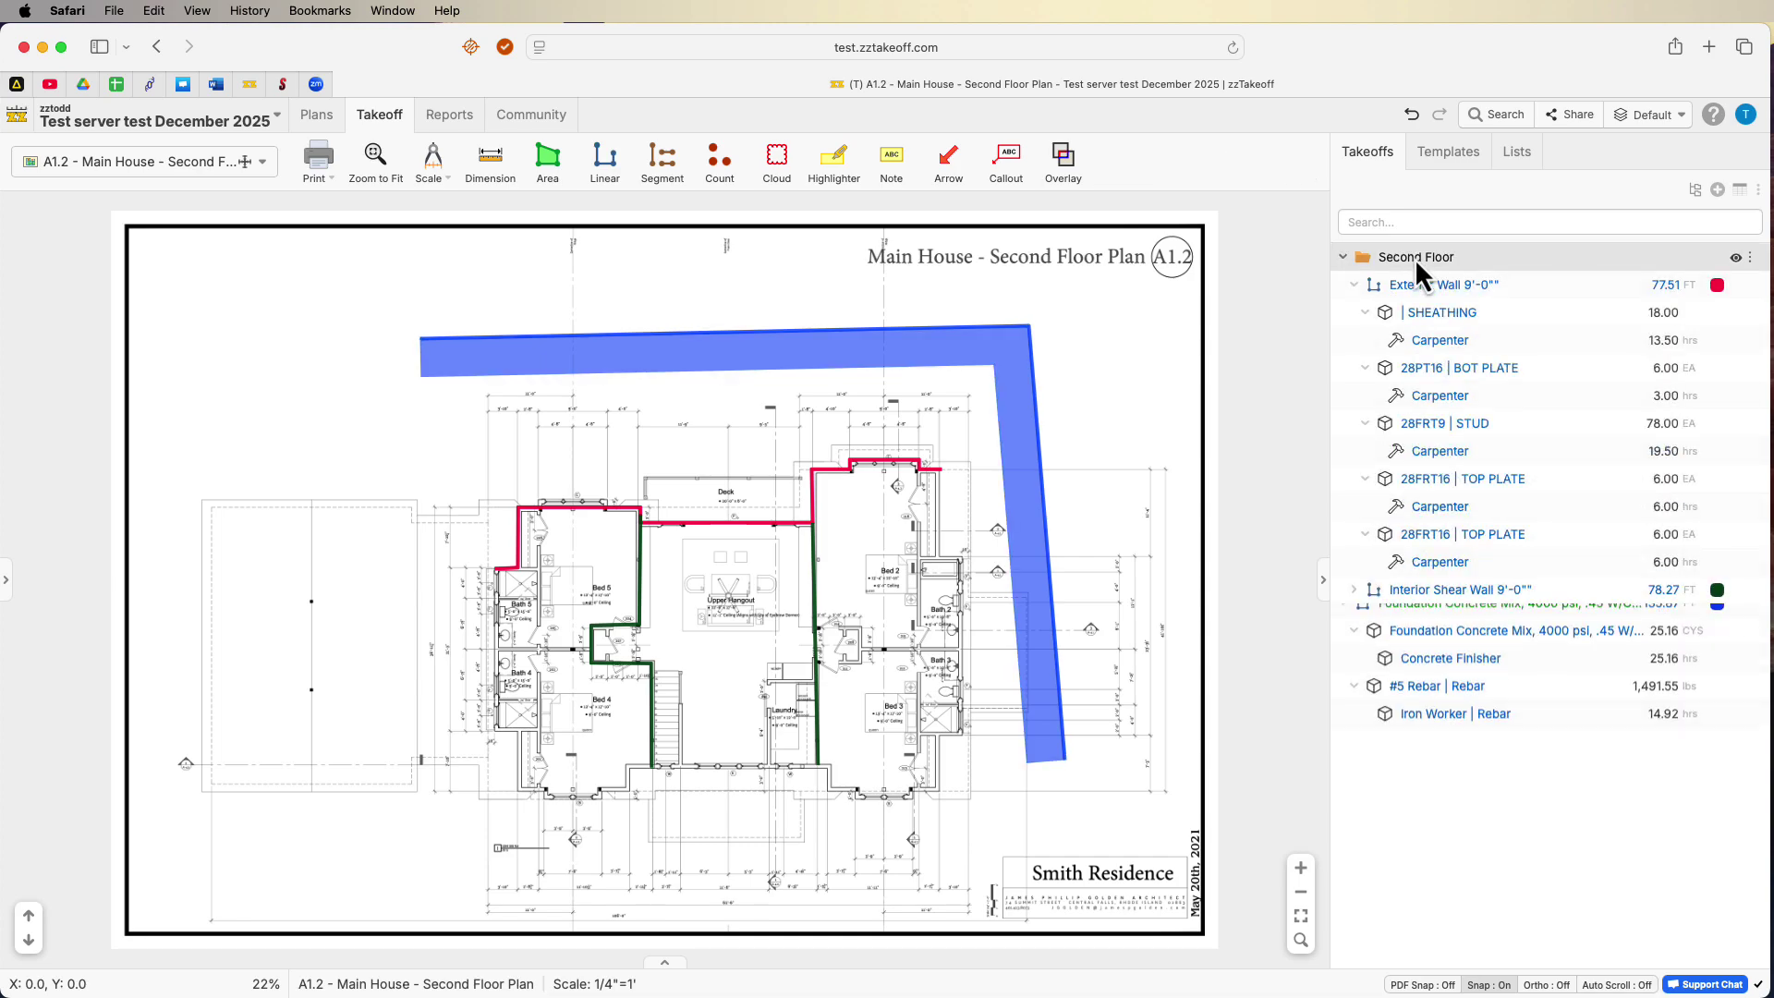
{"action": "right_click", "coordinate": [1416, 258]}
{"action": "left_click", "coordinate": [1445, 280]}
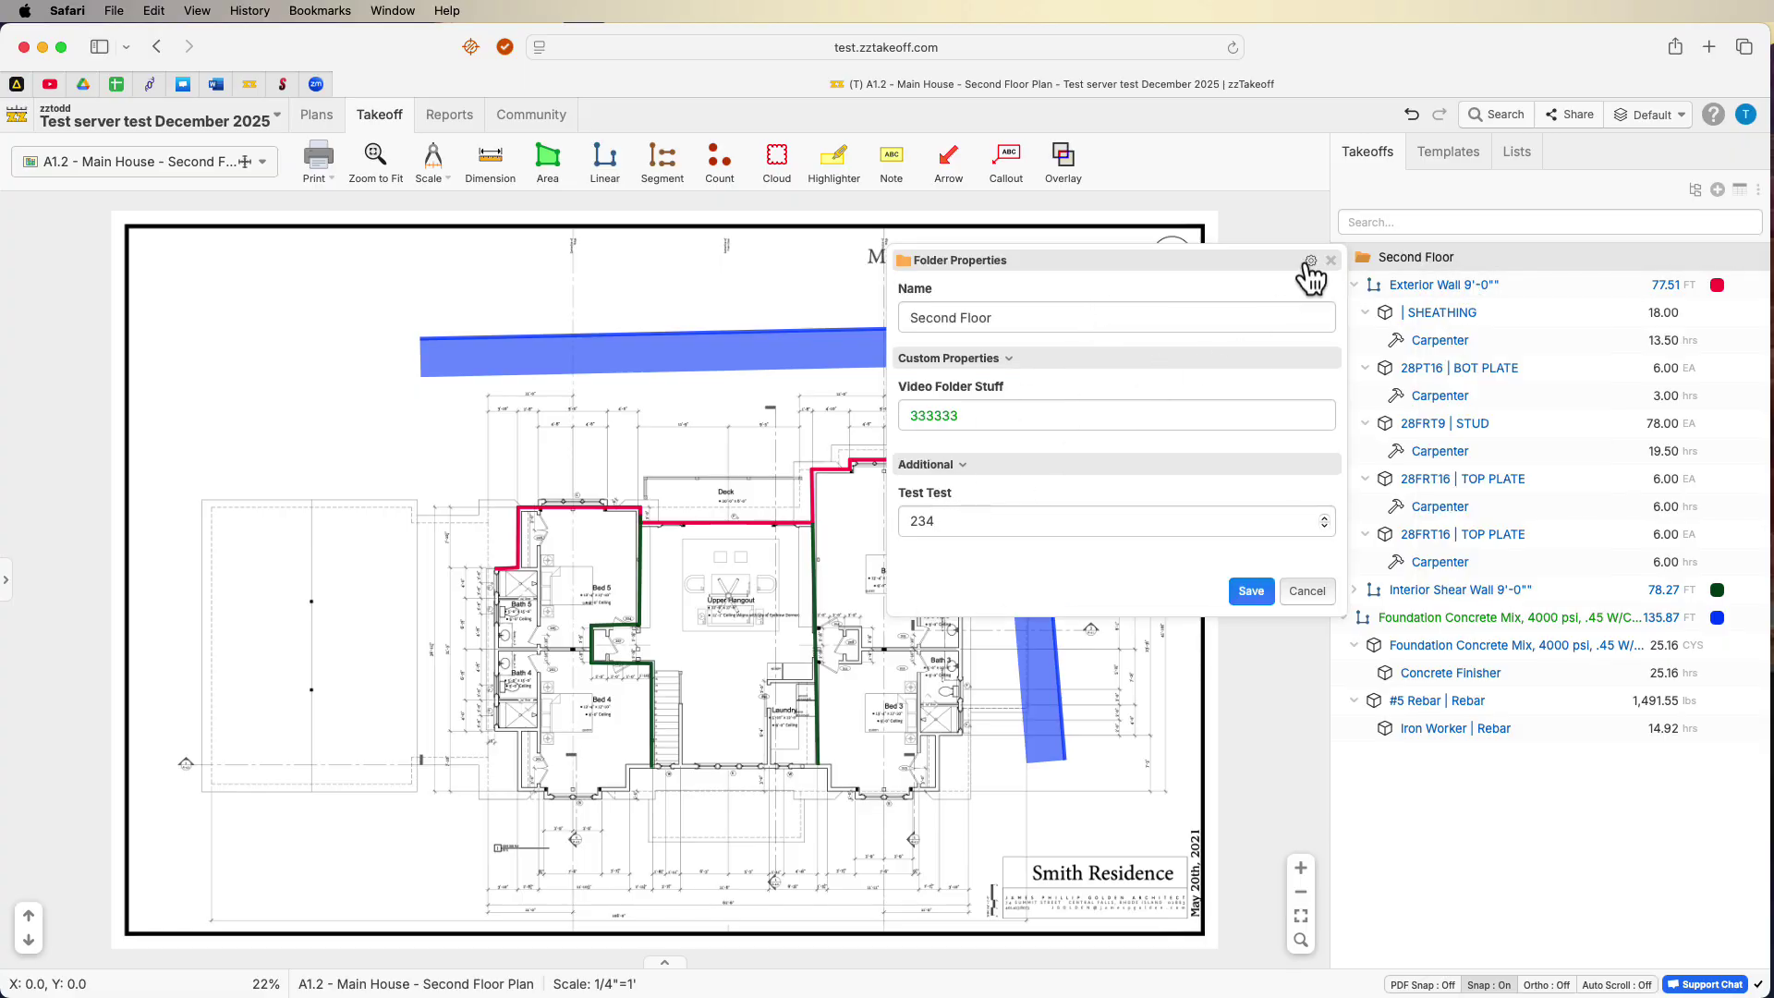
{"action": "left_click", "coordinate": [1312, 262]}
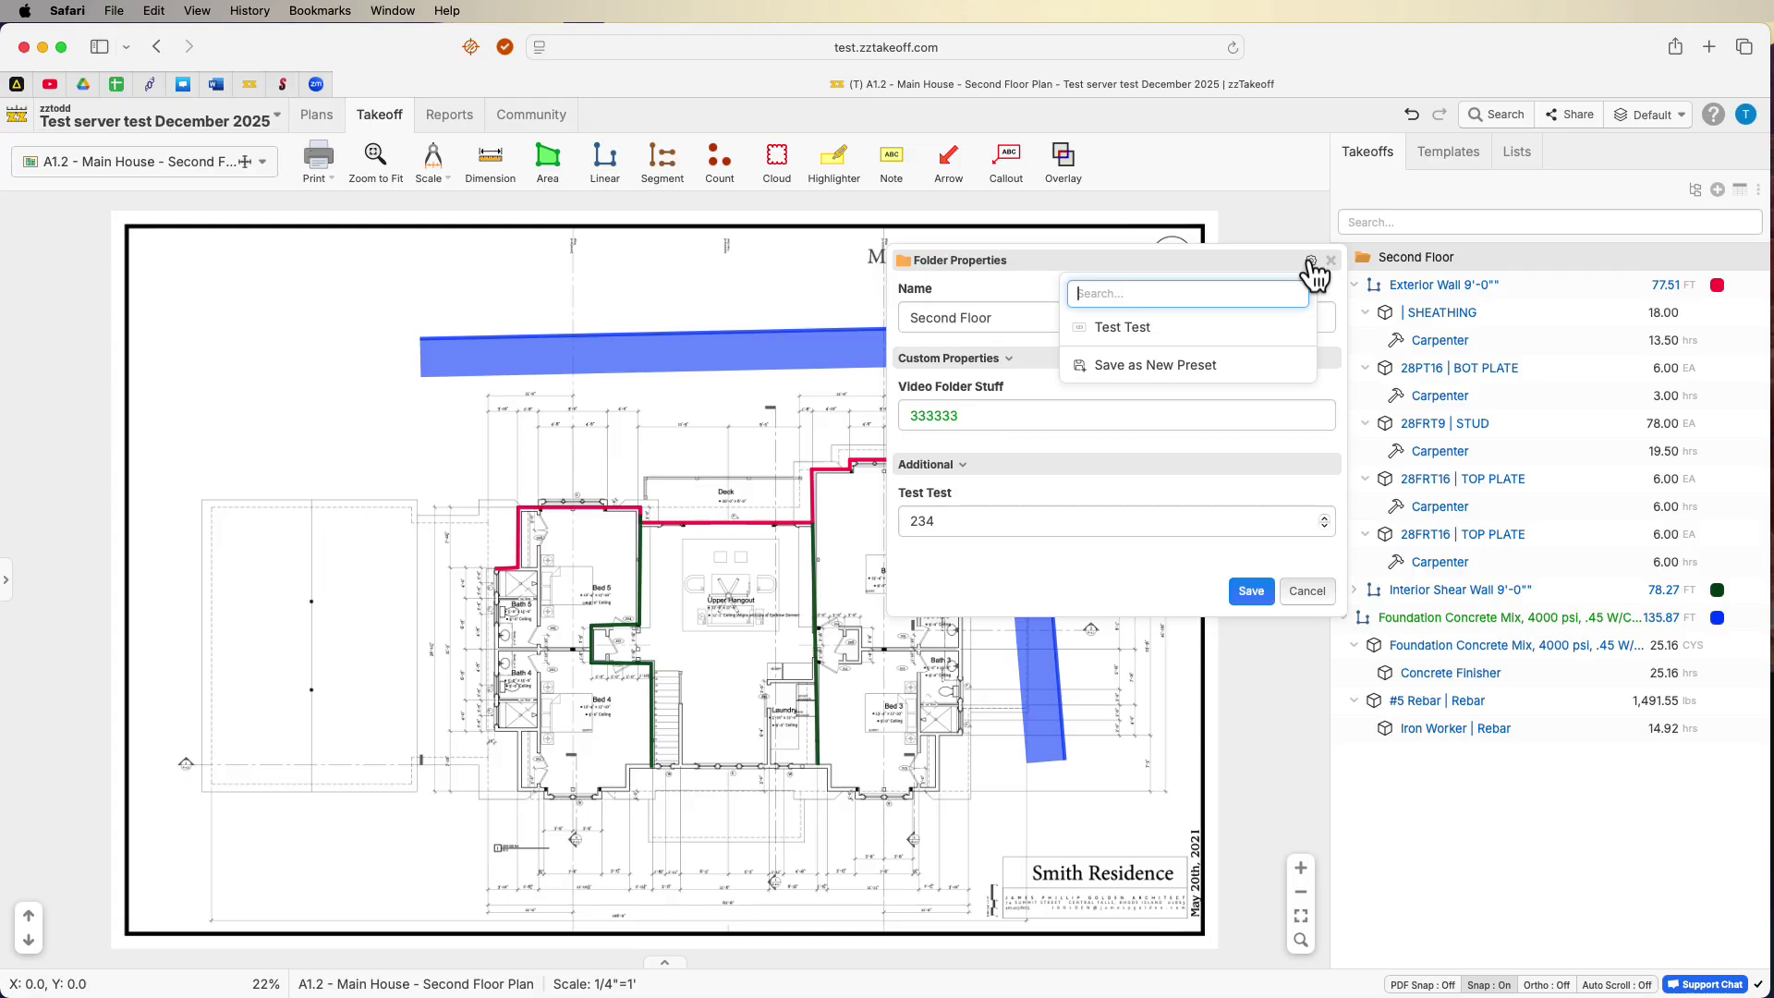
{"action": "left_click", "coordinate": [869, 239]}
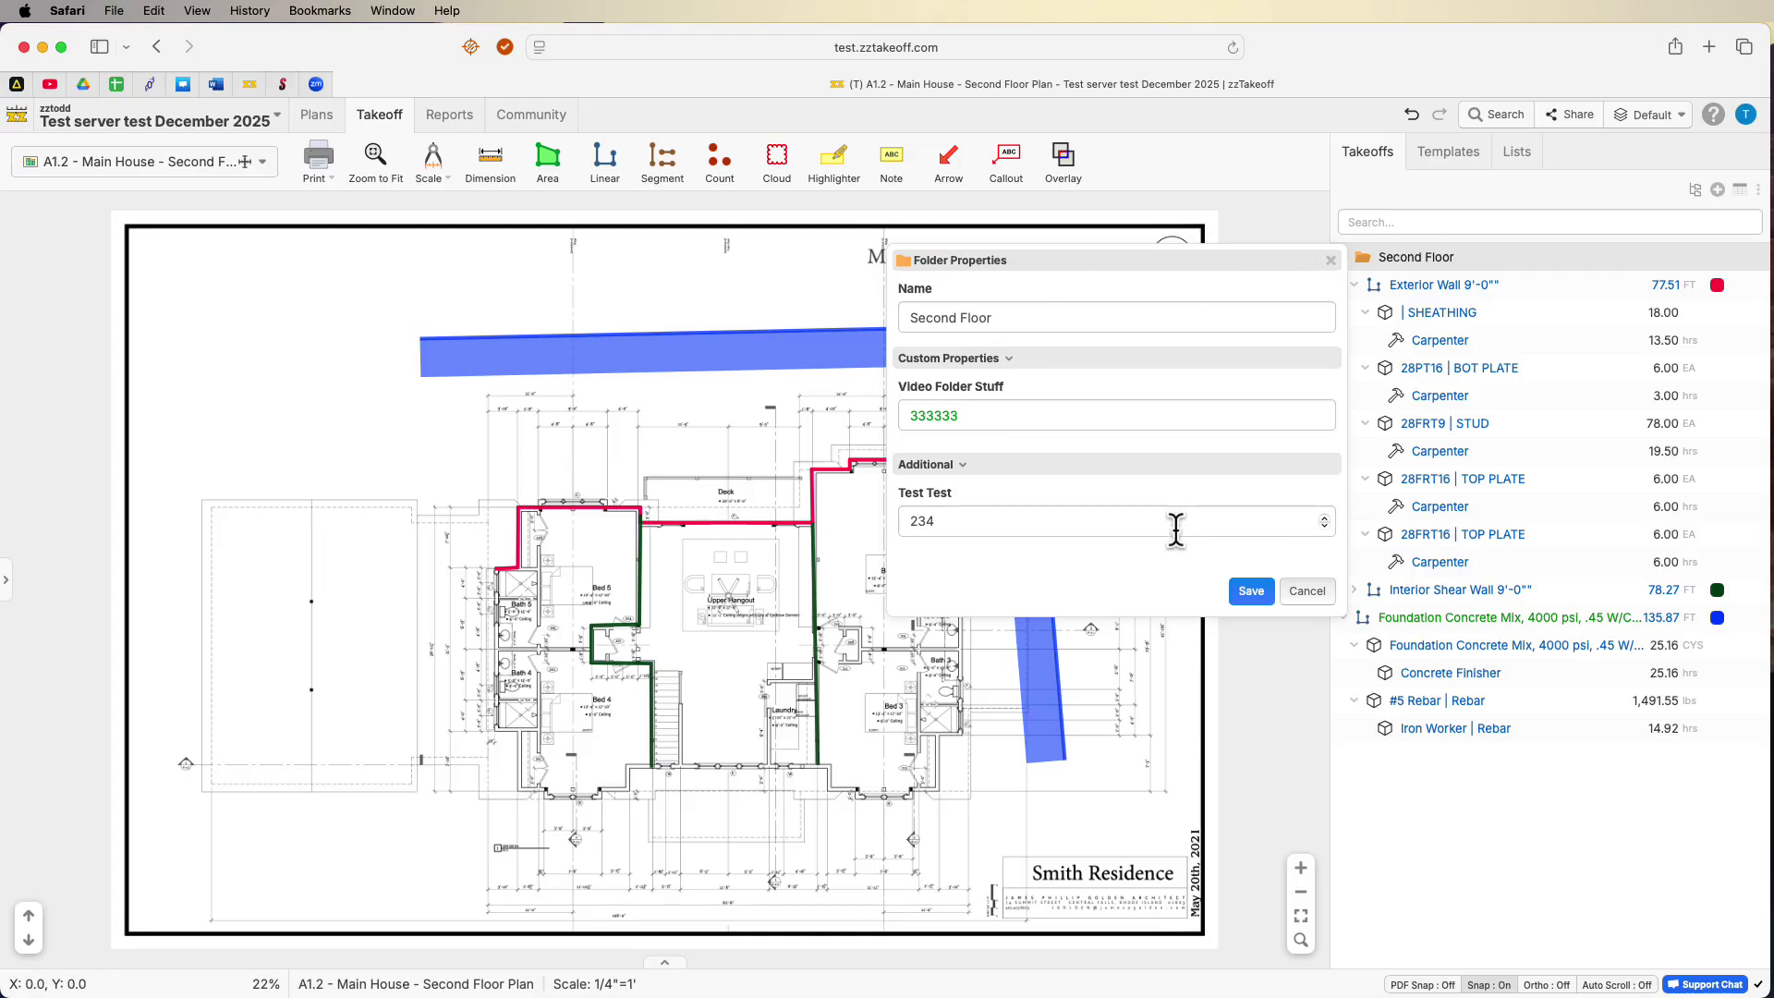
{"action": "left_click", "coordinate": [1258, 594]}
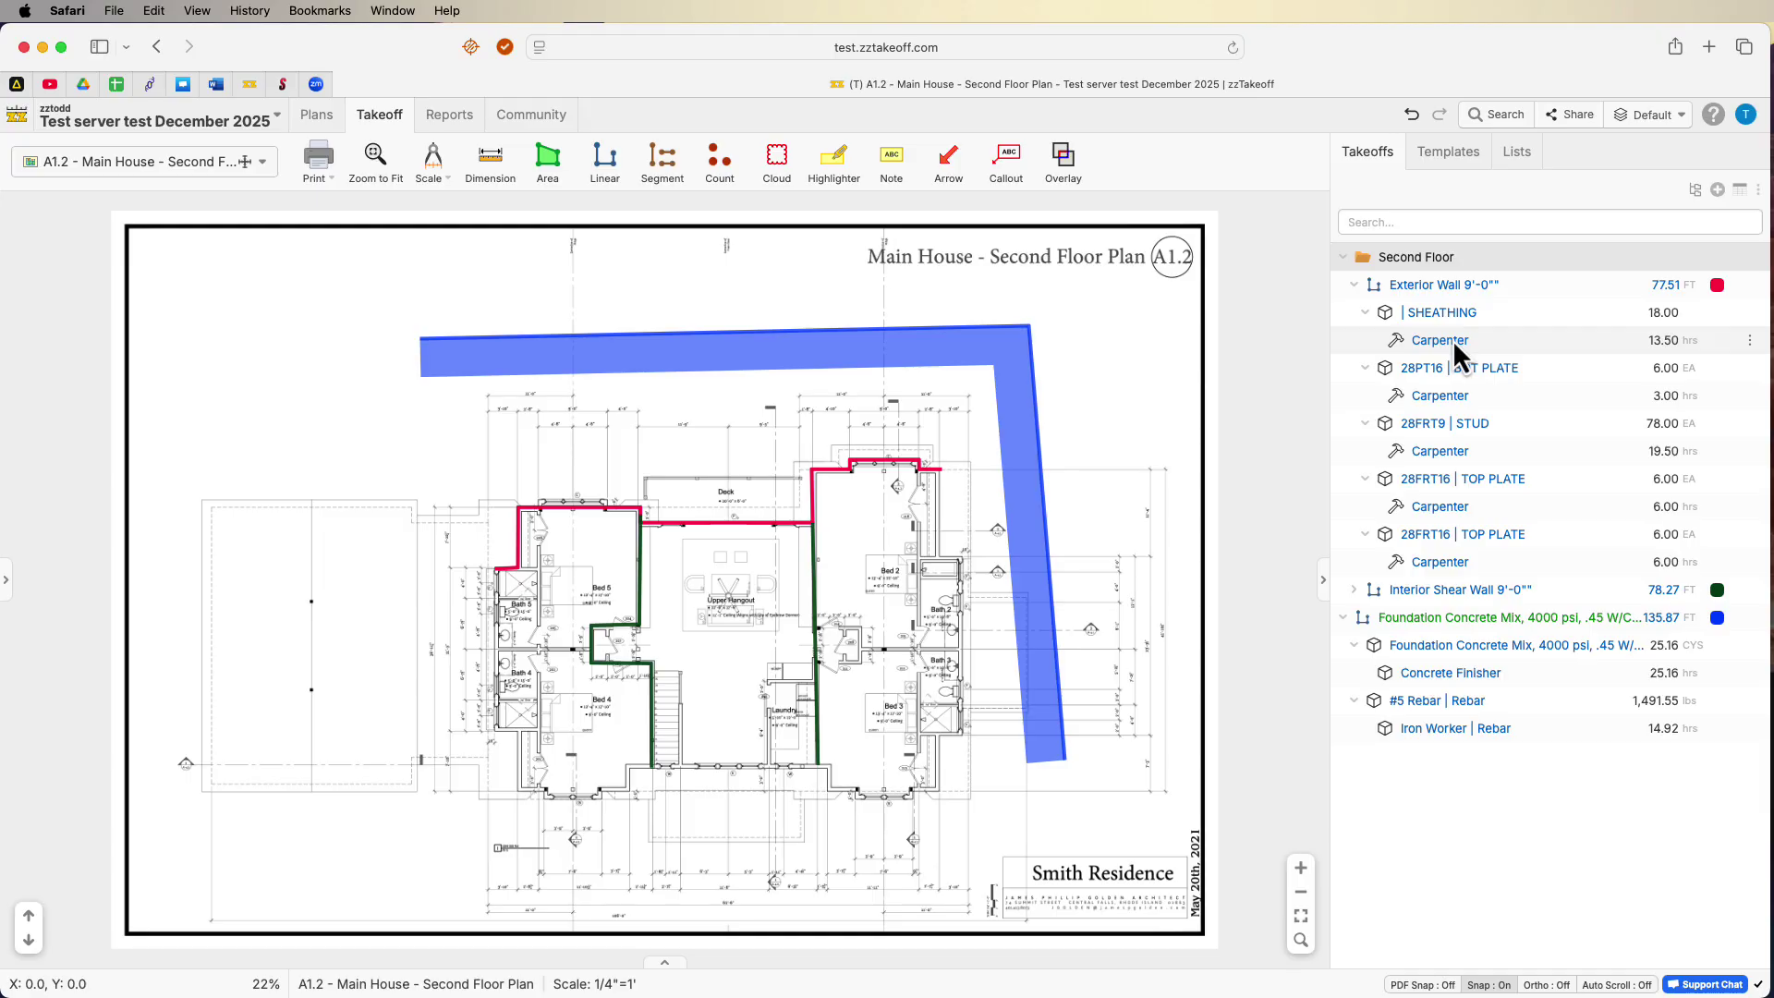
Open the properties of the Carpenter item under SHEATHING and collapse its Custom Properties section.
{"action": "double_click", "coordinate": [1452, 340]}
{"action": "scroll", "coordinate": [1264, 356], "scroll_direction": "down", "scroll_amount": 3}
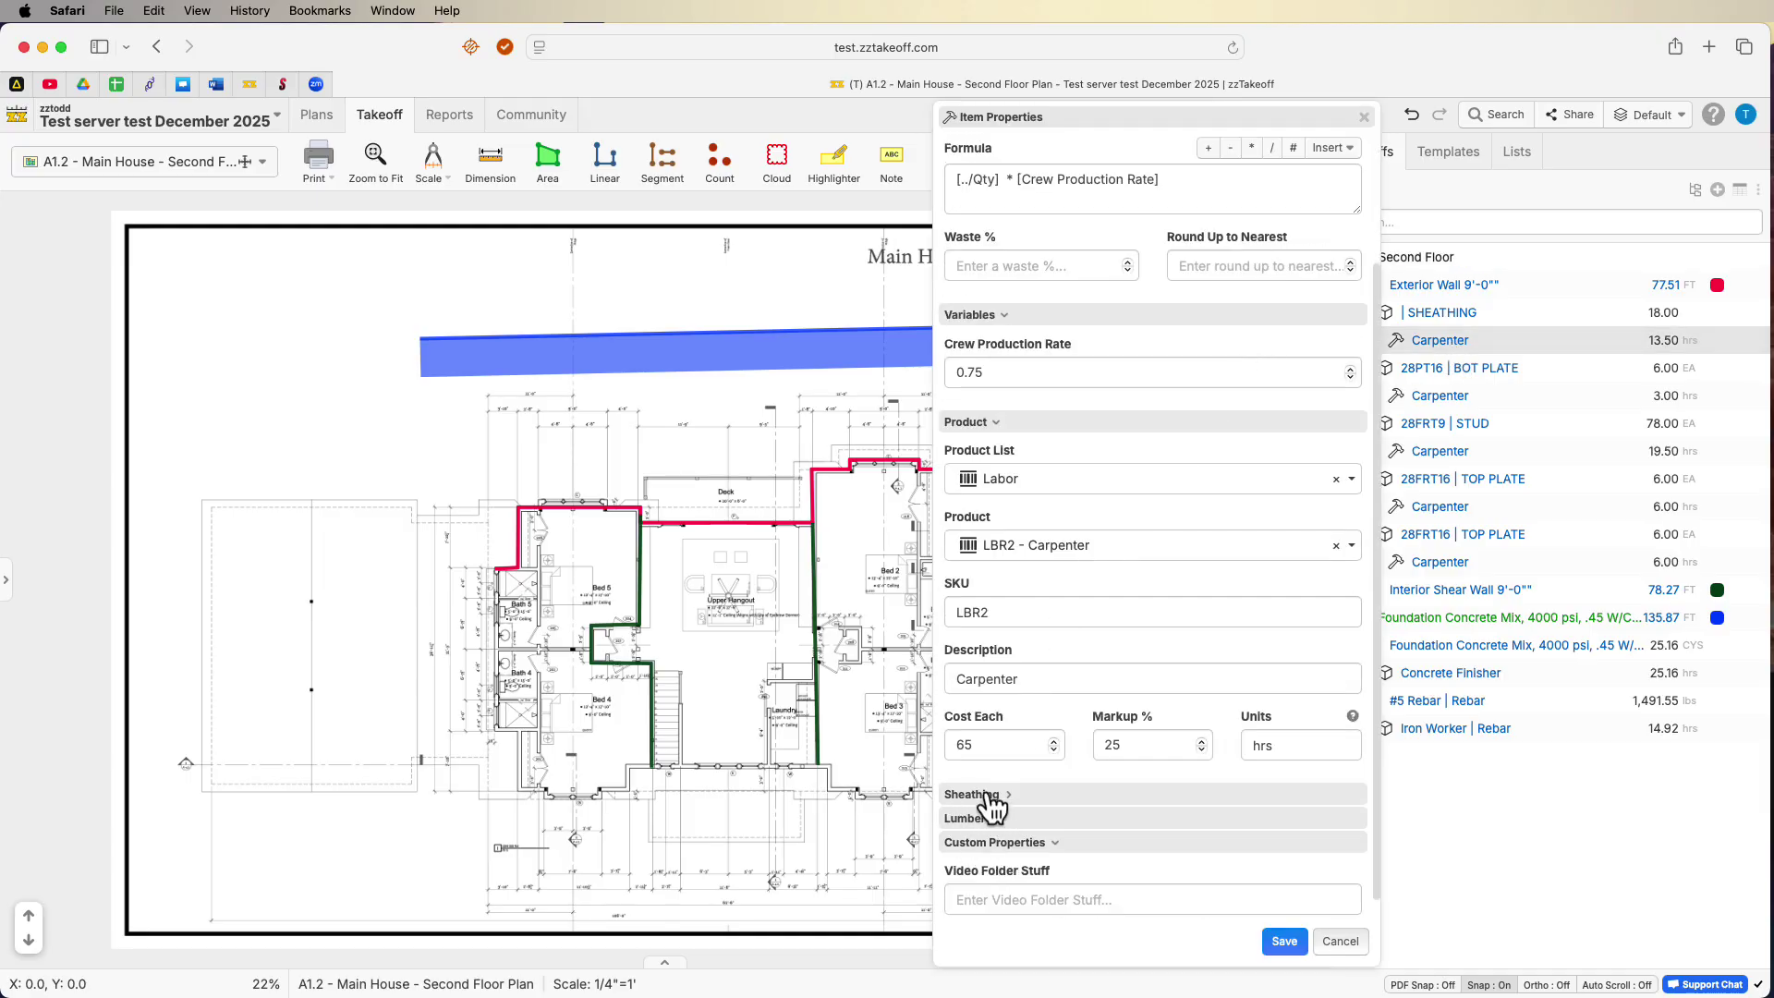
{"action": "left_click", "coordinate": [1051, 841]}
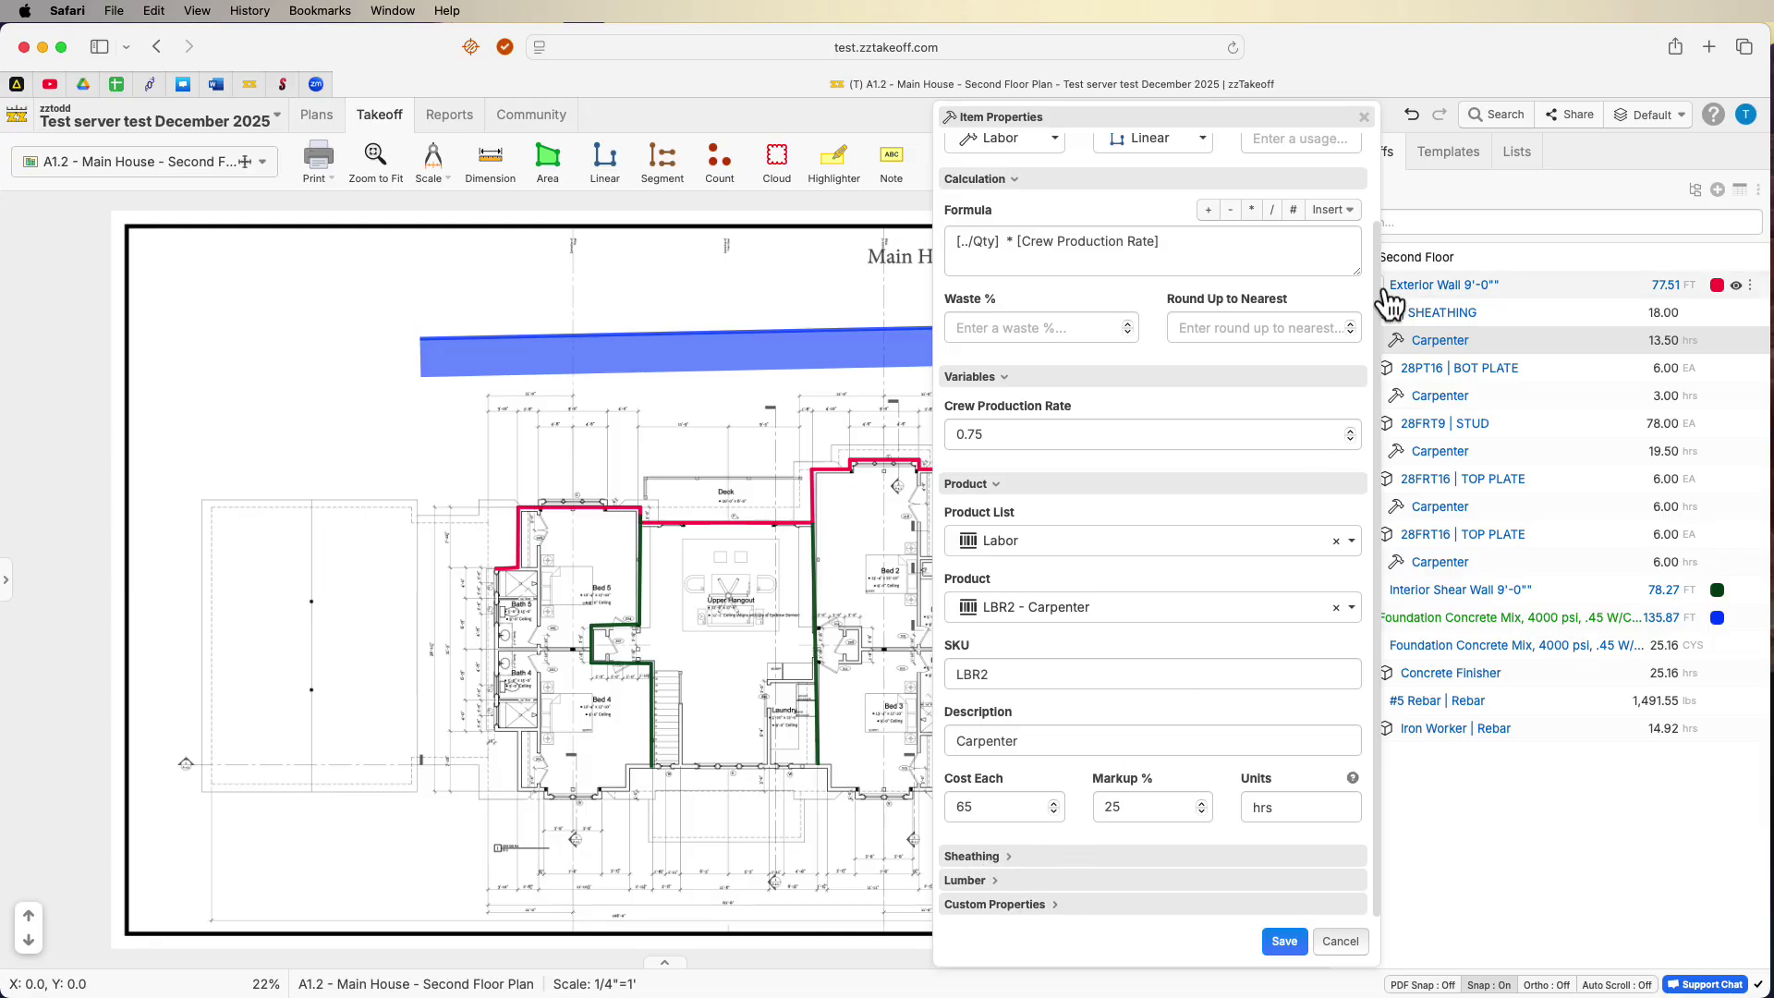
{"action": "scroll", "coordinate": [1339, 185], "scroll_direction": "up", "scroll_amount": 3}
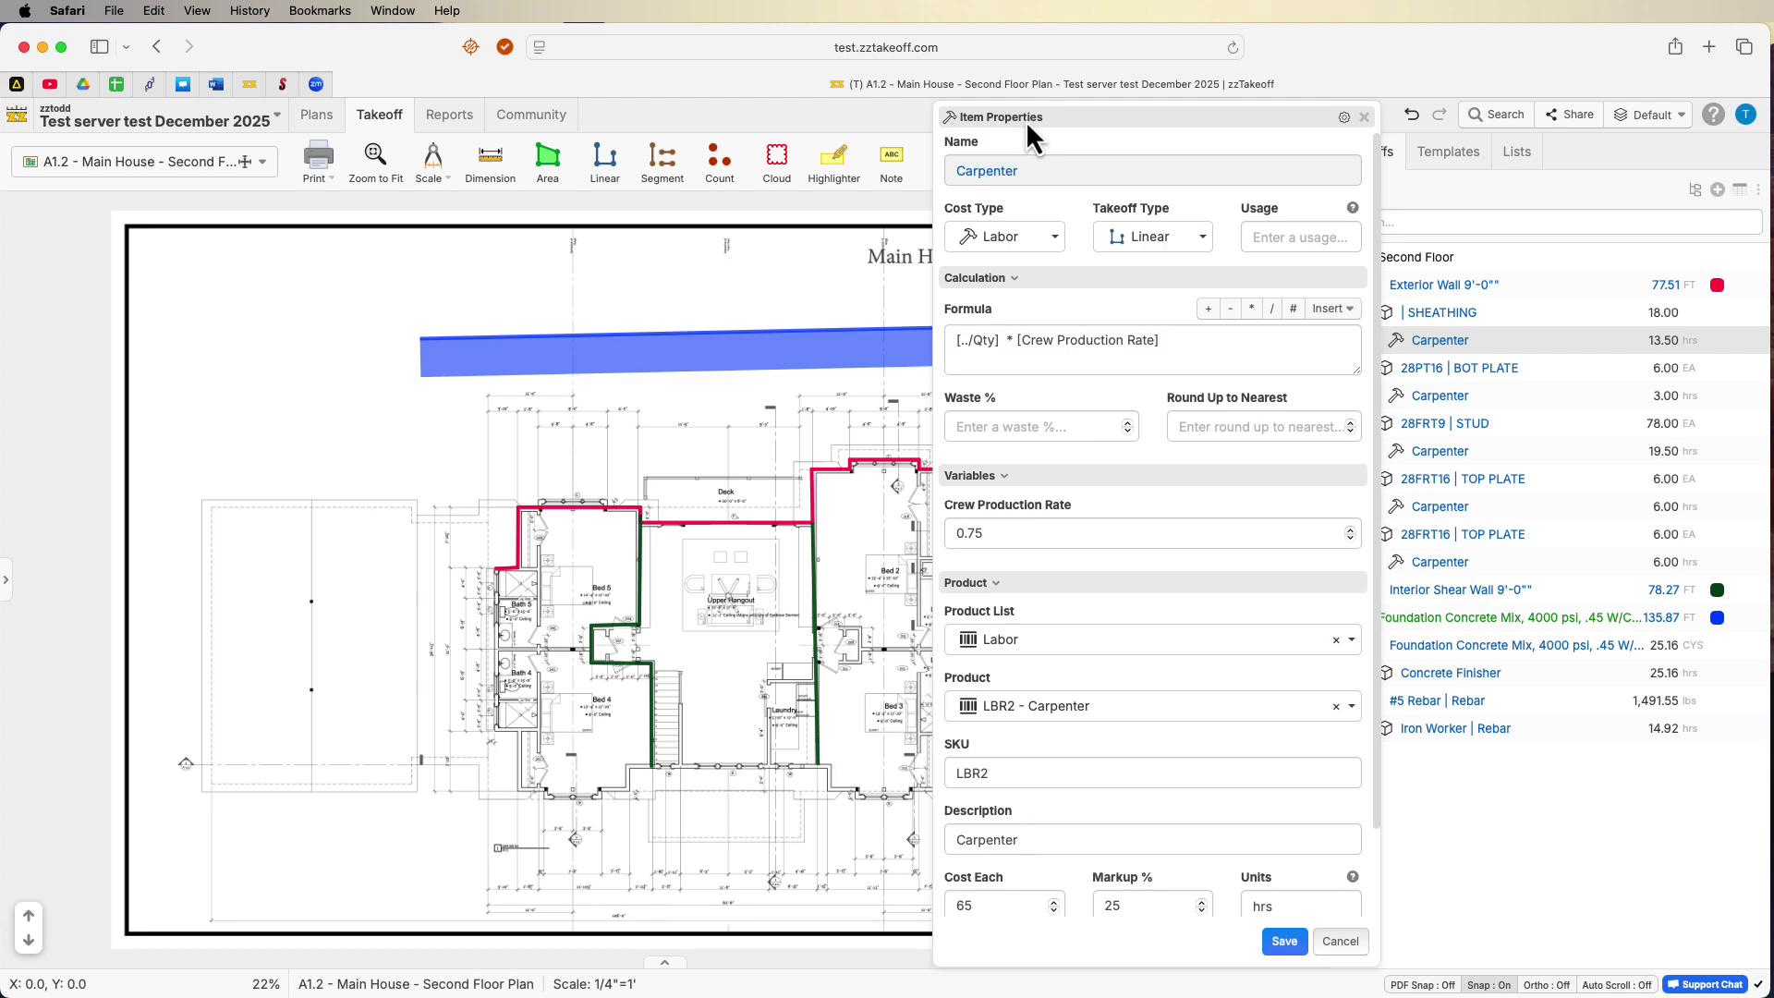
Show the hidden Lumber Species, Dimension and Wall Height Feet properties on the Carpenter item under SHEATHING.
{"action": "left_click", "coordinate": [1341, 120]}
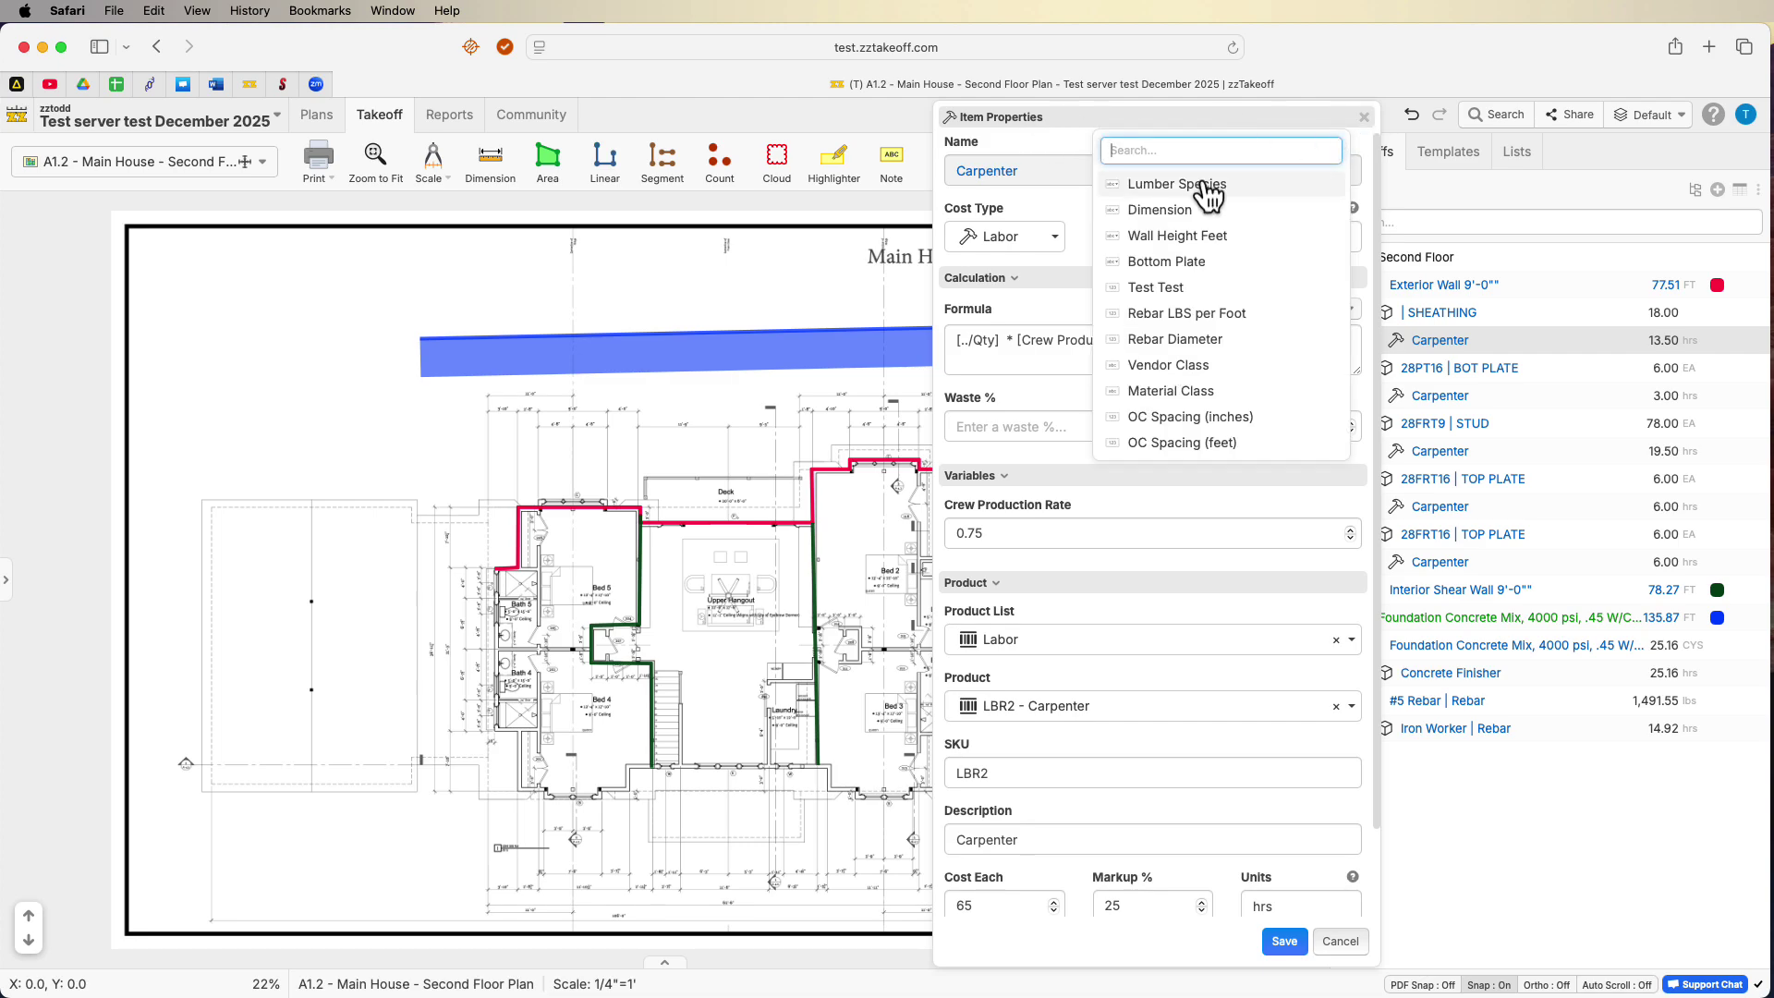
{"action": "left_click", "coordinate": [1303, 143]}
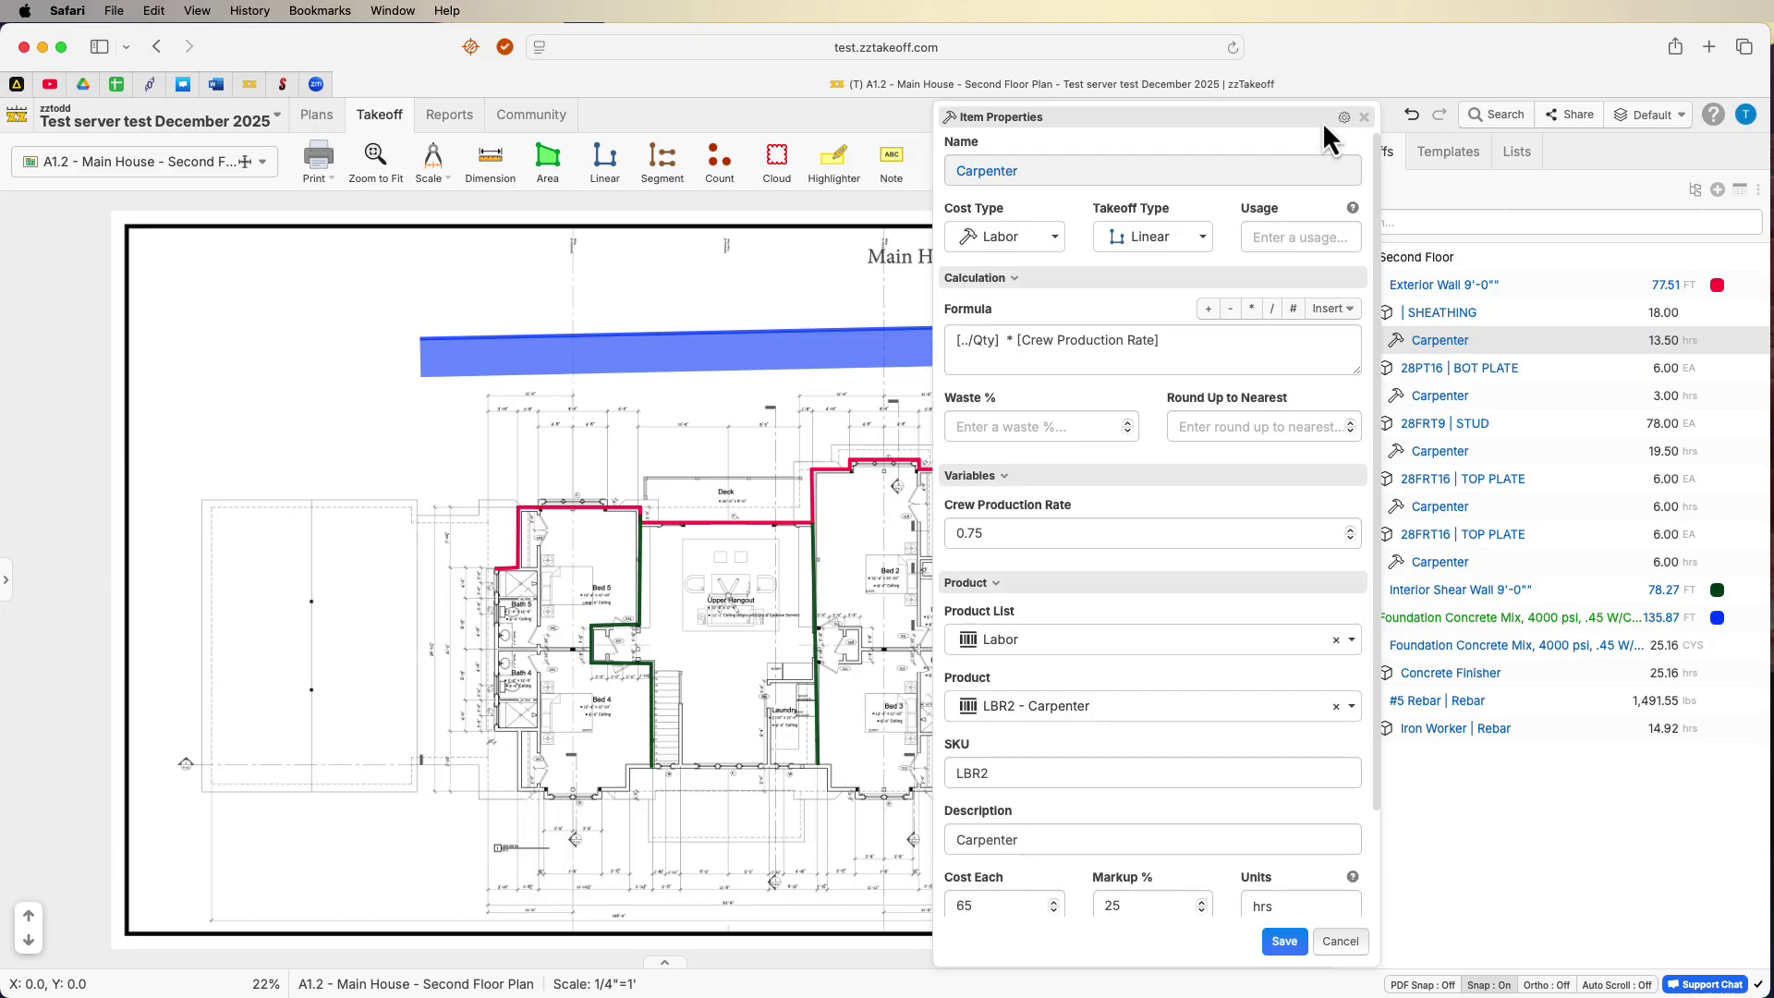
{"action": "left_click", "coordinate": [1344, 119]}
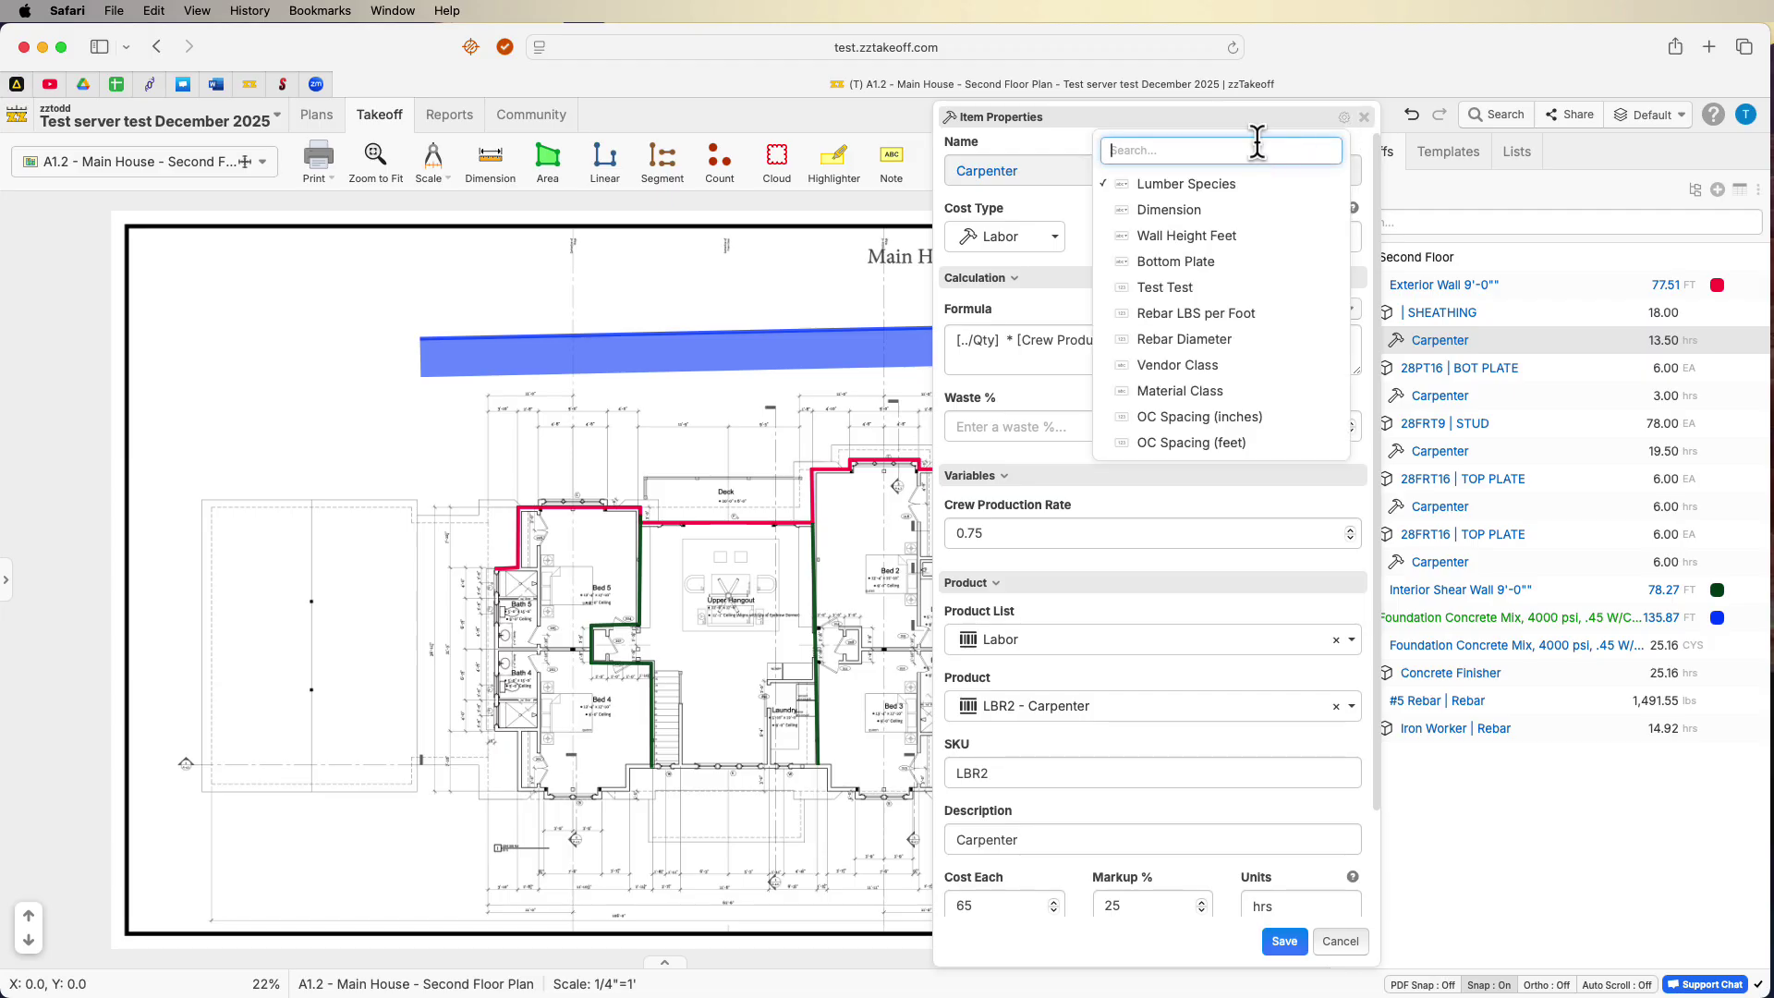
{"action": "left_click", "coordinate": [1312, 140]}
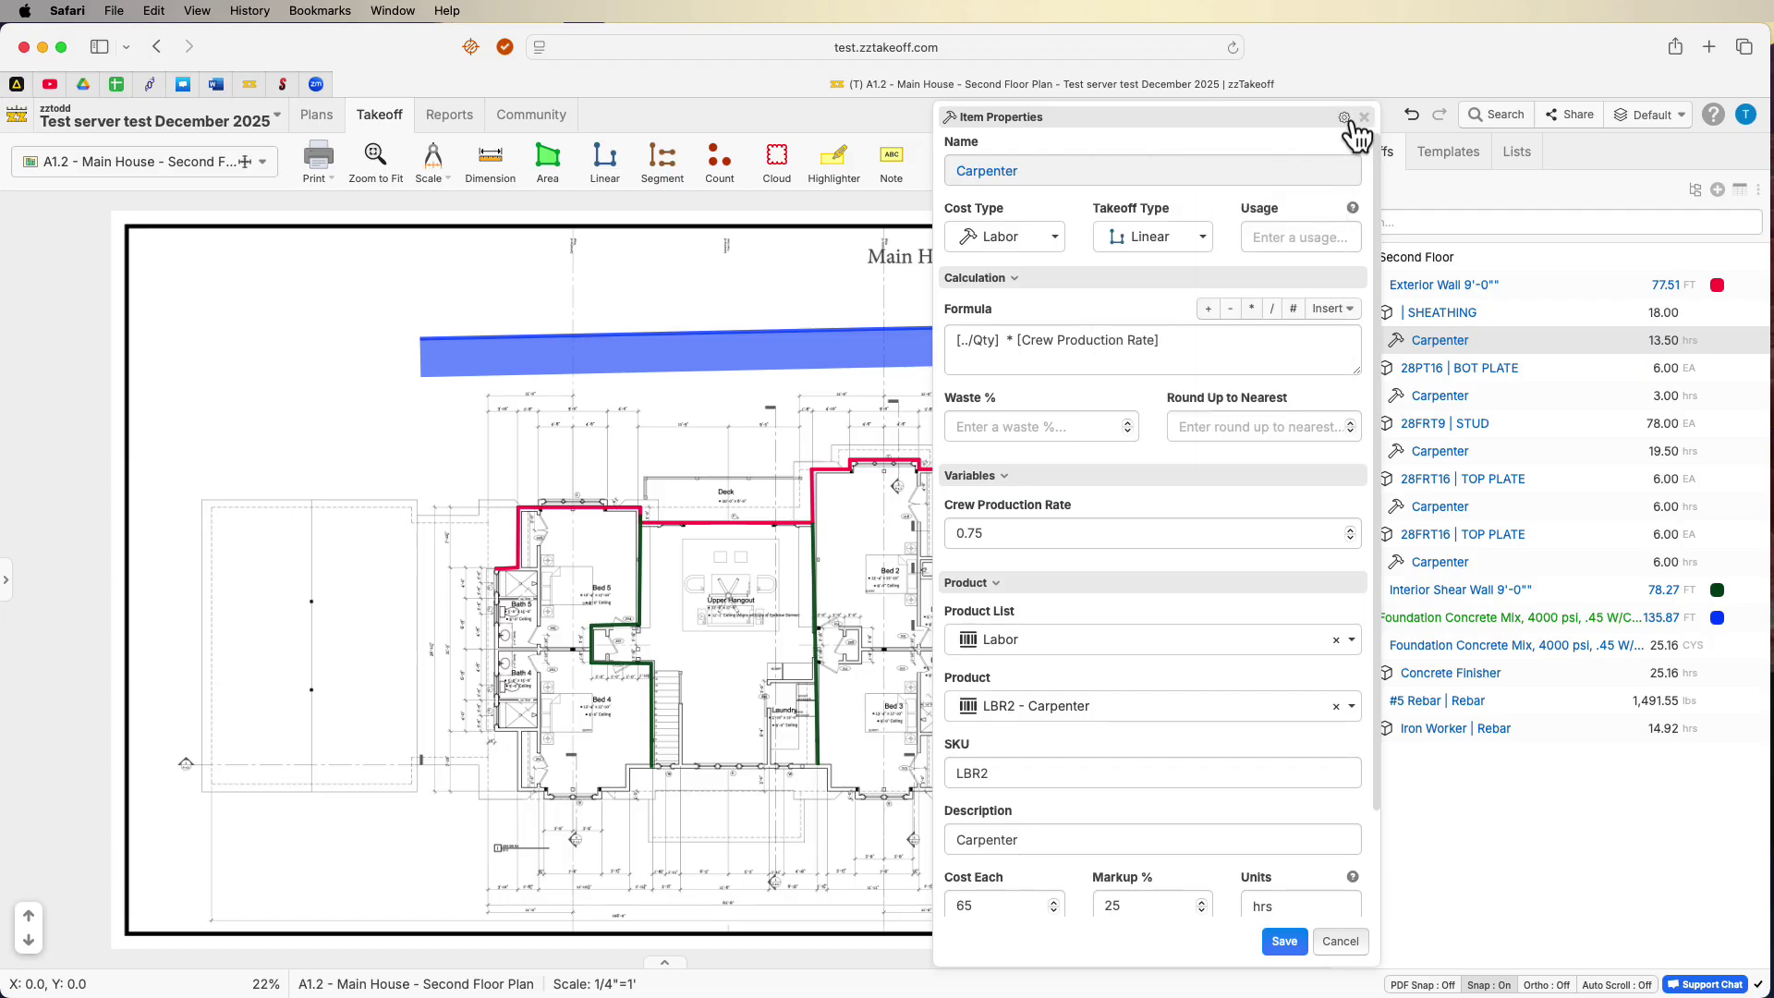
{"action": "left_click", "coordinate": [1345, 118]}
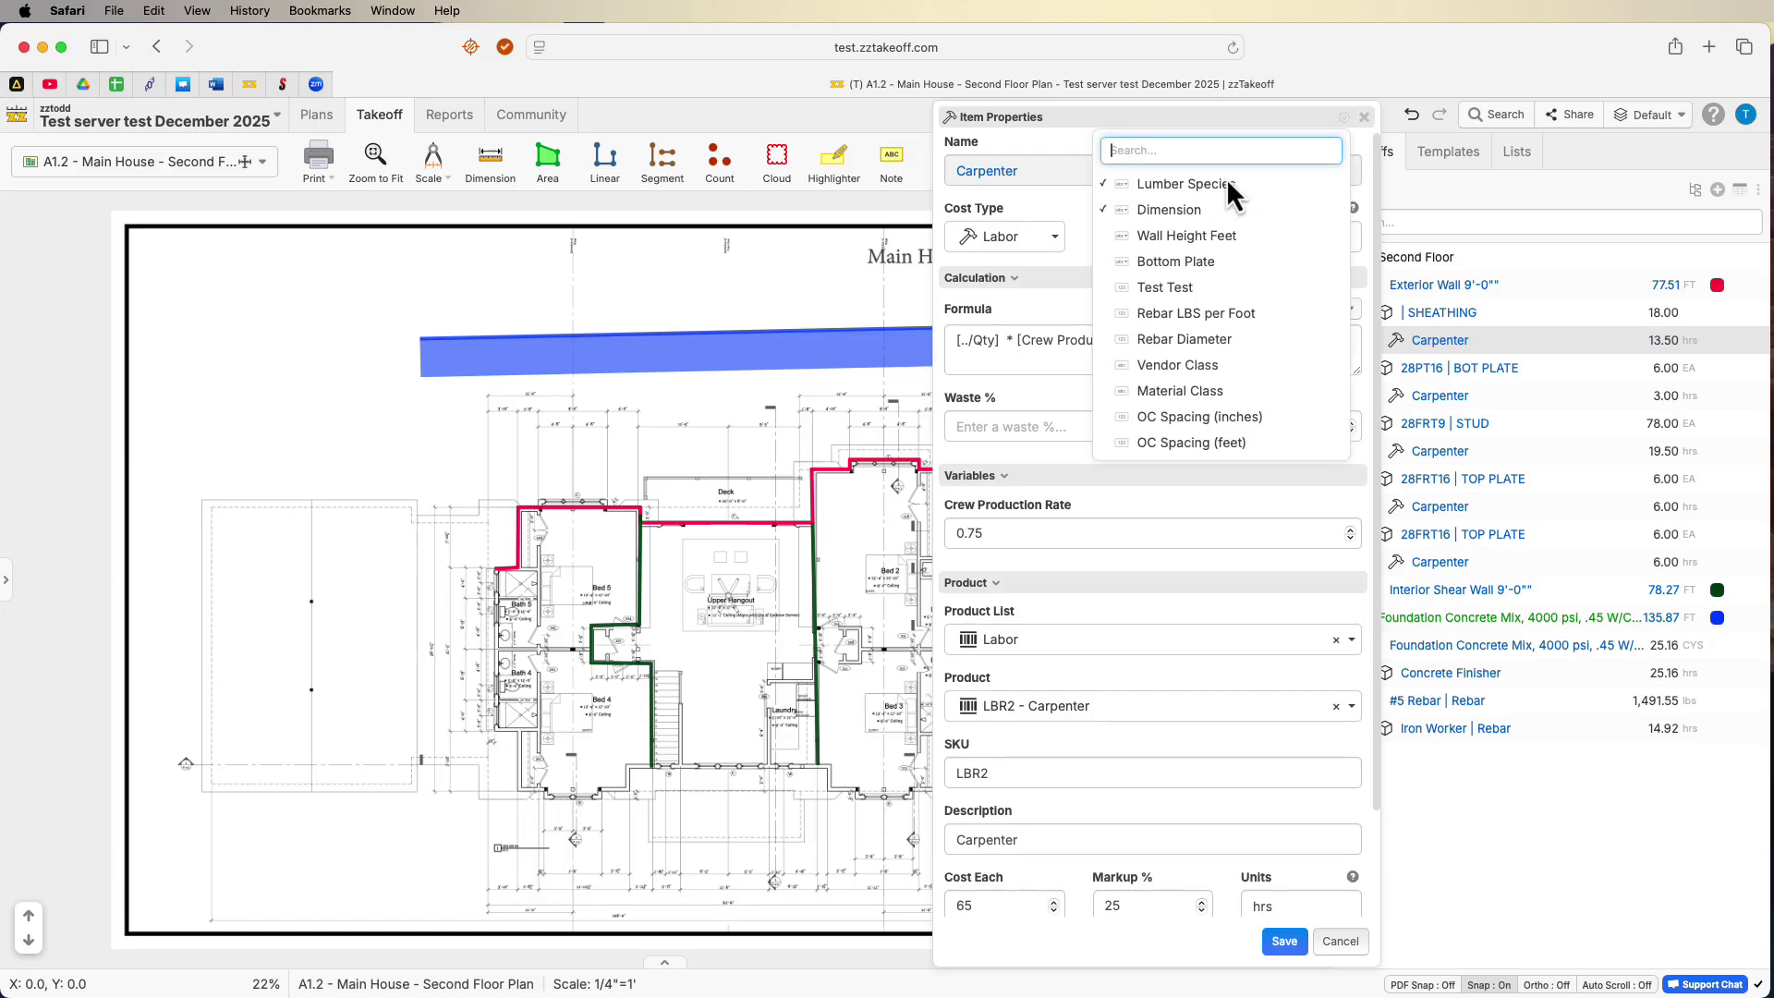
{"action": "left_click", "coordinate": [1152, 242]}
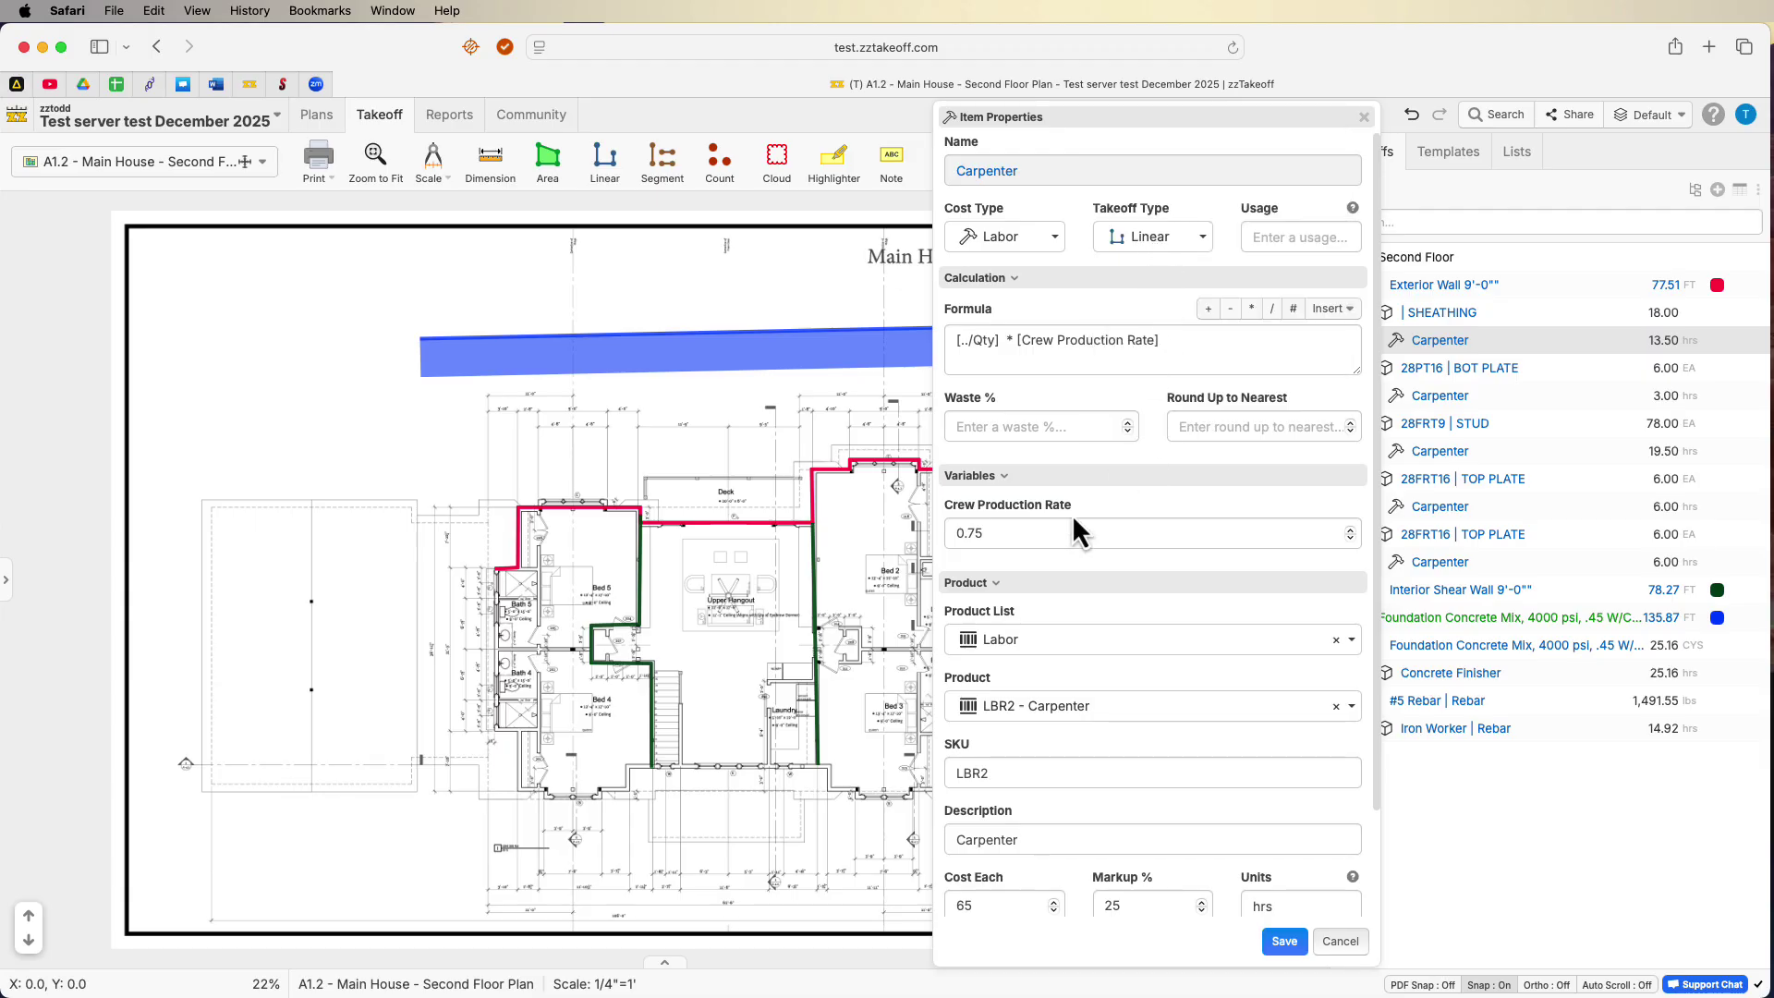
Expand the Carpenter item's Wall section to review its property fields, and save the item.
{"action": "scroll", "coordinate": [1078, 563], "scroll_direction": "down", "scroll_amount": 3}
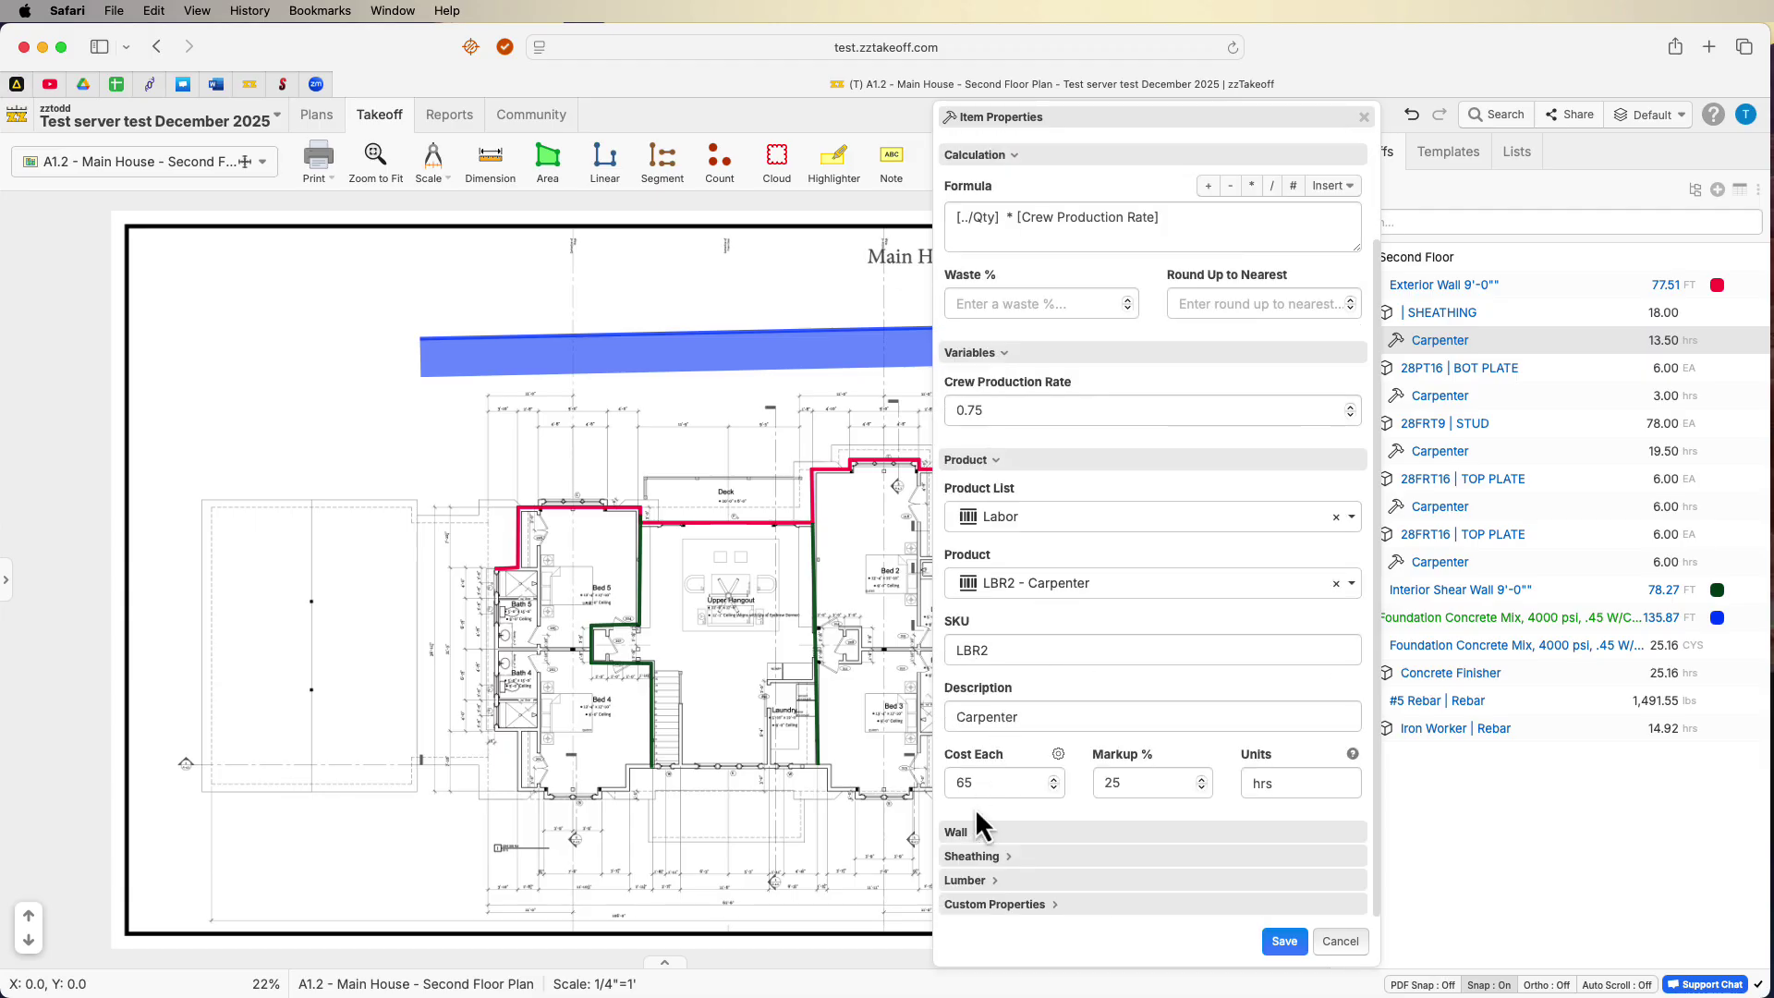
{"action": "left_click", "coordinate": [979, 831]}
{"action": "scroll", "coordinate": [1072, 831], "scroll_direction": "down", "scroll_amount": 3}
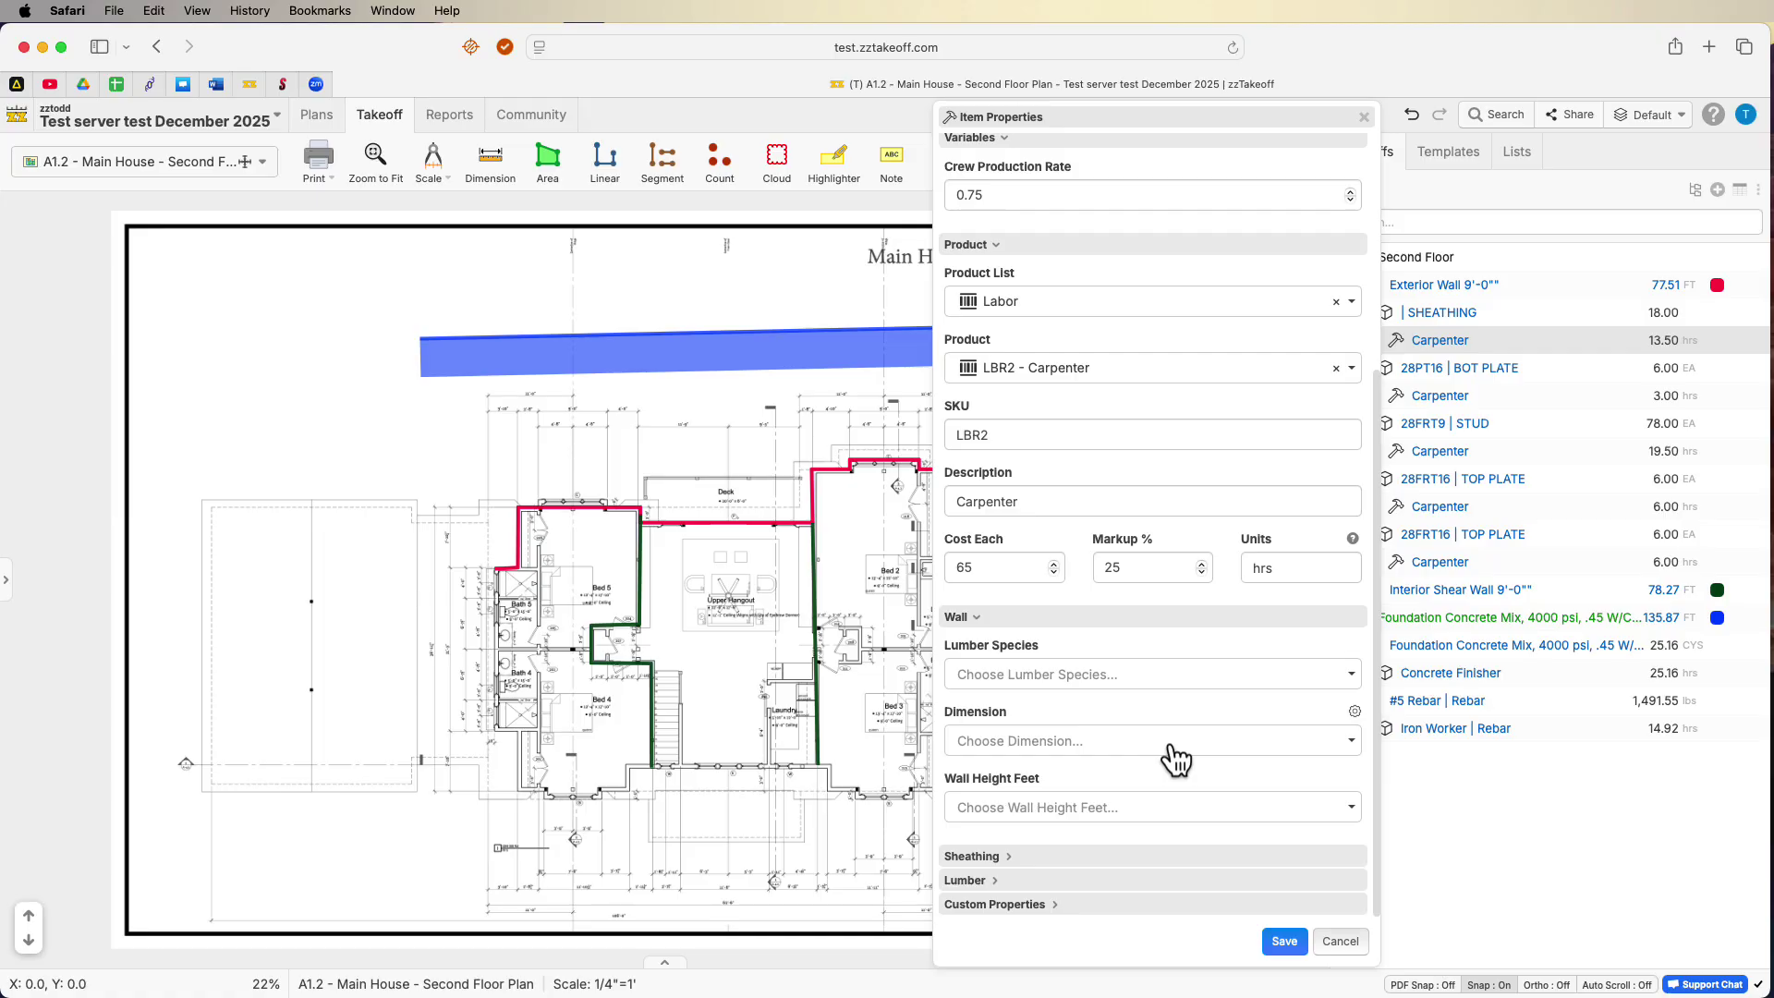
{"action": "left_click", "coordinate": [1284, 940]}
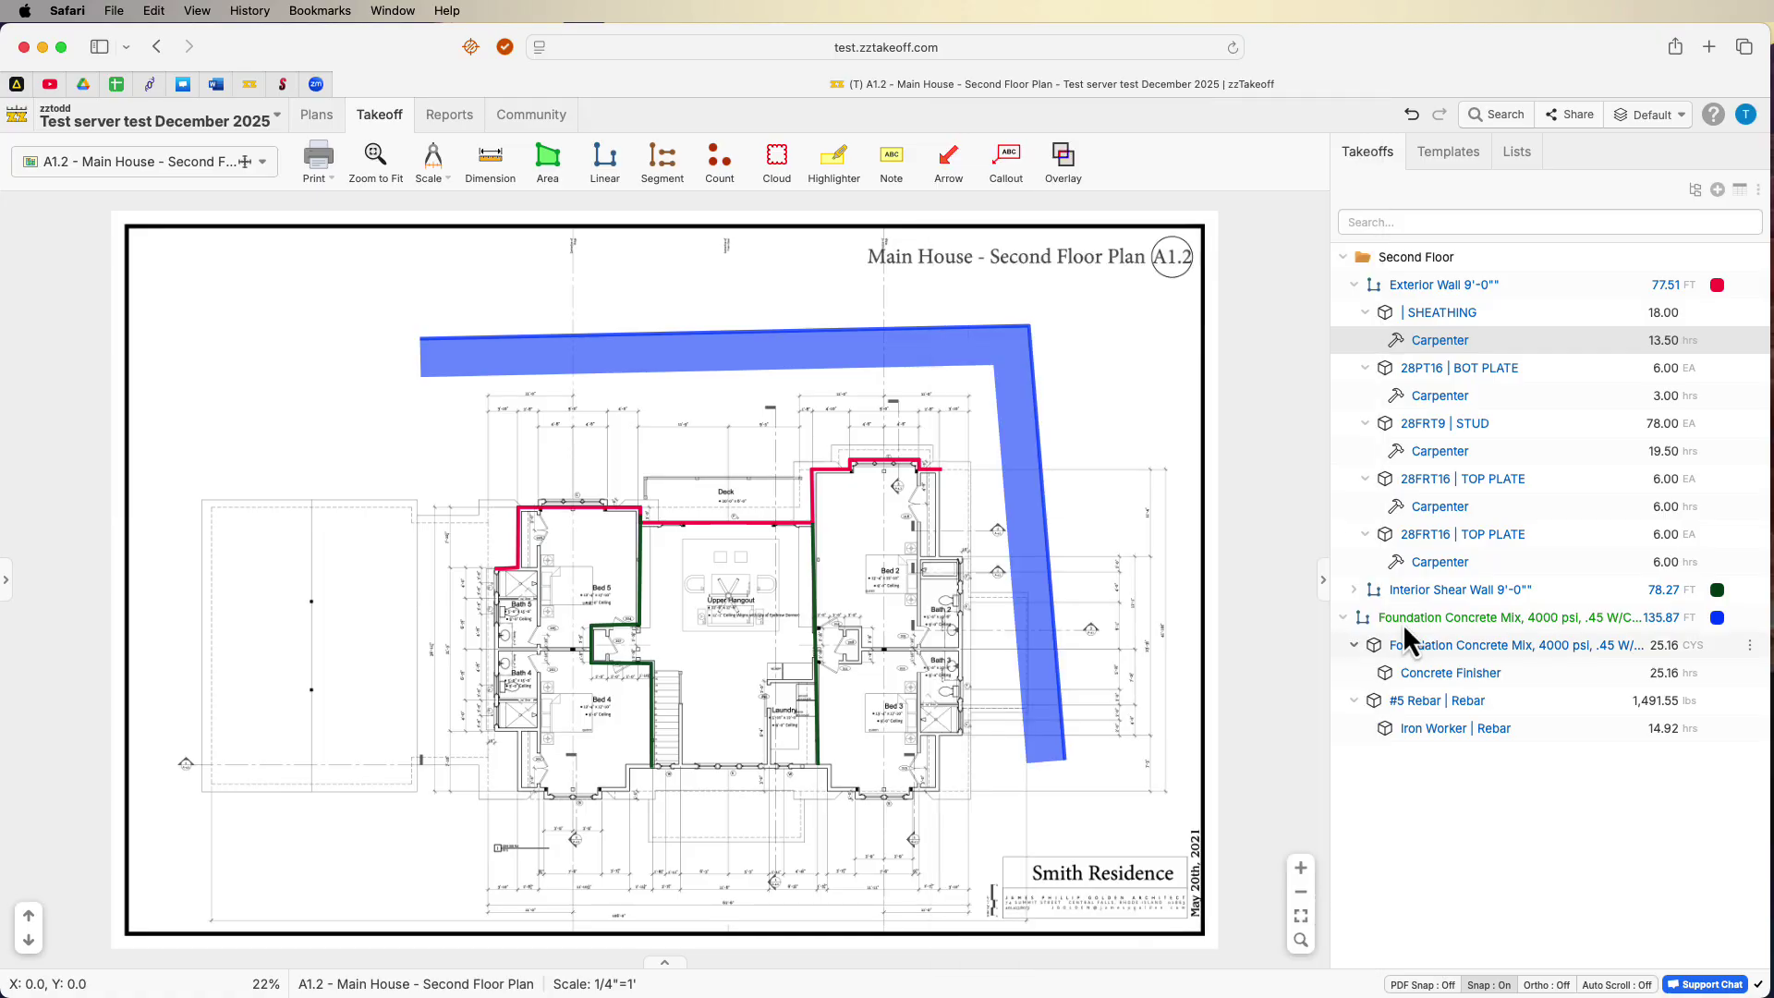